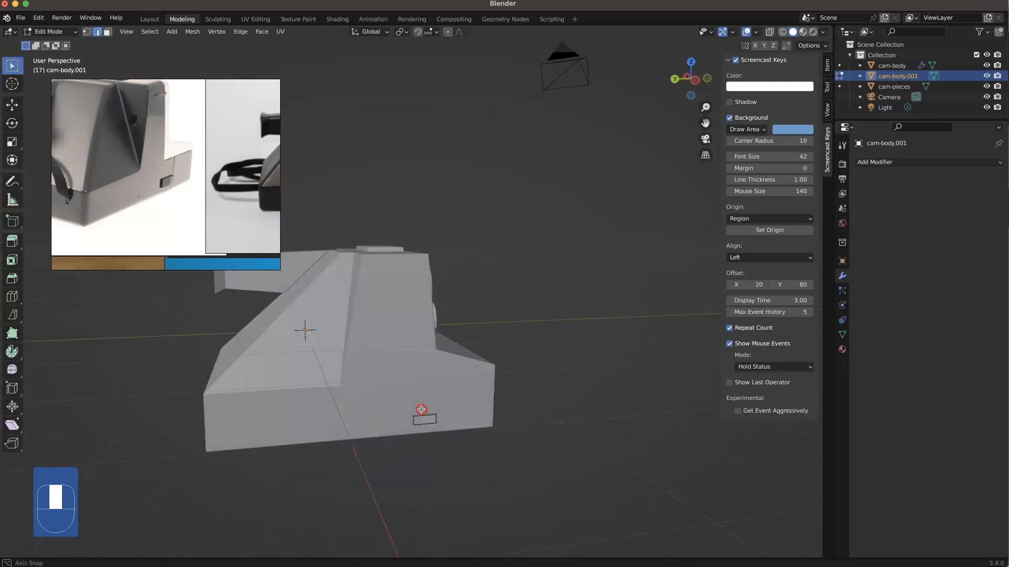
Step: Isolate the cam-body object in local view for mesh editing, using the reference photo of the camera's side recess
{"action": "middle_click_drag", "start_coordinate": [153, 144], "coordinate": [259, 171]}
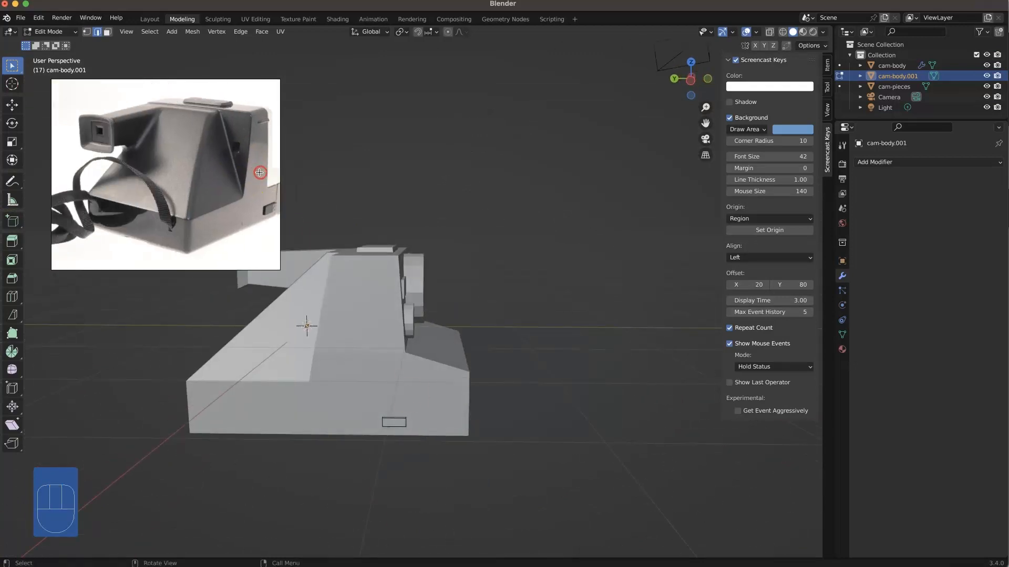
{"action": "scroll", "coordinate": [234, 194], "scroll_direction": "down", "scroll_amount": 2}
{"action": "middle_click_drag", "start_coordinate": [300, 294], "coordinate": [367, 270]}
{"action": "scroll", "coordinate": [322, 297], "scroll_direction": "up", "scroll_amount": 2}
{"action": "middle_click_drag", "start_coordinate": [321, 298], "coordinate": [412, 329], "text": "shift"}
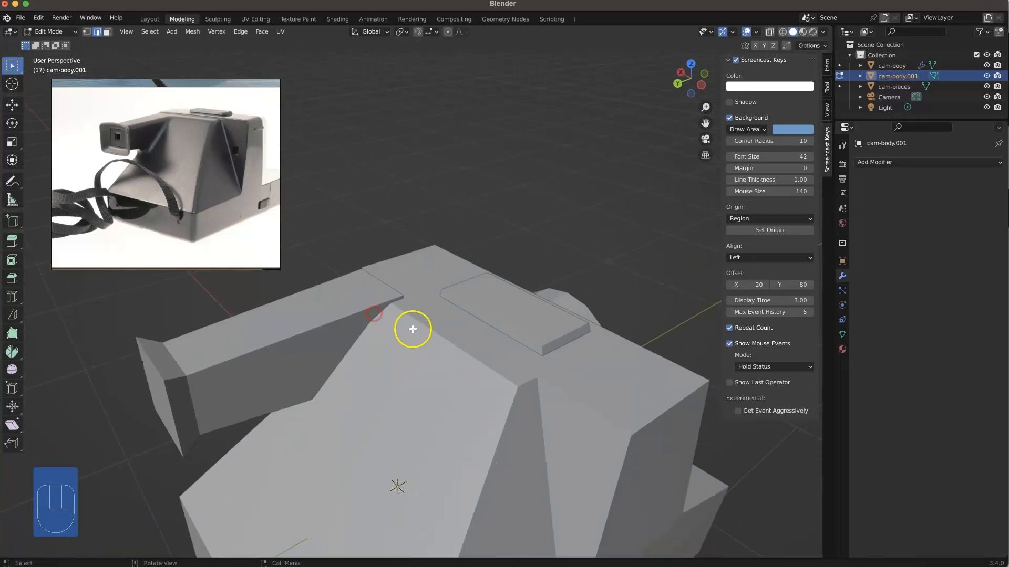
{"action": "left_click", "coordinate": [438, 238]}
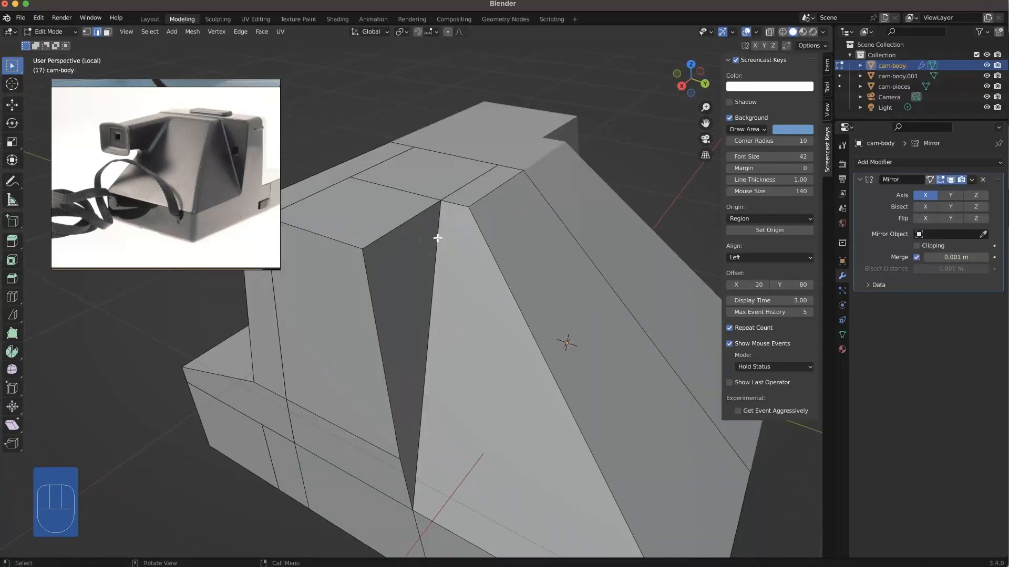
Step: Add a vertical loop cut to the sloped side section, close beside the V-shaped recess
{"action": "key", "text": "super+r"}
{"action": "left_click_drag", "start_coordinate": [450, 210], "coordinate": [441, 210]}
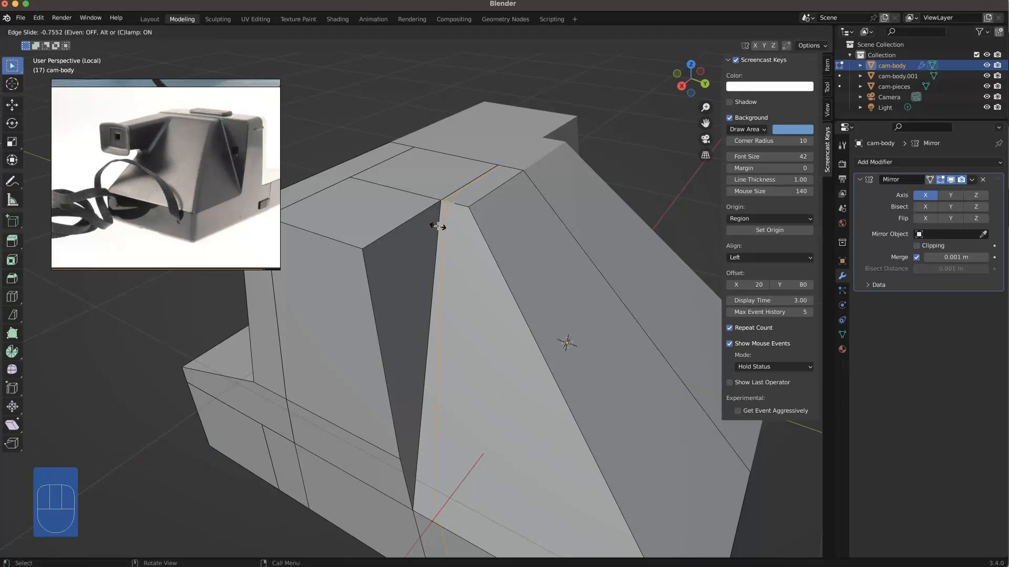
{"action": "left_click", "coordinate": [437, 226]}
Step: Edge-slide the new loop's lower side and underside edges close to the existing edge below the recess
{"action": "scroll", "coordinate": [454, 357], "scroll_direction": "down", "scroll_amount": 1}
{"action": "middle_click_drag", "start_coordinate": [452, 371], "coordinate": [482, 250], "text": "shift"}
{"action": "middle_click_drag", "start_coordinate": [475, 356], "coordinate": [494, 324]}
{"action": "key", "text": "2"}
{"action": "left_click", "coordinate": [506, 343]}
{"action": "middle_click_drag", "start_coordinate": [538, 408], "coordinate": [540, 380]}
{"action": "left_click", "coordinate": [536, 421], "text": "shift"}
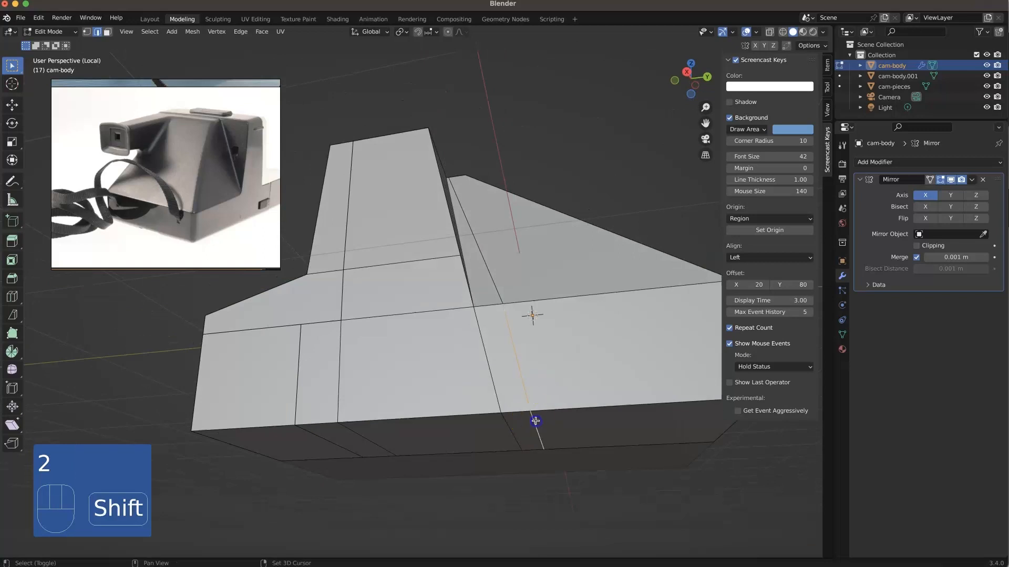
{"action": "right_click", "coordinate": [535, 423]}
{"action": "left_click", "coordinate": [526, 387]}
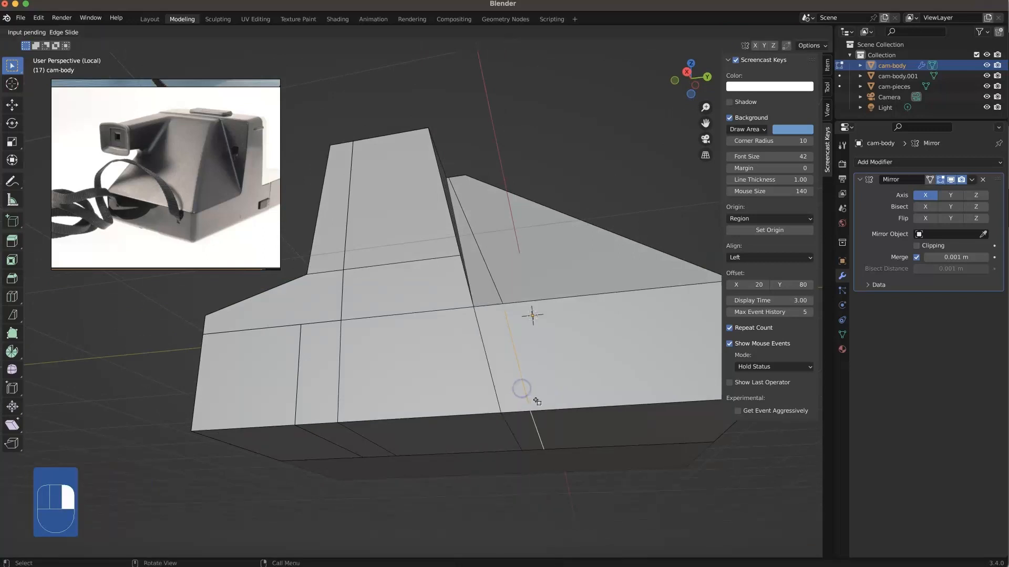
{"action": "left_click", "coordinate": [414, 444]}
{"action": "left_click", "coordinate": [415, 444]}
Step: Lower the small top face beside the recess by about 0.013 m along Z
{"action": "middle_click_drag", "start_coordinate": [405, 300], "coordinate": [439, 318]}
{"action": "middle_click_drag", "start_coordinate": [462, 283], "coordinate": [479, 273]}
{"action": "key", "text": "3"}
{"action": "left_click", "coordinate": [481, 201]}
{"action": "key", "text": "g"}
{"action": "key", "text": "z"}
{"action": "left_click", "coordinate": [607, 172]}
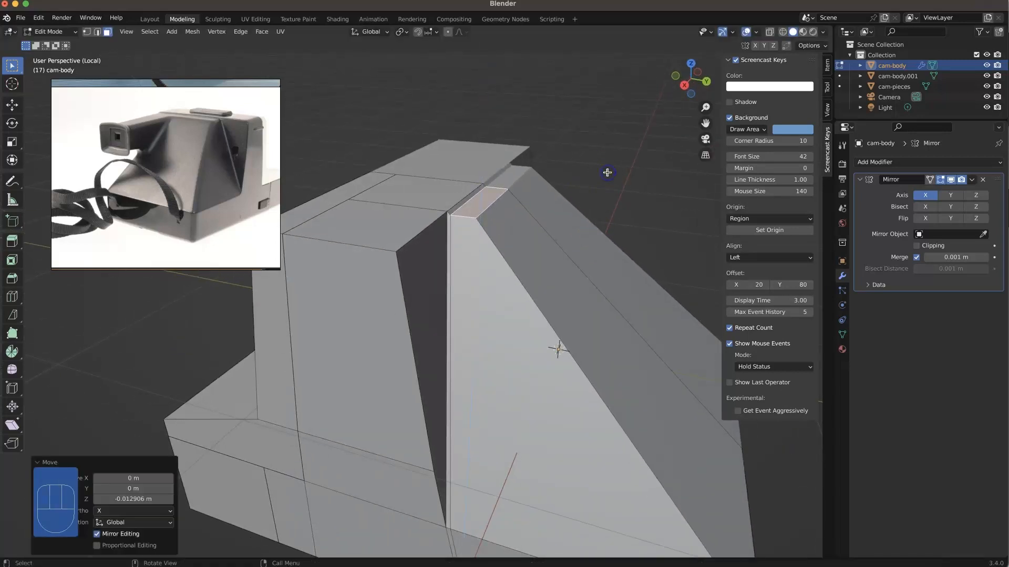
{"action": "middle_click_drag", "start_coordinate": [526, 364], "coordinate": [499, 461]}
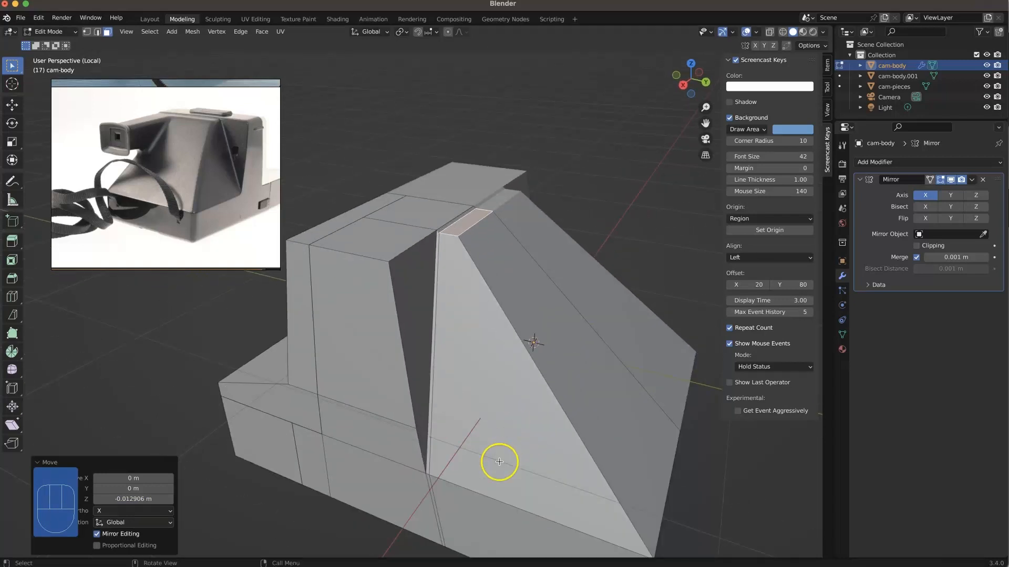
{"action": "middle_click_drag", "start_coordinate": [476, 505], "coordinate": [480, 457], "text": "shift"}
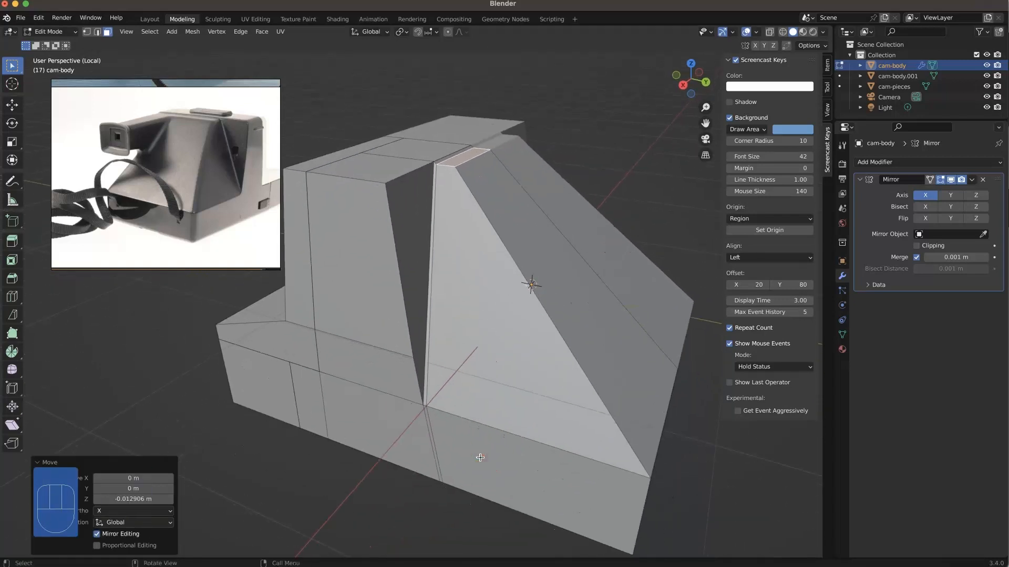
{"action": "left_click", "coordinate": [686, 436]}
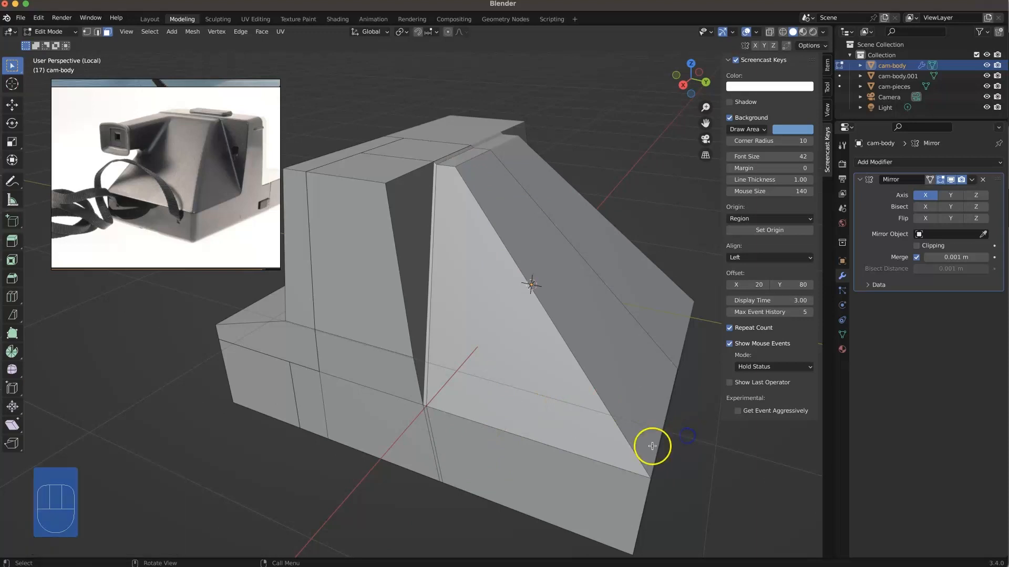
Step: Add a horizontal loop cut to the sloped side section, slid down near the base with a factor of about 0.969
{"action": "key", "text": "super+r"}
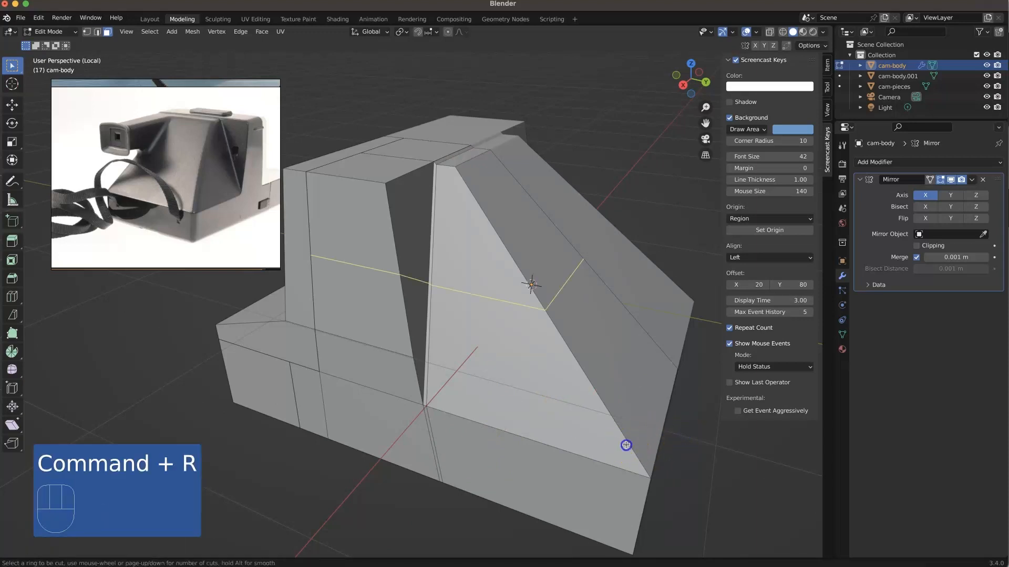
{"action": "left_click", "coordinate": [644, 473]}
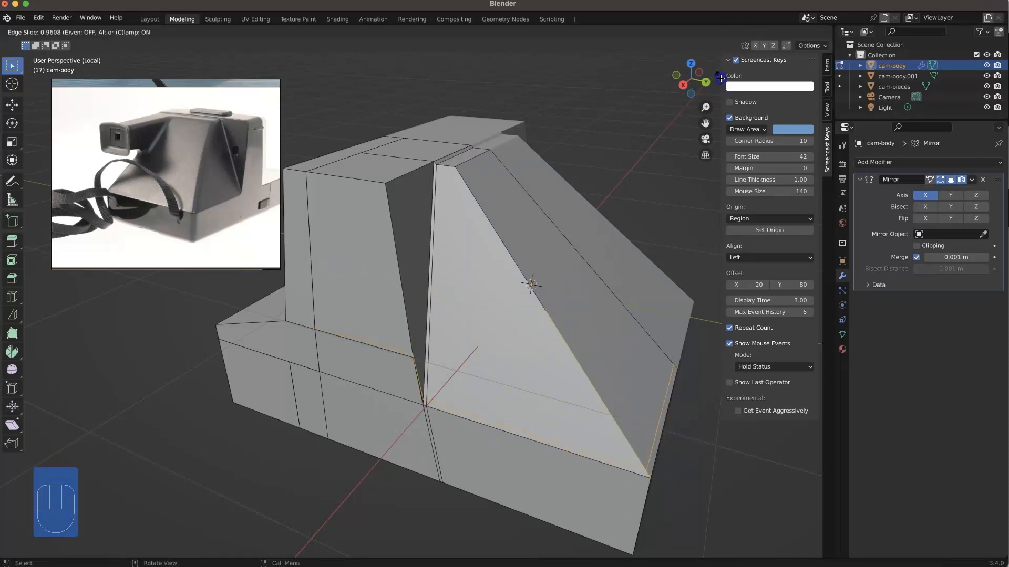
{"action": "left_click", "coordinate": [723, 79]}
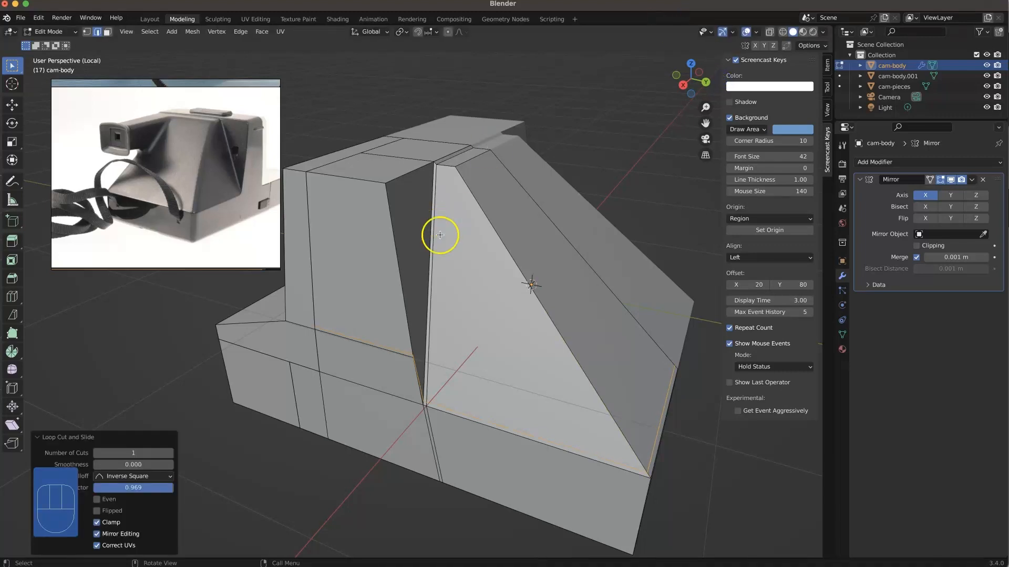
Step: Dissolve the surplus loop edges running across the front block and the inside of the recess
{"action": "scroll", "coordinate": [412, 382], "scroll_direction": "up", "scroll_amount": 3}
{"action": "middle_click_drag", "start_coordinate": [412, 383], "coordinate": [410, 334], "text": "super"}
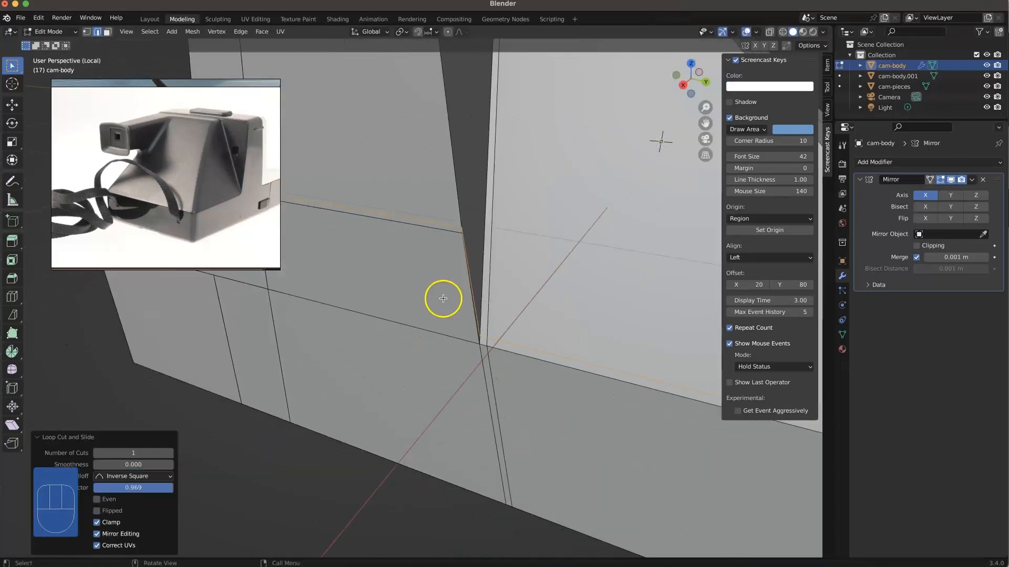
{"action": "key", "text": "2"}
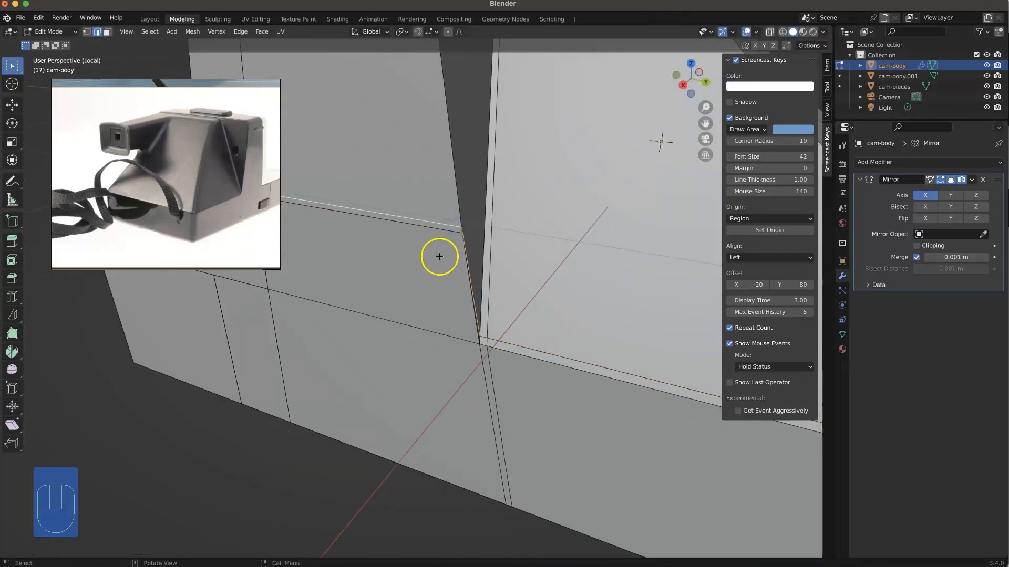
{"action": "right_click", "coordinate": [471, 314]}
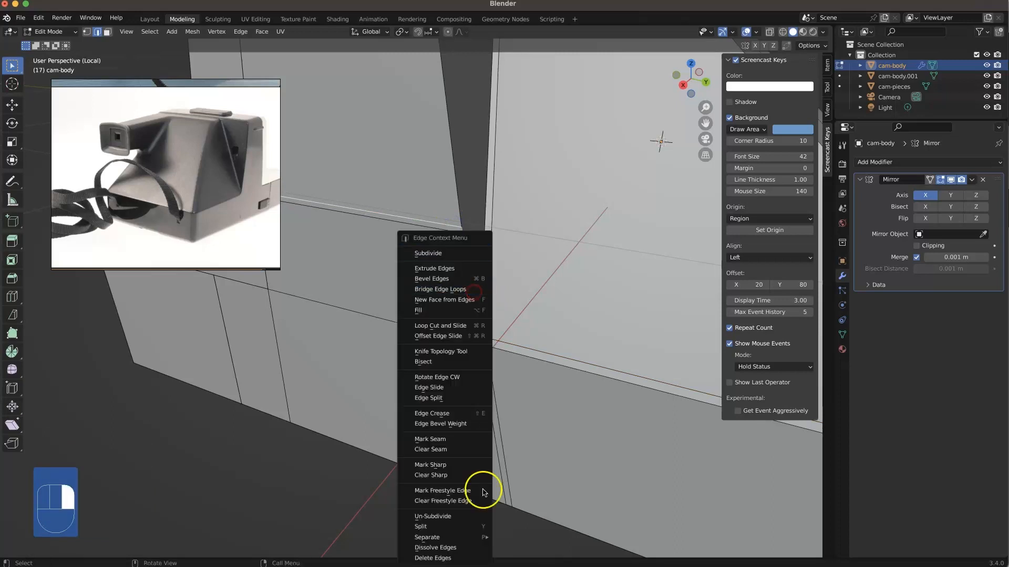
{"action": "left_click", "coordinate": [452, 548]}
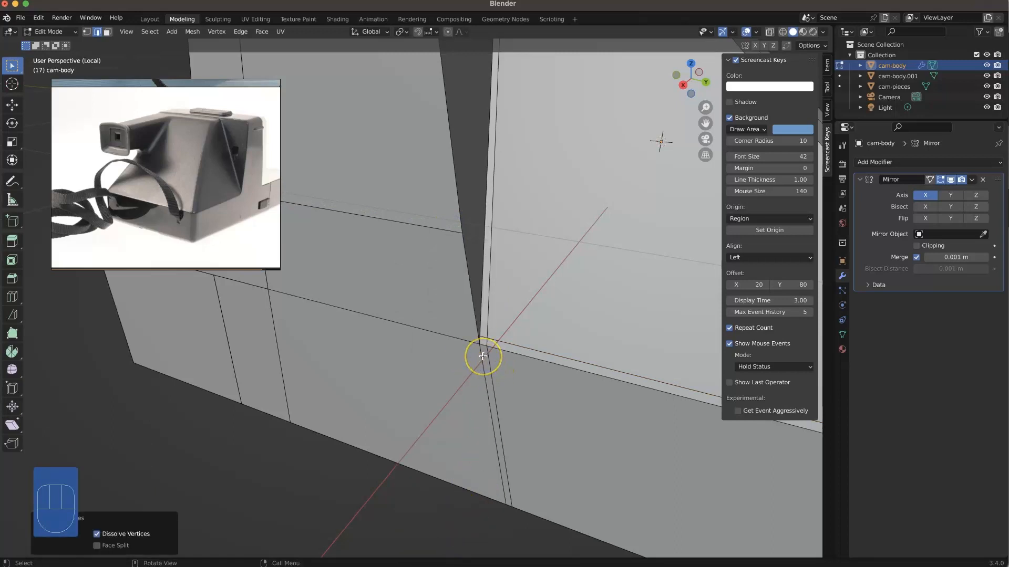
Step: Knife-cut a diagonal at the recess's lower corner and dissolve the redundant short edge there
{"action": "key", "text": "k"}
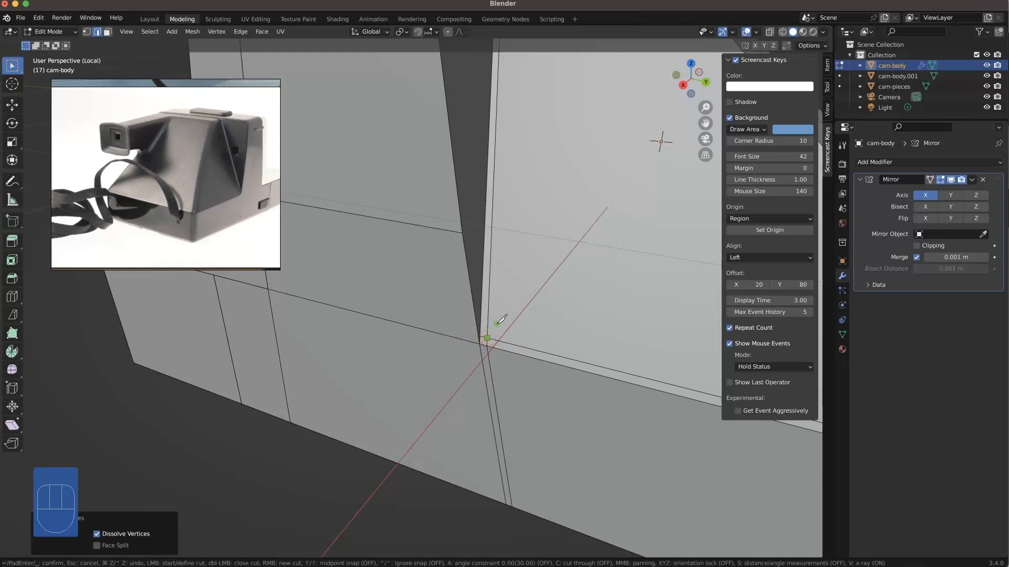
{"action": "key", "text": "Return"}
{"action": "scroll", "coordinate": [485, 334], "scroll_direction": "up", "scroll_amount": 2}
{"action": "middle_click_drag", "start_coordinate": [528, 346], "coordinate": [483, 349]}
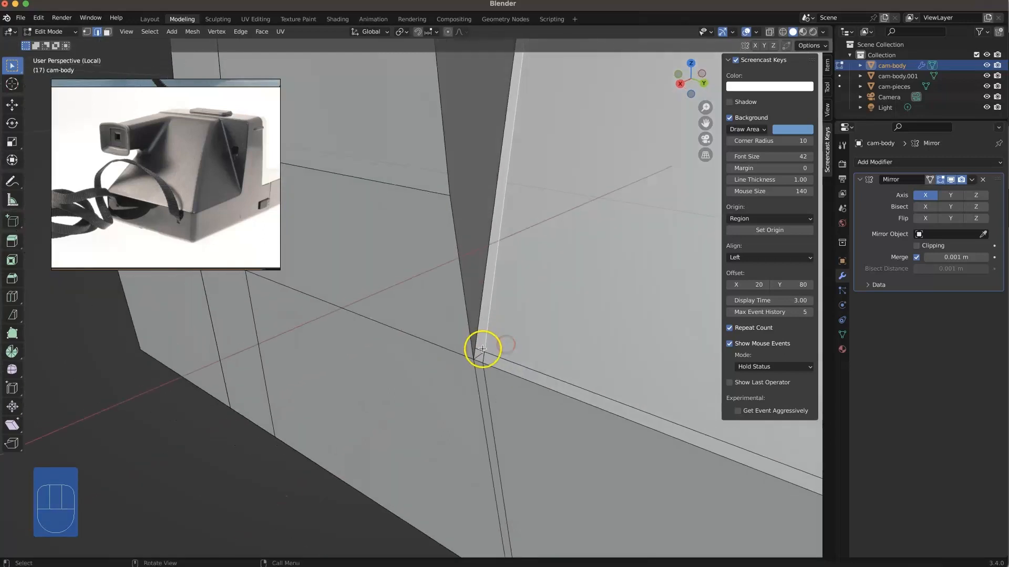
{"action": "right_click", "coordinate": [482, 350]}
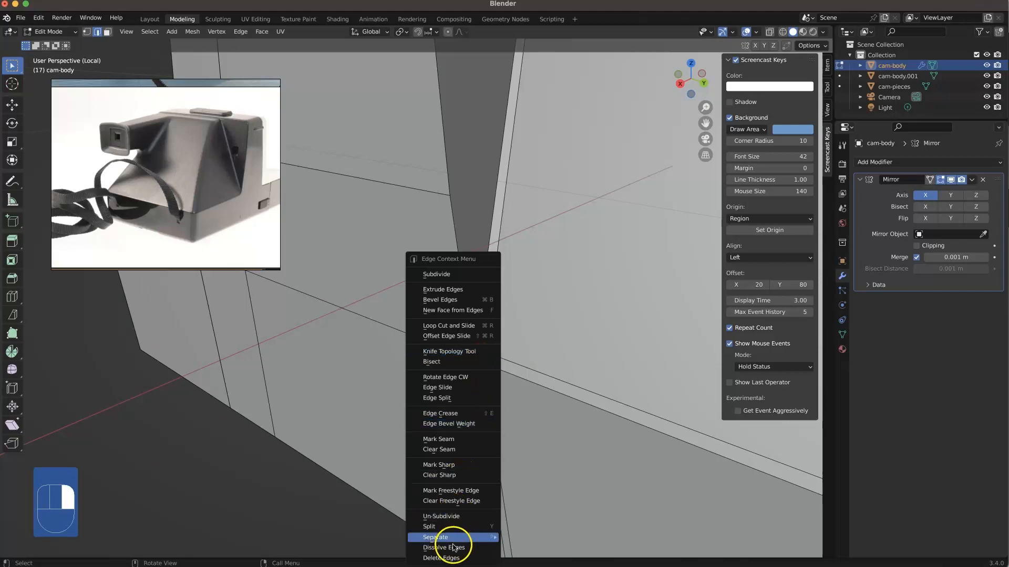
{"action": "left_click", "coordinate": [453, 547]}
Step: Dissolve the leftover loop edges that run down the lower side and across the underside below the recess
{"action": "middle_click_drag", "start_coordinate": [455, 391], "coordinate": [477, 361]}
{"action": "left_click", "coordinate": [489, 360]}
{"action": "left_click", "coordinate": [489, 382], "text": "shift"}
{"action": "scroll", "coordinate": [489, 377], "scroll_direction": "down", "scroll_amount": 5}
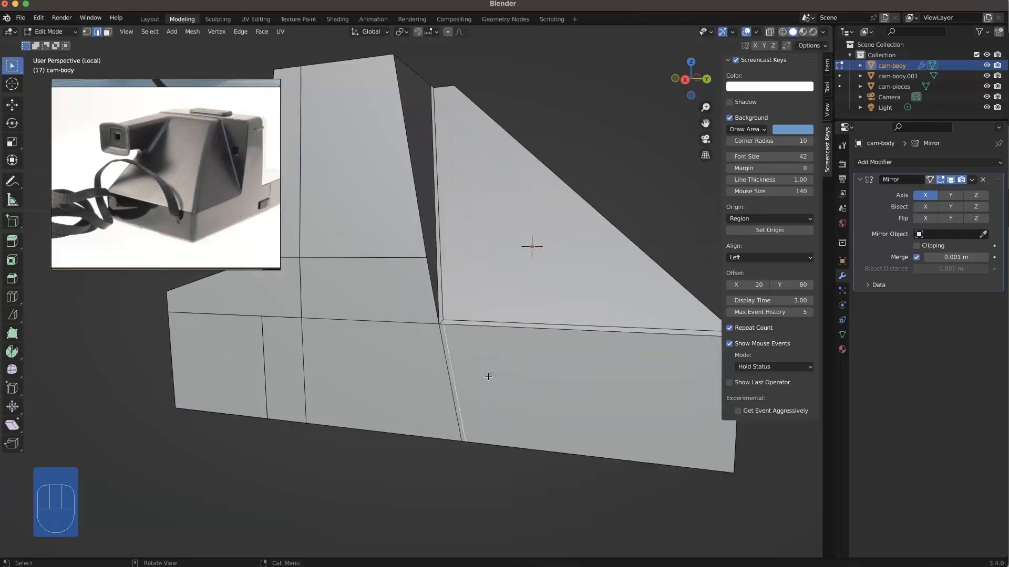
{"action": "left_click", "coordinate": [526, 482], "text": "shift"}
{"action": "right_click", "coordinate": [526, 484]}
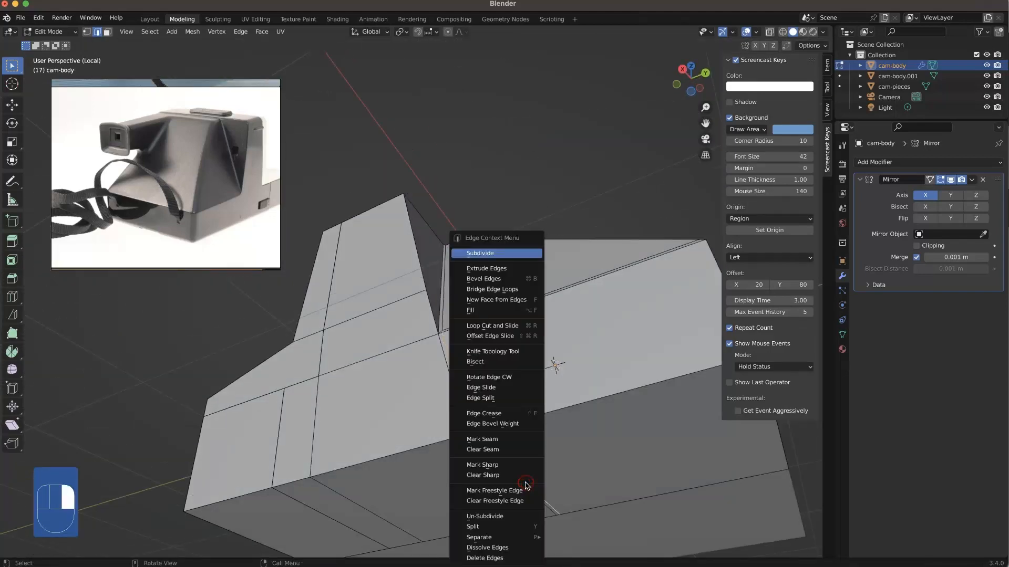
{"action": "left_click", "coordinate": [508, 547]}
{"action": "left_click", "coordinate": [506, 439]}
{"action": "middle_click_drag", "start_coordinate": [506, 439], "coordinate": [487, 393]}
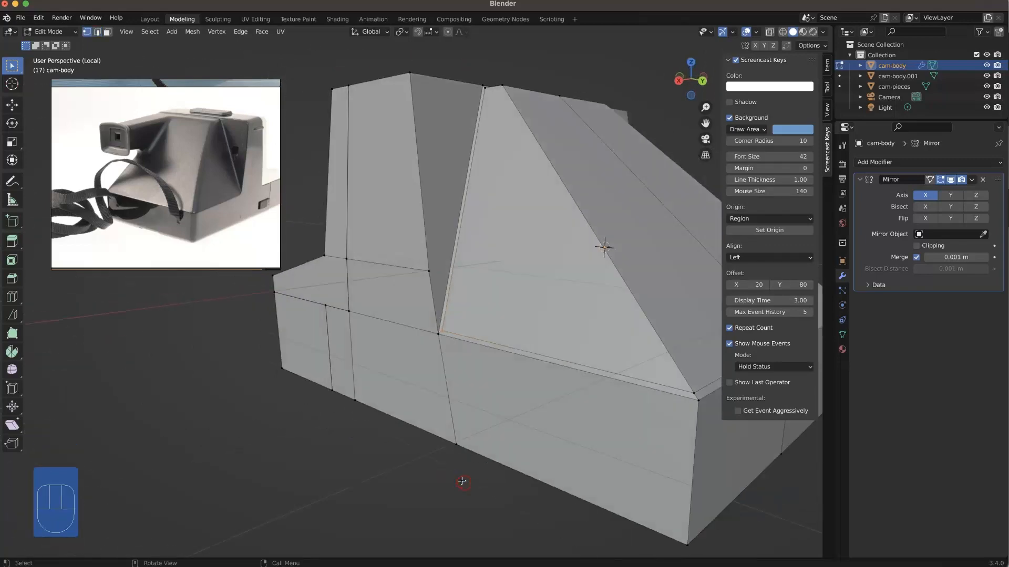
{"action": "left_click", "coordinate": [462, 480]}
Step: Bevel the upper side edges of the tall front block with 3 segments, about 0.094 m wide
{"action": "middle_click_drag", "start_coordinate": [461, 326], "coordinate": [396, 374]}
{"action": "mouse_move", "coordinate": [396, 374]}
{"action": "right_mouse_down", "text": "shift"}
{"action": "mouse_move", "coordinate": [382, 375]}
{"action": "mouse_move", "coordinate": [390, 367]}
{"action": "right_mouse_up", "text": "shift"}
{"action": "middle_click_drag", "start_coordinate": [566, 446], "coordinate": [571, 481]}
{"action": "scroll", "coordinate": [548, 456], "scroll_direction": "down", "scroll_amount": 3}
{"action": "middle_click_drag", "start_coordinate": [470, 280], "coordinate": [520, 288]}
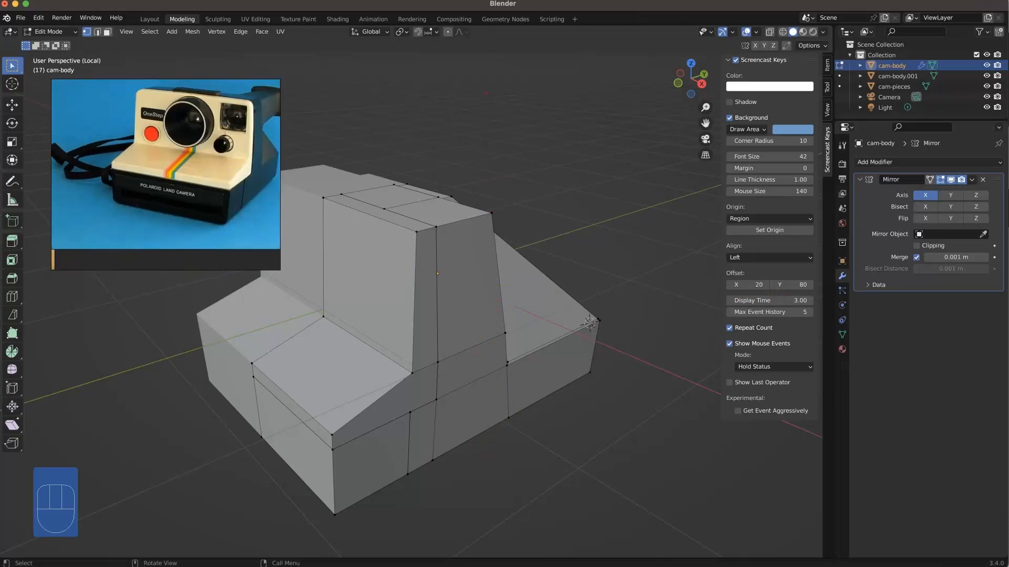
{"action": "key", "text": "2"}
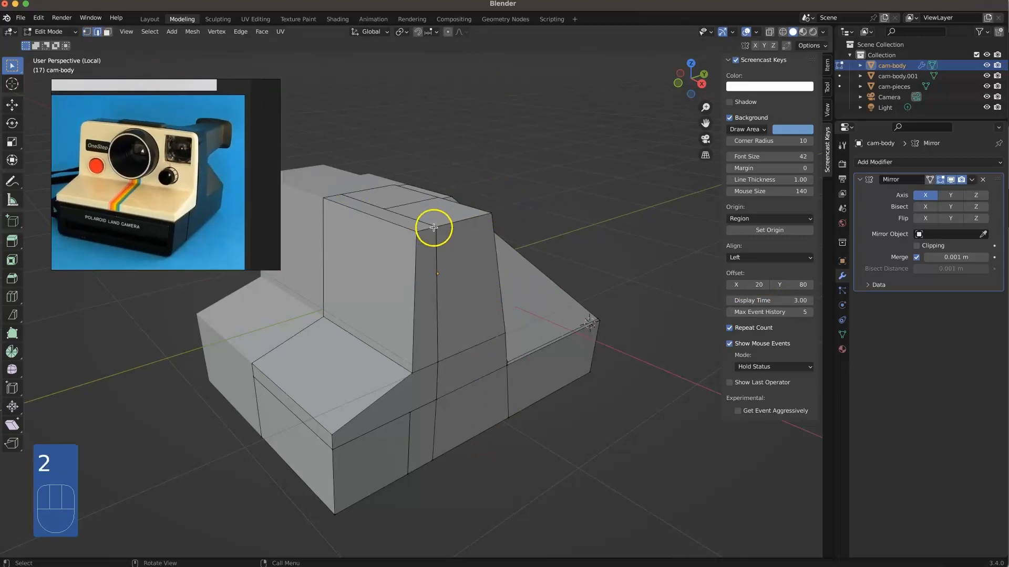
{"action": "left_click", "coordinate": [435, 233], "text": "shift"}
{"action": "mouse_move", "coordinate": [467, 258]}
{"action": "middle_mouse_down"}
{"action": "mouse_move", "coordinate": [342, 275]}
{"action": "mouse_move", "coordinate": [471, 257]}
{"action": "middle_mouse_up"}
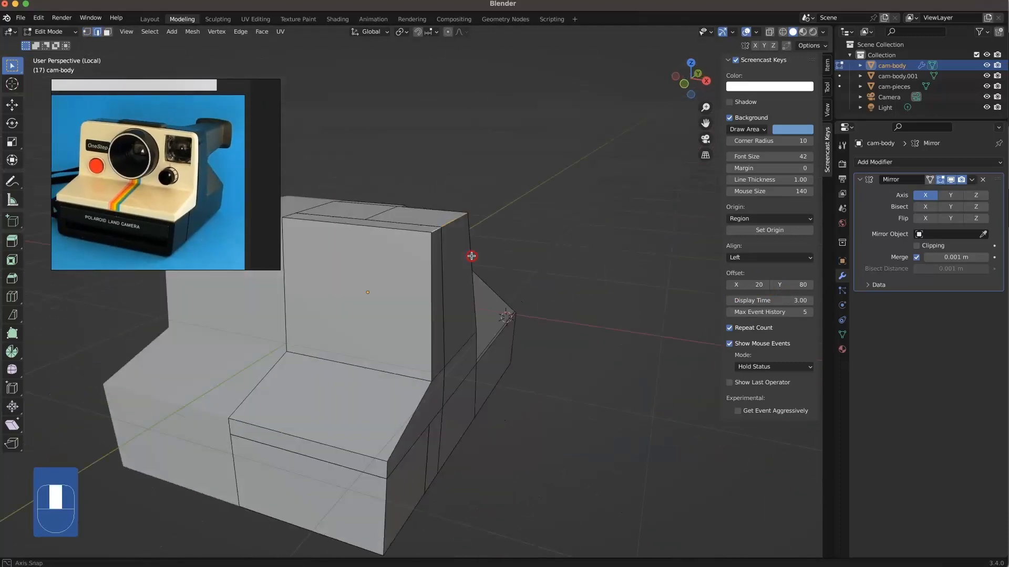
{"action": "key", "text": "super+b"}
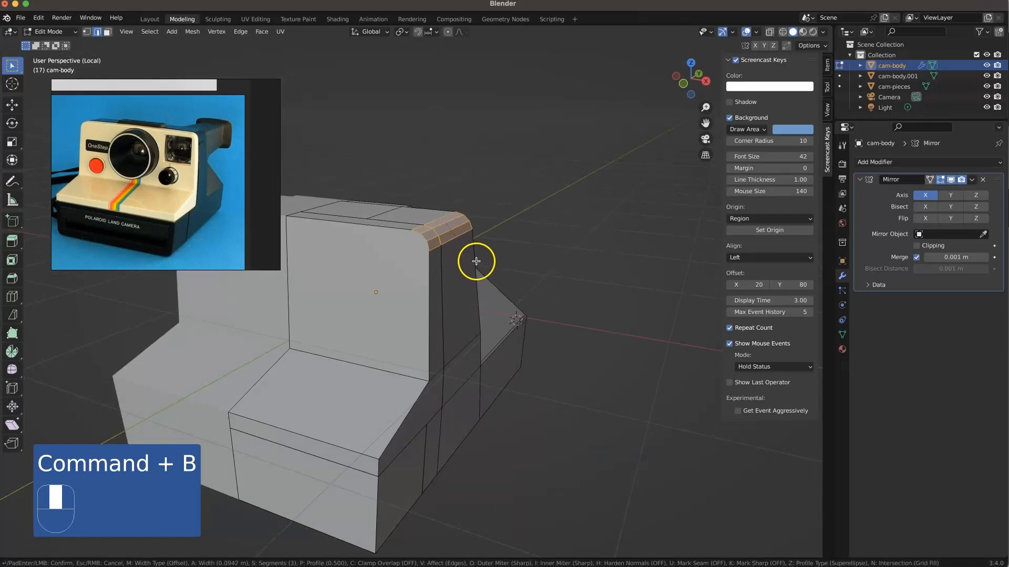
{"action": "left_click", "coordinate": [476, 264]}
Step: Bevel the bottom side edges along the whole base with 3 segments, about 0.094 m wide
{"action": "scroll", "coordinate": [426, 370], "scroll_direction": "down", "scroll_amount": 2}
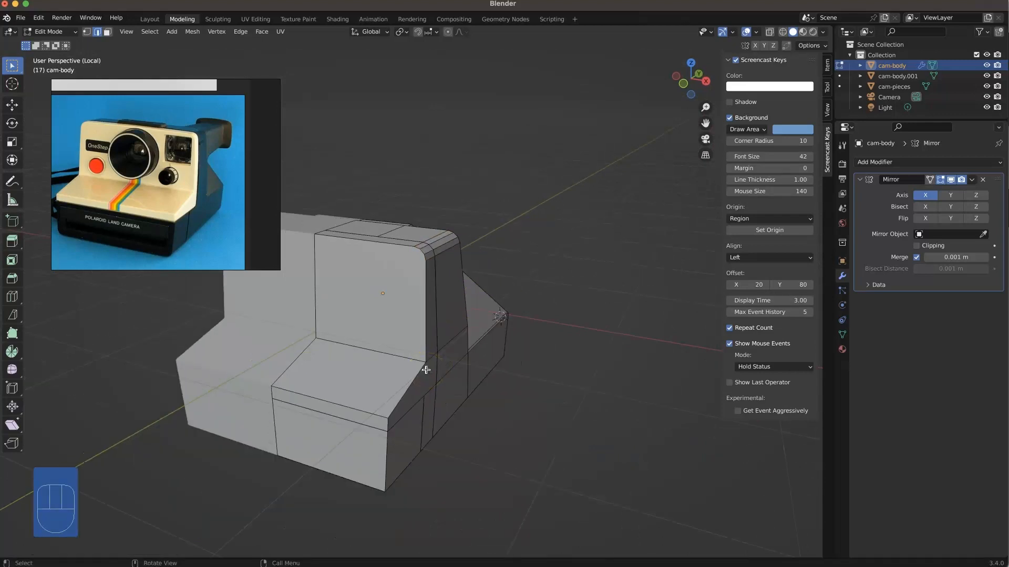
{"action": "middle_click_drag", "start_coordinate": [423, 422], "coordinate": [405, 432]}
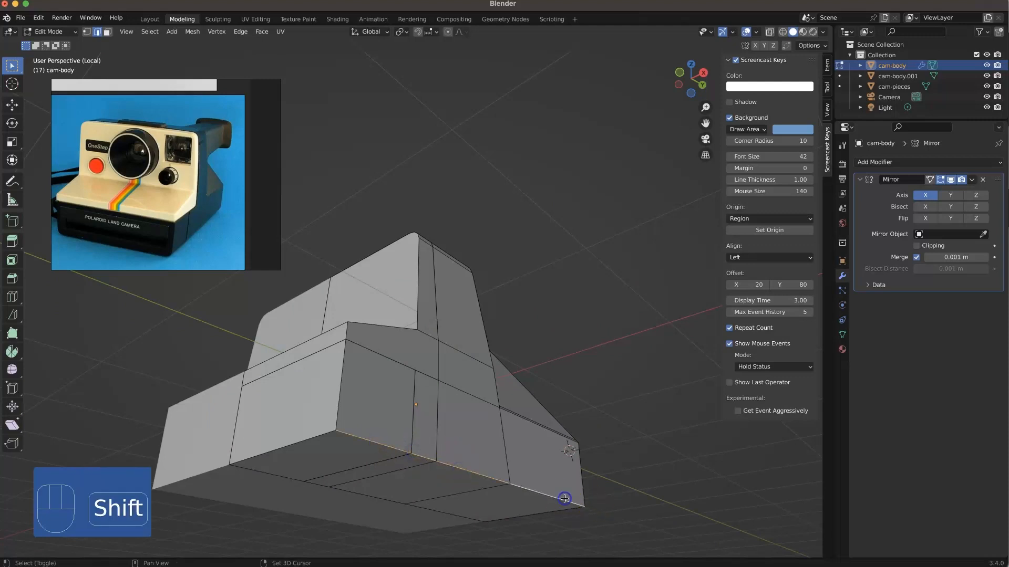
{"action": "key", "text": "super+b"}
{"action": "left_click", "coordinate": [576, 483]}
{"action": "middle_click_drag", "start_coordinate": [460, 411], "coordinate": [312, 363]}
{"action": "scroll", "coordinate": [478, 432], "scroll_direction": "down", "scroll_amount": 5}
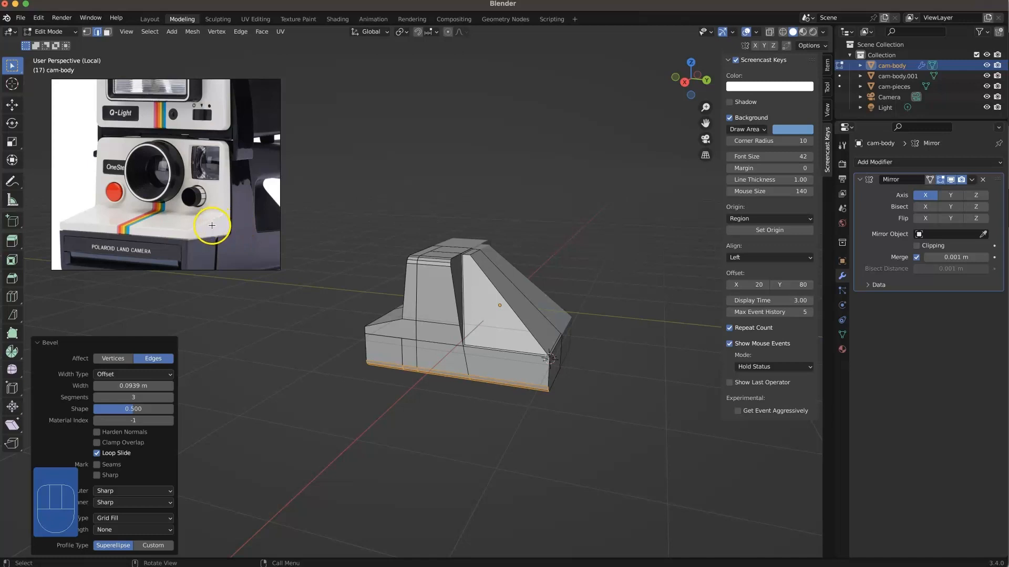
Step: Bevel the edge where the front face meets the sloping front shelf with 3 segments
{"action": "scroll", "coordinate": [435, 290], "scroll_direction": "up", "scroll_amount": 4}
{"action": "middle_click_drag", "start_coordinate": [380, 359], "coordinate": [406, 348]}
{"action": "left_click", "coordinate": [367, 344]}
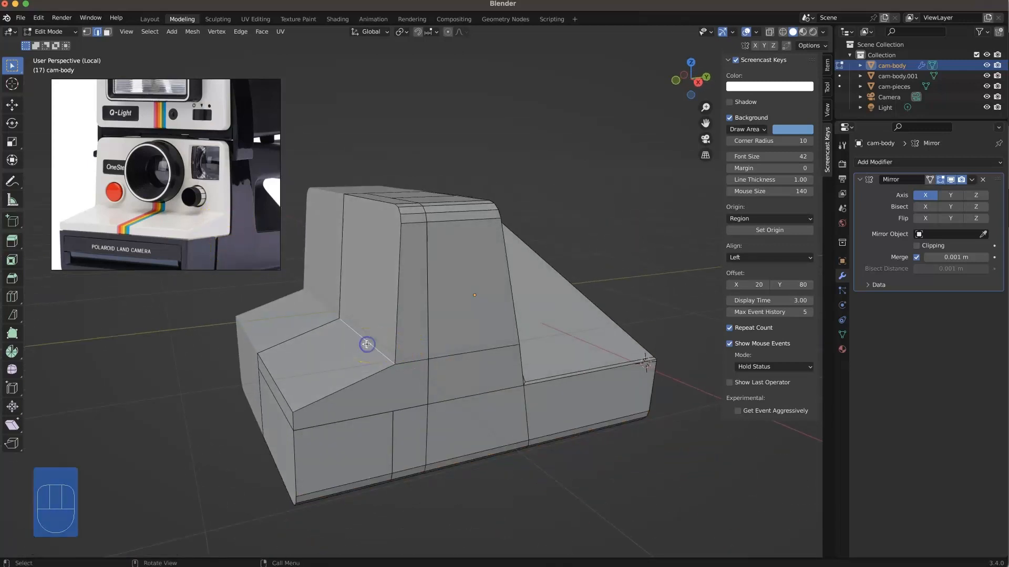
{"action": "key", "text": "super+b"}
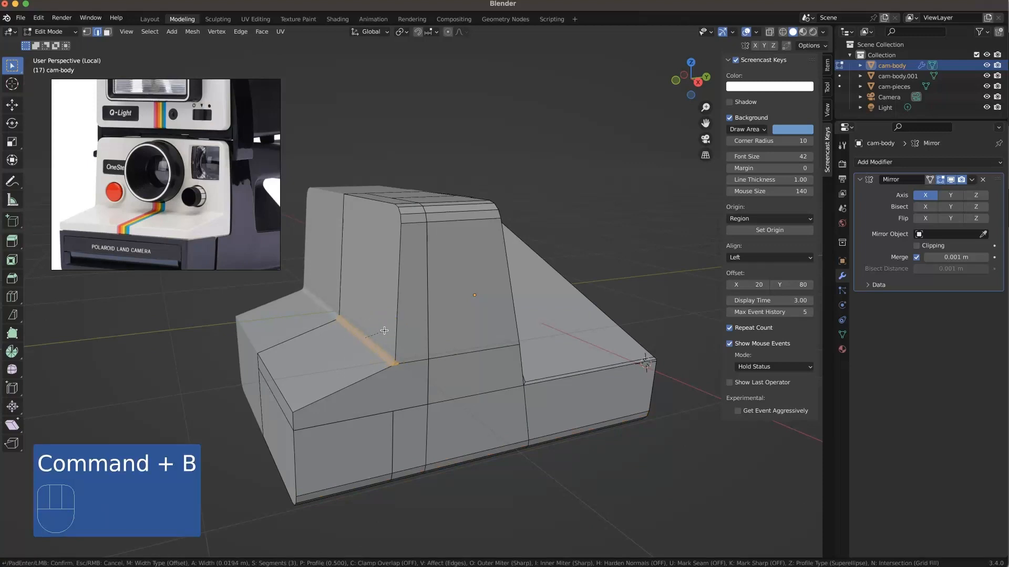
{"action": "left_click", "coordinate": [514, 484]}
Step: Dissolve the adjoining side faces of the front block to clear the horizontal edges between them
{"action": "middle_click_drag", "start_coordinate": [514, 485], "coordinate": [412, 347]}
{"action": "scroll", "coordinate": [402, 334], "scroll_direction": "up", "scroll_amount": 5}
{"action": "scroll", "coordinate": [403, 334], "scroll_direction": "down", "scroll_amount": 4}
{"action": "middle_click_drag", "start_coordinate": [455, 388], "coordinate": [420, 393]}
{"action": "key", "text": "3"}
{"action": "left_click_drag", "start_coordinate": [391, 387], "coordinate": [371, 412]}
{"action": "left_click", "coordinate": [471, 405], "text": "shift"}
{"action": "left_click", "coordinate": [466, 362], "text": "shift"}
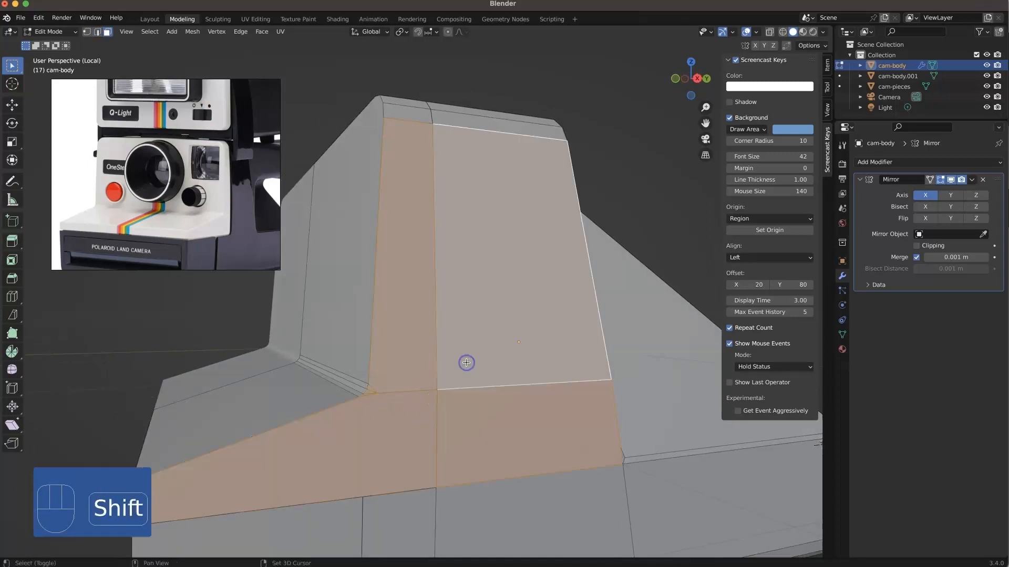
{"action": "right_click", "coordinate": [466, 363]}
{"action": "left_click", "coordinate": [435, 543]}
{"action": "middle_click_drag", "start_coordinate": [434, 543], "coordinate": [502, 407]}
{"action": "scroll", "coordinate": [365, 388], "scroll_direction": "down", "scroll_amount": 2}
{"action": "right_click", "coordinate": [503, 407]}
{"action": "middle_click_drag", "start_coordinate": [350, 355], "coordinate": [411, 377]}
{"action": "scroll", "coordinate": [196, 168], "scroll_direction": "down", "scroll_amount": 4}
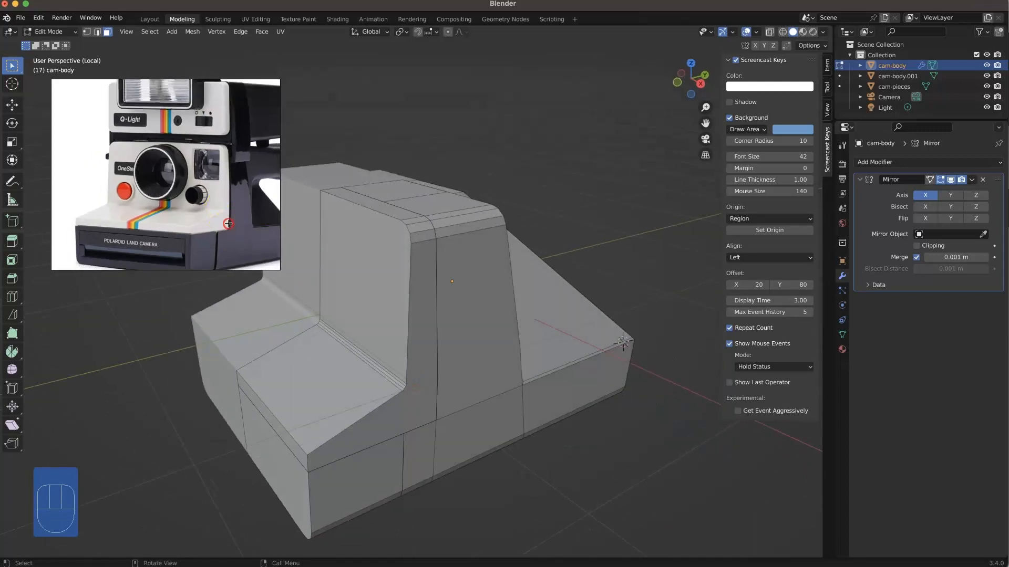
Step: Compare the body with the reference photo and leave local view to show the complete camera
{"action": "middle_click_drag", "start_coordinate": [225, 188], "coordinate": [203, 203]}
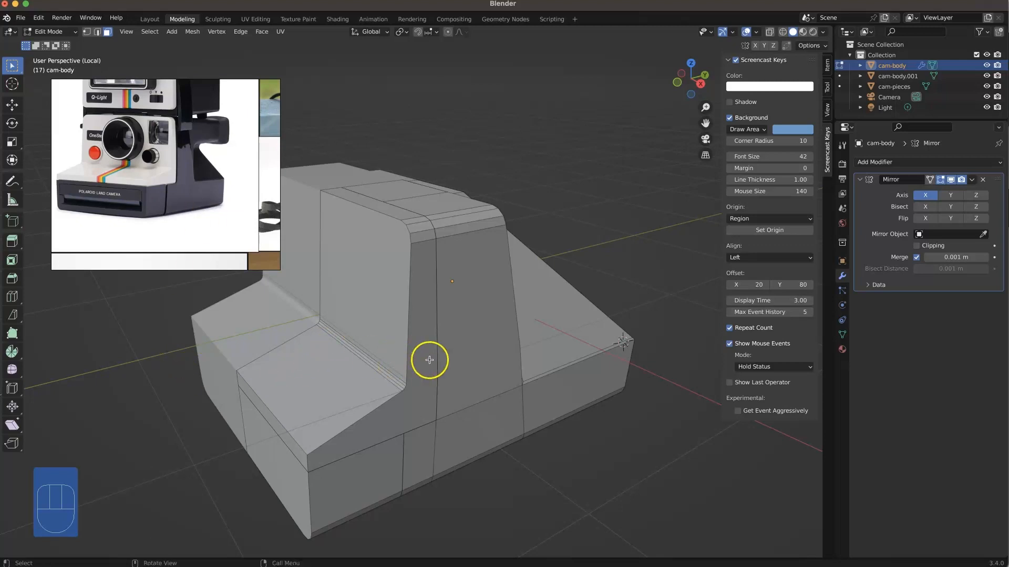
{"action": "key", "text": "KP_Divide"}
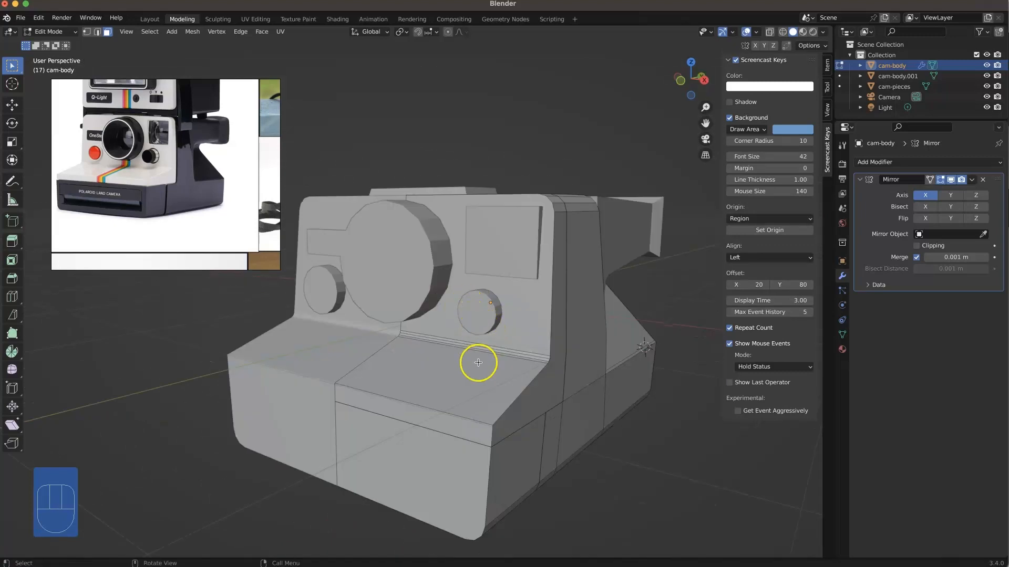
{"action": "middle_click_drag", "start_coordinate": [481, 352], "coordinate": [462, 284], "text": "shift"}
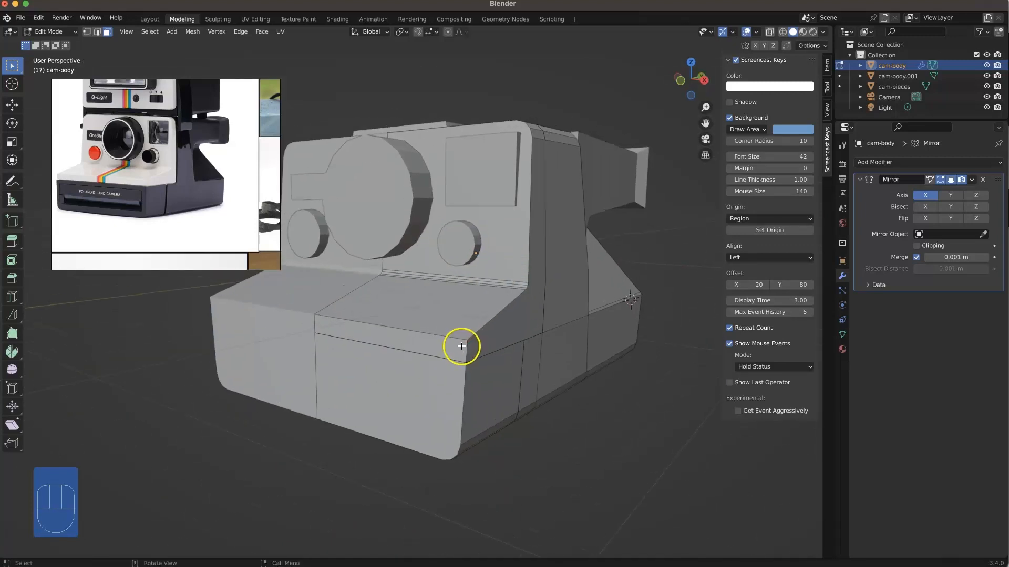
Step: Inset the lower front face by about 0.055 m and delete the narrow inset face along the mirror center line
{"action": "left_click", "coordinate": [447, 386]}
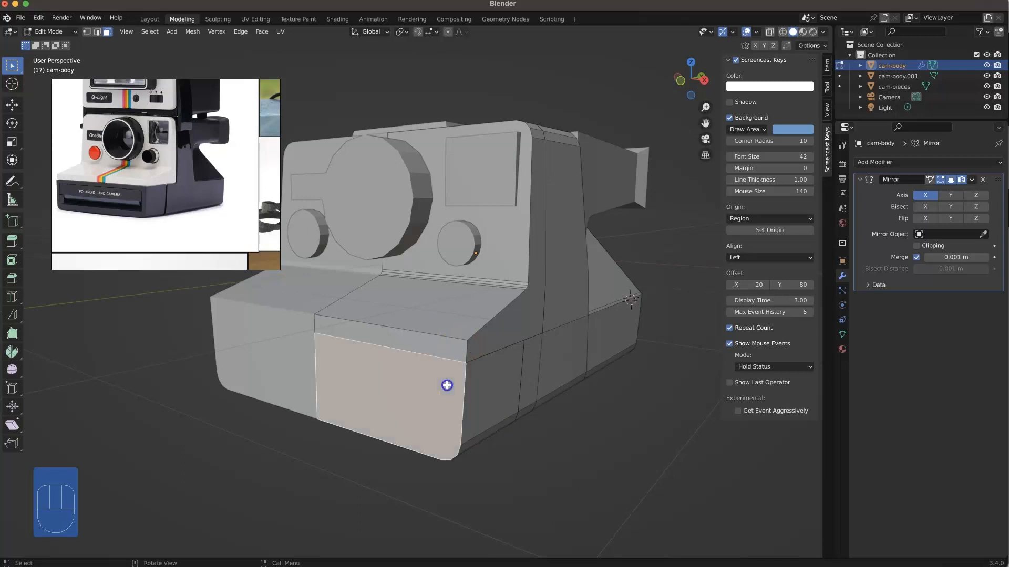
{"action": "key", "text": "i"}
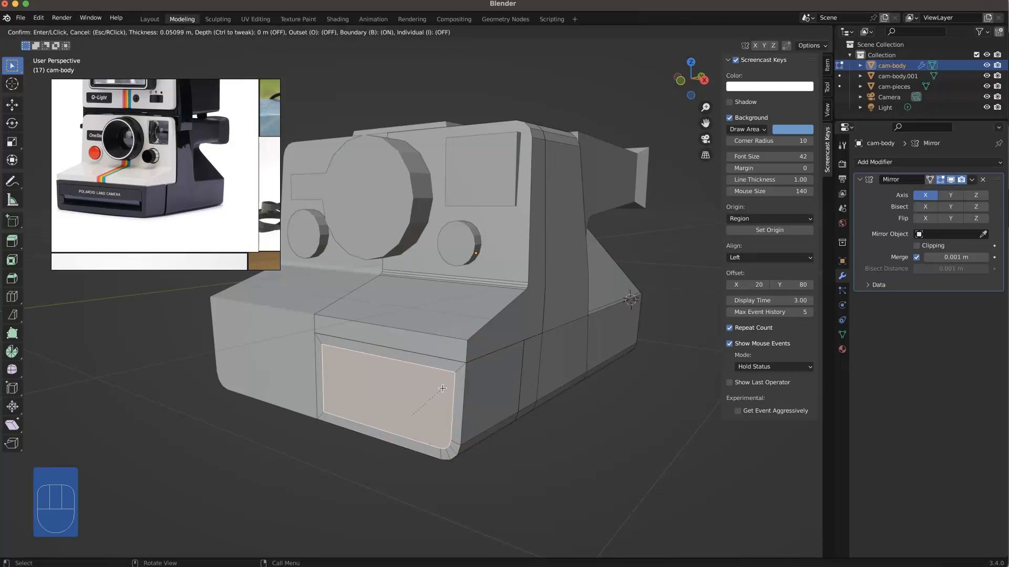
{"action": "left_click", "coordinate": [441, 388]}
{"action": "left_click", "coordinate": [360, 383]}
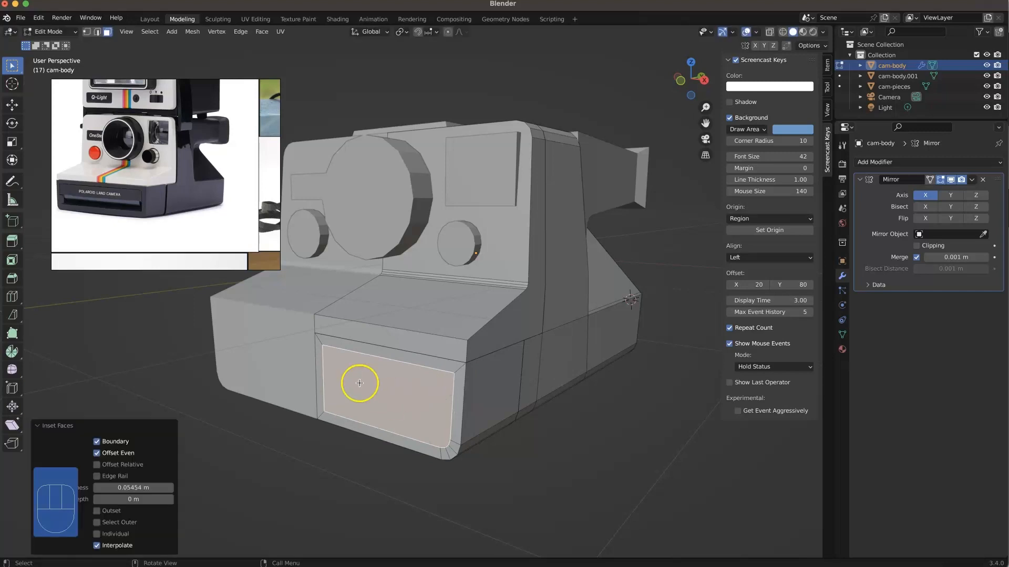
{"action": "left_click", "coordinate": [322, 366]}
{"action": "key", "text": "Delete"}
{"action": "left_click", "coordinate": [322, 367]}
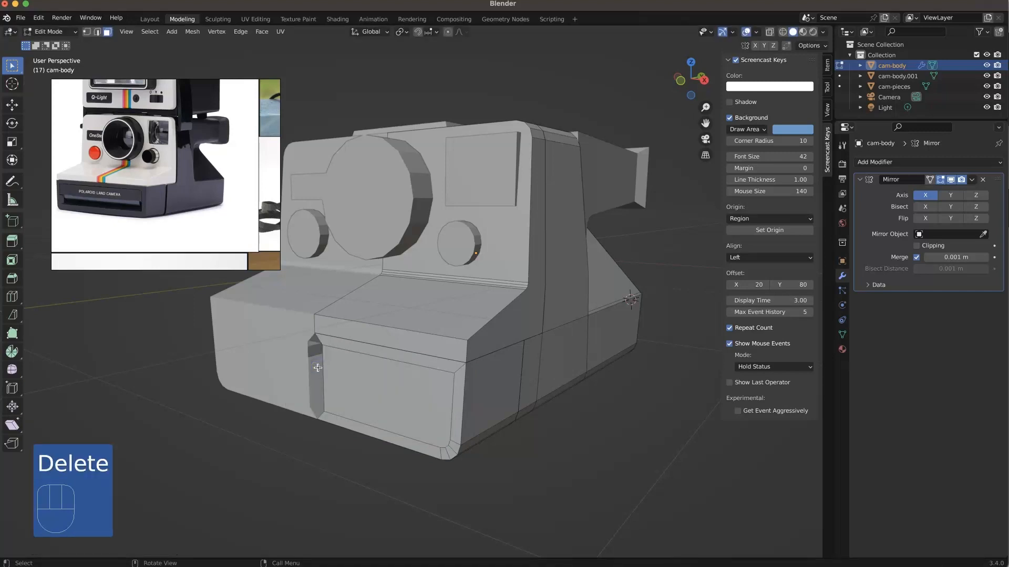
Step: Move the inset's inner vertical edge about -0.058 m along X so it meets the mirror center line
{"action": "key", "text": "2"}
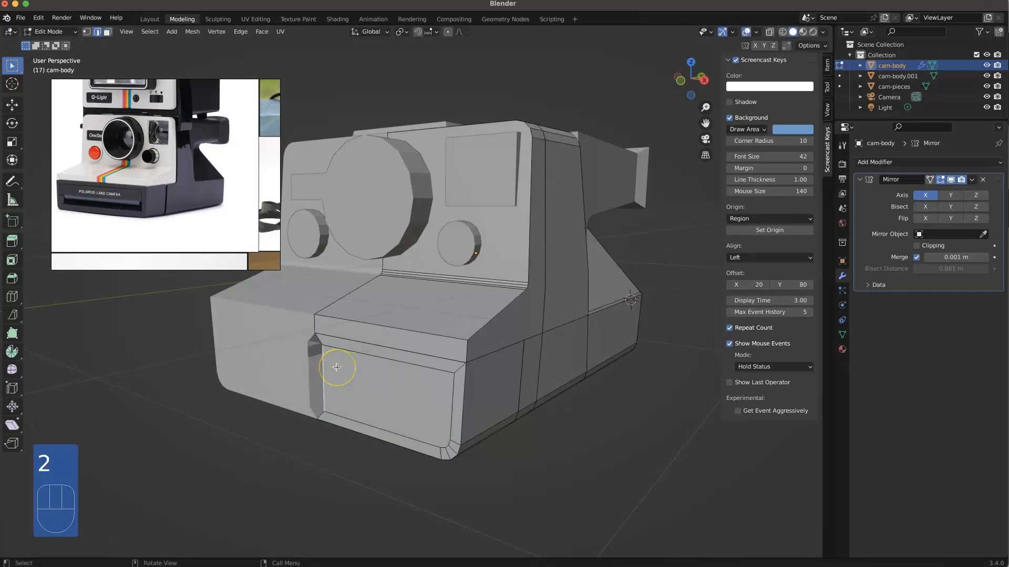
{"action": "key", "text": "g"}
{"action": "key", "text": "x"}
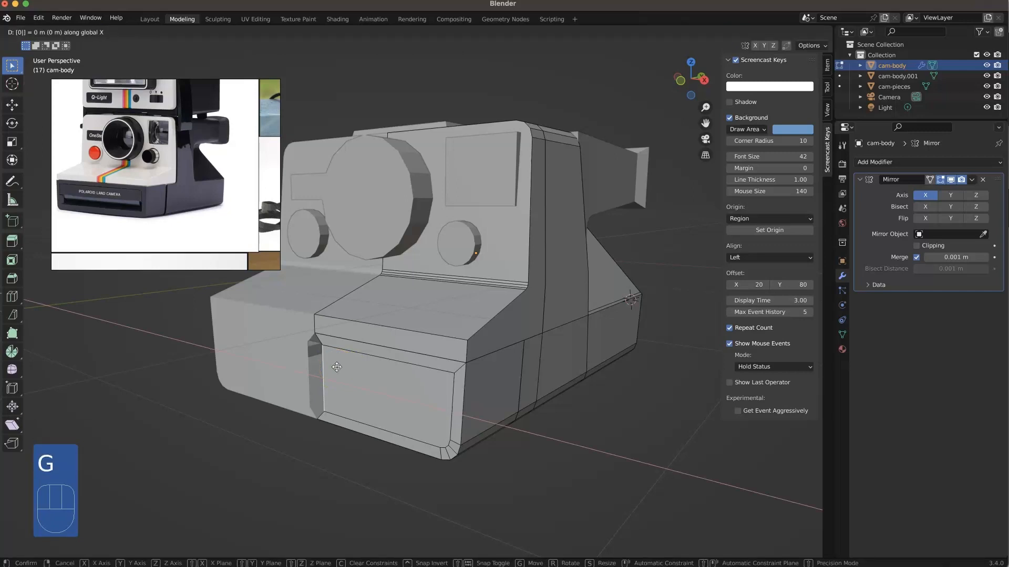
{"action": "right_click", "coordinate": [288, 407]}
{"action": "middle_click_drag", "start_coordinate": [277, 408], "coordinate": [326, 409]}
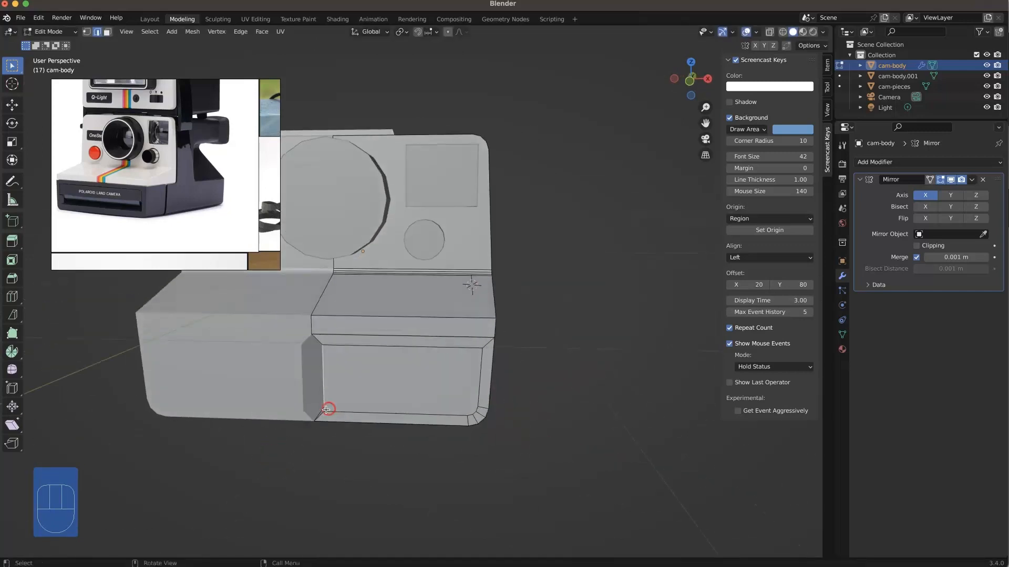
{"action": "key", "text": "g"}
{"action": "key", "text": "x"}
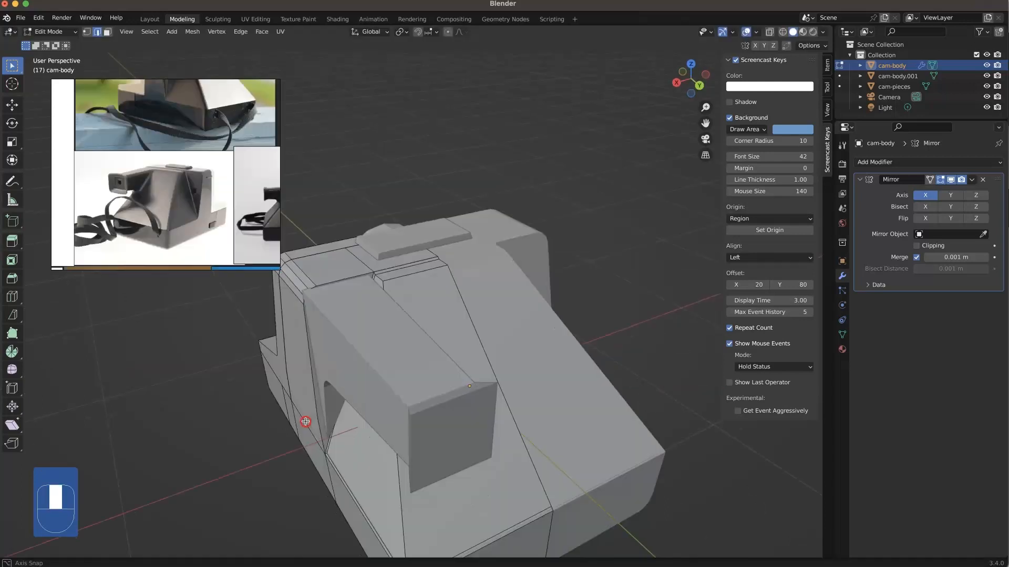
{"action": "middle_click_drag", "start_coordinate": [306, 420], "coordinate": [309, 422]}
Step: Isolate the camera body in local view and examine the edges around the top of its sloping rear
{"action": "scroll", "coordinate": [390, 292], "scroll_direction": "up", "scroll_amount": 5}
{"action": "scroll", "coordinate": [389, 292], "scroll_direction": "down", "scroll_amount": 4}
{"action": "key", "text": "KP_Divide"}
{"action": "middle_click_drag", "start_coordinate": [355, 254], "coordinate": [432, 255], "text": "shift"}
{"action": "scroll", "coordinate": [442, 210], "scroll_direction": "up", "scroll_amount": 1}
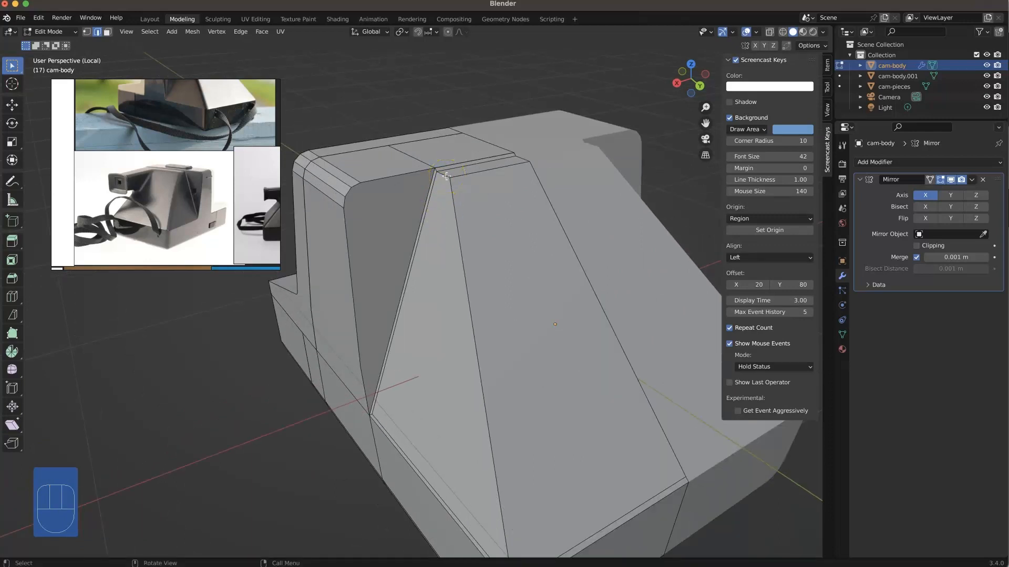
{"action": "mouse_move", "coordinate": [434, 174]}
{"action": "middle_mouse_down"}
{"action": "mouse_move", "coordinate": [450, 184]}
{"action": "mouse_move", "coordinate": [445, 175]}
{"action": "middle_mouse_up"}
{"action": "key", "text": "shift"}
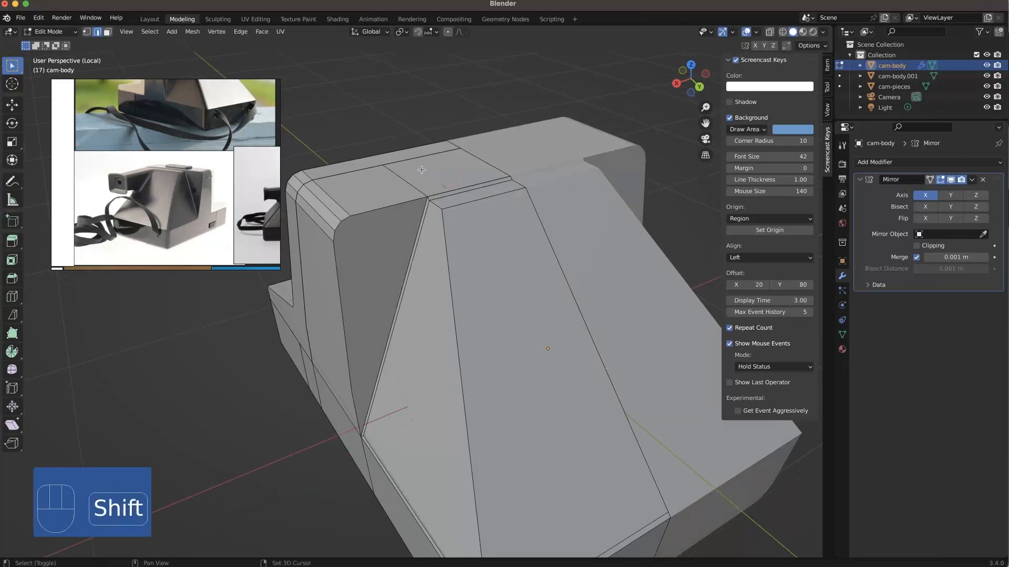
{"action": "middle_click_drag", "start_coordinate": [414, 263], "coordinate": [518, 281]}
{"action": "key", "text": "3"}
{"action": "left_click_drag", "start_coordinate": [573, 260], "coordinate": [498, 93]}
{"action": "scroll", "coordinate": [494, 97], "scroll_direction": "down", "scroll_amount": 2}
{"action": "middle_click_drag", "start_coordinate": [441, 58], "coordinate": [457, 251], "text": "shift"}
{"action": "middle_click_drag", "start_coordinate": [439, 124], "coordinate": [441, 203], "text": "shift"}
{"action": "middle_click_drag", "start_coordinate": [421, 304], "coordinate": [431, 283]}
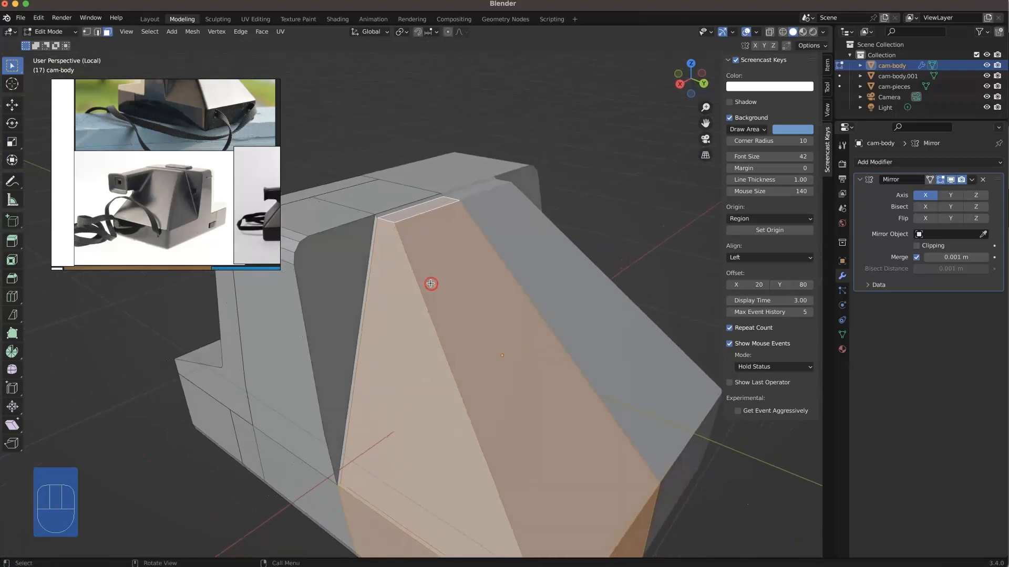
{"action": "key", "text": "shift"}
{"action": "key", "text": "super+z"}
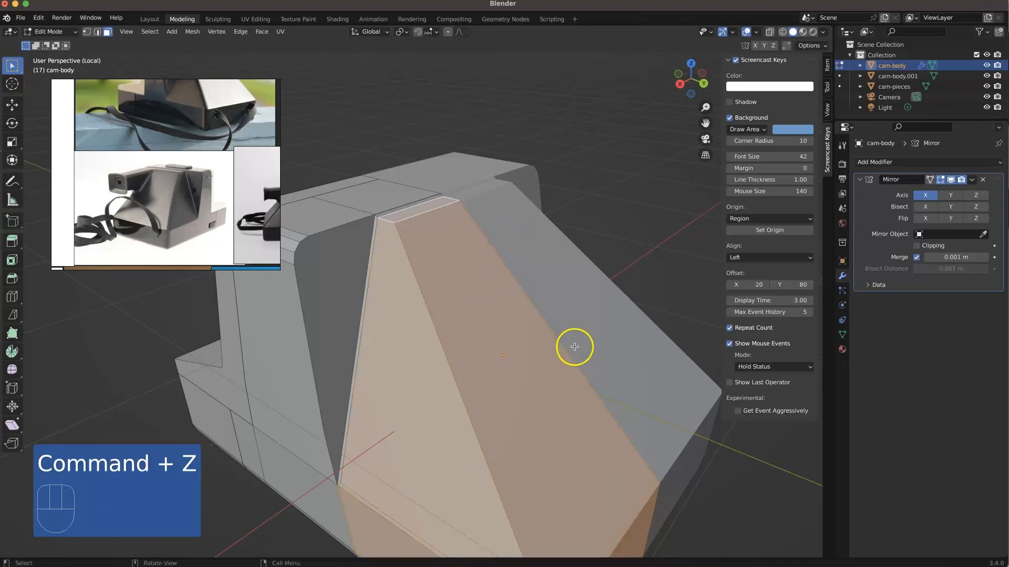
{"action": "middle_click_drag", "start_coordinate": [549, 389], "coordinate": [568, 408]}
{"action": "right_click", "coordinate": [567, 408]}
{"action": "left_click", "coordinate": [520, 528]}
{"action": "left_click", "coordinate": [644, 215]}
Step: Bevel the slanted rear side edge, the vertical rear corner edge and the bottom rear edge together with 3 segments
{"action": "middle_click_drag", "start_coordinate": [621, 229], "coordinate": [579, 238]}
{"action": "key", "text": "2"}
{"action": "left_click", "coordinate": [590, 367], "text": "alt"}
{"action": "middle_click_drag", "start_coordinate": [590, 368], "coordinate": [532, 361]}
{"action": "middle_click_drag", "start_coordinate": [515, 301], "coordinate": [502, 382], "text": "shift"}
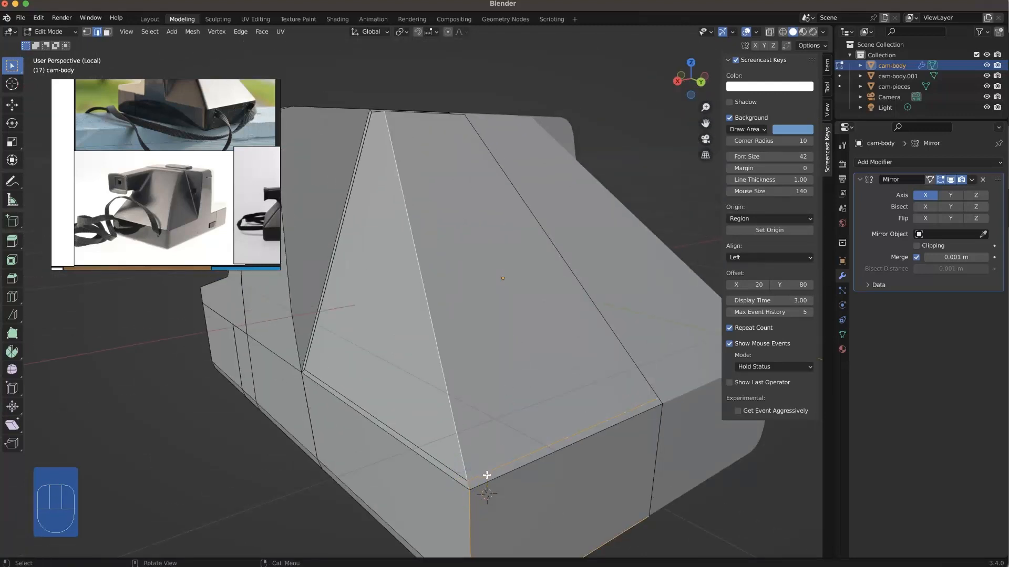
{"action": "left_click", "coordinate": [504, 489], "text": "ctrl"}
{"action": "left_click", "coordinate": [460, 450], "text": "shift"}
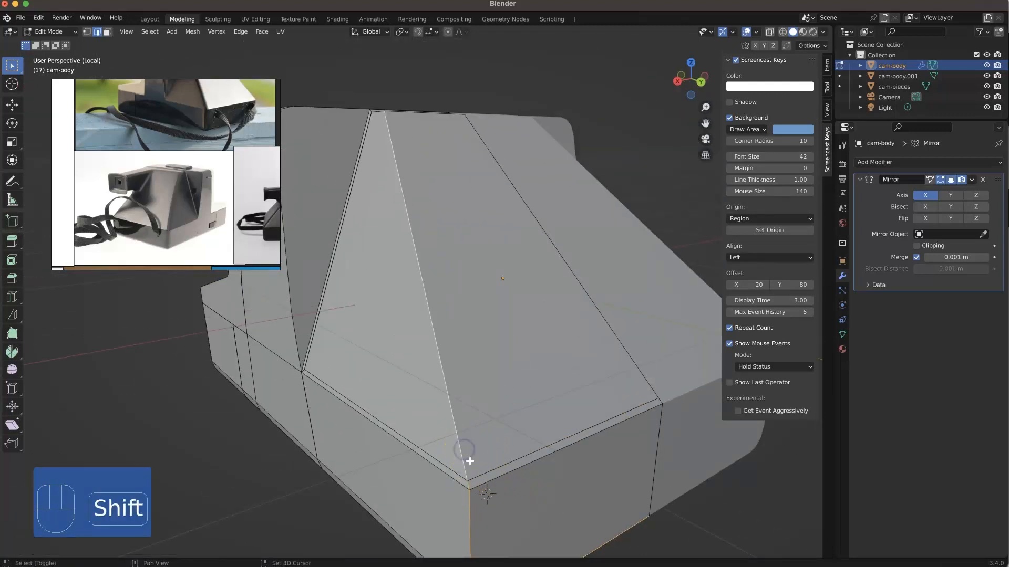
{"action": "scroll", "coordinate": [475, 429], "scroll_direction": "down", "scroll_amount": 1}
{"action": "middle_click_drag", "start_coordinate": [469, 362], "coordinate": [472, 392]}
{"action": "middle_click_drag", "start_coordinate": [446, 320], "coordinate": [448, 229], "text": "shift"}
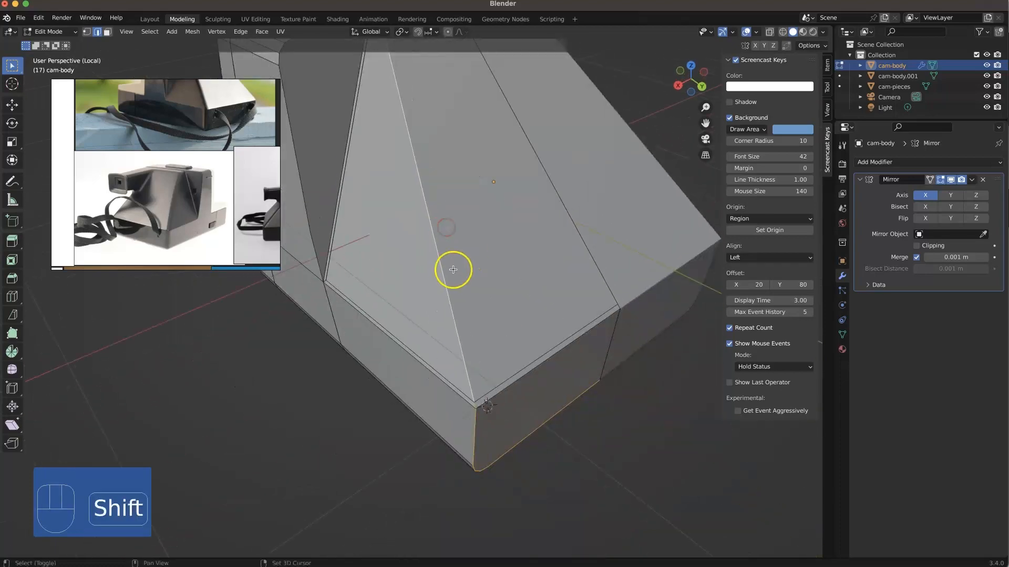
{"action": "right_click_drag", "start_coordinate": [450, 264], "coordinate": [365, 248], "text": "shift"}
{"action": "middle_click_drag", "start_coordinate": [427, 316], "coordinate": [423, 282]}
{"action": "key", "text": "super+b"}
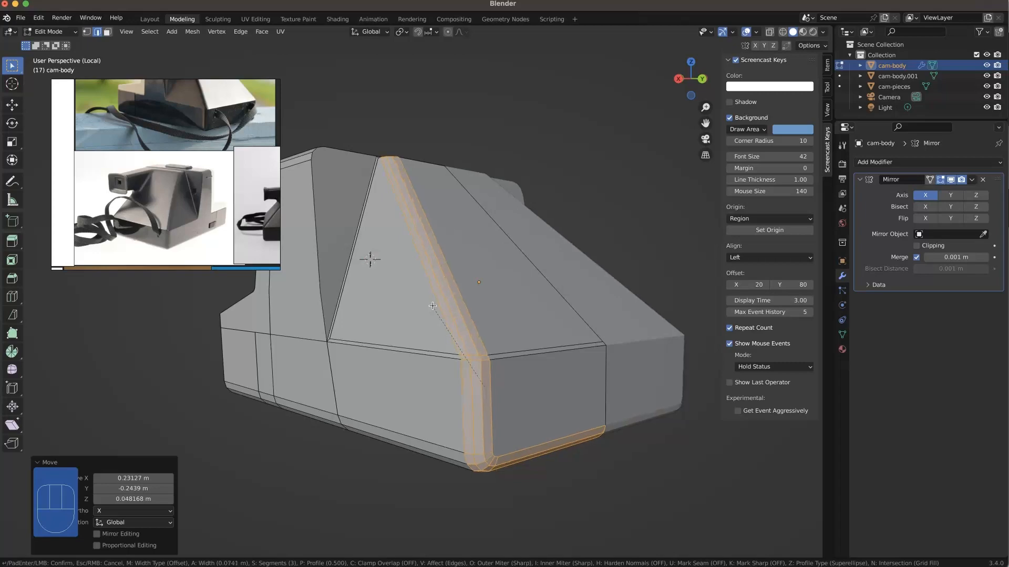
{"action": "left_click", "coordinate": [547, 494]}
{"action": "middle_click_drag", "start_coordinate": [547, 493], "coordinate": [513, 413]}
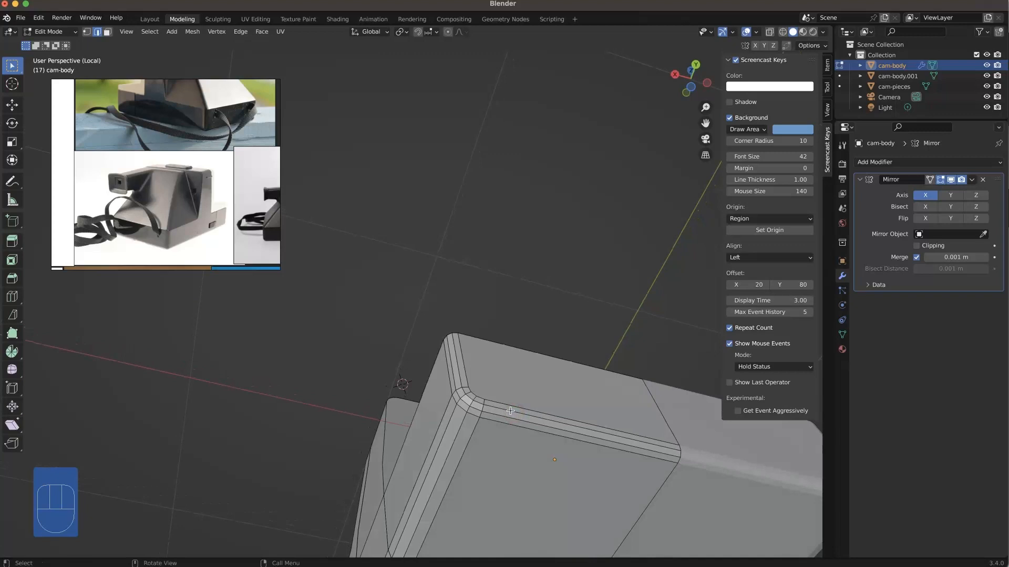
{"action": "middle_click_drag", "start_coordinate": [424, 374], "coordinate": [436, 412]}
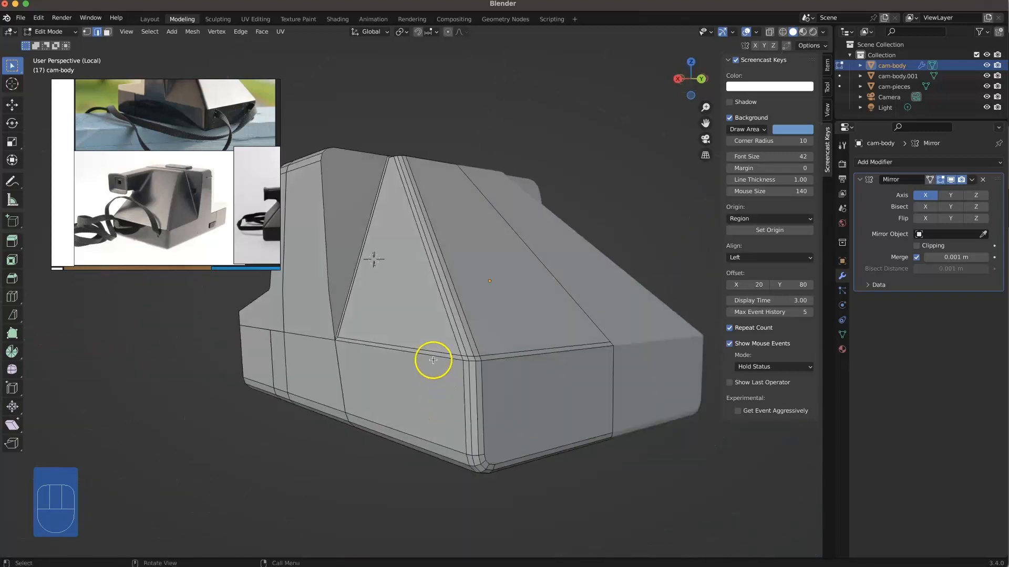
{"action": "scroll", "coordinate": [432, 359], "scroll_direction": "down", "scroll_amount": 2}
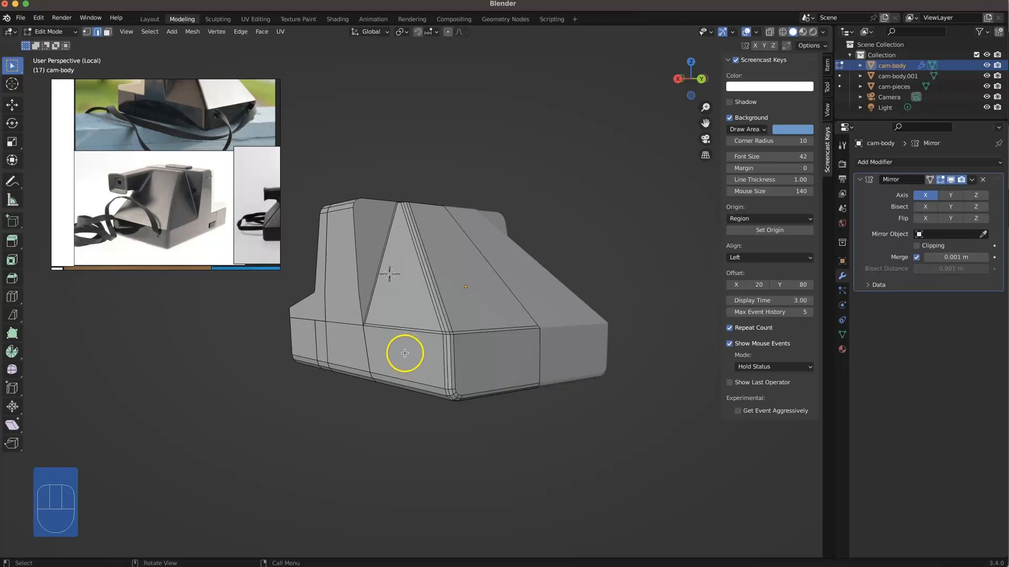
Step: Bevel the edge across the top of the sloping rear section with 3 segments, about 0.036 m wide
{"action": "right_click", "coordinate": [405, 352]}
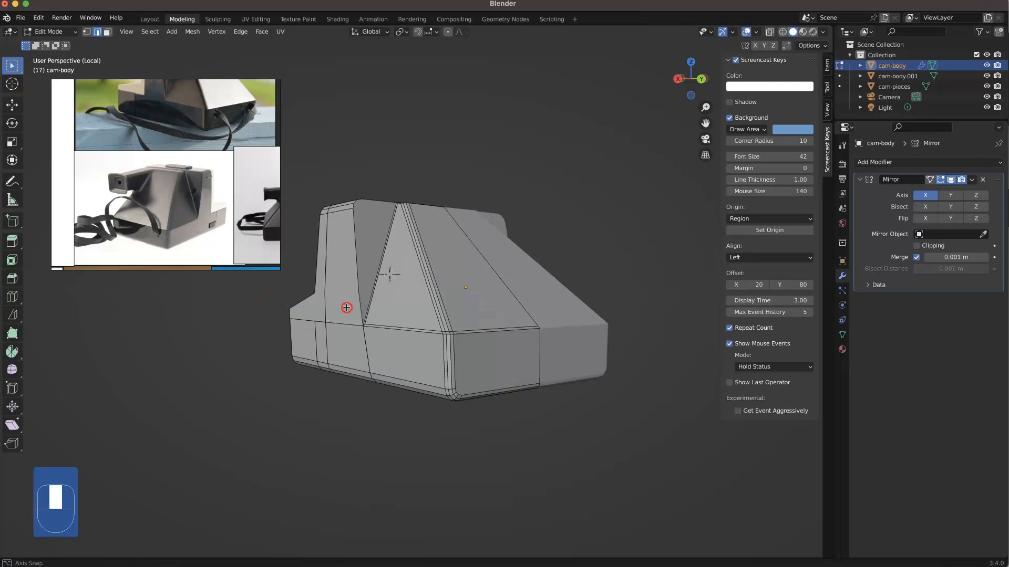
{"action": "middle_click_drag", "start_coordinate": [345, 307], "coordinate": [341, 323]}
{"action": "middle_click_drag", "start_coordinate": [349, 271], "coordinate": [379, 386], "text": "shift"}
{"action": "scroll", "coordinate": [405, 270], "scroll_direction": "up", "scroll_amount": 5}
{"action": "middle_click_drag", "start_coordinate": [406, 269], "coordinate": [388, 339], "text": "shift"}
{"action": "key", "text": "alt"}
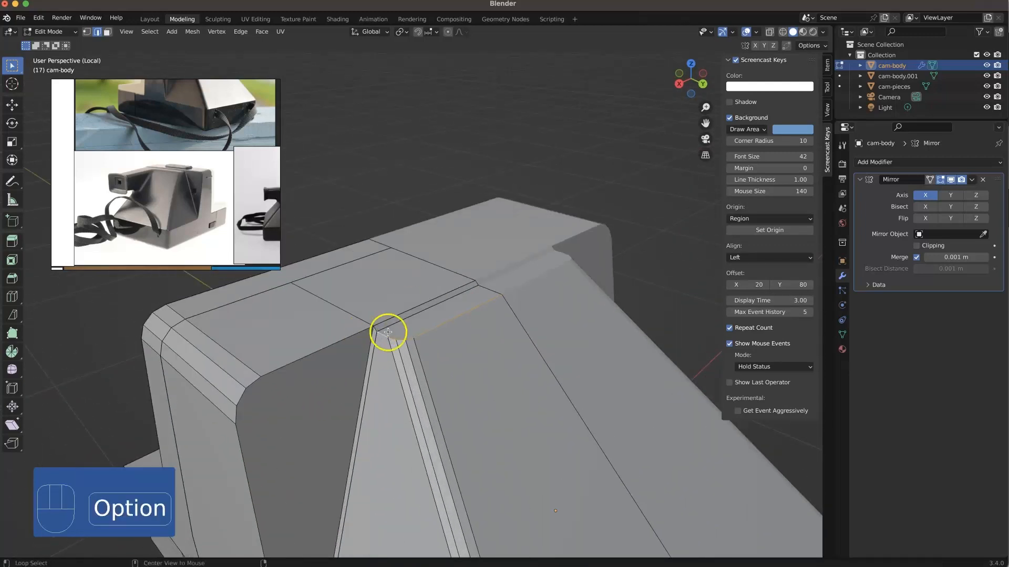
{"action": "key", "text": "super+b"}
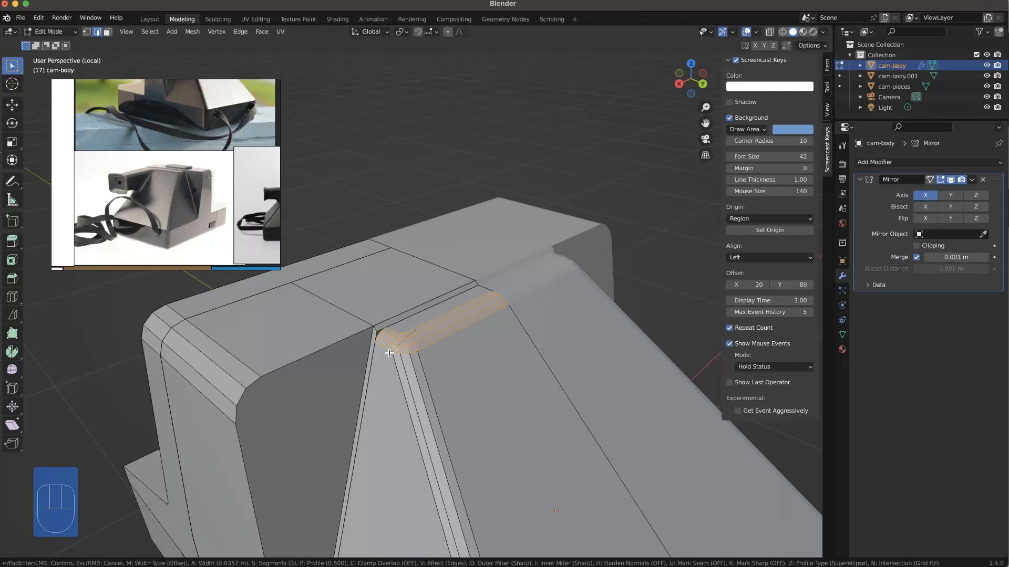
{"action": "left_click", "coordinate": [391, 353]}
{"action": "left_click", "coordinate": [482, 173]}
{"action": "middle_click_drag", "start_coordinate": [487, 338], "coordinate": [492, 309]}
{"action": "middle_click_drag", "start_coordinate": [419, 455], "coordinate": [350, 182], "text": "shift"}
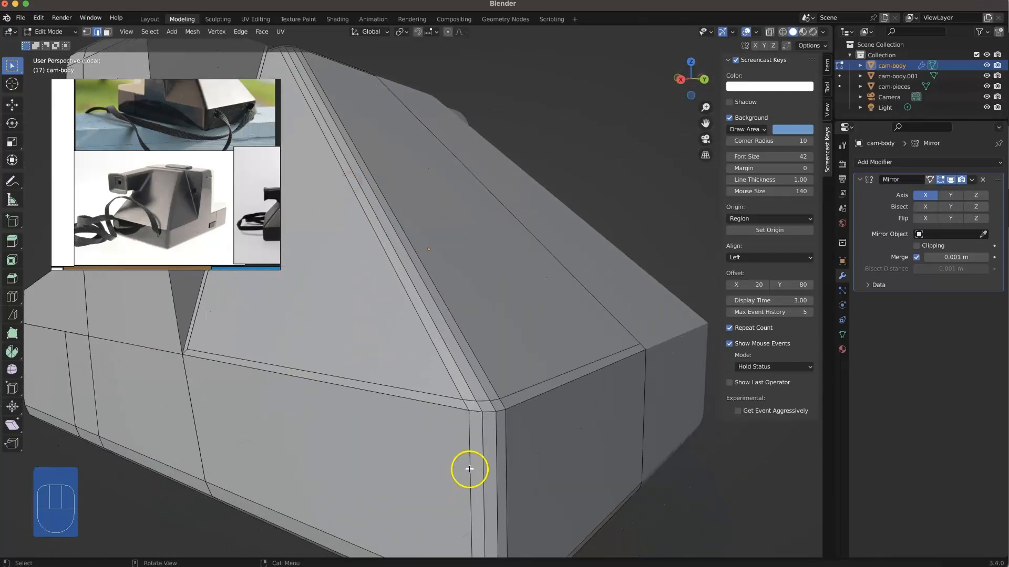
{"action": "left_click", "coordinate": [420, 400], "text": "ctrl"}
{"action": "left_click", "coordinate": [476, 411], "text": "ctrl+shift"}
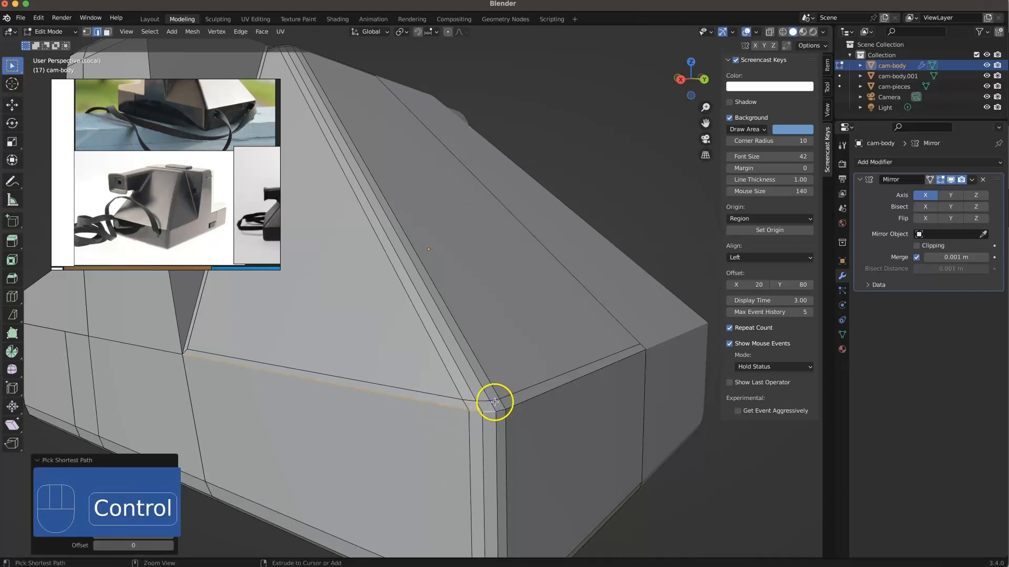
{"action": "key", "text": "shift+a"}
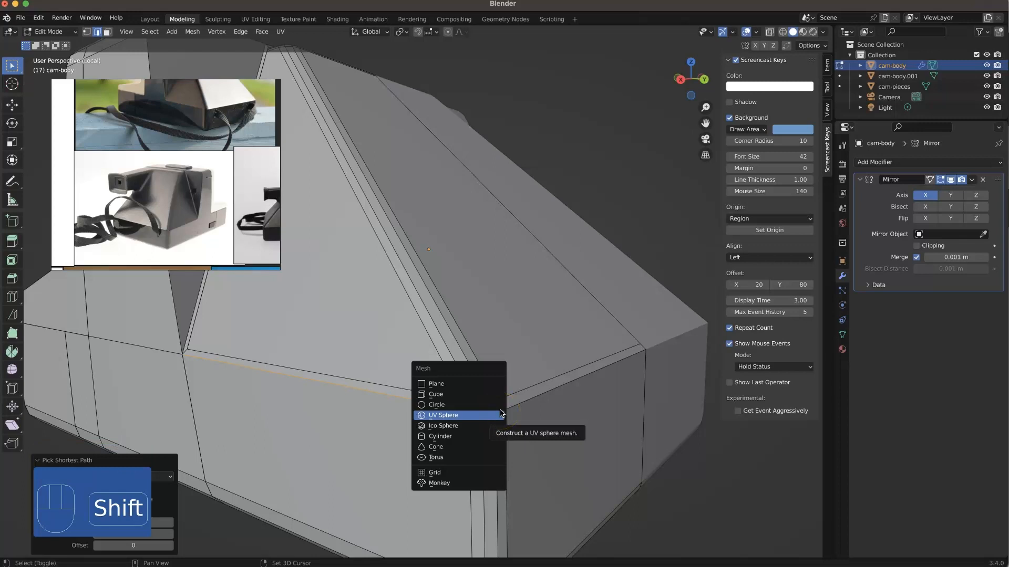
{"action": "middle_click_drag", "start_coordinate": [574, 329], "coordinate": [542, 328]}
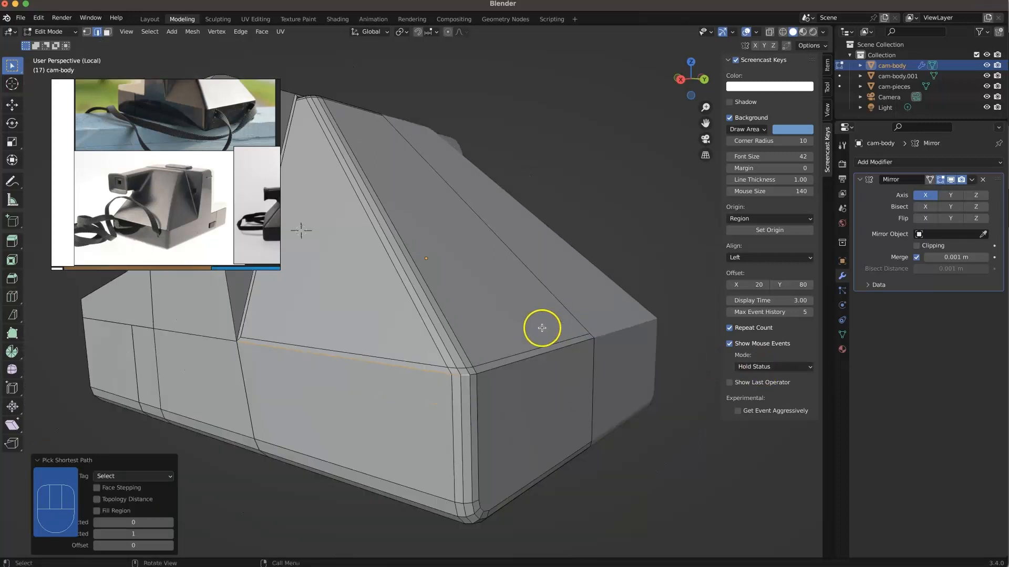
{"action": "middle_click_drag", "start_coordinate": [473, 373], "coordinate": [433, 357]}
{"action": "middle_click_drag", "start_coordinate": [351, 331], "coordinate": [470, 344], "text": "shift"}
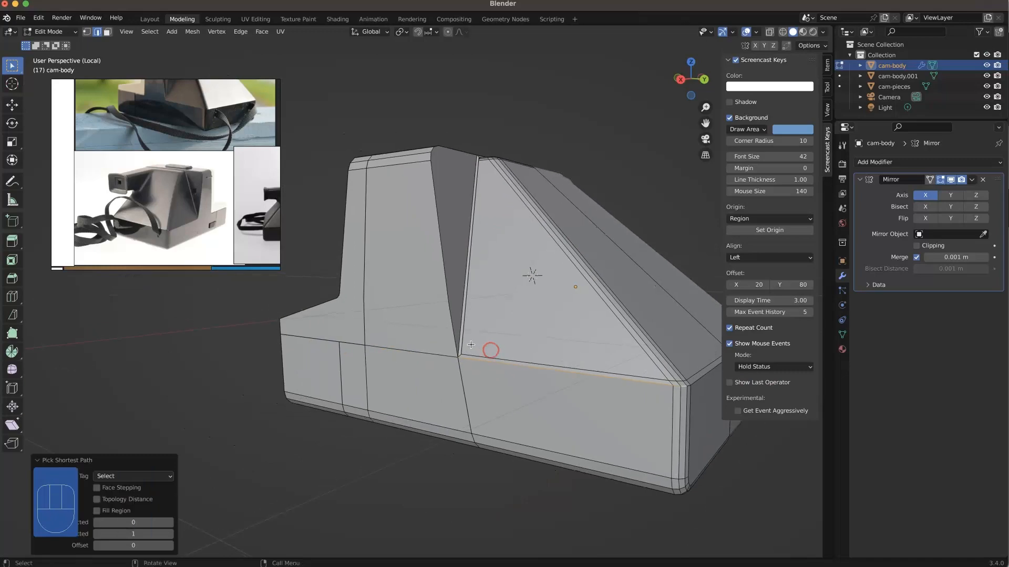
Step: Dissolve the stray vertices partway up the vertical edges on the side of the upright front section
{"action": "middle_click_drag", "start_coordinate": [432, 291], "coordinate": [444, 218]}
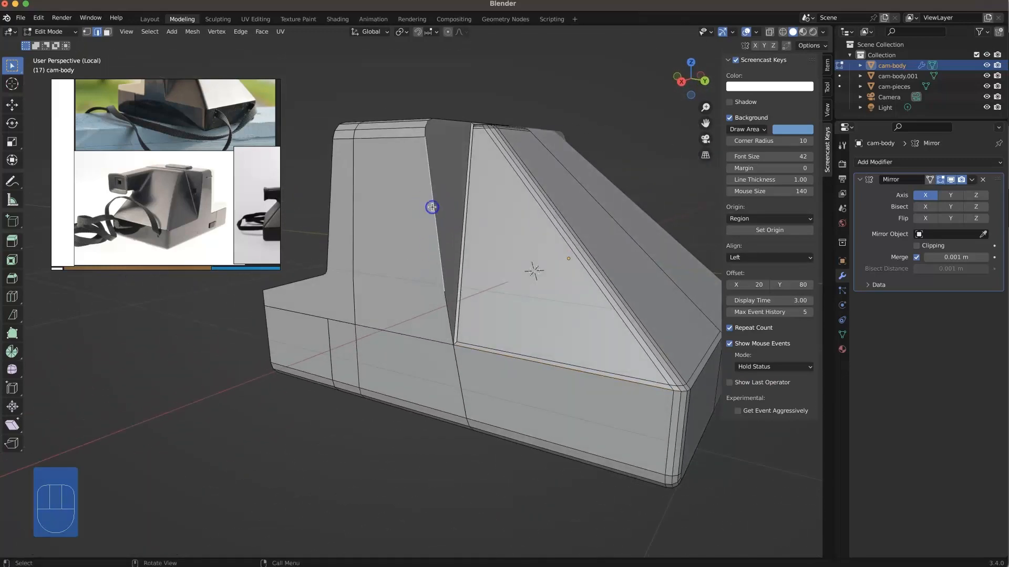
{"action": "key", "text": "1"}
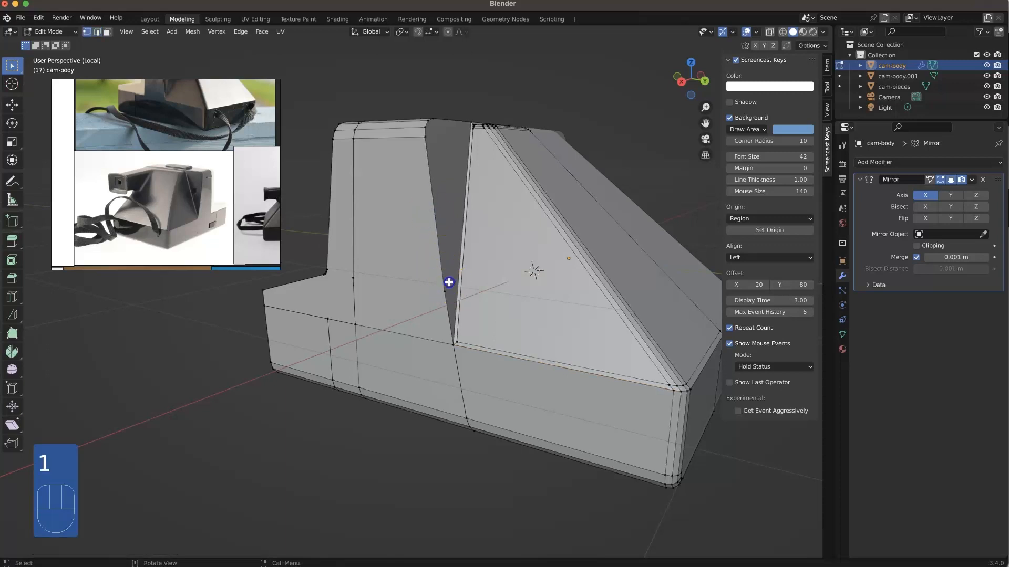
{"action": "left_click", "coordinate": [349, 270], "text": "shift"}
{"action": "right_click", "coordinate": [353, 291]}
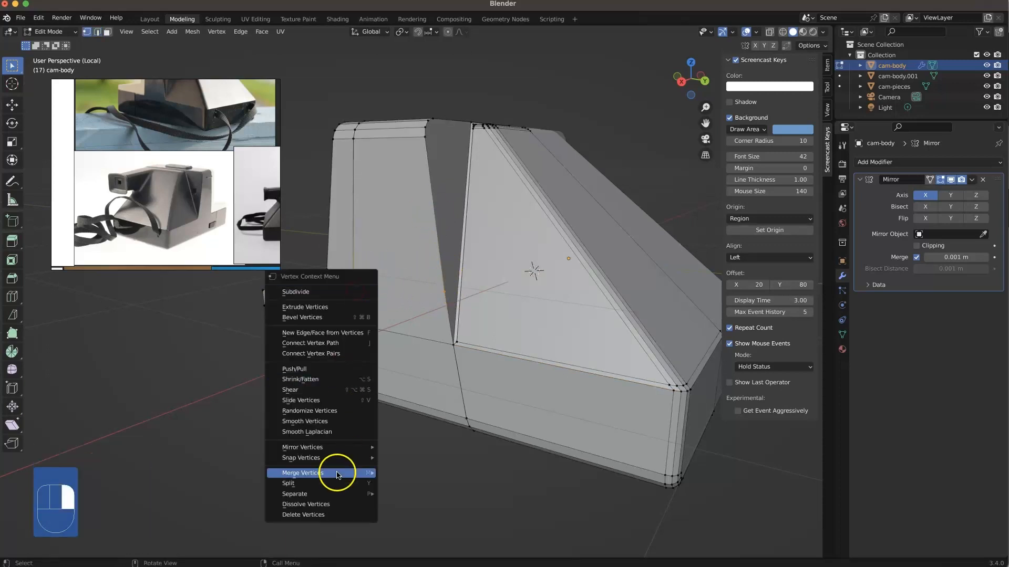
{"action": "left_click", "coordinate": [310, 505]}
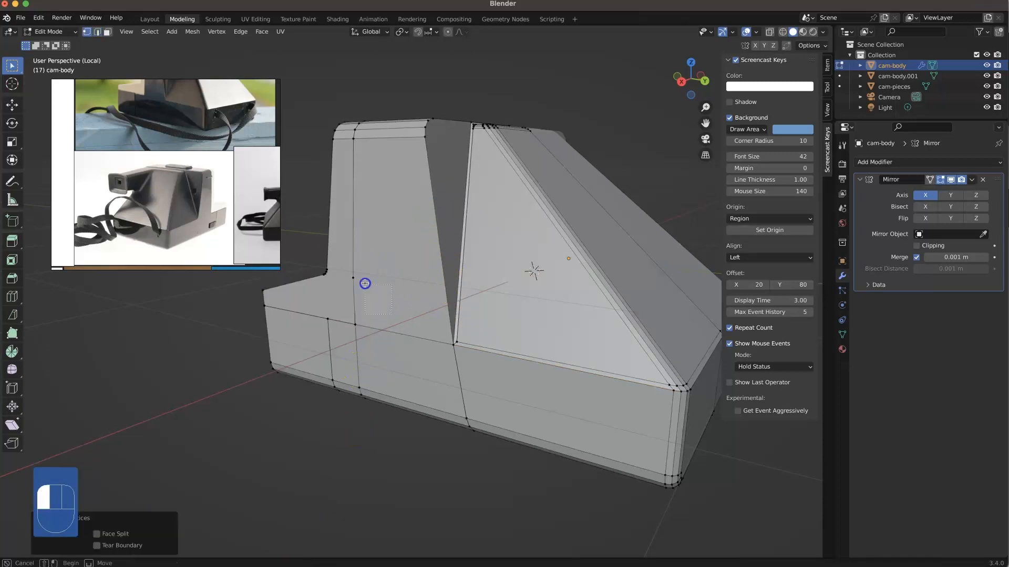
{"action": "left_click_drag", "start_coordinate": [365, 283], "coordinate": [349, 263]}
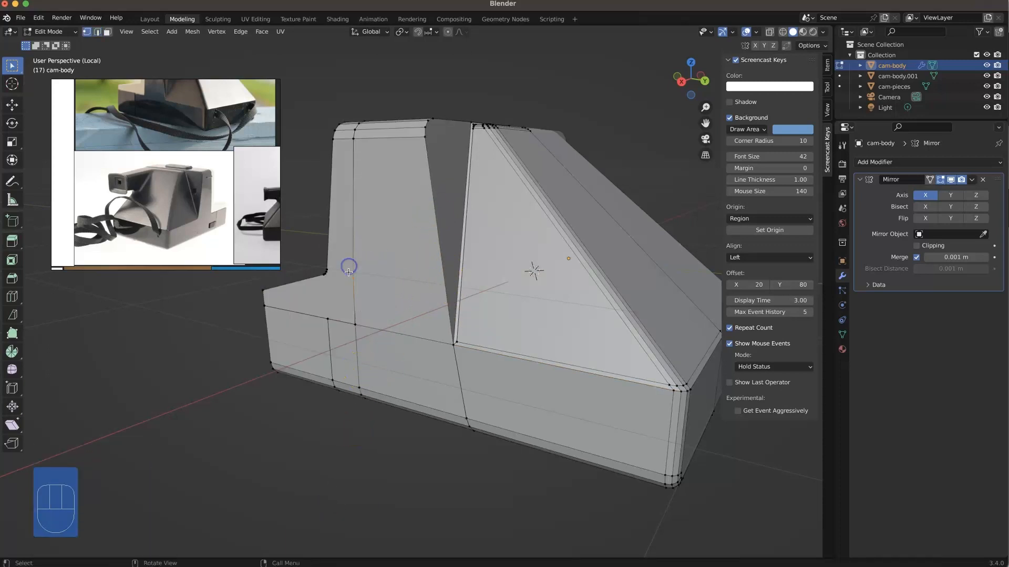
{"action": "right_click", "coordinate": [349, 264]}
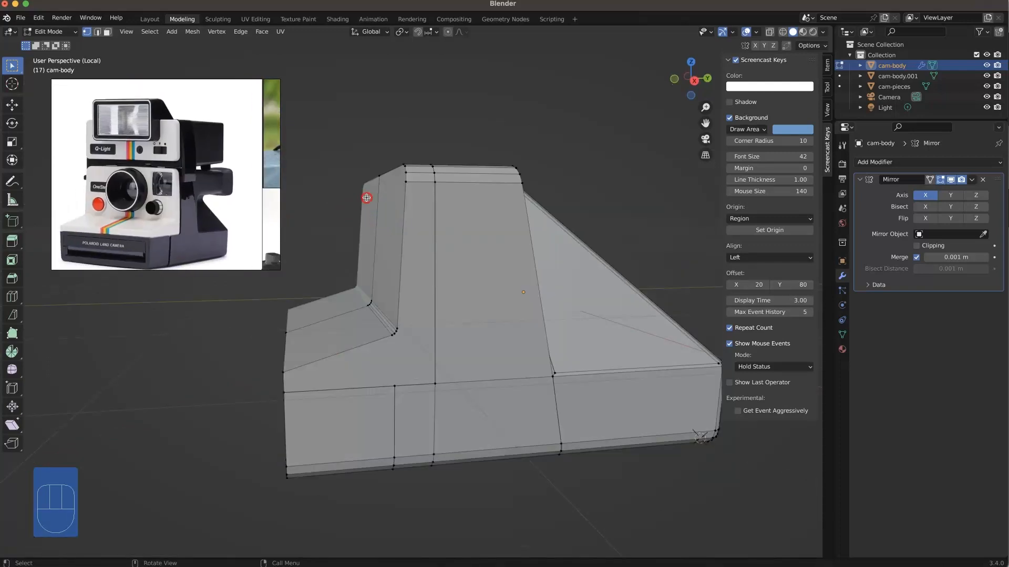
Step: Bevel the edge path outlining the stepped front face, from the lower front corner up and across the top, with 3 segments, about 0.02 m wide
{"action": "middle_click_drag", "start_coordinate": [376, 365], "coordinate": [412, 432]}
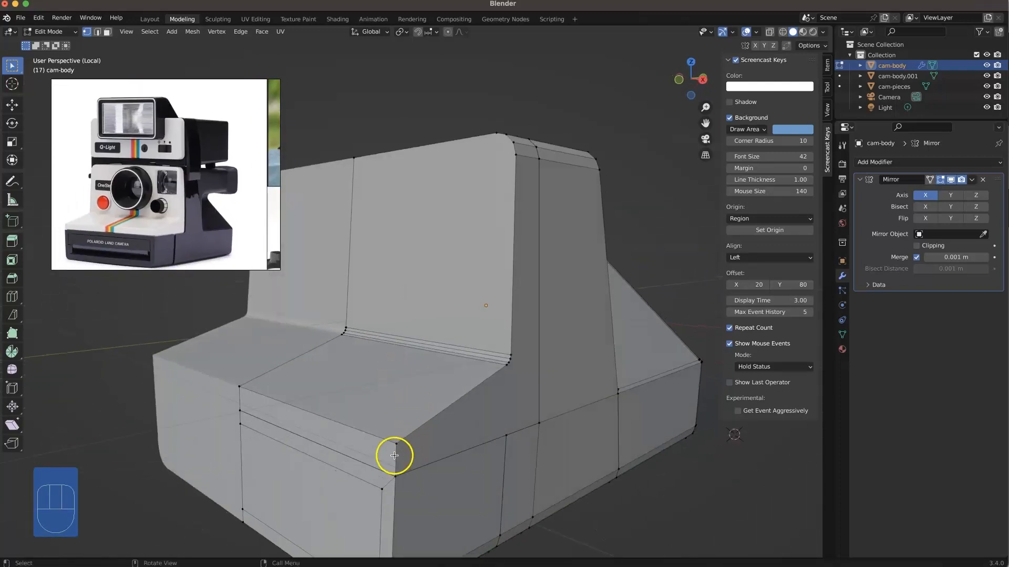
{"action": "key", "text": "2"}
{"action": "left_click", "coordinate": [410, 433], "text": "ctrl"}
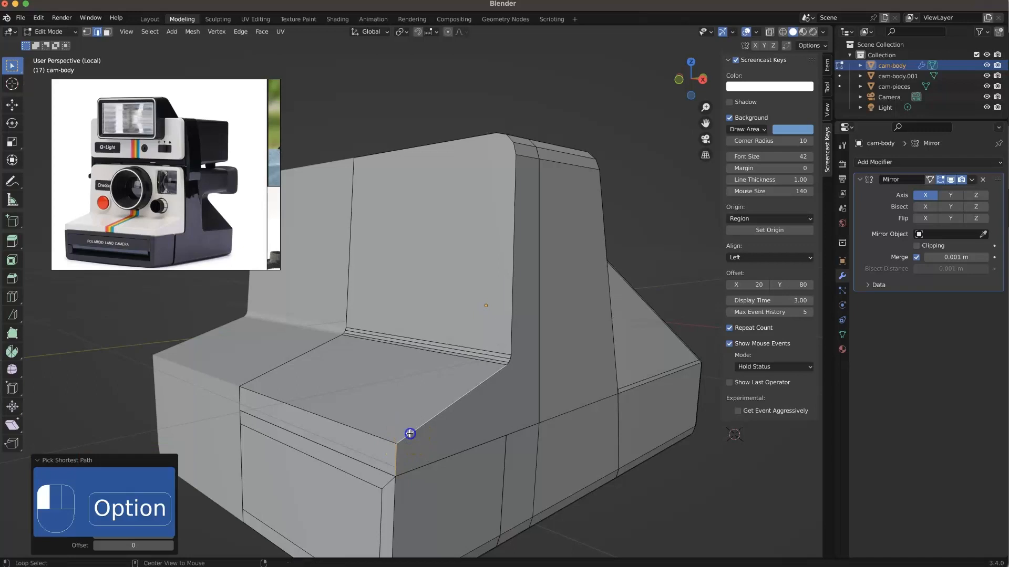
{"action": "middle_click_drag", "start_coordinate": [471, 245], "coordinate": [549, 162]}
{"action": "left_click", "coordinate": [553, 136], "text": "ctrl"}
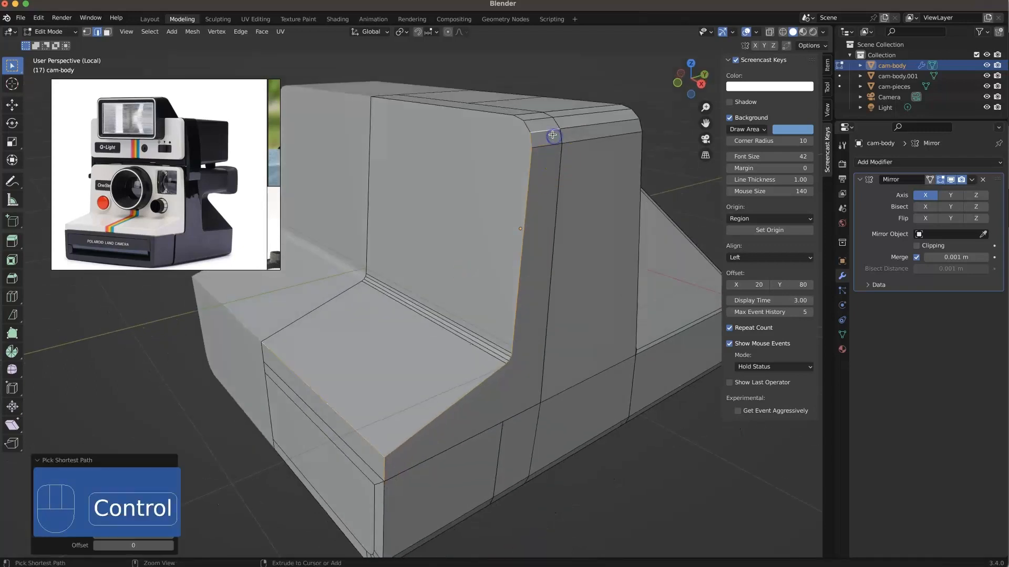
{"action": "left_click", "coordinate": [535, 129], "text": "shift"}
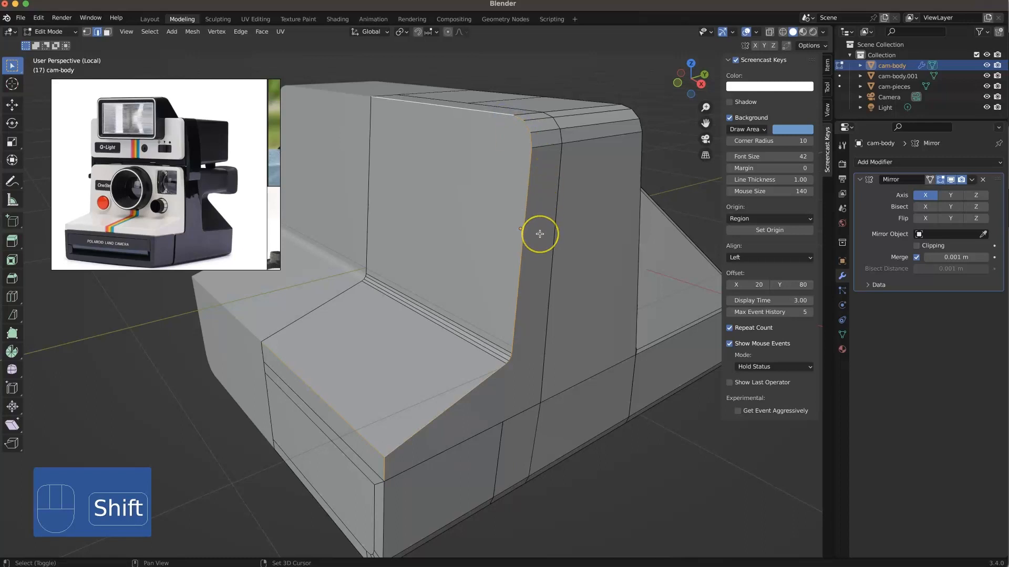
{"action": "key", "text": "super+b"}
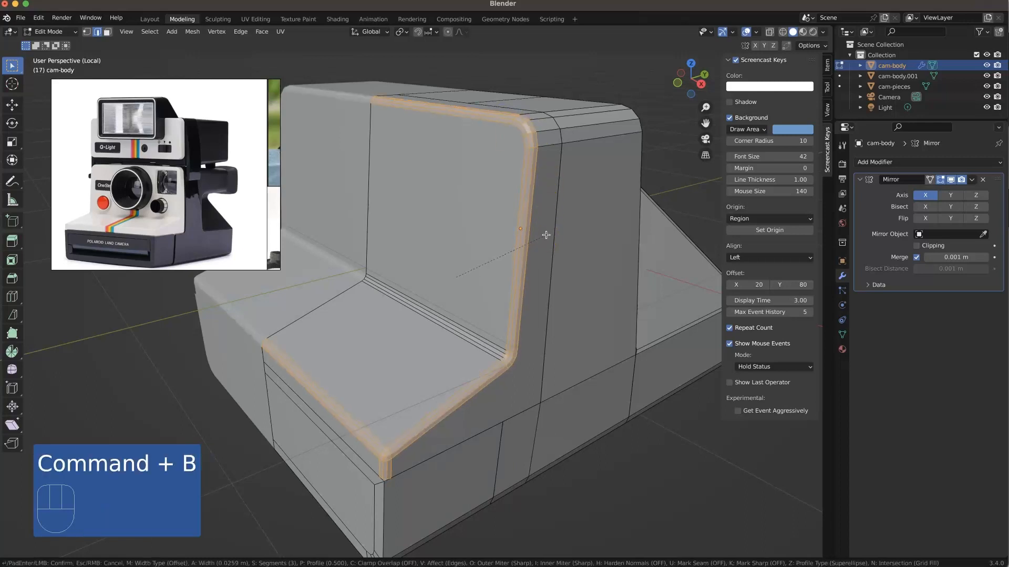
{"action": "key", "text": "ctrl"}
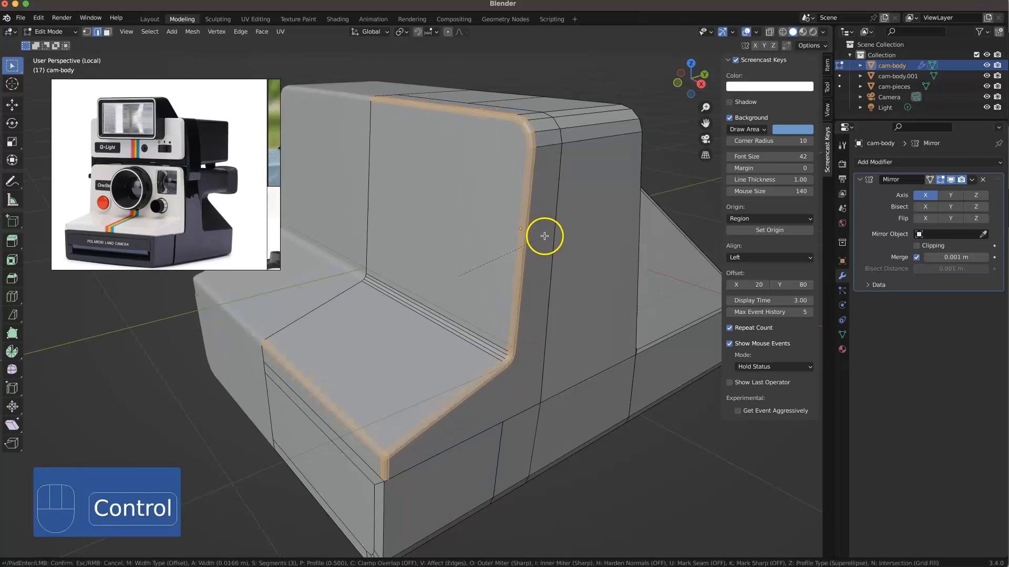
{"action": "key", "text": "shift"}
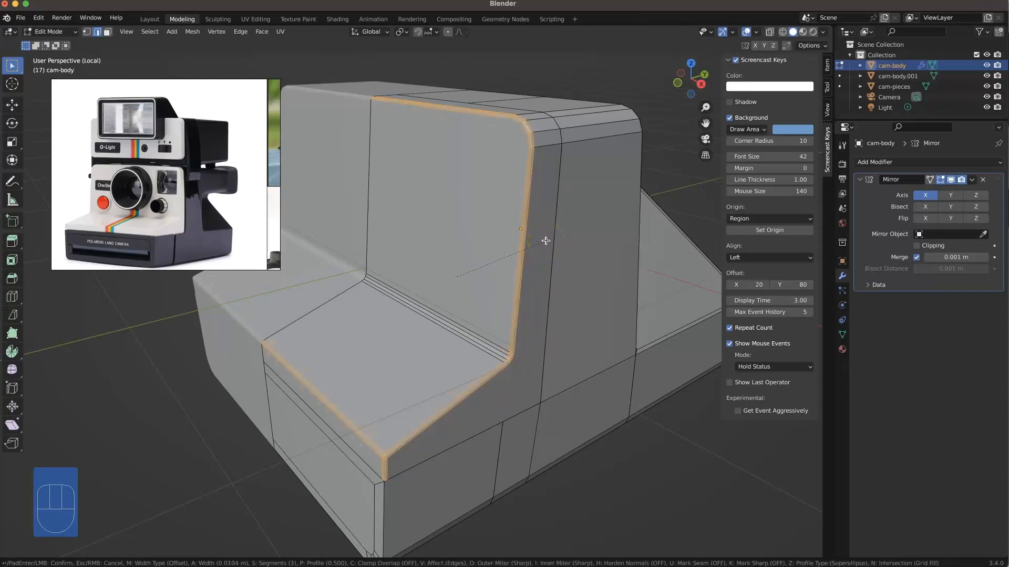
{"action": "key", "text": "shift"}
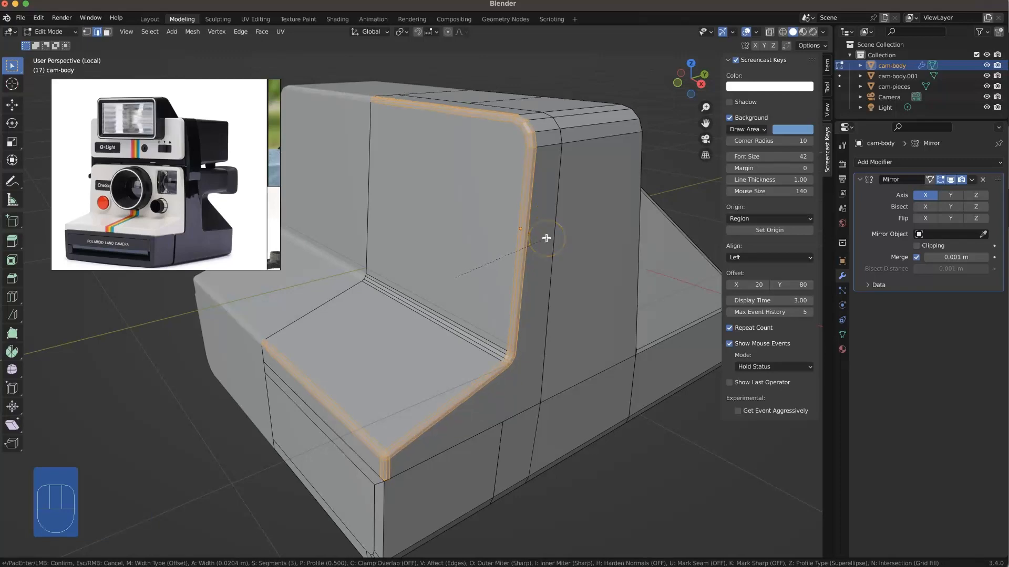
{"action": "left_click", "coordinate": [546, 239]}
{"action": "left_click", "coordinate": [534, 407]}
{"action": "middle_click_drag", "start_coordinate": [534, 408], "coordinate": [518, 372]}
{"action": "left_click", "coordinate": [475, 452]}
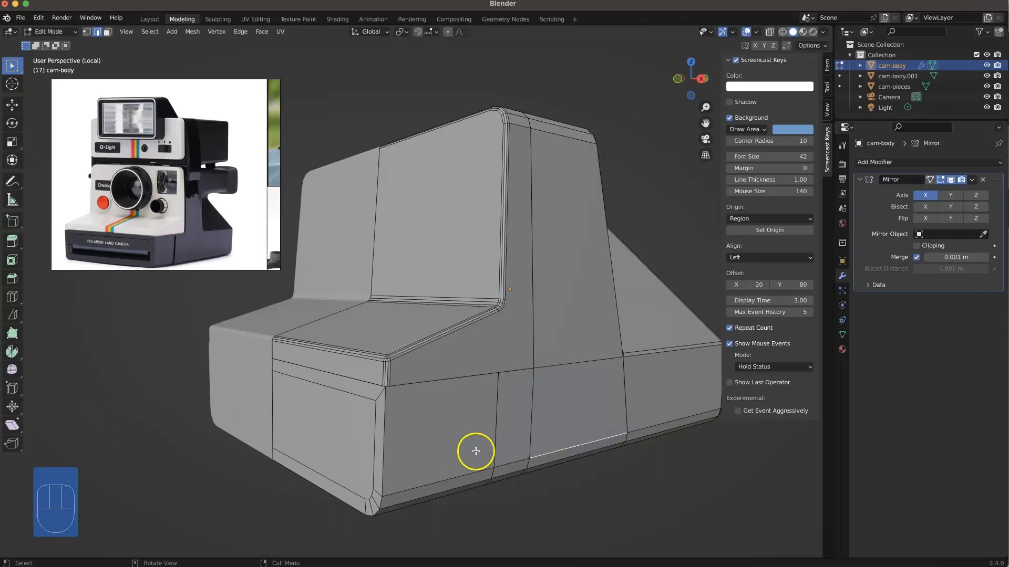
{"action": "left_click", "coordinate": [386, 443], "text": "ctrl"}
{"action": "left_click", "coordinate": [384, 447], "text": "alt"}
{"action": "middle_click_drag", "start_coordinate": [383, 467], "coordinate": [391, 449], "text": "shift"}
{"action": "key", "text": "super+b"}
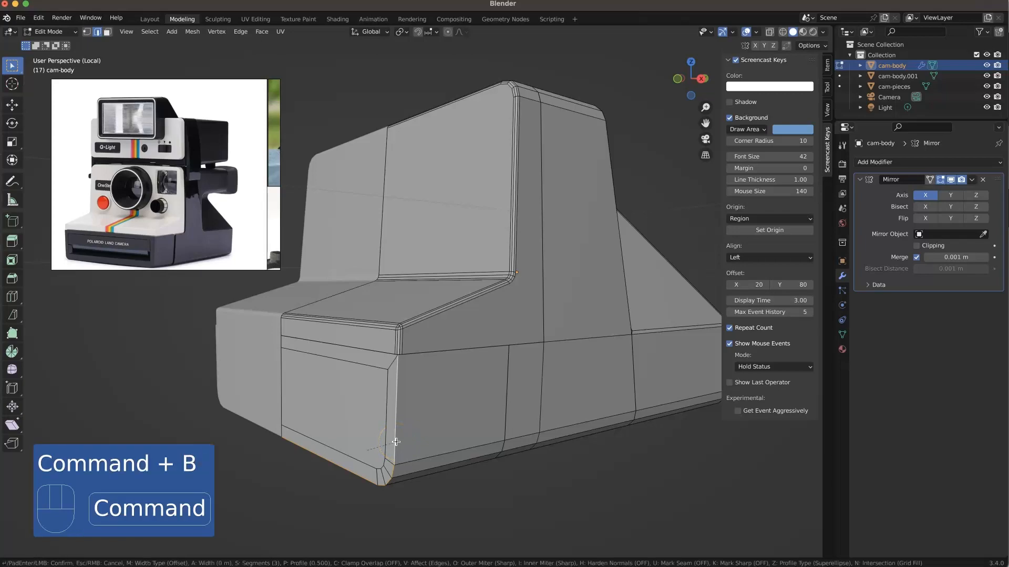
{"action": "right_click", "coordinate": [401, 450]}
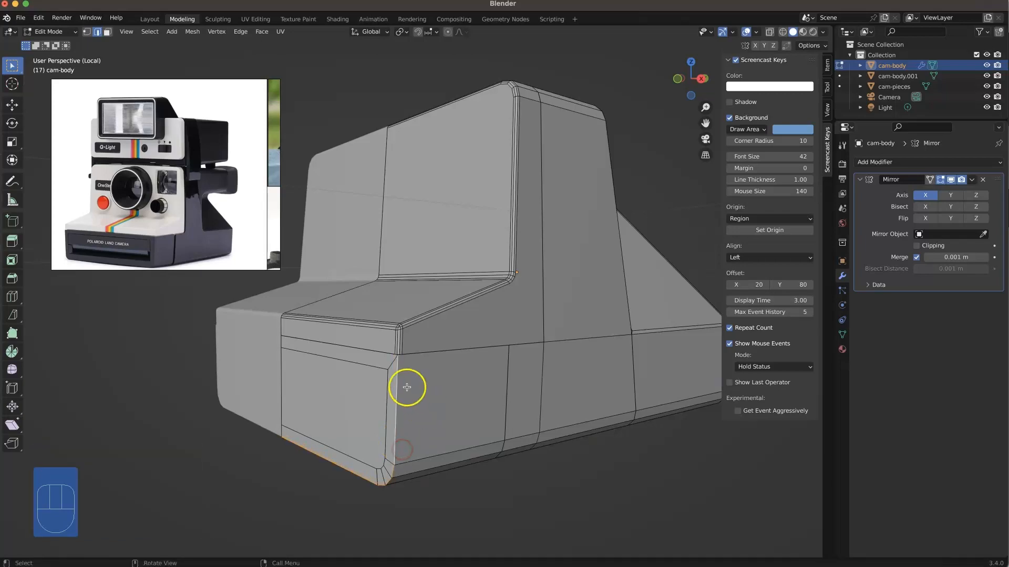
Step: Dissolve the border faces around the lower front inset panel into a single face
{"action": "scroll", "coordinate": [408, 389], "scroll_direction": "up", "scroll_amount": 6}
{"action": "middle_click_drag", "start_coordinate": [397, 490], "coordinate": [444, 311], "text": "shift"}
{"action": "key", "text": "3"}
{"action": "left_click_drag", "start_coordinate": [420, 309], "coordinate": [349, 515]}
{"action": "right_click", "coordinate": [441, 341]}
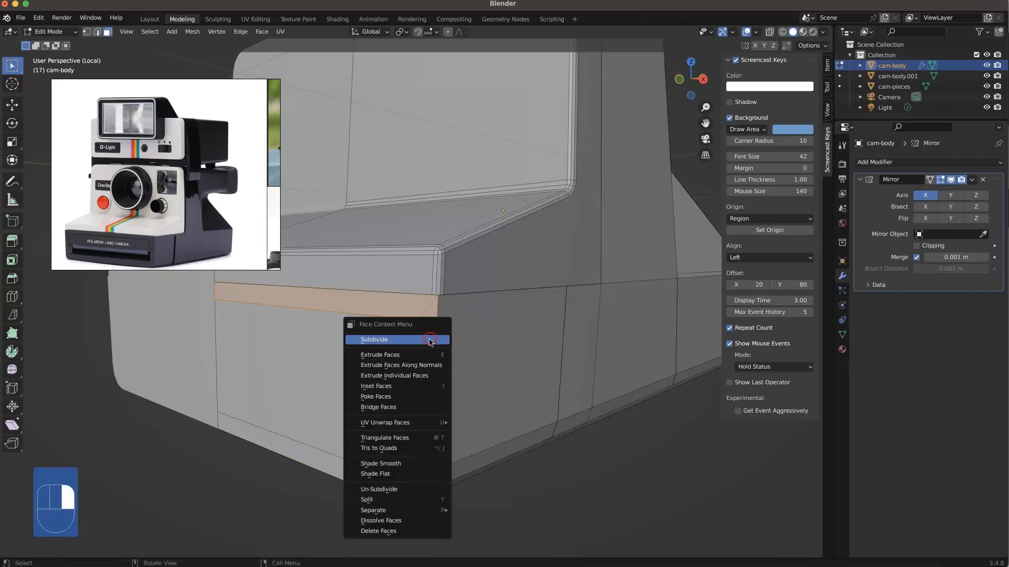
{"action": "left_click", "coordinate": [419, 525]}
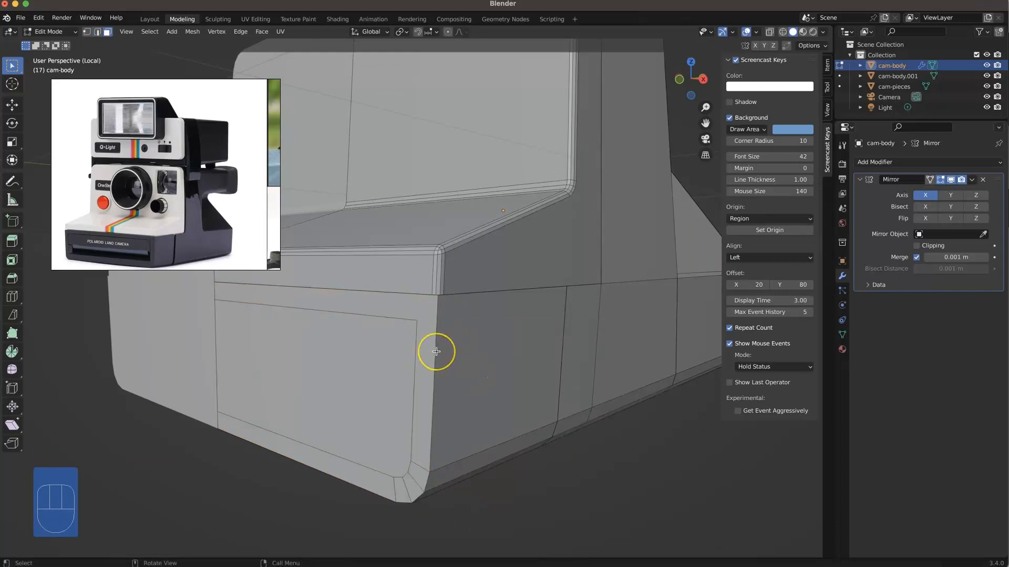
Step: Bevel the vertical corner and bottom edges outlining the lower front face with 3 segments
{"action": "key", "text": "2"}
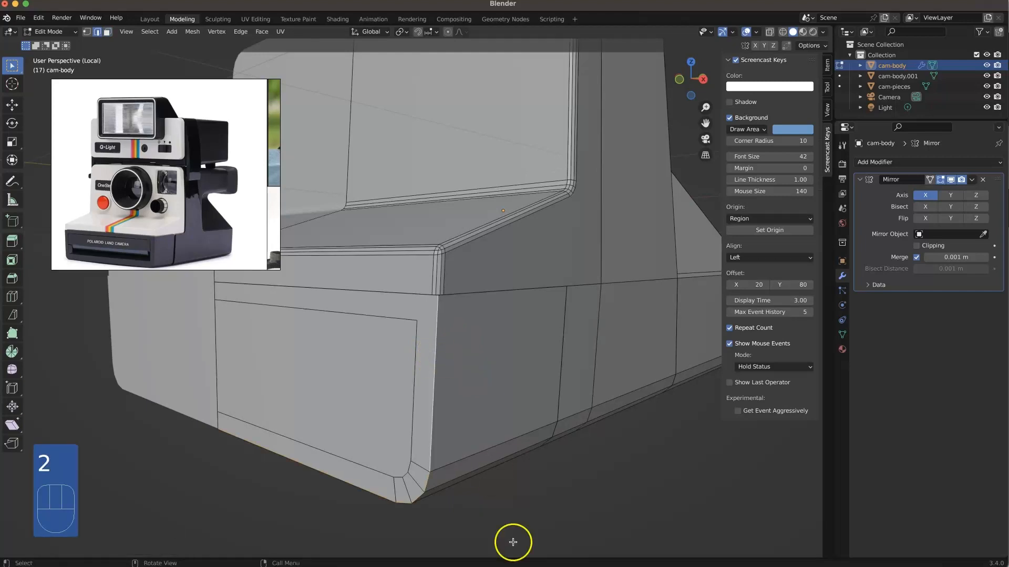
{"action": "left_click", "coordinate": [431, 483], "text": "alt"}
{"action": "key", "text": "super+b"}
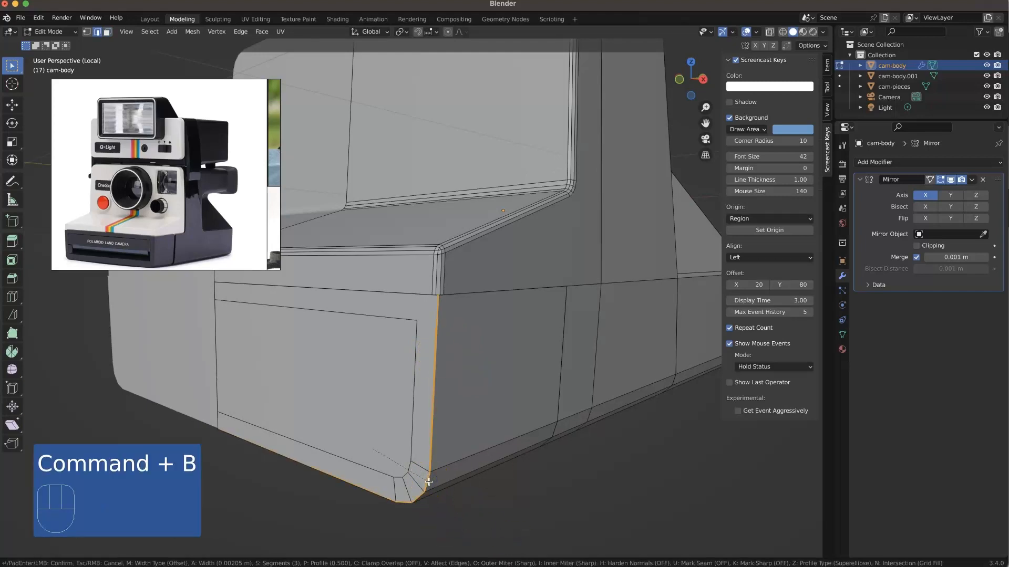
{"action": "left_click", "coordinate": [491, 509]}
Step: Examine the gap between the upright front section and the sloping rear section from the side and rear
{"action": "left_click", "coordinate": [428, 285]}
{"action": "middle_click_drag", "start_coordinate": [453, 376], "coordinate": [453, 351]}
{"action": "middle_click_drag", "start_coordinate": [453, 351], "coordinate": [452, 387], "text": "shift"}
{"action": "middle_click_drag", "start_coordinate": [493, 415], "coordinate": [449, 376], "text": "shift"}
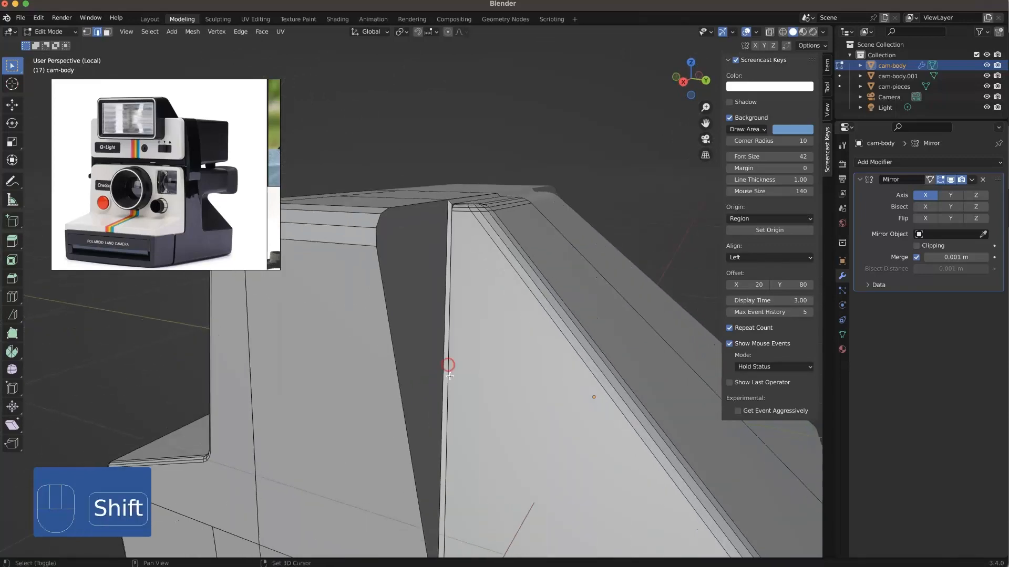
{"action": "scroll", "coordinate": [457, 385], "scroll_direction": "down", "scroll_amount": 3}
{"action": "scroll", "coordinate": [370, 361], "scroll_direction": "down", "scroll_amount": 2}
{"action": "middle_click_drag", "start_coordinate": [370, 361], "coordinate": [346, 373]}
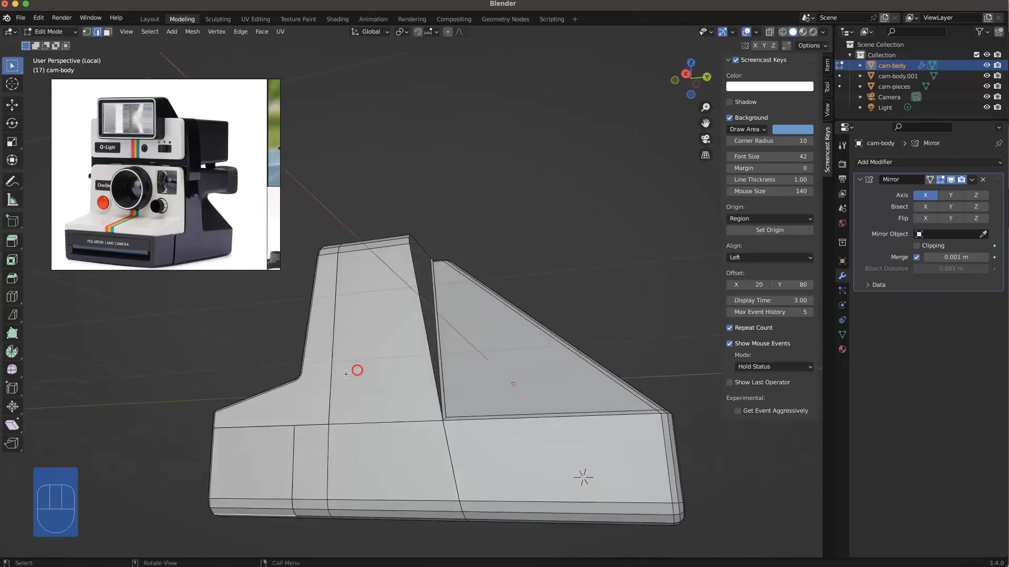
{"action": "middle_click_drag", "start_coordinate": [397, 353], "coordinate": [370, 361]}
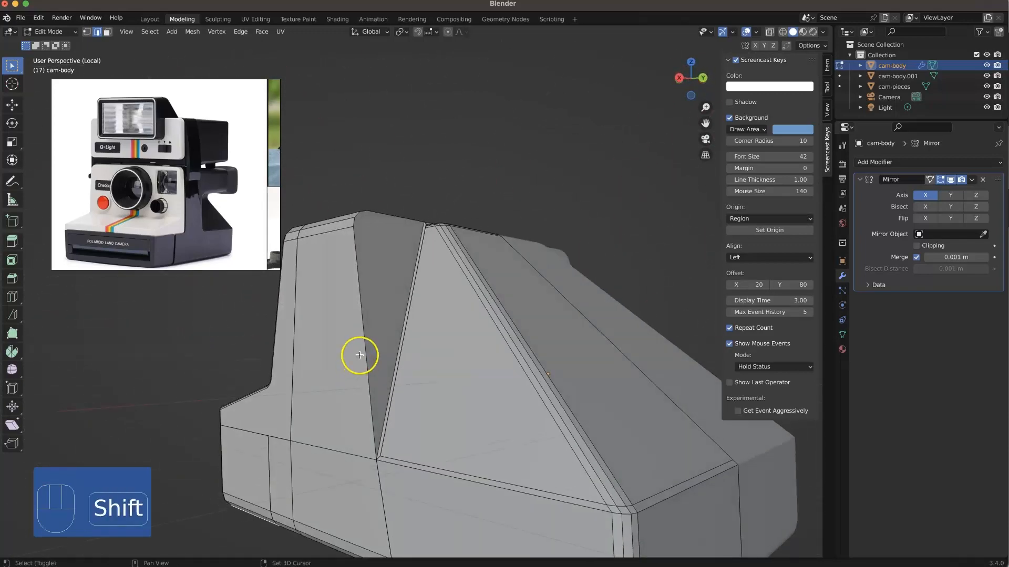
Step: Leave edit mode and local view, and save the scene as polaroid-camera.blend
{"action": "key", "text": "Tab"}
{"action": "key", "text": "super+s"}
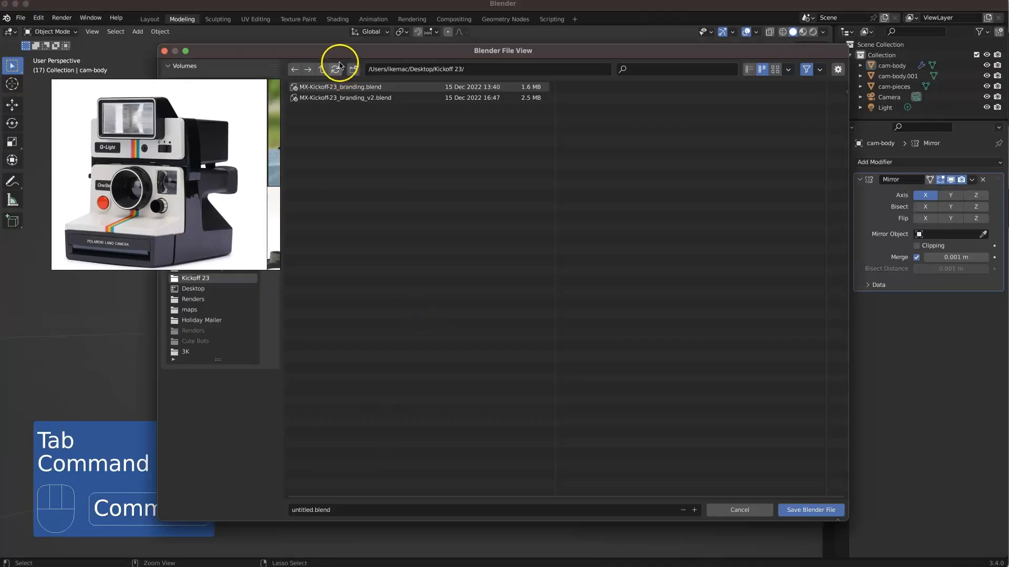
{"action": "left_click", "coordinate": [329, 166]}
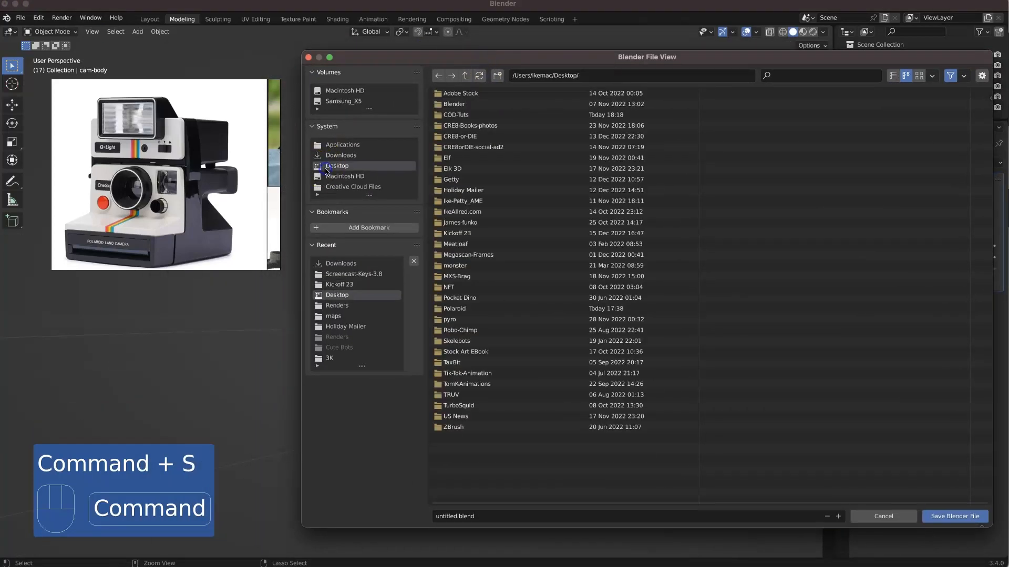
{"action": "left_click", "coordinate": [467, 116]}
{"action": "double_click", "coordinate": [467, 116]}
{"action": "left_click", "coordinate": [439, 76]}
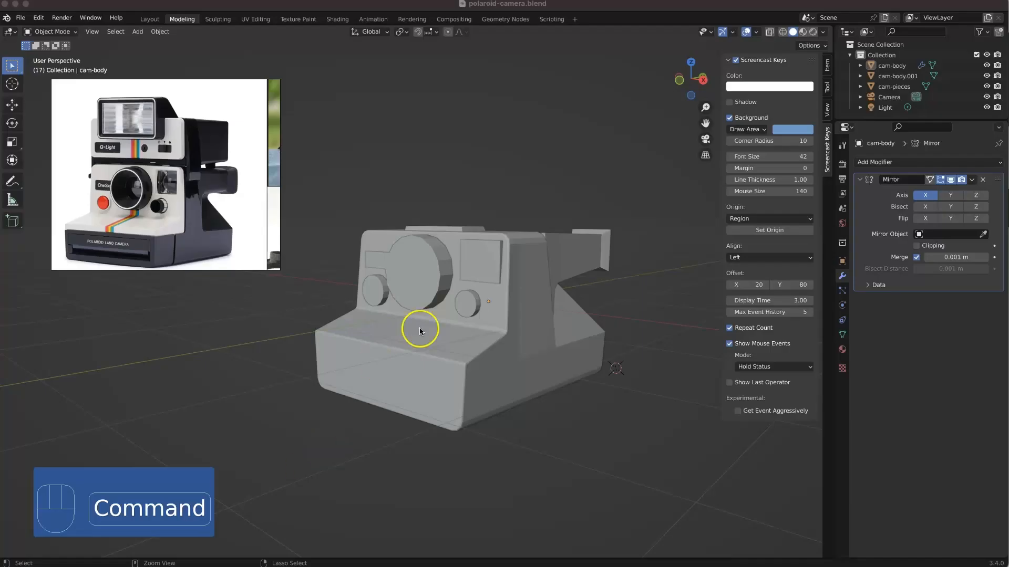
Step: Edit the cam-pieces object in face mode and scale the large lens cylinder's front face to 0.935
{"action": "scroll", "coordinate": [421, 331], "scroll_direction": "up", "scroll_amount": 2}
{"action": "left_click", "coordinate": [403, 263]}
{"action": "middle_click_drag", "start_coordinate": [420, 276], "coordinate": [424, 237], "text": "super"}
{"action": "scroll", "coordinate": [120, 191], "scroll_direction": "up", "scroll_amount": 6}
{"action": "scroll", "coordinate": [119, 194], "scroll_direction": "down", "scroll_amount": 4}
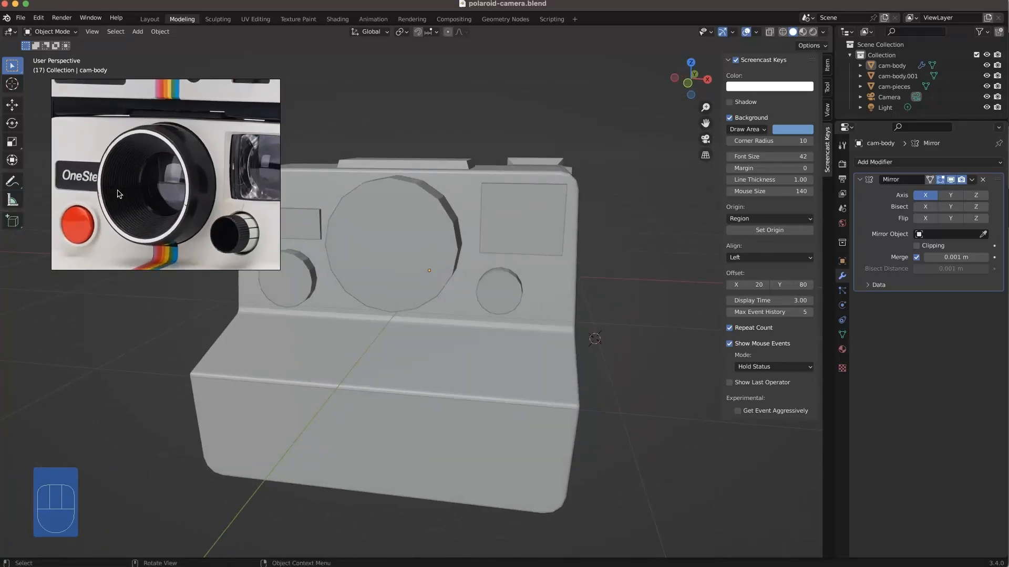
{"action": "scroll", "coordinate": [118, 192], "scroll_direction": "down", "scroll_amount": 1}
{"action": "mouse_move", "coordinate": [387, 280]}
{"action": "middle_mouse_down"}
{"action": "mouse_move", "coordinate": [357, 274]}
{"action": "mouse_move", "coordinate": [433, 333]}
{"action": "mouse_move", "coordinate": [383, 300]}
{"action": "mouse_move", "coordinate": [387, 260]}
{"action": "middle_mouse_up"}
{"action": "left_click", "coordinate": [387, 260]}
{"action": "key", "text": "Tab"}
{"action": "key", "text": "3"}
{"action": "left_click", "coordinate": [407, 216]}
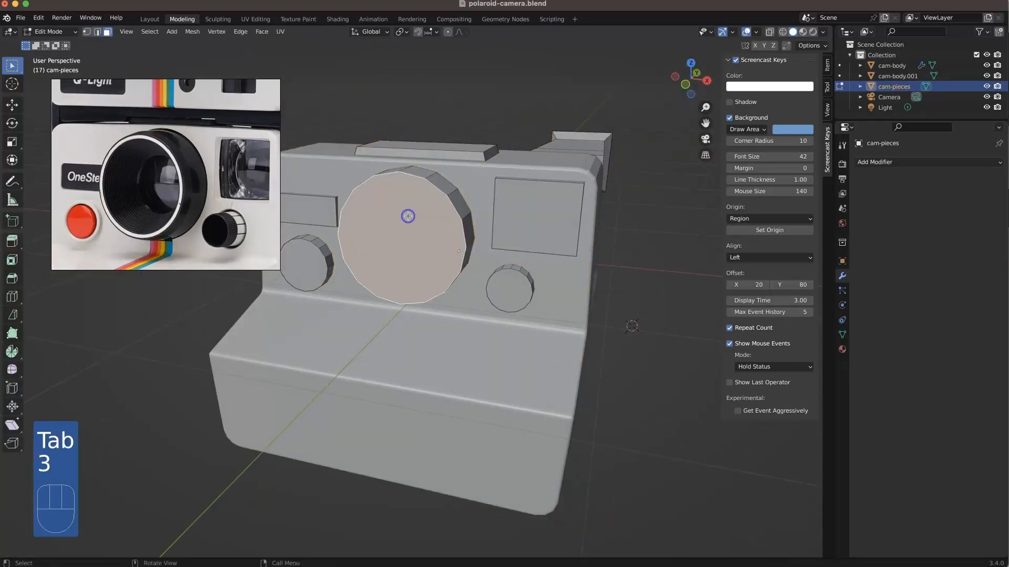
{"action": "key", "text": "s"}
{"action": "left_click", "coordinate": [595, 221]}
Step: Inset the lens front face about 0.025 m and extrude it inward about 0.142 m along Y
{"action": "middle_click_drag", "start_coordinate": [457, 218], "coordinate": [538, 211]}
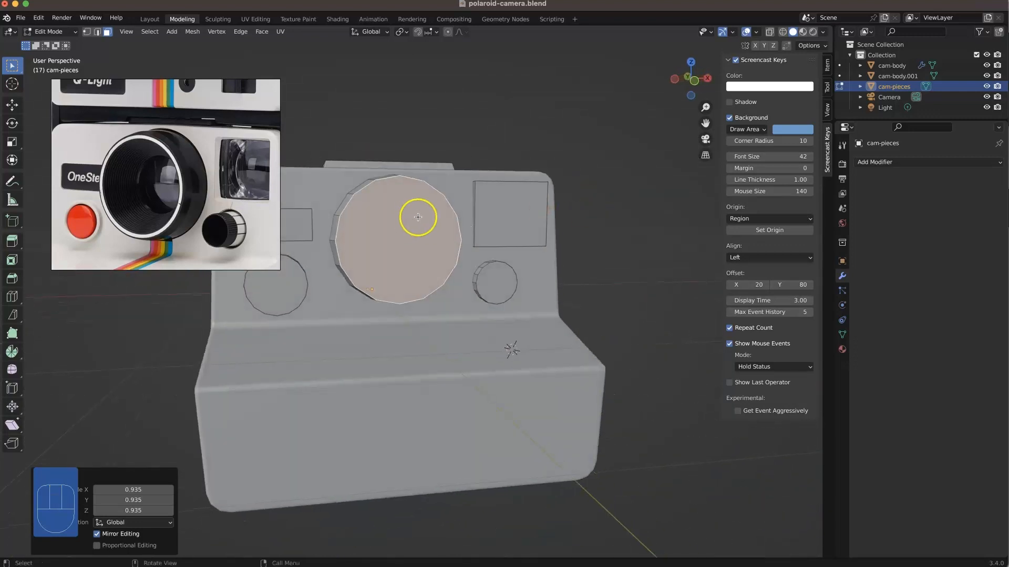
{"action": "key", "text": "i"}
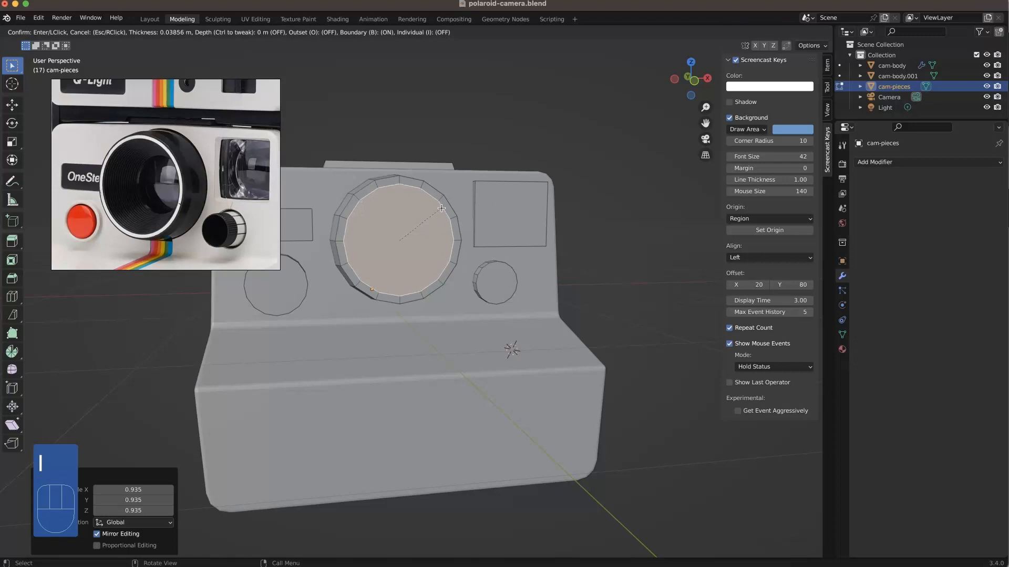
{"action": "left_click", "coordinate": [443, 209]}
{"action": "middle_click_drag", "start_coordinate": [446, 211], "coordinate": [417, 219]}
{"action": "key", "text": "e"}
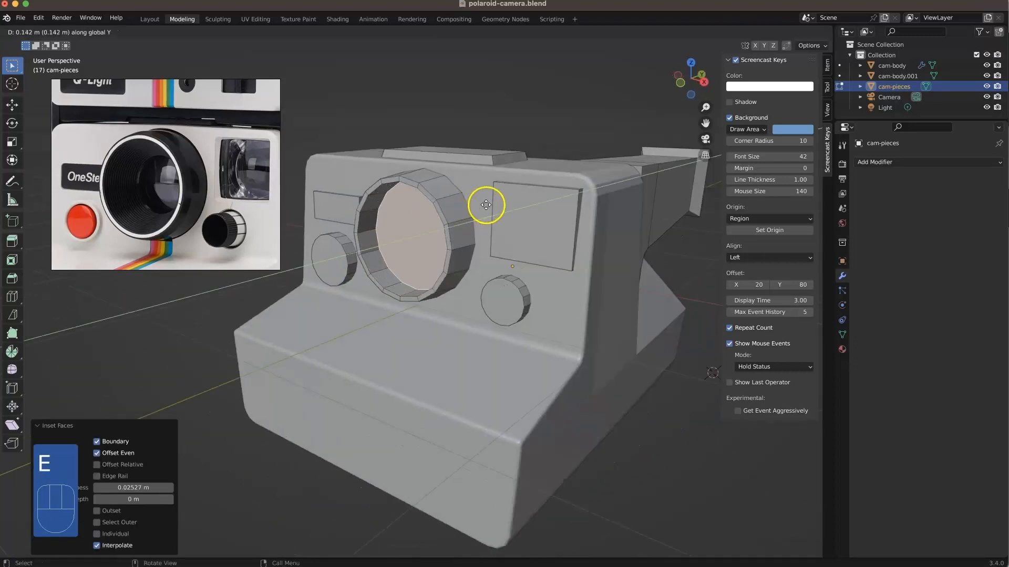
{"action": "left_click", "coordinate": [485, 205]}
Step: Scale the recessed inner face of the lens to 0.580 so the barrel tapers inward
{"action": "middle_click_drag", "start_coordinate": [485, 205], "coordinate": [500, 241]}
{"action": "key", "text": "s"}
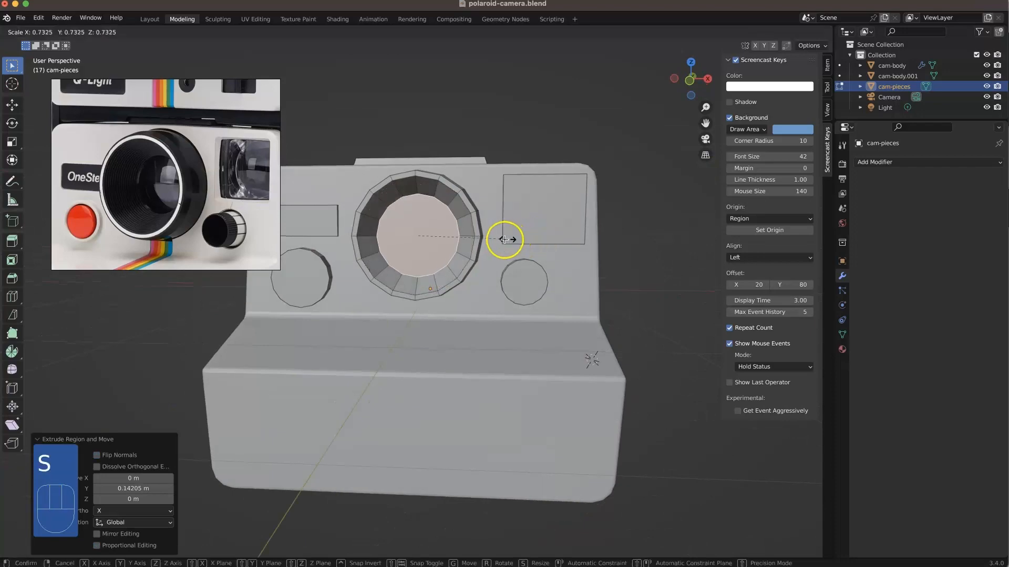
{"action": "left_click", "coordinate": [490, 239]}
Step: Isolate the camera pieces in local view and examine the lens barrel, including how it sits against the body from the side
{"action": "middle_click_drag", "start_coordinate": [489, 240], "coordinate": [423, 183]}
{"action": "scroll", "coordinate": [450, 202], "scroll_direction": "down", "scroll_amount": 3}
{"action": "scroll", "coordinate": [446, 187], "scroll_direction": "up", "scroll_amount": 8}
{"action": "scroll", "coordinate": [446, 187], "scroll_direction": "down", "scroll_amount": 7}
{"action": "scroll", "coordinate": [423, 182], "scroll_direction": "up", "scroll_amount": 5}
{"action": "scroll", "coordinate": [423, 182], "scroll_direction": "down", "scroll_amount": 5}
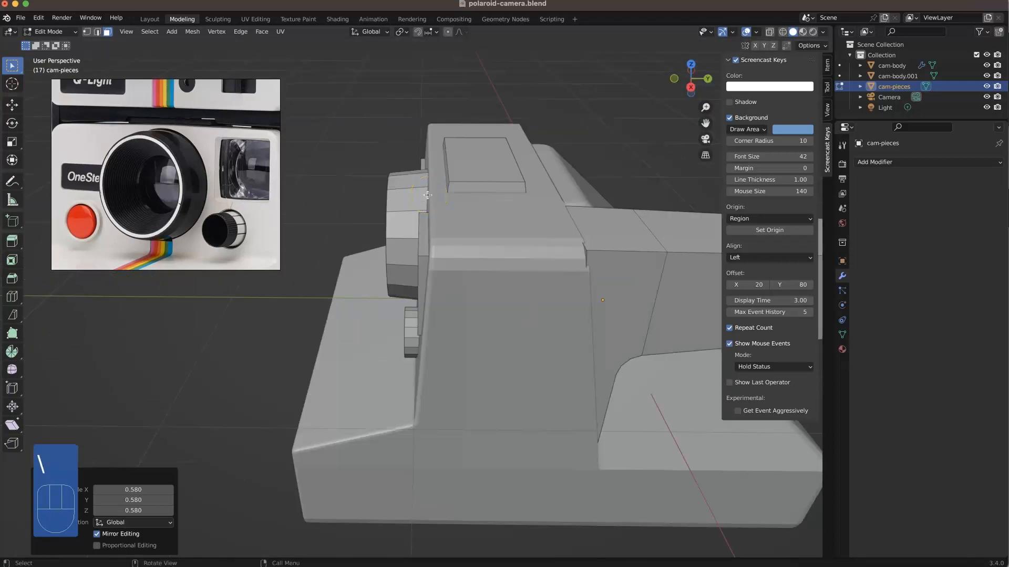
{"action": "key", "text": "KP_Divide"}
{"action": "middle_click_drag", "start_coordinate": [349, 209], "coordinate": [491, 229]}
{"action": "left_click", "coordinate": [446, 266]}
{"action": "left_click", "coordinate": [455, 324]}
{"action": "middle_click_drag", "start_coordinate": [455, 323], "coordinate": [502, 313]}
{"action": "key", "text": "KP_Divide"}
{"action": "middle_click_drag", "start_coordinate": [399, 231], "coordinate": [419, 237]}
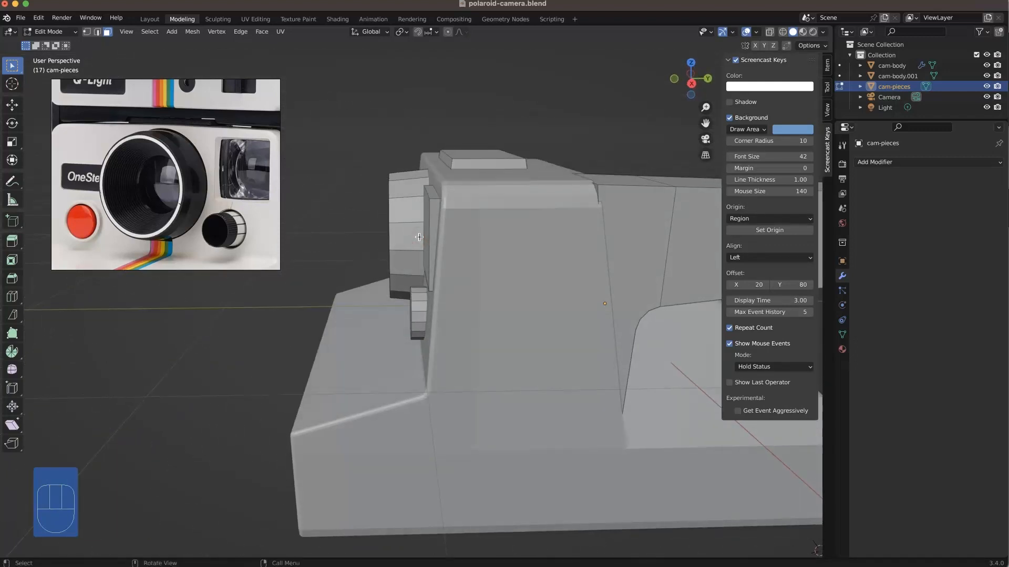
{"action": "key", "text": "g"}
{"action": "left_click", "coordinate": [419, 237]}
Step: Add a UV sphere with 32 segments, 16 rings and 1 m radius, and move it about 1.12 m forward of the camera
{"action": "middle_click_drag", "start_coordinate": [419, 237], "coordinate": [464, 306]}
{"action": "key", "text": "shift+a"}
{"action": "left_click", "coordinate": [460, 297]}
{"action": "key", "text": "shift+s"}
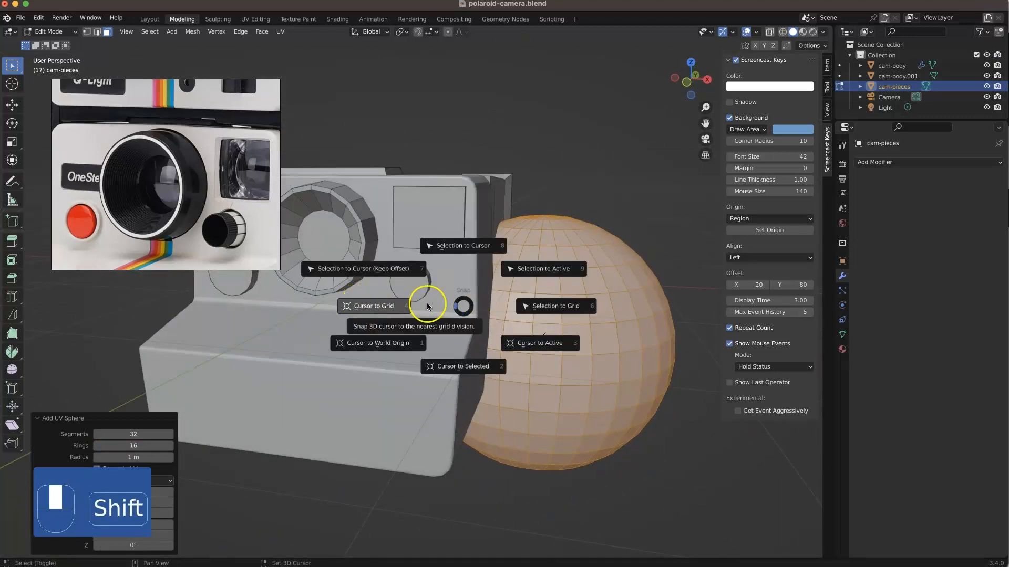
{"action": "middle_click_drag", "start_coordinate": [436, 346], "coordinate": [406, 316]}
{"action": "key", "text": "g"}
{"action": "left_click", "coordinate": [306, 275]}
Step: Rotate the sphere 90° about the X axis
{"action": "middle_click_drag", "start_coordinate": [310, 277], "coordinate": [327, 294]}
{"action": "key", "text": "r"}
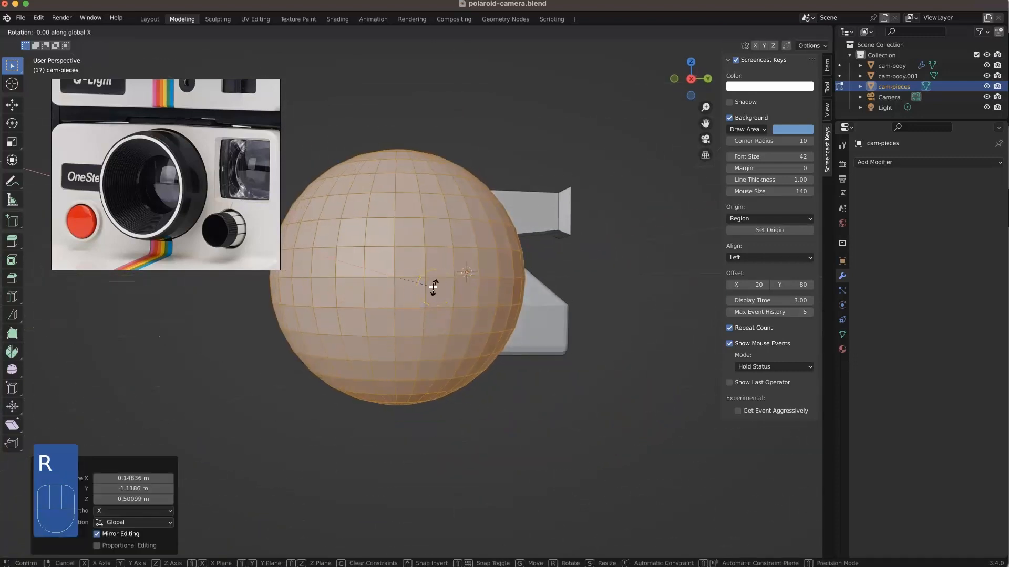
{"action": "key", "text": "ctrl"}
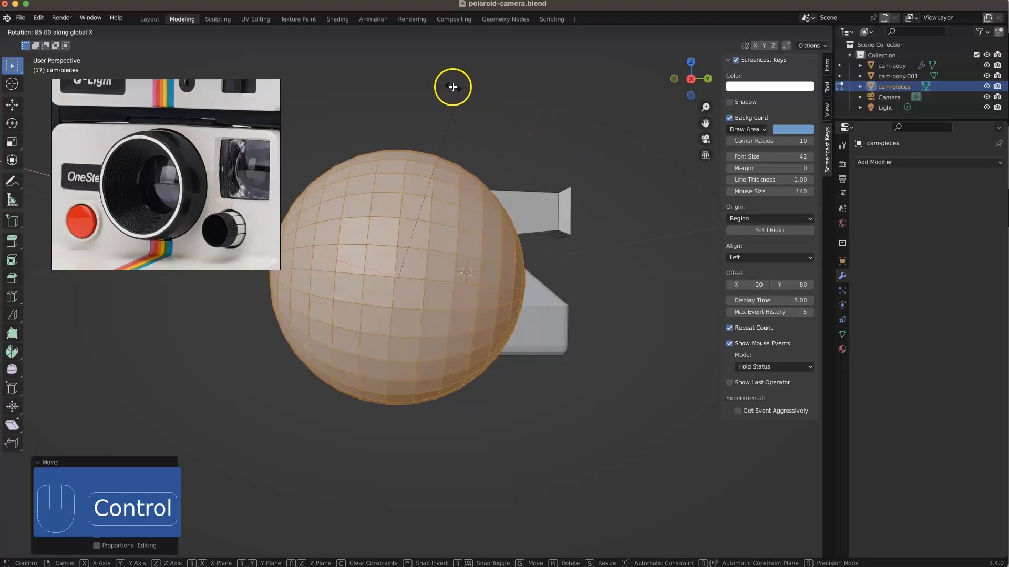
{"action": "left_click", "coordinate": [451, 88]}
Step: Move the sphere over to the lens opening and scale it to 0.335
{"action": "middle_click_drag", "start_coordinate": [443, 261], "coordinate": [532, 285]}
{"action": "scroll", "coordinate": [532, 286], "scroll_direction": "down", "scroll_amount": 4}
{"action": "middle_click_drag", "start_coordinate": [451, 302], "coordinate": [586, 326], "text": "shift"}
{"action": "middle_click_drag", "start_coordinate": [548, 310], "coordinate": [564, 322]}
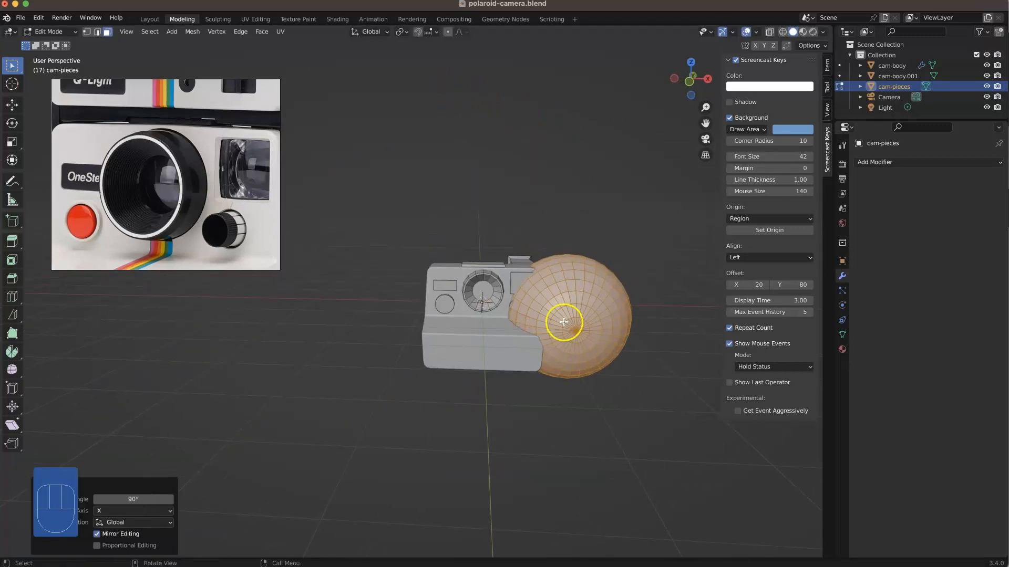
{"action": "key", "text": "g"}
{"action": "left_click", "coordinate": [490, 299]}
{"action": "key", "text": "s"}
{"action": "left_click", "coordinate": [524, 294]}
{"action": "scroll", "coordinate": [452, 288], "scroll_direction": "up", "scroll_amount": 7}
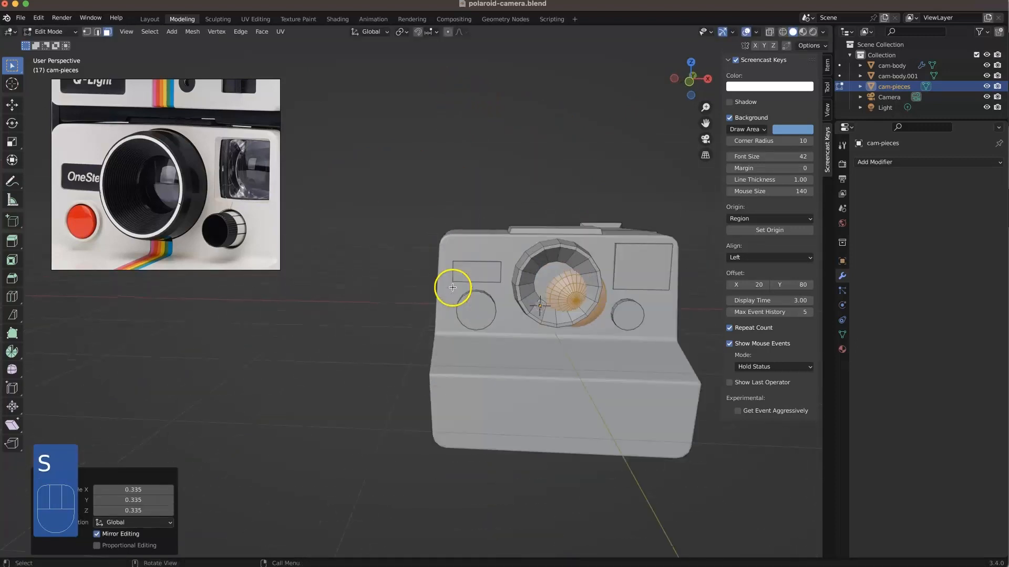
{"action": "middle_click_drag", "start_coordinate": [520, 293], "coordinate": [459, 288], "text": "shift"}
{"action": "scroll", "coordinate": [459, 288], "scroll_direction": "up", "scroll_amount": 4}
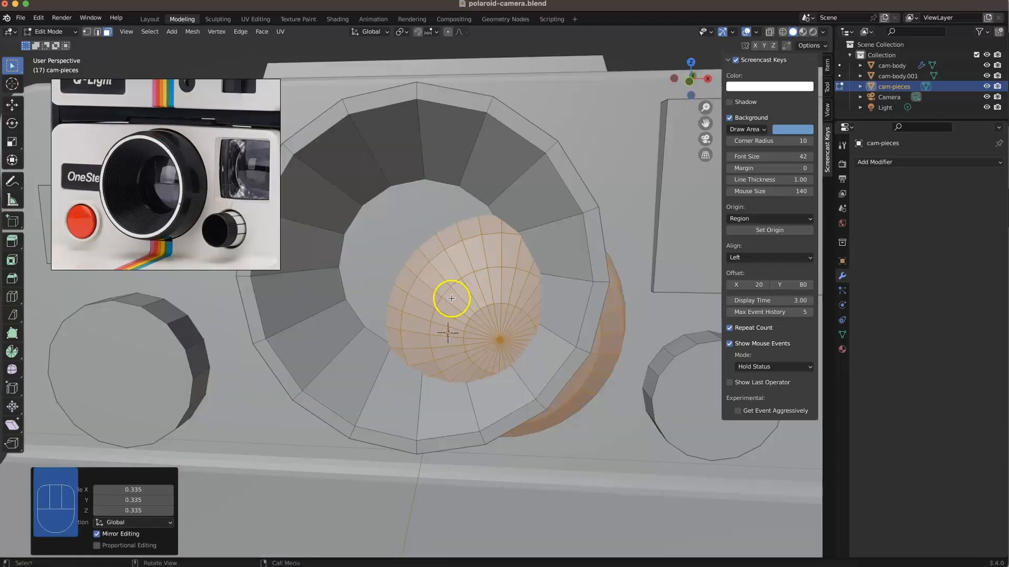
Step: Centre the sphere on the lens opening and pull it about 0.2567 m forward along Y
{"action": "key", "text": "g"}
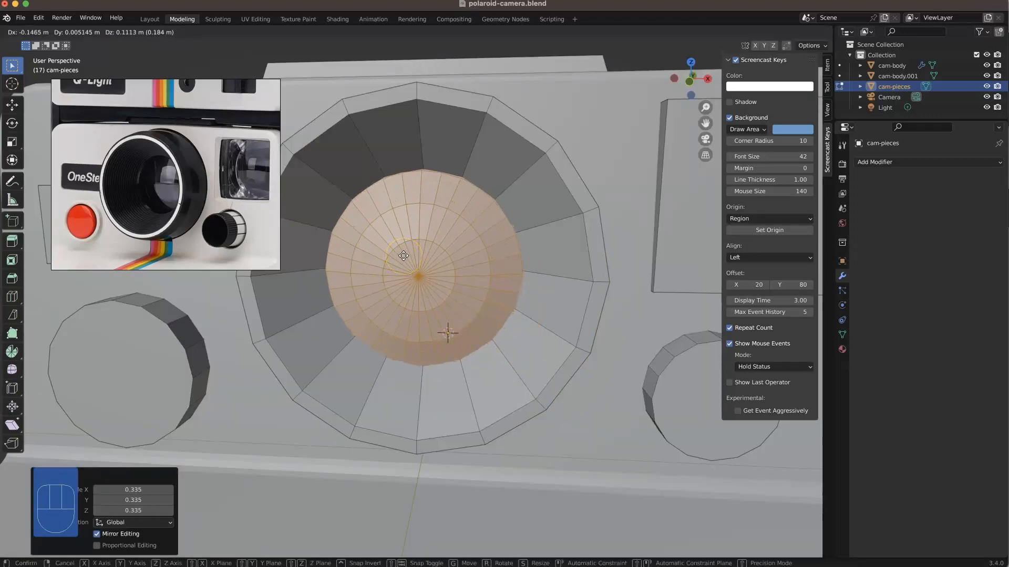
{"action": "left_click", "coordinate": [404, 256]}
{"action": "middle_click_drag", "start_coordinate": [405, 272], "coordinate": [432, 363]}
{"action": "scroll", "coordinate": [431, 364], "scroll_direction": "down", "scroll_amount": 7}
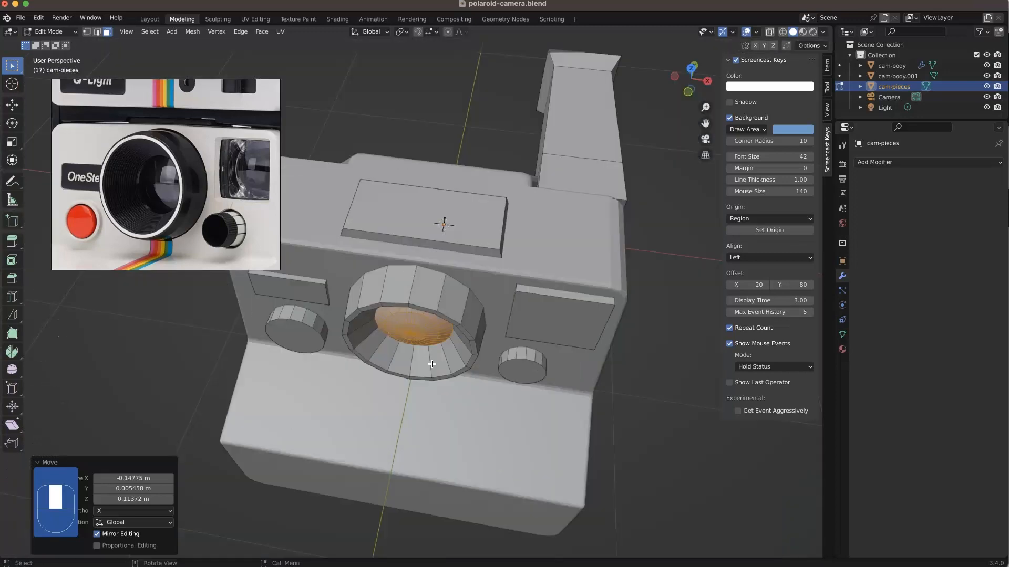
{"action": "key", "text": "g"}
{"action": "left_click", "coordinate": [434, 392]}
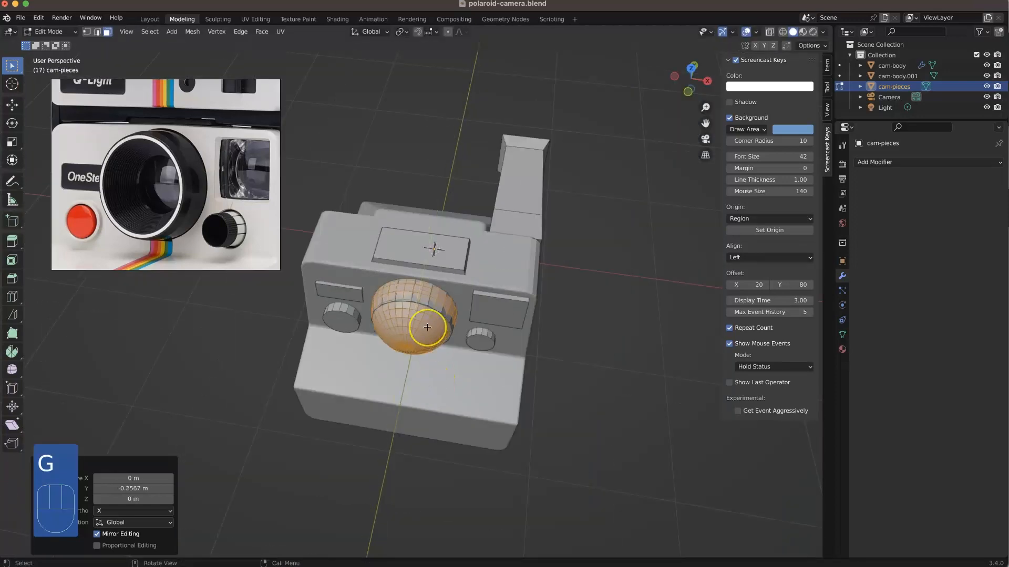
Step: Delete the rear sections of the sphere's faces, keeping only its front cap
{"action": "left_click", "coordinate": [470, 357]}
{"action": "left_click", "coordinate": [432, 334], "text": "alt"}
{"action": "key", "text": "Delete"}
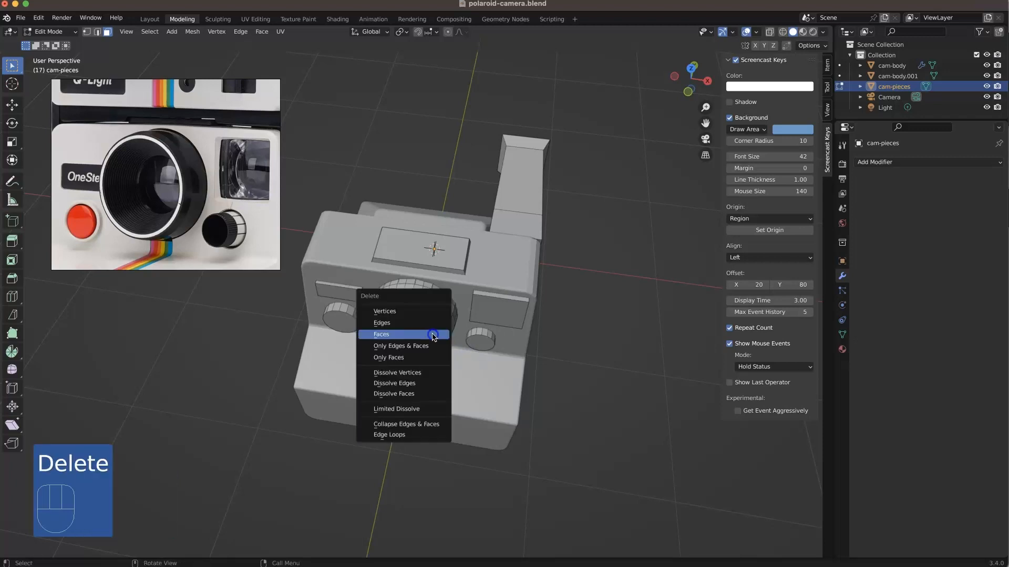
{"action": "left_click", "coordinate": [433, 335]}
{"action": "key", "text": "l"}
{"action": "key", "text": "Delete"}
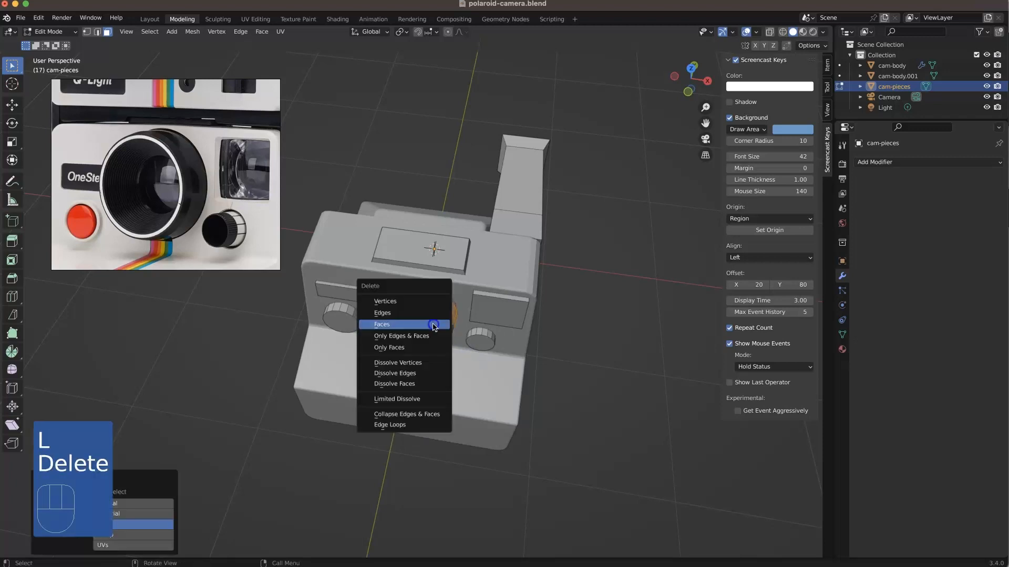
{"action": "left_click", "coordinate": [434, 325]}
Step: Select the remaining sphere cap and push it about 0.2944 m back along Y into the lens barrel
{"action": "key", "text": "l"}
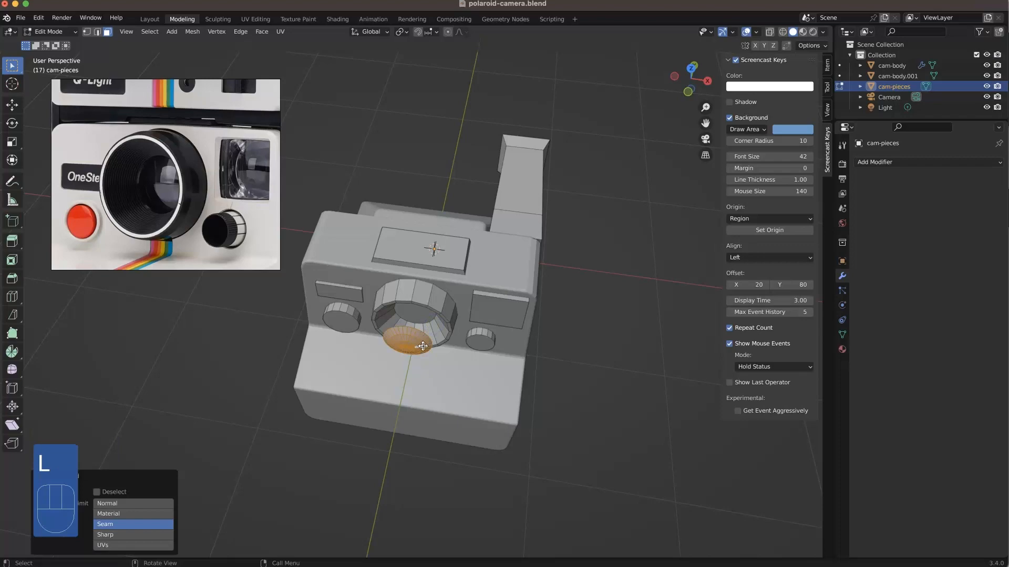
{"action": "key", "text": "g"}
{"action": "left_click", "coordinate": [423, 314]}
{"action": "scroll", "coordinate": [420, 336], "scroll_direction": "up", "scroll_amount": 6}
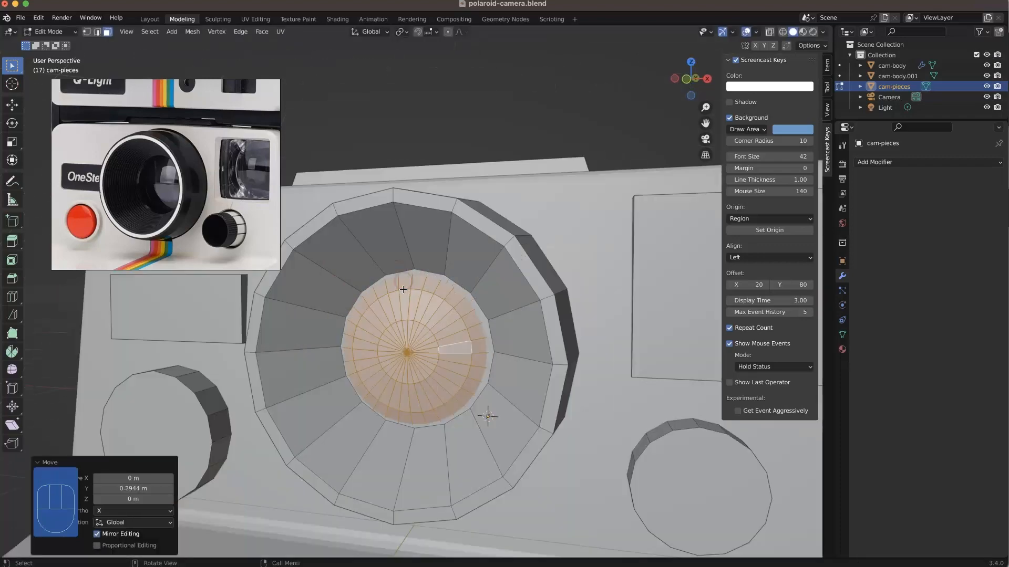
Step: Nudge the glass cap about 0.005 m forward along Y, then centre it in the barrel with Y locked
{"action": "key", "text": "g"}
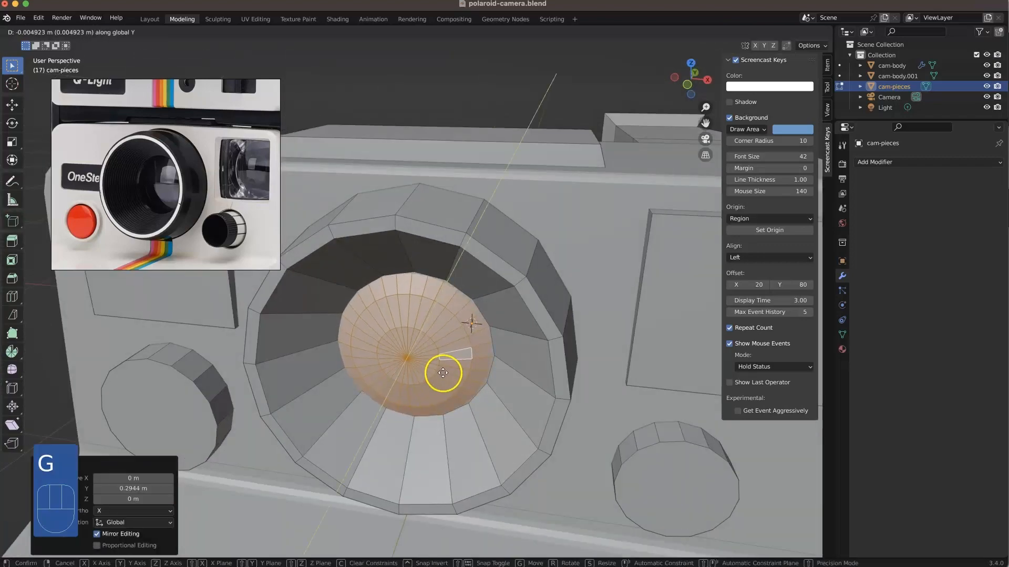
{"action": "left_click", "coordinate": [448, 415]}
{"action": "middle_click_drag", "start_coordinate": [448, 415], "coordinate": [447, 387]}
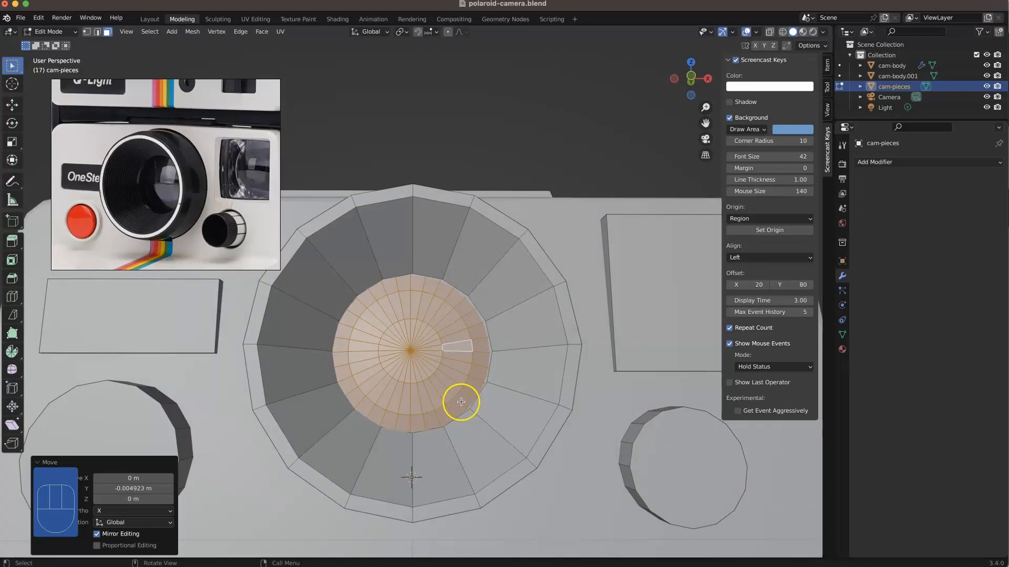
{"action": "key", "text": "g"}
{"action": "key", "text": "shift+y"}
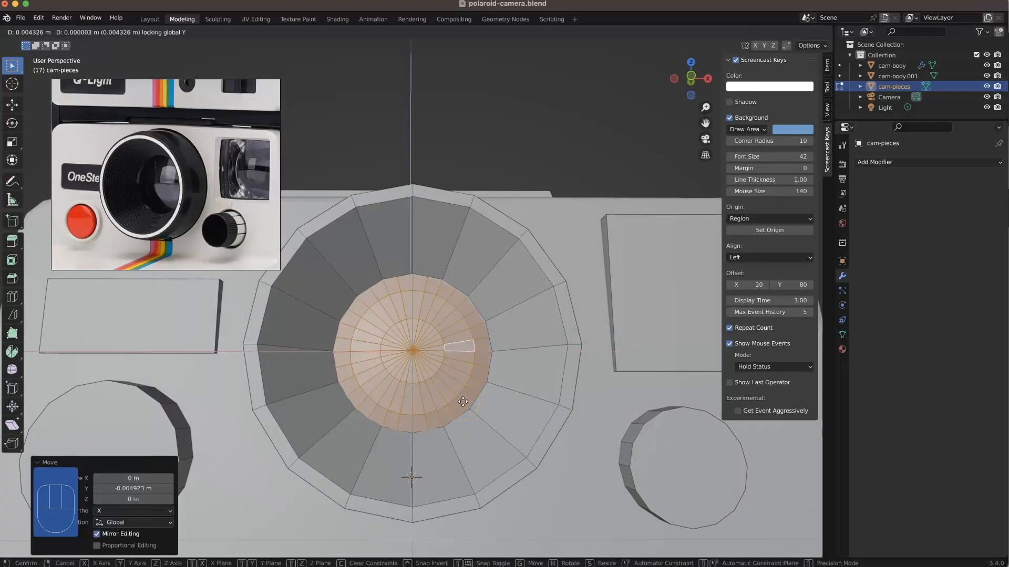
{"action": "left_click", "coordinate": [462, 402]}
Step: Add one loop cut to the barrel's inner wall, slid close to the rim with a factor of 0.920
{"action": "scroll", "coordinate": [461, 409], "scroll_direction": "down", "scroll_amount": 5}
{"action": "left_click", "coordinate": [621, 320]}
{"action": "middle_click_drag", "start_coordinate": [555, 317], "coordinate": [525, 327]}
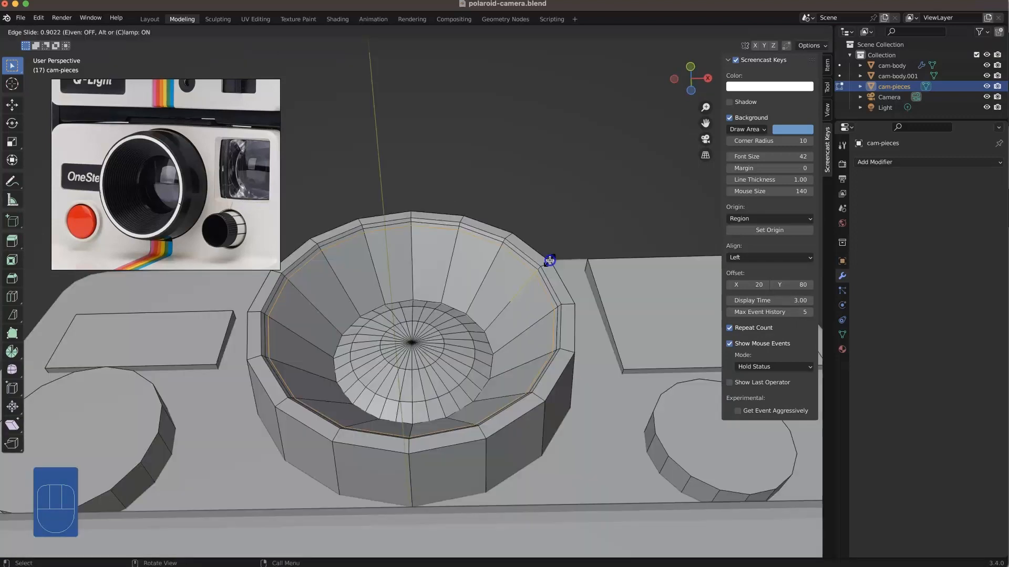
{"action": "left_click", "coordinate": [549, 260]}
Step: Examine the new edge loop inside the lens barrel from several angles and distances
{"action": "middle_click_drag", "start_coordinate": [547, 261], "coordinate": [553, 314], "text": "shift"}
{"action": "middle_click_drag", "start_coordinate": [430, 292], "coordinate": [446, 301]}
{"action": "middle_click_drag", "start_coordinate": [445, 300], "coordinate": [399, 292], "text": "shift"}
{"action": "mouse_move", "coordinate": [399, 292]}
{"action": "middle_mouse_down", "text": "shift"}
{"action": "mouse_move", "coordinate": [363, 302]}
{"action": "mouse_move", "coordinate": [383, 298]}
{"action": "middle_mouse_up", "text": "shift"}
{"action": "middle_click_drag", "start_coordinate": [384, 298], "coordinate": [400, 289], "text": "shift"}
{"action": "scroll", "coordinate": [410, 287], "scroll_direction": "down", "scroll_amount": 10}
{"action": "middle_click_drag", "start_coordinate": [368, 328], "coordinate": [490, 326]}
{"action": "scroll", "coordinate": [421, 407], "scroll_direction": "up", "scroll_amount": 4}
{"action": "scroll", "coordinate": [423, 407], "scroll_direction": "down", "scroll_amount": 4}
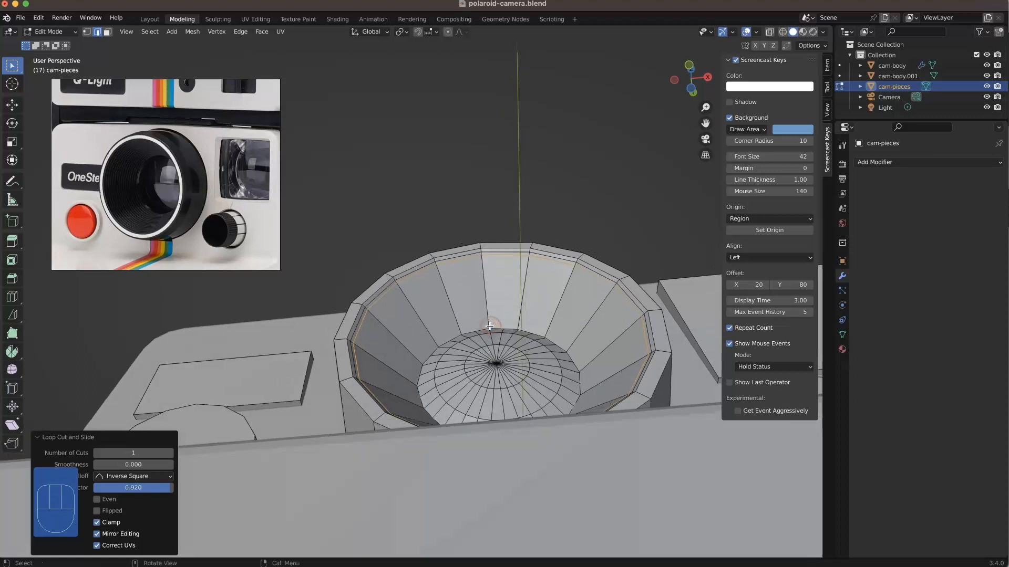
{"action": "key", "text": "s"}
{"action": "key", "text": "ctrl"}
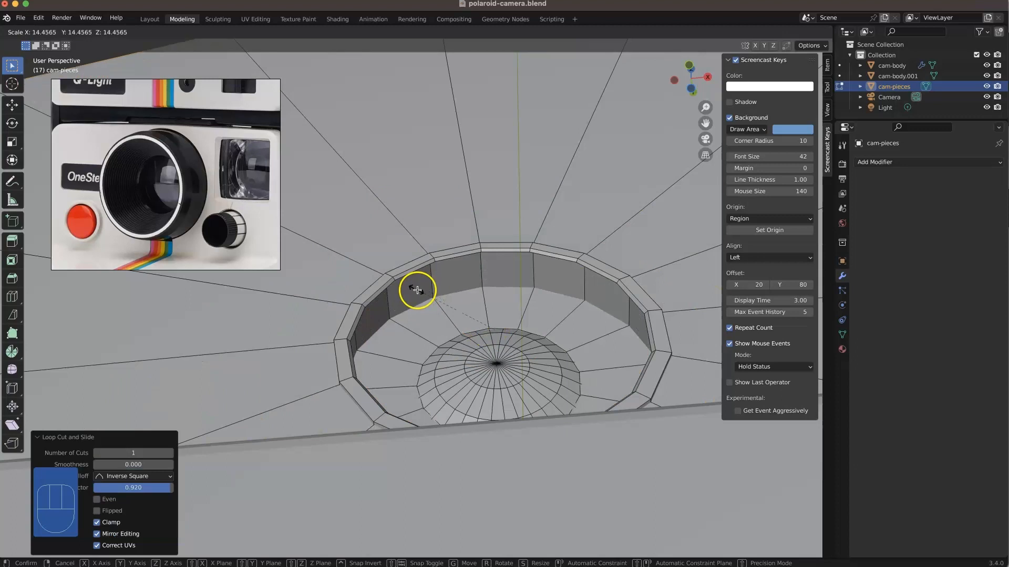
{"action": "right_click", "coordinate": [343, 287]}
Step: Scale the new edge loop inside the barrel rim down slightly to form a small ridge
{"action": "key", "text": "shift"}
{"action": "key", "text": "s"}
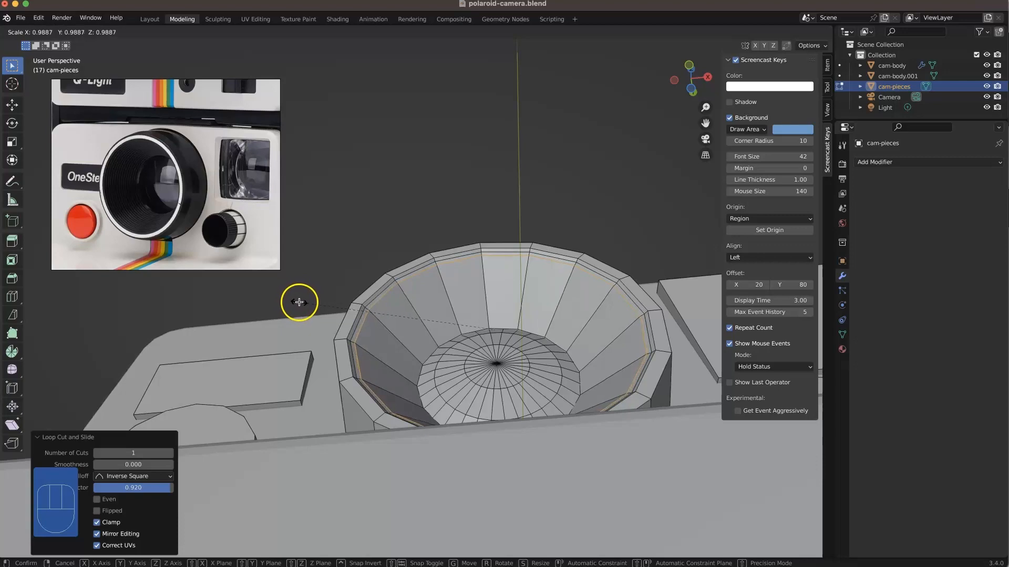
{"action": "key", "text": "ctrl"}
{"action": "middle_click_drag", "start_coordinate": [486, 316], "coordinate": [473, 330]}
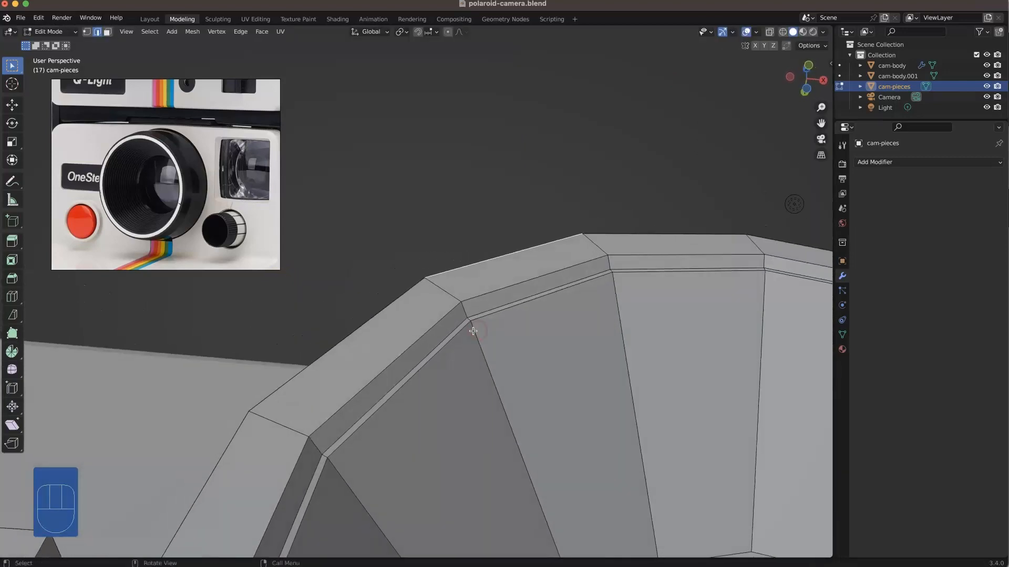
Step: Add a second loop cut on the barrel's inner wall, slid to about 0.906 toward the rim
{"action": "key", "text": "ctrl+r"}
{"action": "left_click", "coordinate": [475, 342]}
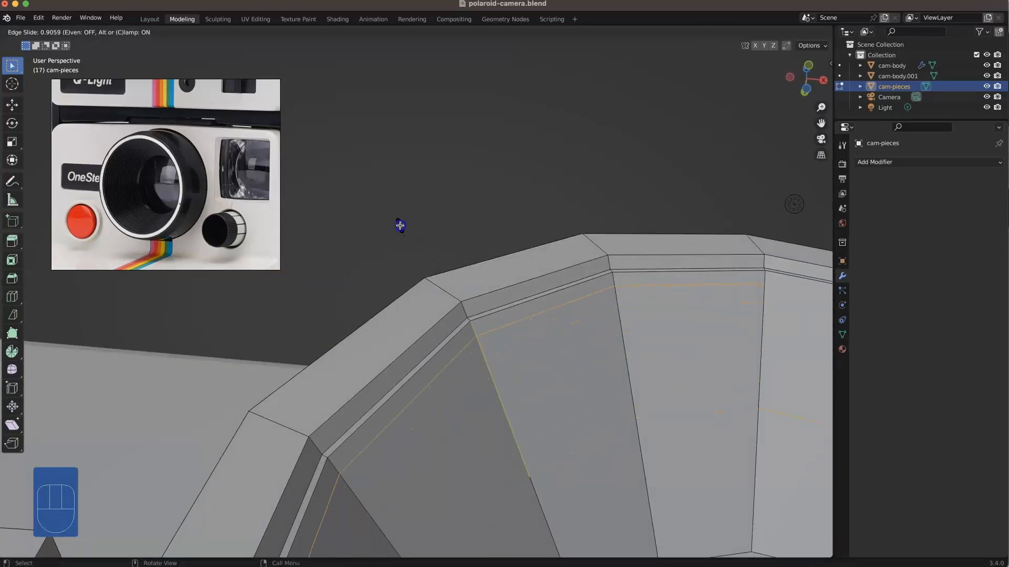
{"action": "left_click", "coordinate": [400, 225]}
{"action": "middle_click_drag", "start_coordinate": [468, 226], "coordinate": [495, 350]}
{"action": "scroll", "coordinate": [487, 360], "scroll_direction": "up", "scroll_amount": 7}
Step: Add a third loop cut on the barrel's inner wall, slid up close to the previous ridge
{"action": "key", "text": "super+r"}
{"action": "left_click", "coordinate": [472, 344]}
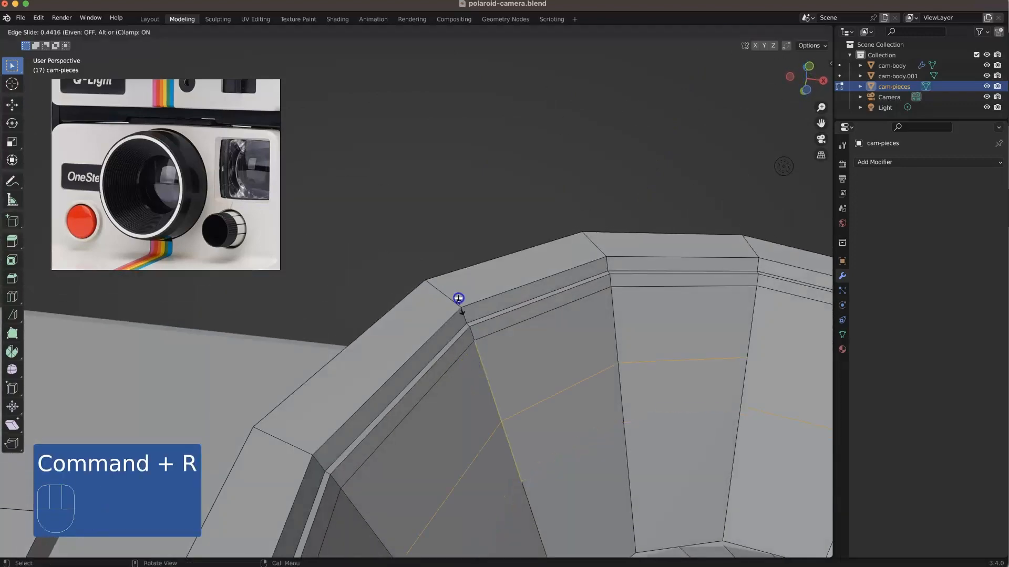
{"action": "left_click", "coordinate": [442, 247]}
{"action": "middle_click_drag", "start_coordinate": [448, 257], "coordinate": [451, 210]}
Step: Scale the newest edge loop to 0.996 and shift it slightly forward along Y
{"action": "middle_click_drag", "start_coordinate": [518, 410], "coordinate": [515, 387]}
{"action": "key", "text": "g"}
{"action": "key", "text": "y"}
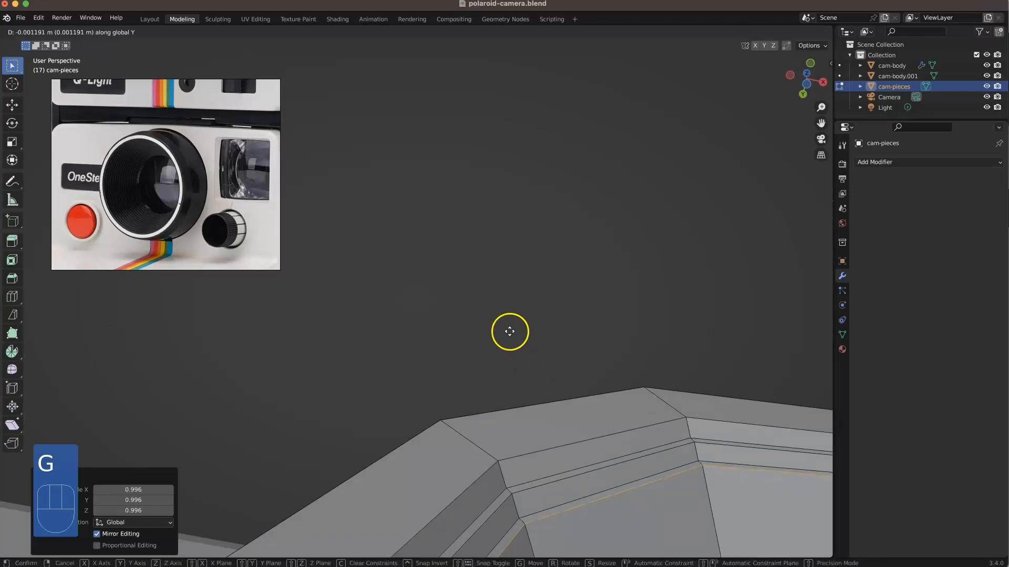
{"action": "left_click", "coordinate": [496, 303]}
Step: Add a loop cut at the deepest section of the ribbed barrel wall, next to the glass
{"action": "middle_click_drag", "start_coordinate": [491, 472], "coordinate": [459, 475]}
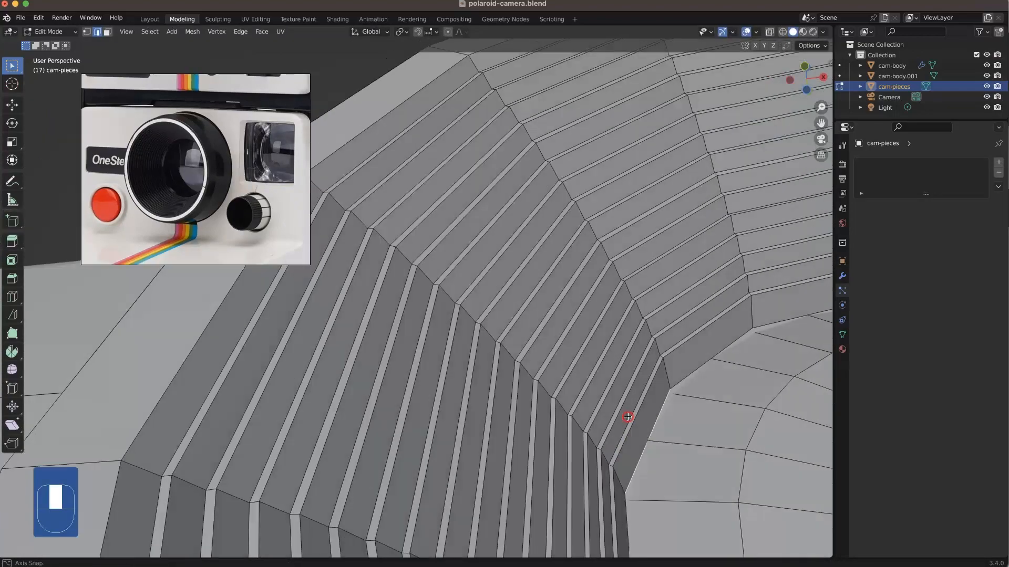
{"action": "middle_click_drag", "start_coordinate": [628, 415], "coordinate": [639, 394]}
{"action": "middle_click_drag", "start_coordinate": [578, 448], "coordinate": [580, 437]}
{"action": "key", "text": "super+r"}
{"action": "left_click", "coordinate": [580, 437]}
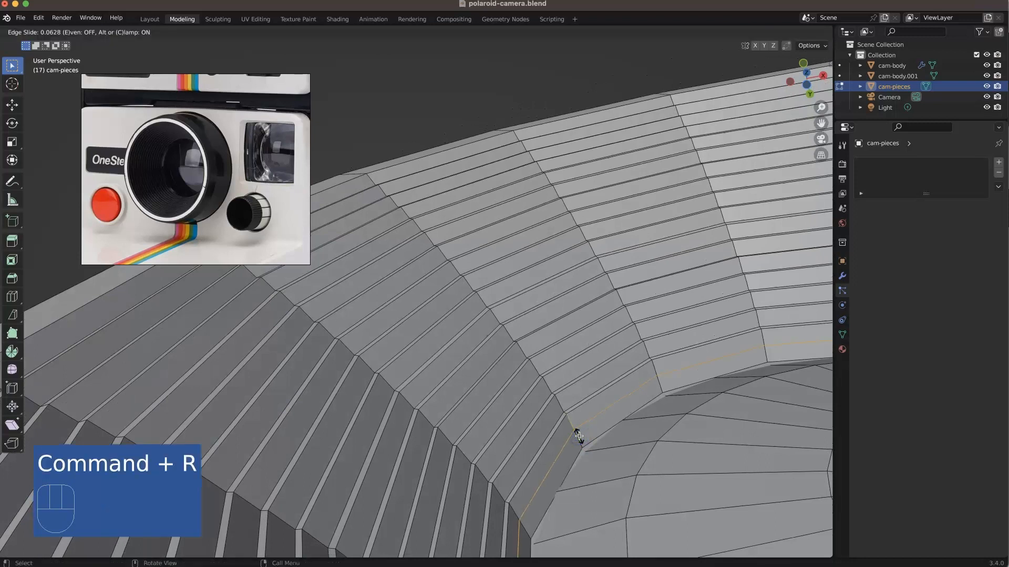
{"action": "key", "text": "space"}
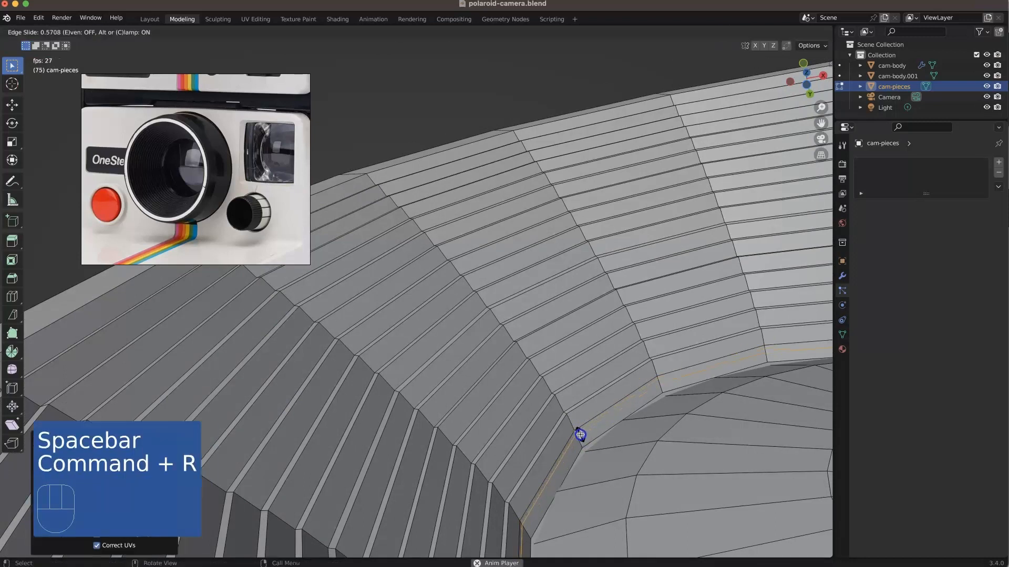
{"action": "left_click", "coordinate": [584, 440]}
Step: Select the barrel's innermost edge loops, scale them to 0.994 with Y locked, and nudge them slightly forward along Y
{"action": "left_click", "coordinate": [588, 442], "text": "alt+shift"}
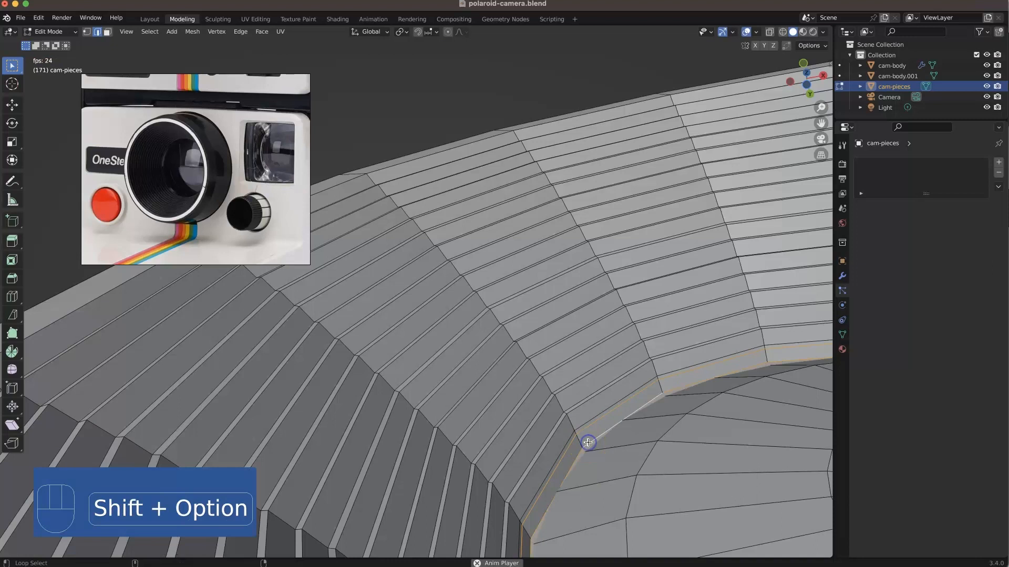
{"action": "key", "text": "s"}
{"action": "key", "text": "shift+y"}
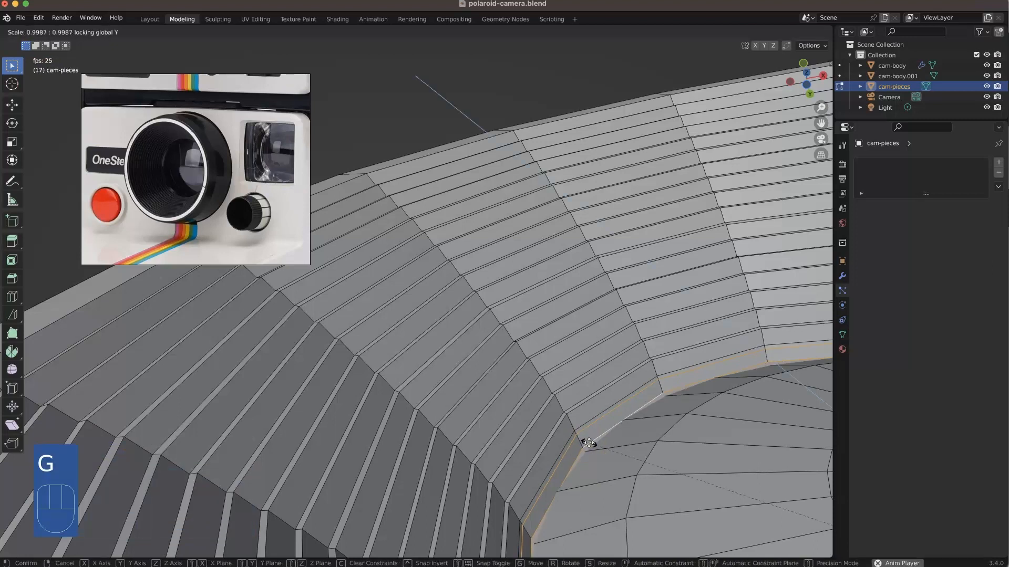
{"action": "left_click", "coordinate": [591, 443]}
{"action": "key", "text": "g"}
{"action": "key", "text": "y"}
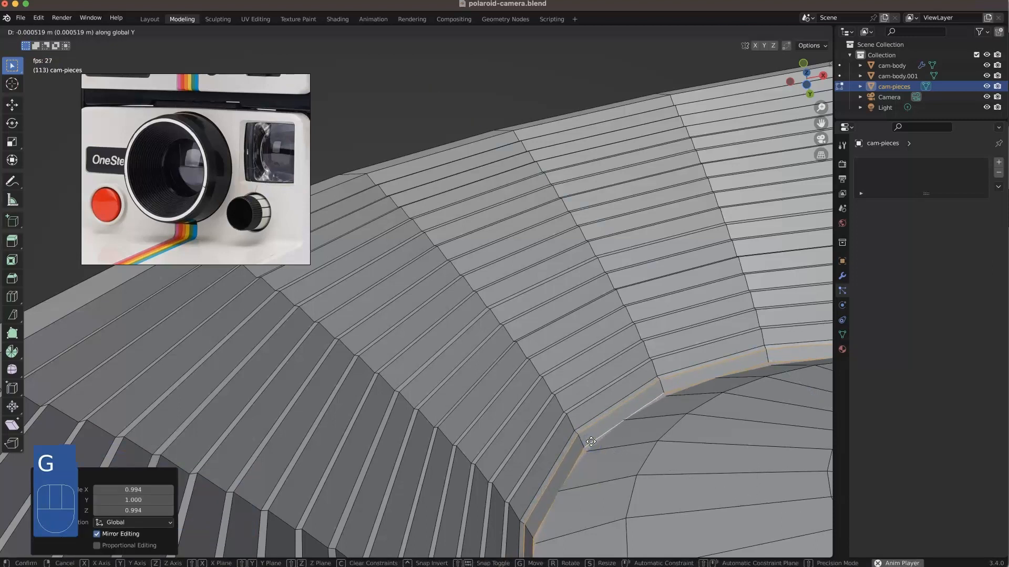
{"action": "left_click", "coordinate": [592, 441]}
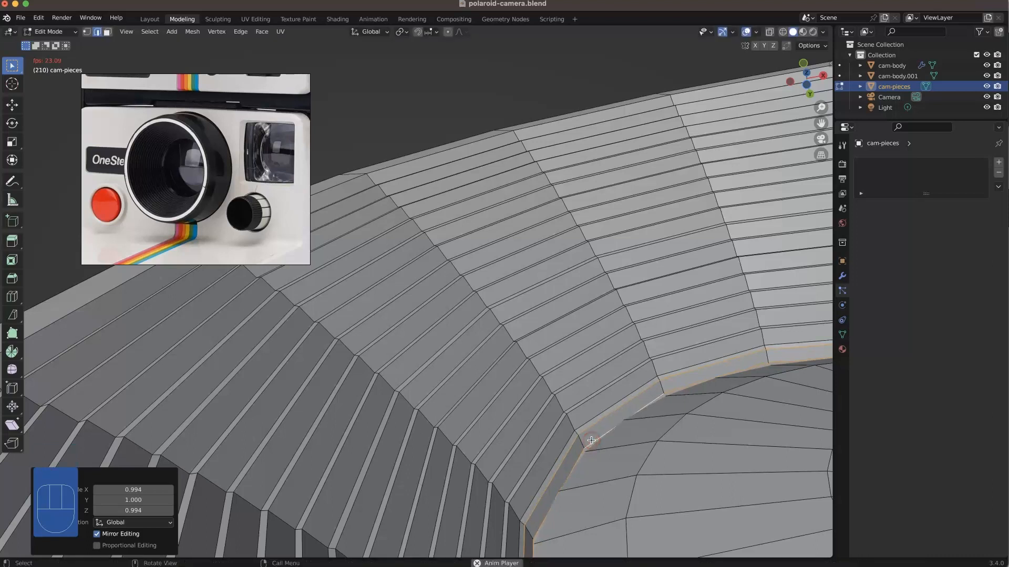
Step: Select only the outer loop of the innermost ridge and move it about 0.0022 m forward along Y
{"action": "left_click", "coordinate": [593, 433]}
{"action": "left_click", "coordinate": [593, 426], "text": "alt"}
{"action": "key", "text": "g"}
{"action": "key", "text": "y"}
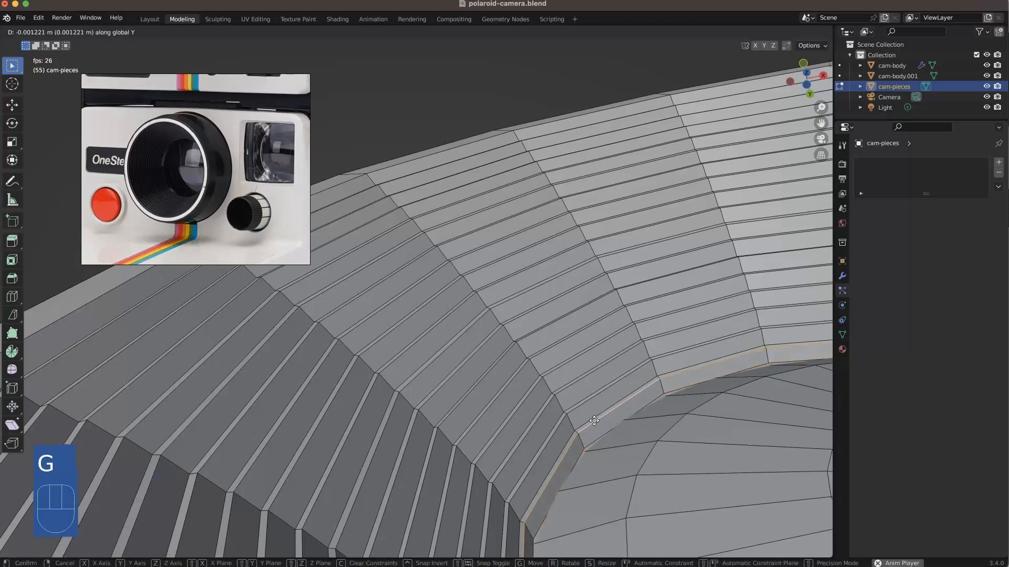
{"action": "left_click", "coordinate": [595, 418]}
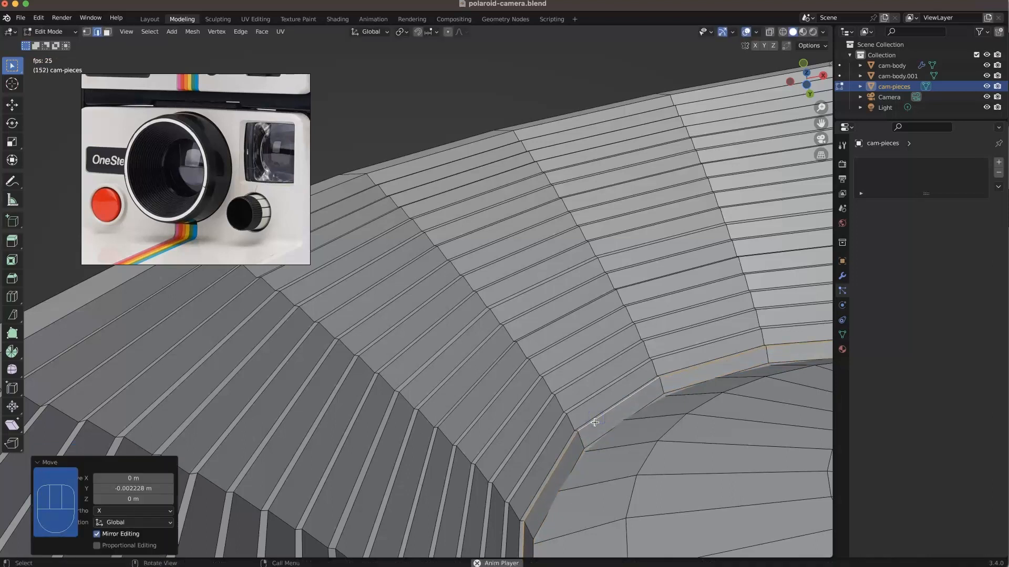
Step: Select both innermost ridge loops and scale them to about 0.9945 with Y locked
{"action": "left_click", "coordinate": [600, 435], "text": "alt+shift"}
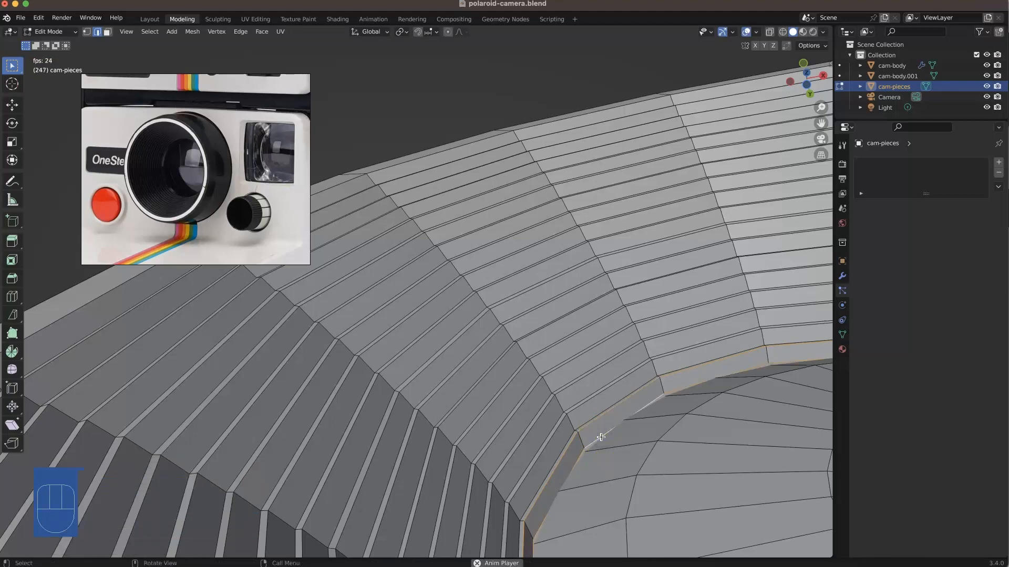
{"action": "key", "text": "g"}
{"action": "key", "text": "shift+y"}
{"action": "key", "text": "s"}
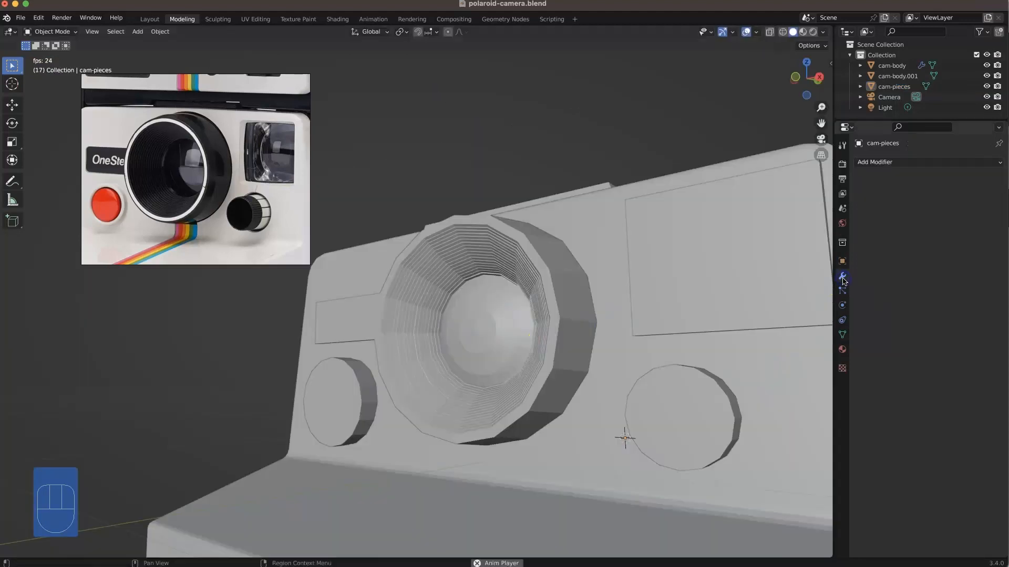
Step: Add a Subdivision Surface modifier to the camera pieces
{"action": "left_click", "coordinate": [877, 162]}
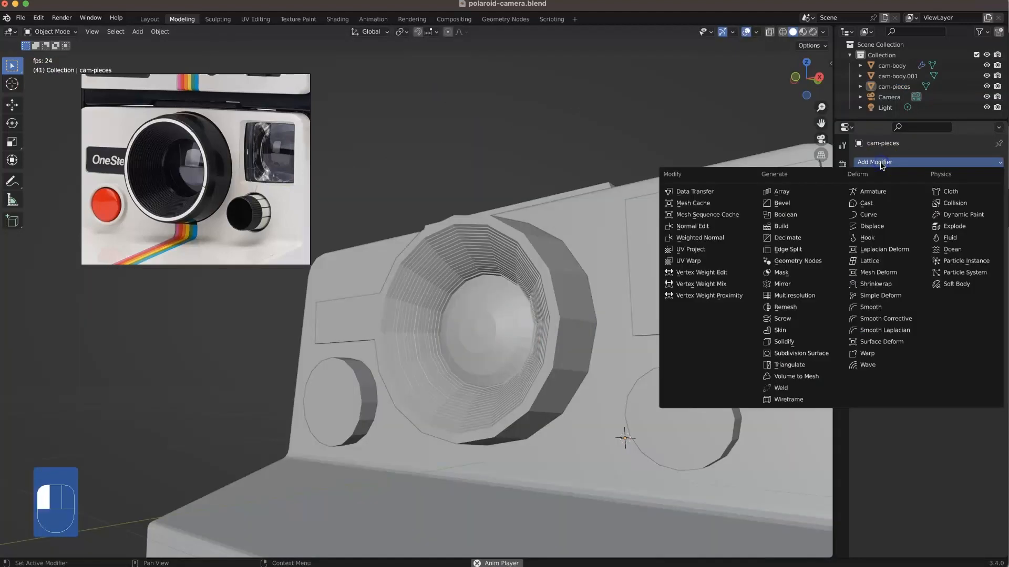
{"action": "left_click", "coordinate": [801, 353]}
Step: Examine the subdivided lens, buttons and handle from the front and back, and stop the animation playback
{"action": "middle_click_drag", "start_coordinate": [473, 291], "coordinate": [652, 329], "text": "alt"}
{"action": "middle_click_drag", "start_coordinate": [656, 323], "coordinate": [830, 541], "text": "super"}
{"action": "middle_click_drag", "start_coordinate": [615, 370], "coordinate": [549, 112], "text": "super"}
{"action": "middle_click_drag", "start_coordinate": [572, 284], "coordinate": [623, 360]}
{"action": "left_click", "coordinate": [608, 350], "text": "shift"}
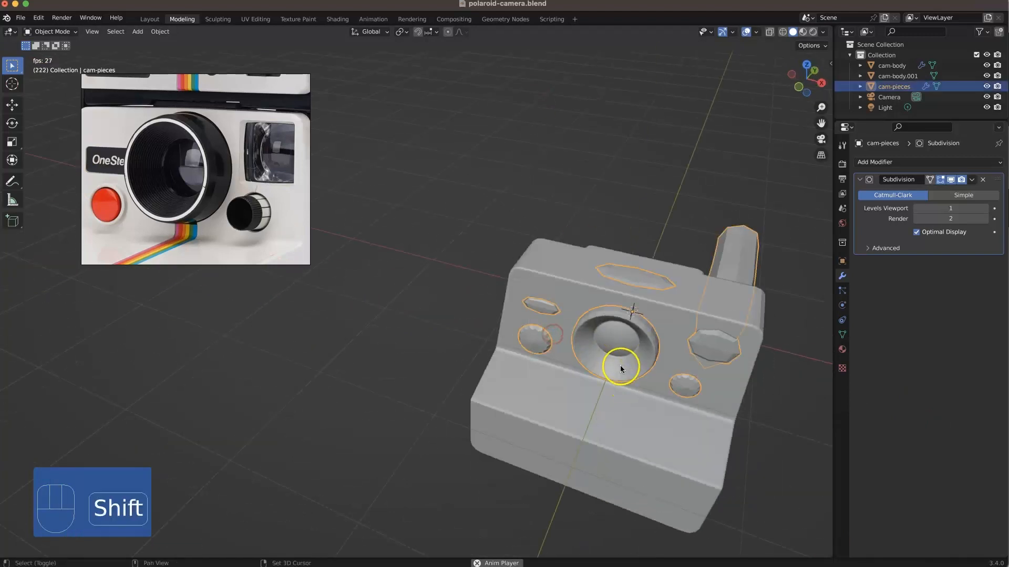
{"action": "middle_click_drag", "start_coordinate": [735, 442], "coordinate": [517, 375]}
{"action": "middle_click_drag", "start_coordinate": [578, 318], "coordinate": [643, 370]}
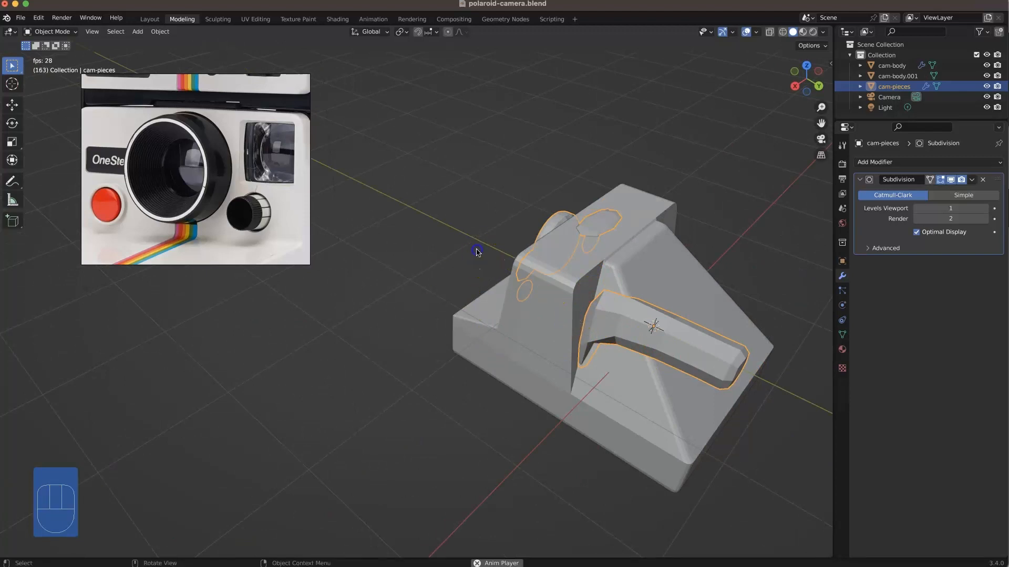
{"action": "left_click", "coordinate": [477, 252]}
{"action": "key", "text": "space"}
{"action": "key", "text": "Escape"}
{"action": "middle_click_drag", "start_coordinate": [415, 221], "coordinate": [640, 272]}
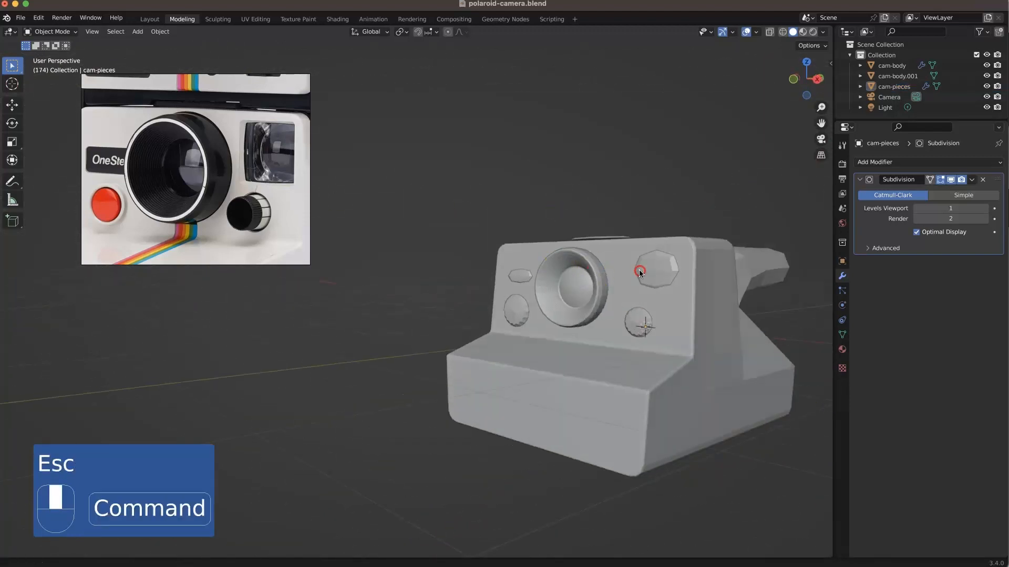
Step: Frame the view on the camera body and examine the ribbed lens barrel up close
{"action": "key", "text": "KP_Decimal"}
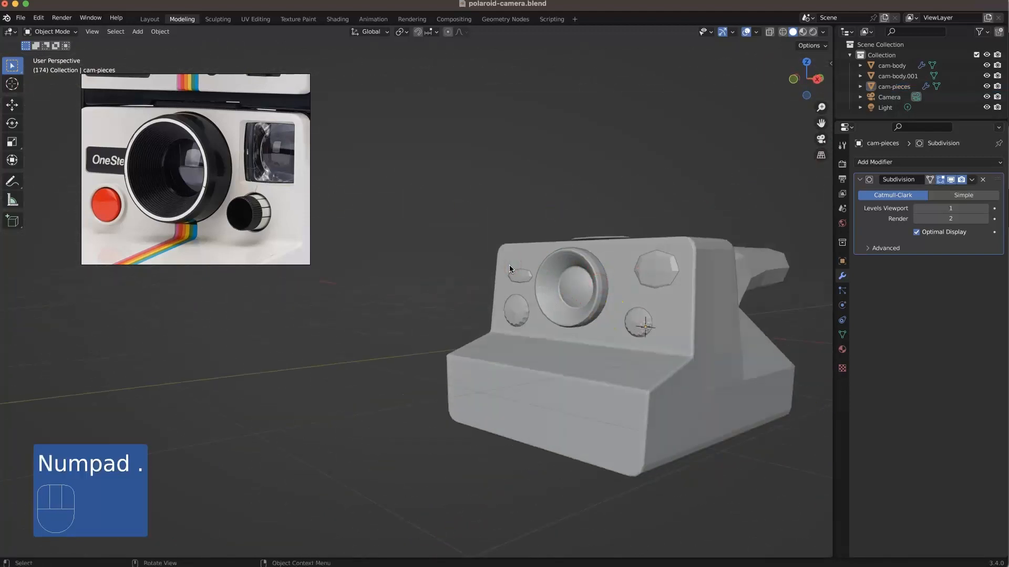
{"action": "left_click", "coordinate": [660, 356]}
{"action": "key", "text": "KP_Decimal"}
{"action": "middle_click_drag", "start_coordinate": [418, 230], "coordinate": [444, 246]}
{"action": "middle_click_drag", "start_coordinate": [405, 257], "coordinate": [418, 239], "text": "super"}
{"action": "middle_click_drag", "start_coordinate": [404, 245], "coordinate": [475, 240], "text": "shift"}
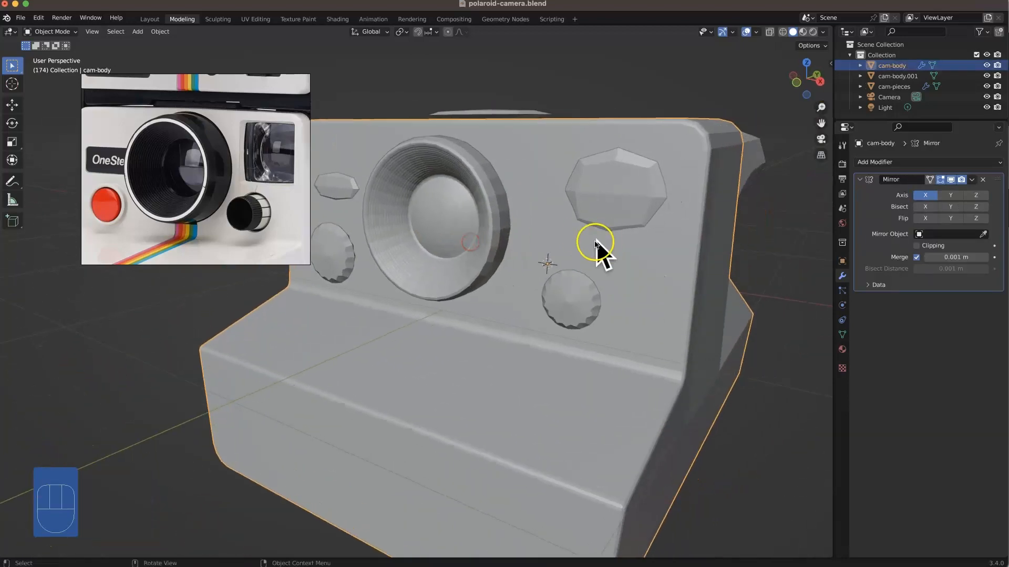
{"action": "middle_click_drag", "start_coordinate": [597, 248], "coordinate": [592, 246]}
{"action": "middle_click_drag", "start_coordinate": [421, 228], "coordinate": [491, 236], "text": "super"}
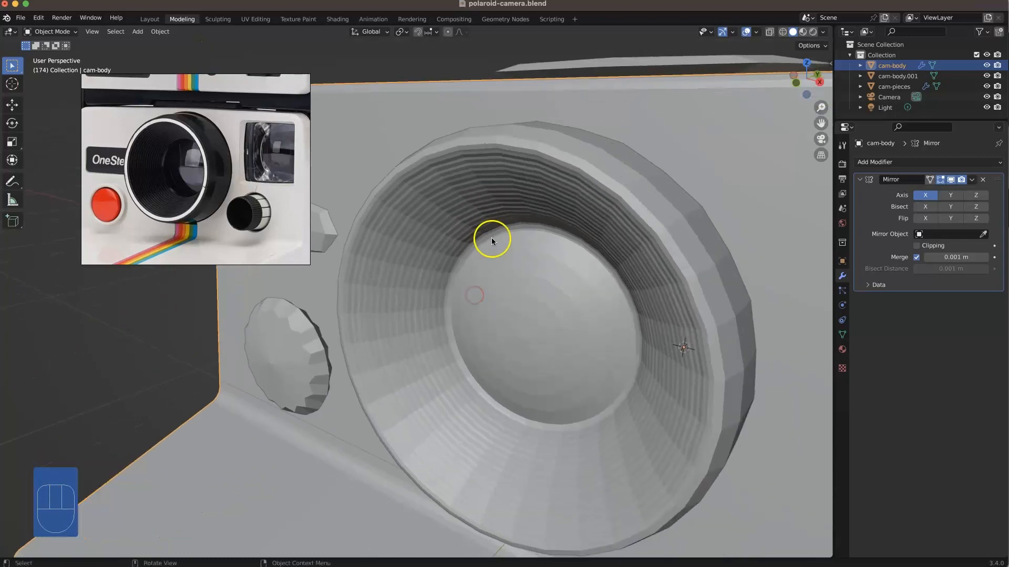
Step: Open the camera pieces for mesh editing and set the Subdivision modifier's viewport levels to 3
{"action": "left_click", "coordinate": [477, 204]}
{"action": "key", "text": "Tab"}
{"action": "scroll", "coordinate": [470, 203], "scroll_direction": "up", "scroll_amount": 2}
{"action": "left_click", "coordinate": [984, 208]}
{"action": "left_click", "coordinate": [984, 208]}
{"action": "middle_click_drag", "start_coordinate": [668, 209], "coordinate": [671, 197], "text": "super"}
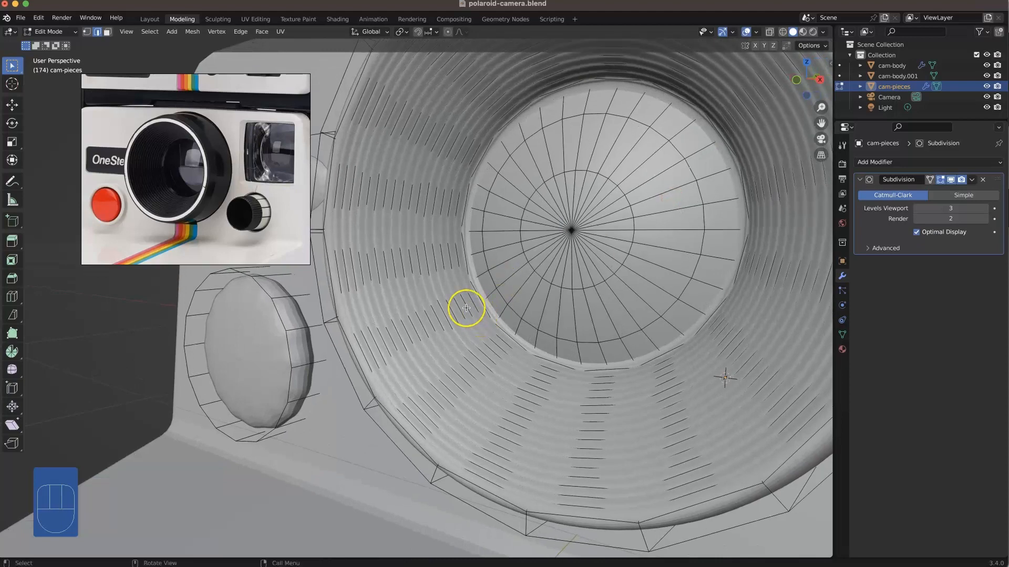
Step: Hide the subdivision in the viewport and mark the rib edge loops inside the lens barrel as sharp
{"action": "left_click", "coordinate": [952, 180]}
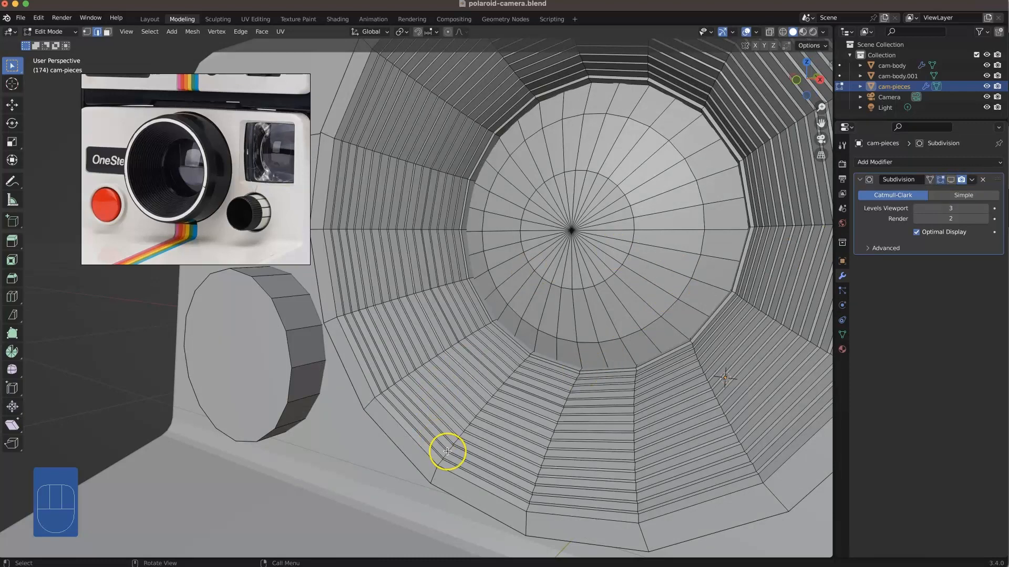
{"action": "left_click", "coordinate": [456, 468], "text": "alt+shift"}
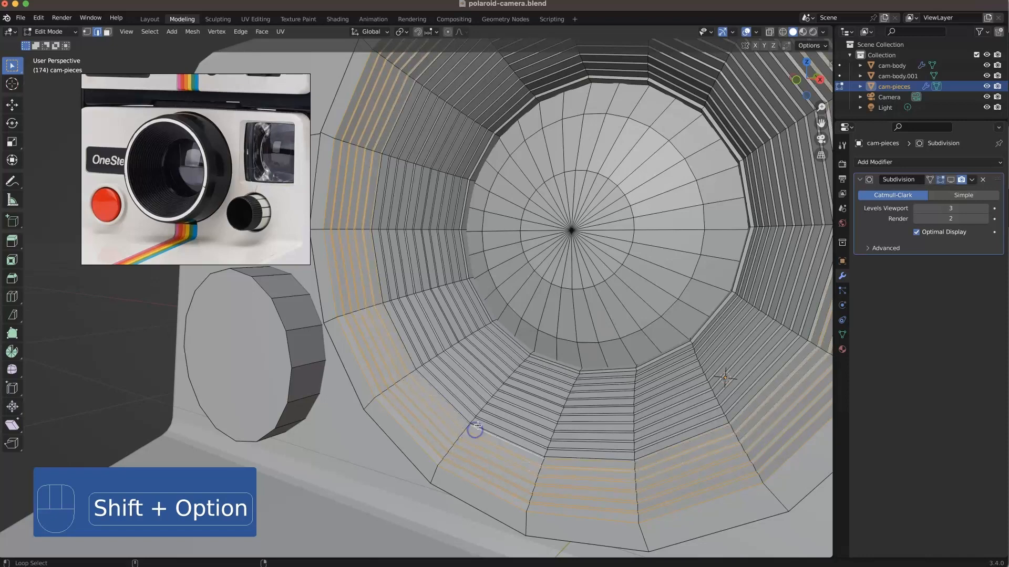
{"action": "left_click", "coordinate": [494, 402], "text": "alt+shift"}
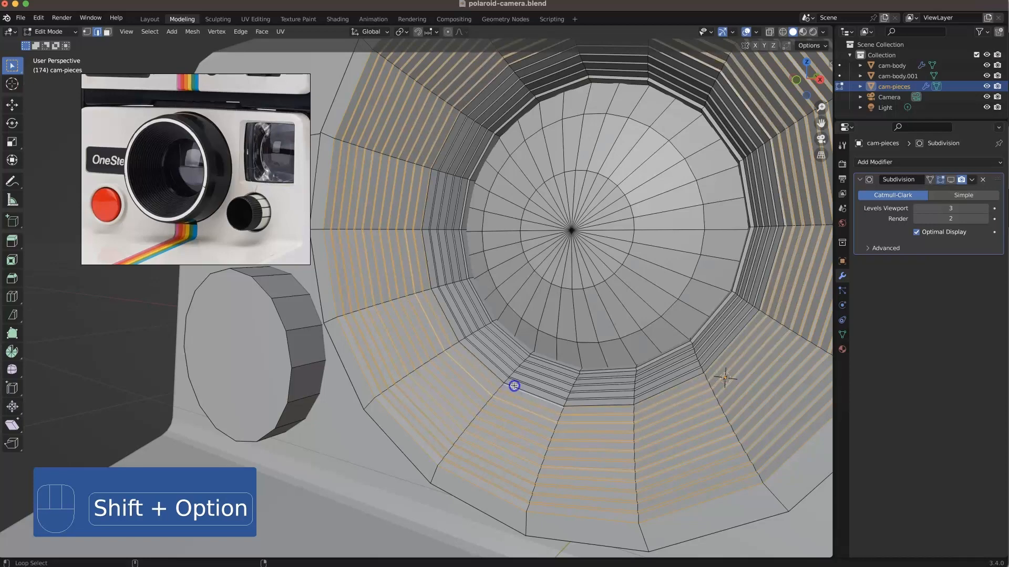
{"action": "left_click", "coordinate": [528, 374], "text": "alt+shift"}
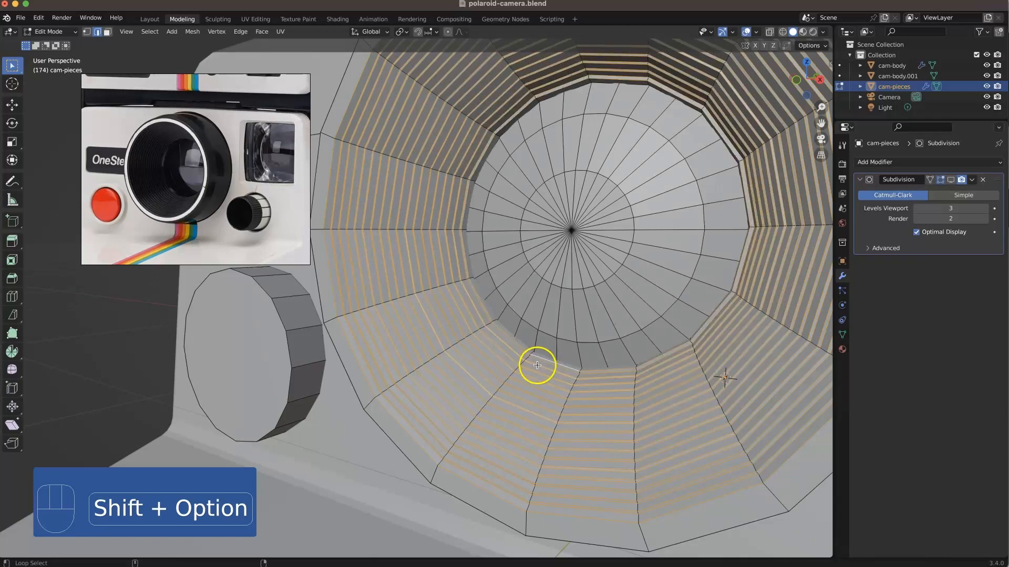
{"action": "right_click", "coordinate": [535, 362]}
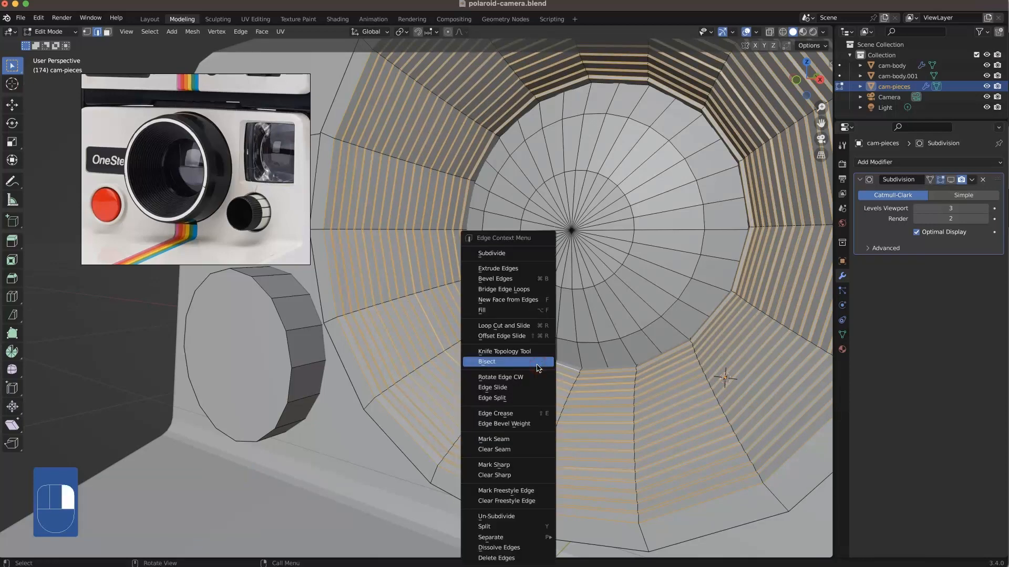
{"action": "left_click", "coordinate": [511, 465]}
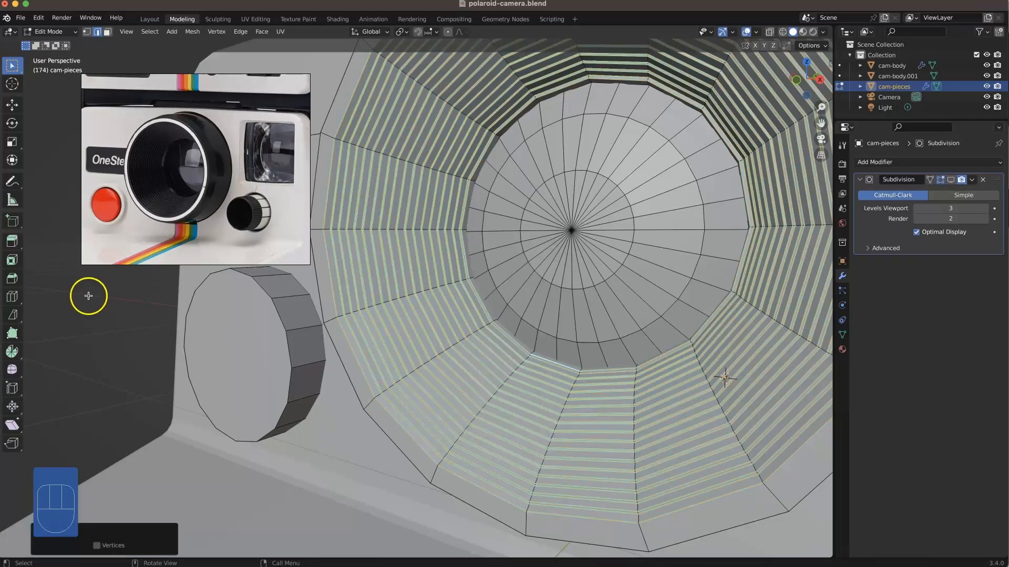
{"action": "left_click", "coordinate": [140, 318]}
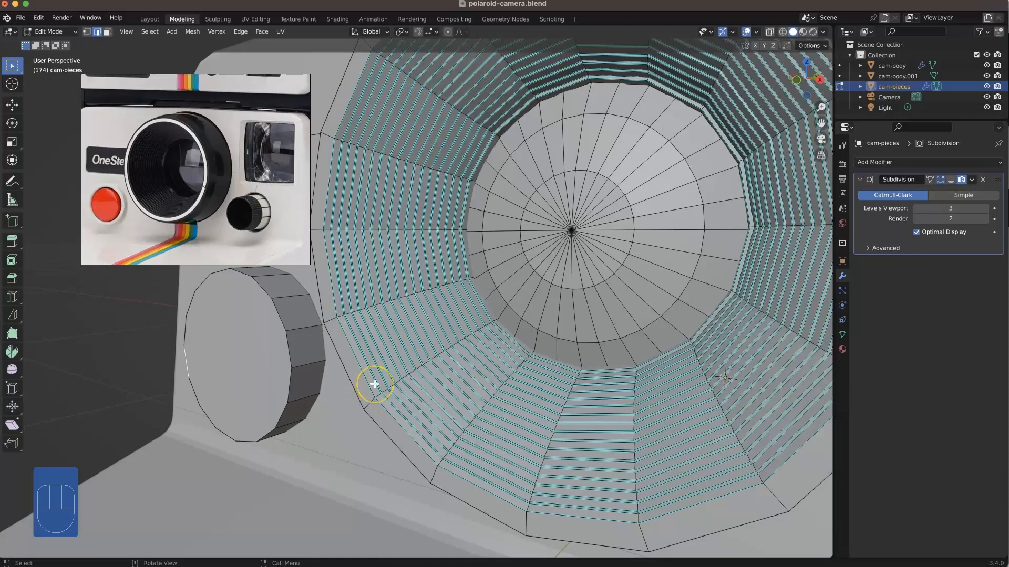
Step: Leave mesh editing, show the subdivision in the viewport again and apply Shade Auto Smooth to the camera pieces
{"action": "key", "text": "Tab"}
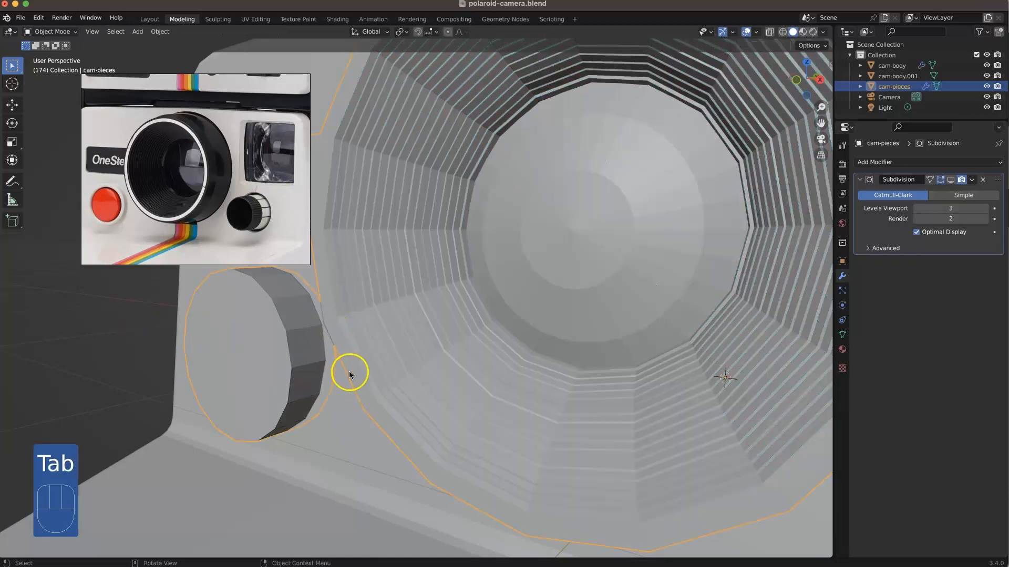
{"action": "left_click", "coordinate": [952, 179]}
{"action": "middle_click_drag", "start_coordinate": [602, 341], "coordinate": [582, 383]}
{"action": "right_click", "coordinate": [582, 388]}
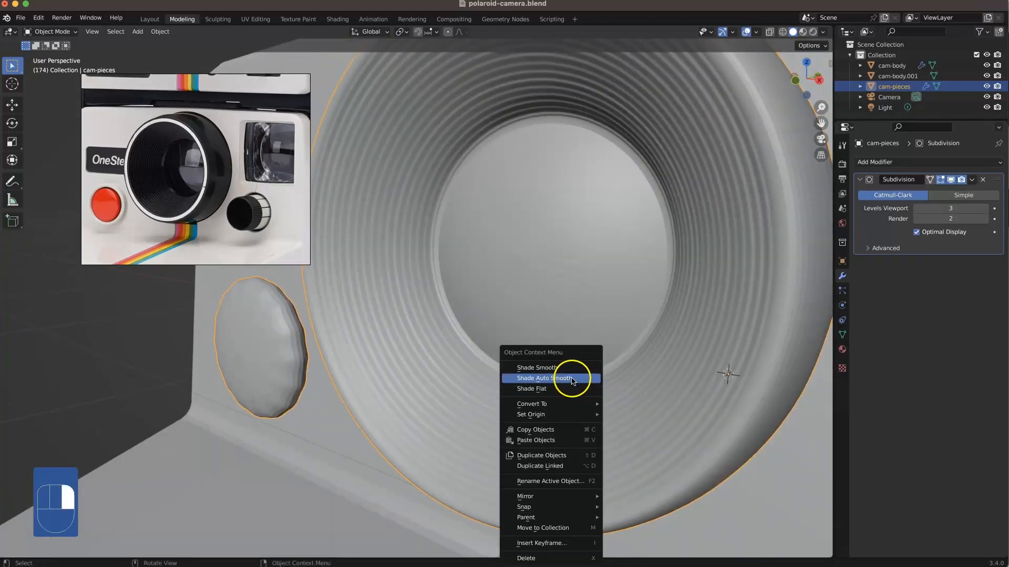
{"action": "left_click", "coordinate": [572, 379]}
{"action": "scroll", "coordinate": [515, 439], "scroll_direction": "down", "scroll_amount": 8}
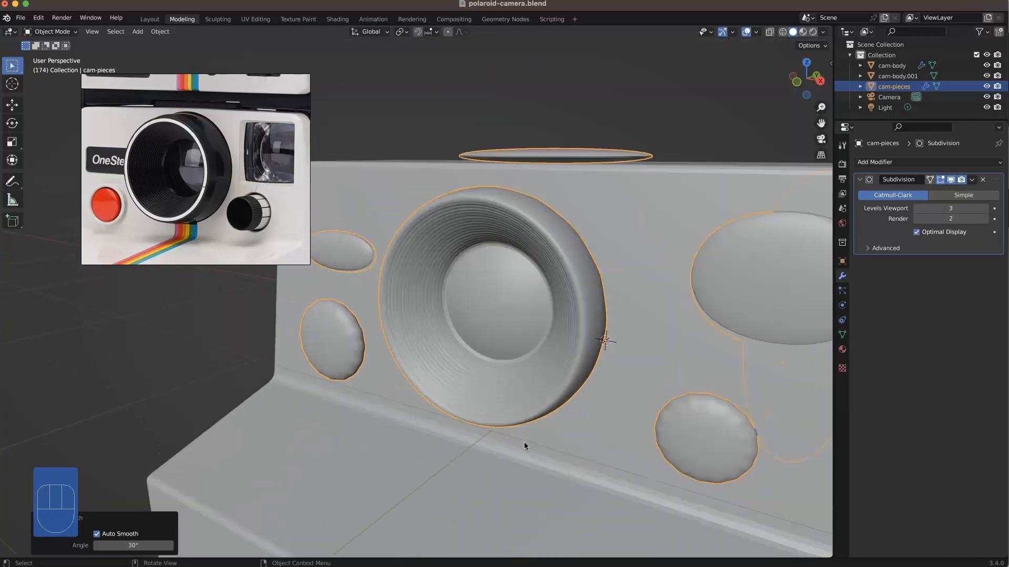
{"action": "middle_click_drag", "start_coordinate": [524, 443], "coordinate": [464, 336]}
Step: Add two edge loops around the lens barrel's outer wall, one near the front rim and one near the rear with factor about 0.65
{"action": "key", "text": "Tab"}
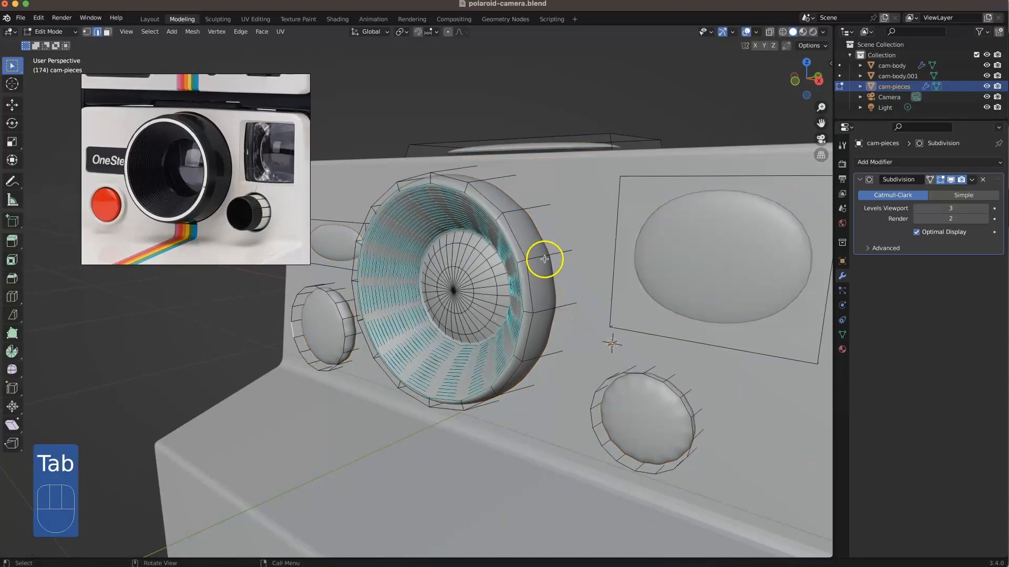
{"action": "key", "text": "super+r"}
{"action": "left_click", "coordinate": [520, 264]}
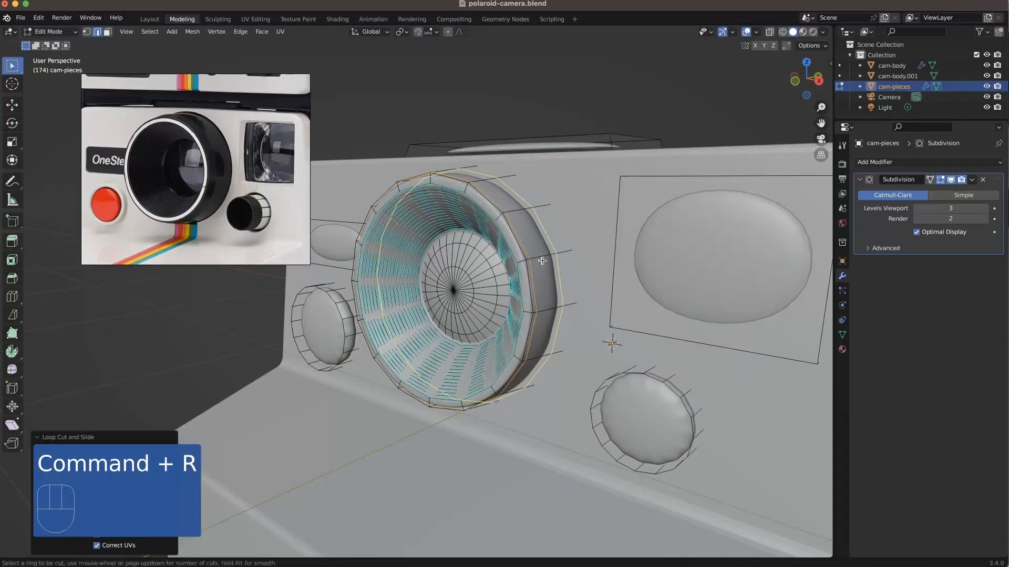
{"action": "left_click", "coordinate": [552, 255]}
{"action": "mouse_move", "coordinate": [551, 254]}
{"action": "middle_mouse_down"}
{"action": "mouse_move", "coordinate": [525, 282]}
{"action": "mouse_move", "coordinate": [566, 263]}
{"action": "mouse_move", "coordinate": [555, 248]}
{"action": "middle_mouse_up"}
{"action": "scroll", "coordinate": [558, 247], "scroll_direction": "up", "scroll_amount": 2}
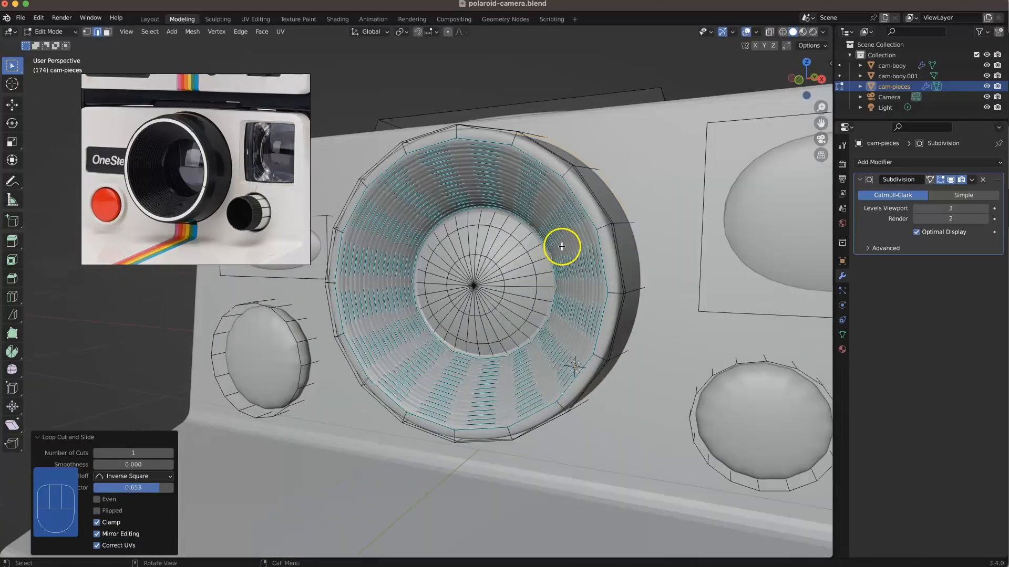
Step: Add an edge loop on the lens barrel's front rim with factor about 0.57 and check the pieces outside mesh editing
{"action": "key", "text": "super+r"}
{"action": "key", "text": "super+r"}
{"action": "left_click", "coordinate": [597, 232]}
{"action": "left_click", "coordinate": [597, 231]}
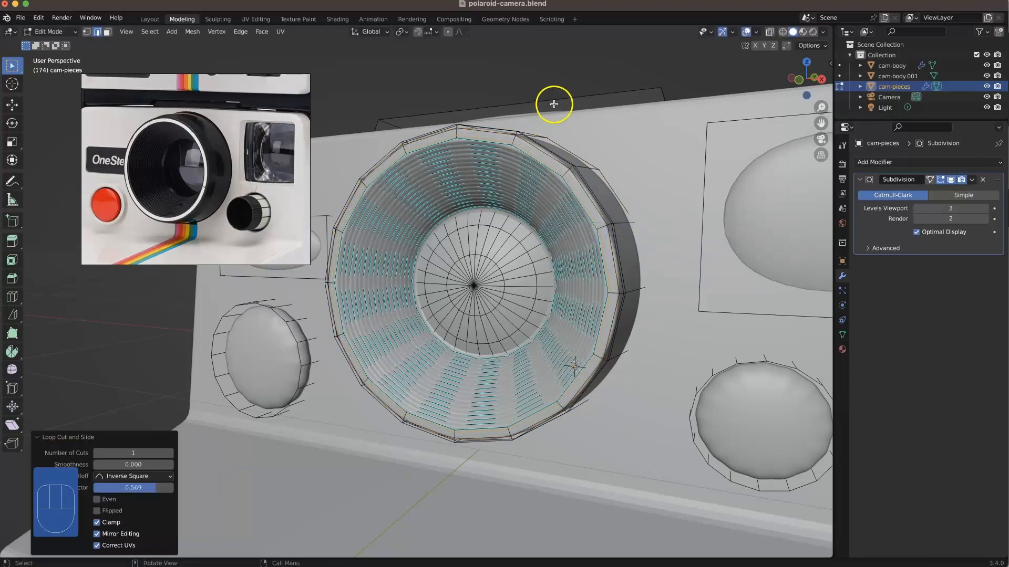
{"action": "key", "text": "super+r"}
{"action": "key", "text": "Tab"}
{"action": "left_click", "coordinate": [536, 72]}
{"action": "middle_click_drag", "start_coordinate": [538, 202], "coordinate": [452, 253], "text": "super"}
{"action": "scroll", "coordinate": [546, 167], "scroll_direction": "down", "scroll_amount": 10}
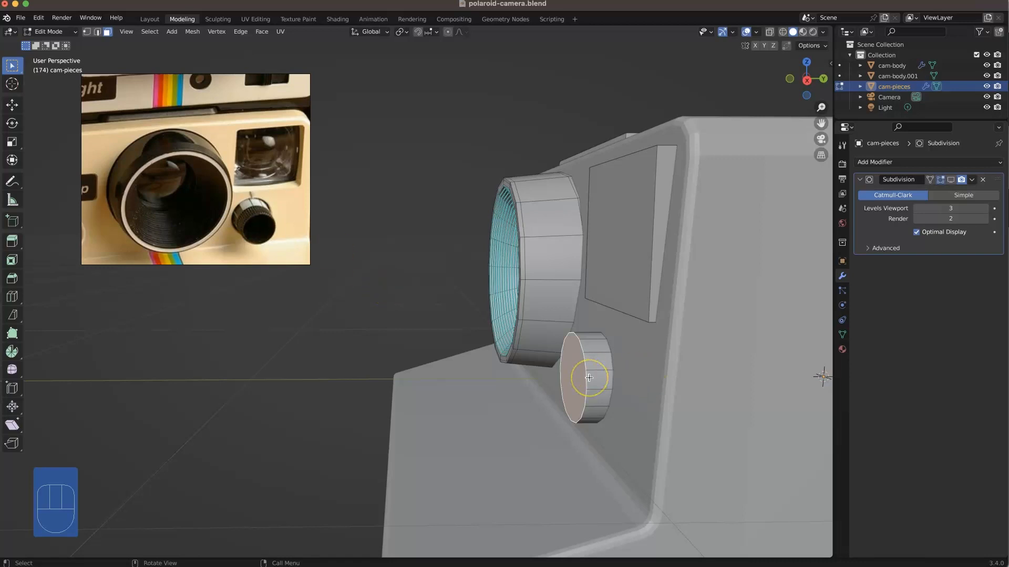
Step: Pull the small knob's front face out about 0.128 m along Y, scale it down to taper the knob, and move it back about 0.014 m
{"action": "key", "text": "g"}
{"action": "left_click", "coordinate": [544, 379]}
{"action": "key", "text": "s"}
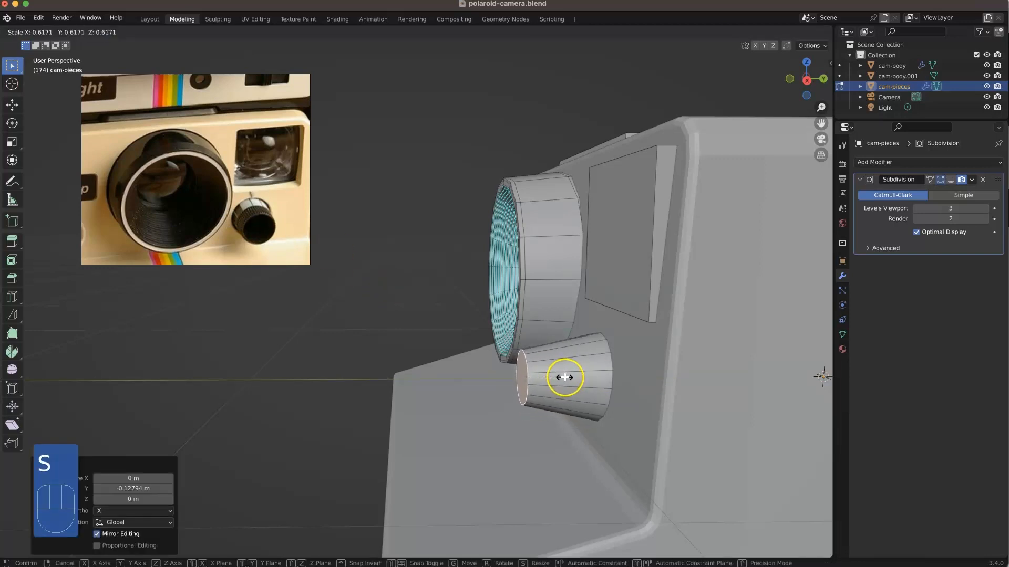
{"action": "left_click", "coordinate": [577, 378]}
{"action": "middle_click_drag", "start_coordinate": [576, 379], "coordinate": [543, 246]}
{"action": "key", "text": "g"}
{"action": "key", "text": "y"}
{"action": "left_click", "coordinate": [618, 461]}
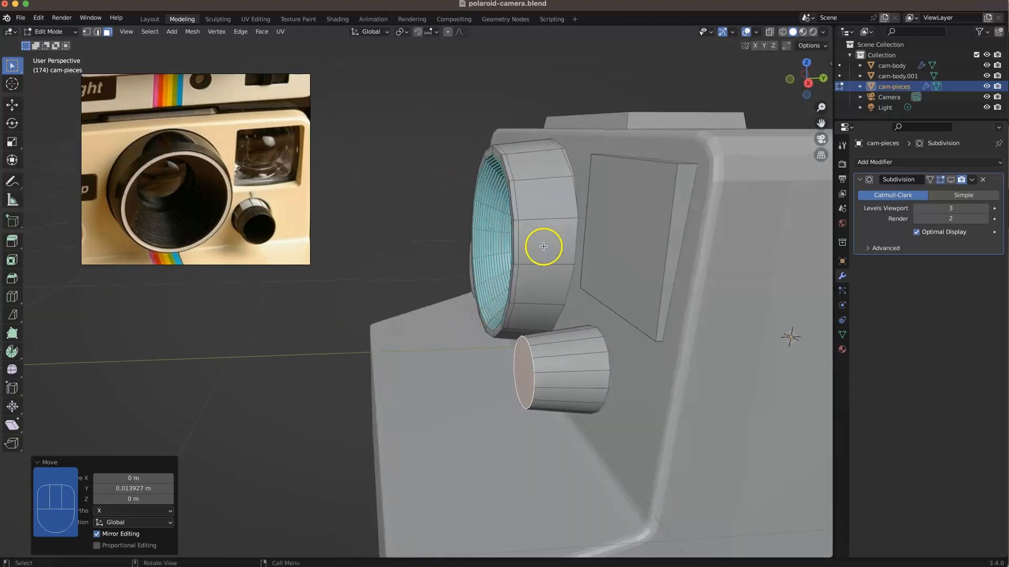
Step: Select the whole linked lens barrel and move it along the Y axis
{"action": "left_click", "coordinate": [544, 246]}
{"action": "key", "text": "l"}
{"action": "mouse_move", "coordinate": [541, 244]}
{"action": "middle_mouse_down"}
{"action": "mouse_move", "coordinate": [565, 245]}
{"action": "mouse_move", "coordinate": [525, 254]}
{"action": "middle_mouse_up"}
{"action": "key", "text": "l"}
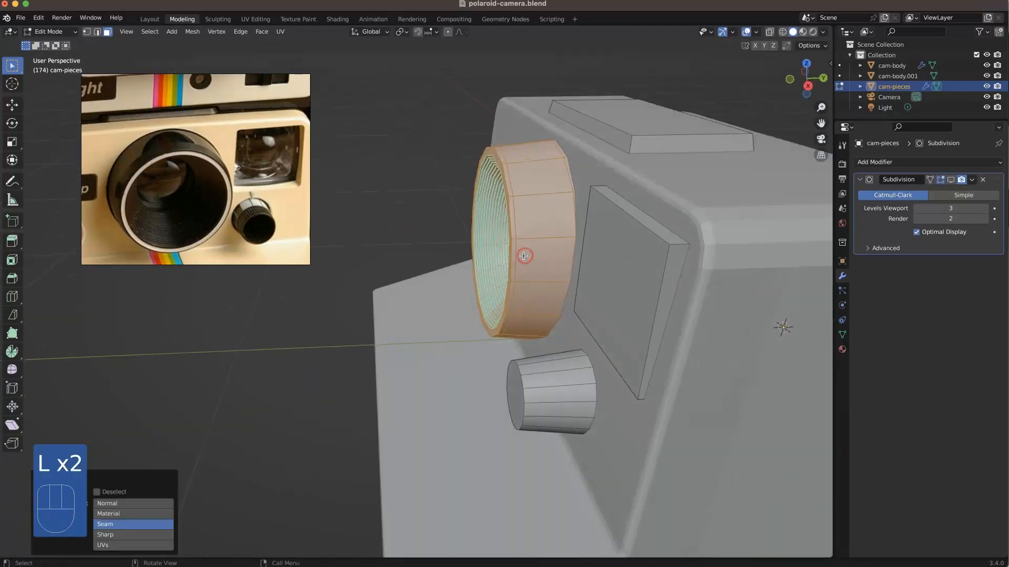
{"action": "key", "text": "g"}
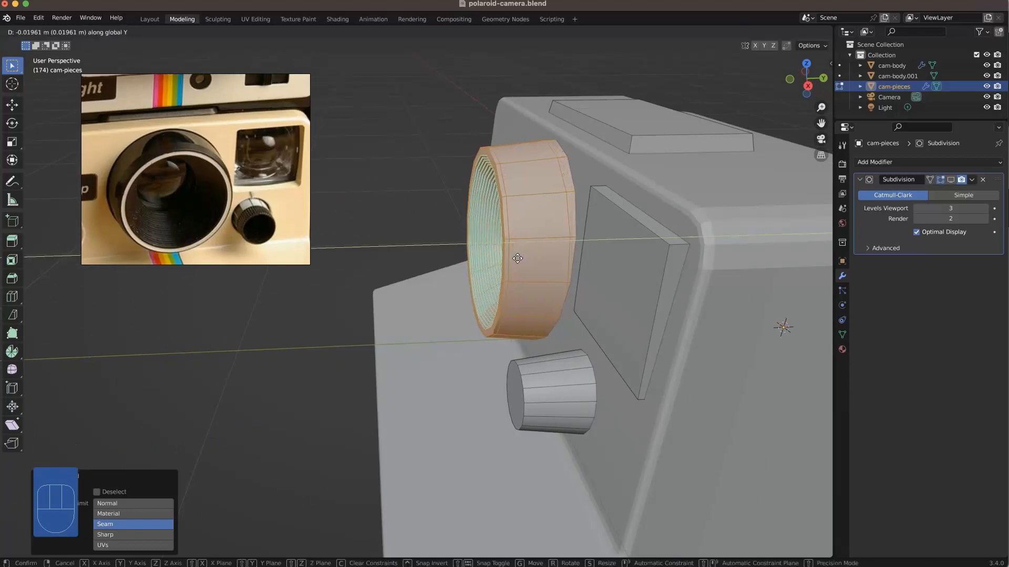
{"action": "left_click", "coordinate": [551, 282]}
Step: Edge-slide the loop near the rear of the lens barrel's outer wall
{"action": "middle_click_drag", "start_coordinate": [551, 281], "coordinate": [373, 158]}
{"action": "key", "text": "2"}
{"action": "left_click", "coordinate": [565, 175], "text": "alt"}
{"action": "right_click", "coordinate": [565, 175]}
{"action": "left_click", "coordinate": [558, 300]}
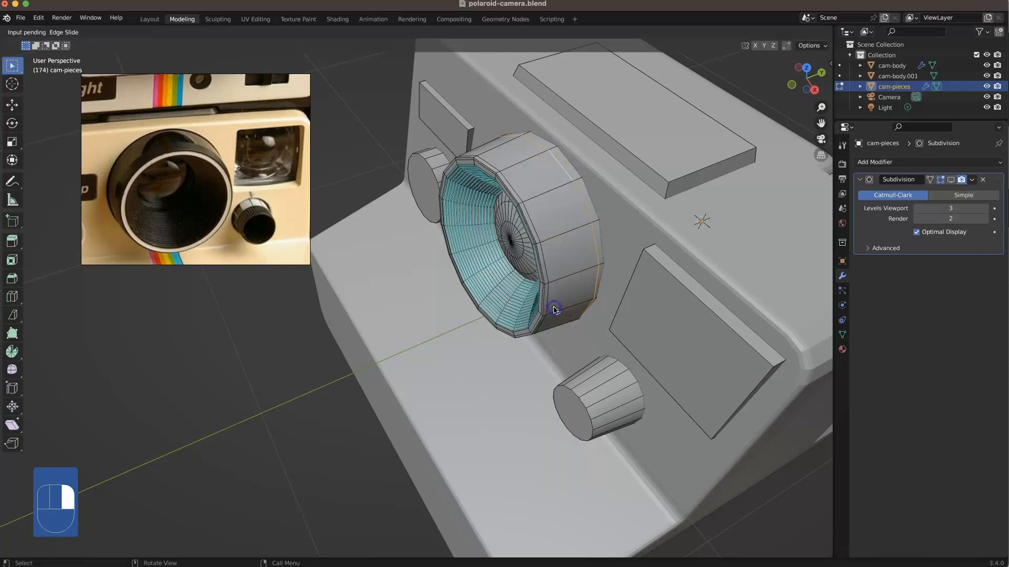
{"action": "right_click", "coordinate": [611, 241]}
{"action": "left_click", "coordinate": [508, 274]}
{"action": "middle_click_drag", "start_coordinate": [508, 273], "coordinate": [512, 224]}
Step: Add a centred edge loop around the small knob and widen it into a narrow band
{"action": "left_click", "coordinate": [556, 334], "text": "alt"}
{"action": "mouse_move", "coordinate": [556, 334]}
{"action": "middle_mouse_down"}
{"action": "mouse_move", "coordinate": [520, 331]}
{"action": "mouse_move", "coordinate": [549, 331]}
{"action": "mouse_move", "coordinate": [581, 288]}
{"action": "mouse_move", "coordinate": [529, 342]}
{"action": "mouse_move", "coordinate": [555, 327]}
{"action": "middle_mouse_up"}
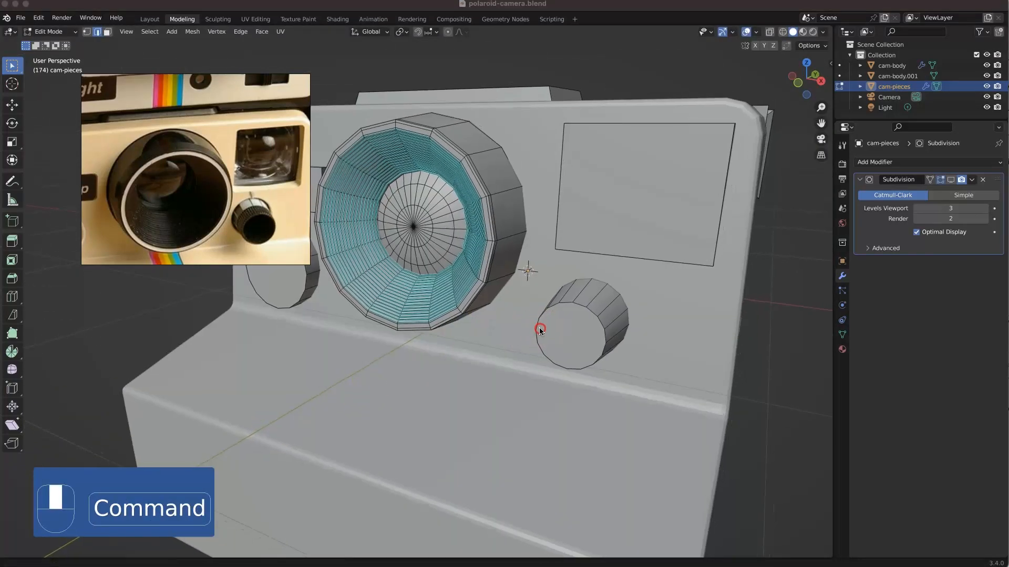
{"action": "key", "text": "super+r"}
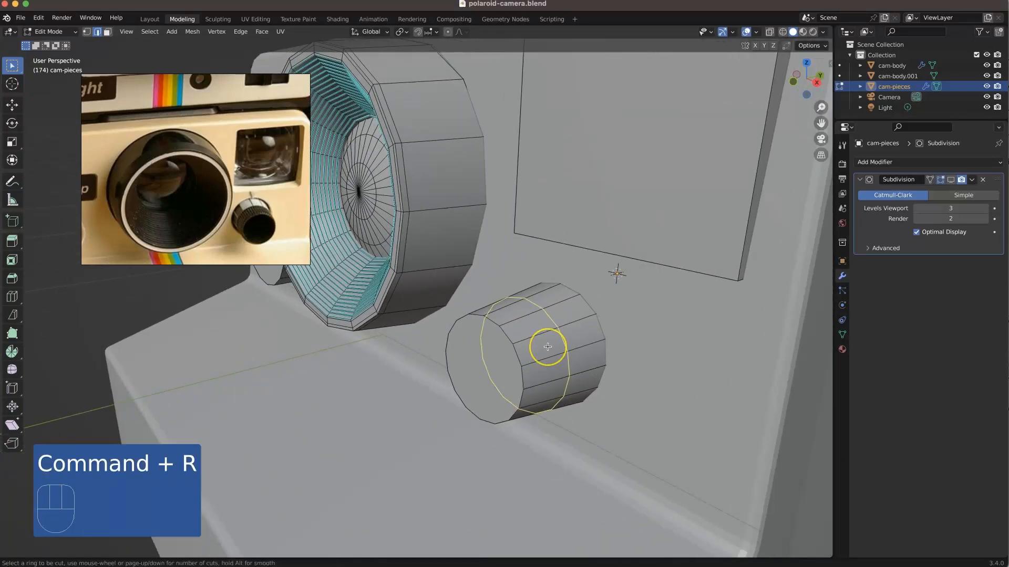
{"action": "left_click", "coordinate": [548, 346]}
{"action": "left_click", "coordinate": [548, 347]}
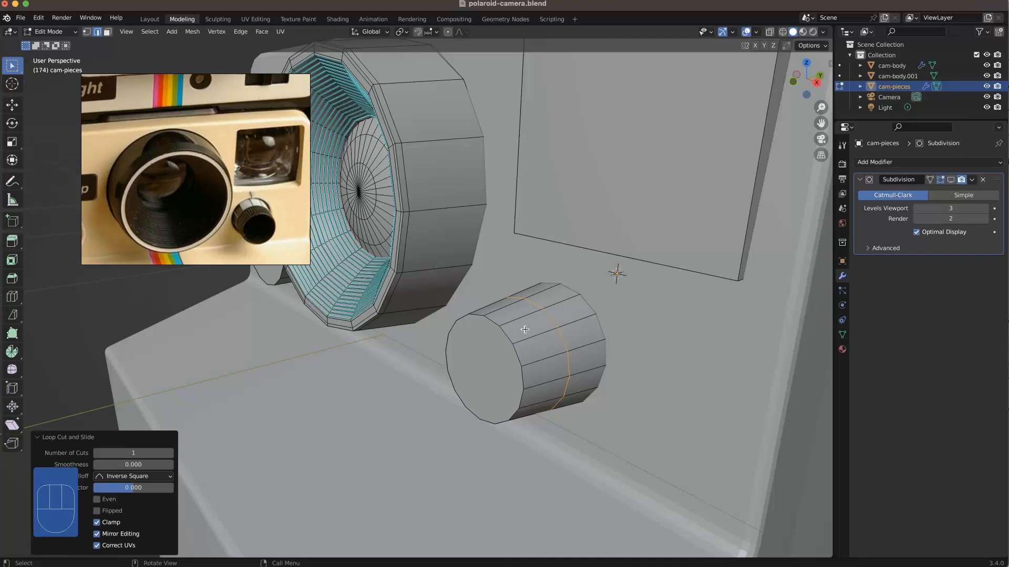
{"action": "left_click", "coordinate": [538, 314]}
{"action": "left_click", "coordinate": [549, 304]}
Step: Scale the ring of side faces on the knob's front half to about 0.962 in X and Z, keeping Y locked
{"action": "key", "text": "3"}
{"action": "left_click", "coordinate": [532, 320]}
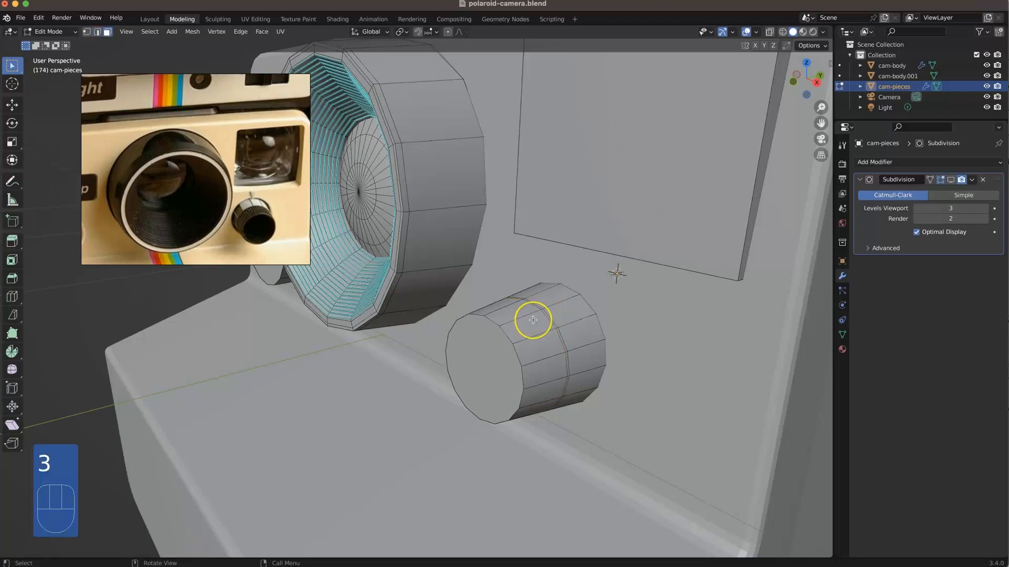
{"action": "left_click", "coordinate": [532, 319], "text": "alt"}
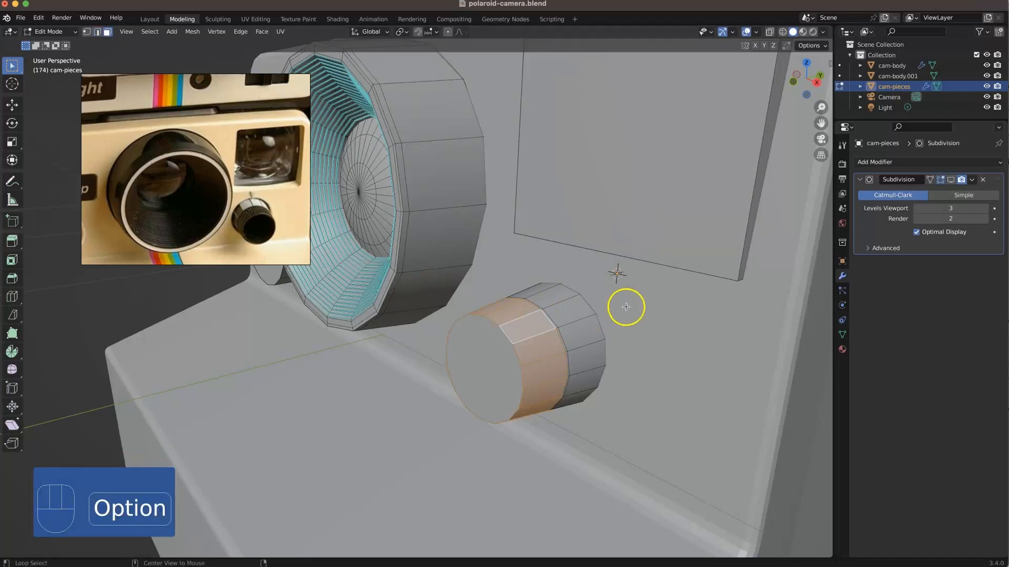
{"action": "key", "text": "s"}
{"action": "key", "text": "shift+y"}
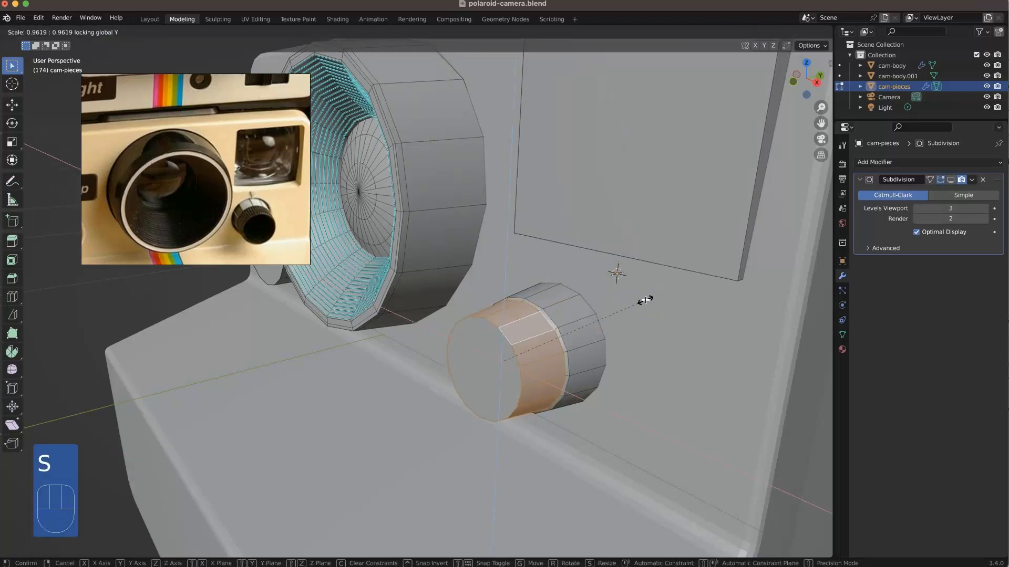
{"action": "left_click", "coordinate": [645, 301]}
{"action": "key", "text": "g"}
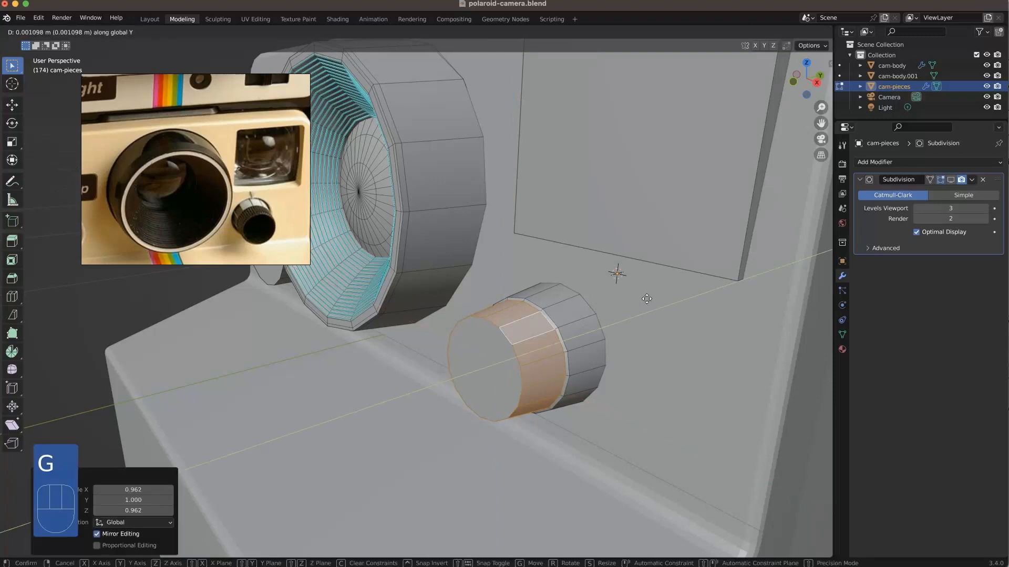
{"action": "left_click", "coordinate": [627, 322]}
Step: Add an edge loop near the rear end of the knob with a slide of about 0.65 and check the pieces in isolation
{"action": "left_click", "coordinate": [602, 278]}
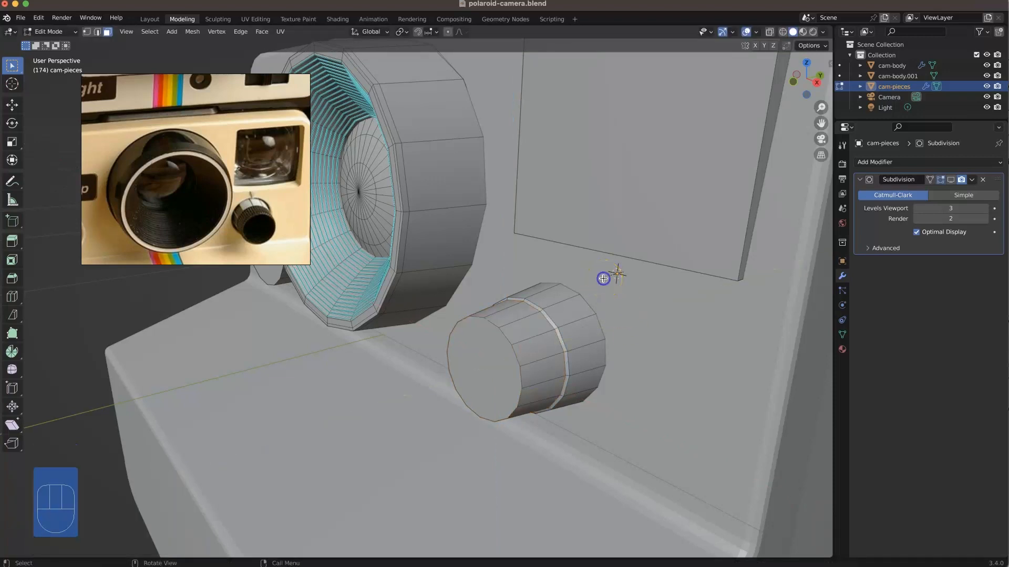
{"action": "key", "text": "super+r"}
{"action": "left_click", "coordinate": [576, 288]}
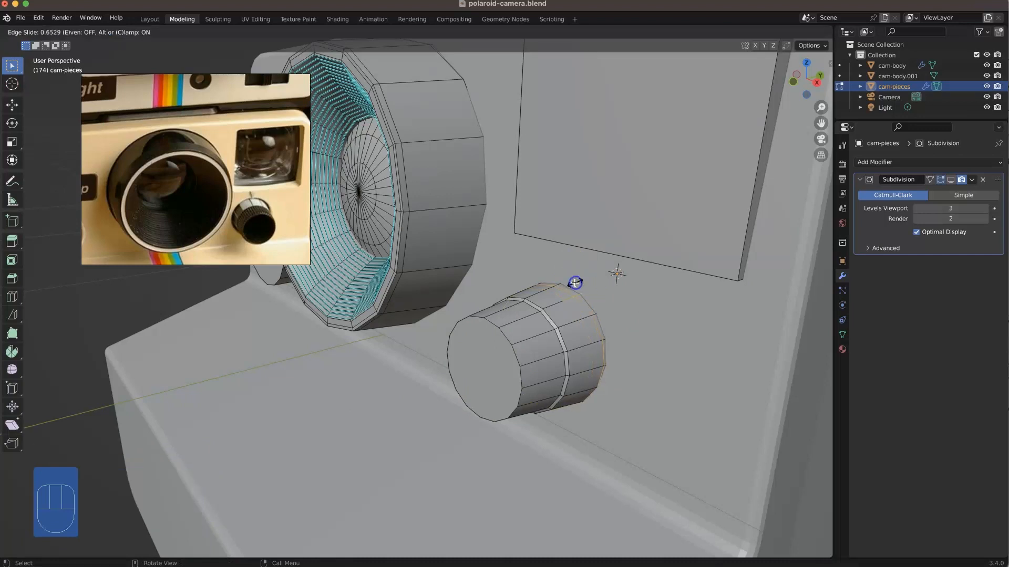
{"action": "left_click", "coordinate": [576, 282]}
{"action": "key", "text": "KP_Divide"}
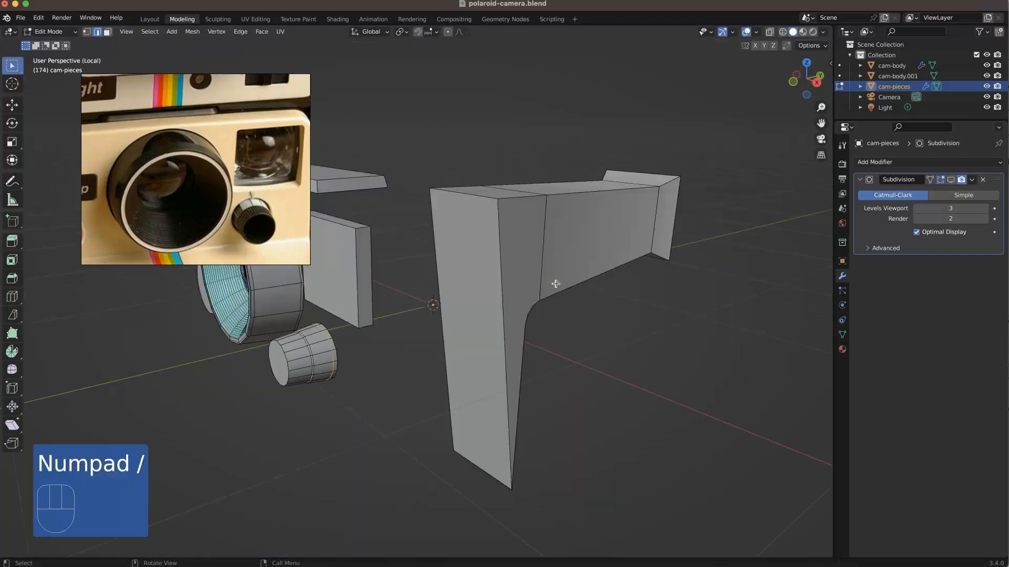
{"action": "key", "text": "KP_Divide"}
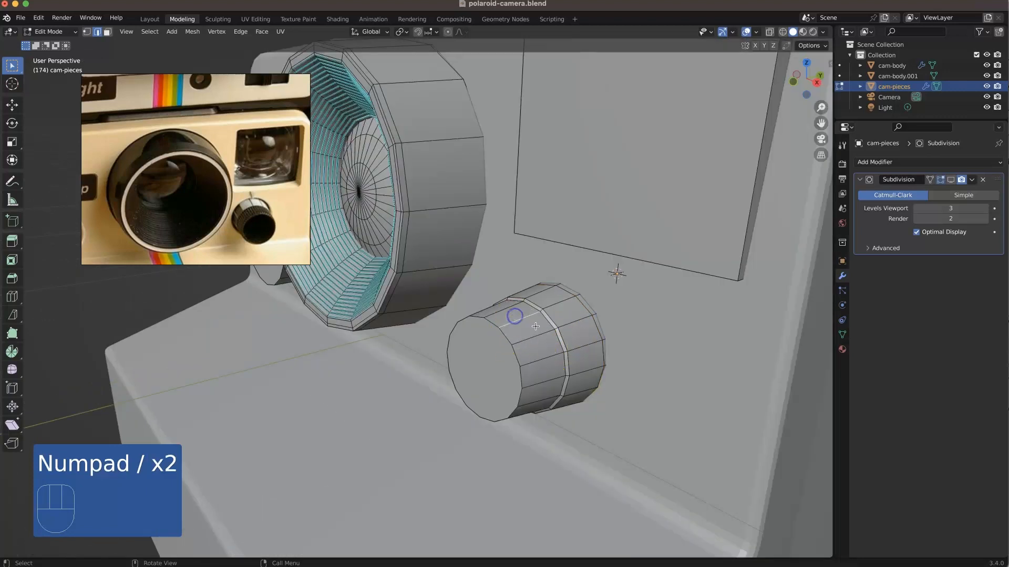
Step: Apply Edge Split to the edge loop at the knob's narrow middle band
{"action": "left_click", "coordinate": [545, 322], "text": "alt"}
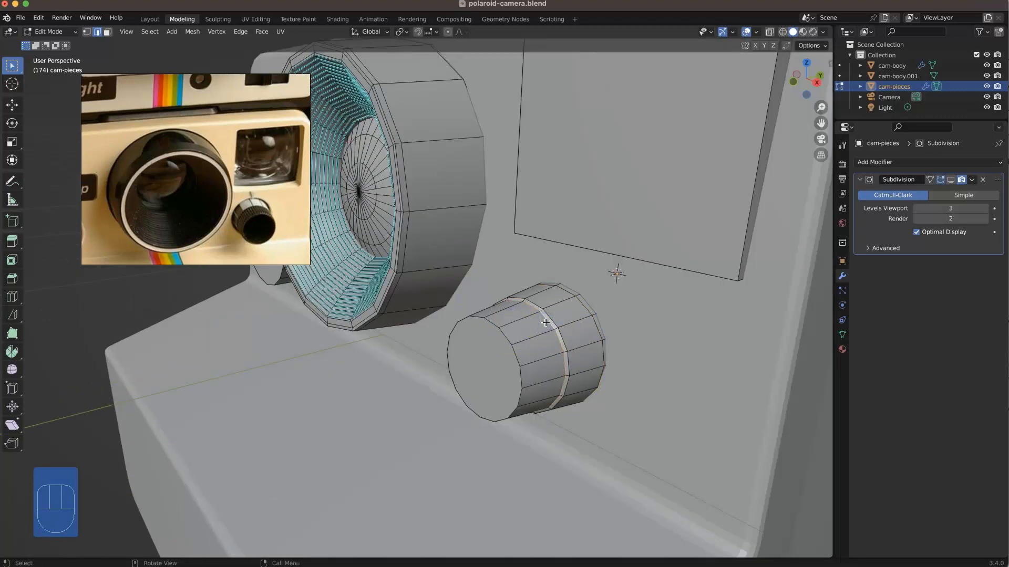
{"action": "right_click", "coordinate": [545, 323]}
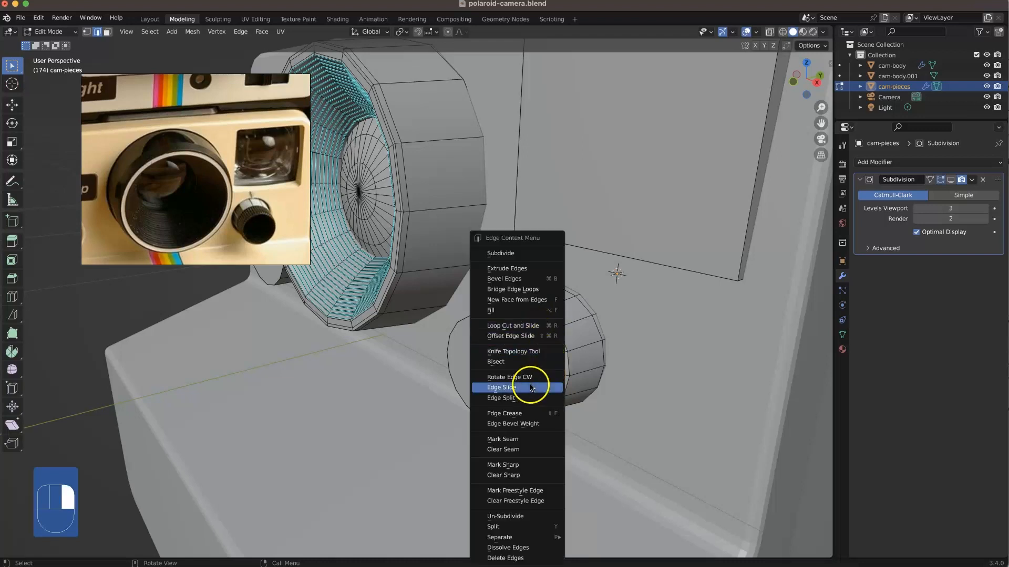
{"action": "left_click", "coordinate": [528, 401]}
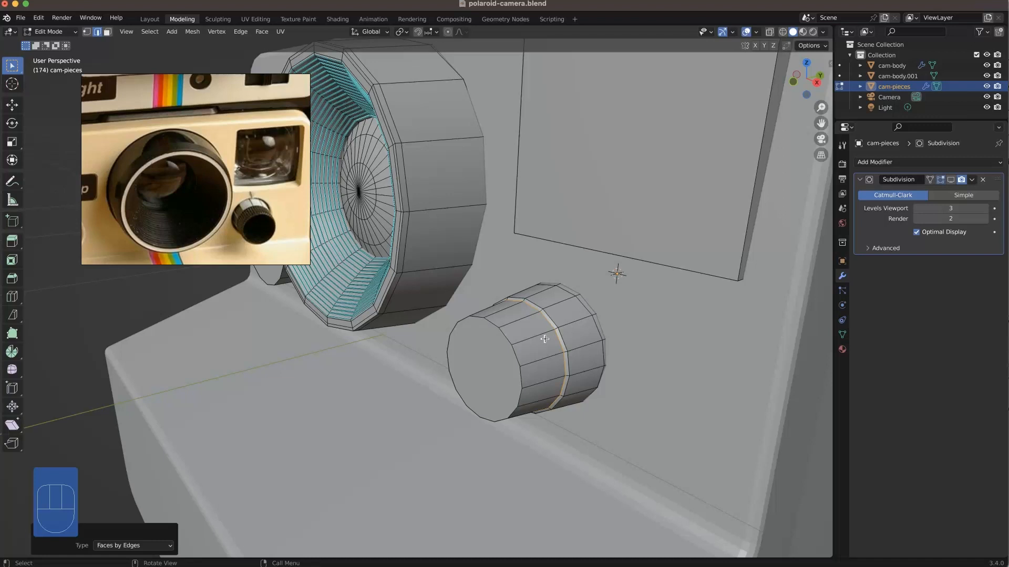
Step: Subdivide the ring of side faces on the knob's front half with one straight cut
{"action": "left_click", "coordinate": [529, 332]}
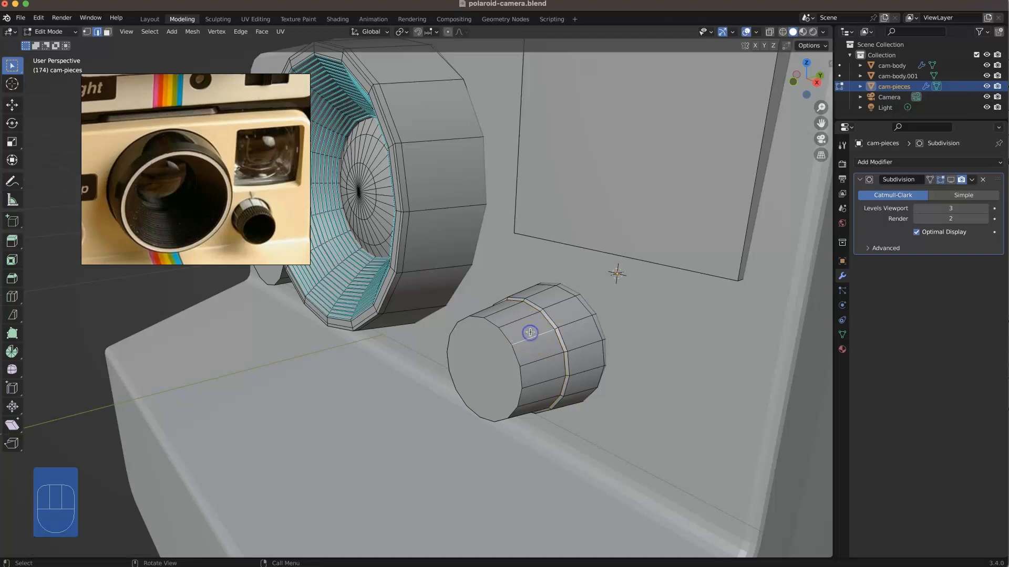
{"action": "key", "text": "3"}
{"action": "left_click", "coordinate": [522, 326], "text": "alt"}
{"action": "right_click", "coordinate": [523, 326]}
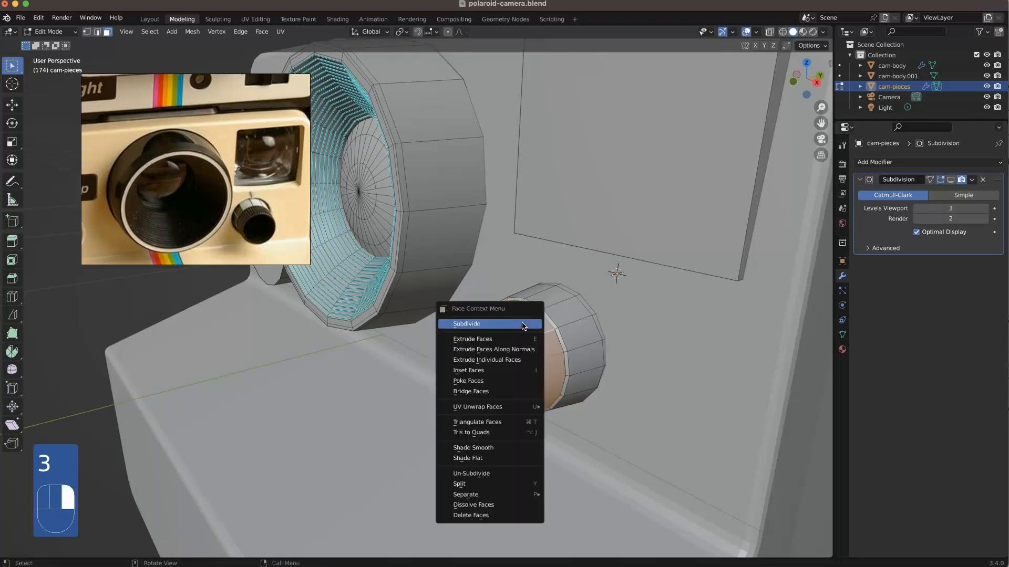
{"action": "left_click", "coordinate": [522, 324]}
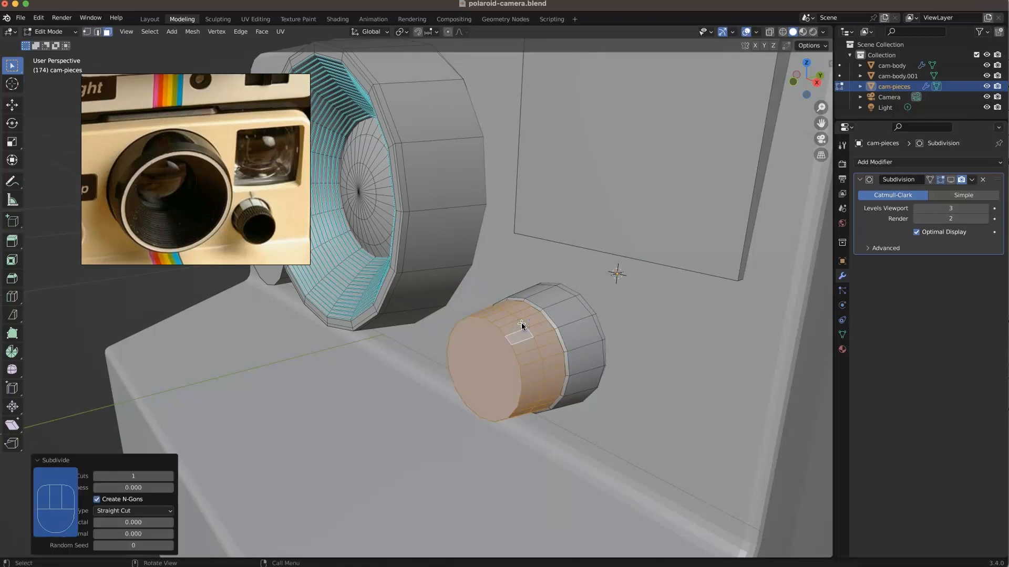
Step: Dissolve the edge loop that runs around the middle of the knob's subdivided front half
{"action": "key", "text": "2"}
{"action": "left_click", "coordinate": [522, 328], "text": "alt"}
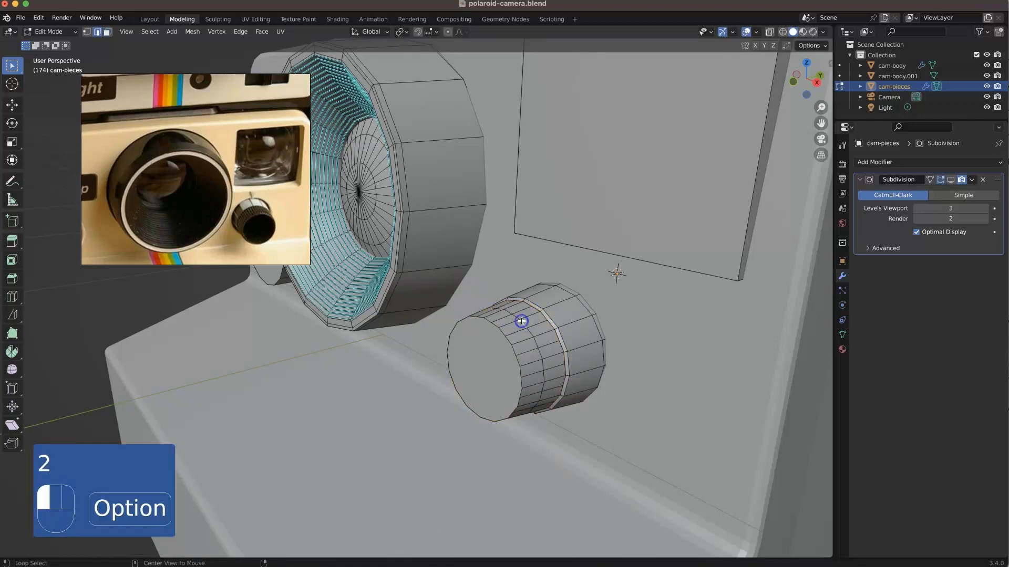
{"action": "right_click", "coordinate": [522, 322]}
{"action": "left_click", "coordinate": [506, 548]}
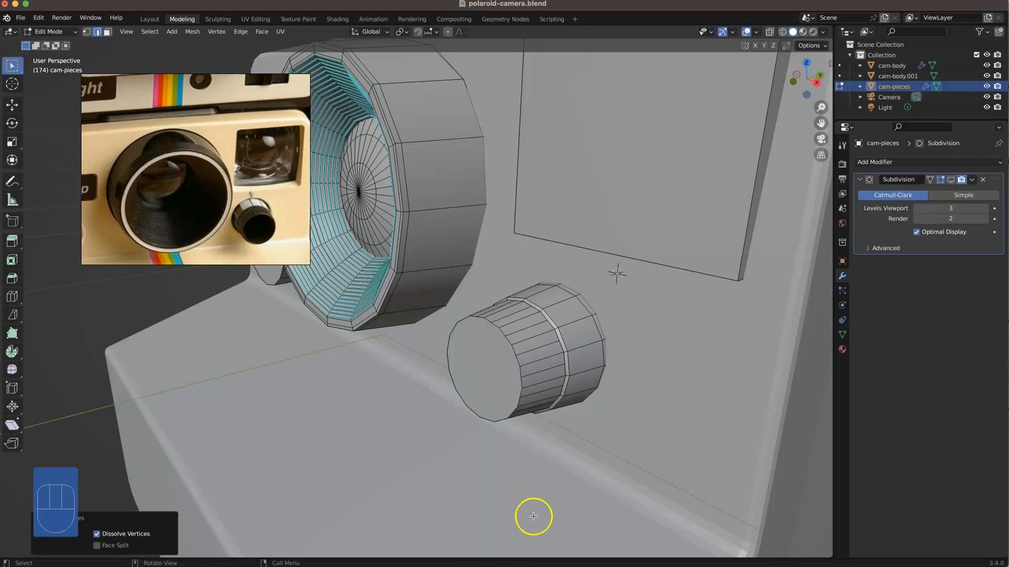
Step: Undo the loop dissolve and the subdivision on the knob's front half
{"action": "key", "text": "super+z"}
{"action": "key", "text": "super+z"}
{"action": "key", "text": "super+z"}
{"action": "key", "text": "super+z"}
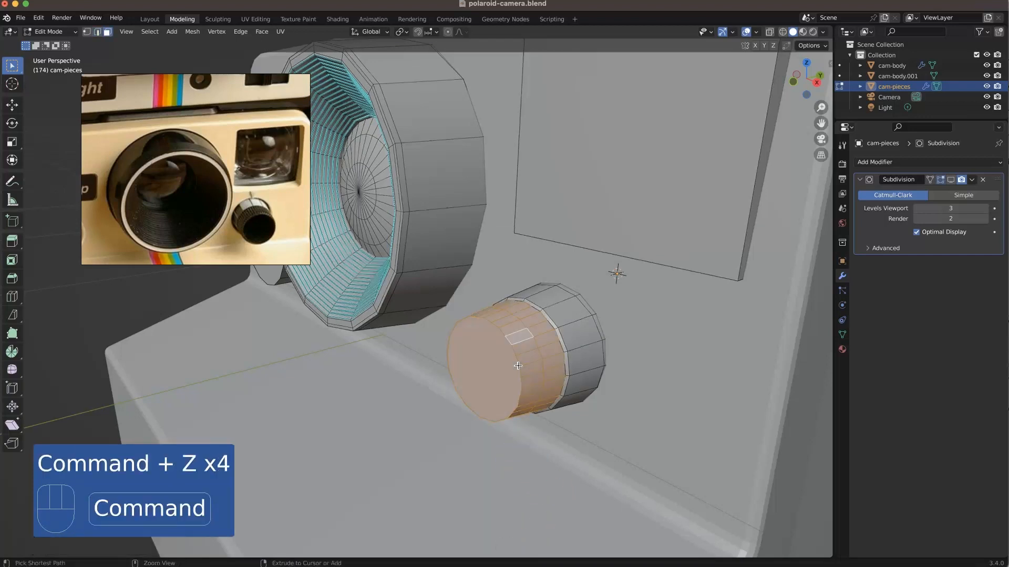
{"action": "key", "text": "super+z"}
Step: Look up the Subdivide command for the selected side faces by searching the commands for "subdi"
{"action": "right_click", "coordinate": [534, 341]}
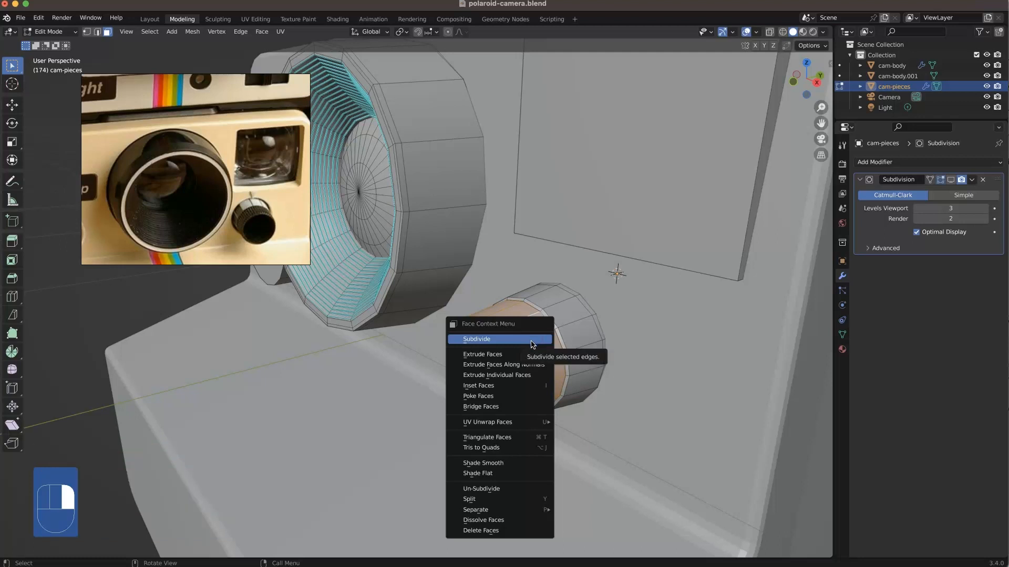
{"action": "left_click", "coordinate": [532, 340]}
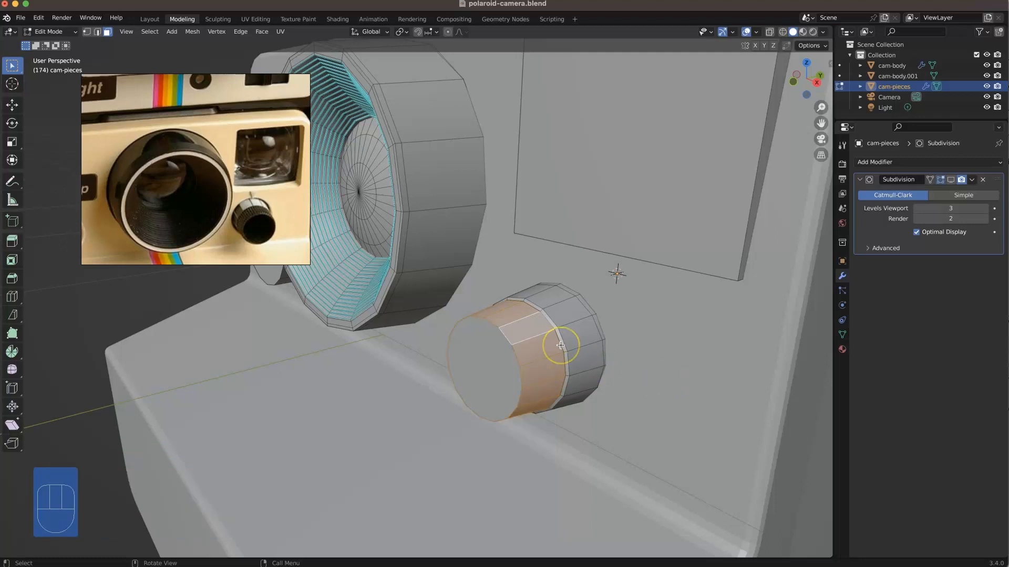
{"action": "key", "text": "F3"}
{"action": "type", "text": "subdi"}
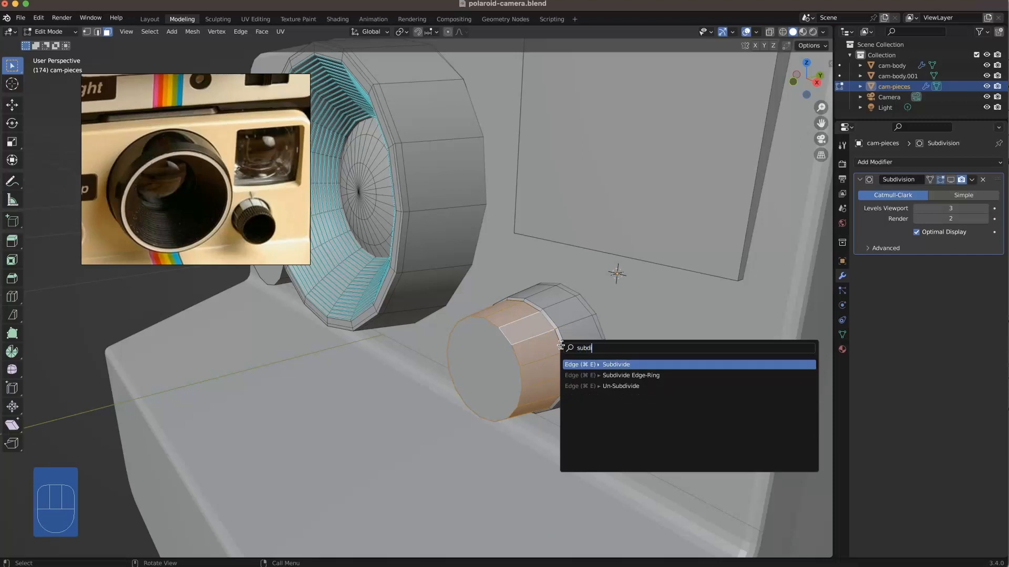
{"action": "left_click", "coordinate": [604, 364]}
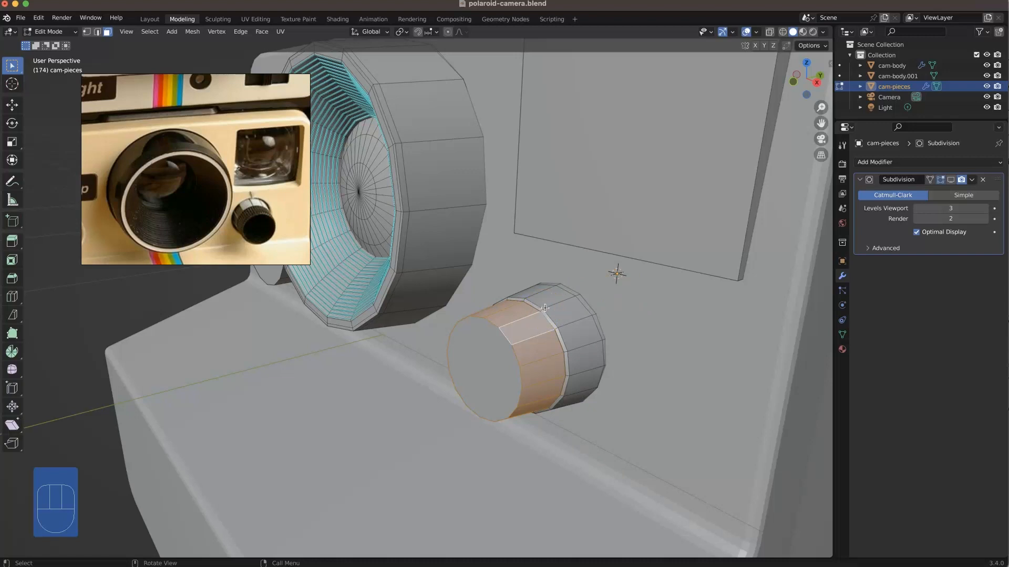
{"action": "left_click", "coordinate": [529, 277]}
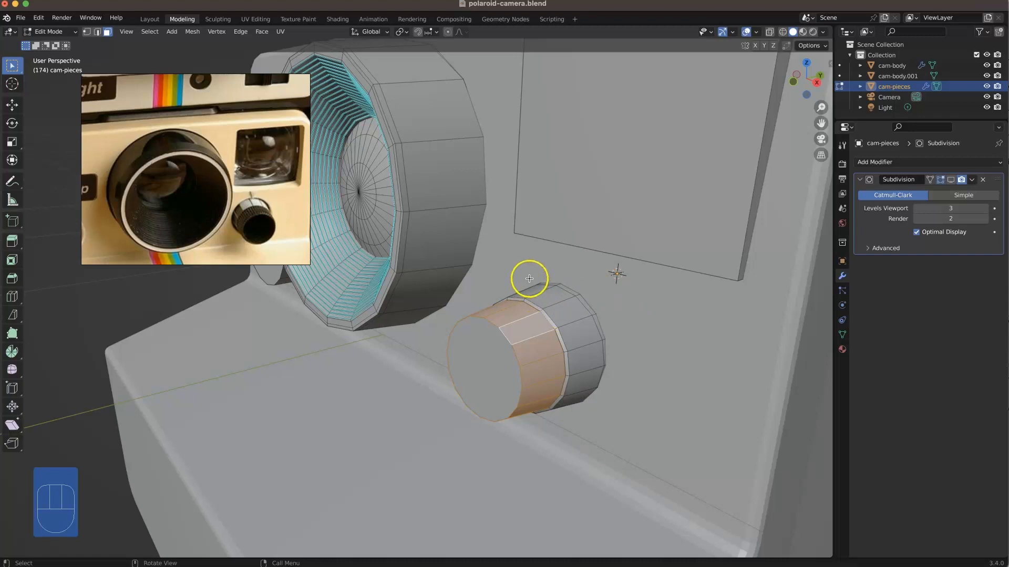
Step: Select the ring of side faces on the knob's front half and subdivide it with one cut
{"action": "left_click", "coordinate": [541, 333], "text": "alt"}
{"action": "right_click", "coordinate": [542, 331]}
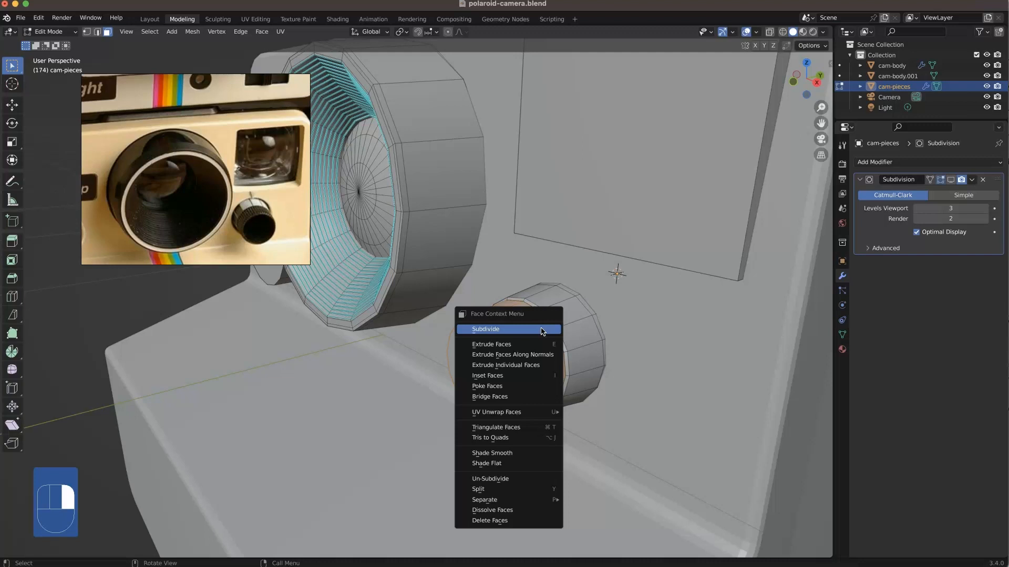
{"action": "left_click", "coordinate": [542, 330]}
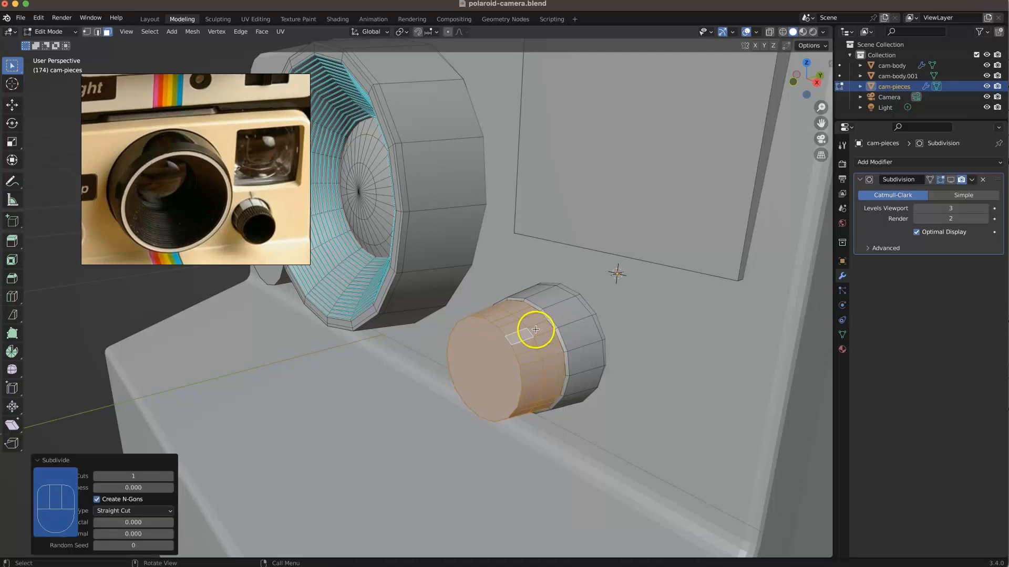
Step: Select the new edge loop circling the knob's front half and dissolve it, keeping the lengthwise edges
{"action": "left_click", "coordinate": [544, 331]}
{"action": "key", "text": "2"}
{"action": "left_click", "coordinate": [530, 327], "text": "alt"}
{"action": "right_click", "coordinate": [504, 320]}
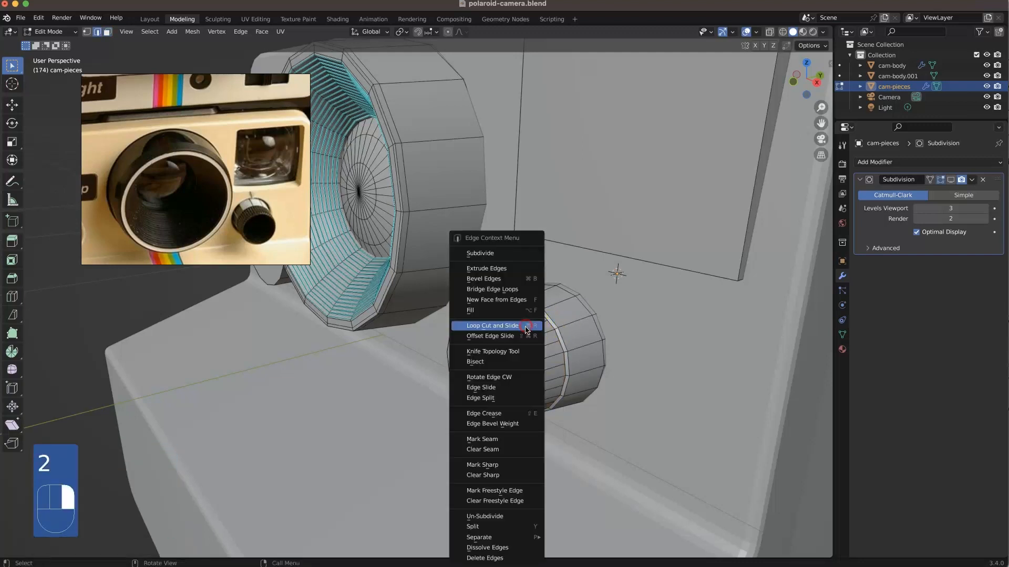
{"action": "left_click", "coordinate": [514, 549]}
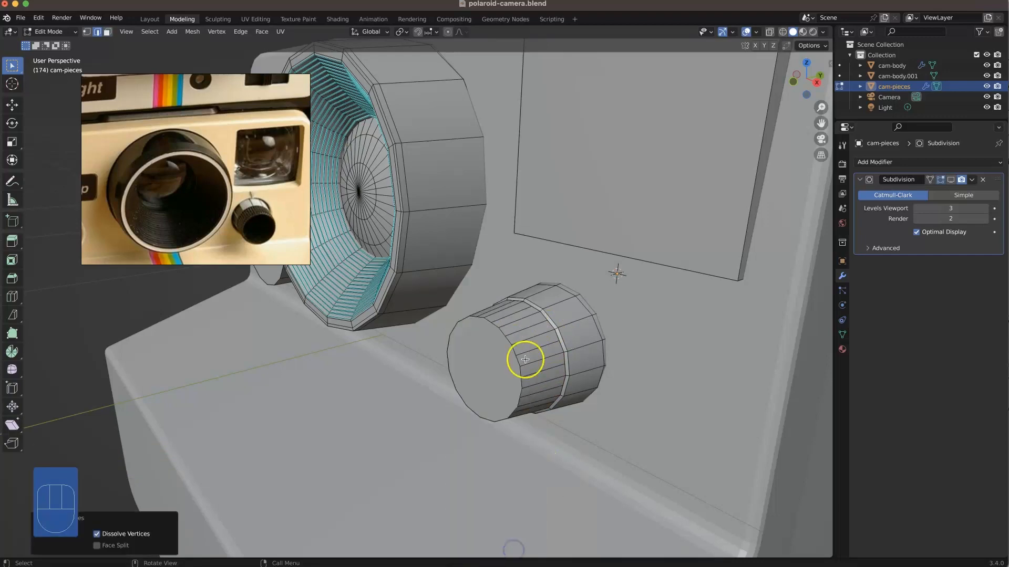
Step: Select each added lengthwise edge around the knob's front half and scale them to about 1.019 in X and Z with Y locked
{"action": "middle_click_drag", "start_coordinate": [513, 333], "coordinate": [529, 333]}
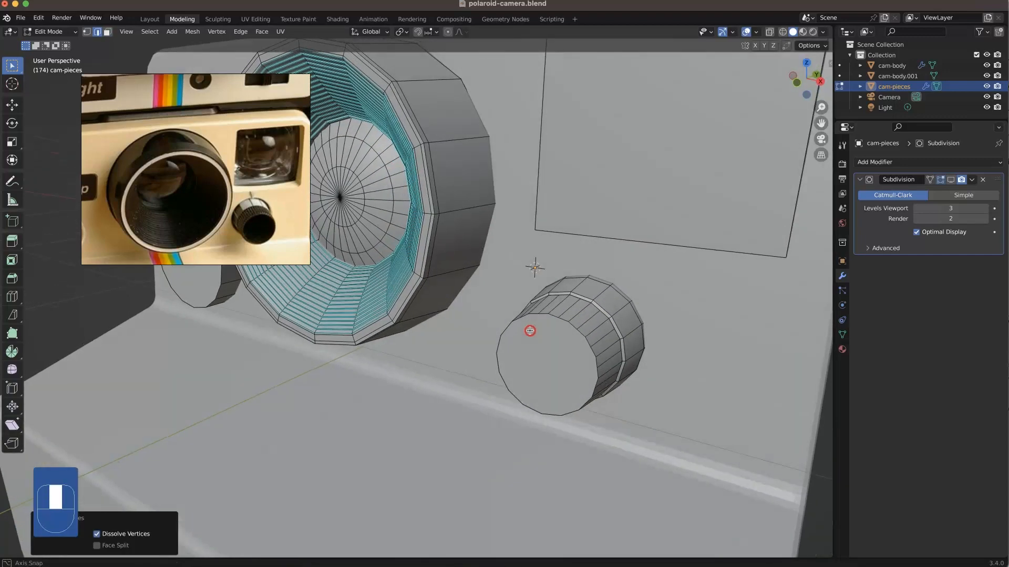
{"action": "scroll", "coordinate": [559, 319], "scroll_direction": "up", "scroll_amount": 3}
{"action": "middle_click_drag", "start_coordinate": [613, 330], "coordinate": [572, 327], "text": "shift"}
{"action": "left_click", "coordinate": [549, 298]}
{"action": "left_click", "coordinate": [567, 322], "text": "shift"}
{"action": "left_click", "coordinate": [584, 349], "text": "shift"}
{"action": "left_click", "coordinate": [593, 381], "text": "shift"}
{"action": "left_click", "coordinate": [502, 301], "text": "shift"}
{"action": "middle_click_drag", "start_coordinate": [502, 301], "coordinate": [536, 304]}
{"action": "left_click", "coordinate": [476, 319], "text": "shift"}
{"action": "left_click", "coordinate": [452, 343], "text": "shift"}
{"action": "mouse_move", "coordinate": [439, 374]}
{"action": "middle_mouse_down"}
{"action": "mouse_move", "coordinate": [469, 372]}
{"action": "mouse_move", "coordinate": [446, 387]}
{"action": "middle_mouse_up"}
{"action": "left_click", "coordinate": [446, 387], "text": "shift"}
{"action": "left_click", "coordinate": [464, 413], "text": "shift"}
{"action": "left_click", "coordinate": [516, 459], "text": "shift"}
{"action": "left_click", "coordinate": [536, 468], "text": "shift"}
{"action": "middle_click_drag", "start_coordinate": [535, 468], "coordinate": [549, 468]}
{"action": "left_click", "coordinate": [613, 424], "text": "shift"}
{"action": "mouse_move", "coordinate": [625, 387]}
{"action": "middle_mouse_down"}
{"action": "mouse_move", "coordinate": [597, 408]}
{"action": "mouse_move", "coordinate": [624, 393]}
{"action": "middle_mouse_up"}
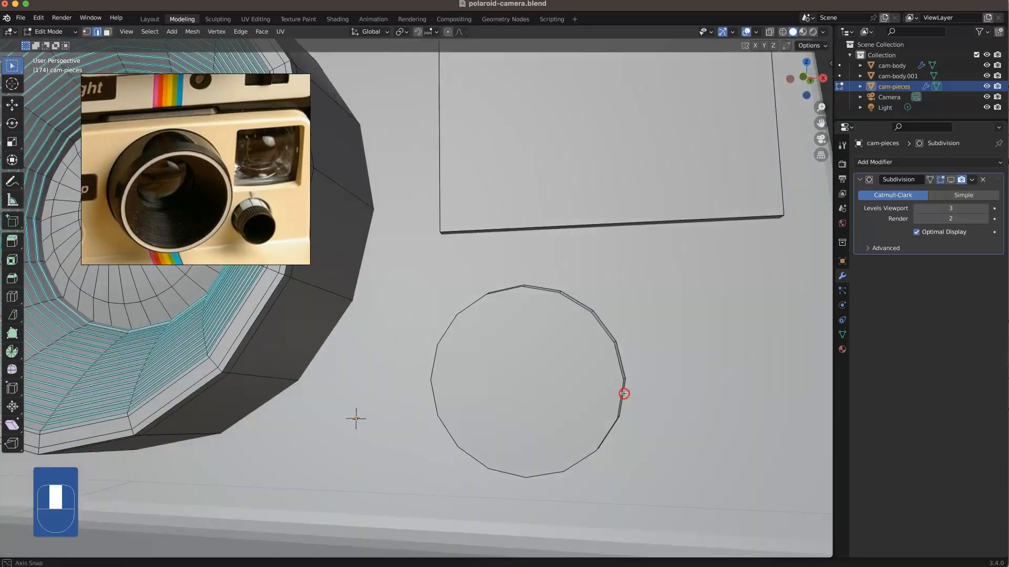
{"action": "key", "text": "KP_1"}
{"action": "scroll", "coordinate": [450, 309], "scroll_direction": "up", "scroll_amount": 5}
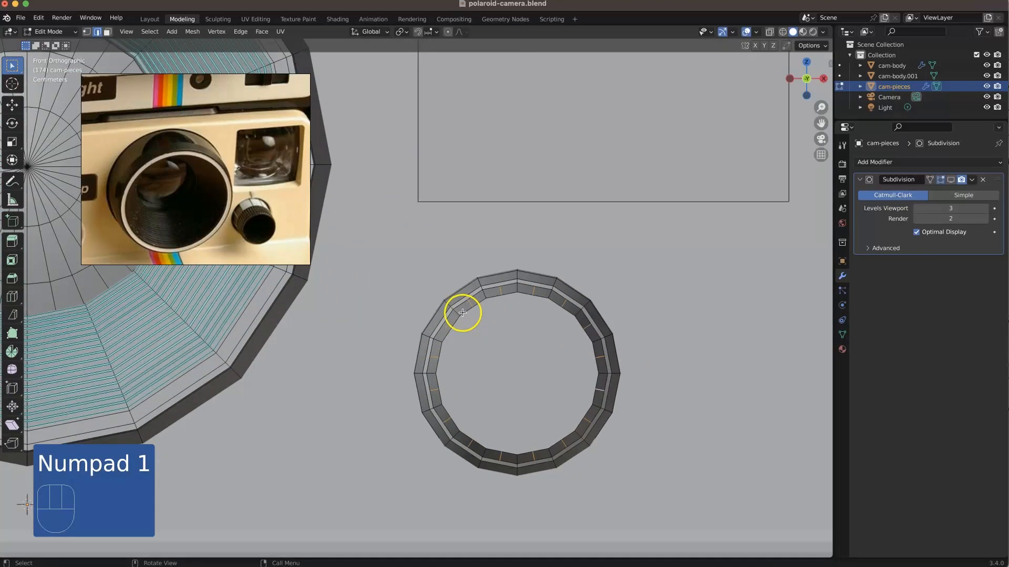
{"action": "key", "text": "s"}
{"action": "key", "text": "shift+y"}
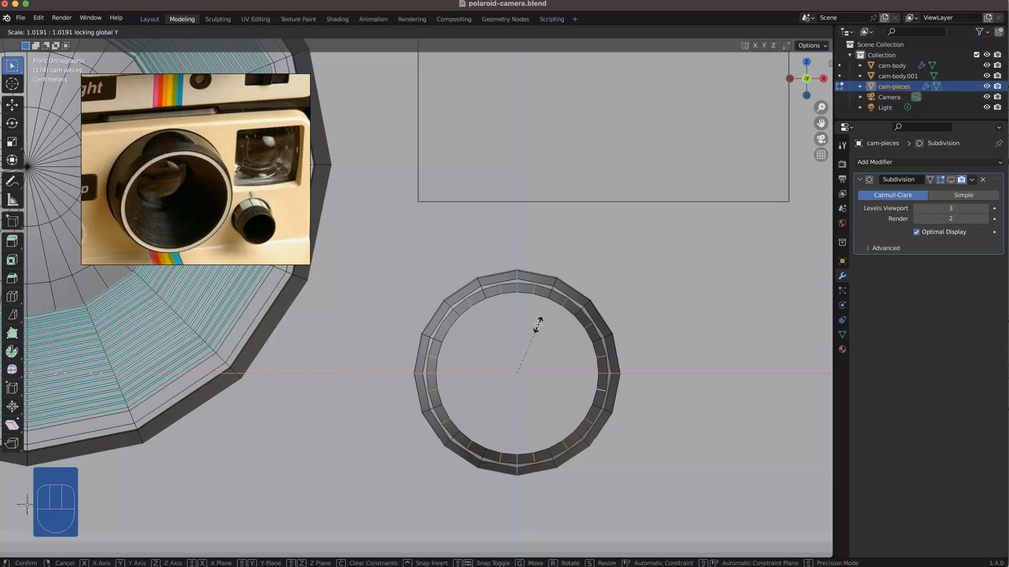
{"action": "left_click", "coordinate": [538, 325]}
Step: Add the remaining lengthwise edges of the knob's front half to the selection and bevel them all about 0.0045 m wide with one segment
{"action": "mouse_move", "coordinate": [547, 310]}
{"action": "middle_mouse_down"}
{"action": "mouse_move", "coordinate": [527, 311]}
{"action": "mouse_move", "coordinate": [560, 320]}
{"action": "middle_mouse_up"}
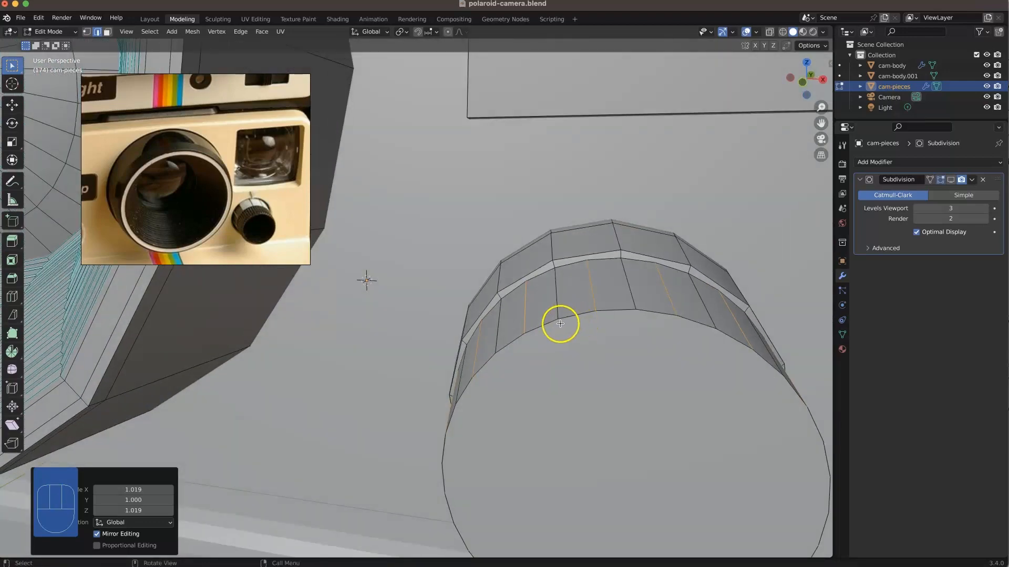
{"action": "left_click", "coordinate": [554, 297], "text": "shift"}
{"action": "left_click", "coordinate": [626, 285], "text": "shift"}
{"action": "left_click", "coordinate": [696, 294], "text": "shift"}
{"action": "left_click", "coordinate": [501, 328], "text": "shift"}
{"action": "scroll", "coordinate": [538, 348], "scroll_direction": "down", "scroll_amount": 6}
{"action": "middle_click_drag", "start_coordinate": [541, 348], "coordinate": [507, 340]}
{"action": "left_click", "coordinate": [525, 314], "text": "shift"}
{"action": "left_click", "coordinate": [537, 338], "text": "shift"}
{"action": "left_click", "coordinate": [537, 361], "text": "shift"}
{"action": "middle_click_drag", "start_coordinate": [523, 401], "coordinate": [525, 360]}
{"action": "left_click", "coordinate": [509, 383], "text": "shift"}
{"action": "left_click", "coordinate": [486, 399], "text": "shift"}
{"action": "middle_click_drag", "start_coordinate": [462, 401], "coordinate": [449, 376]}
{"action": "left_click", "coordinate": [450, 377], "text": "shift"}
{"action": "middle_click_drag", "start_coordinate": [429, 342], "coordinate": [450, 365]}
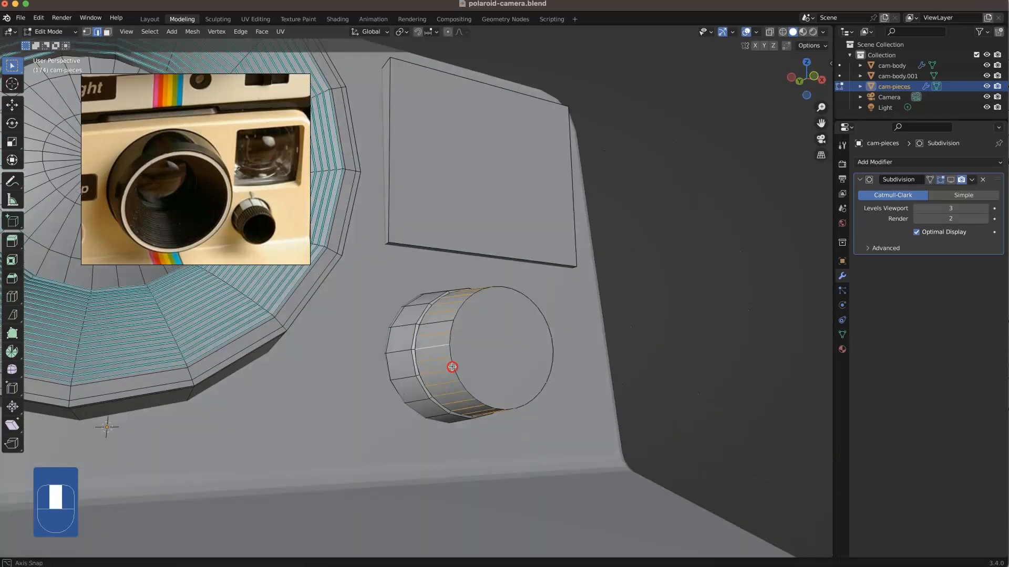
{"action": "left_click", "coordinate": [434, 323], "text": "shift"}
{"action": "middle_click_drag", "start_coordinate": [435, 322], "coordinate": [443, 313]}
{"action": "key", "text": "super+b"}
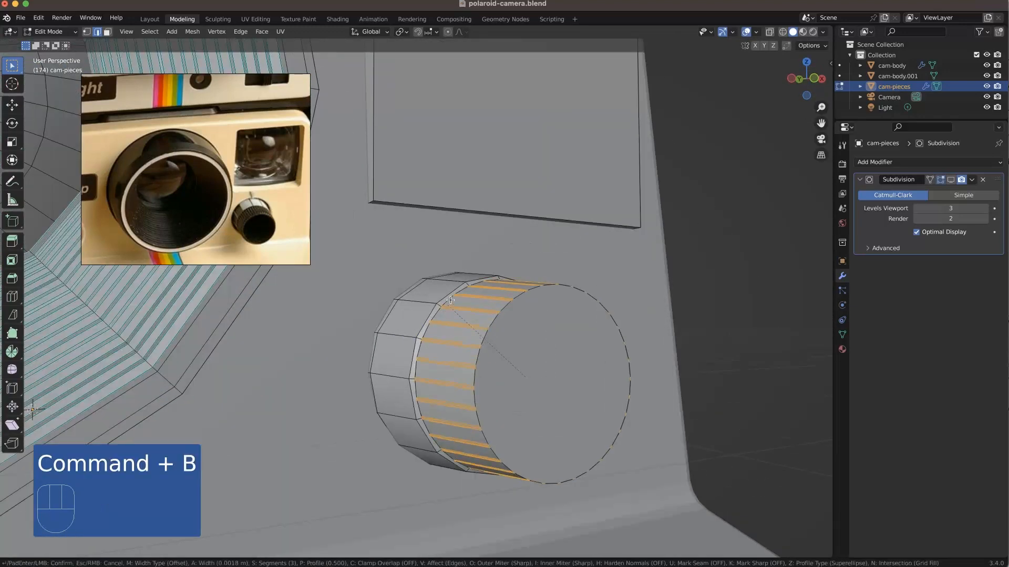
{"action": "scroll", "coordinate": [447, 307], "scroll_direction": "down", "scroll_amount": 2}
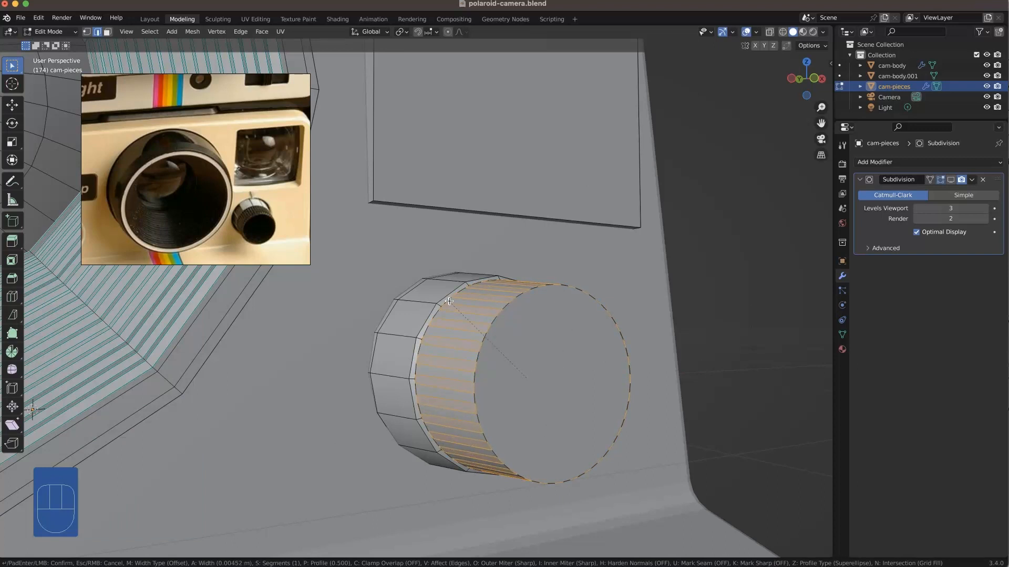
{"action": "left_click", "coordinate": [450, 301]}
{"action": "left_click", "coordinate": [411, 262]}
Step: Select the full ring of lengthwise edges on the knob's front half and bevel it about 0.0013 m with one segment
{"action": "middle_click_drag", "start_coordinate": [436, 309], "coordinate": [383, 345]}
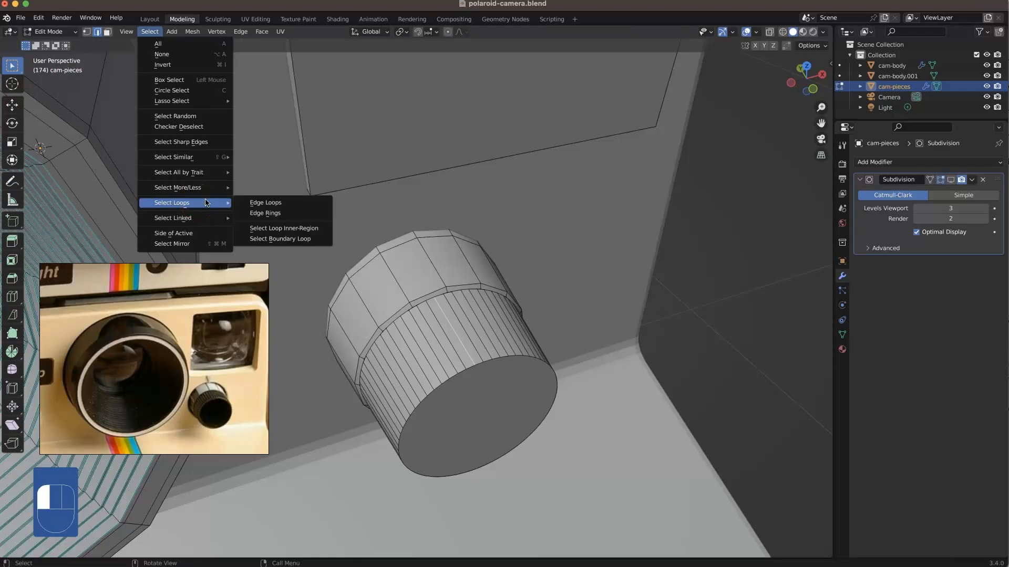
{"action": "left_click", "coordinate": [266, 212]}
{"action": "key", "text": "KP_Decimal"}
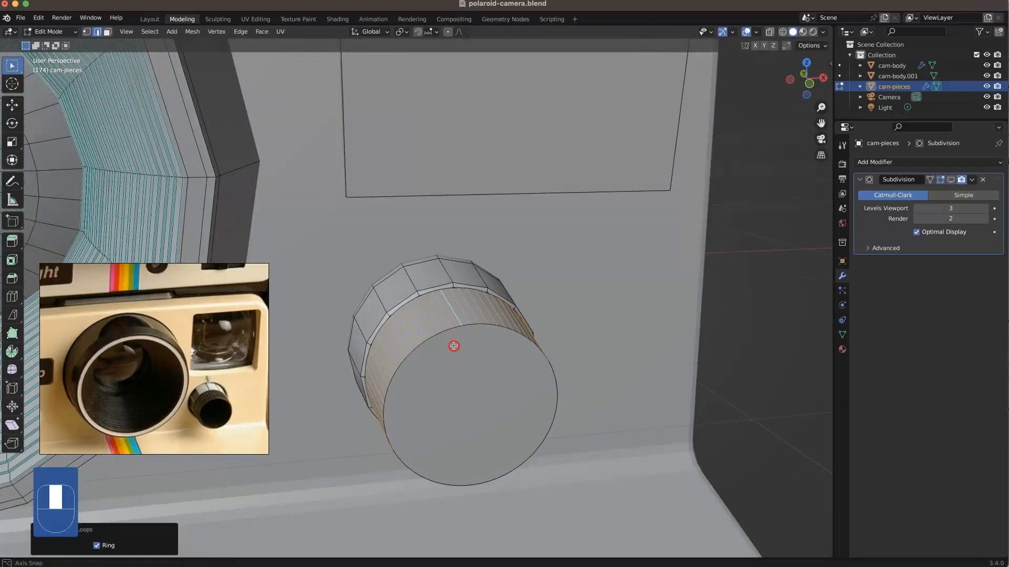
{"action": "middle_click_drag", "start_coordinate": [452, 312], "coordinate": [487, 315]}
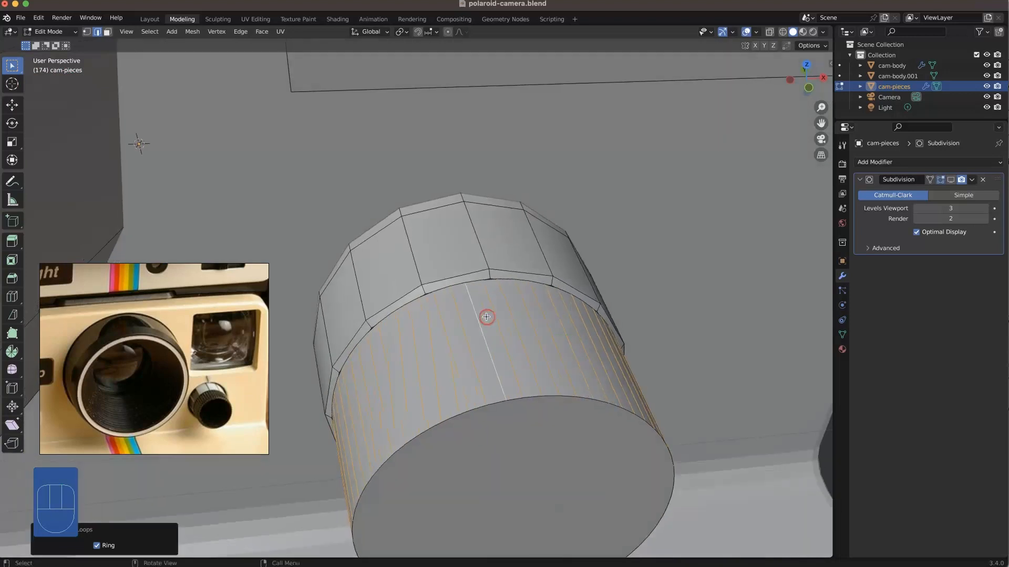
{"action": "key", "text": "super+b"}
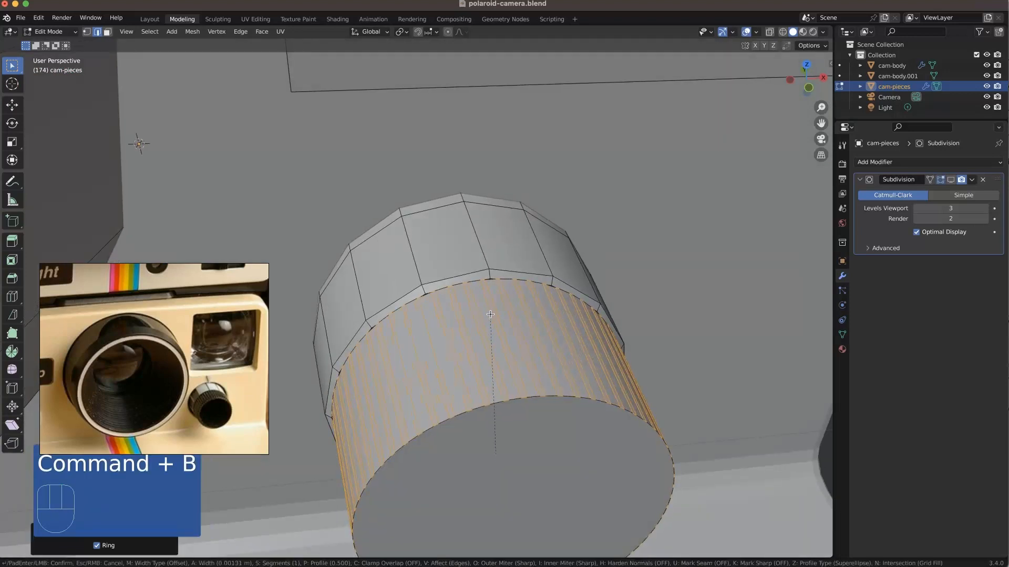
{"action": "left_click", "coordinate": [490, 314]}
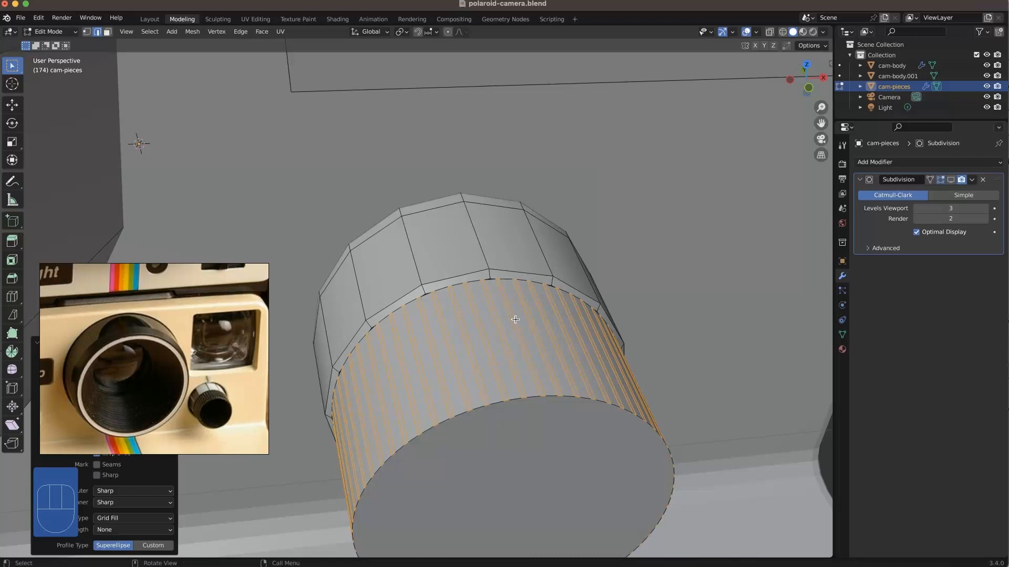
Step: Select every wide lengthwise face strip around the knob's front half, skipping the narrow ones, and inset them about 0.0013 m
{"action": "left_click", "coordinate": [477, 348]}
{"action": "key", "text": "3"}
{"action": "left_click", "coordinate": [476, 347]}
{"action": "left_click", "coordinate": [461, 354], "text": "shift"}
{"action": "left_click", "coordinate": [443, 363], "text": "shift"}
{"action": "left_click", "coordinate": [420, 371], "text": "shift"}
{"action": "left_click", "coordinate": [406, 380], "text": "shift"}
{"action": "left_click", "coordinate": [394, 387], "text": "shift"}
{"action": "left_click", "coordinate": [376, 401], "text": "shift"}
{"action": "left_click", "coordinate": [366, 473], "text": "shift"}
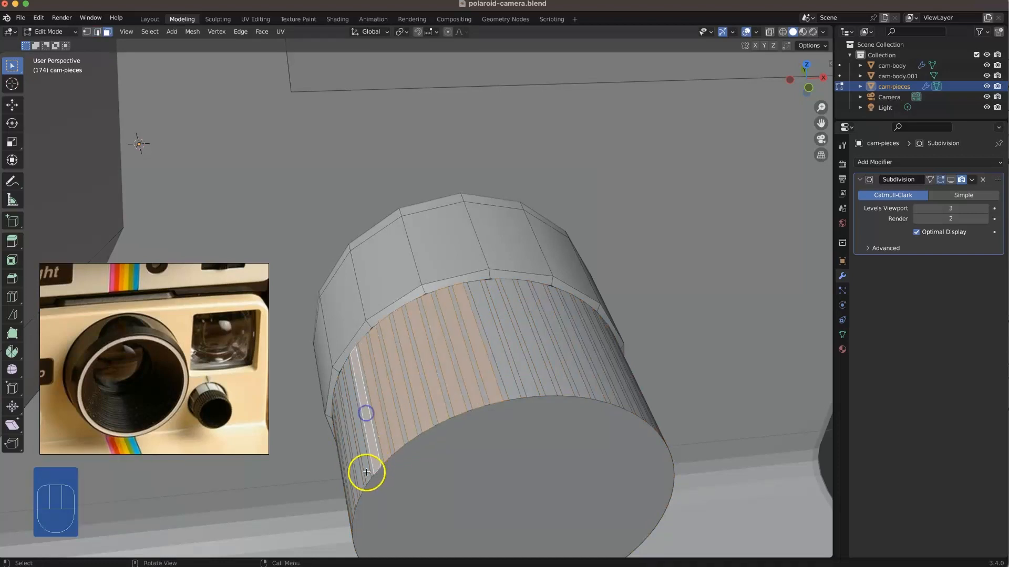
{"action": "middle_click_drag", "start_coordinate": [366, 472], "coordinate": [410, 412]}
{"action": "left_click", "coordinate": [408, 432], "text": "shift"}
{"action": "left_click", "coordinate": [402, 453], "text": "shift"}
{"action": "left_click", "coordinate": [396, 474], "text": "shift"}
{"action": "left_click", "coordinate": [392, 503], "text": "shift"}
{"action": "left_click", "coordinate": [387, 522], "text": "shift"}
{"action": "left_click", "coordinate": [383, 542], "text": "shift"}
{"action": "middle_click_drag", "start_coordinate": [390, 519], "coordinate": [393, 481]}
{"action": "mouse_move", "coordinate": [393, 481]}
{"action": "middle_mouse_down", "text": "shift"}
{"action": "mouse_move", "coordinate": [398, 464]}
{"action": "mouse_move", "coordinate": [379, 480]}
{"action": "middle_mouse_up", "text": "shift"}
{"action": "left_click", "coordinate": [458, 278], "text": "shift"}
{"action": "left_click", "coordinate": [462, 297], "text": "shift"}
{"action": "left_click", "coordinate": [469, 328], "text": "shift"}
{"action": "left_click", "coordinate": [476, 348], "text": "shift"}
{"action": "left_click", "coordinate": [479, 364], "text": "shift"}
{"action": "left_click", "coordinate": [487, 377], "text": "shift"}
{"action": "left_click", "coordinate": [495, 397], "text": "shift"}
{"action": "middle_click_drag", "start_coordinate": [496, 399], "coordinate": [503, 358]}
{"action": "left_click", "coordinate": [511, 360], "text": "shift"}
{"action": "left_click", "coordinate": [532, 366], "text": "shift"}
{"action": "left_click", "coordinate": [558, 378], "text": "shift"}
{"action": "left_click", "coordinate": [588, 387], "text": "shift"}
{"action": "left_click", "coordinate": [612, 396], "text": "shift"}
{"action": "left_click", "coordinate": [637, 404], "text": "shift"}
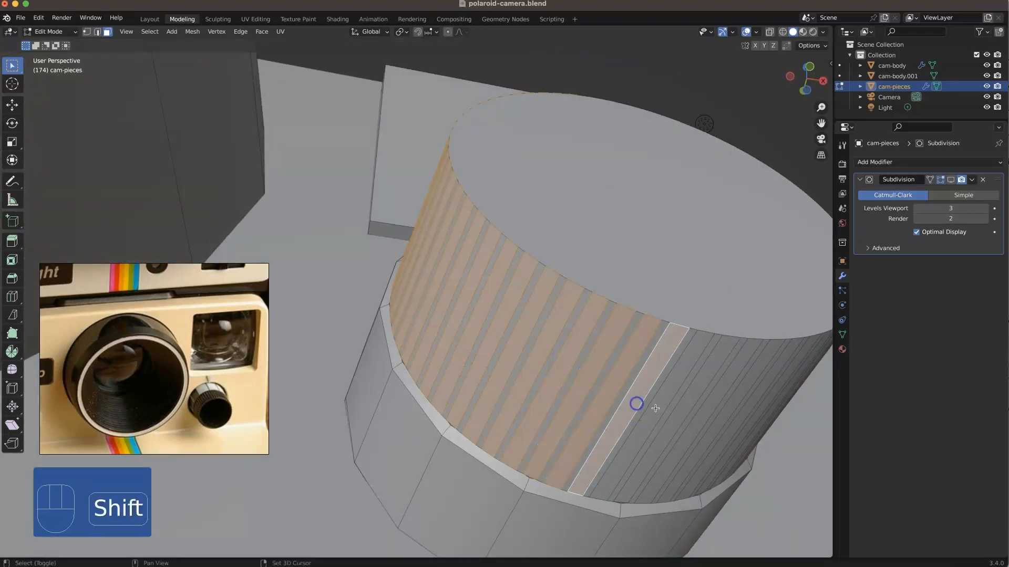
{"action": "left_click", "coordinate": [659, 408], "text": "shift"}
{"action": "left_click", "coordinate": [683, 412], "text": "shift"}
{"action": "left_click", "coordinate": [706, 416], "text": "shift"}
{"action": "middle_click_drag", "start_coordinate": [754, 391], "coordinate": [718, 379], "text": "shift"}
{"action": "left_click", "coordinate": [462, 341], "text": "shift"}
{"action": "left_click", "coordinate": [432, 327], "text": "shift"}
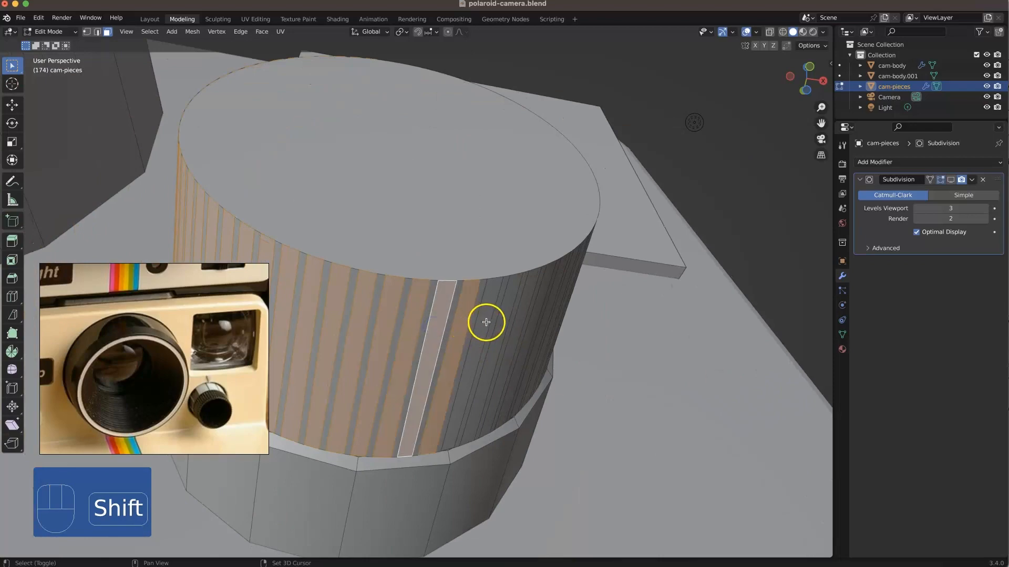
{"action": "left_click", "coordinate": [486, 322], "text": "shift"}
{"action": "left_click", "coordinate": [509, 311], "text": "shift"}
{"action": "left_click", "coordinate": [527, 306], "text": "shift"}
{"action": "middle_click_drag", "start_coordinate": [546, 285], "coordinate": [489, 288]}
{"action": "left_click", "coordinate": [523, 265], "text": "shift"}
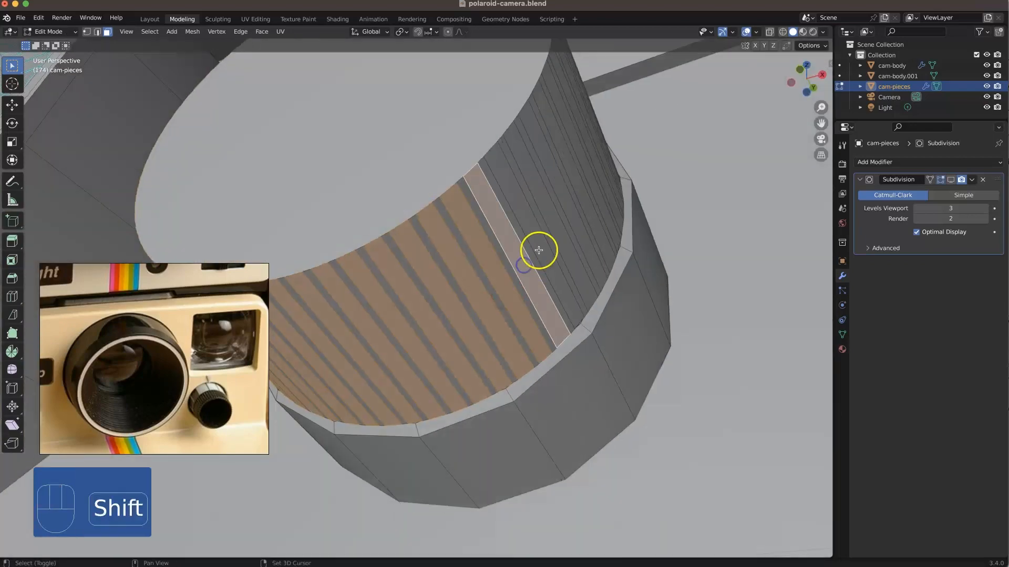
{"action": "left_click", "coordinate": [540, 248], "text": "shift"}
{"action": "left_click", "coordinate": [571, 213], "text": "shift"}
{"action": "left_click", "coordinate": [603, 149], "text": "shift"}
{"action": "middle_click_drag", "start_coordinate": [579, 181], "coordinate": [567, 195]}
{"action": "left_click", "coordinate": [568, 188], "text": "shift"}
{"action": "left_click", "coordinate": [568, 161], "text": "shift"}
{"action": "left_click", "coordinate": [576, 135], "text": "shift"}
{"action": "left_click", "coordinate": [580, 112], "text": "shift"}
{"action": "middle_click_drag", "start_coordinate": [577, 84], "coordinate": [580, 106], "text": "alt"}
{"action": "middle_click_drag", "start_coordinate": [464, 266], "coordinate": [408, 255]}
{"action": "left_click", "coordinate": [408, 250], "text": "shift"}
{"action": "left_click", "coordinate": [377, 216], "text": "shift"}
{"action": "left_click", "coordinate": [345, 198], "text": "shift"}
{"action": "left_click", "coordinate": [305, 175], "text": "shift"}
{"action": "left_click", "coordinate": [276, 156], "text": "shift"}
{"action": "left_click", "coordinate": [241, 129], "text": "shift"}
{"action": "left_click", "coordinate": [446, 261], "text": "shift"}
{"action": "left_click", "coordinate": [475, 270], "text": "shift"}
{"action": "left_click", "coordinate": [506, 282], "text": "shift"}
{"action": "left_click", "coordinate": [527, 297], "text": "shift"}
{"action": "left_click", "coordinate": [551, 306], "text": "shift"}
{"action": "middle_click_drag", "start_coordinate": [552, 306], "coordinate": [521, 257]}
{"action": "middle_click_drag", "start_coordinate": [493, 297], "coordinate": [403, 191]}
{"action": "key", "text": "i"}
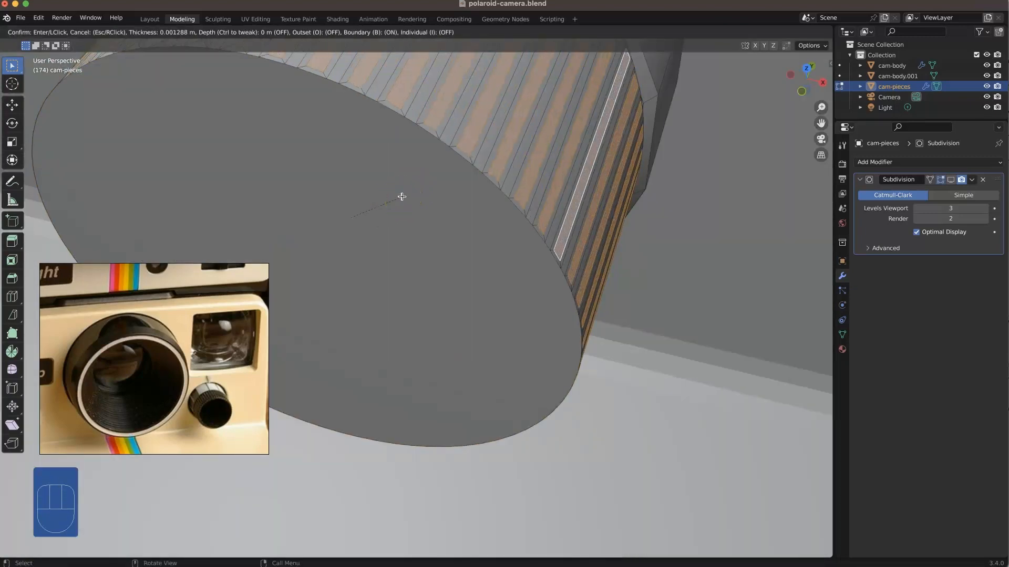
{"action": "left_click", "coordinate": [402, 196]}
Step: Scale the inset strips outward to about 1.0215 in X and Z with Y locked to form raised grip ribs
{"action": "scroll", "coordinate": [401, 196], "scroll_direction": "down", "scroll_amount": 3}
{"action": "middle_click_drag", "start_coordinate": [402, 197], "coordinate": [419, 174]}
{"action": "key", "text": "s"}
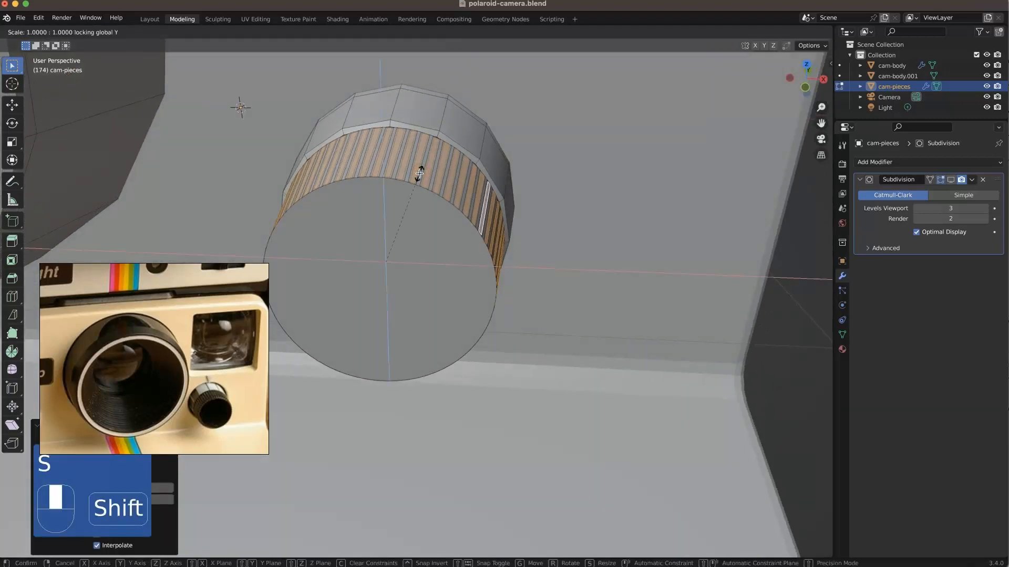
{"action": "key", "text": "shift+y"}
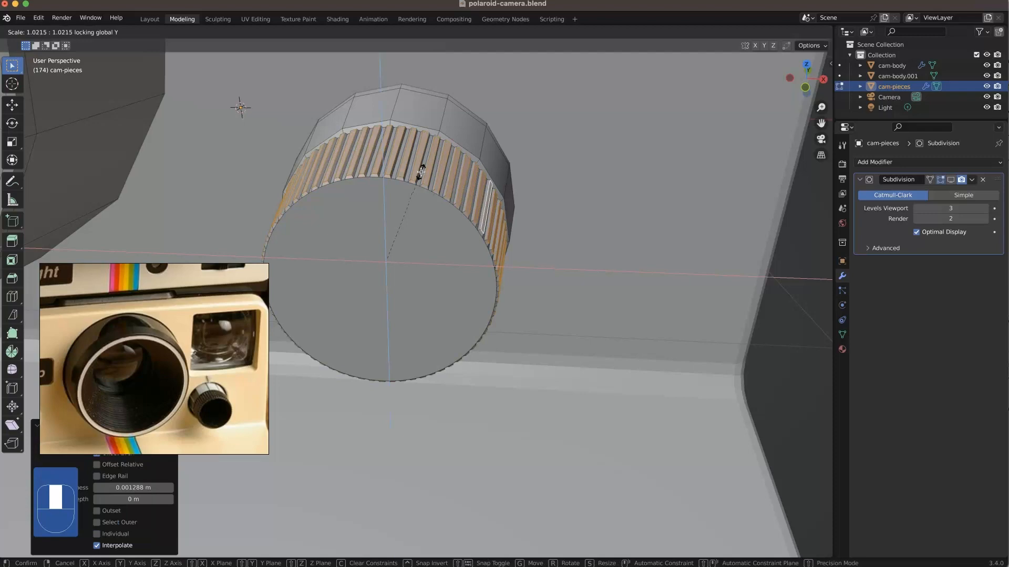
{"action": "left_click", "coordinate": [421, 173]}
{"action": "left_click", "coordinate": [560, 145]}
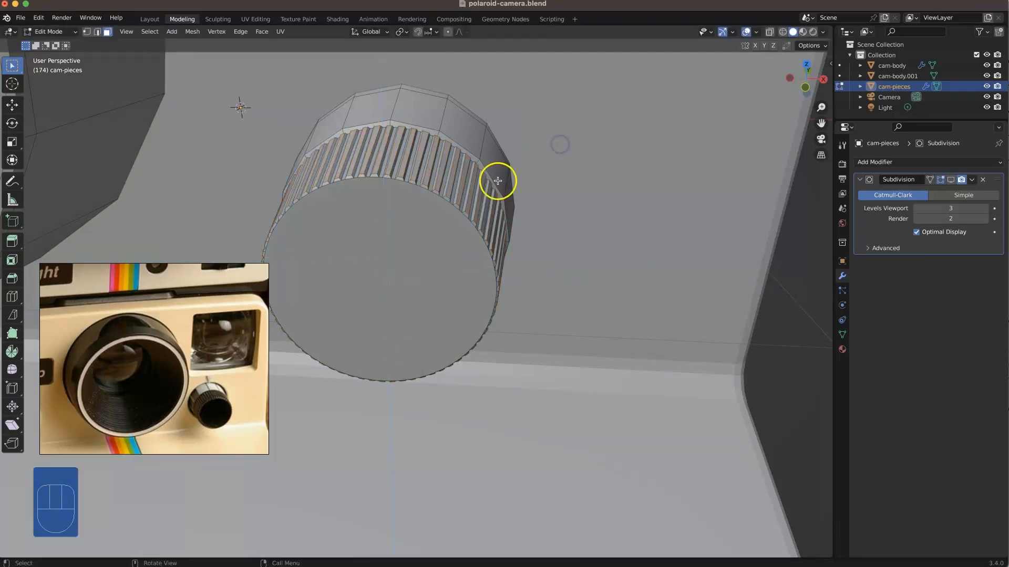
Step: Shift the knob's ribbed front end slightly along the Y axis
{"action": "scroll", "coordinate": [482, 219], "scroll_direction": "down", "scroll_amount": 5}
{"action": "scroll", "coordinate": [477, 242], "scroll_direction": "up", "scroll_amount": 4}
{"action": "middle_click_drag", "start_coordinate": [467, 235], "coordinate": [419, 268]}
{"action": "left_click", "coordinate": [404, 263]}
{"action": "key", "text": "g"}
{"action": "key", "text": "y"}
{"action": "left_click", "coordinate": [404, 264]}
Step: Add two edge loops around the knob's ribbed half, one close to its front rim and one close to the seam
{"action": "middle_click_drag", "start_coordinate": [401, 266], "coordinate": [399, 299]}
{"action": "key", "text": "super+r"}
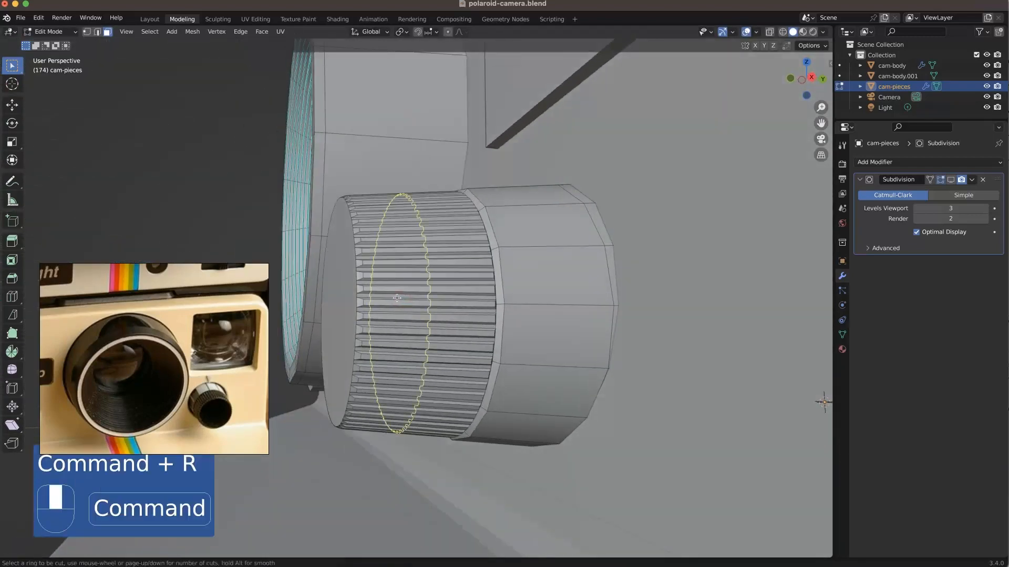
{"action": "left_click", "coordinate": [392, 298]}
{"action": "left_click", "coordinate": [353, 296]}
{"action": "middle_click_drag", "start_coordinate": [266, 164], "coordinate": [444, 284]}
{"action": "key", "text": "super+r"}
{"action": "left_click", "coordinate": [452, 287]}
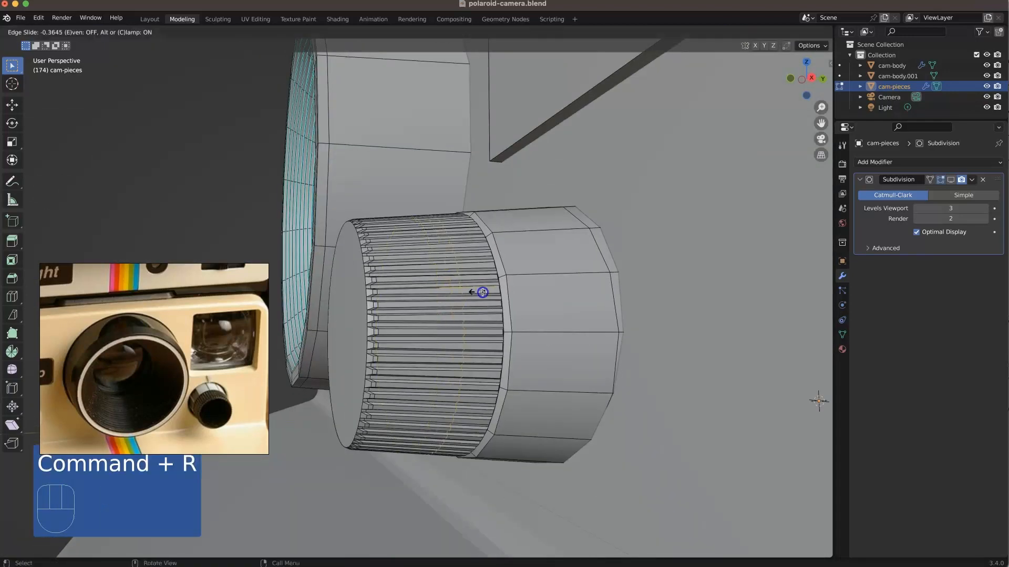
{"action": "left_click", "coordinate": [514, 299]}
{"action": "left_click", "coordinate": [217, 162]}
Step: Inset the knob's round front face by about 0.0037 m
{"action": "middle_click_drag", "start_coordinate": [367, 250], "coordinate": [440, 290]}
{"action": "middle_click_drag", "start_coordinate": [662, 392], "coordinate": [603, 358], "text": "shift"}
{"action": "middle_click_drag", "start_coordinate": [559, 332], "coordinate": [557, 319]}
{"action": "key", "text": "3"}
{"action": "left_click", "coordinate": [548, 308]}
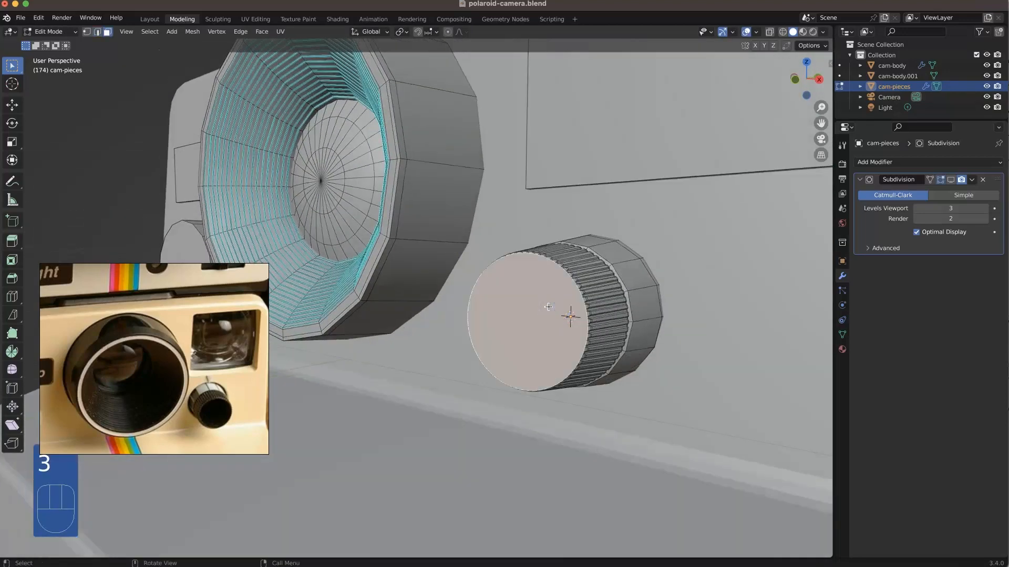
{"action": "key", "text": "i"}
{"action": "left_click", "coordinate": [547, 308]}
{"action": "mouse_move", "coordinate": [547, 331]}
{"action": "middle_mouse_down"}
{"action": "mouse_move", "coordinate": [594, 317]}
{"action": "mouse_move", "coordinate": [506, 295]}
{"action": "mouse_move", "coordinate": [581, 353]}
{"action": "mouse_move", "coordinate": [534, 286]}
{"action": "mouse_move", "coordinate": [559, 324]}
{"action": "middle_mouse_up"}
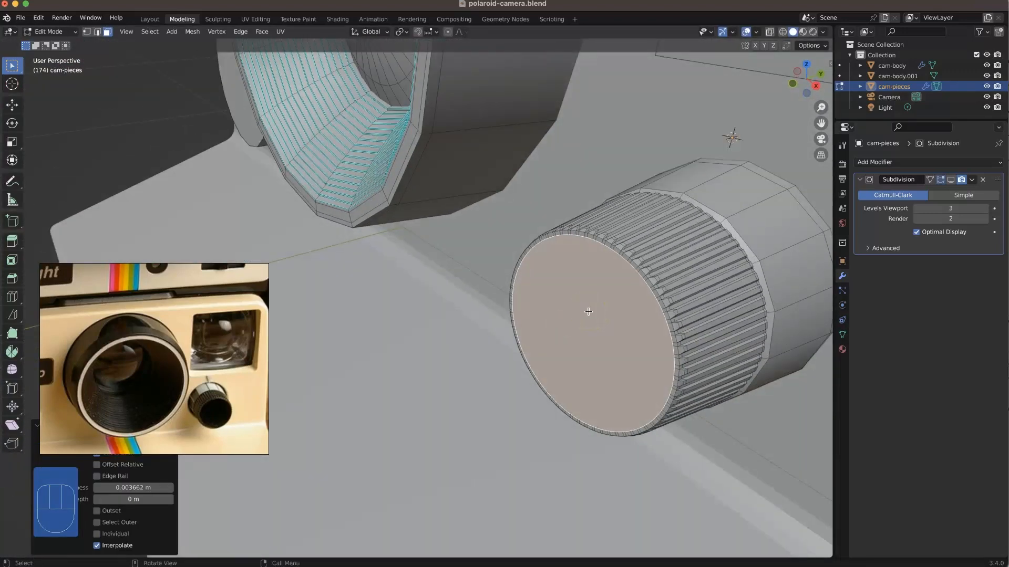
Step: Hide the whole ribbed front half of the knob to expose the open rear half
{"action": "key", "text": "l"}
{"action": "key", "text": "h"}
{"action": "middle_click_drag", "start_coordinate": [692, 285], "coordinate": [713, 267]}
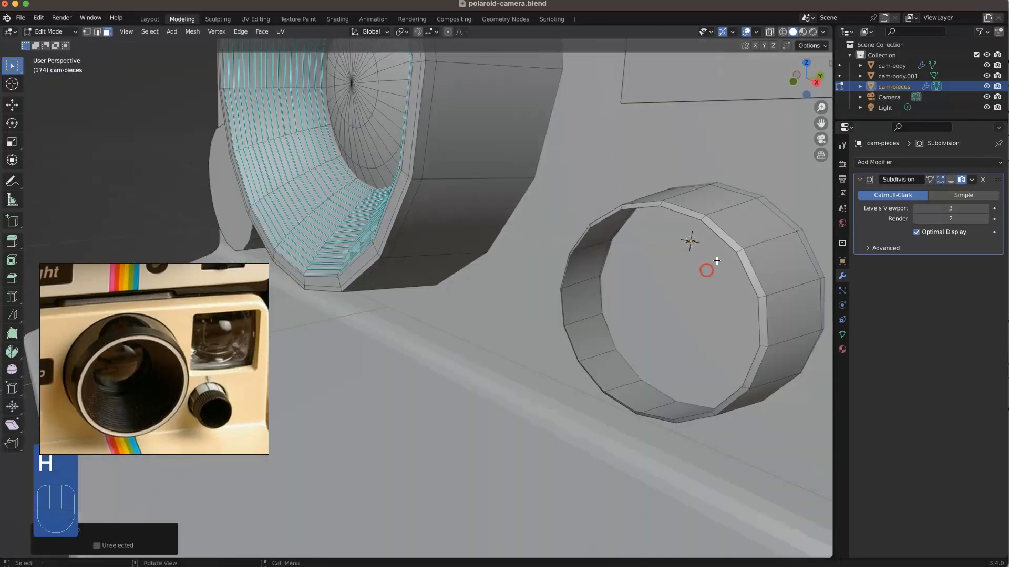
Step: Fill the open front ring of the knob's rear half with a face and inset it about 0.005 m
{"action": "key", "text": "2"}
{"action": "left_click", "coordinate": [726, 243], "text": "alt"}
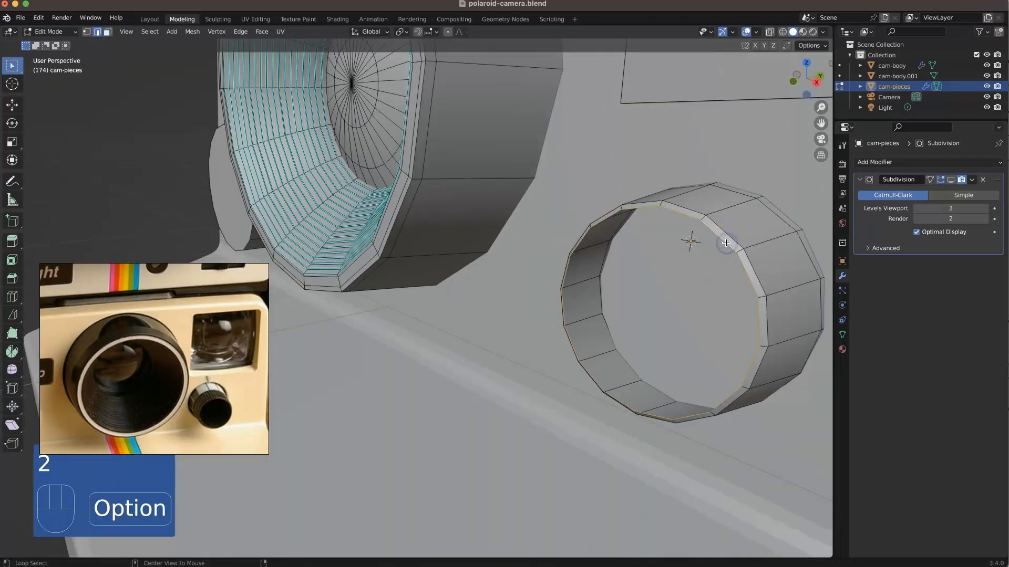
{"action": "key", "text": "f"}
{"action": "key", "text": "i"}
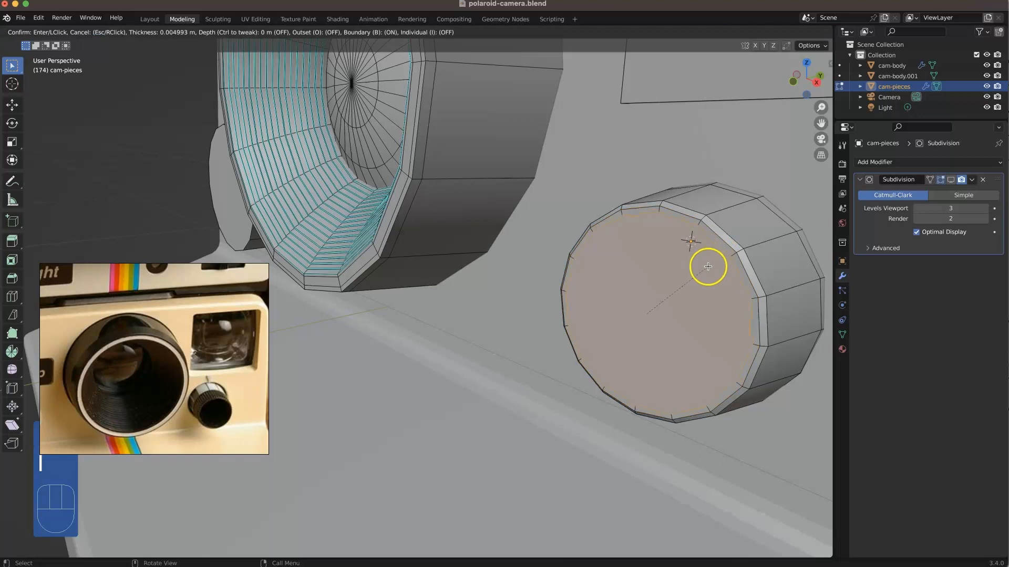
{"action": "left_click", "coordinate": [709, 267]}
{"action": "left_click", "coordinate": [581, 159]}
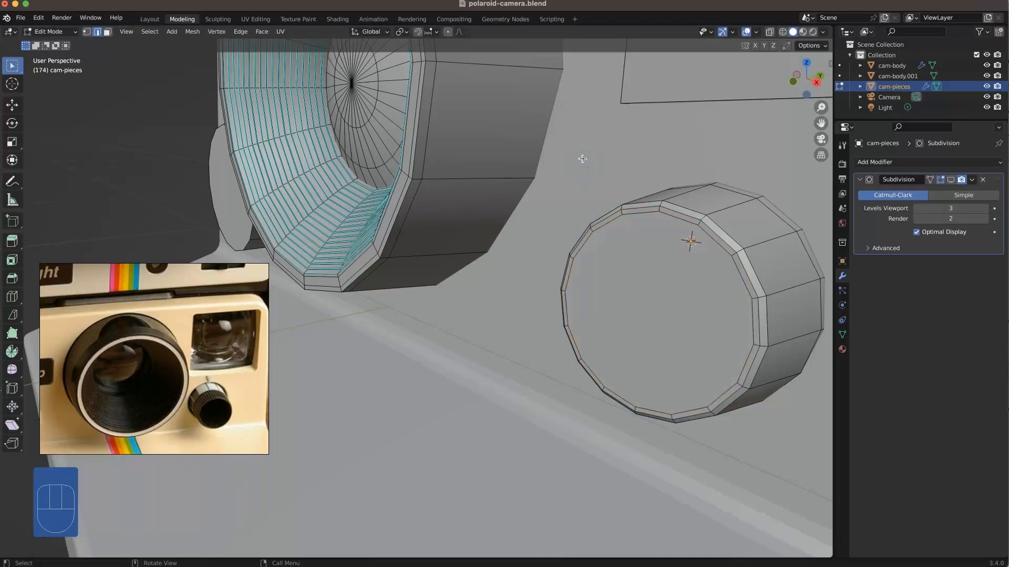
Step: Reveal the hidden ribbed half of the knob again
{"action": "key", "text": "F3"}
{"action": "type", "text": "show"}
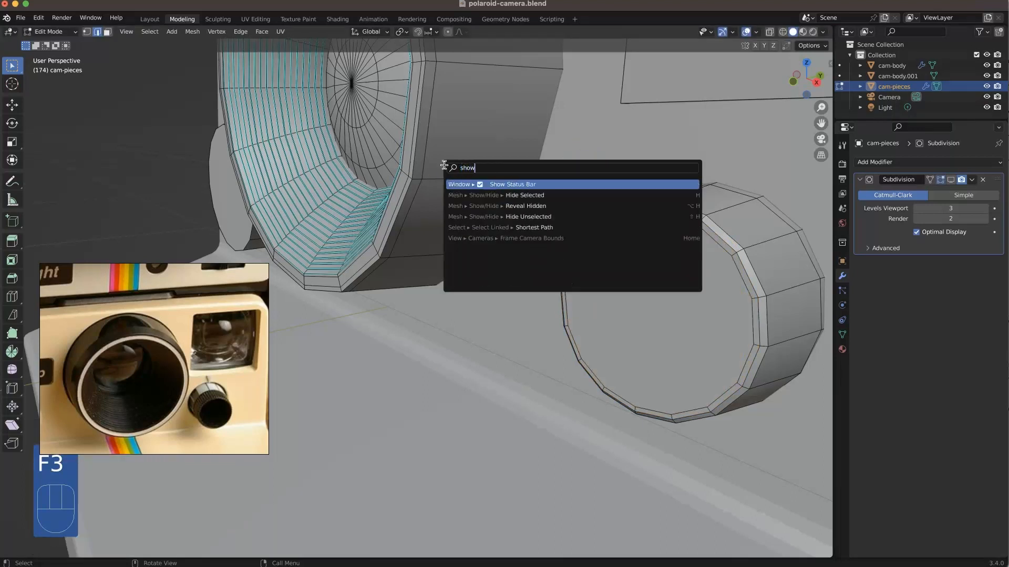
{"action": "left_click", "coordinate": [500, 205]}
{"action": "left_click", "coordinate": [514, 287]}
Step: Add two supporting edge loops to the knob's smooth rear half, both close to the seam with the ribbed half
{"action": "middle_click_drag", "start_coordinate": [658, 272], "coordinate": [793, 263]}
{"action": "key", "text": "super+r"}
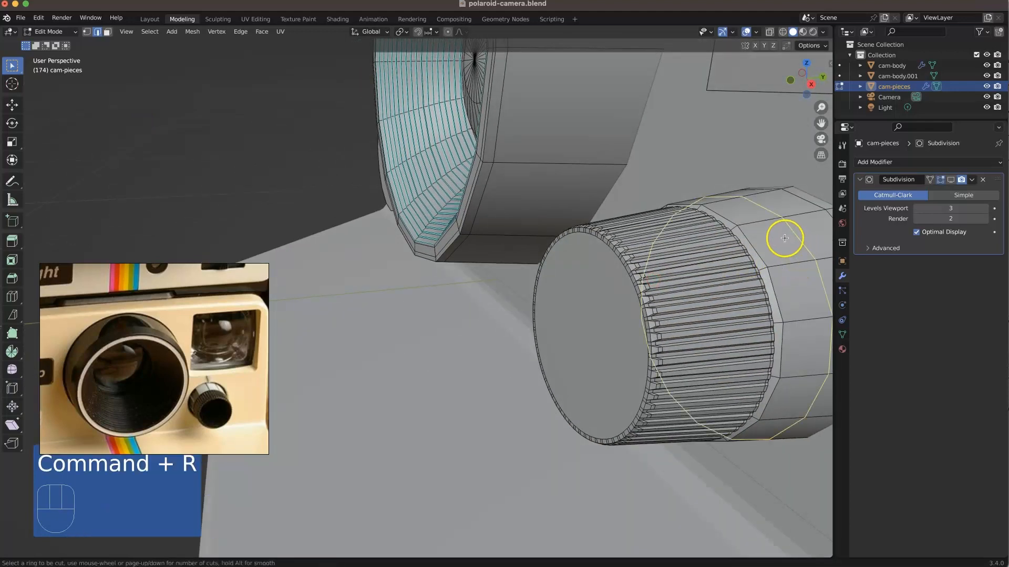
{"action": "left_click", "coordinate": [785, 238]}
{"action": "left_click", "coordinate": [747, 269]}
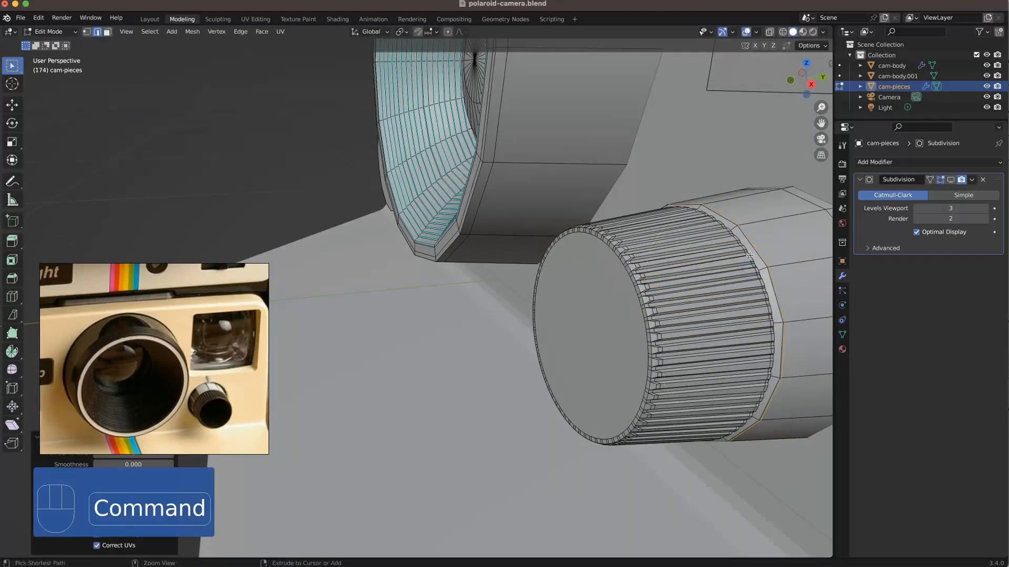
{"action": "key", "text": "super+r"}
{"action": "left_click", "coordinate": [734, 229]}
{"action": "left_click", "coordinate": [733, 230]}
{"action": "scroll", "coordinate": [684, 244], "scroll_direction": "down", "scroll_amount": 2}
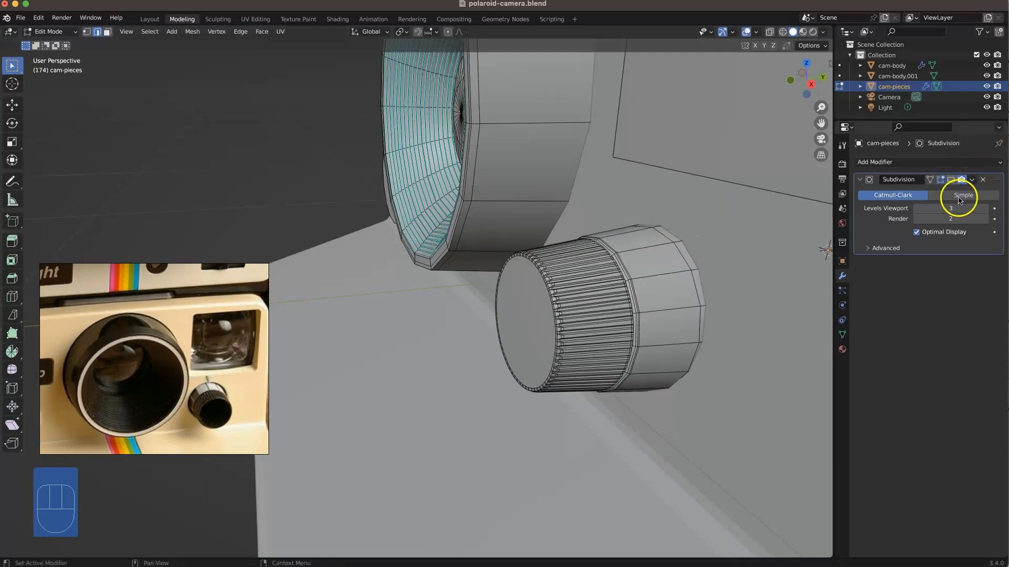
Step: Enable the Subdivision modifier's viewport display and isolate the camera pieces in local view
{"action": "key", "text": "Tab"}
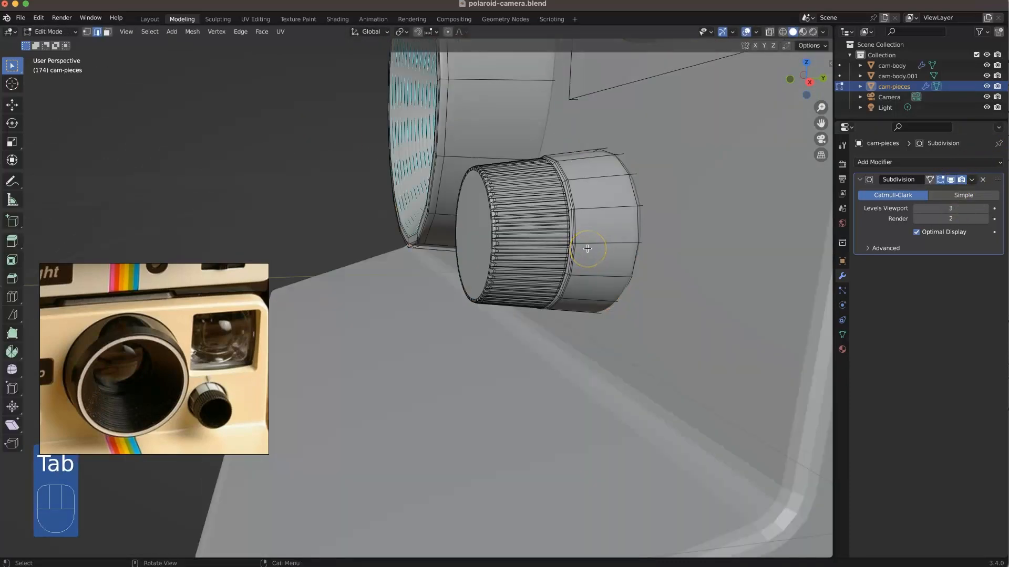
{"action": "key", "text": "KP_Divide"}
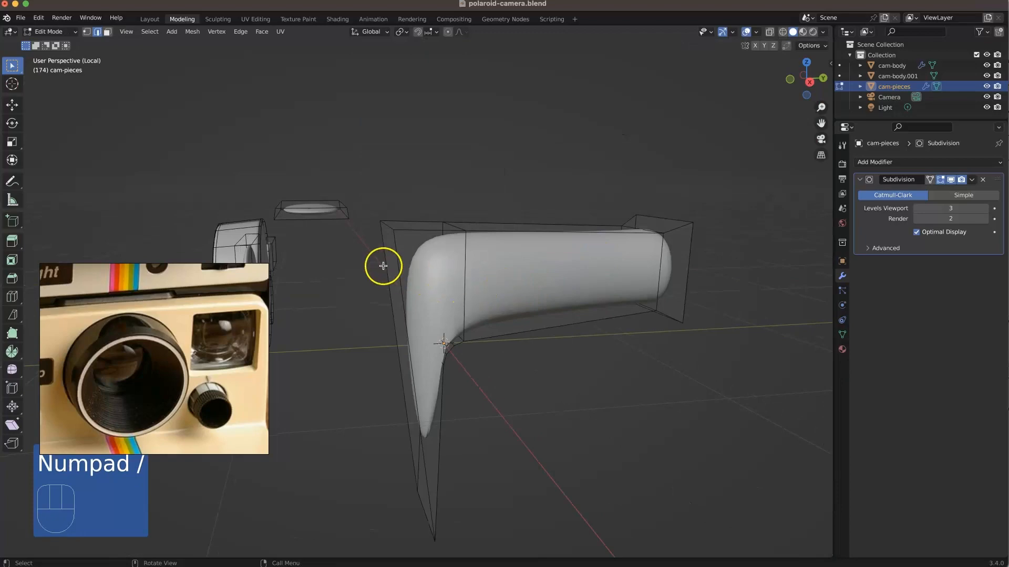
{"action": "middle_click_drag", "start_coordinate": [388, 270], "coordinate": [534, 270], "text": "shift"}
{"action": "scroll", "coordinate": [437, 365], "scroll_direction": "up", "scroll_amount": 5}
{"action": "middle_click_drag", "start_coordinate": [453, 467], "coordinate": [496, 341], "text": "shift"}
{"action": "middle_click_drag", "start_coordinate": [525, 316], "coordinate": [479, 302]}
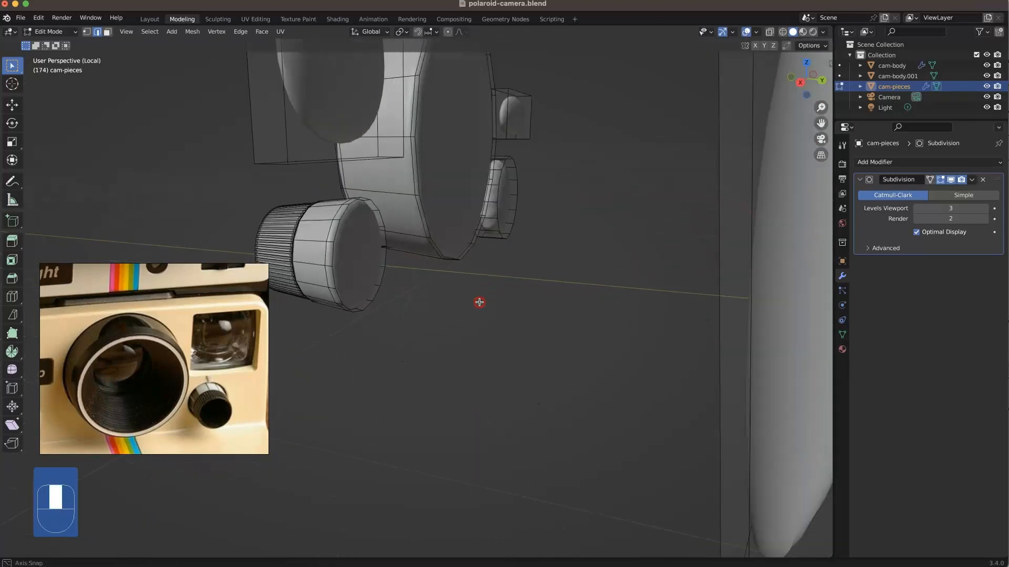
Step: Inset the flat rear face of the lens barrel slightly
{"action": "key", "text": "3"}
{"action": "left_click", "coordinate": [443, 169]}
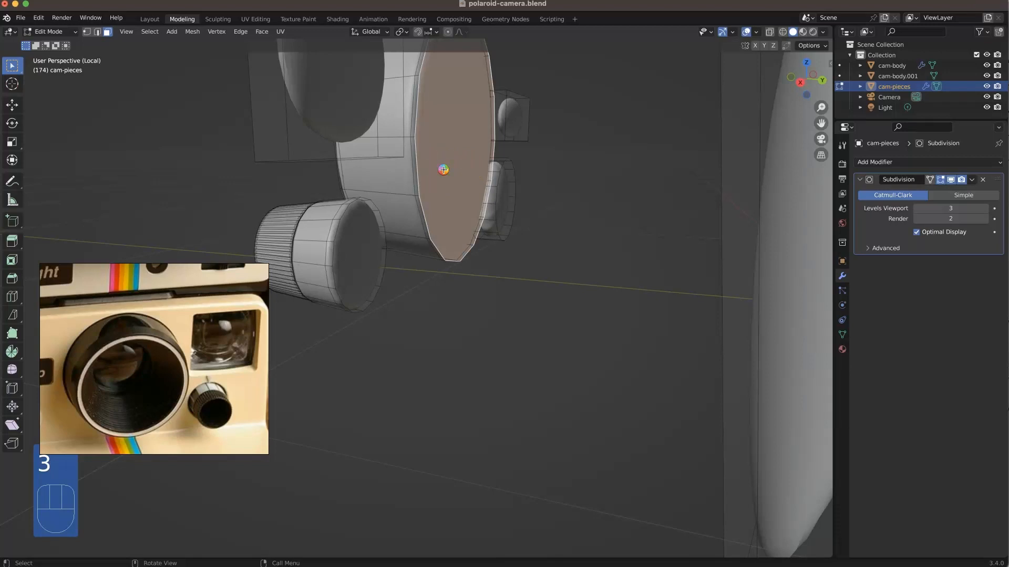
{"action": "key", "text": "i"}
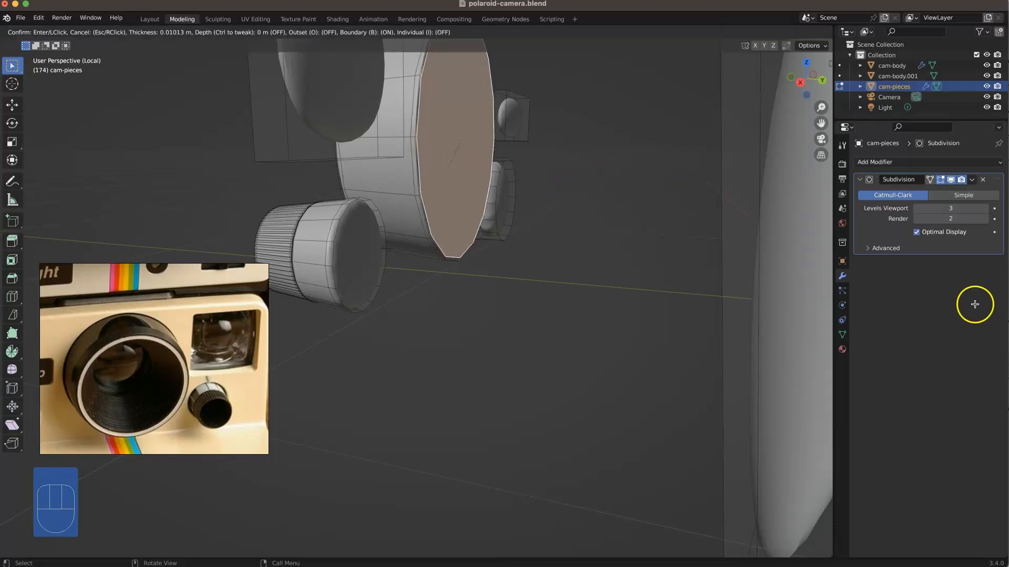
Step: Try a Subdivision viewport level of 4 on the camera pieces
{"action": "left_click", "coordinate": [982, 209]}
{"action": "left_click", "coordinate": [917, 209]}
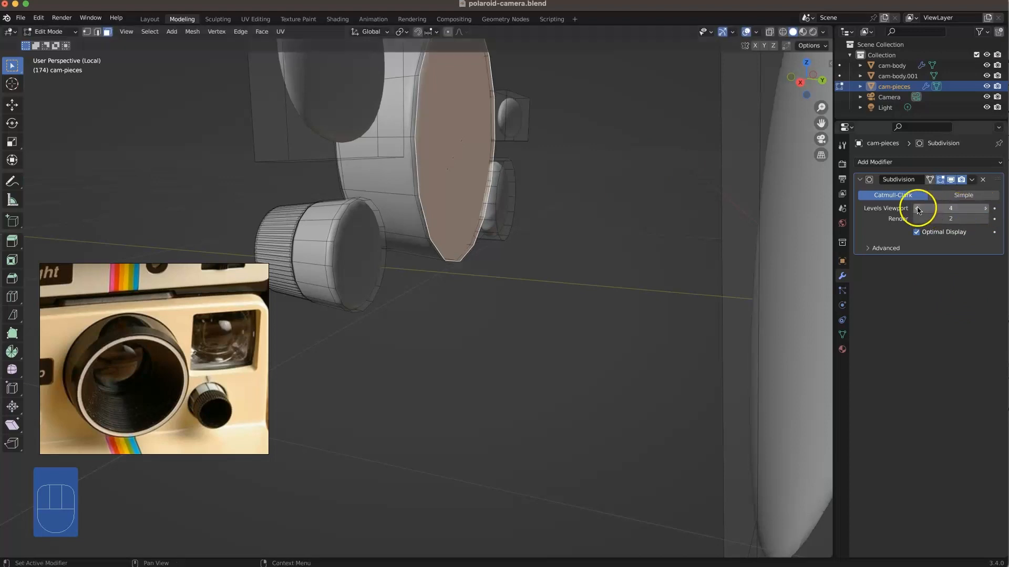
{"action": "scroll", "coordinate": [338, 241], "scroll_direction": "up", "scroll_amount": 2}
{"action": "middle_click_drag", "start_coordinate": [325, 218], "coordinate": [513, 288], "text": "shift"}
{"action": "left_click", "coordinate": [438, 255]}
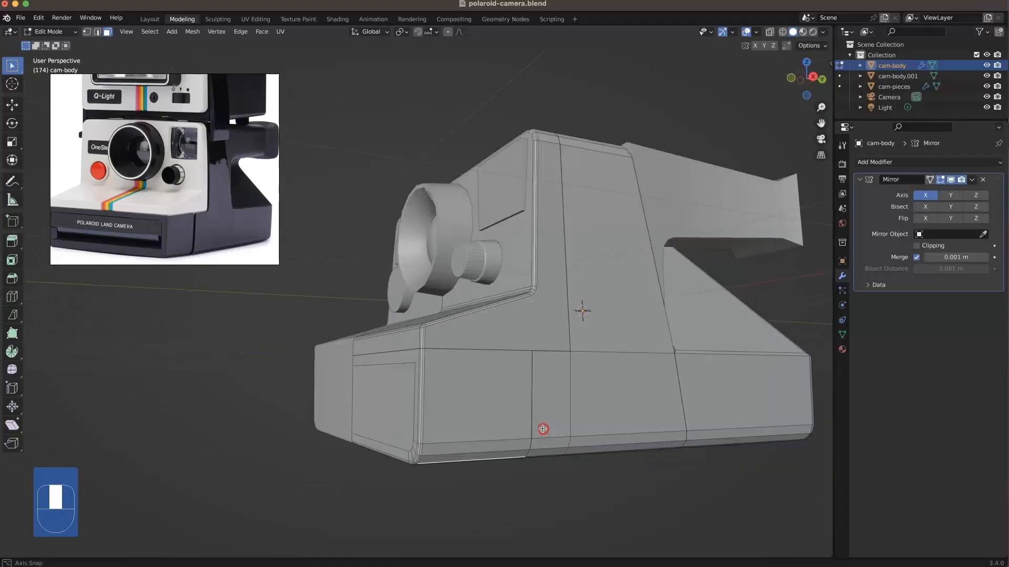
Step: Add an edge loop on the camera body's lower front side, slid by a factor of about 0.906 toward the existing vertical edge
{"action": "left_click", "coordinate": [486, 424]}
{"action": "scroll", "coordinate": [487, 423], "scroll_direction": "up", "scroll_amount": 3}
{"action": "mouse_move", "coordinate": [486, 423]}
{"action": "middle_mouse_down"}
{"action": "mouse_move", "coordinate": [462, 388]}
{"action": "mouse_move", "coordinate": [501, 451]}
{"action": "mouse_move", "coordinate": [496, 434]}
{"action": "middle_mouse_up"}
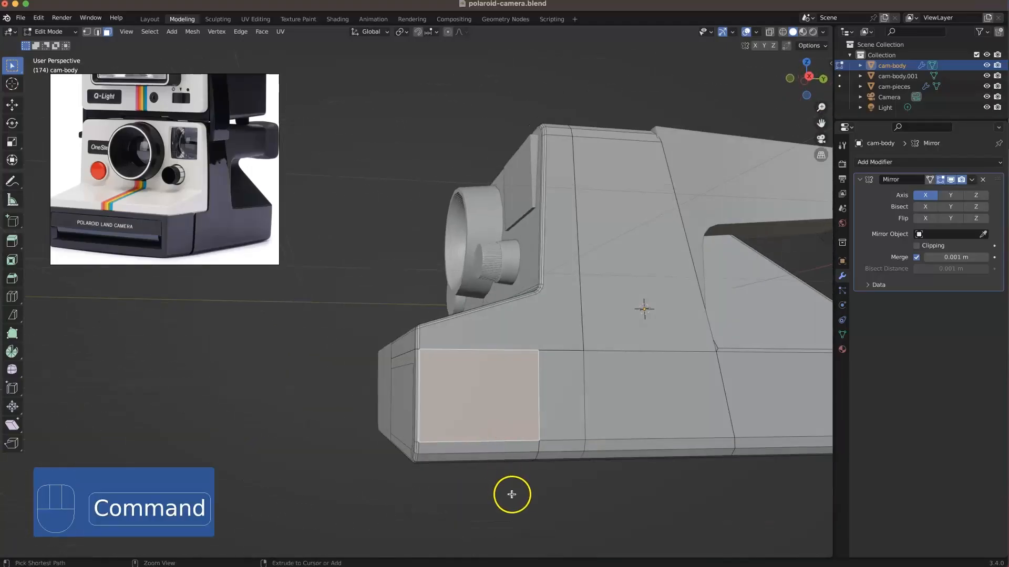
{"action": "key", "text": "super+r"}
{"action": "left_click", "coordinate": [532, 448]}
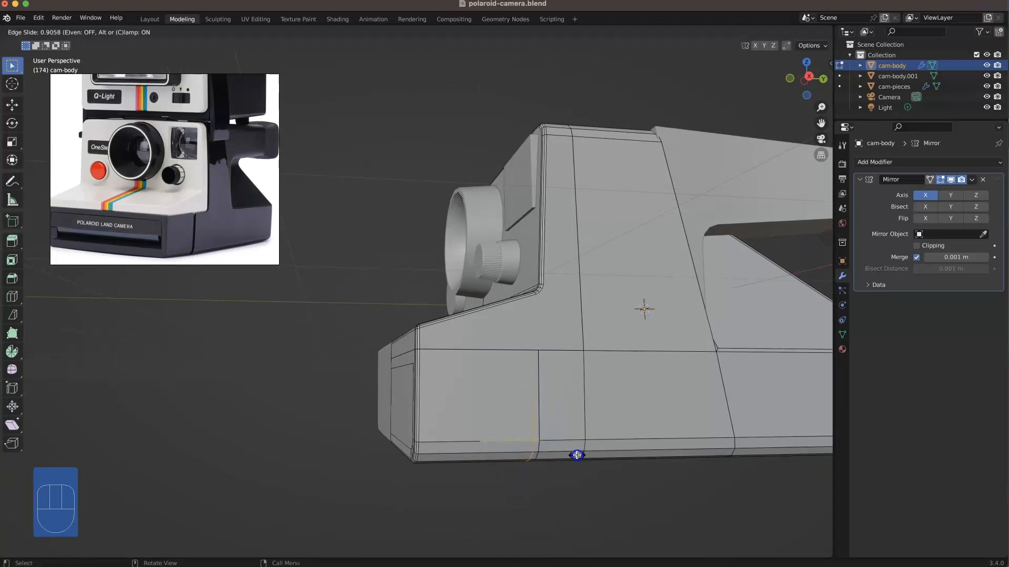
{"action": "left_click", "coordinate": [577, 455]}
{"action": "middle_click_drag", "start_coordinate": [577, 455], "coordinate": [531, 437]}
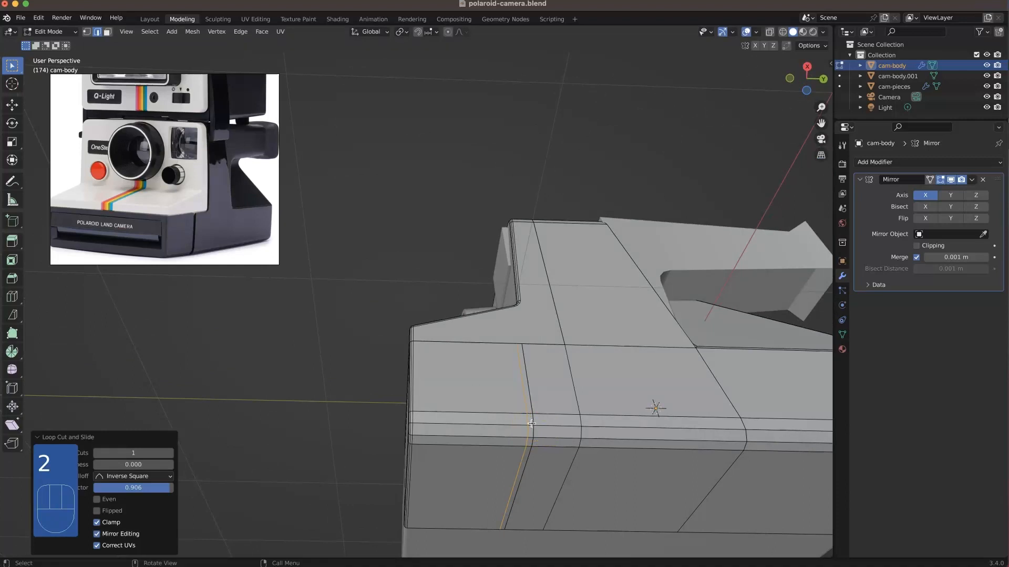
Step: Delete the narrow strip of faces between the two close edge loops on the lower side and underside to open a panel gap
{"action": "key", "text": "3"}
{"action": "left_click", "coordinate": [526, 405], "text": "alt"}
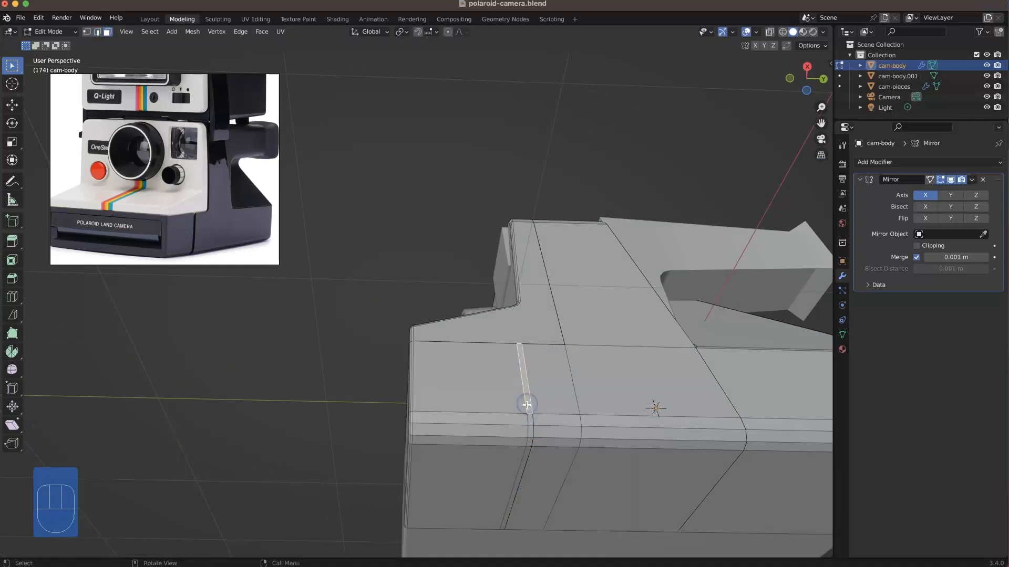
{"action": "left_click", "coordinate": [526, 410], "text": "alt"}
{"action": "key", "text": "Delete"}
{"action": "left_click", "coordinate": [528, 417]}
{"action": "middle_click_drag", "start_coordinate": [502, 373], "coordinate": [528, 428]}
{"action": "middle_click_drag", "start_coordinate": [452, 357], "coordinate": [441, 355]}
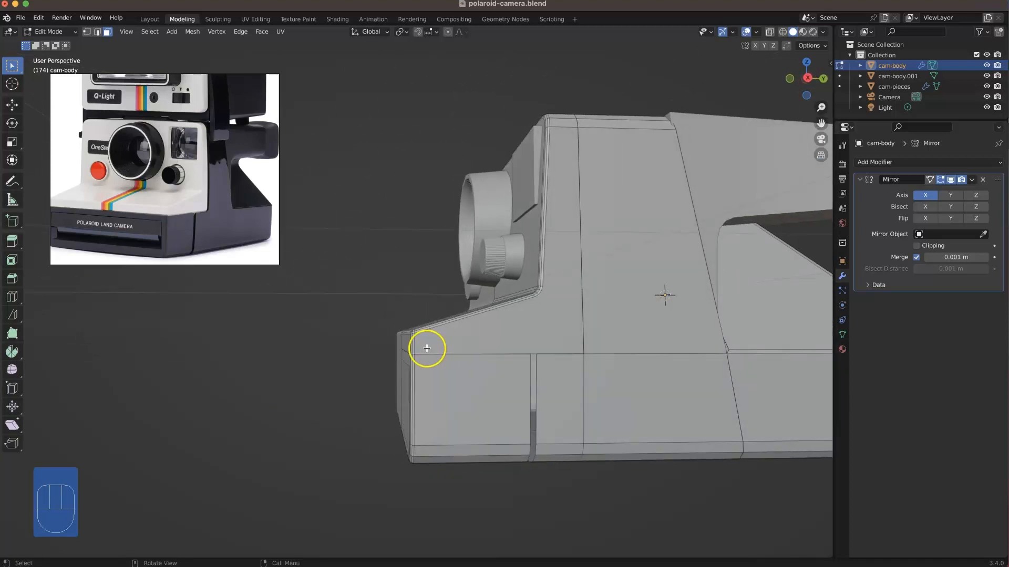
Step: Select only the bottom-edge vertices of the body's upper front panel and raise them about 0.0158 m along Z
{"action": "left_click", "coordinate": [418, 345]}
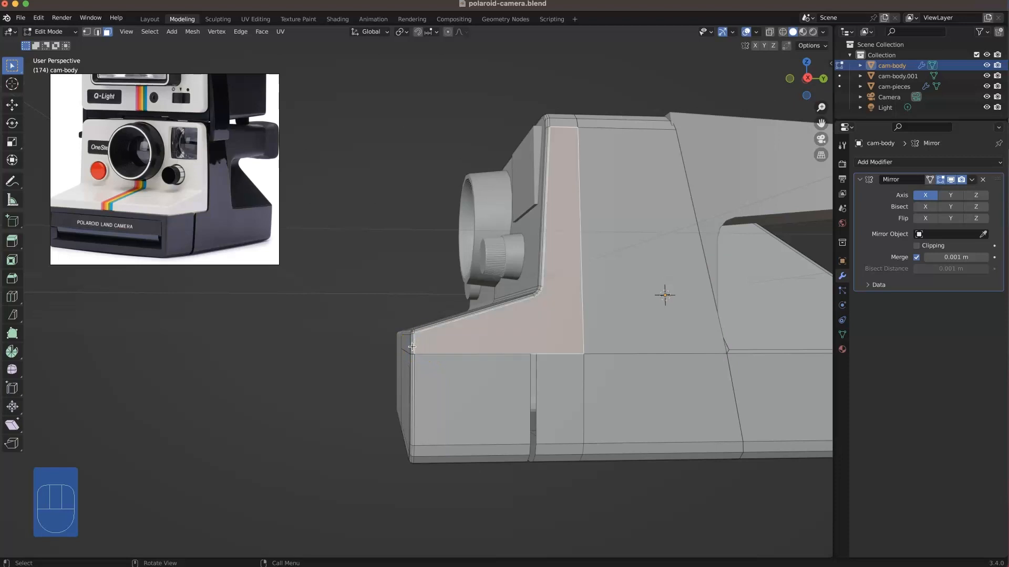
{"action": "key", "text": "1"}
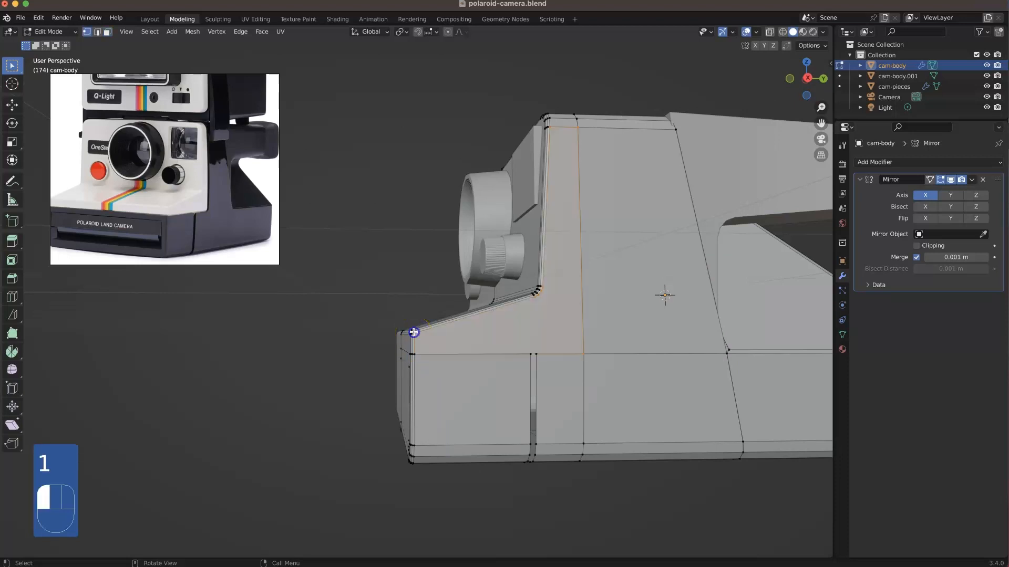
{"action": "key", "text": "l"}
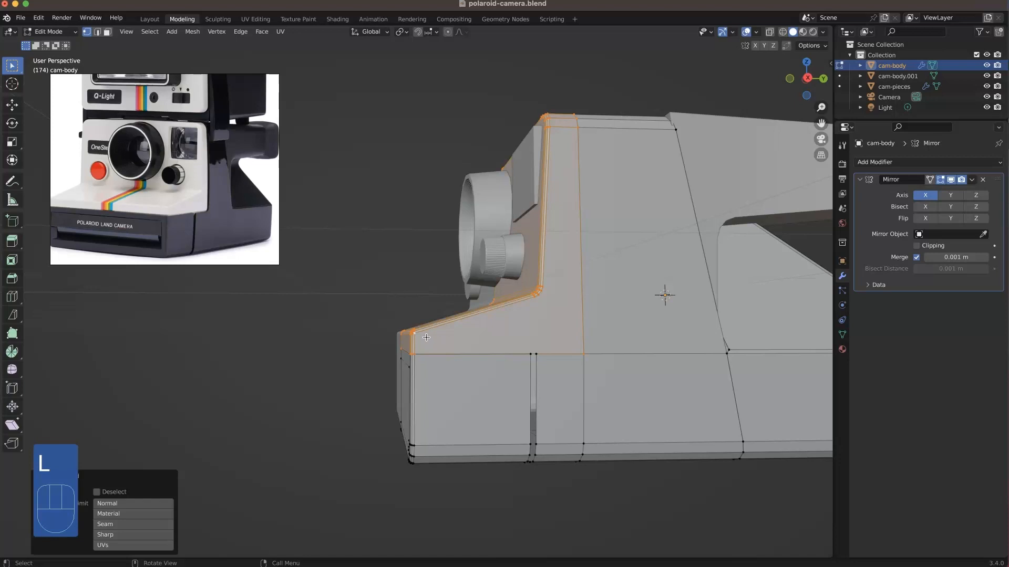
{"action": "key", "text": "KP_3"}
{"action": "left_click_drag", "start_coordinate": [525, 330], "coordinate": [373, 119], "text": "ctrl"}
{"action": "left_click", "coordinate": [770, 34]}
{"action": "left_click_drag", "start_coordinate": [541, 320], "coordinate": [356, 138], "text": "ctrl"}
{"action": "mouse_move", "coordinate": [475, 286]}
{"action": "middle_mouse_down"}
{"action": "mouse_move", "coordinate": [529, 310]}
{"action": "mouse_move", "coordinate": [491, 286]}
{"action": "middle_mouse_up"}
{"action": "scroll", "coordinate": [499, 330], "scroll_direction": "up", "scroll_amount": 5}
{"action": "middle_click_drag", "start_coordinate": [498, 346], "coordinate": [498, 386]}
{"action": "key", "text": "g"}
{"action": "key", "text": "z"}
{"action": "left_click", "coordinate": [501, 383]}
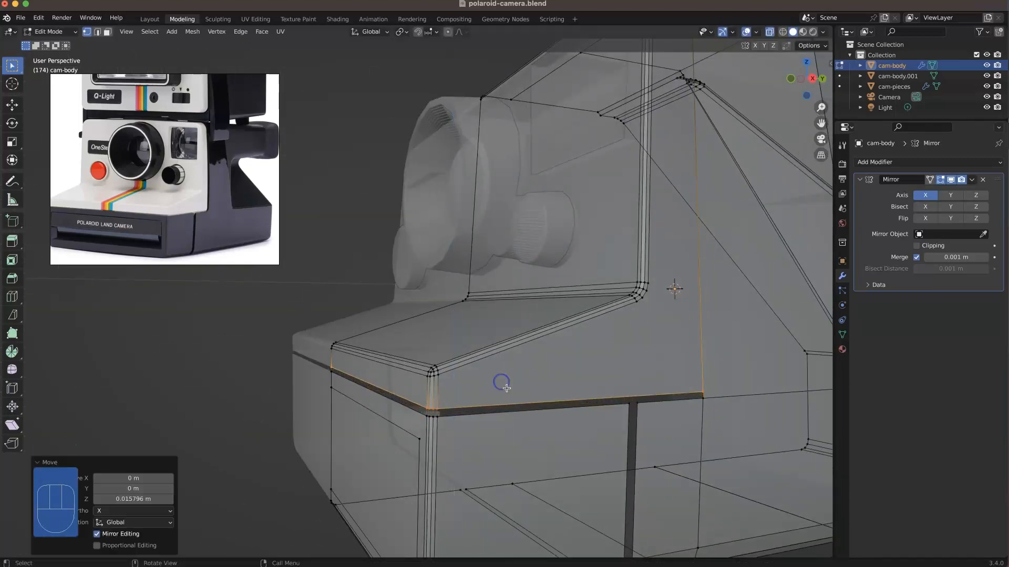
Step: Select only the rear-edge vertices of the upper front panel and move them slightly forward along Y to open a gap
{"action": "scroll", "coordinate": [415, 369], "scroll_direction": "down", "scroll_amount": 2}
{"action": "left_click", "coordinate": [327, 315]}
{"action": "middle_click_drag", "start_coordinate": [389, 338], "coordinate": [399, 286]}
{"action": "middle_click_drag", "start_coordinate": [394, 279], "coordinate": [462, 311], "text": "shift"}
{"action": "scroll", "coordinate": [440, 349], "scroll_direction": "up", "scroll_amount": 2}
{"action": "key", "text": "l"}
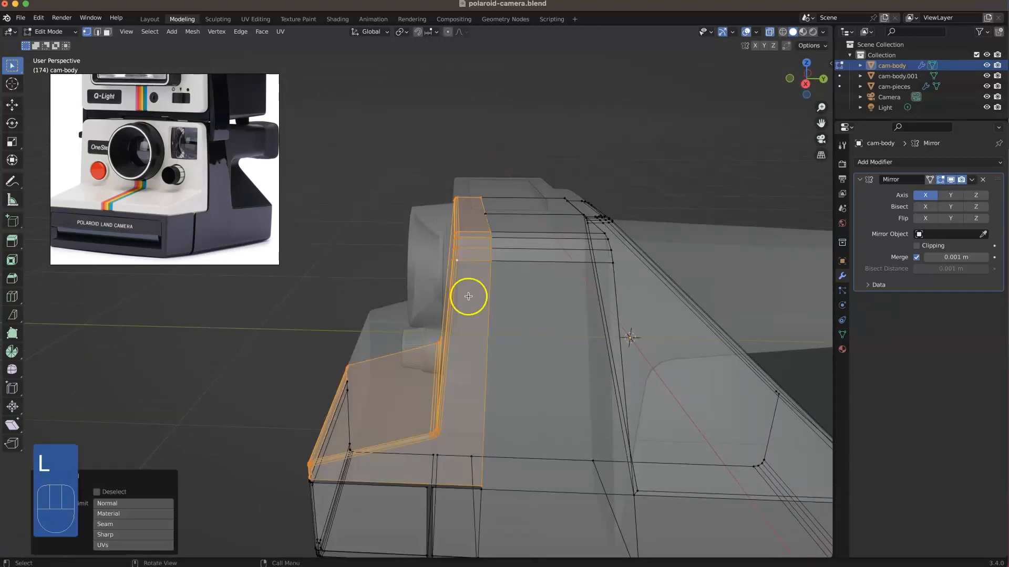
{"action": "key", "text": "KP_3"}
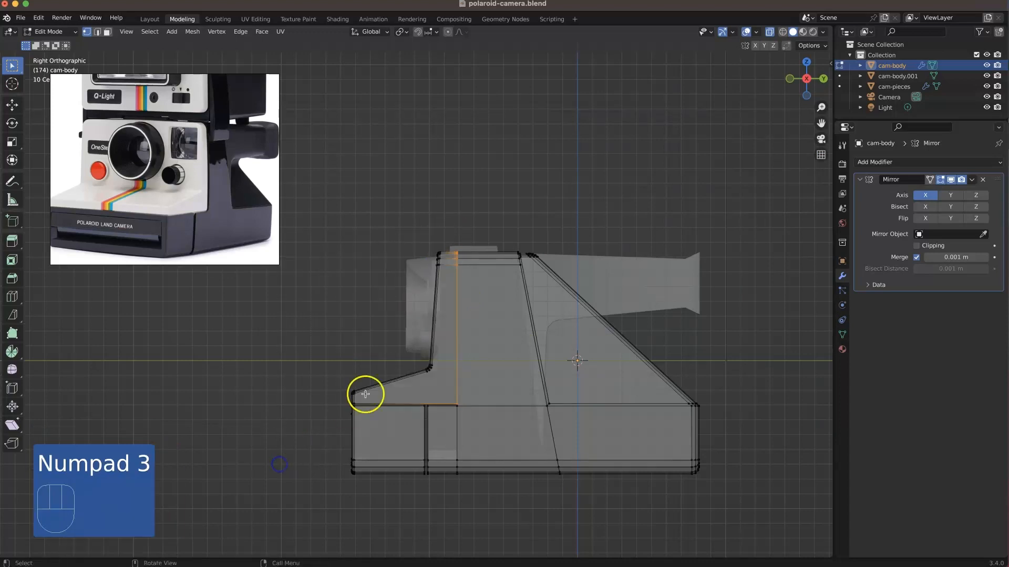
{"action": "scroll", "coordinate": [456, 330], "scroll_direction": "up", "scroll_amount": 2}
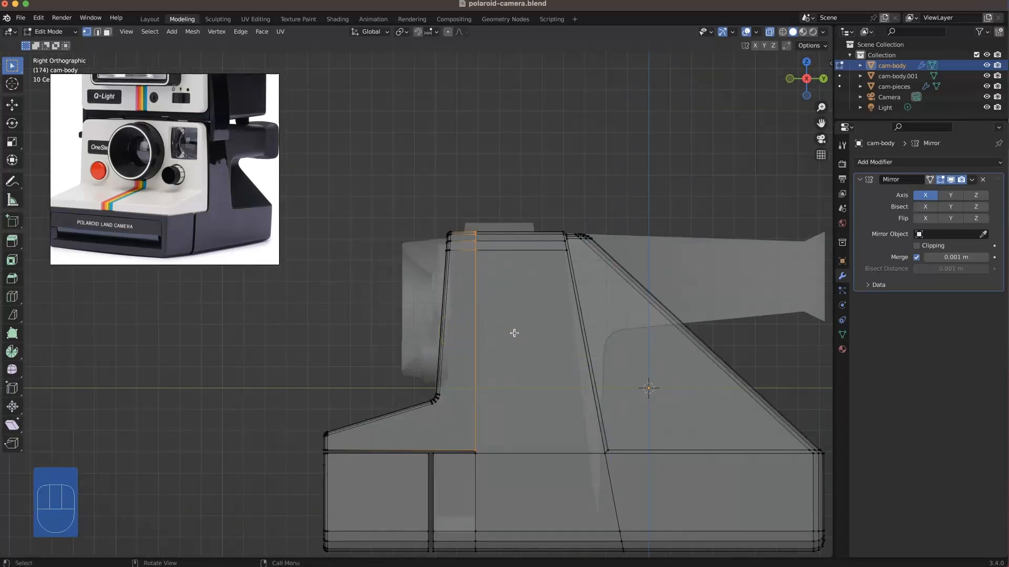
{"action": "key", "text": "g"}
{"action": "key", "text": "y"}
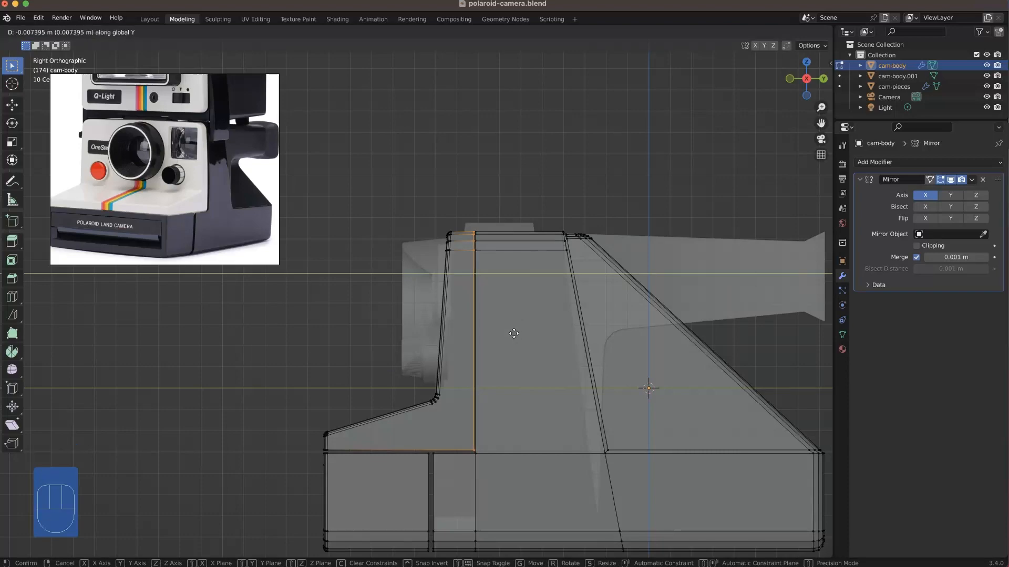
{"action": "left_click", "coordinate": [511, 334]}
Step: Extrude the border edges along the upper front panel's gap inward to give the panel break depth
{"action": "middle_click_drag", "start_coordinate": [466, 196], "coordinate": [507, 354]}
{"action": "middle_click_drag", "start_coordinate": [520, 447], "coordinate": [489, 300], "text": "shift"}
{"action": "middle_click_drag", "start_coordinate": [486, 451], "coordinate": [461, 244]}
{"action": "scroll", "coordinate": [467, 252], "scroll_direction": "up", "scroll_amount": 2}
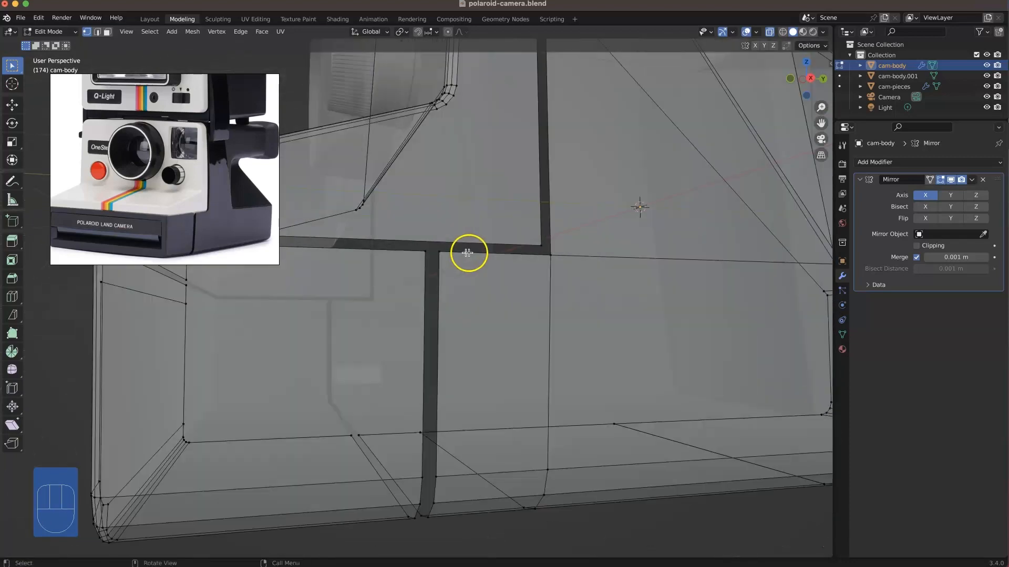
{"action": "key", "text": "2"}
{"action": "left_click", "coordinate": [539, 256], "text": "shift"}
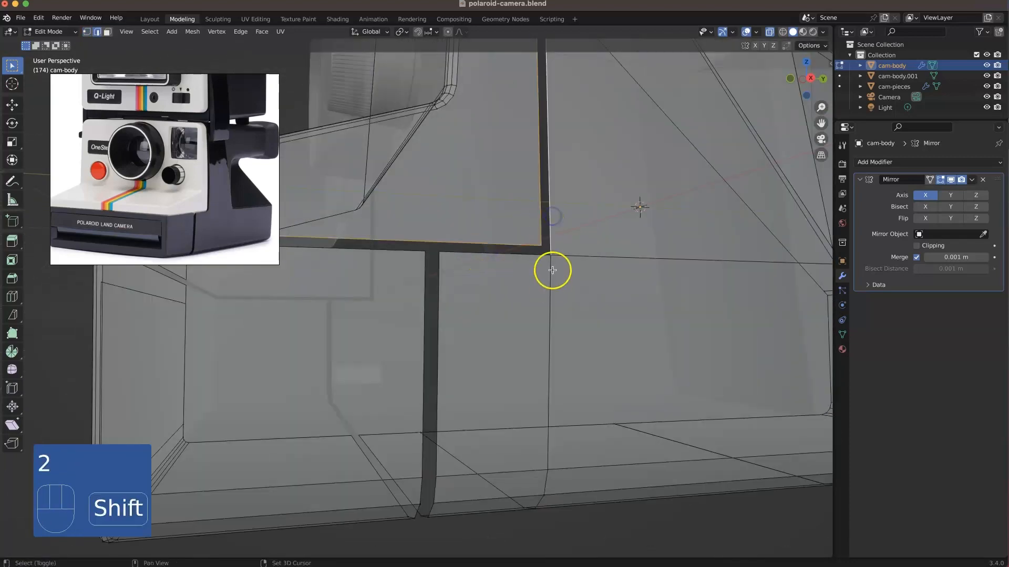
{"action": "middle_click_drag", "start_coordinate": [539, 255], "coordinate": [571, 303]}
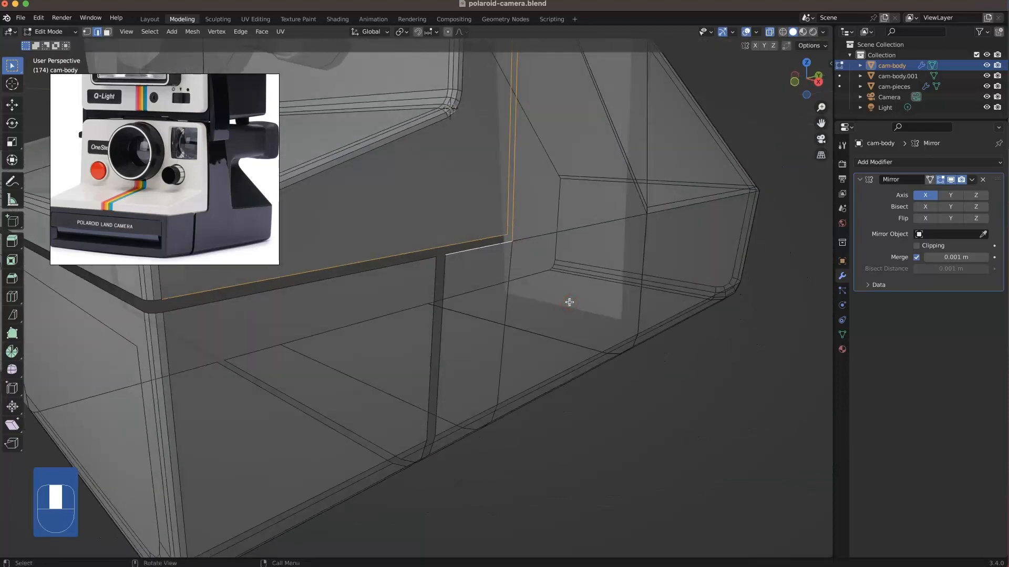
{"action": "key", "text": "e"}
{"action": "left_click", "coordinate": [525, 245]}
{"action": "middle_click_drag", "start_coordinate": [526, 245], "coordinate": [471, 218]}
Step: Bevel the lower rear corner edges along the upper front panel's gap with three segments, about 0.015 m wide
{"action": "scroll", "coordinate": [554, 228], "scroll_direction": "up", "scroll_amount": 8}
{"action": "scroll", "coordinate": [555, 228], "scroll_direction": "down", "scroll_amount": 5}
{"action": "mouse_move", "coordinate": [609, 231]}
{"action": "middle_mouse_down"}
{"action": "mouse_move", "coordinate": [643, 235]}
{"action": "mouse_move", "coordinate": [612, 205]}
{"action": "mouse_move", "coordinate": [614, 244]}
{"action": "mouse_move", "coordinate": [607, 234]}
{"action": "middle_mouse_up"}
{"action": "key", "text": "super+b"}
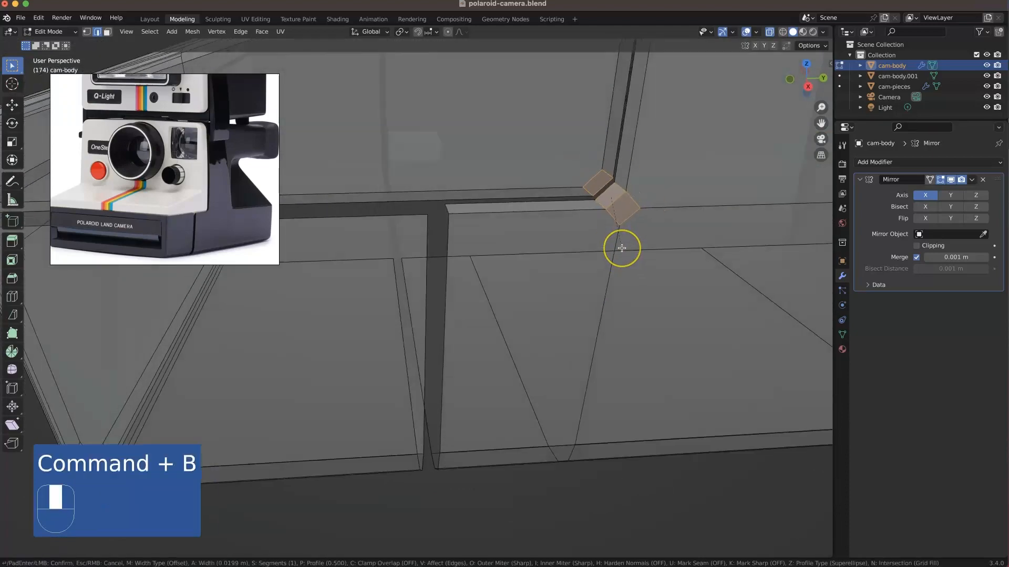
{"action": "scroll", "coordinate": [622, 248], "scroll_direction": "up", "scroll_amount": 2}
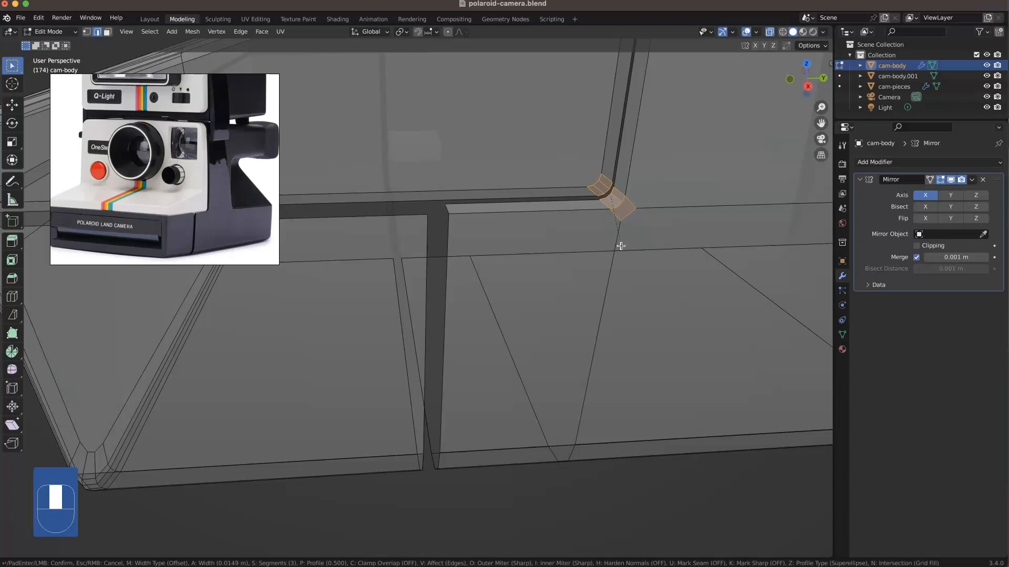
{"action": "left_click", "coordinate": [621, 247]}
{"action": "left_click", "coordinate": [438, 244]}
Step: Delete the narrow face strips lining the gap around the upper front panel's lower rear corner
{"action": "scroll", "coordinate": [470, 290], "scroll_direction": "down", "scroll_amount": 3}
{"action": "middle_click_drag", "start_coordinate": [491, 331], "coordinate": [446, 144]}
{"action": "scroll", "coordinate": [435, 412], "scroll_direction": "up", "scroll_amount": 6}
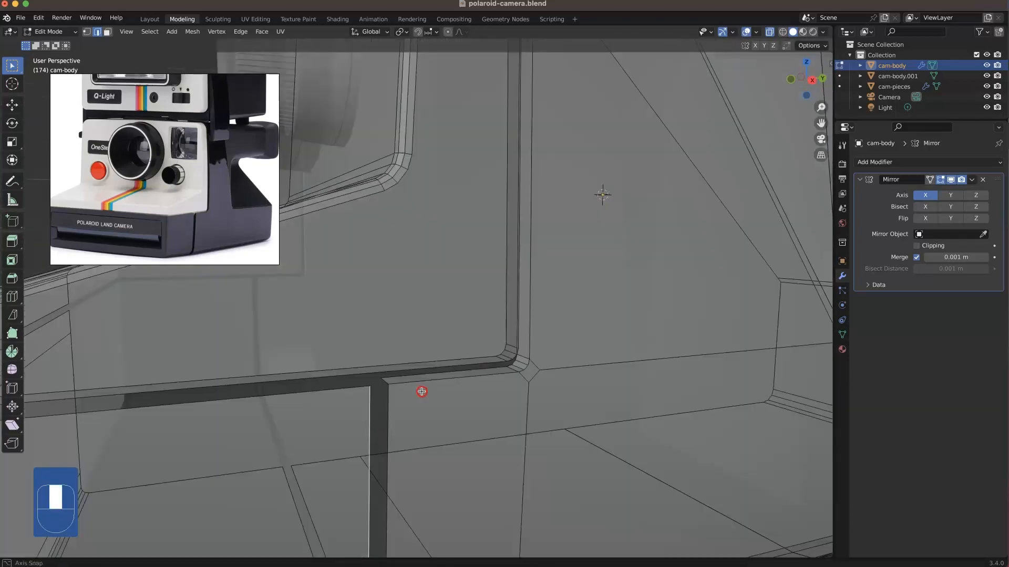
{"action": "middle_click_drag", "start_coordinate": [422, 392], "coordinate": [542, 362]}
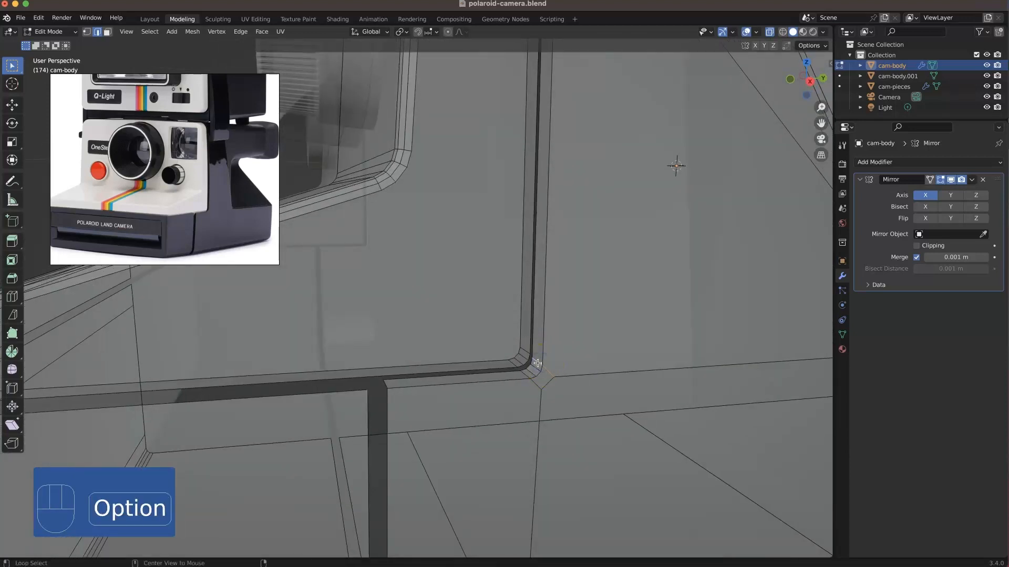
{"action": "key", "text": "2"}
{"action": "key", "text": "3"}
{"action": "left_click", "coordinate": [537, 362], "text": "alt"}
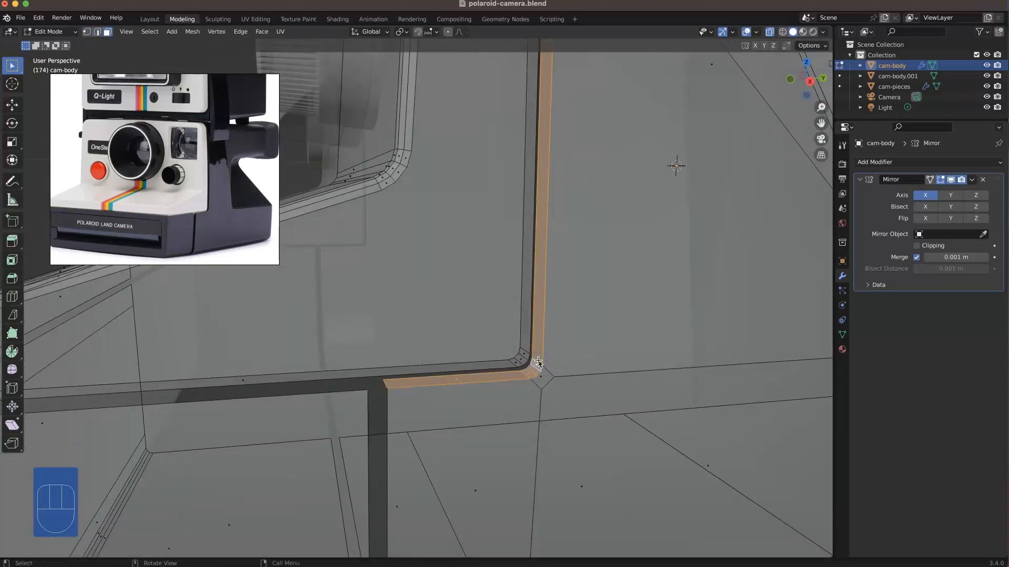
{"action": "key", "text": "Delete"}
{"action": "left_click", "coordinate": [538, 360]}
{"action": "left_click", "coordinate": [525, 352], "text": "alt"}
{"action": "key", "text": "Delete"}
{"action": "left_click", "coordinate": [525, 352]}
{"action": "scroll", "coordinate": [525, 353], "scroll_direction": "down", "scroll_amount": 5}
{"action": "middle_click_drag", "start_coordinate": [525, 352], "coordinate": [465, 247]}
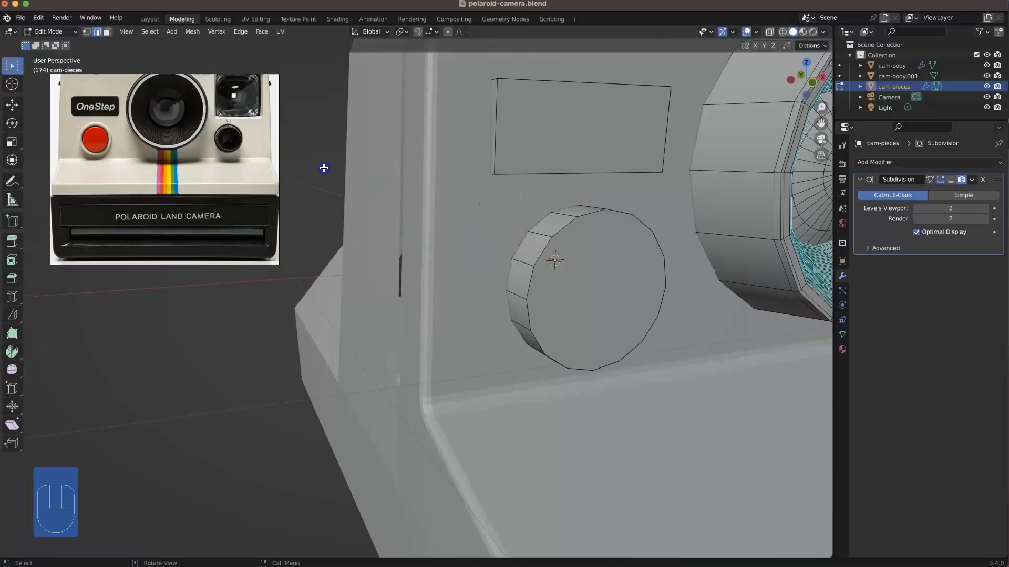
Step: Move the round button base's front face back about 0.0447 m along Y to make it shallower
{"action": "middle_click_drag", "start_coordinate": [555, 288], "coordinate": [581, 298]}
{"action": "key", "text": "3"}
{"action": "left_click", "coordinate": [547, 282]}
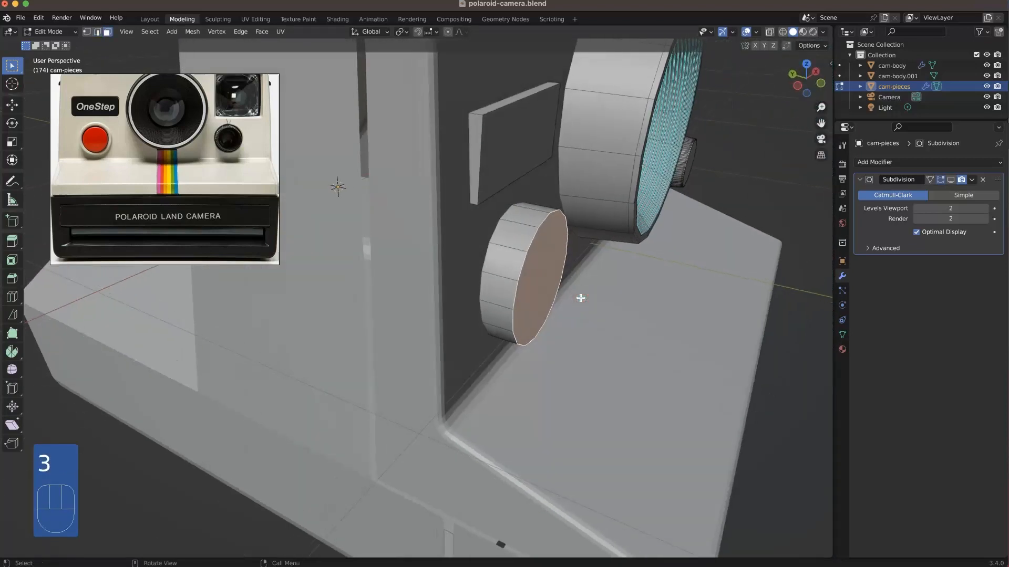
{"action": "key", "text": "g"}
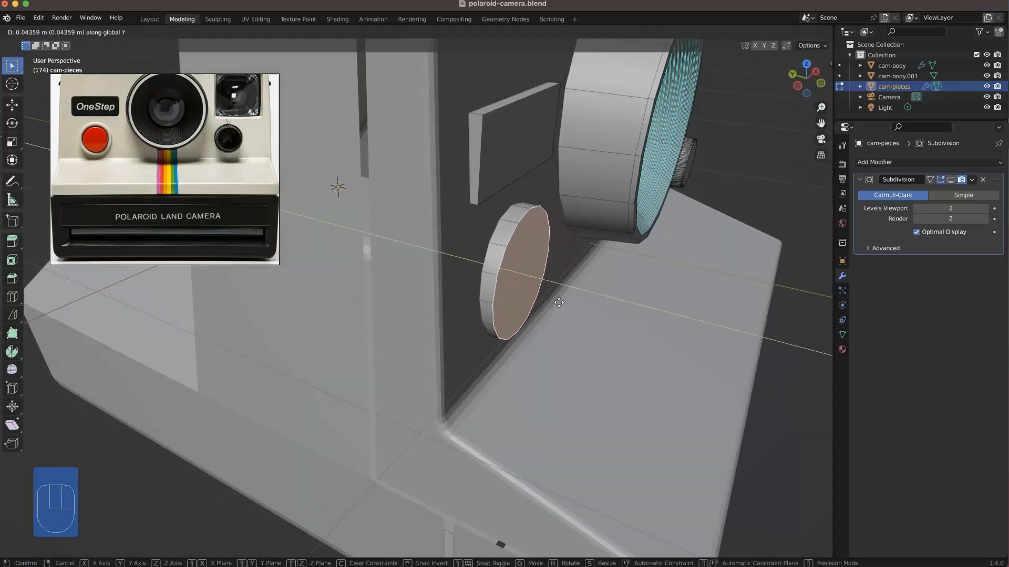
{"action": "left_click", "coordinate": [559, 302]}
Step: Inset the button base's front face by 0.0183 m and extrude it inward about 0.0193 m along Y
{"action": "middle_click_drag", "start_coordinate": [525, 275], "coordinate": [494, 279]}
{"action": "scroll", "coordinate": [493, 279], "scroll_direction": "up", "scroll_amount": 3}
{"action": "key", "text": "i"}
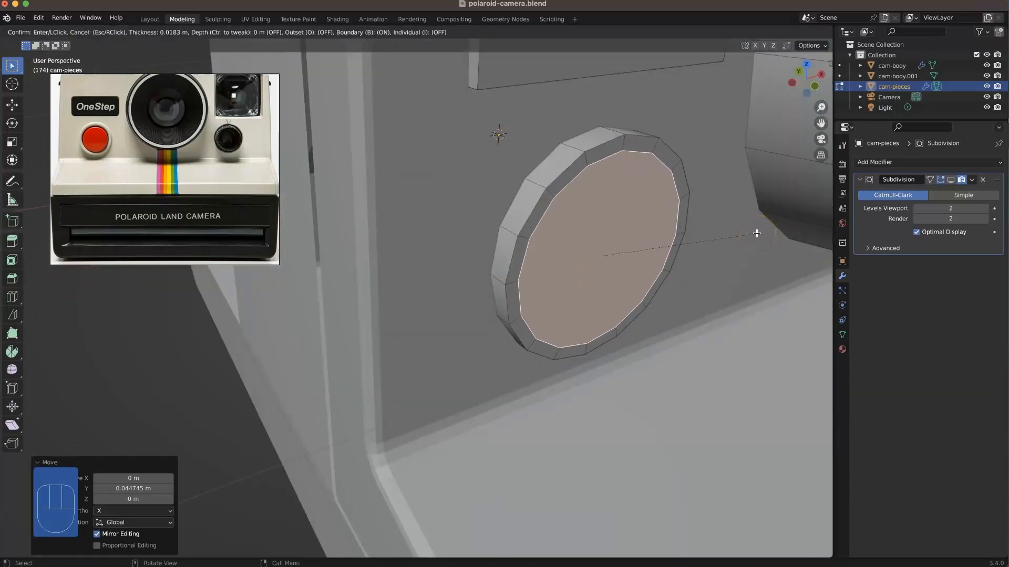
{"action": "left_click", "coordinate": [728, 234]}
{"action": "key", "text": "e"}
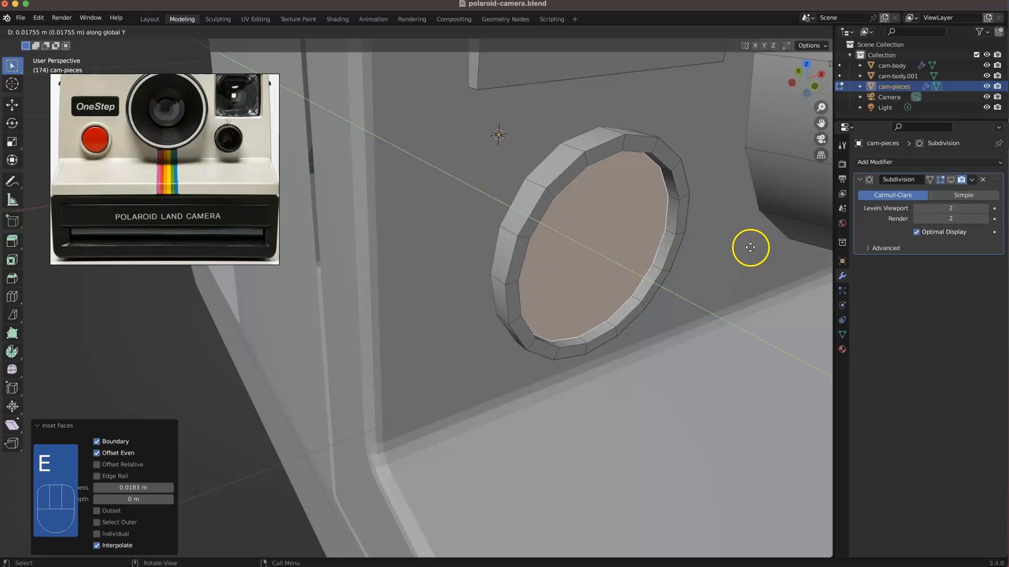
{"action": "left_click", "coordinate": [740, 252]}
{"action": "scroll", "coordinate": [715, 264], "scroll_direction": "down", "scroll_amount": 5}
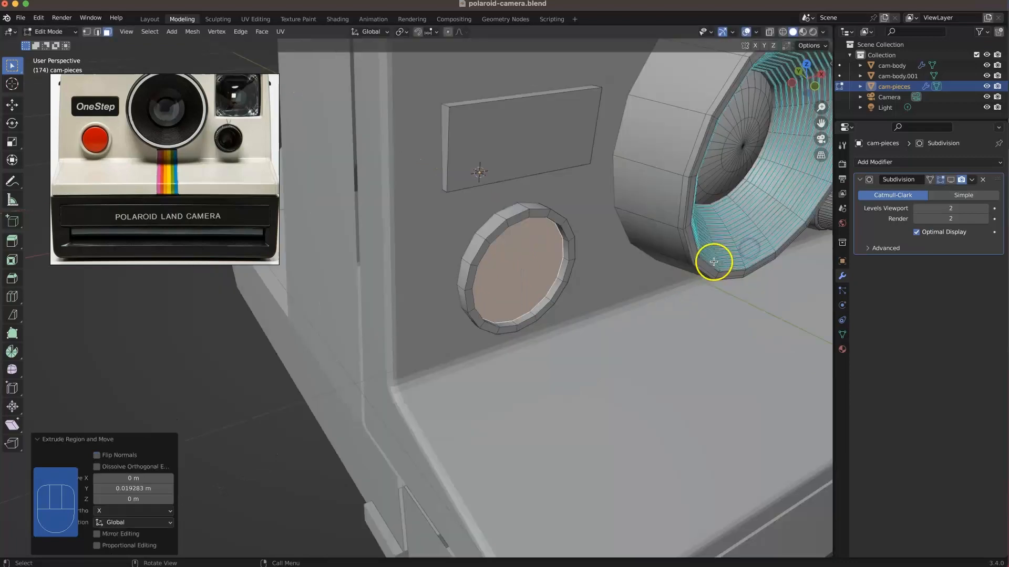
Step: Duplicate the recessed round face, place the copy in front of the ring and scale it to 0.941
{"action": "left_click", "coordinate": [299, 379]}
{"action": "mouse_move", "coordinate": [538, 343]}
{"action": "middle_mouse_down"}
{"action": "mouse_move", "coordinate": [586, 321]}
{"action": "mouse_move", "coordinate": [511, 326]}
{"action": "mouse_move", "coordinate": [541, 339]}
{"action": "middle_mouse_up"}
{"action": "left_click", "coordinate": [496, 286]}
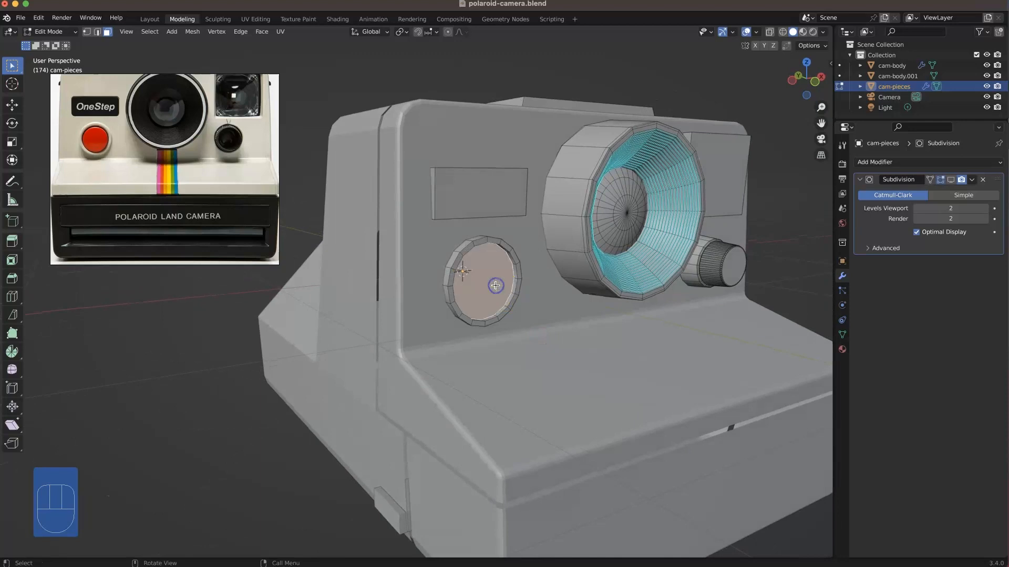
{"action": "key", "text": "shift+d"}
{"action": "left_click", "coordinate": [499, 291]}
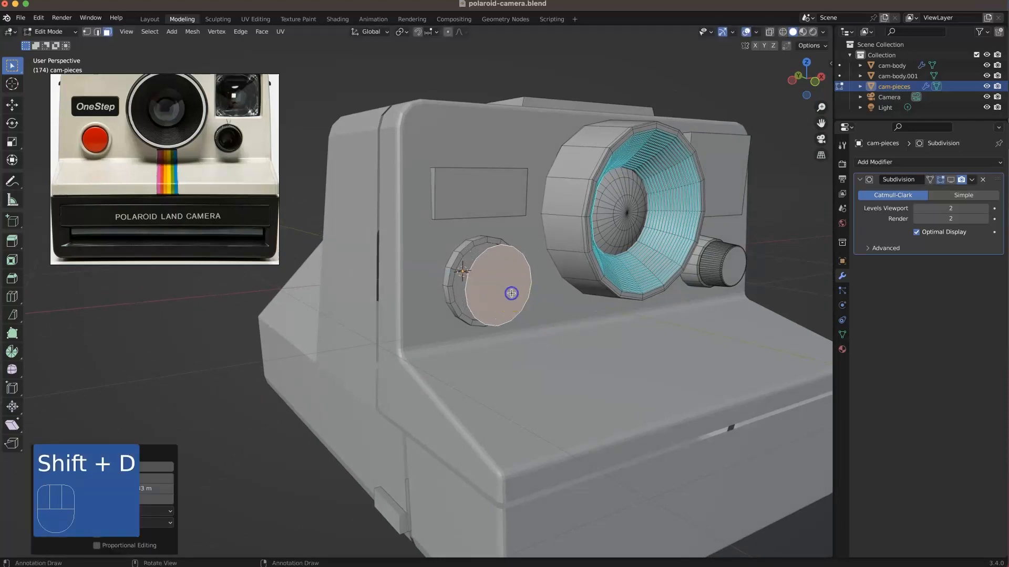
{"action": "key", "text": "s"}
{"action": "left_click", "coordinate": [567, 285]}
Step: Extrude the duplicated disc backward along Y and move the extruded face about 0.0237 m further back to thicken the cap
{"action": "key", "text": "e"}
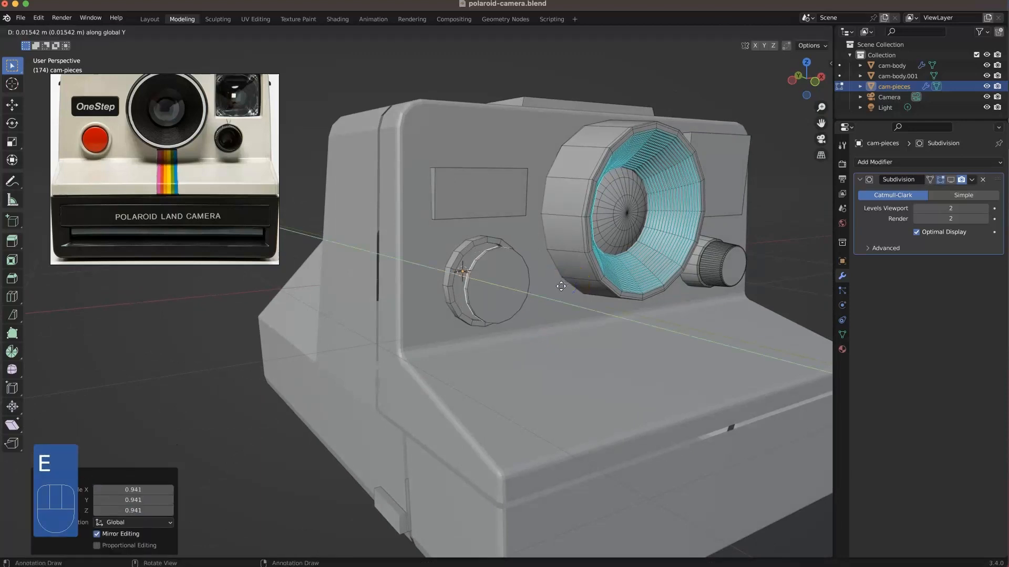
{"action": "left_click", "coordinate": [558, 287]}
{"action": "middle_click_drag", "start_coordinate": [491, 300], "coordinate": [540, 299]}
{"action": "key", "text": "g"}
{"action": "left_click", "coordinate": [534, 301]}
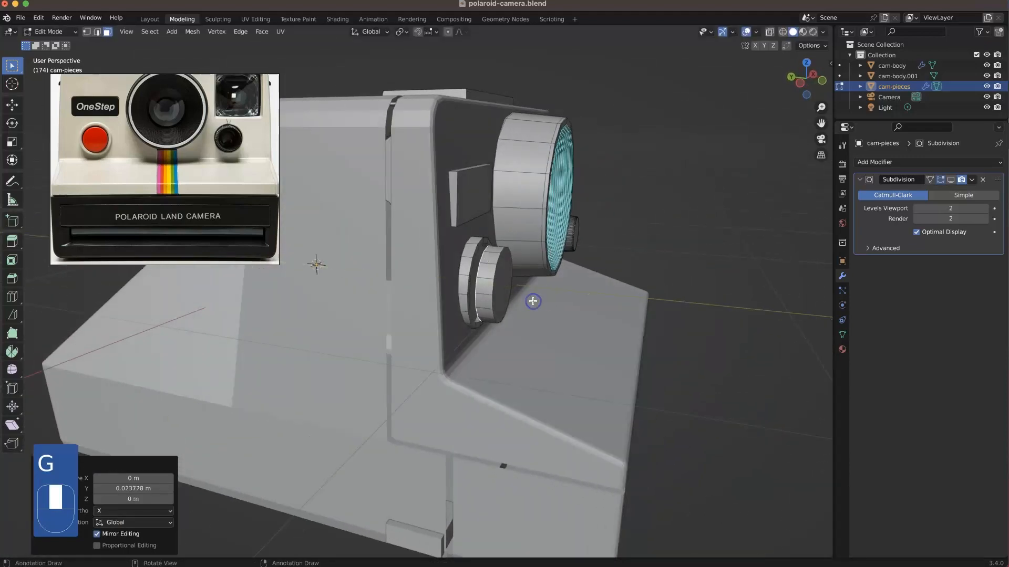
Step: Select the whole linked button cap and move it back about 0.0394 m along Y into the ring
{"action": "double_click", "coordinate": [495, 288]}
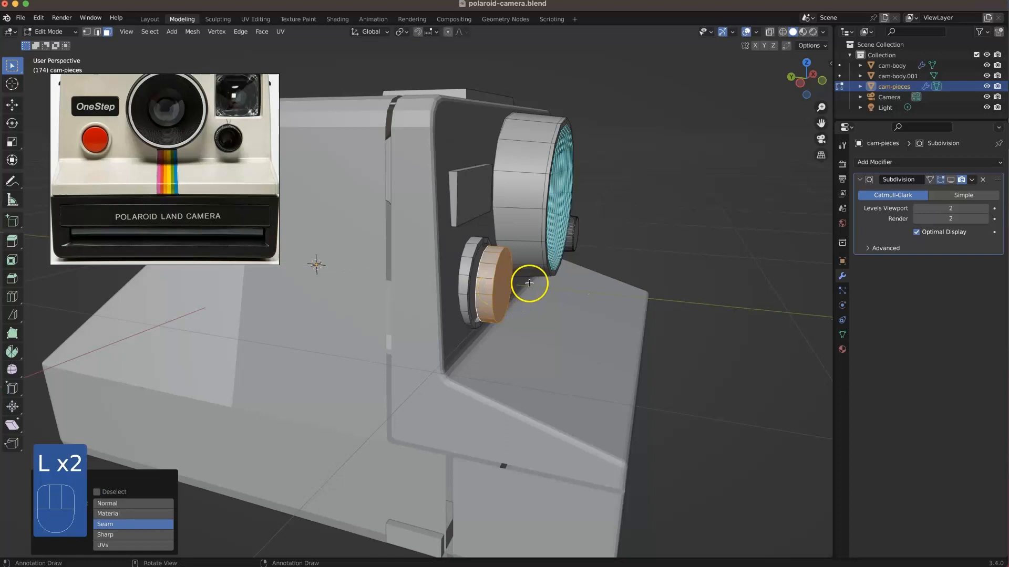
{"action": "key", "text": "g"}
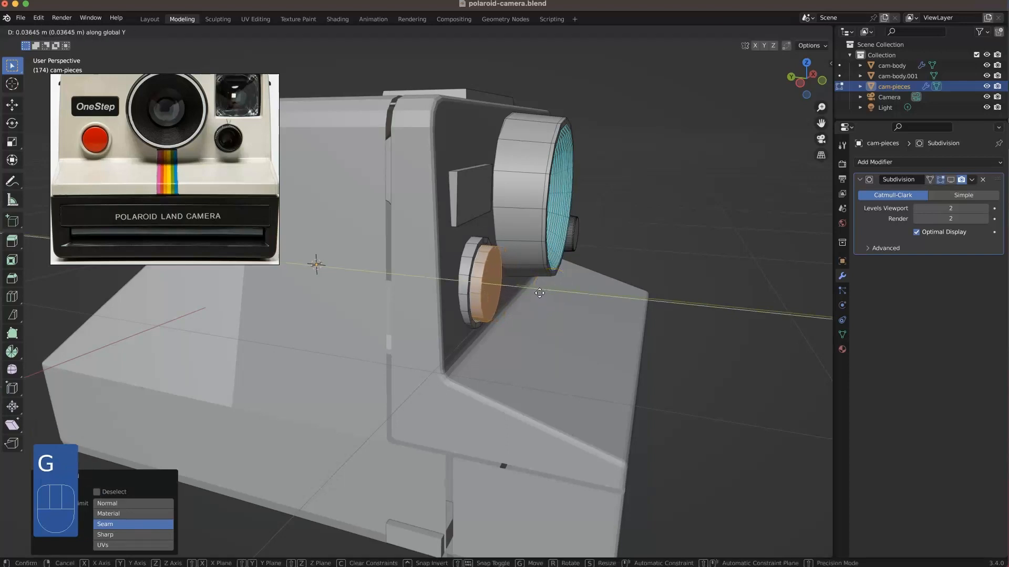
{"action": "left_click", "coordinate": [297, 157]}
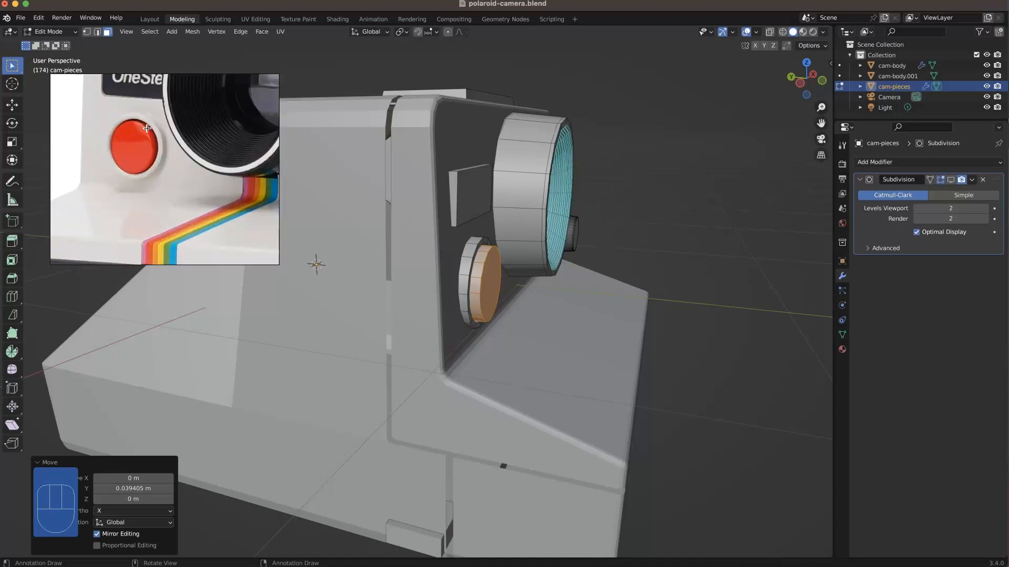
Step: Bevel the button cap's front rim edge loop with three segments and a width of about 0.0129 m
{"action": "middle_click_drag", "start_coordinate": [504, 295], "coordinate": [495, 266]}
{"action": "scroll", "coordinate": [495, 265], "scroll_direction": "up", "scroll_amount": 5}
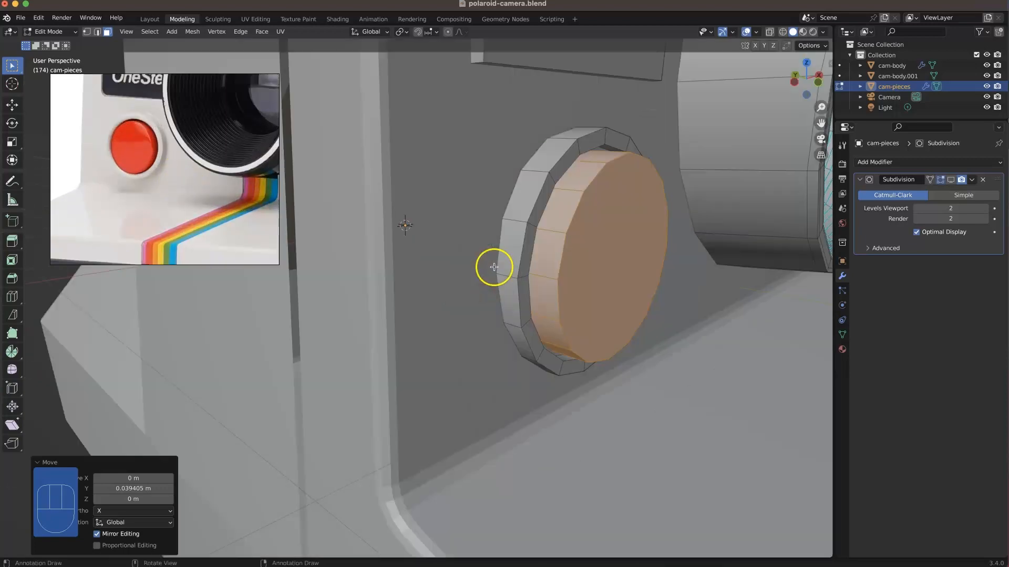
{"action": "scroll", "coordinate": [499, 263], "scroll_direction": "down", "scroll_amount": 3}
{"action": "left_click", "coordinate": [507, 257]}
{"action": "key", "text": "2"}
{"action": "left_click", "coordinate": [509, 238]}
{"action": "left_click", "coordinate": [509, 237], "text": "alt"}
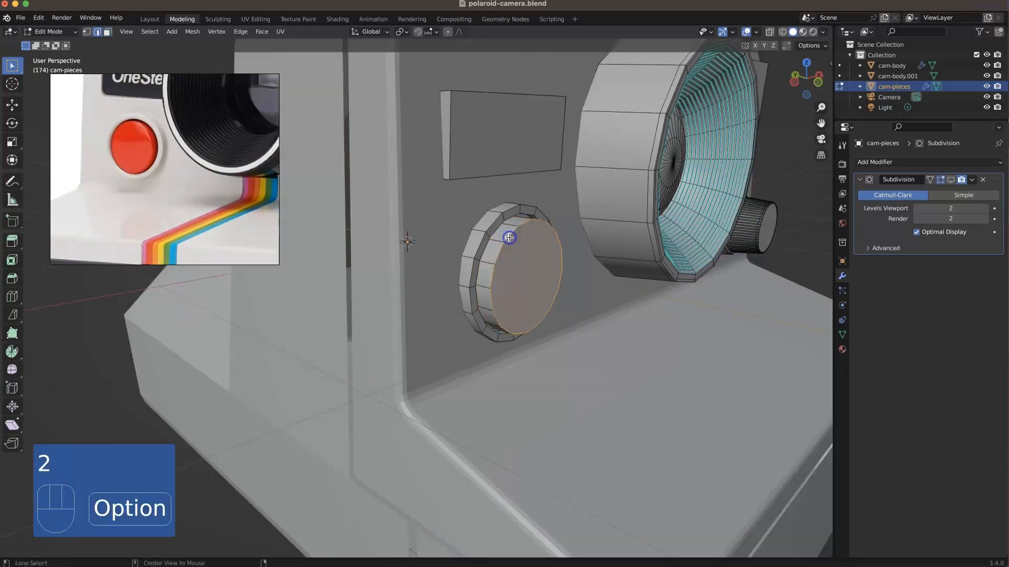
{"action": "key", "text": "super+b"}
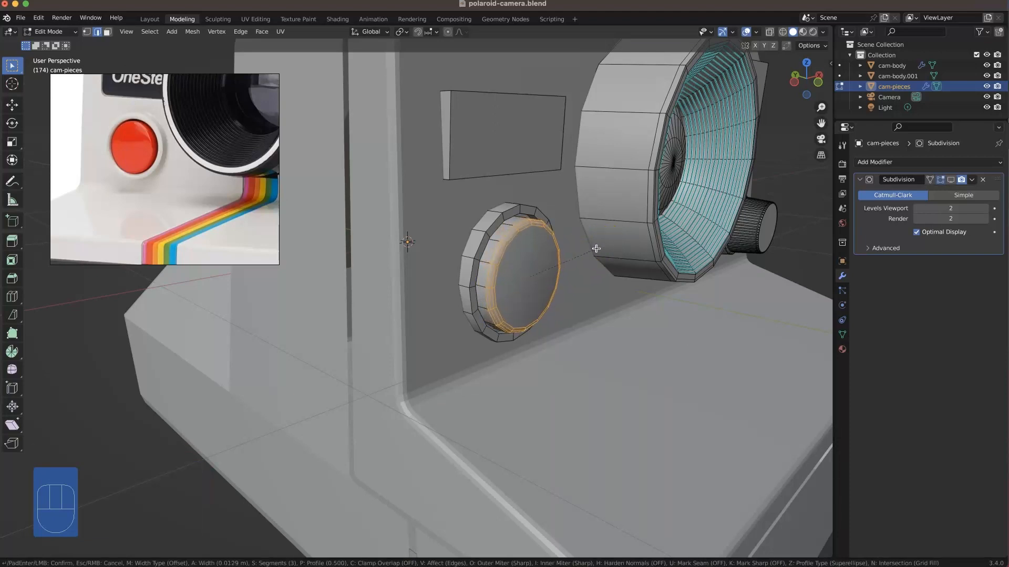
{"action": "left_click", "coordinate": [597, 249]}
{"action": "left_click", "coordinate": [547, 177]}
Step: Inset the button cap's front face by about 0.0127 m
{"action": "left_click", "coordinate": [532, 252]}
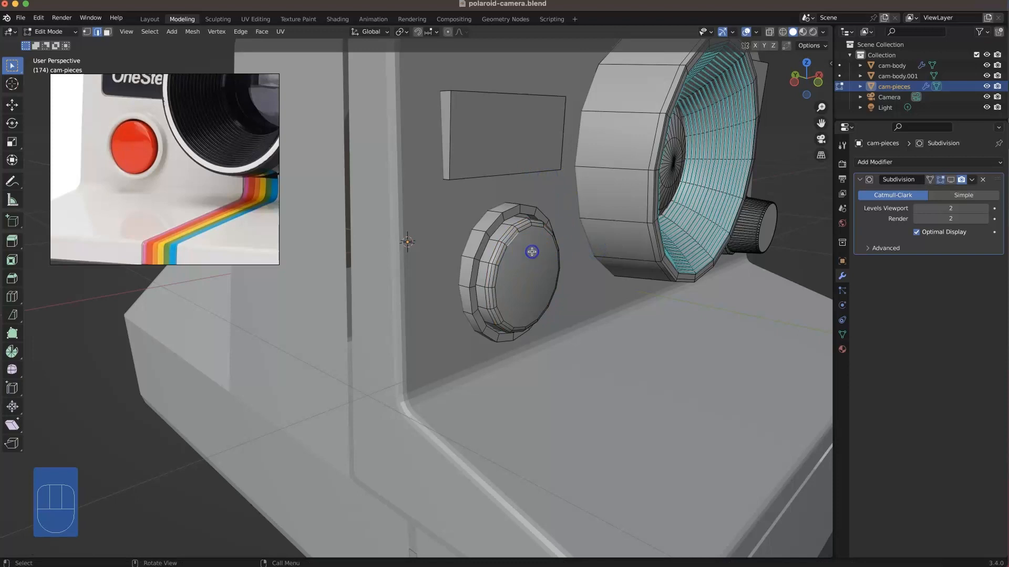
{"action": "key", "text": "3"}
{"action": "left_click", "coordinate": [532, 271]}
{"action": "key", "text": "i"}
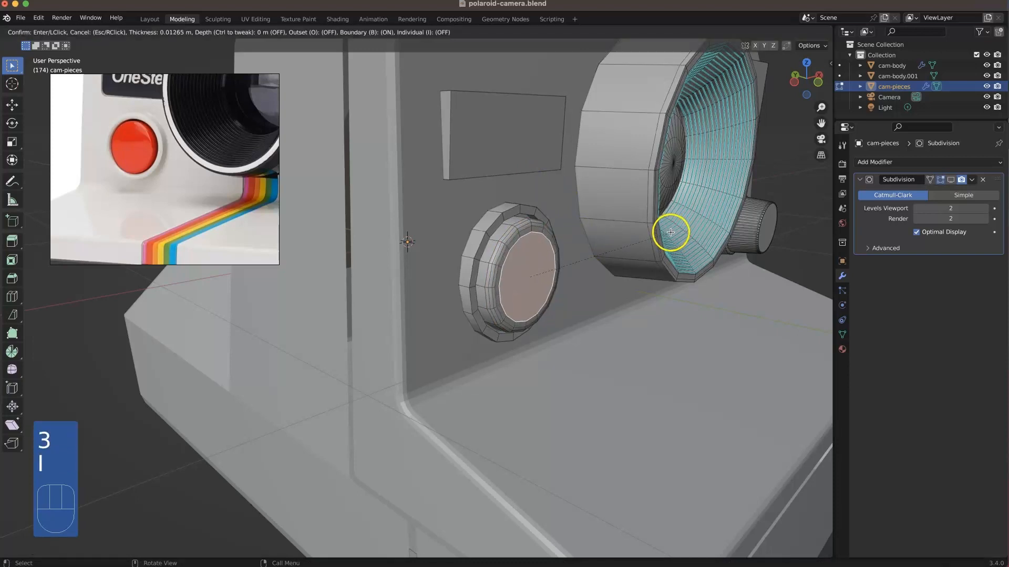
{"action": "left_click", "coordinate": [670, 231]}
Step: Add one edge loop around the button cap's side, slid toward the rear with a factor of -0.616
{"action": "key", "text": "super+r"}
{"action": "mouse_move", "coordinate": [496, 239]}
{"action": "left_mouse_down"}
{"action": "mouse_move", "coordinate": [470, 240]}
{"action": "mouse_move", "coordinate": [488, 240]}
{"action": "left_mouse_up"}
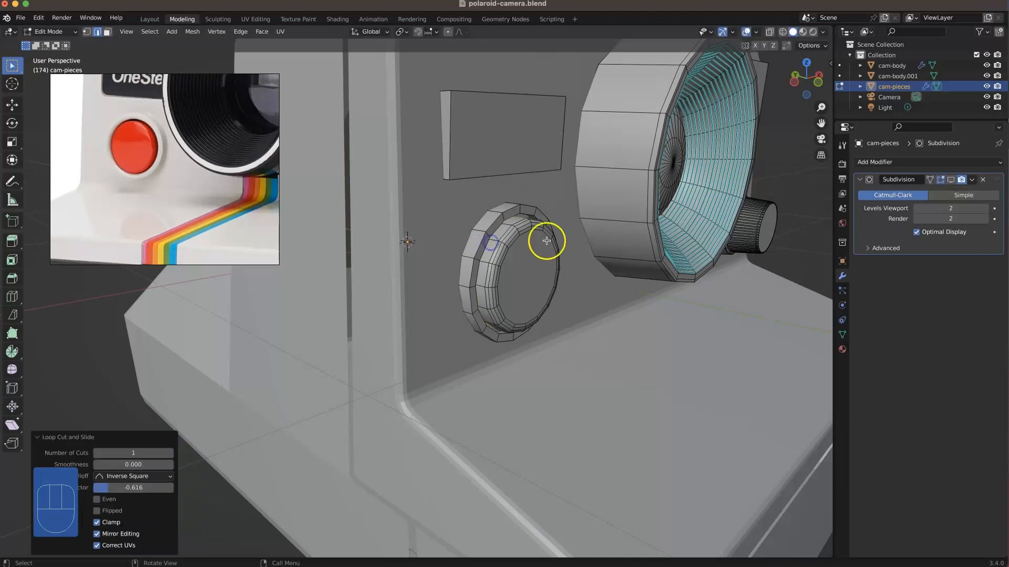
{"action": "left_click", "coordinate": [584, 235]}
Step: Bevel the outer and inner front rim edge loops of the ring around the button with three segments
{"action": "left_click", "coordinate": [532, 210], "text": "alt"}
{"action": "left_click", "coordinate": [531, 210], "text": "alt+shift"}
{"action": "scroll", "coordinate": [533, 207], "scroll_direction": "up", "scroll_amount": 3}
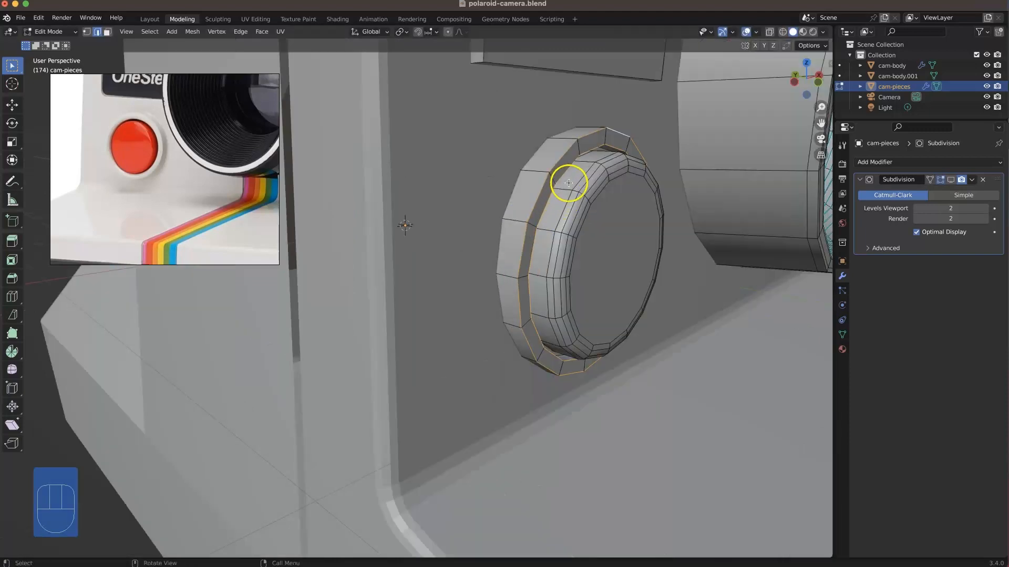
{"action": "key", "text": "super+b"}
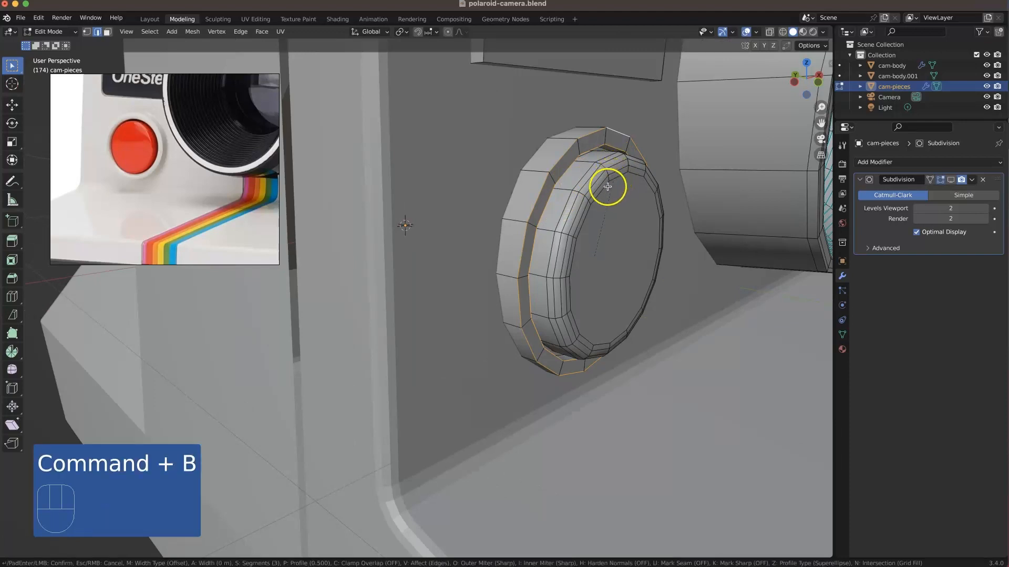
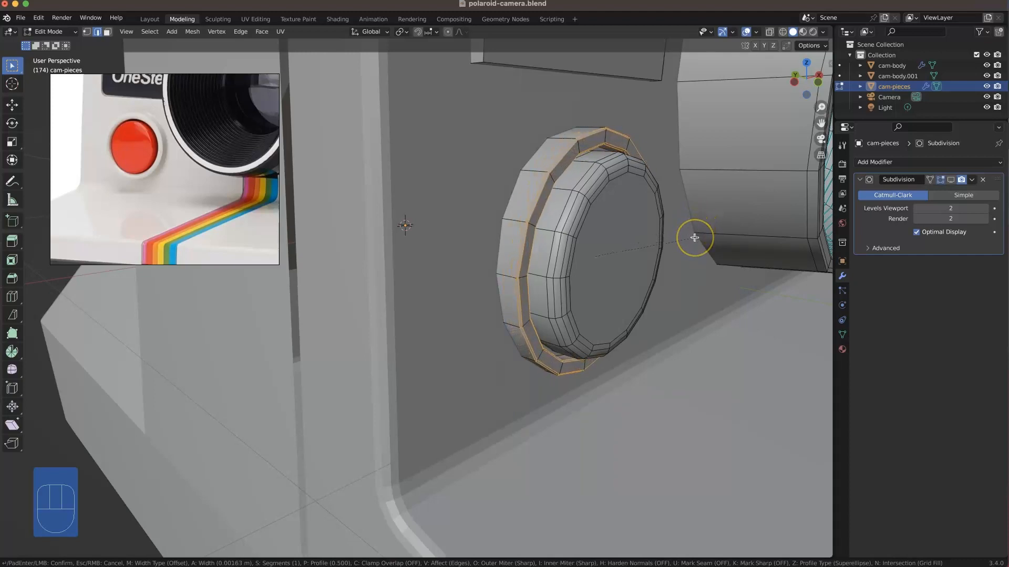
Step: Add one edge loop around the outer side of the ring surrounding the shutter button
{"action": "left_click", "coordinate": [694, 237]}
{"action": "left_click", "coordinate": [529, 149]}
{"action": "key", "text": "super+r"}
{"action": "left_click", "coordinate": [531, 163]}
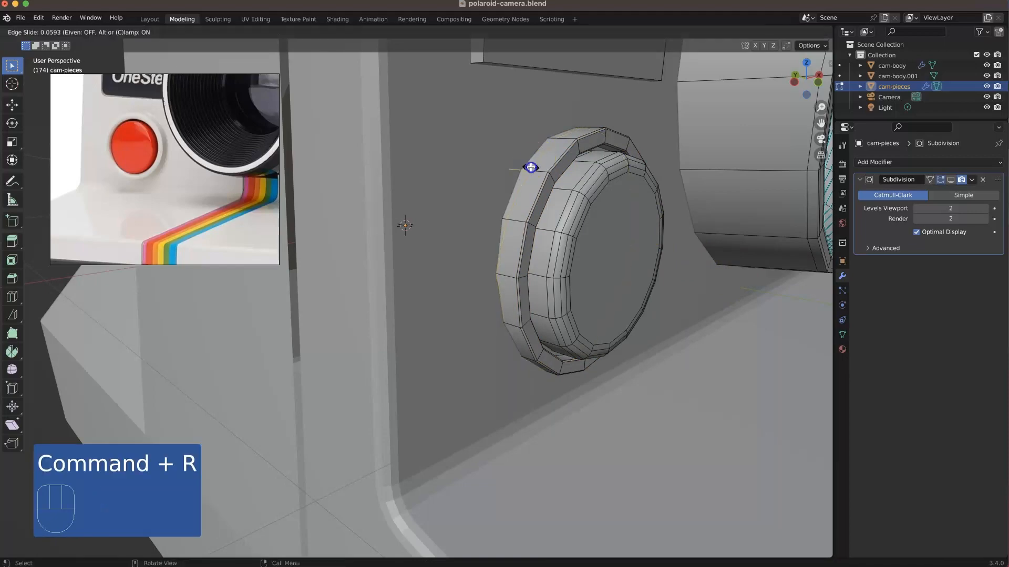
{"action": "left_click", "coordinate": [530, 167]}
{"action": "left_click", "coordinate": [701, 300]}
{"action": "middle_click_drag", "start_coordinate": [639, 274], "coordinate": [541, 164]}
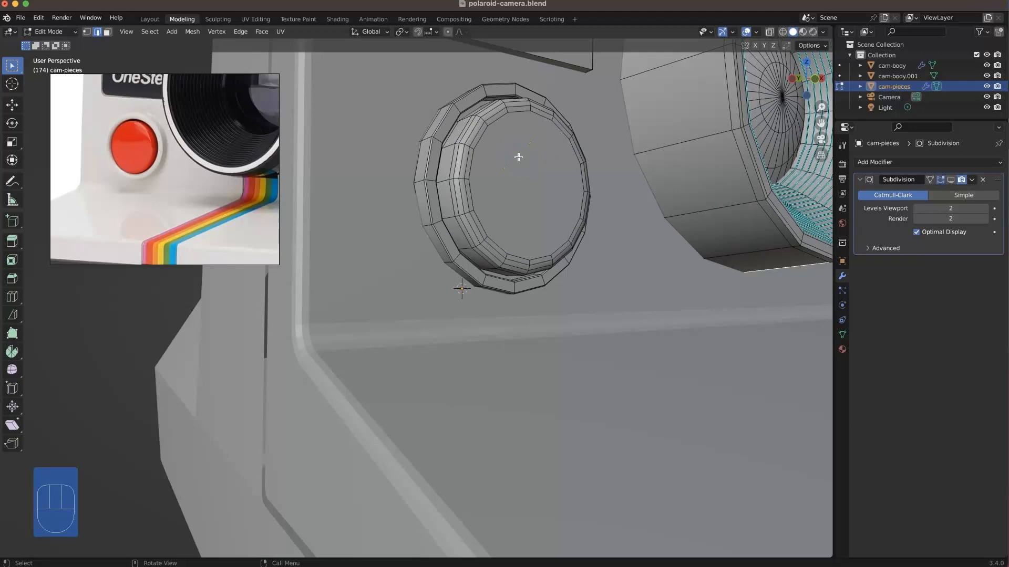
Step: Hide the button cap and add one edge loop around the ring's inner side, slid with a factor of -0.786
{"action": "key", "text": "3"}
{"action": "key", "text": "l"}
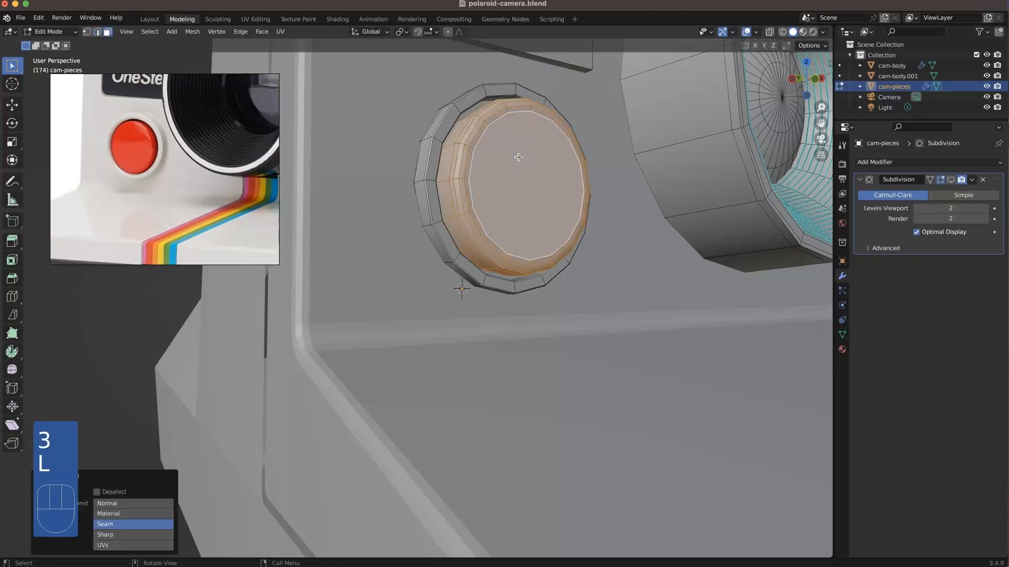
{"action": "key", "text": "h"}
{"action": "scroll", "coordinate": [551, 169], "scroll_direction": "up", "scroll_amount": 4}
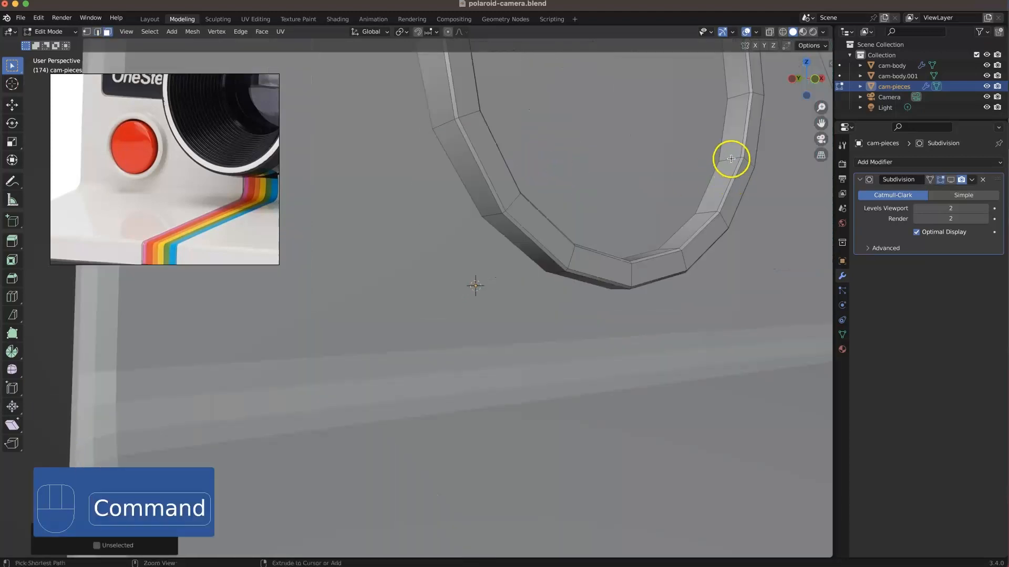
{"action": "key", "text": "super+r"}
{"action": "left_click", "coordinate": [728, 158]}
{"action": "left_click", "coordinate": [698, 135]}
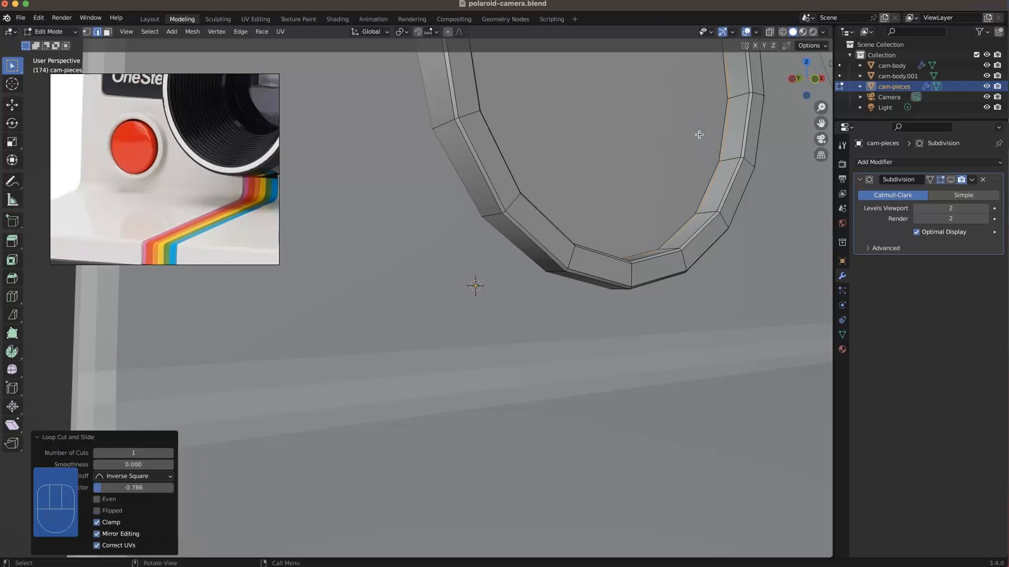
Step: Inset the ring's front faces and unhide the button cap
{"action": "key", "text": "3"}
{"action": "key", "text": "i"}
{"action": "key", "text": "i"}
{"action": "left_click", "coordinate": [725, 219]}
{"action": "scroll", "coordinate": [725, 218], "scroll_direction": "down", "scroll_amount": 6}
{"action": "left_click", "coordinate": [240, 297]}
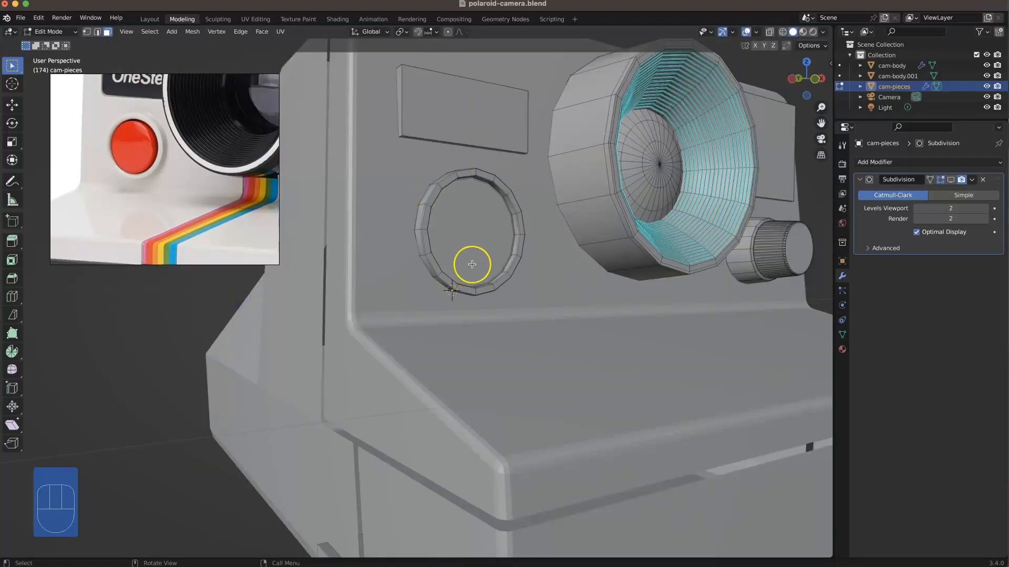
{"action": "key", "text": "alt+h"}
{"action": "left_click", "coordinate": [176, 298]}
Step: Extrude the rear face of the flared viewfinder end slightly outward
{"action": "middle_click_drag", "start_coordinate": [381, 277], "coordinate": [480, 266]}
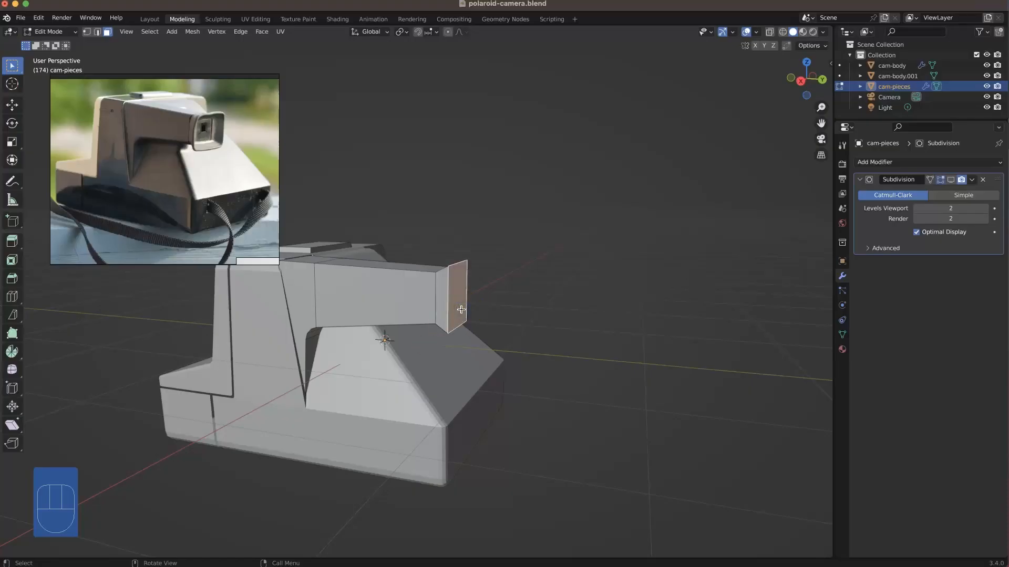
{"action": "key", "text": "e"}
{"action": "left_click", "coordinate": [465, 310]}
{"action": "middle_click_drag", "start_coordinate": [507, 281], "coordinate": [460, 322]}
Step: Split the flared eyepiece from the viewfinder barrel along its base edge loop and move the detached eyepiece backward
{"action": "key", "text": "2"}
{"action": "left_click", "coordinate": [471, 294], "text": "alt"}
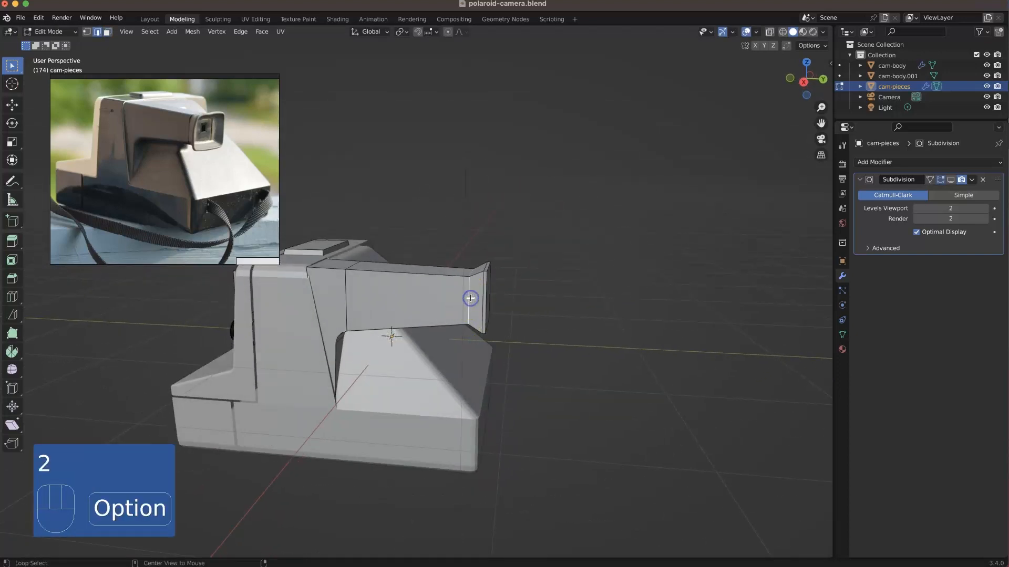
{"action": "right_click", "coordinate": [471, 296]}
{"action": "left_click", "coordinate": [457, 397]}
{"action": "middle_click_drag", "start_coordinate": [478, 270], "coordinate": [484, 290]}
{"action": "key", "text": "3"}
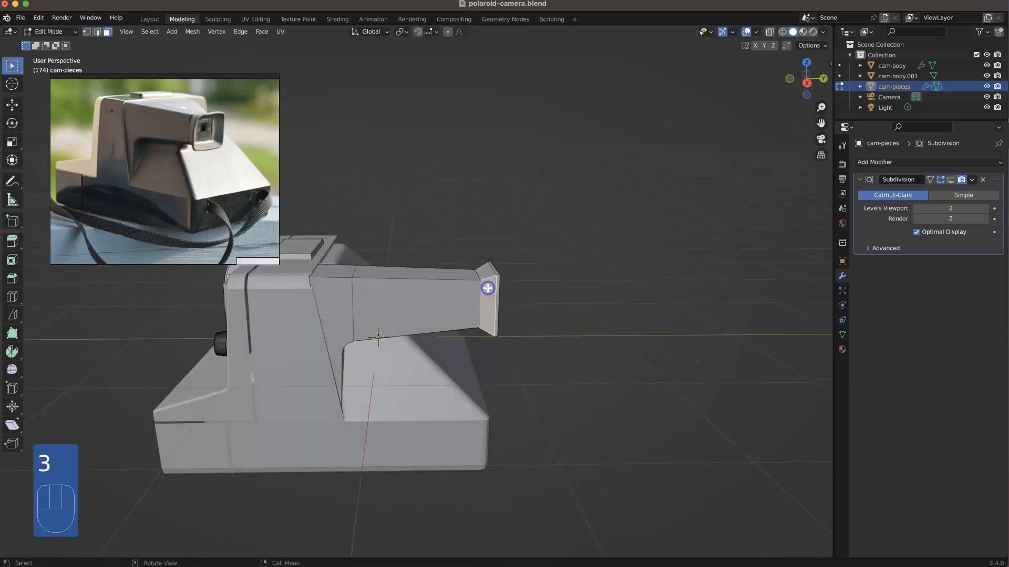
{"action": "key", "text": "l"}
{"action": "key", "text": "g"}
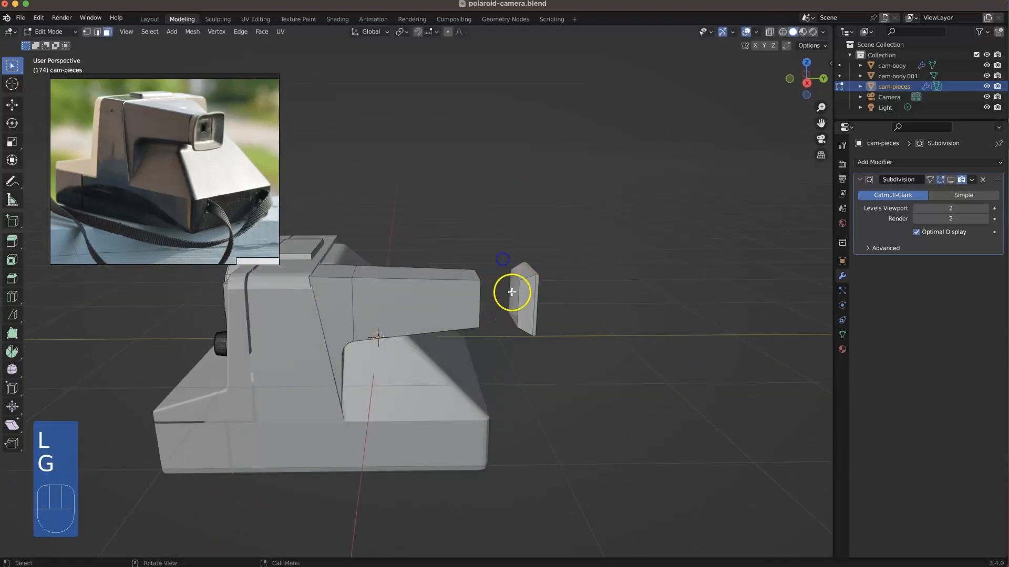
{"action": "left_click", "coordinate": [513, 289]}
{"action": "middle_click_drag", "start_coordinate": [513, 288], "coordinate": [544, 293]}
Step: Fill the open ends of the detached eyepiece and the viewfinder barrel with faces
{"action": "key", "text": "2"}
{"action": "left_click", "coordinate": [530, 286], "text": "alt"}
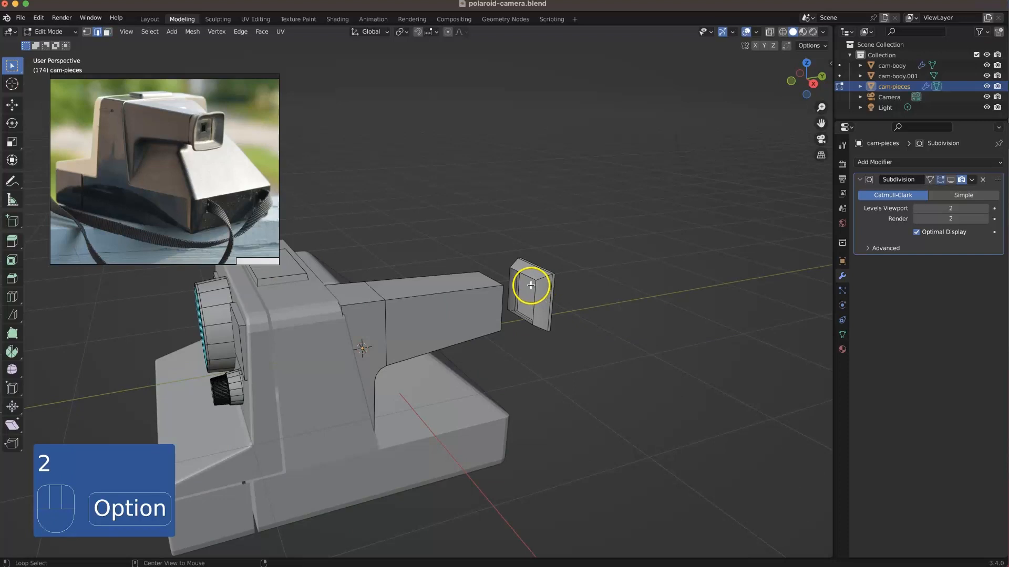
{"action": "middle_click_drag", "start_coordinate": [519, 236], "coordinate": [449, 298]}
{"action": "left_click", "coordinate": [451, 288], "text": "alt"}
{"action": "key", "text": "f"}
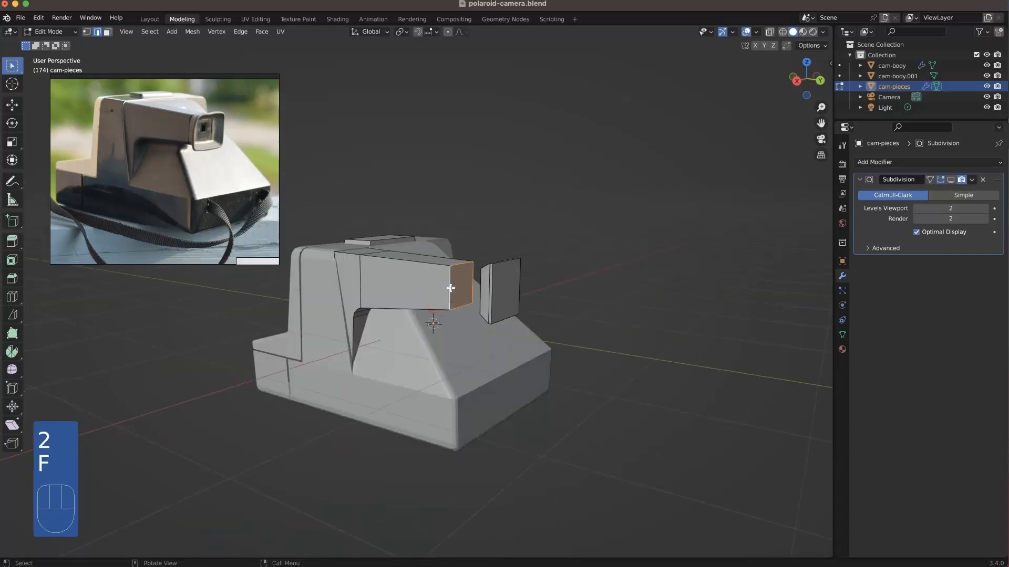
Step: Add one edge loop around the eyepiece's flared side and move it about 0.0233 m along Y
{"action": "middle_click_drag", "start_coordinate": [444, 280], "coordinate": [502, 293]}
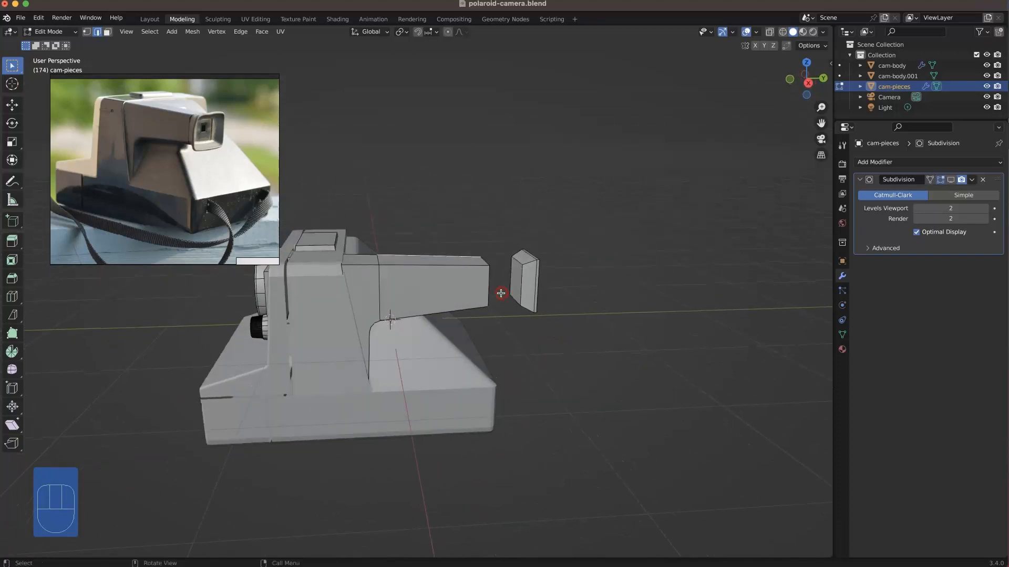
{"action": "scroll", "coordinate": [521, 272], "scroll_direction": "up", "scroll_amount": 1}
{"action": "key", "text": "super+r"}
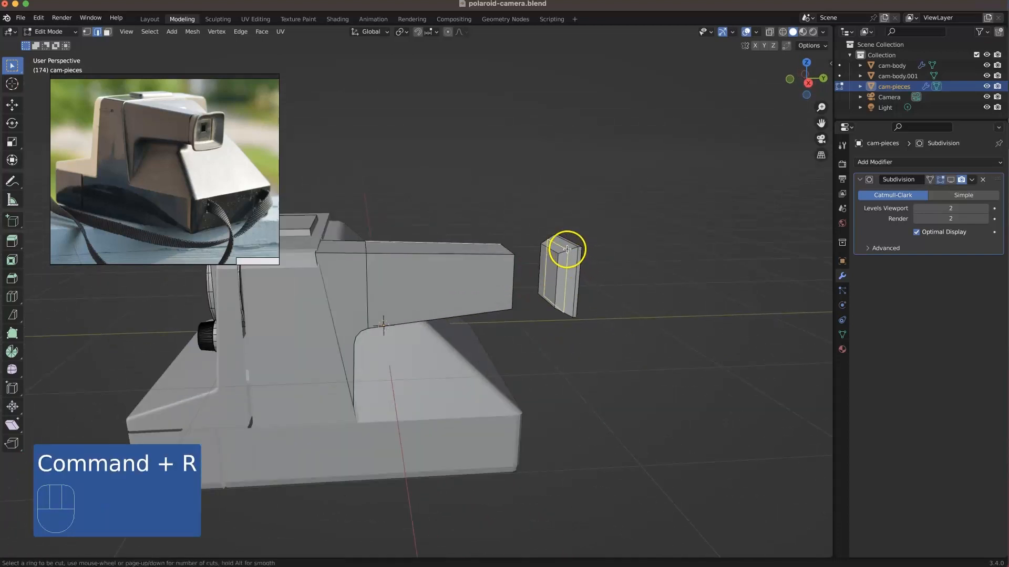
{"action": "left_click", "coordinate": [568, 254]}
{"action": "left_click", "coordinate": [576, 261]}
{"action": "key", "text": "g"}
{"action": "key", "text": "y"}
{"action": "left_click", "coordinate": [577, 266]}
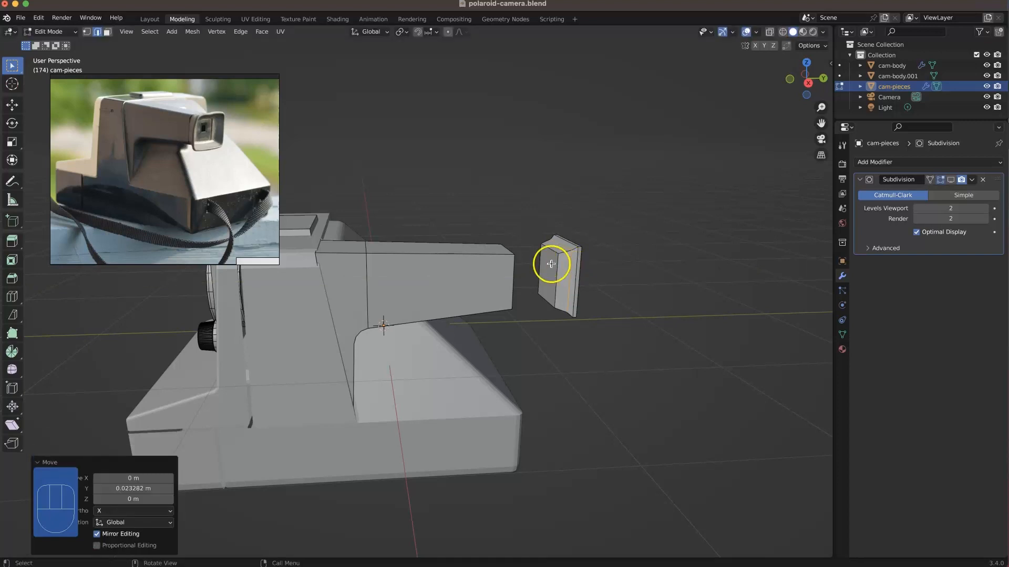
Step: Inset the eyepiece's rear face by about 0.0782 m and push the inset face inward along Y
{"action": "key", "text": "3"}
{"action": "key", "text": "g"}
{"action": "left_click", "coordinate": [559, 277]}
{"action": "middle_click_drag", "start_coordinate": [559, 277], "coordinate": [477, 272]}
{"action": "left_click", "coordinate": [556, 274]}
{"action": "key", "text": "i"}
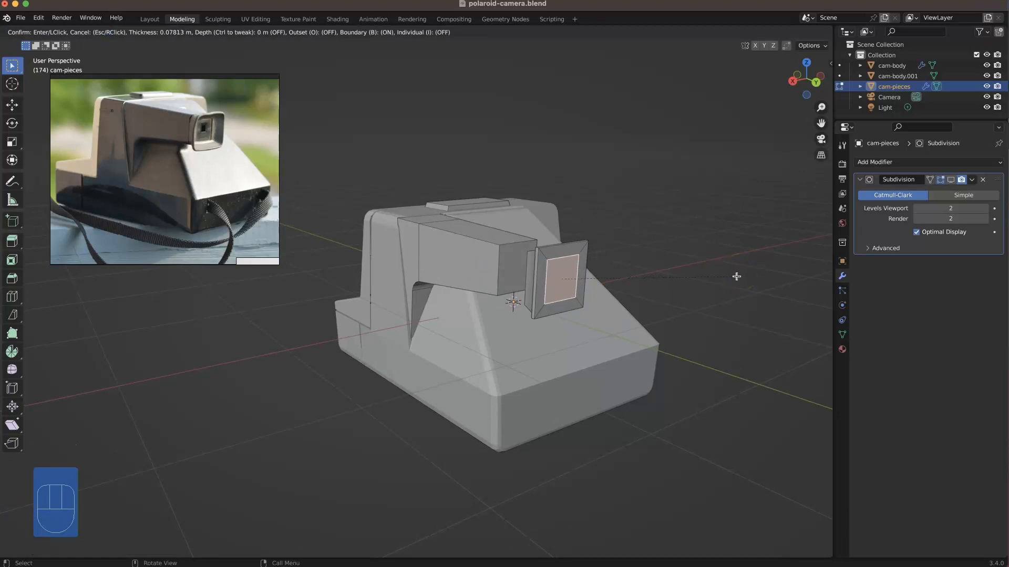
{"action": "left_click", "coordinate": [705, 288]}
{"action": "key", "text": "g"}
{"action": "key", "text": "y"}
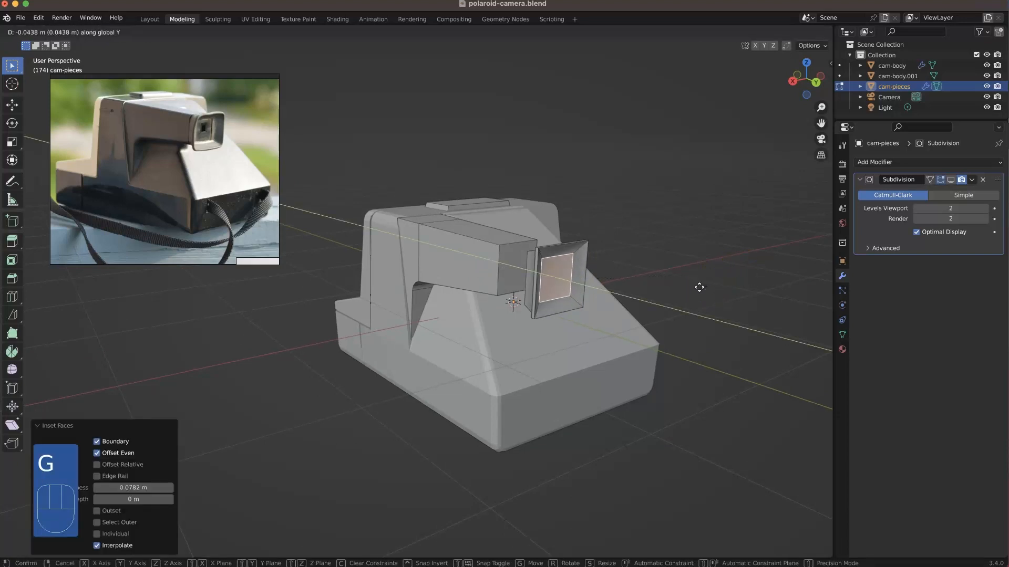
{"action": "left_click", "coordinate": [603, 289]}
Step: Inset the recessed eyepiece face by about 0.0863 m and extrude the small centre face about 0.0339 m inward along Y
{"action": "mouse_move", "coordinate": [604, 288]}
{"action": "middle_mouse_down"}
{"action": "mouse_move", "coordinate": [613, 241]}
{"action": "mouse_move", "coordinate": [500, 342]}
{"action": "mouse_move", "coordinate": [543, 258]}
{"action": "mouse_move", "coordinate": [572, 268]}
{"action": "mouse_move", "coordinate": [604, 254]}
{"action": "mouse_move", "coordinate": [706, 253]}
{"action": "mouse_move", "coordinate": [632, 239]}
{"action": "mouse_move", "coordinate": [604, 252]}
{"action": "mouse_move", "coordinate": [555, 238]}
{"action": "mouse_move", "coordinate": [615, 274]}
{"action": "middle_mouse_up"}
{"action": "left_click", "coordinate": [660, 224]}
{"action": "left_click", "coordinate": [615, 274]}
{"action": "key", "text": "i"}
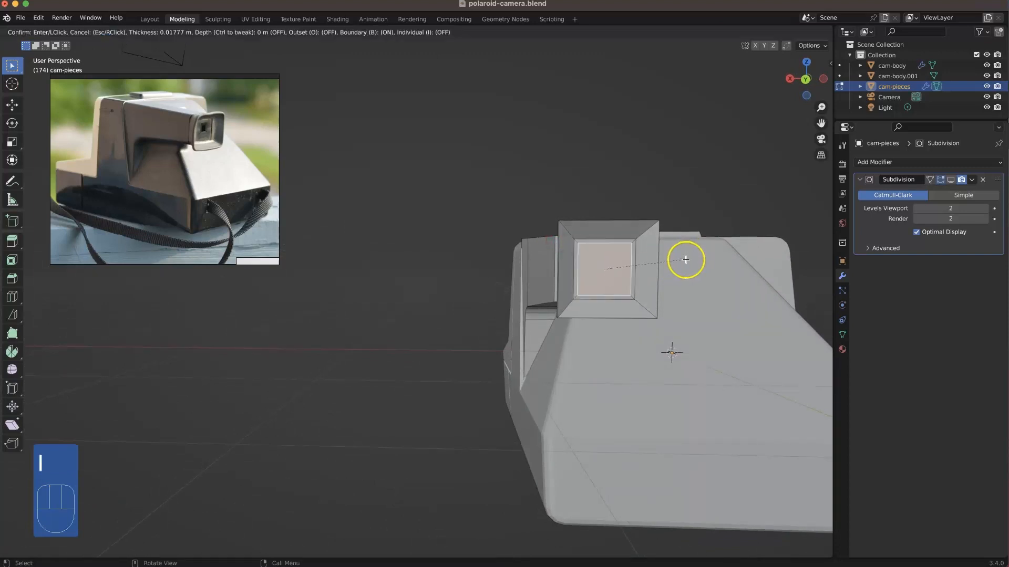
{"action": "left_click", "coordinate": [682, 262]}
{"action": "mouse_move", "coordinate": [682, 262]}
{"action": "middle_mouse_down"}
{"action": "mouse_move", "coordinate": [662, 282]}
{"action": "mouse_move", "coordinate": [672, 280]}
{"action": "middle_mouse_up"}
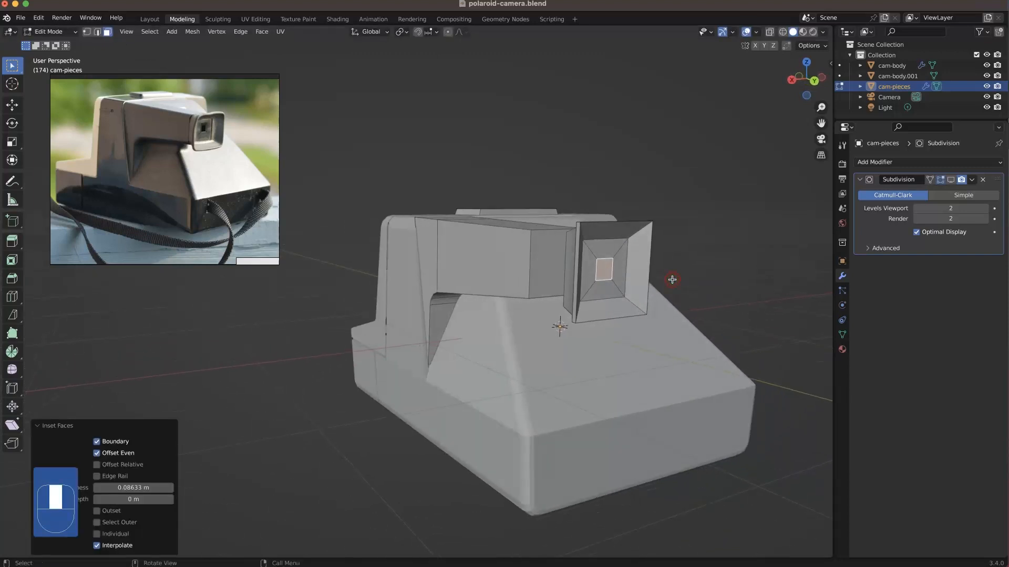
{"action": "key", "text": "e"}
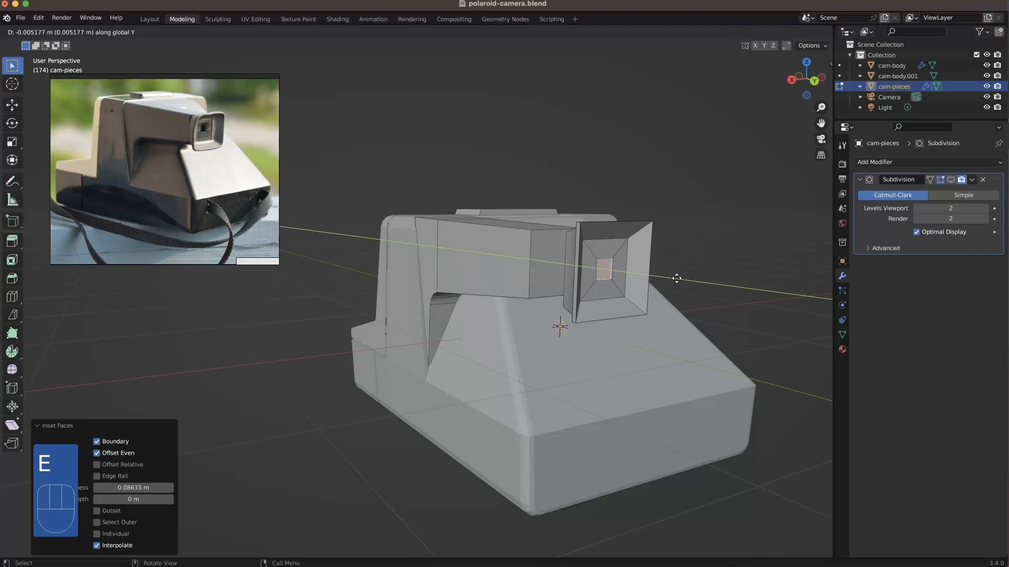
{"action": "left_click", "coordinate": [672, 280]}
{"action": "middle_click_drag", "start_coordinate": [671, 281], "coordinate": [570, 268]}
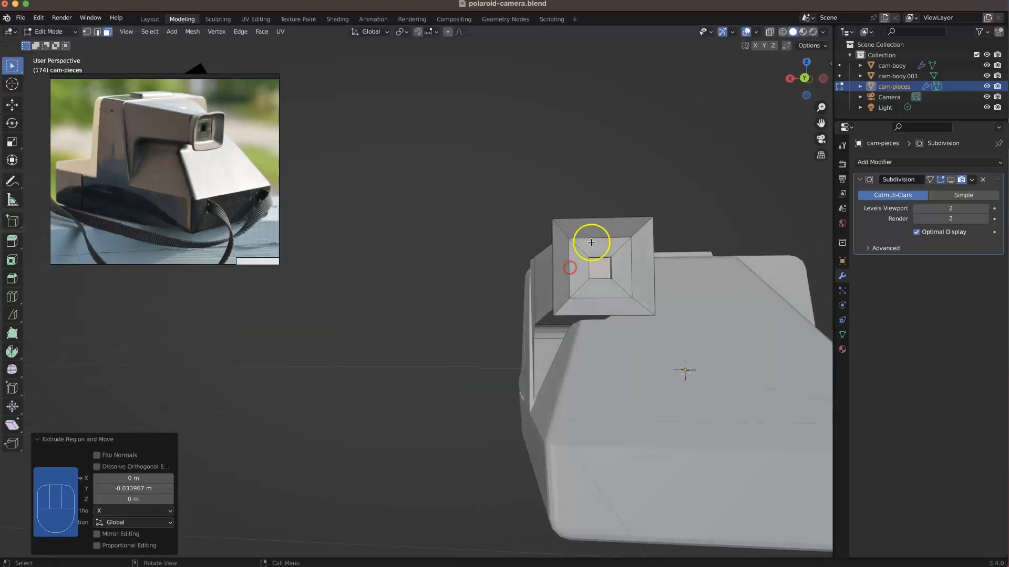
Step: Add one edge loop around the faces surrounding the eyepiece's small centre opening, slid close to that opening
{"action": "scroll", "coordinate": [603, 247], "scroll_direction": "up", "scroll_amount": 2}
{"action": "left_click", "coordinate": [617, 165]}
{"action": "key", "text": "super+r"}
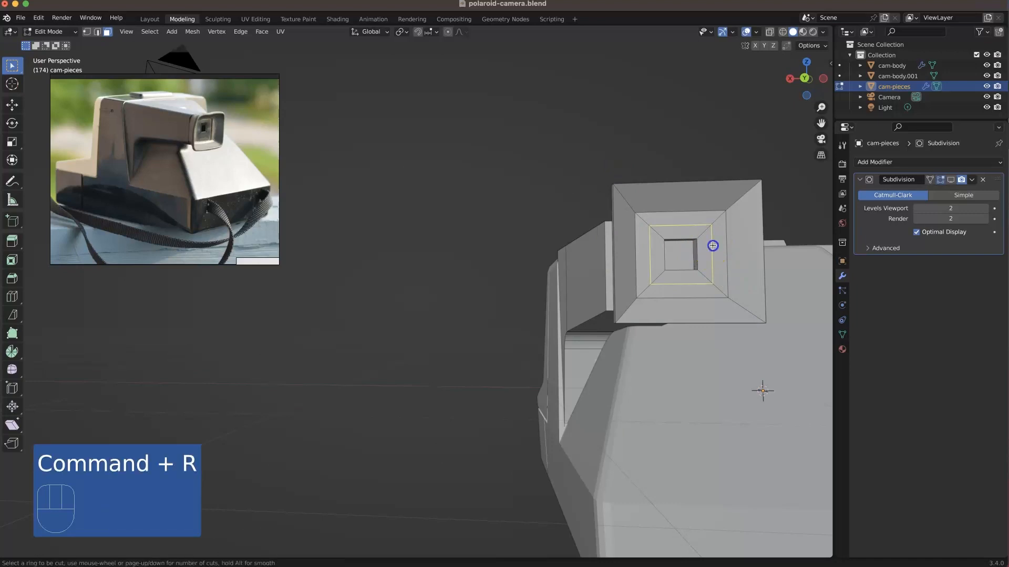
{"action": "left_click", "coordinate": [707, 251]}
{"action": "left_click", "coordinate": [707, 256]}
{"action": "middle_click_drag", "start_coordinate": [704, 254], "coordinate": [735, 254]}
{"action": "middle_click_drag", "start_coordinate": [735, 253], "coordinate": [462, 259], "text": "shift"}
{"action": "middle_click_drag", "start_coordinate": [393, 252], "coordinate": [638, 268], "text": "shift"}
Step: Move the edge loop around the small centre opening about 0.0083 m inward along Y
{"action": "left_click", "coordinate": [644, 227]}
{"action": "left_click", "coordinate": [567, 254], "text": "alt"}
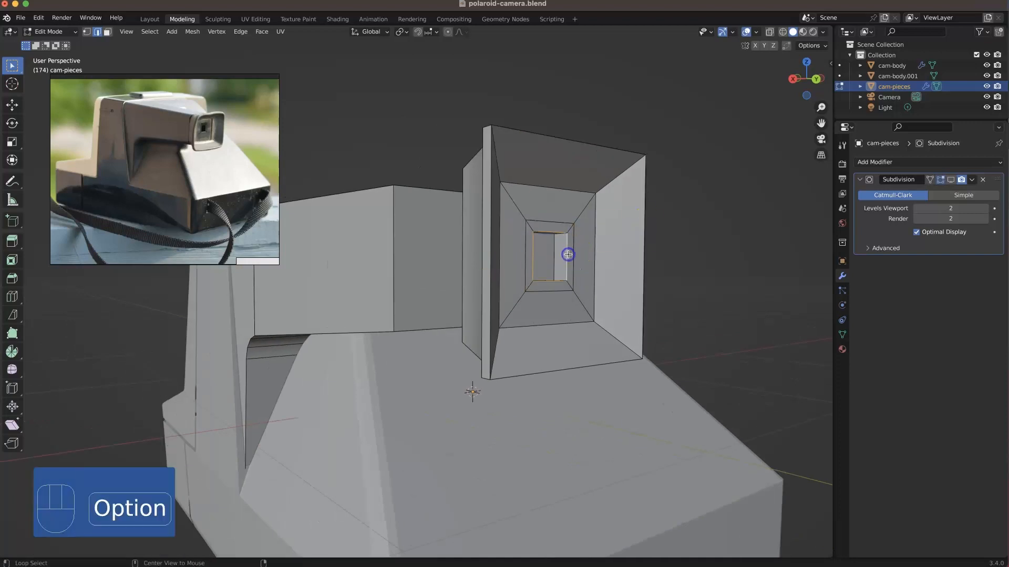
{"action": "key", "text": "g"}
{"action": "key", "text": "y"}
{"action": "left_click", "coordinate": [659, 261]}
{"action": "middle_click_drag", "start_coordinate": [610, 266], "coordinate": [594, 252]}
Step: Split the recessed inner part from the eyepiece frame along its outer edge loop and move that part inward along Y
{"action": "left_click", "coordinate": [599, 253], "text": "super"}
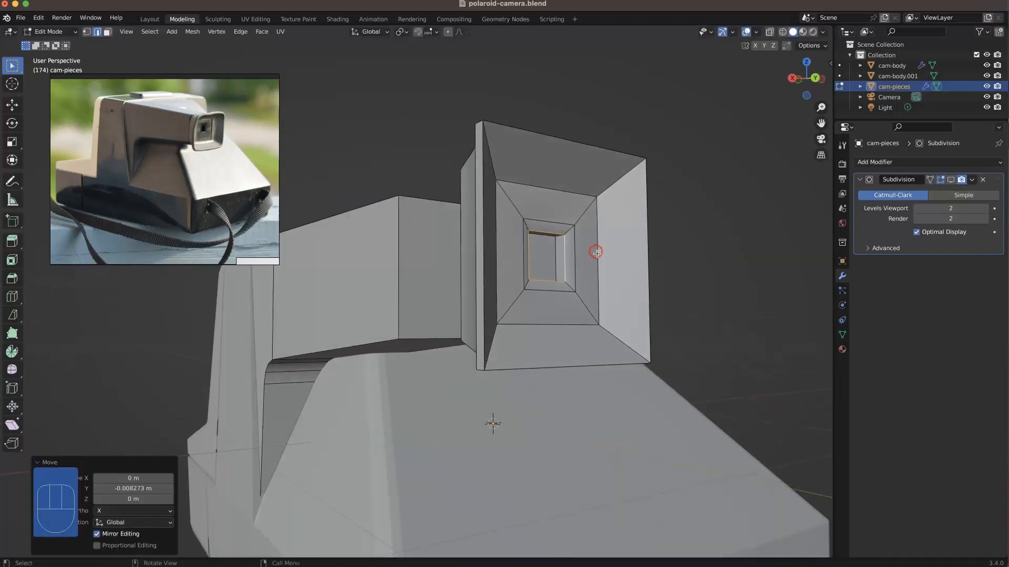
{"action": "key", "text": "super+z"}
{"action": "left_click", "coordinate": [598, 239], "text": "alt"}
{"action": "right_click", "coordinate": [598, 240]}
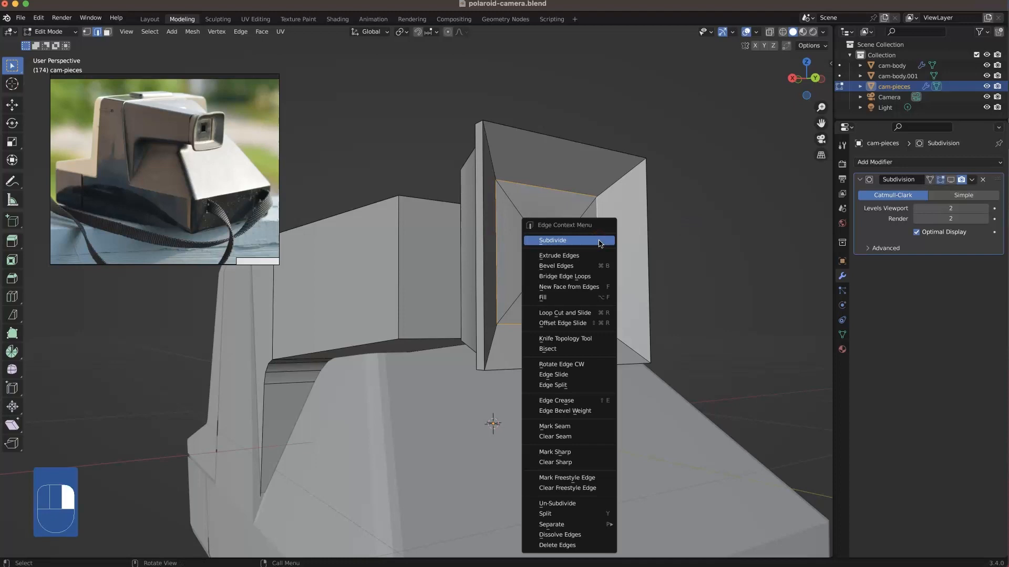
{"action": "left_click", "coordinate": [582, 384]}
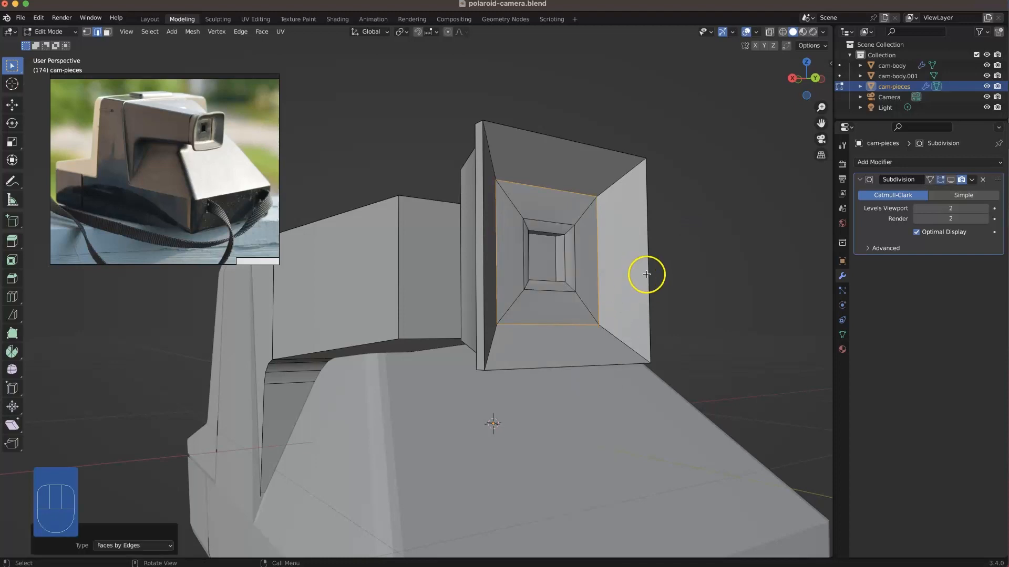
{"action": "key", "text": "3"}
{"action": "key", "text": "l"}
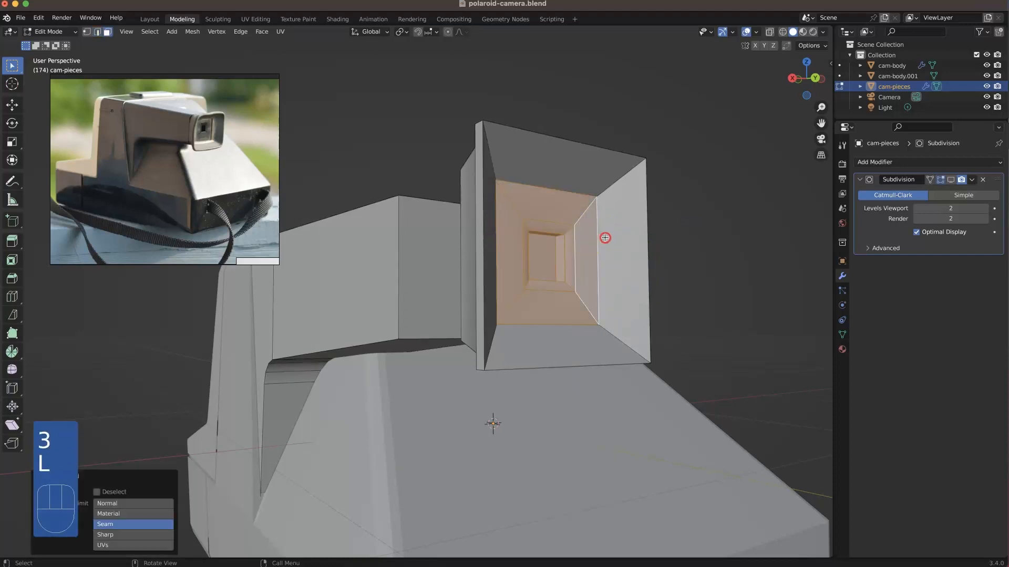
{"action": "middle_click_drag", "start_coordinate": [602, 234], "coordinate": [711, 251]}
{"action": "key", "text": "g"}
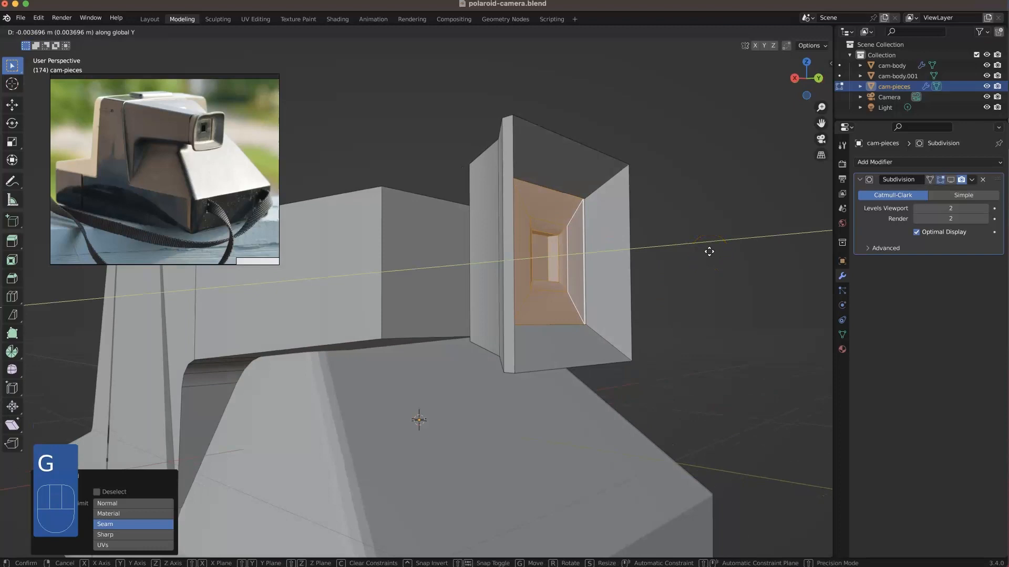
{"action": "left_click", "coordinate": [709, 251]}
{"action": "left_click", "coordinate": [709, 252]}
{"action": "scroll", "coordinate": [597, 208], "scroll_direction": "up", "scroll_amount": 3}
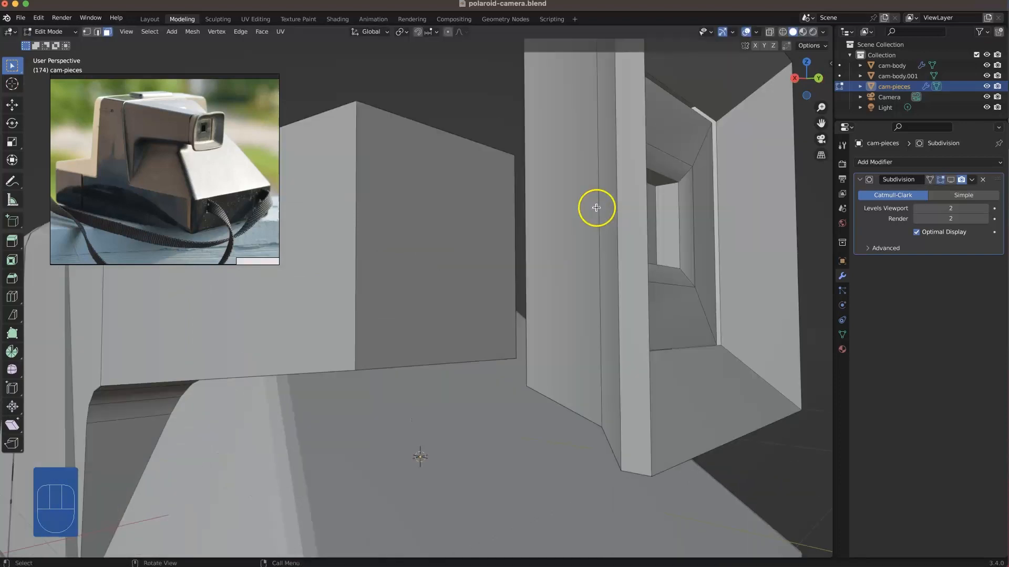
Step: Extrude the eyepiece frame's open inner edge loop about 0.0165 m inward along Y
{"action": "key", "text": "2"}
{"action": "left_click", "coordinate": [733, 184], "text": "alt"}
{"action": "key", "text": "e"}
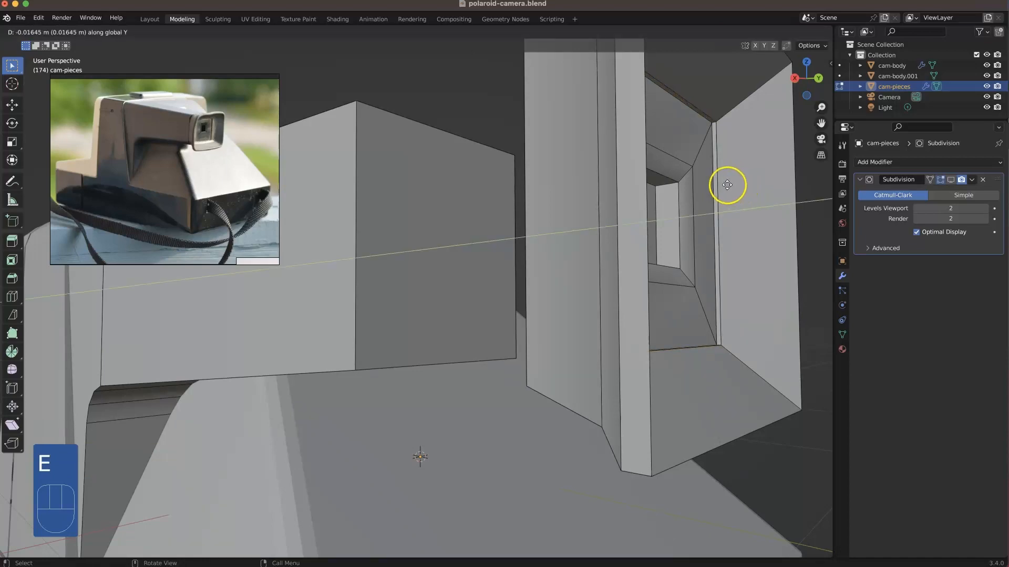
{"action": "left_click", "coordinate": [727, 187]}
{"action": "scroll", "coordinate": [720, 187], "scroll_direction": "down", "scroll_amount": 4}
{"action": "middle_click_drag", "start_coordinate": [608, 233], "coordinate": [710, 269]}
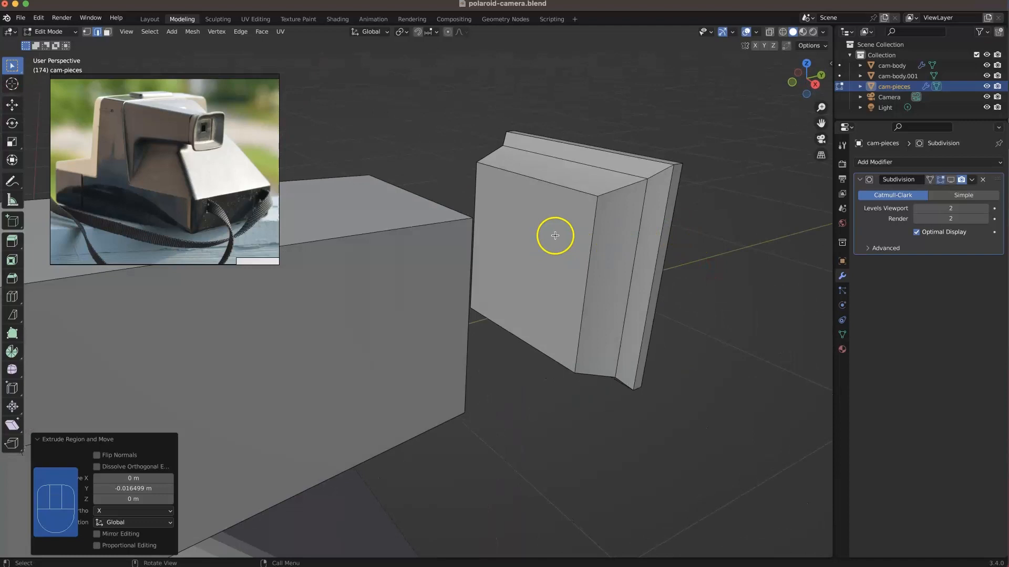
Step: Inset the eyepiece face toward the viewfinder barrel by about 0.0249 m and delete the resulting inner face
{"action": "key", "text": "3"}
{"action": "key", "text": "i"}
{"action": "left_click", "coordinate": [679, 241]}
{"action": "key", "text": "Delete"}
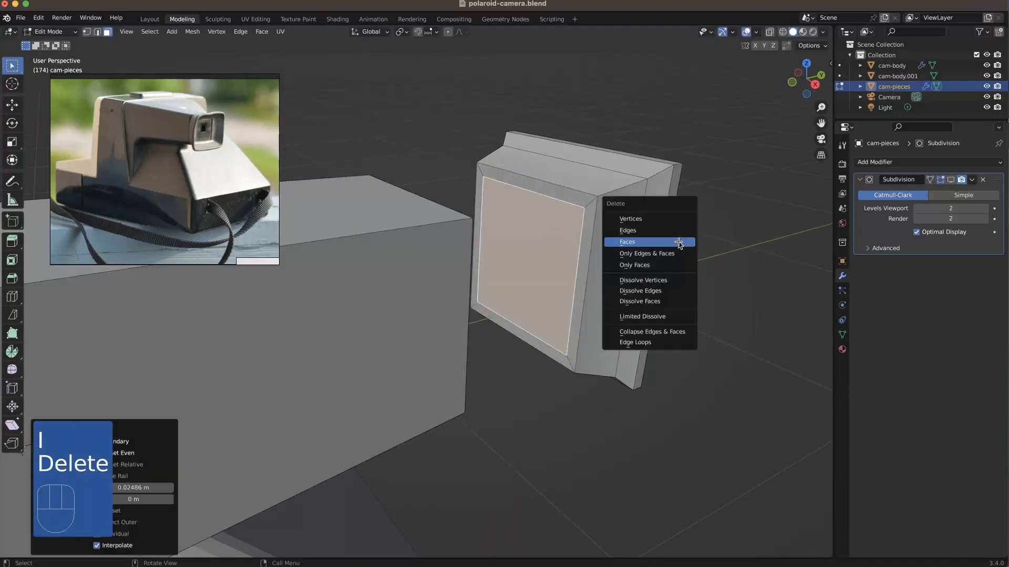
{"action": "left_click", "coordinate": [678, 242]}
Step: Bevel the eyepiece frame's four diagonal corner edge loops by about 0.024 m with 3 segments
{"action": "middle_click_drag", "start_coordinate": [603, 275], "coordinate": [471, 237]}
{"action": "left_click", "coordinate": [466, 199], "text": "alt"}
{"action": "key", "text": "2"}
{"action": "left_click", "coordinate": [486, 179], "text": "alt"}
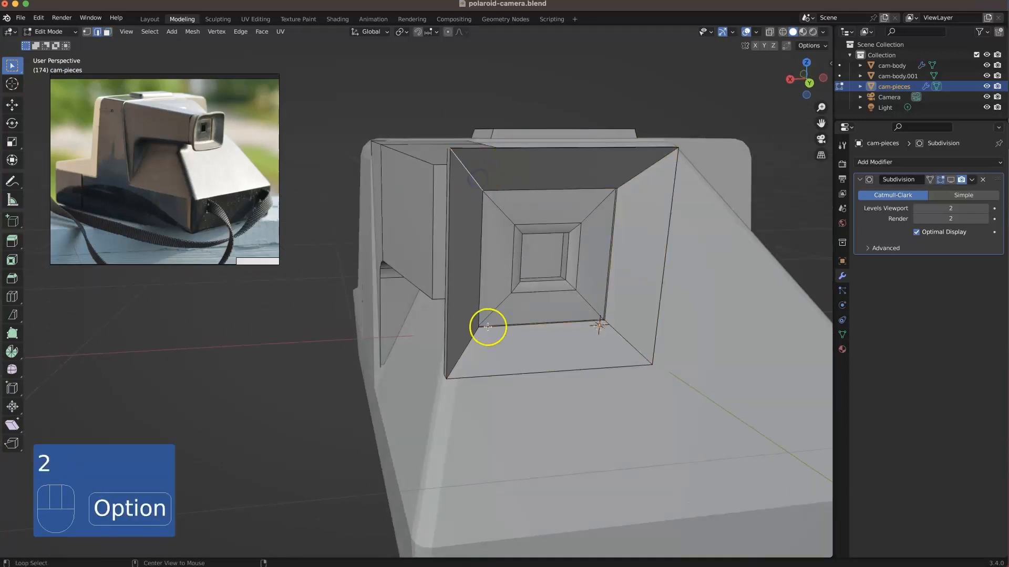
{"action": "left_click", "coordinate": [612, 347], "text": "alt+shift"}
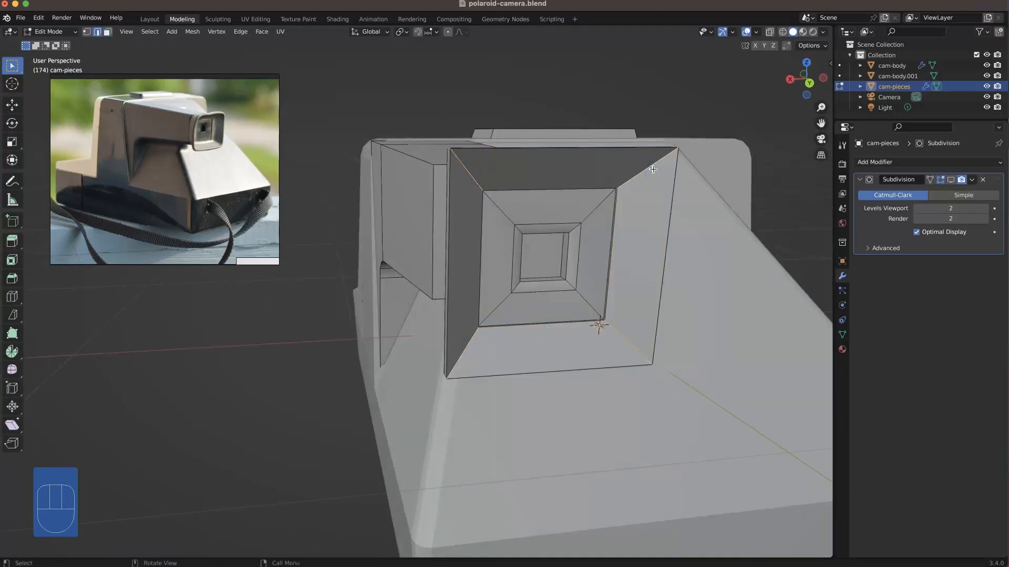
{"action": "key", "text": "super+b"}
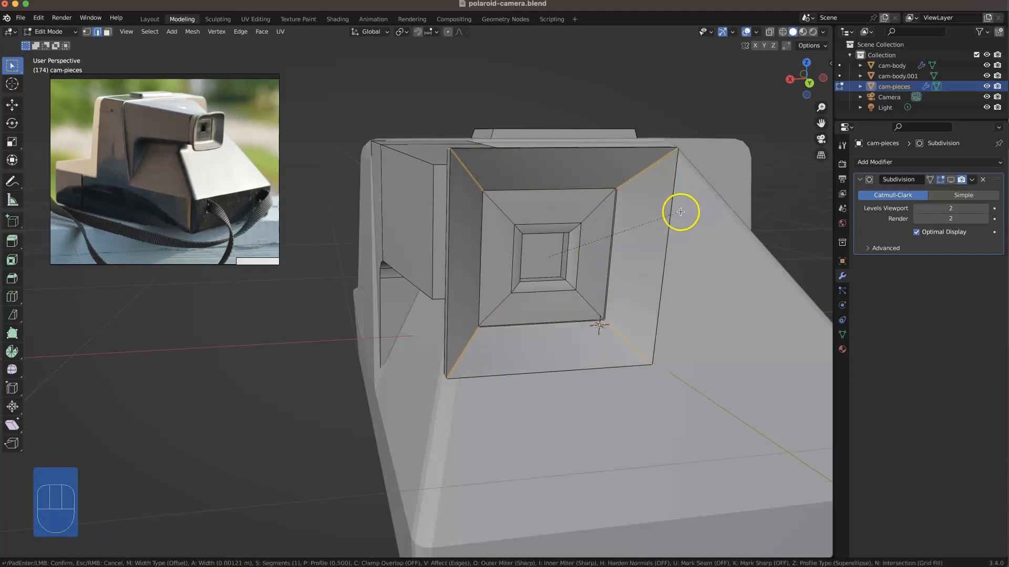
{"action": "scroll", "coordinate": [681, 210], "scroll_direction": "up", "scroll_amount": 1}
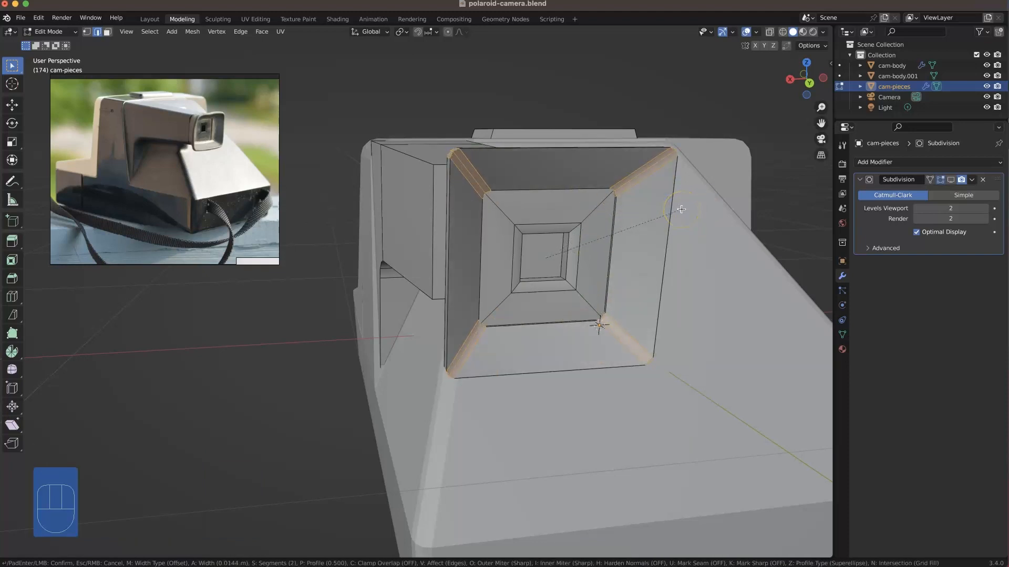
{"action": "left_click", "coordinate": [683, 209]}
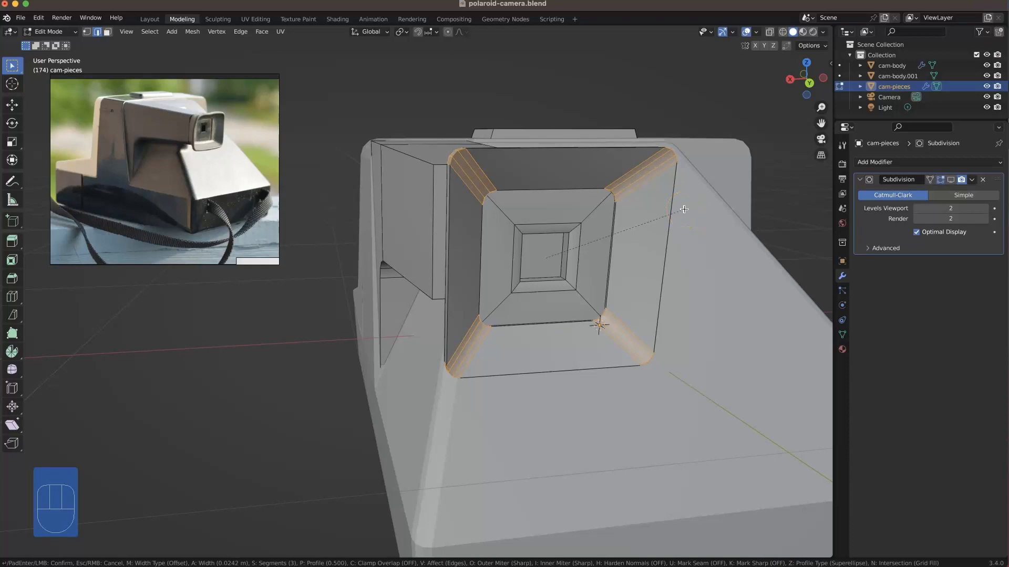
{"action": "left_click", "coordinate": [686, 207]}
Step: Bevel the edge loop bordering the eyepiece frame's inner opening by about 0.0028 m with 2 segments
{"action": "middle_click_drag", "start_coordinate": [555, 223], "coordinate": [489, 236]}
{"action": "left_click", "coordinate": [669, 194]}
{"action": "middle_click_drag", "start_coordinate": [588, 271], "coordinate": [608, 234]}
{"action": "scroll", "coordinate": [662, 238], "scroll_direction": "up", "scroll_amount": 4}
{"action": "left_click", "coordinate": [764, 249], "text": "alt"}
{"action": "key", "text": "super+b"}
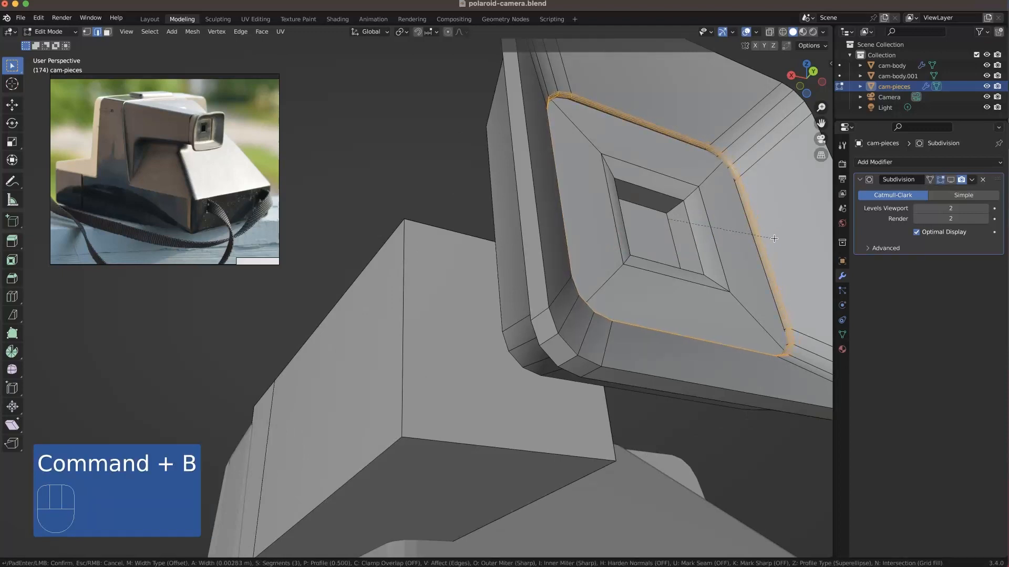
{"action": "scroll", "coordinate": [774, 239], "scroll_direction": "down", "scroll_amount": 4}
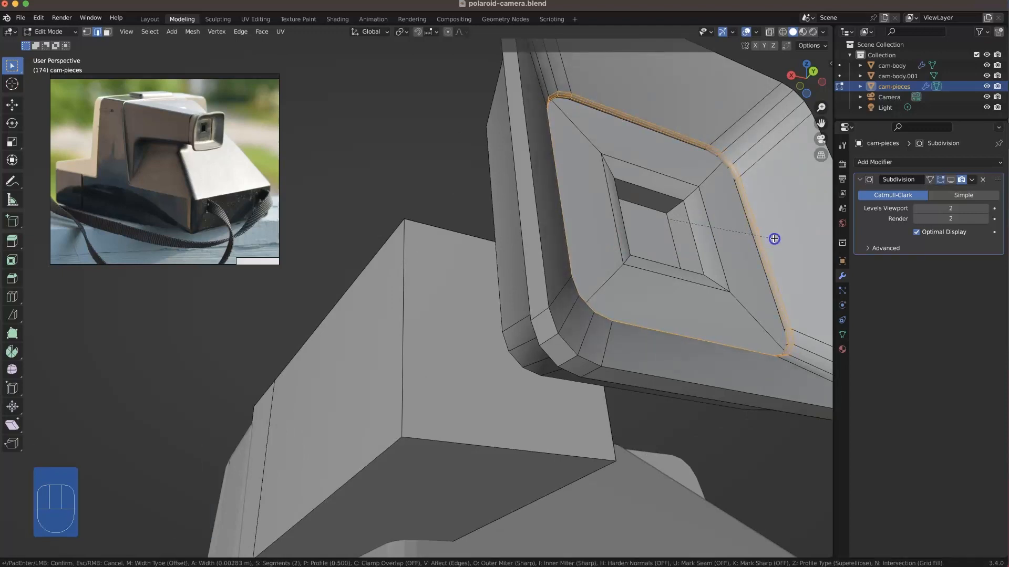
{"action": "left_click", "coordinate": [774, 238]}
Step: Add an edge loop around the frame's sloped front wall at slide factor 0.465 and shift it along Y
{"action": "scroll", "coordinate": [774, 238], "scroll_direction": "down", "scroll_amount": 4}
{"action": "left_click", "coordinate": [645, 248]}
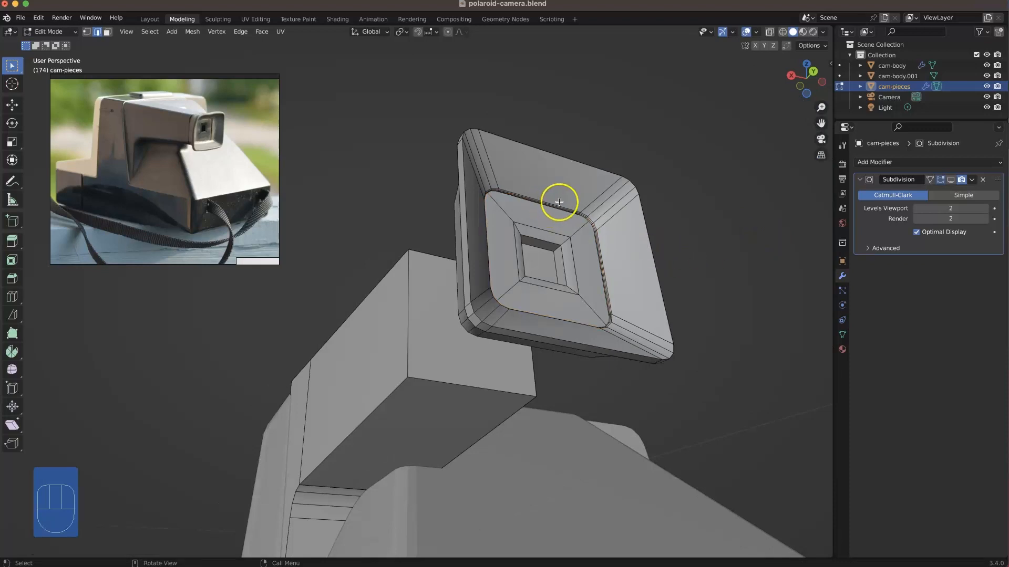
{"action": "key", "text": "super+r"}
{"action": "left_click", "coordinate": [638, 206]}
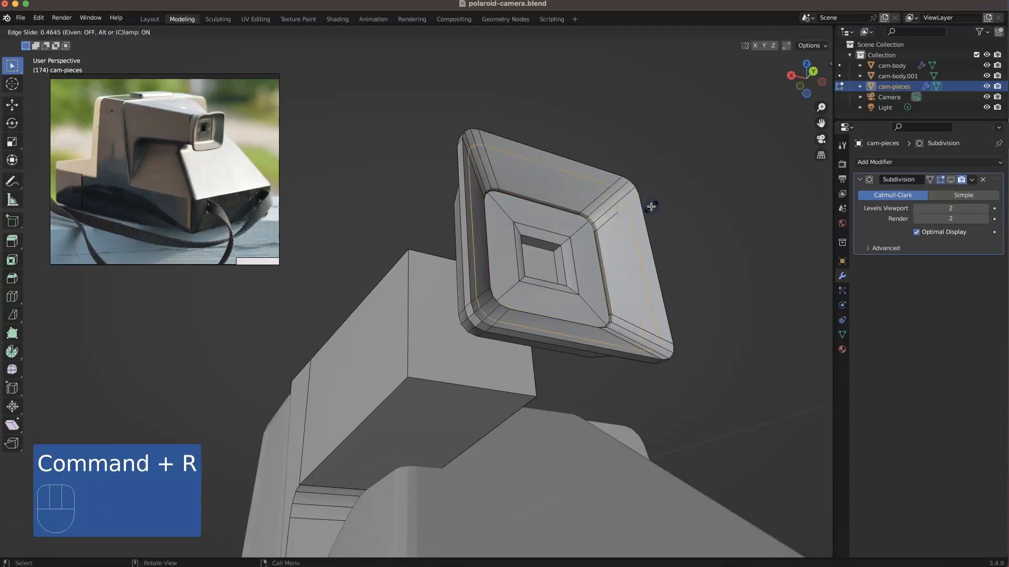
{"action": "left_click", "coordinate": [652, 207]}
{"action": "key", "text": "g"}
{"action": "key", "text": "y"}
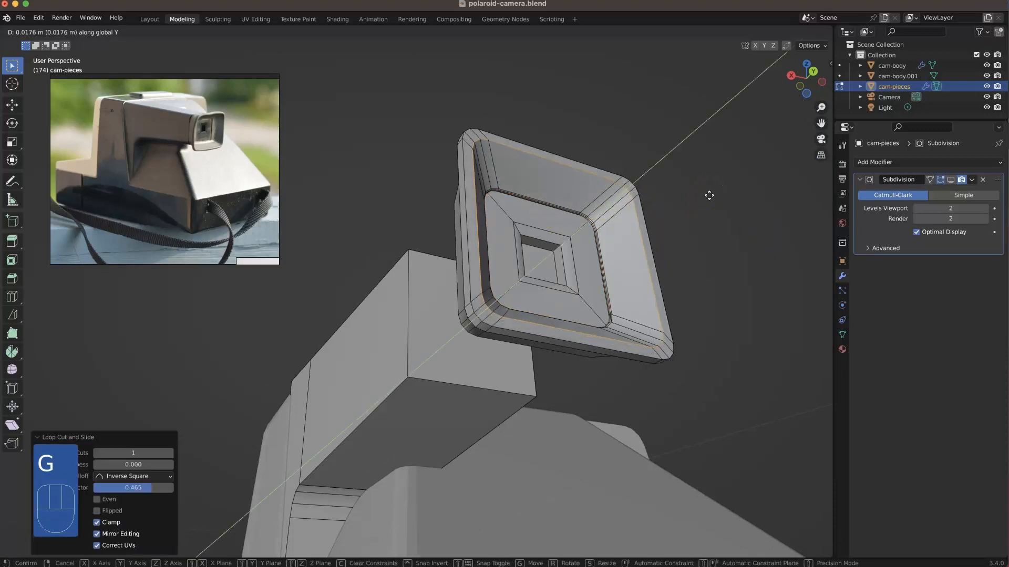
{"action": "left_click", "coordinate": [696, 200]}
Step: Bevel the new loop on the frame's sloped front wall by about 0.0089 m with 2 segments
{"action": "middle_click_drag", "start_coordinate": [686, 203], "coordinate": [653, 259]}
{"action": "key", "text": "super+b"}
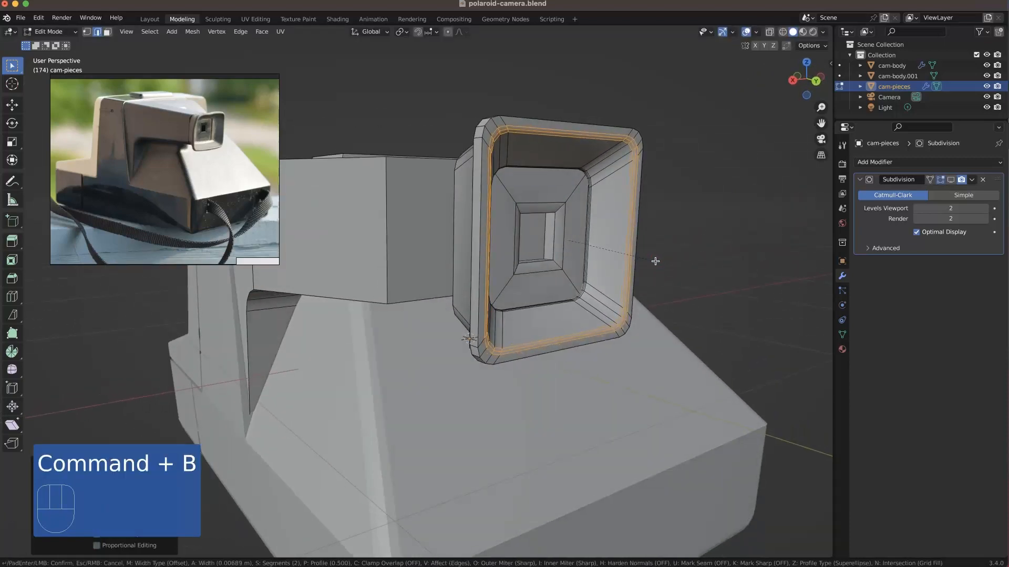
{"action": "left_click", "coordinate": [654, 261]}
Step: Bevel the edge loop around the outside of the frame, where it flares, by about 0.0093 m with 2 segments
{"action": "middle_click_drag", "start_coordinate": [683, 216], "coordinate": [565, 221]}
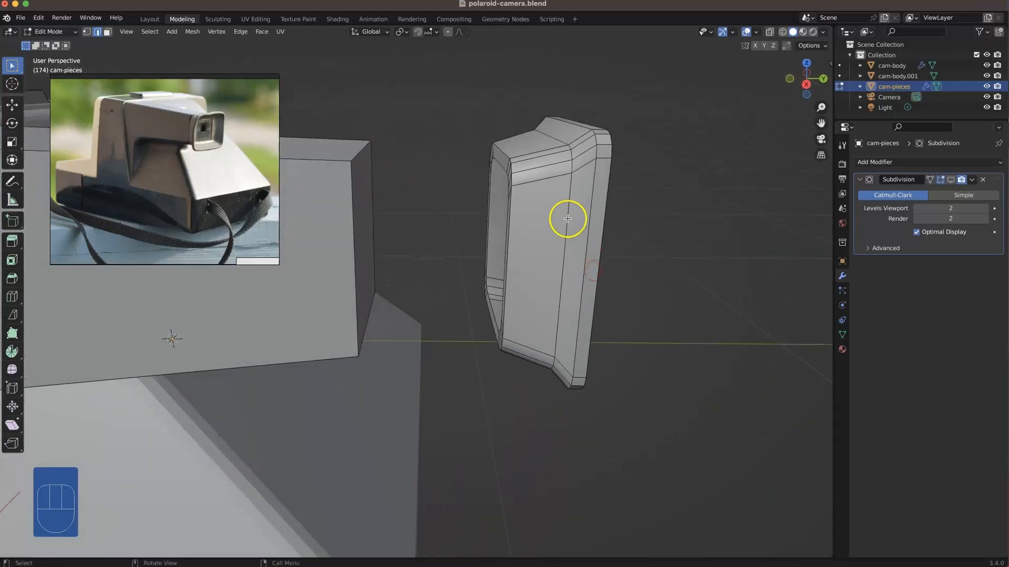
{"action": "left_click", "coordinate": [567, 218], "text": "alt"}
{"action": "key", "text": "super+b"}
{"action": "left_click", "coordinate": [573, 221]}
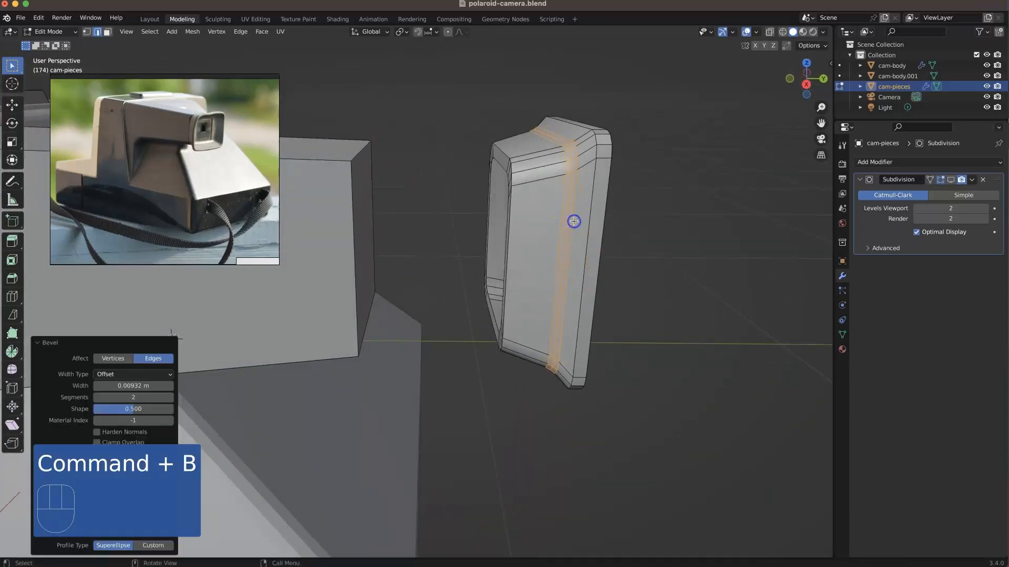
Step: Extrude the open edge loop at the eyepiece's rear about 0.012 m inward along Y
{"action": "mouse_move", "coordinate": [574, 220]}
{"action": "middle_mouse_down"}
{"action": "mouse_move", "coordinate": [590, 207]}
{"action": "mouse_move", "coordinate": [582, 205]}
{"action": "middle_mouse_up"}
{"action": "left_click", "coordinate": [638, 265], "text": "alt"}
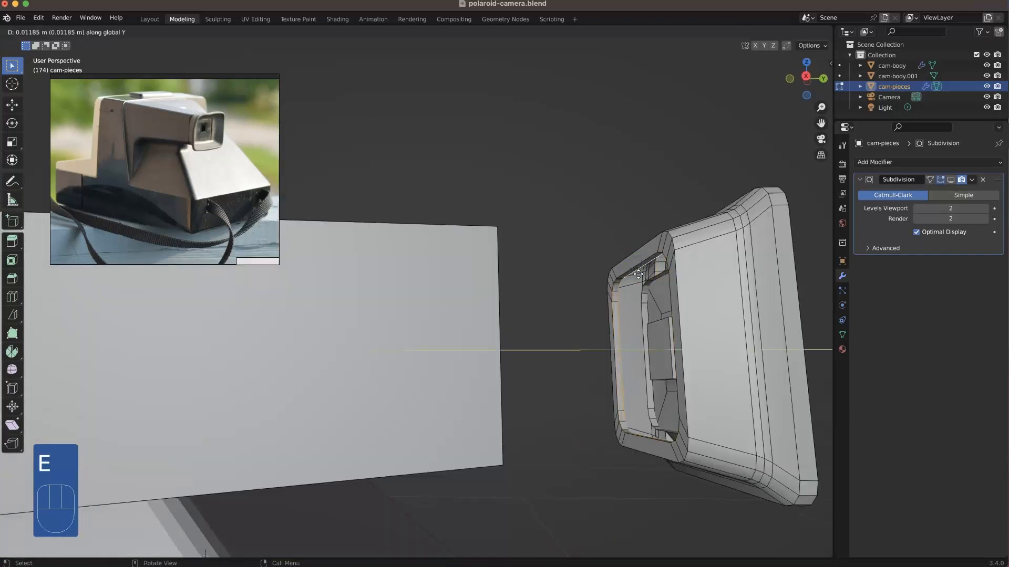
{"action": "left_click", "coordinate": [649, 275]}
{"action": "left_click", "coordinate": [623, 275], "text": "alt"}
Step: Add support edge loops inside the extruded lip and around the eyepiece's rear rim, the rim loop at slide factor 0.635
{"action": "scroll", "coordinate": [698, 291], "scroll_direction": "up", "scroll_amount": 4}
{"action": "middle_click_drag", "start_coordinate": [699, 290], "coordinate": [603, 266], "text": "shift"}
{"action": "key", "text": "ctrl+r"}
{"action": "left_click", "coordinate": [578, 302]}
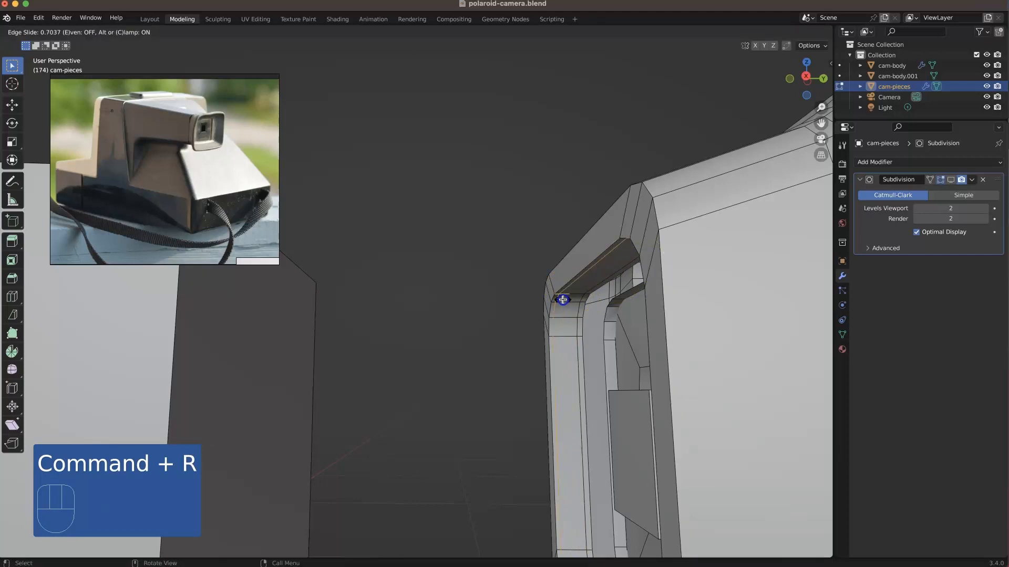
{"action": "left_click", "coordinate": [563, 300]}
{"action": "key", "text": "ctrl+r"}
{"action": "key", "text": "ctrl+r"}
{"action": "left_click", "coordinate": [628, 214]}
{"action": "scroll", "coordinate": [624, 220], "scroll_direction": "down", "scroll_amount": 5}
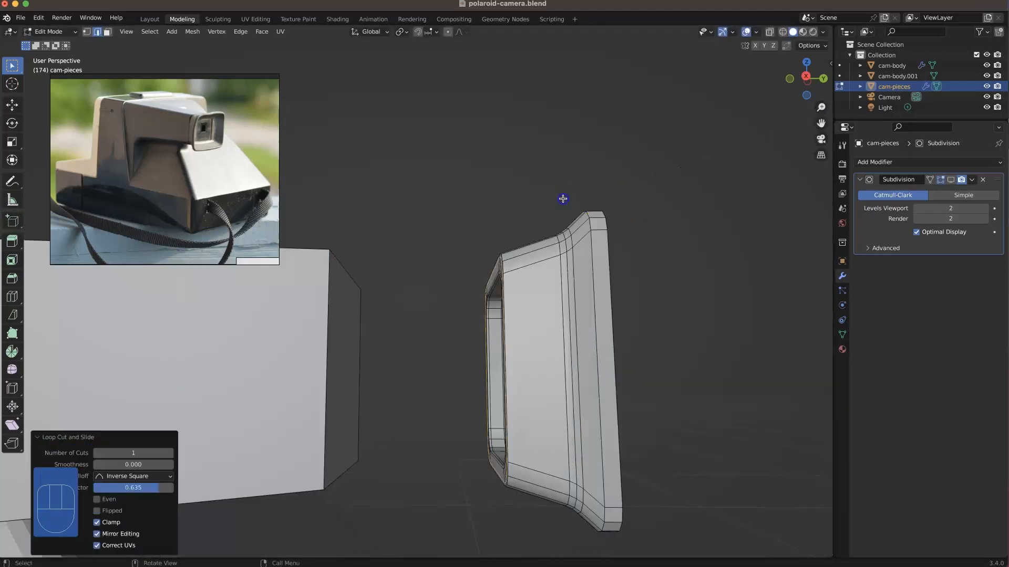
{"action": "left_click", "coordinate": [562, 198]}
{"action": "left_click", "coordinate": [493, 257]}
{"action": "left_click", "coordinate": [493, 257]}
Step: Select all linked geometry of the eyepiece parts and move them back against the front of the viewfinder barrel
{"action": "middle_click_drag", "start_coordinate": [493, 258], "coordinate": [527, 273]}
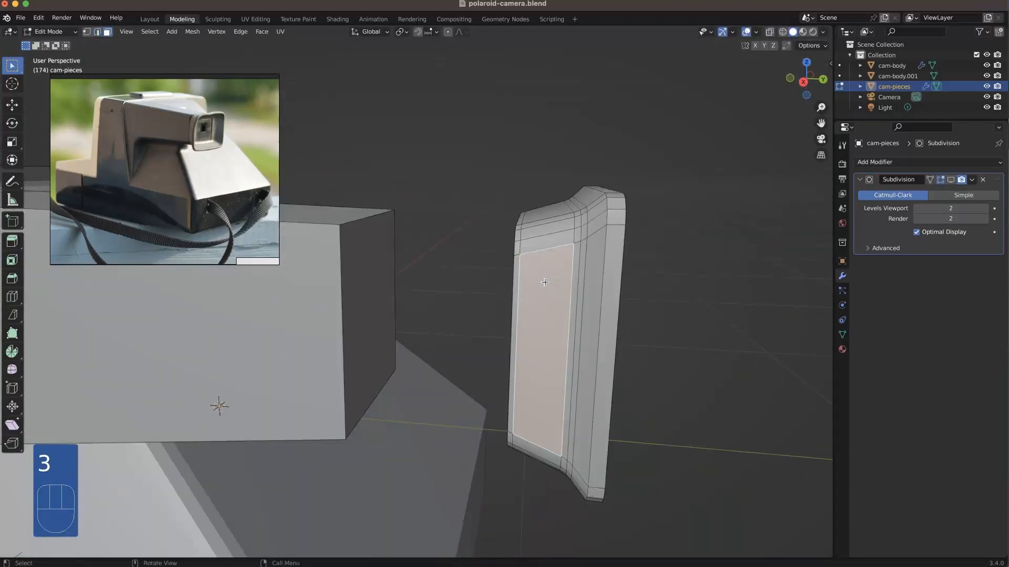
{"action": "key", "text": "l"}
{"action": "middle_click_drag", "start_coordinate": [534, 284], "coordinate": [342, 326]}
{"action": "right_click", "coordinate": [470, 298]}
{"action": "left_click", "coordinate": [576, 287], "text": "shift"}
{"action": "key", "text": "l"}
{"action": "left_click", "coordinate": [345, 327]}
{"action": "scroll", "coordinate": [284, 329], "scroll_direction": "down", "scroll_amount": 3}
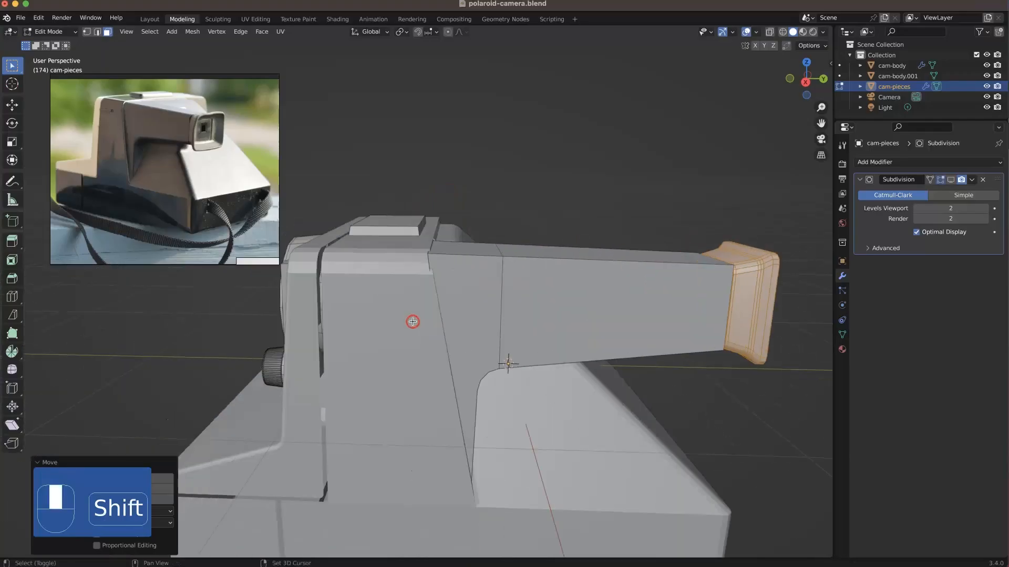
Step: Isolate the cam-pieces object in local view to expose the back housing
{"action": "scroll", "coordinate": [420, 320], "scroll_direction": "down", "scroll_amount": 3}
{"action": "middle_click_drag", "start_coordinate": [466, 322], "coordinate": [513, 361]}
{"action": "key", "text": "2"}
{"action": "middle_click_drag", "start_coordinate": [431, 355], "coordinate": [534, 343]}
{"action": "middle_click_drag", "start_coordinate": [440, 403], "coordinate": [476, 370]}
{"action": "left_click", "coordinate": [396, 415], "text": "shift"}
{"action": "left_click", "coordinate": [477, 505], "text": "shift"}
{"action": "middle_click_drag", "start_coordinate": [477, 506], "coordinate": [685, 215]}
{"action": "key", "text": "KP_Divide"}
Step: Delete the long sloping face at the back of the housing
{"action": "left_click", "coordinate": [354, 256]}
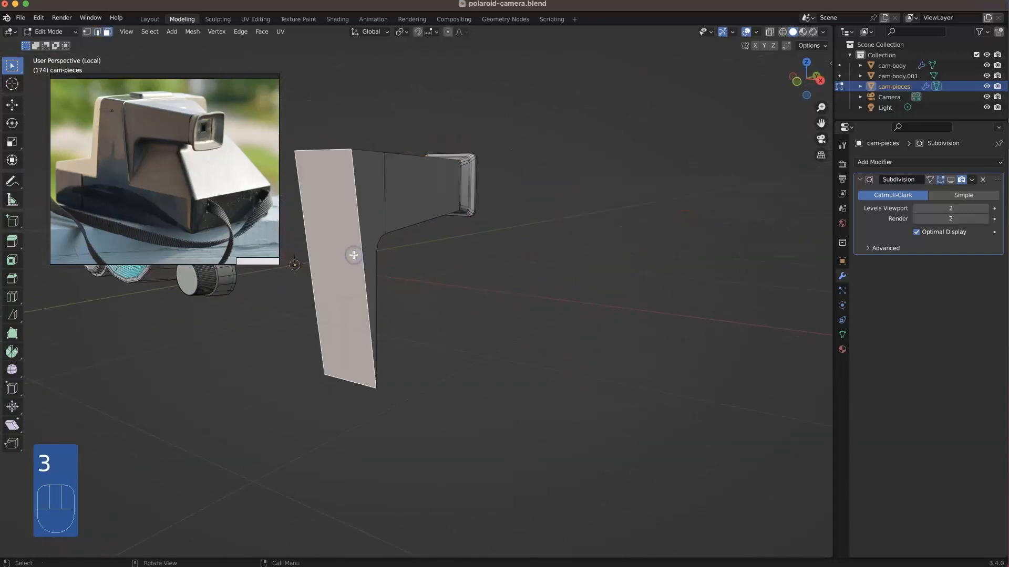
{"action": "key", "text": "Delete"}
{"action": "left_click", "coordinate": [354, 256]}
Step: Delete the face closing the front end of the housing barrel behind the eyepiece
{"action": "middle_click_drag", "start_coordinate": [426, 256], "coordinate": [328, 208]}
{"action": "left_click", "coordinate": [334, 221], "text": "alt"}
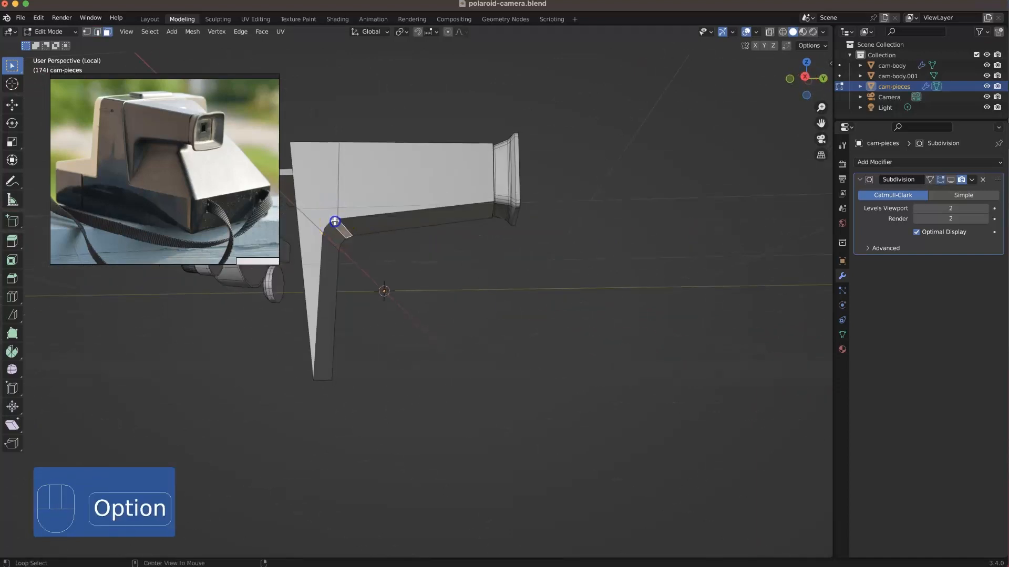
{"action": "key", "text": "2"}
{"action": "left_click", "coordinate": [333, 220], "text": "alt"}
{"action": "left_click", "coordinate": [356, 216], "text": "alt+shift"}
{"action": "middle_click_drag", "start_coordinate": [395, 222], "coordinate": [465, 204]}
{"action": "scroll", "coordinate": [515, 153], "scroll_direction": "up", "scroll_amount": 3}
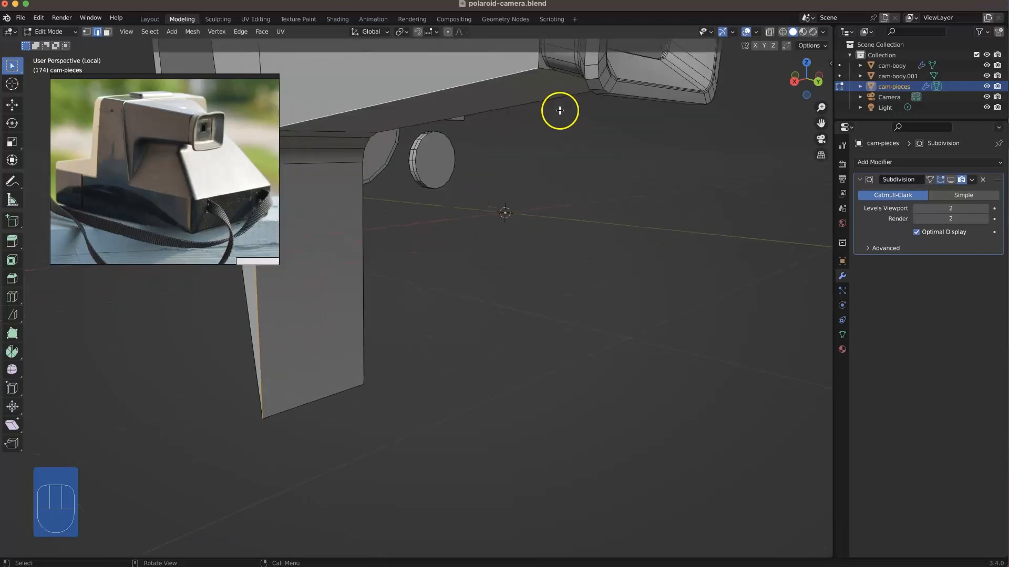
{"action": "key", "text": "Delete"}
{"action": "left_click", "coordinate": [544, 63]}
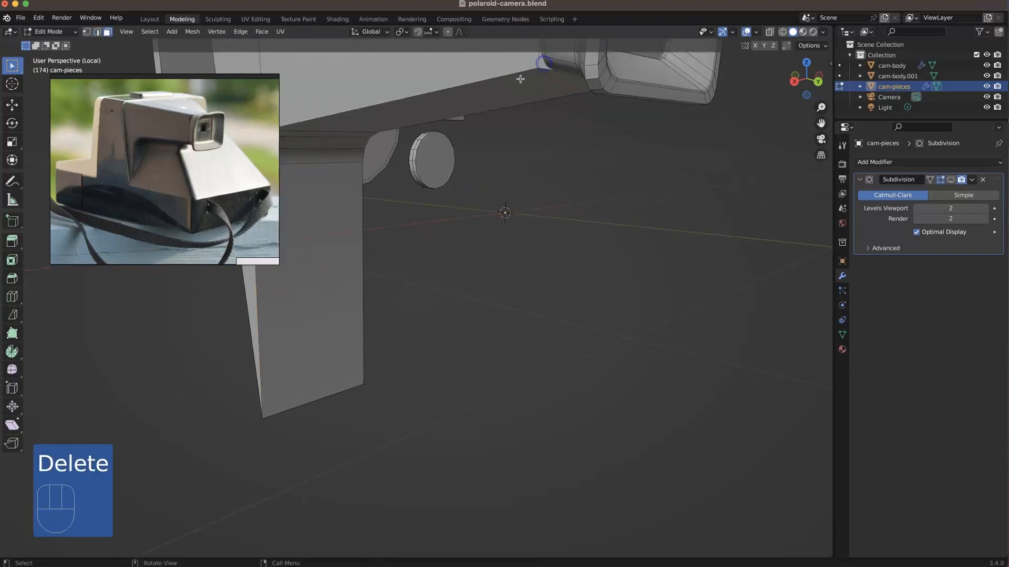
{"action": "scroll", "coordinate": [473, 99], "scroll_direction": "down", "scroll_amount": 1}
{"action": "middle_click_drag", "start_coordinate": [477, 156], "coordinate": [532, 300], "text": "shift"}
{"action": "middle_click_drag", "start_coordinate": [532, 301], "coordinate": [462, 349]}
{"action": "left_click", "coordinate": [523, 275]}
{"action": "key", "text": "2"}
{"action": "left_click", "coordinate": [566, 273], "text": "alt+shift"}
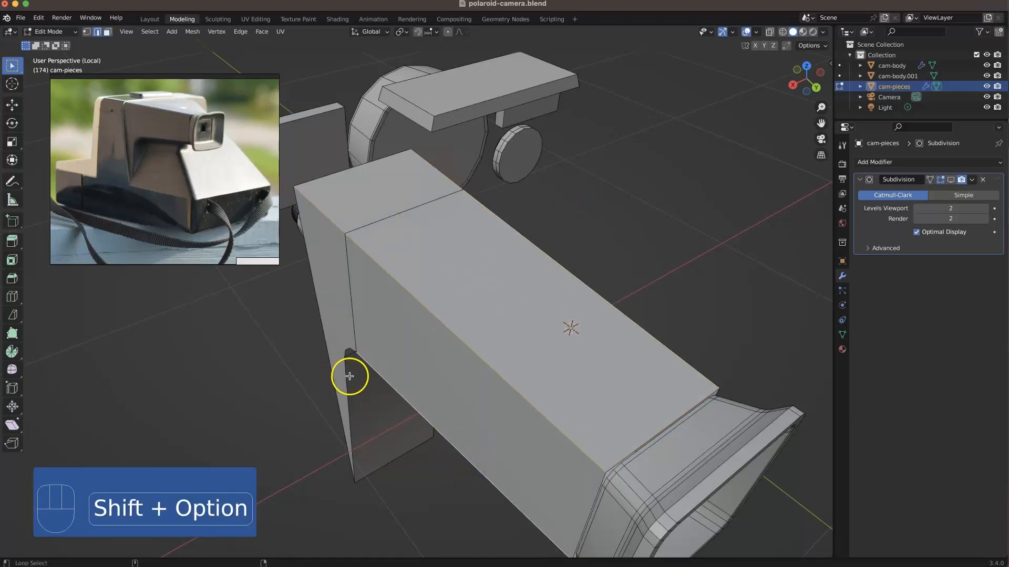
{"action": "middle_click_drag", "start_coordinate": [345, 379], "coordinate": [356, 277]}
{"action": "left_click", "coordinate": [534, 402], "text": "alt+shift"}
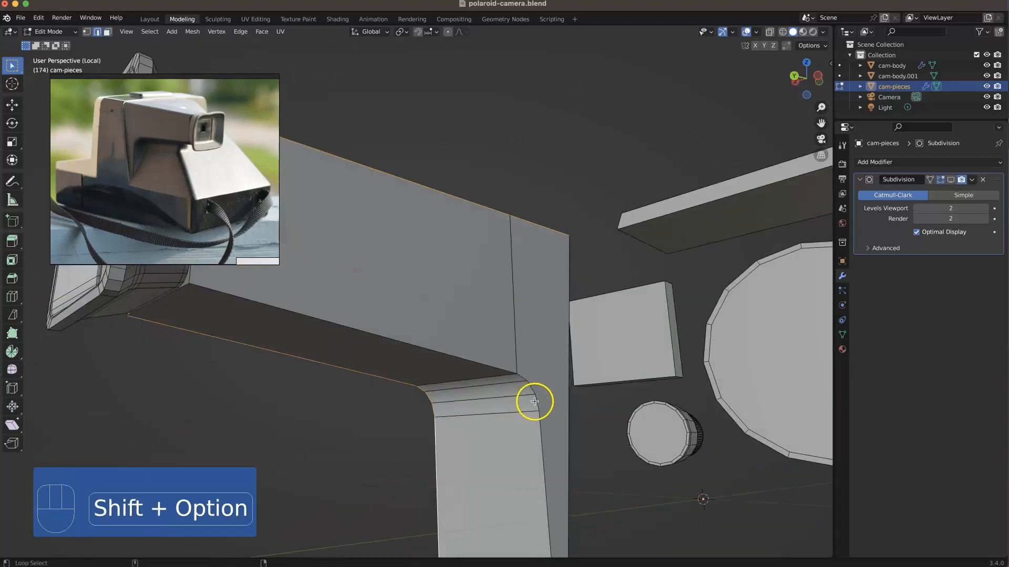
{"action": "scroll", "coordinate": [494, 368], "scroll_direction": "down", "scroll_amount": 5}
{"action": "middle_click_drag", "start_coordinate": [472, 365], "coordinate": [590, 360]}
{"action": "key", "text": "super+b"}
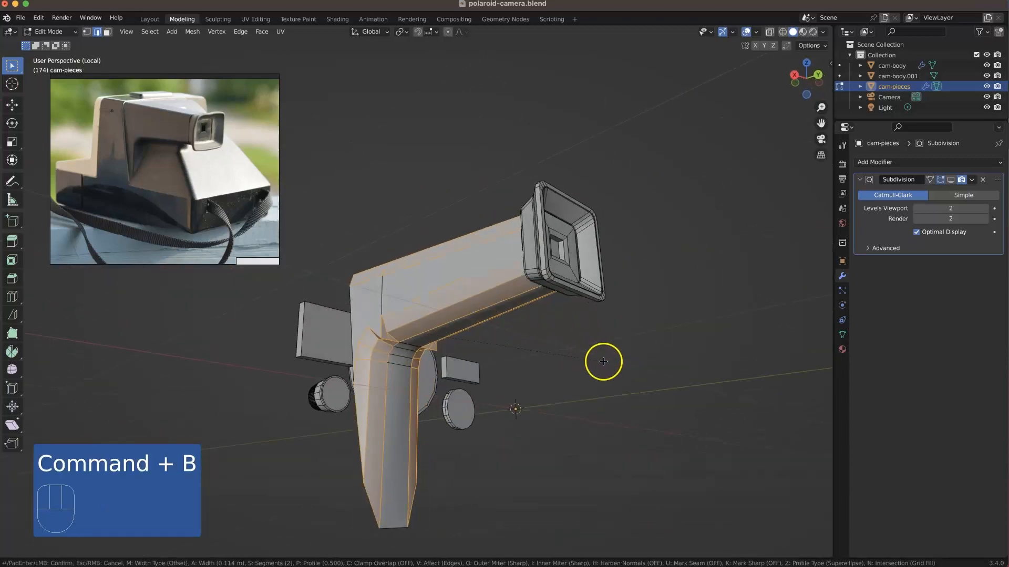
{"action": "right_click", "coordinate": [602, 360]}
Step: Select the vertices at the barrel's seam with the rear housing through the mesh and merge them by distance at 0.0001 m
{"action": "middle_click_drag", "start_coordinate": [413, 336], "coordinate": [368, 305]}
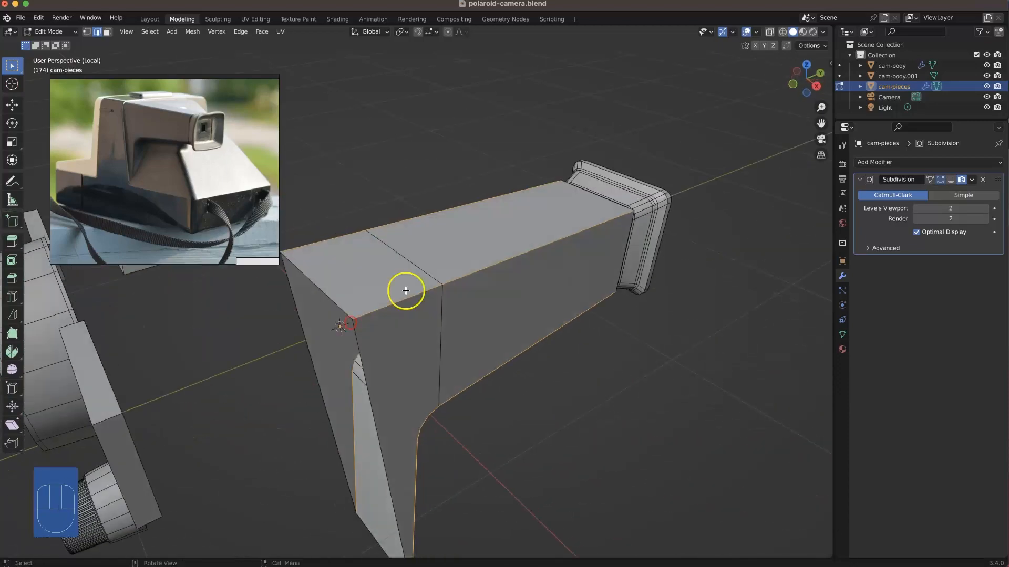
{"action": "middle_click_drag", "start_coordinate": [445, 295], "coordinate": [378, 315], "text": "alt"}
{"action": "scroll", "coordinate": [416, 360], "scroll_direction": "down", "scroll_amount": 3}
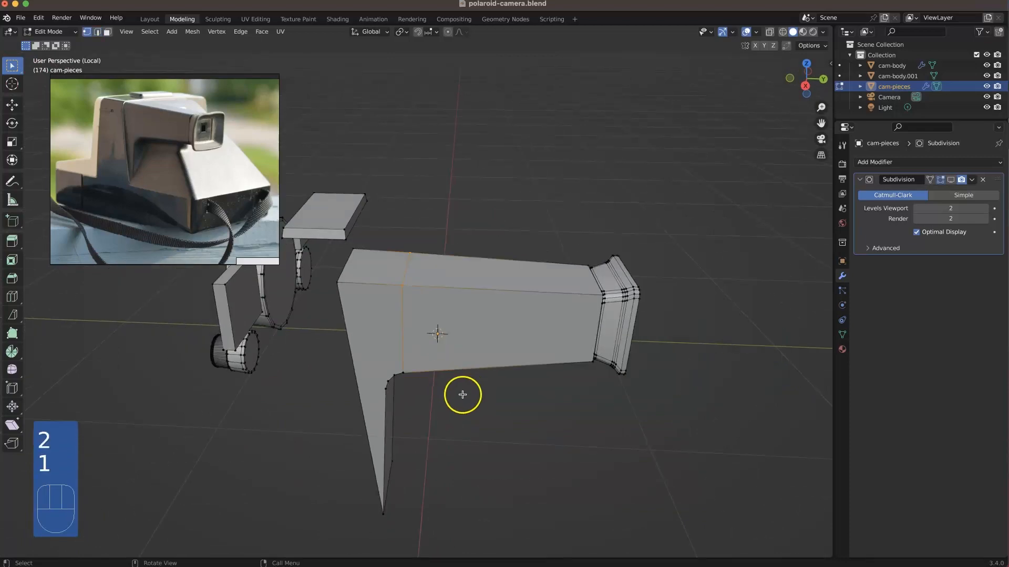
{"action": "key", "text": "alt+z"}
{"action": "middle_click_drag", "start_coordinate": [450, 383], "coordinate": [451, 353]}
{"action": "left_click_drag", "start_coordinate": [453, 393], "coordinate": [410, 257]}
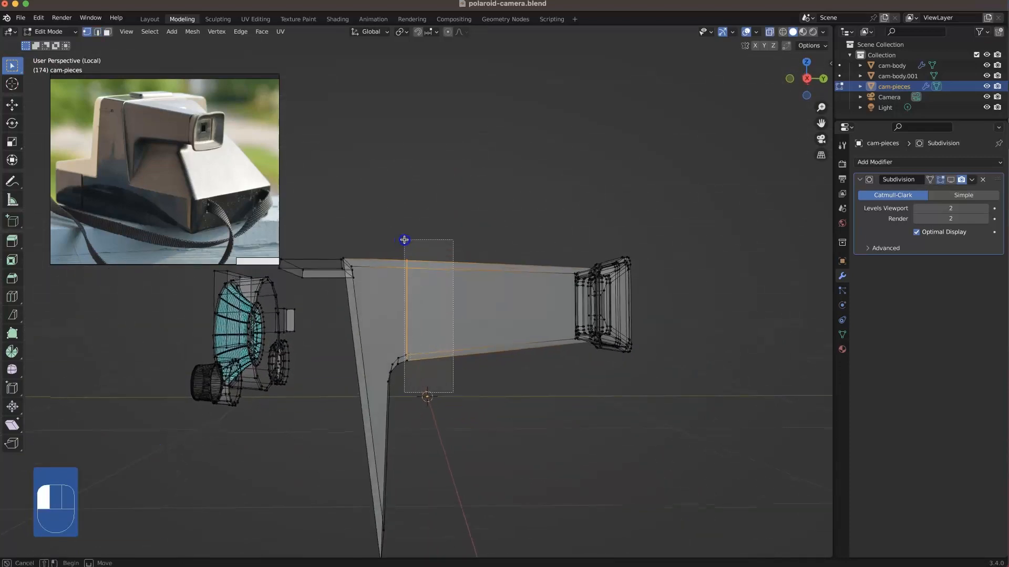
{"action": "middle_click_drag", "start_coordinate": [411, 291], "coordinate": [408, 315]}
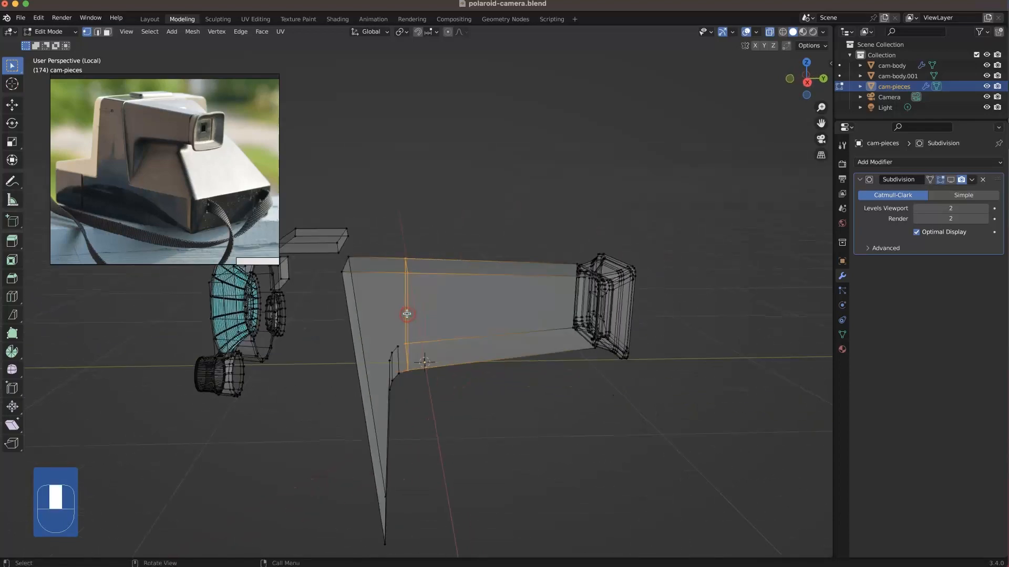
{"action": "right_click", "coordinate": [408, 315]}
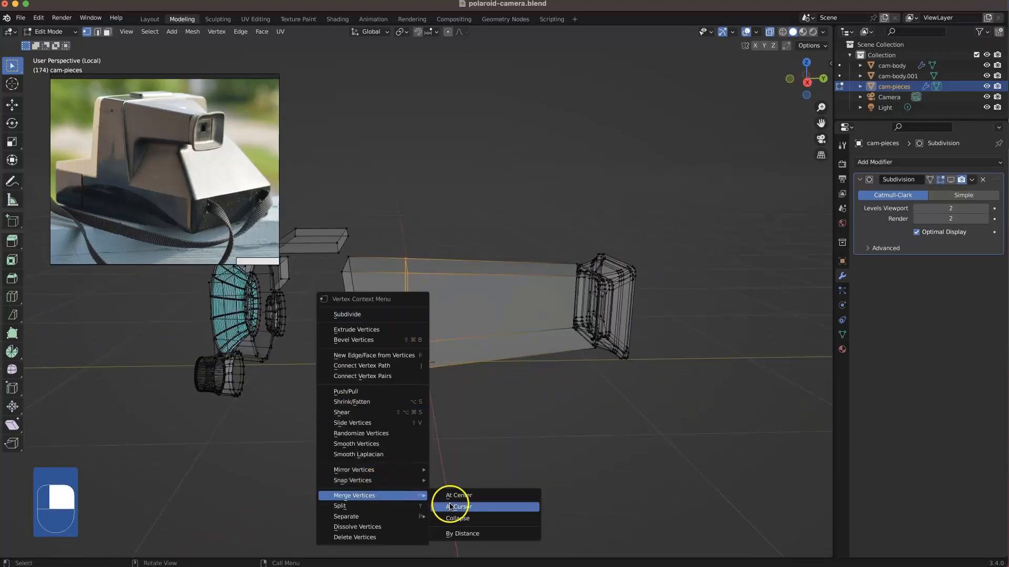
{"action": "left_click", "coordinate": [465, 534]}
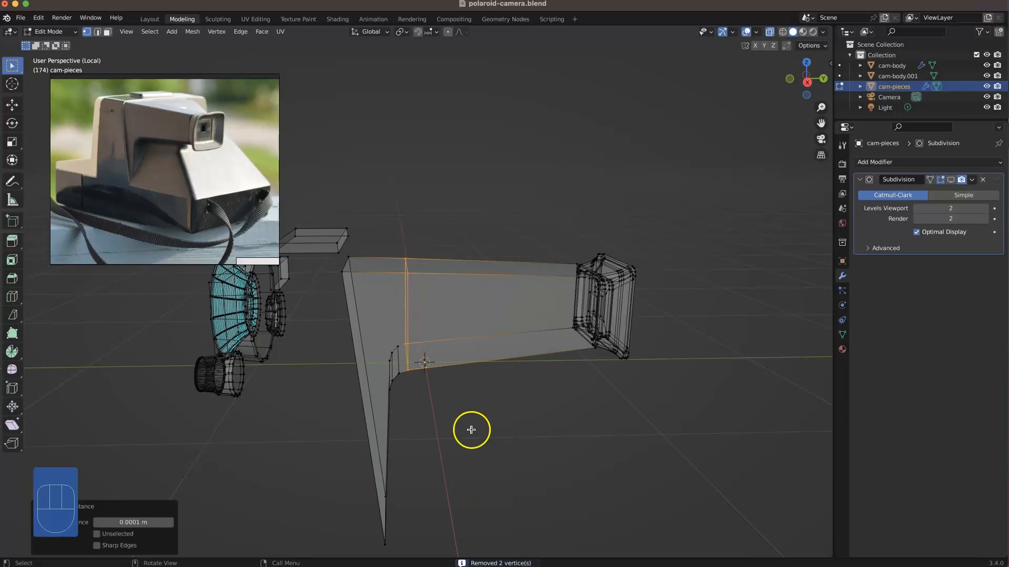
{"action": "mouse_move", "coordinate": [457, 396]}
{"action": "middle_mouse_down"}
{"action": "mouse_move", "coordinate": [430, 384]}
{"action": "mouse_move", "coordinate": [443, 388]}
{"action": "middle_mouse_up"}
{"action": "key", "text": "alt+z"}
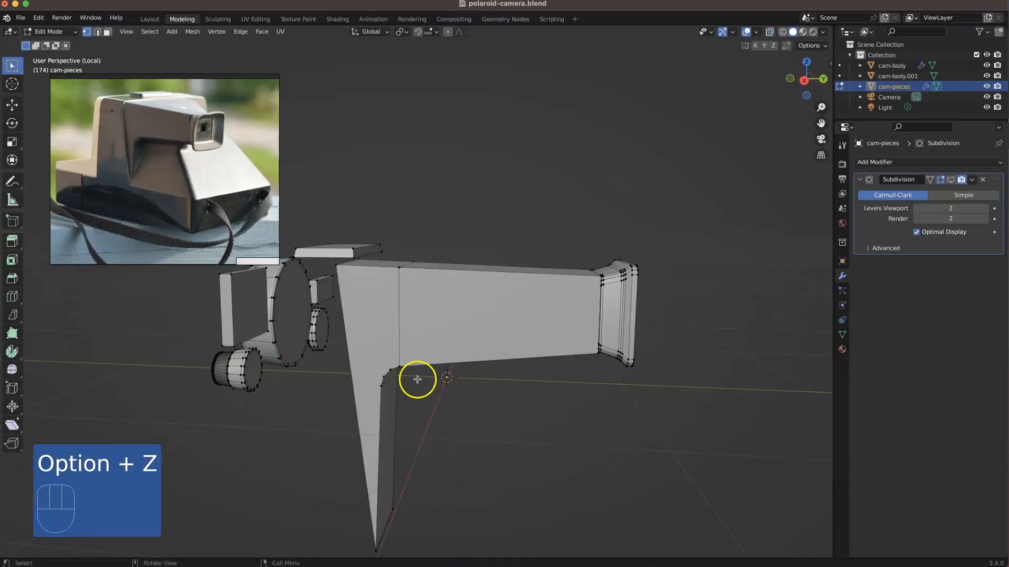
Step: Bevel the long corner edges of the housing barrel and rear leg with 3 segments, about 0.0548 m wide
{"action": "key", "text": "2"}
{"action": "left_click", "coordinate": [386, 272], "text": "alt+shift"}
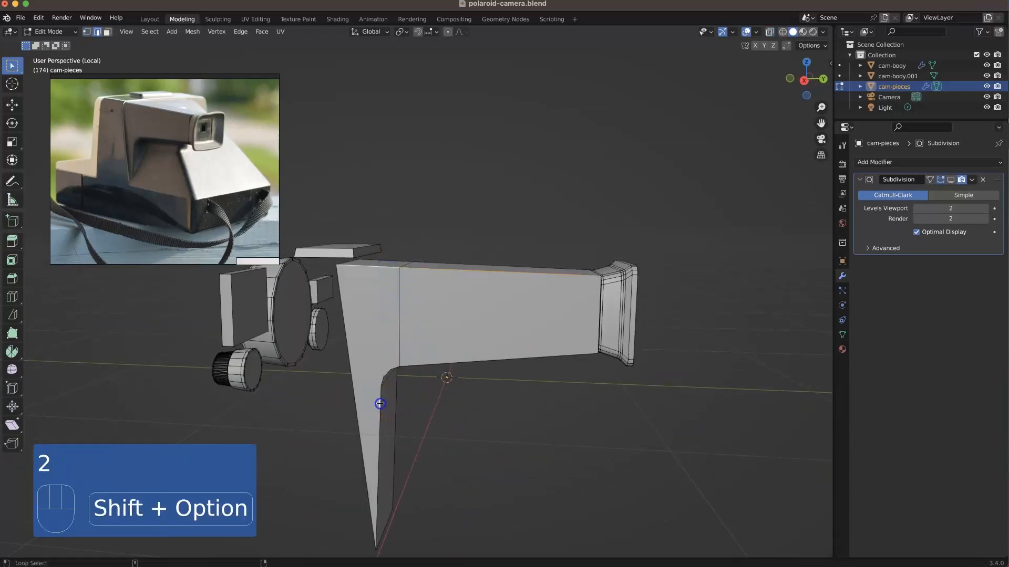
{"action": "middle_click_drag", "start_coordinate": [418, 364], "coordinate": [469, 435], "text": "alt"}
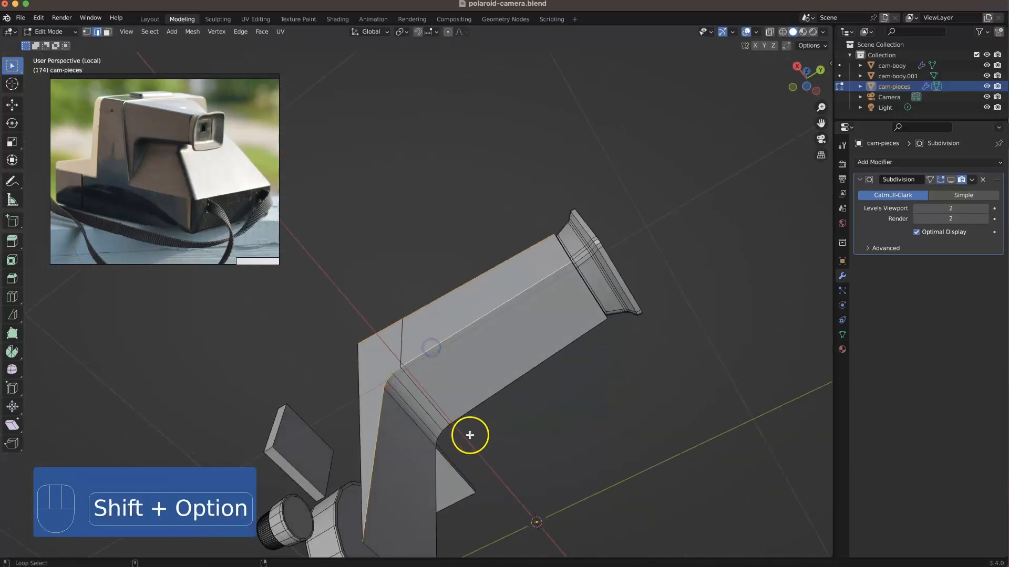
{"action": "middle_click_drag", "start_coordinate": [473, 389], "coordinate": [387, 337]}
{"action": "left_click", "coordinate": [387, 338], "text": "alt+shift"}
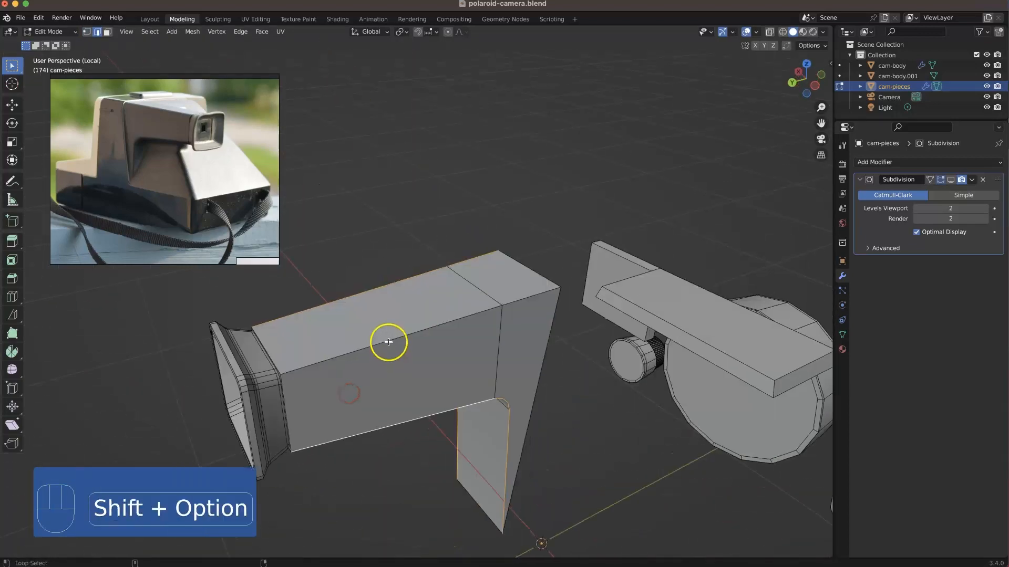
{"action": "key", "text": "super+b"}
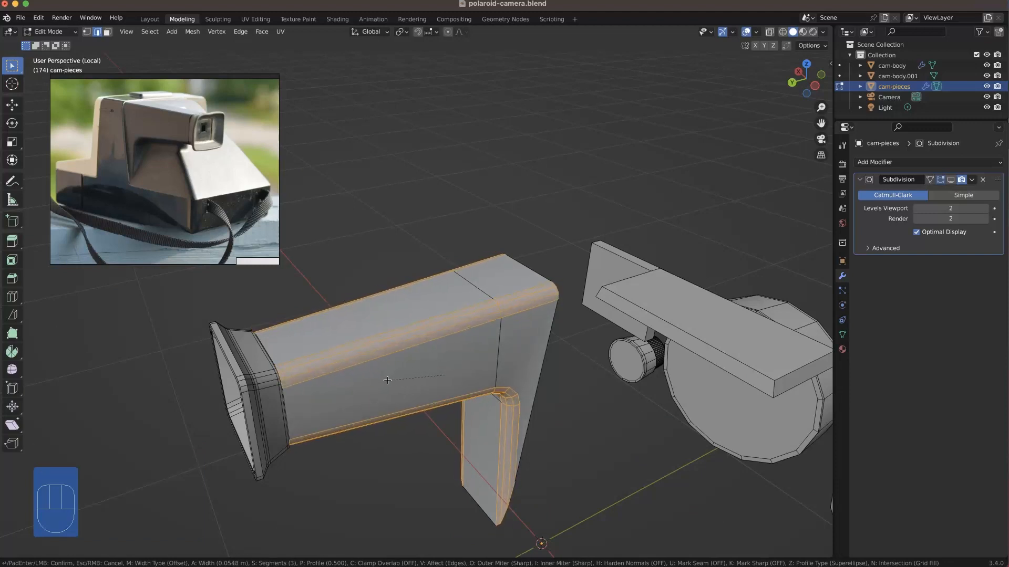
{"action": "left_click", "coordinate": [389, 378]}
{"action": "middle_click_drag", "start_coordinate": [387, 378], "coordinate": [428, 356]}
Step: Return to the full scene, then open the cam-body object for editing in local view
{"action": "key", "text": "KP_Divide"}
{"action": "scroll", "coordinate": [426, 411], "scroll_direction": "up", "scroll_amount": 4}
{"action": "middle_click_drag", "start_coordinate": [452, 421], "coordinate": [506, 412]}
{"action": "key", "text": "Tab"}
{"action": "left_click", "coordinate": [530, 383]}
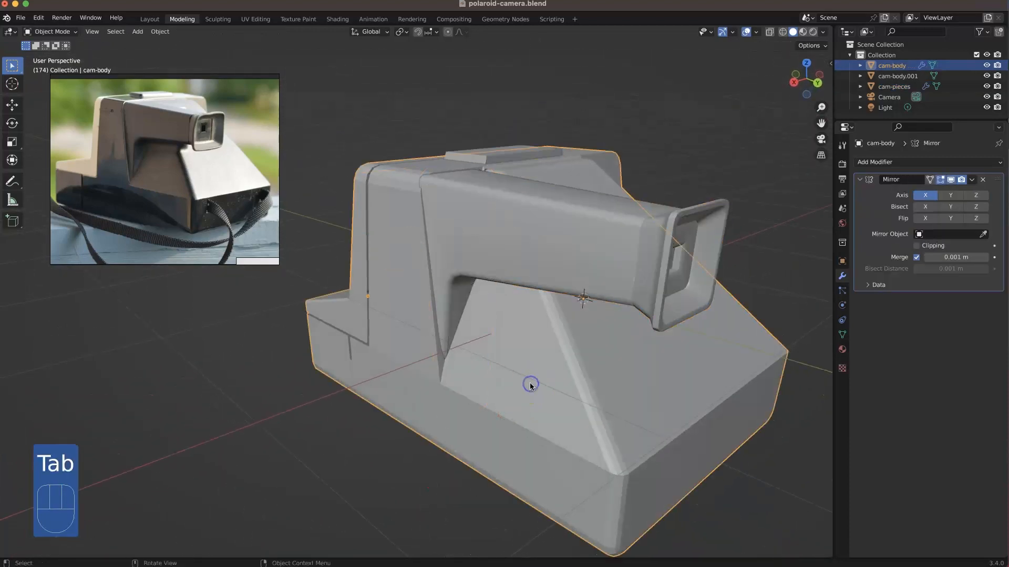
{"action": "key", "text": "Tab"}
{"action": "key", "text": "KP_Divide"}
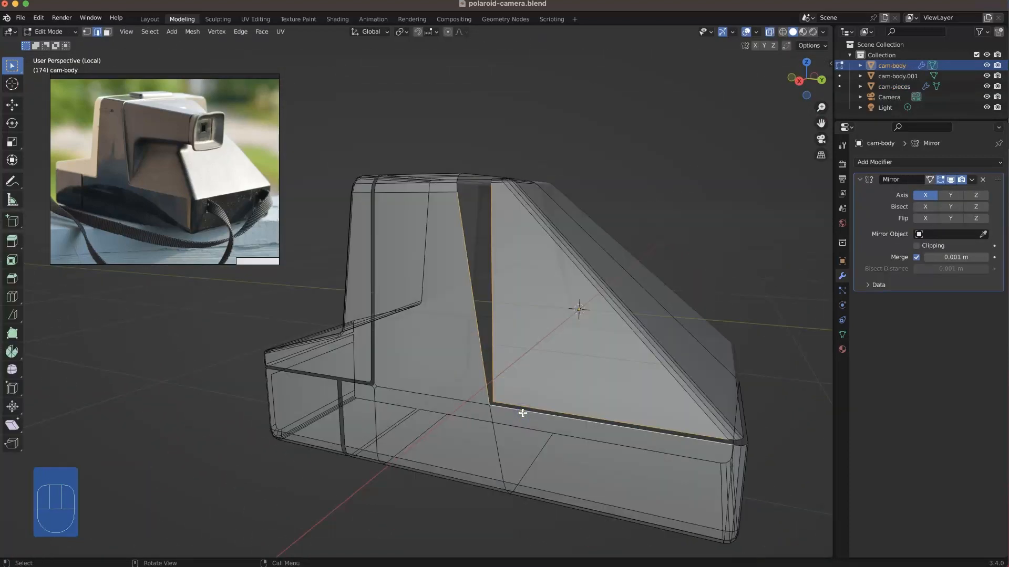
Step: Bevel the lower corner edge of cam-body's side opening with 3 segments and a width of about 0.0346 m
{"action": "left_click", "coordinate": [529, 408]}
{"action": "middle_click_drag", "start_coordinate": [525, 410], "coordinate": [529, 467]}
{"action": "scroll", "coordinate": [498, 390], "scroll_direction": "up", "scroll_amount": 2}
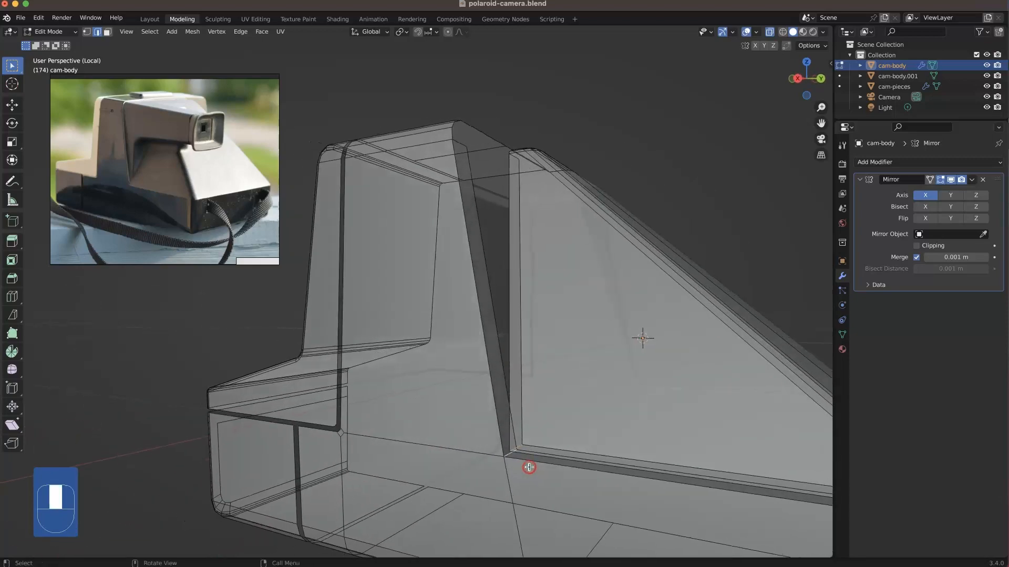
{"action": "key", "text": "super+b"}
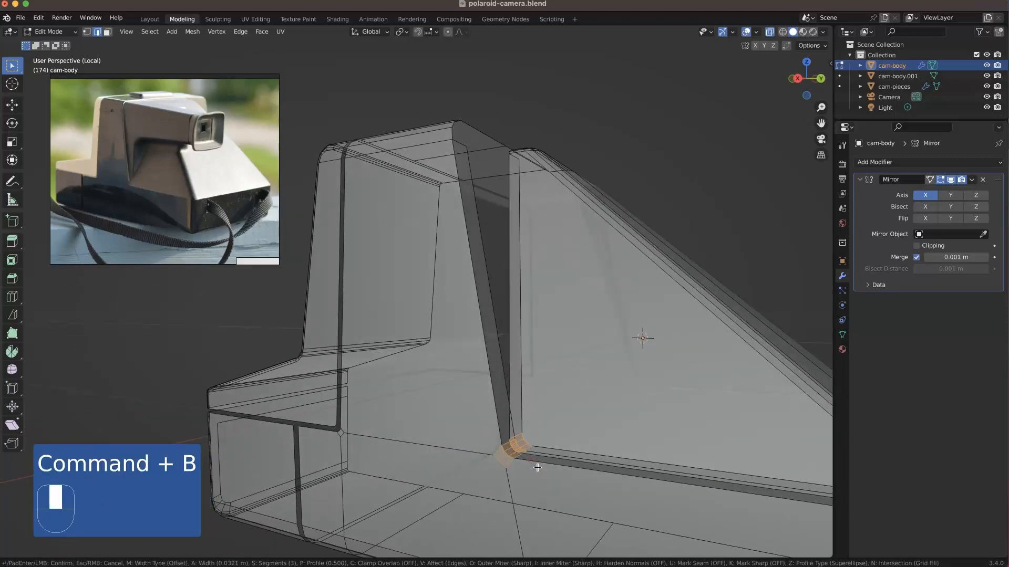
{"action": "left_click", "coordinate": [538, 468]}
{"action": "middle_click_drag", "start_coordinate": [478, 466], "coordinate": [508, 450]}
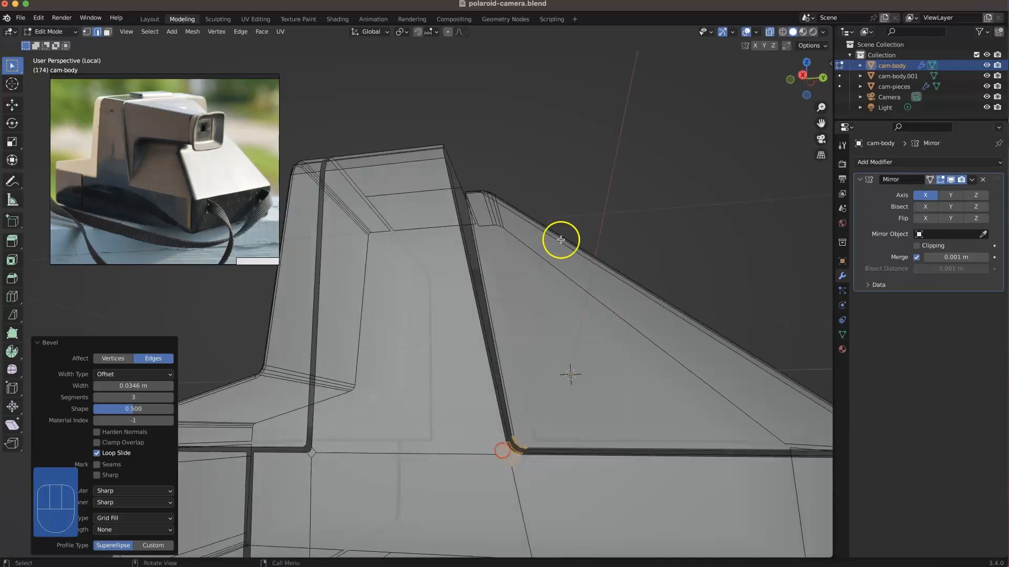
{"action": "left_click", "coordinate": [646, 216]}
Step: Delete the narrow strip faces lining the slanted and lower edges of cam-body's side opening, including its rounded corner
{"action": "scroll", "coordinate": [570, 371], "scroll_direction": "down", "scroll_amount": 2}
{"action": "middle_click_drag", "start_coordinate": [516, 407], "coordinate": [491, 394]}
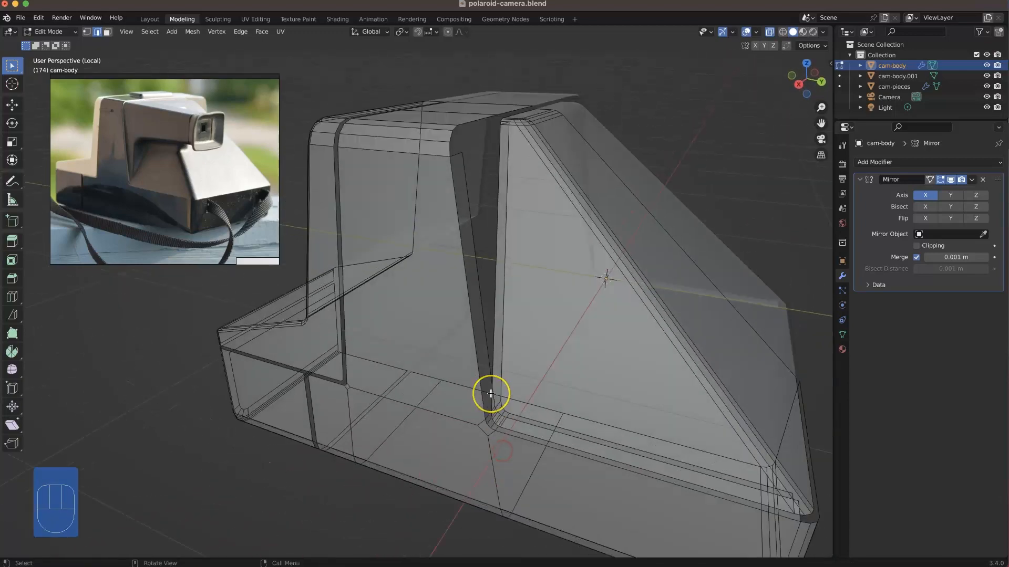
{"action": "key", "text": "3"}
{"action": "left_click", "coordinate": [496, 412], "text": "alt"}
{"action": "key", "text": "Delete"}
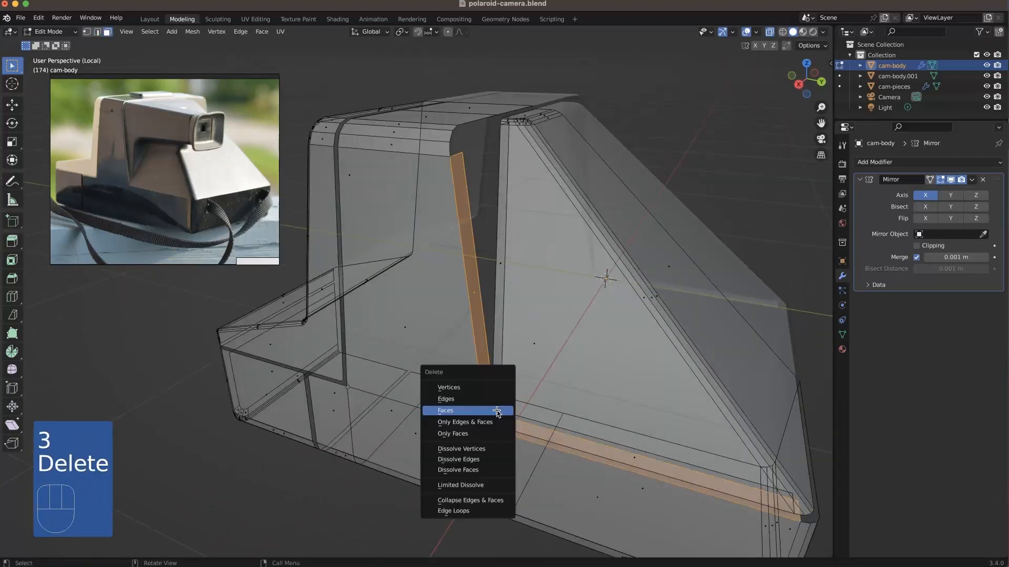
{"action": "left_click", "coordinate": [500, 411]}
{"action": "left_click", "coordinate": [500, 413], "text": "alt"}
{"action": "key", "text": "Delete"}
{"action": "left_click", "coordinate": [498, 413]}
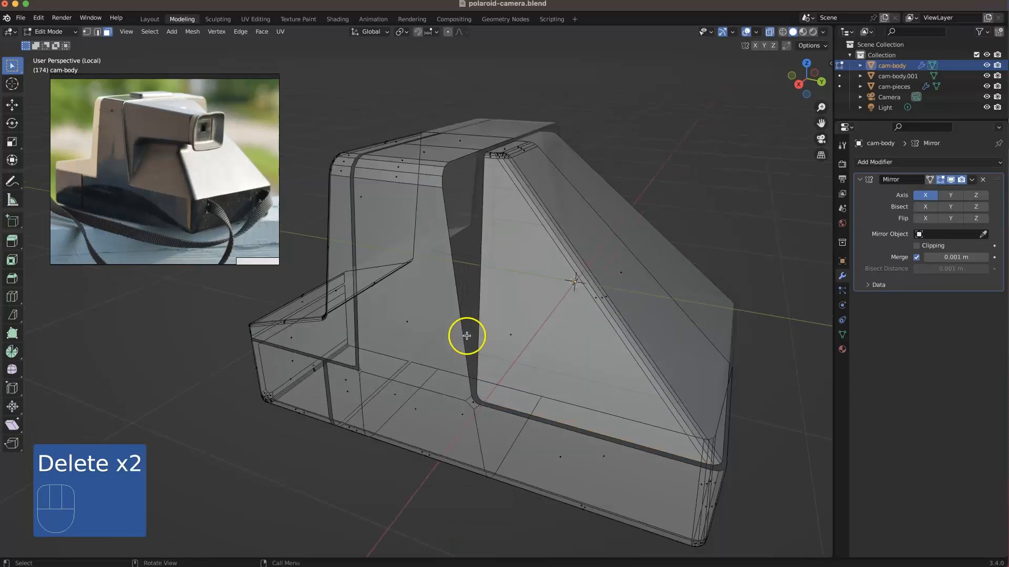
Step: In cam-pieces within the full scene, move the linked viewfinder housing and eyepiece about -0.0054 m in X and -0.0125 m in Z
{"action": "middle_click_drag", "start_coordinate": [466, 333], "coordinate": [412, 366]}
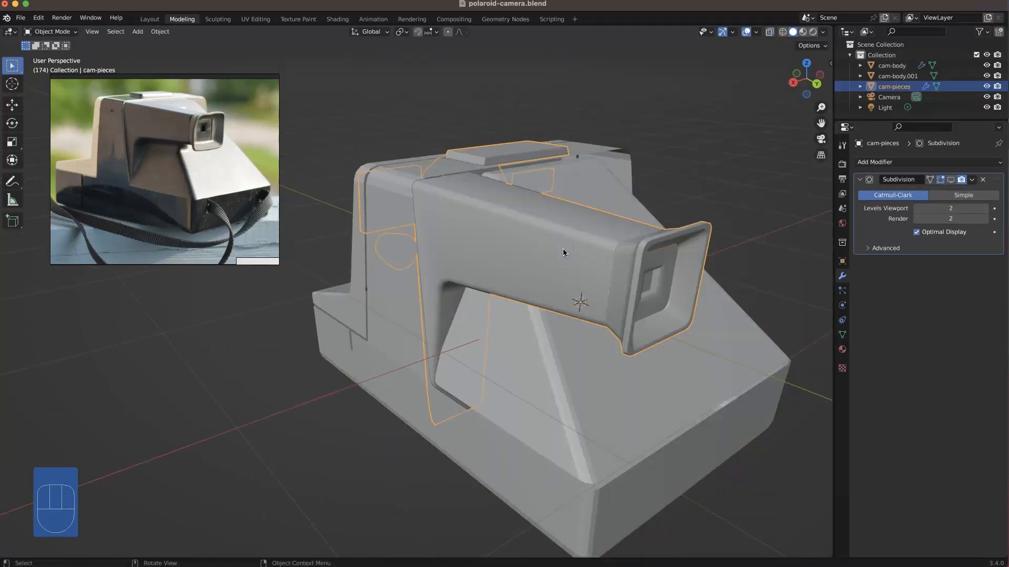
{"action": "mouse_move", "coordinate": [494, 240]}
{"action": "middle_mouse_down"}
{"action": "mouse_move", "coordinate": [536, 235]}
{"action": "mouse_move", "coordinate": [494, 213]}
{"action": "mouse_move", "coordinate": [487, 232]}
{"action": "middle_mouse_up"}
{"action": "key", "text": "Tab"}
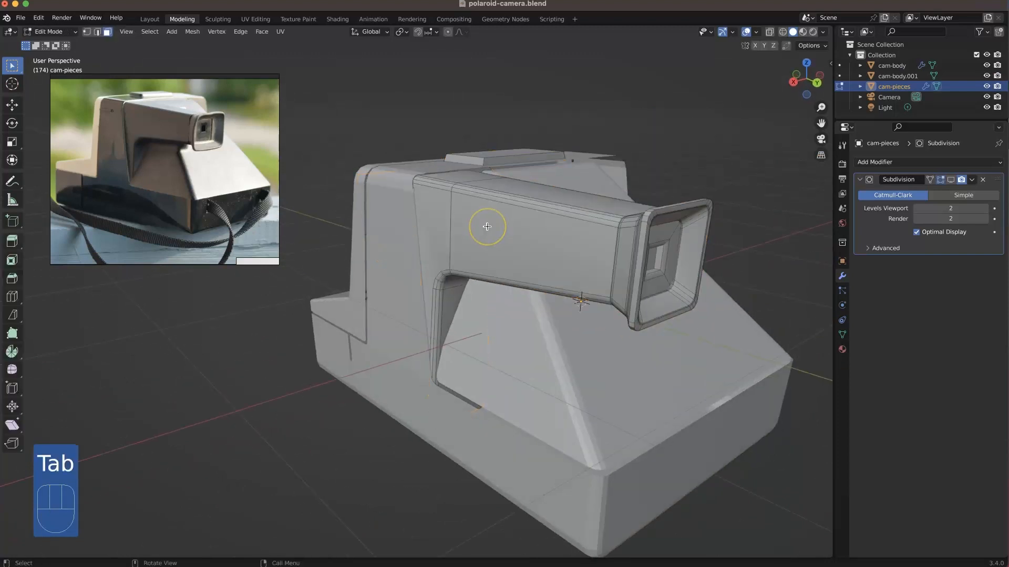
{"action": "key", "text": "3"}
{"action": "left_click", "coordinate": [489, 227]}
{"action": "key", "text": "l"}
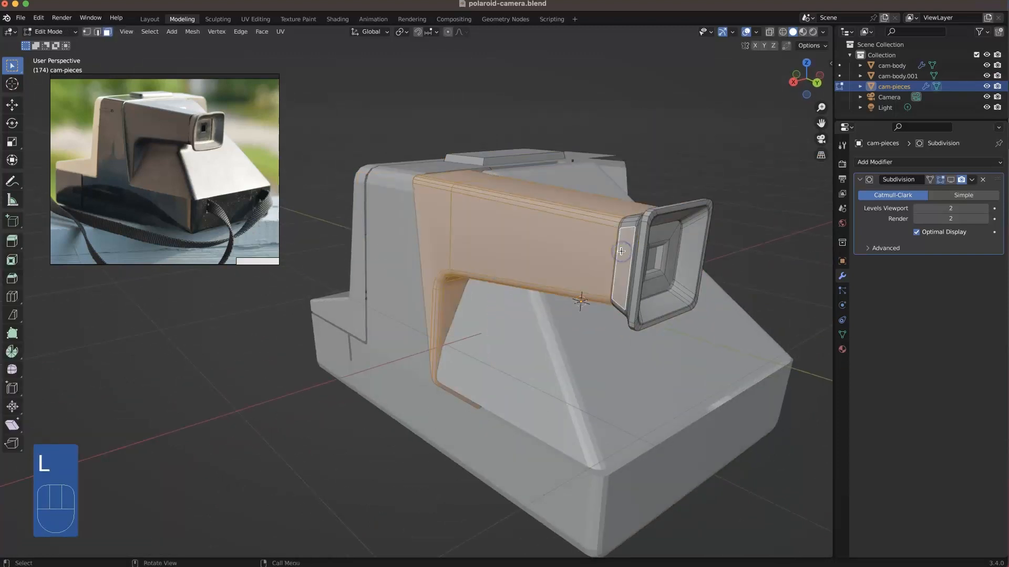
{"action": "key", "text": "l"}
{"action": "key", "text": "l"}
{"action": "middle_click_drag", "start_coordinate": [601, 248], "coordinate": [500, 243]}
{"action": "key", "text": "g"}
{"action": "key", "text": "shift+y"}
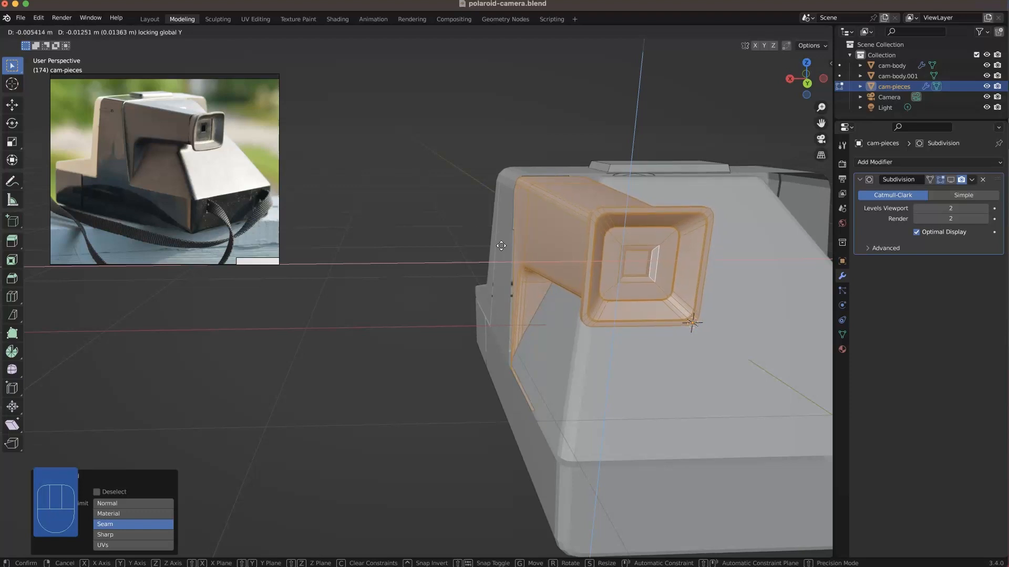
{"action": "left_click", "coordinate": [501, 246]}
Step: Shift the viewfinder housing and eyepiece about -0.0045 m along X to align them with the camera body's side
{"action": "scroll", "coordinate": [494, 187], "scroll_direction": "up", "scroll_amount": 3}
{"action": "middle_click_drag", "start_coordinate": [569, 153], "coordinate": [479, 194], "text": "shift"}
{"action": "scroll", "coordinate": [480, 194], "scroll_direction": "up", "scroll_amount": 3}
{"action": "middle_click_drag", "start_coordinate": [456, 161], "coordinate": [492, 185]}
{"action": "scroll", "coordinate": [364, 171], "scroll_direction": "down", "scroll_amount": 4}
{"action": "middle_click_drag", "start_coordinate": [364, 171], "coordinate": [451, 184]}
{"action": "middle_click_drag", "start_coordinate": [451, 184], "coordinate": [445, 210], "text": "shift"}
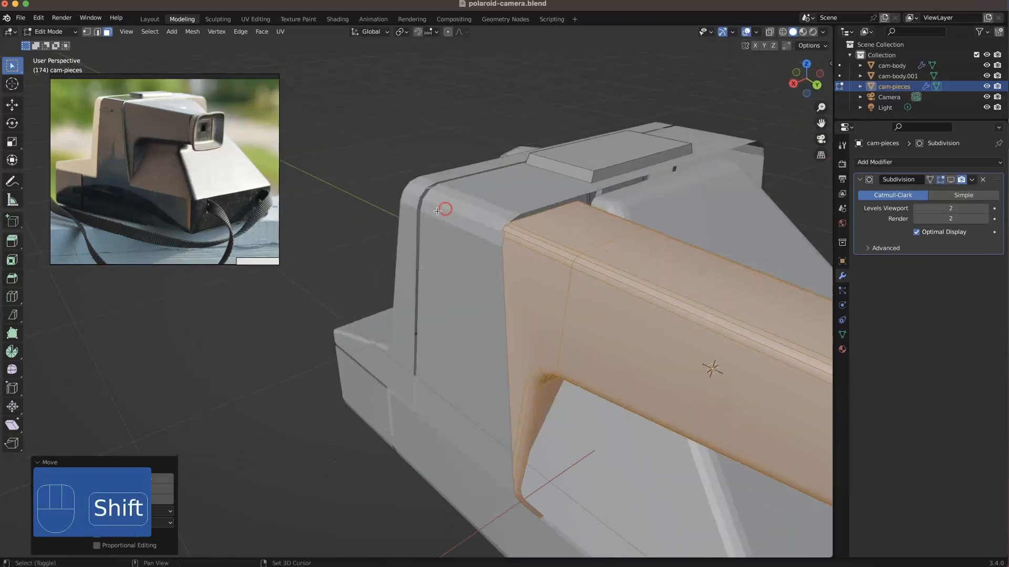
{"action": "middle_click_drag", "start_coordinate": [549, 239], "coordinate": [520, 247]}
{"action": "middle_click_drag", "start_coordinate": [612, 239], "coordinate": [415, 278], "text": "shift"}
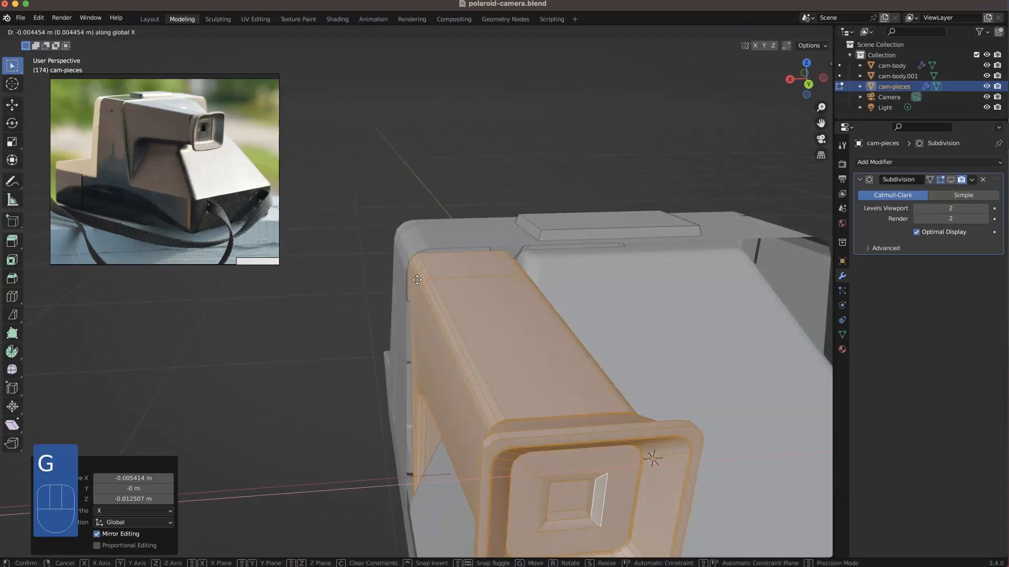
{"action": "middle_click_drag", "start_coordinate": [415, 286], "coordinate": [291, 378]}
Step: Dissolve the edge loop that runs around the viewfinder barrel near its junction with the rear housing
{"action": "key", "text": "2"}
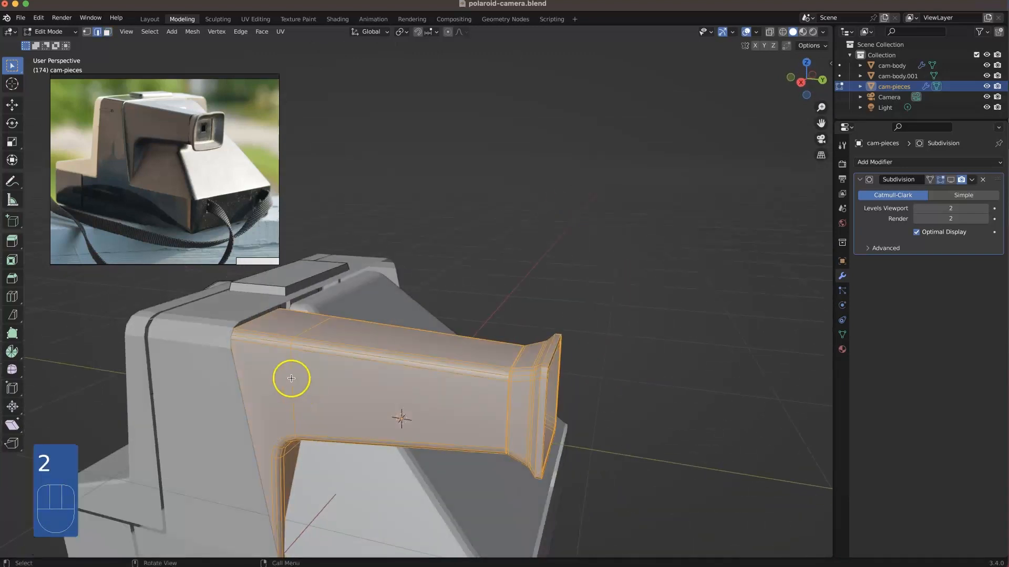
{"action": "left_click", "coordinate": [293, 351]}
{"action": "middle_click_drag", "start_coordinate": [290, 348], "coordinate": [274, 331]}
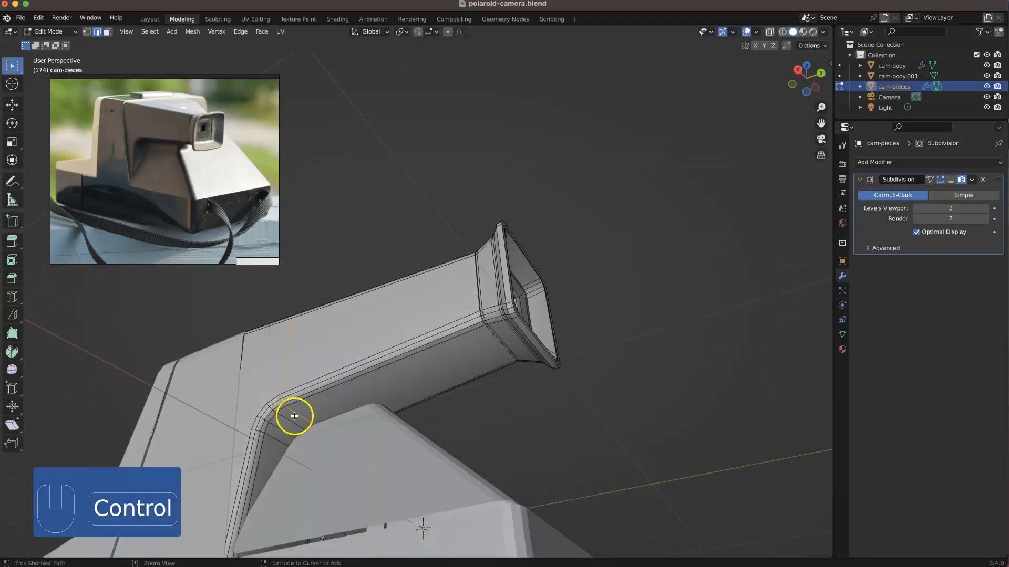
{"action": "left_click_drag", "start_coordinate": [293, 416], "coordinate": [276, 402], "text": "ctrl+shift"}
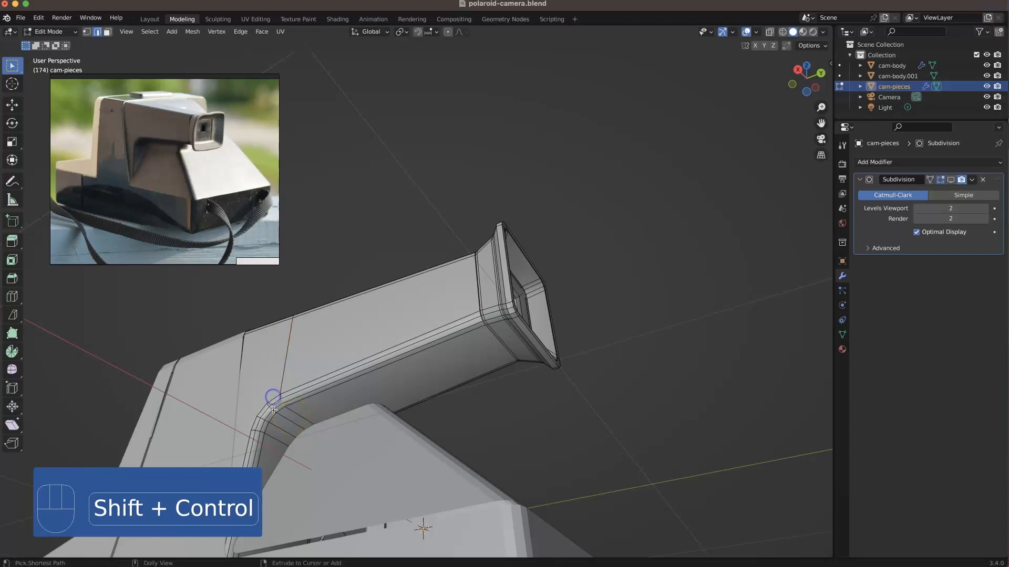
{"action": "key", "text": "super+z"}
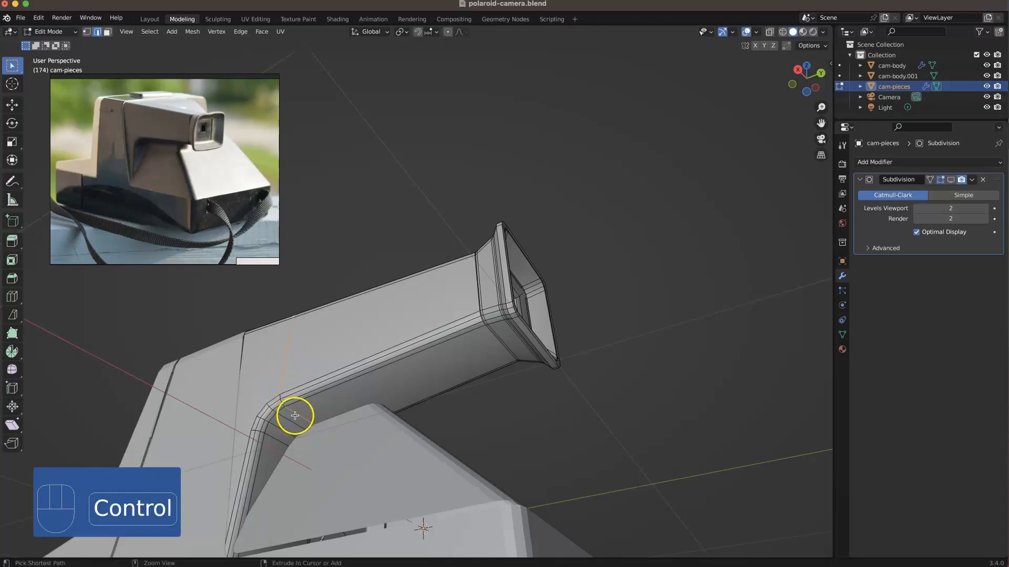
{"action": "key", "text": "super+z"}
{"action": "middle_click_drag", "start_coordinate": [316, 412], "coordinate": [353, 362]}
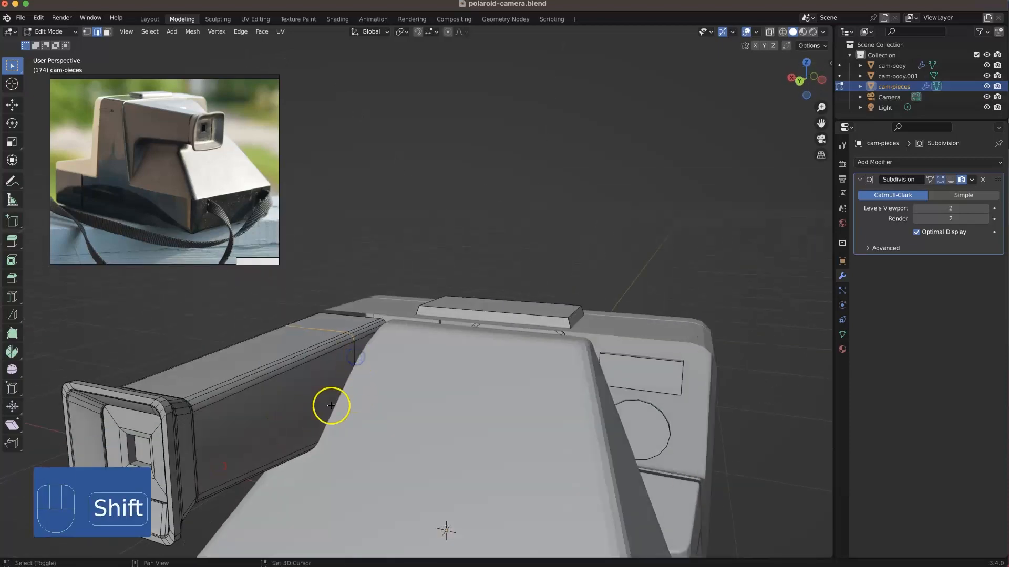
{"action": "middle_click_drag", "start_coordinate": [331, 406], "coordinate": [323, 435]}
{"action": "key", "text": "alt+z"}
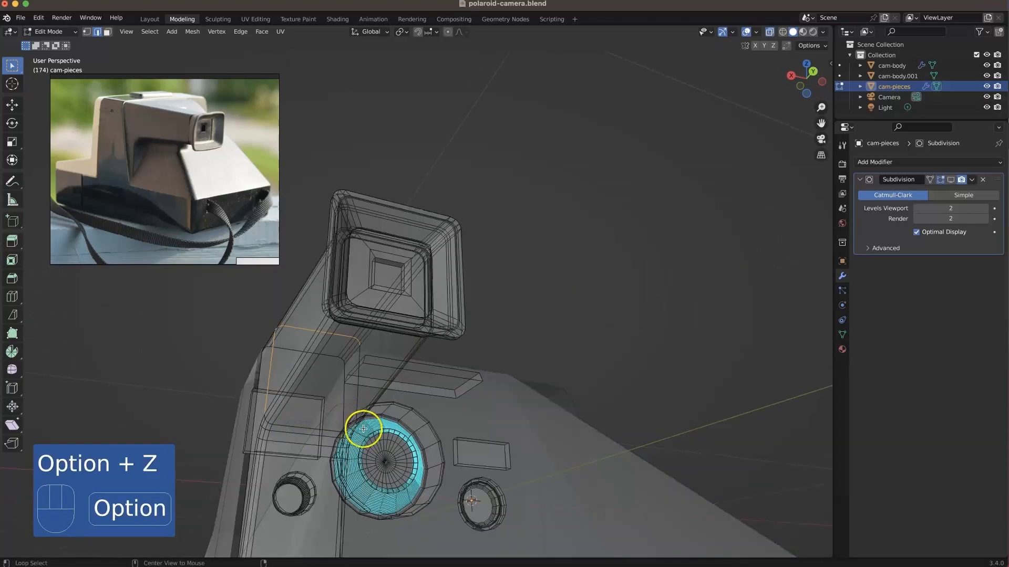
{"action": "middle_click_drag", "start_coordinate": [341, 418], "coordinate": [317, 387]}
{"action": "middle_click_drag", "start_coordinate": [357, 459], "coordinate": [252, 412]}
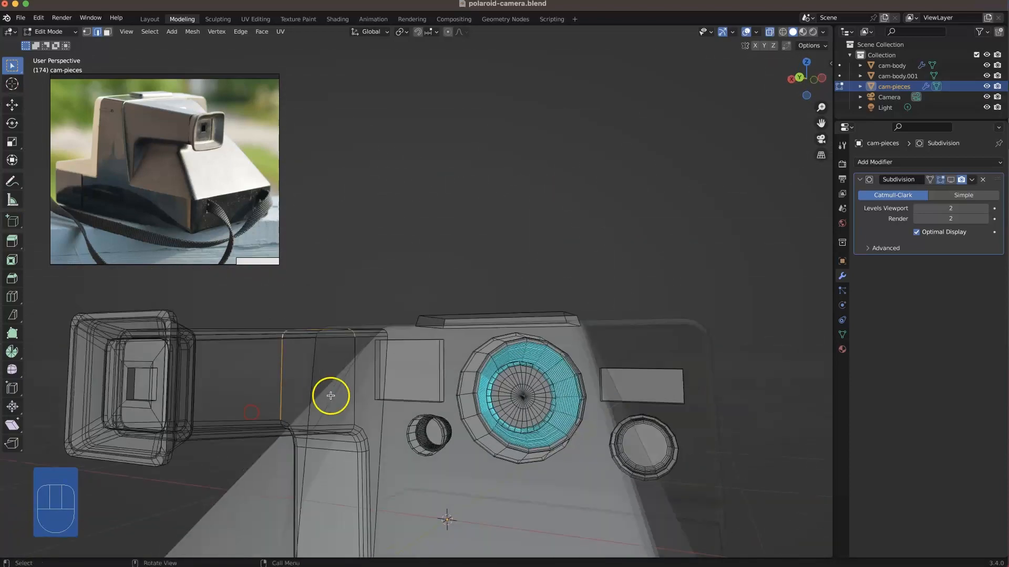
{"action": "left_click", "coordinate": [354, 399], "text": "shift"}
{"action": "right_click", "coordinate": [354, 399]}
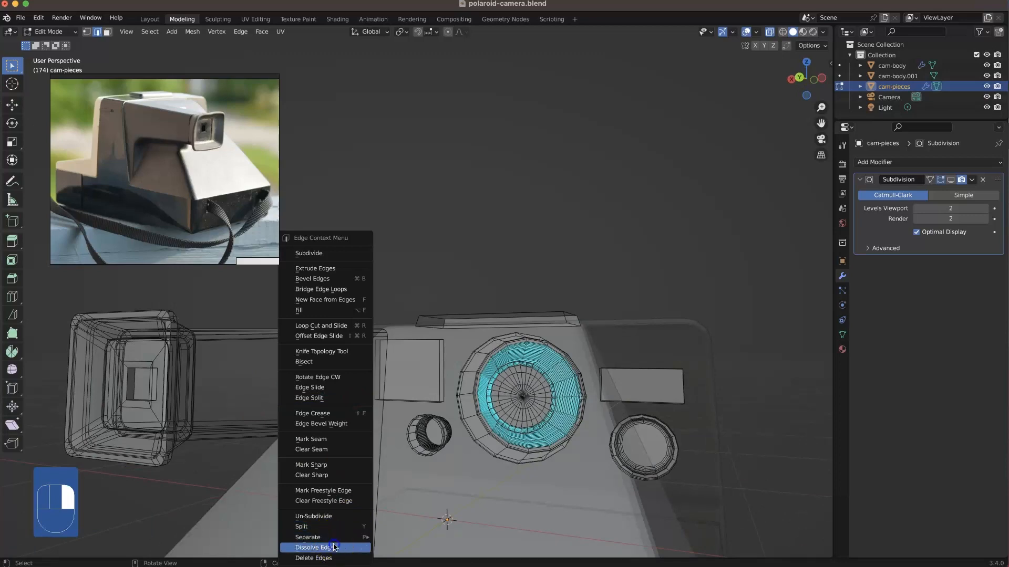
{"action": "left_click", "coordinate": [315, 547]}
{"action": "left_click_drag", "start_coordinate": [322, 407], "coordinate": [186, 361], "text": "alt"}
{"action": "key", "text": "alt+z"}
Step: Enable snapping with Vertex as the snap target
{"action": "scroll", "coordinate": [234, 329], "scroll_direction": "up", "scroll_amount": 2}
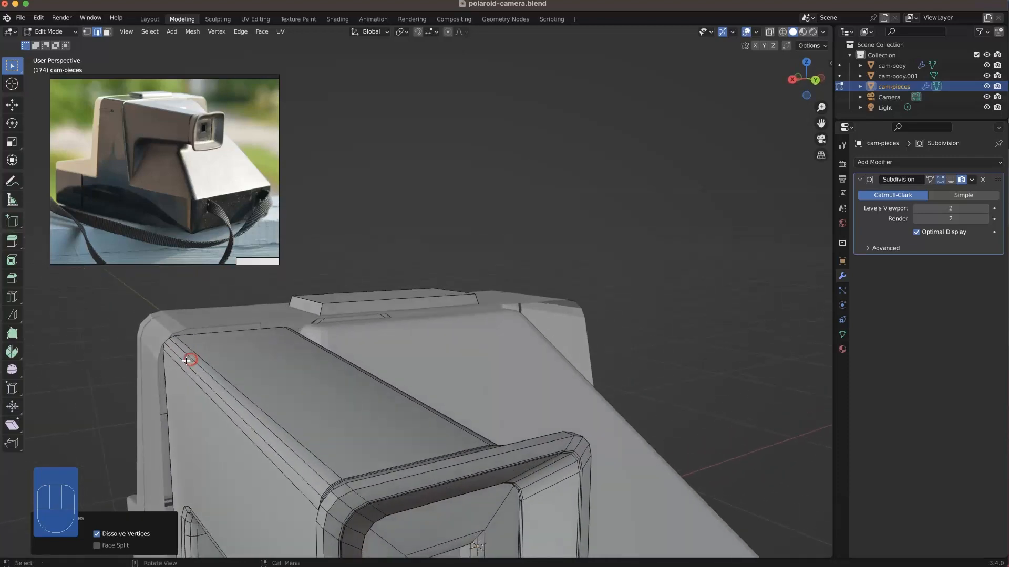
{"action": "left_click", "coordinate": [433, 33]}
{"action": "left_click", "coordinate": [402, 74]}
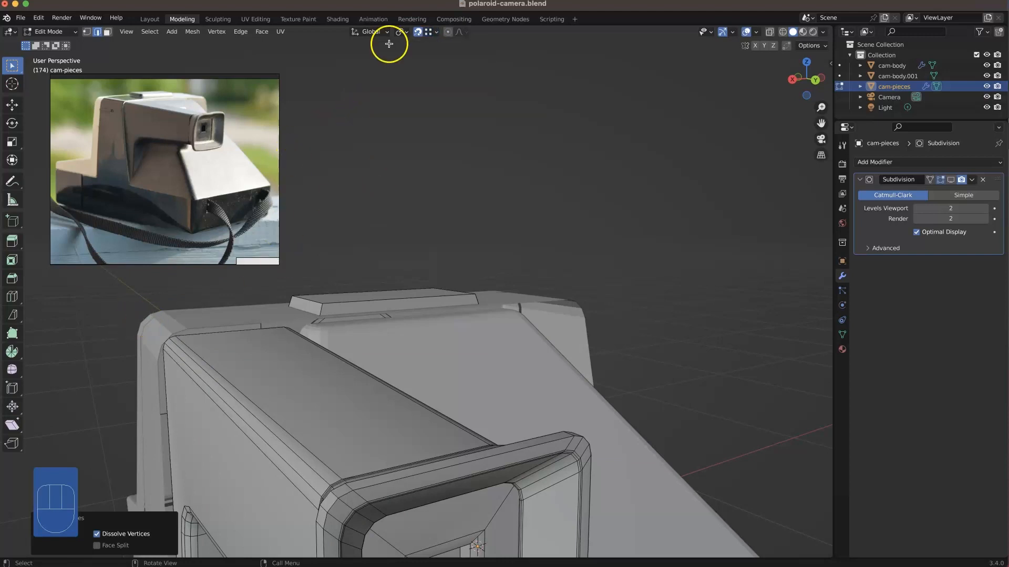
{"action": "left_click", "coordinate": [438, 32]}
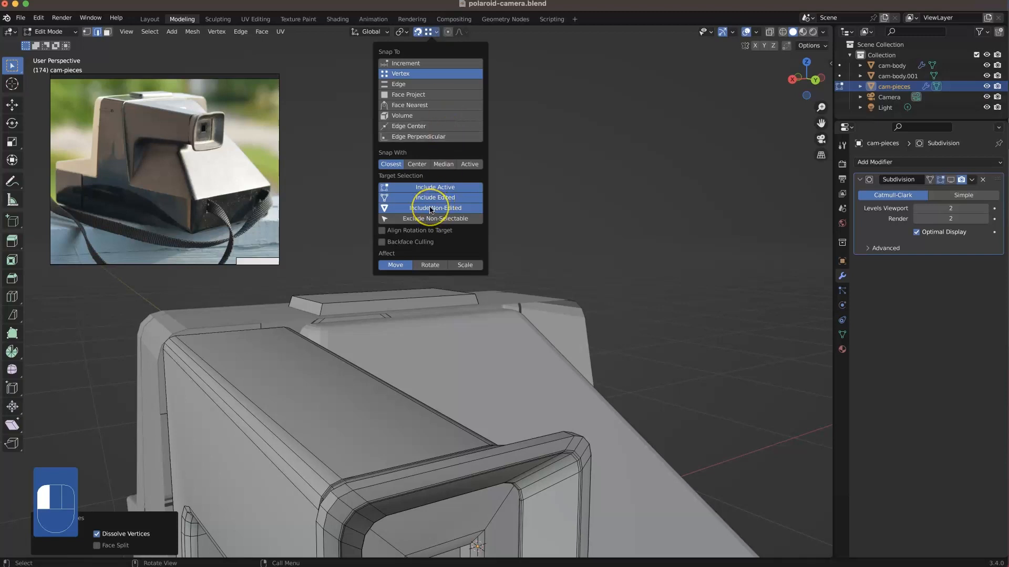
{"action": "left_click", "coordinate": [311, 194]}
Step: Snap the upper vertex of the viewfinder housing's rounded rear corner onto the matching vertex of the camera body
{"action": "scroll", "coordinate": [158, 342], "scroll_direction": "up", "scroll_amount": 2}
{"action": "scroll", "coordinate": [230, 342], "scroll_direction": "down", "scroll_amount": 2}
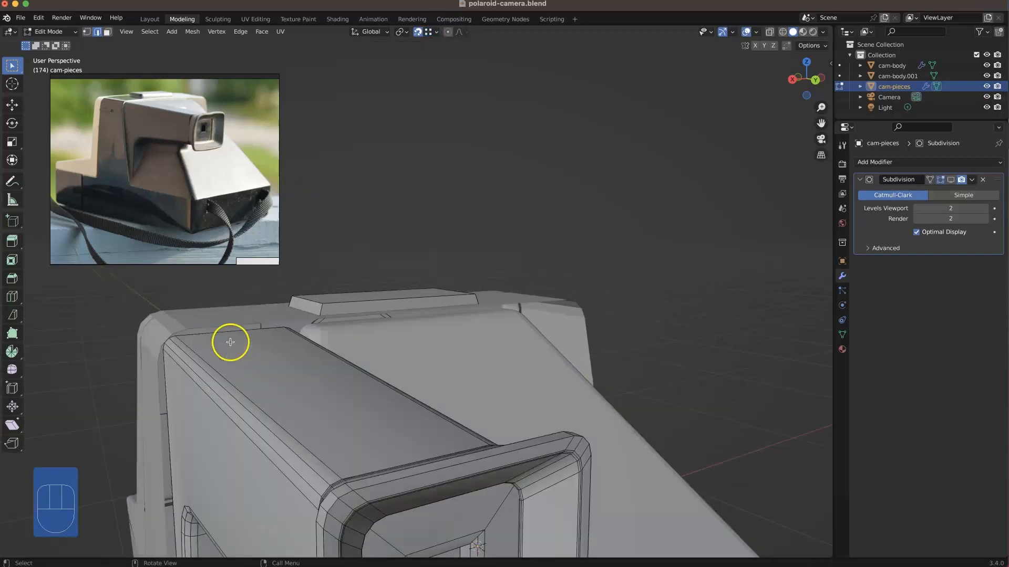
{"action": "left_click_drag", "start_coordinate": [175, 342], "coordinate": [121, 368], "text": "super"}
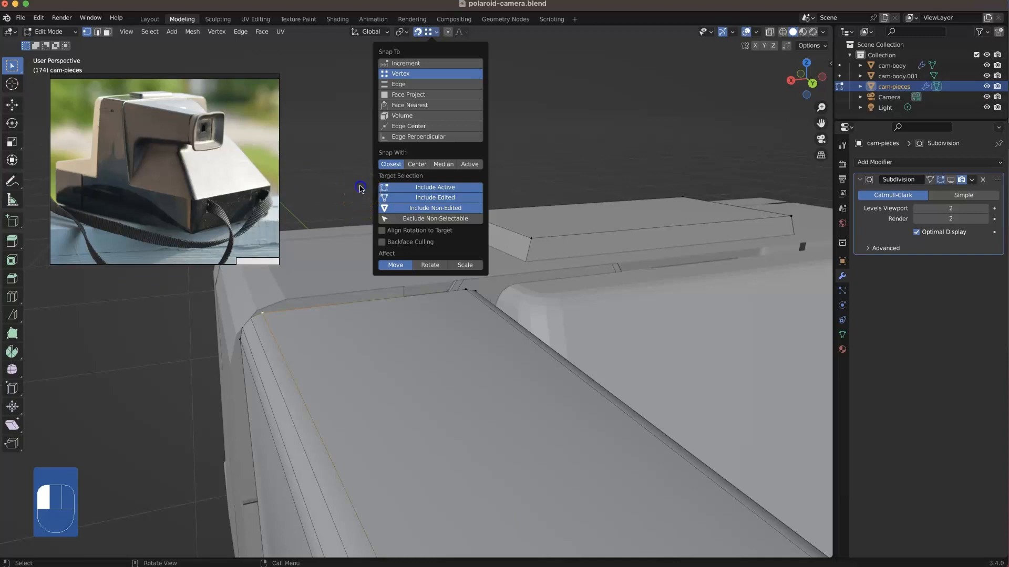
{"action": "left_click", "coordinate": [360, 188]}
{"action": "middle_click_drag", "start_coordinate": [279, 295], "coordinate": [306, 303]}
{"action": "left_click", "coordinate": [276, 295]}
{"action": "key", "text": "g"}
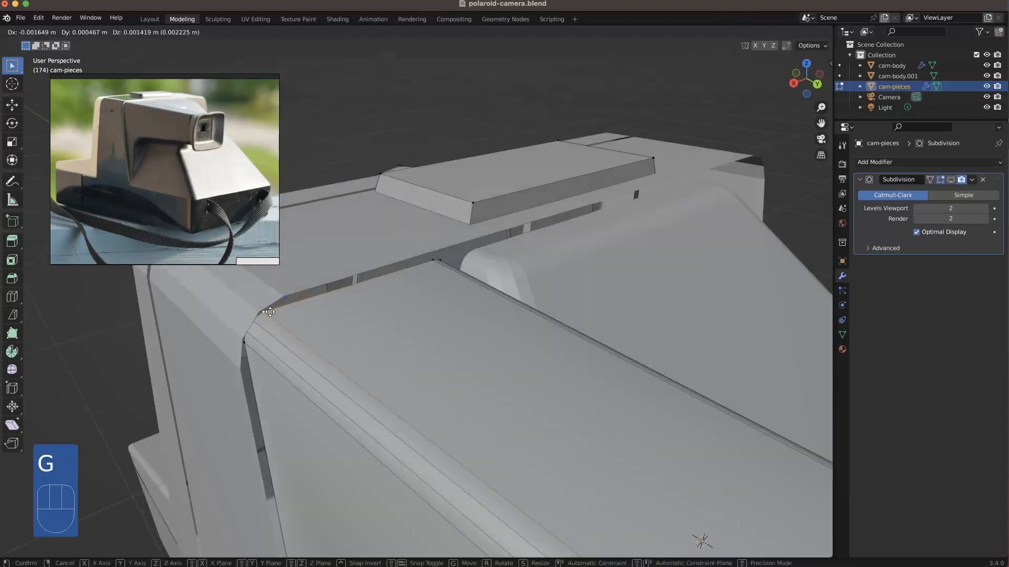
{"action": "left_click", "coordinate": [286, 297]}
Step: Snap the remaining vertices of the housing's rounded rear corner onto the camera body's bevelled edge, using see-through display
{"action": "left_click", "coordinate": [254, 322]}
{"action": "middle_click_drag", "start_coordinate": [263, 324], "coordinate": [249, 320]}
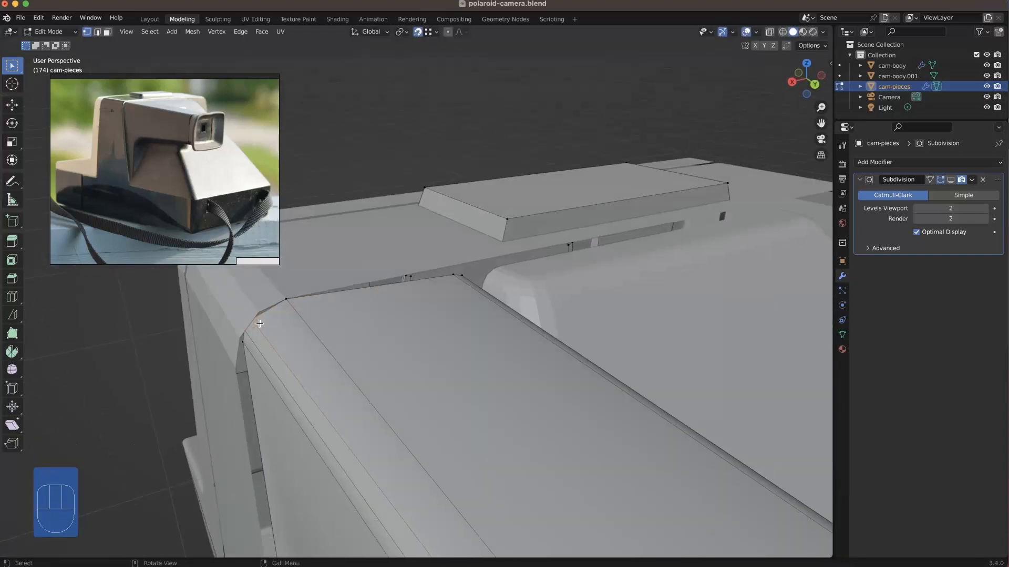
{"action": "key", "text": "alt+z"}
{"action": "key", "text": "g"}
{"action": "left_click", "coordinate": [248, 338]}
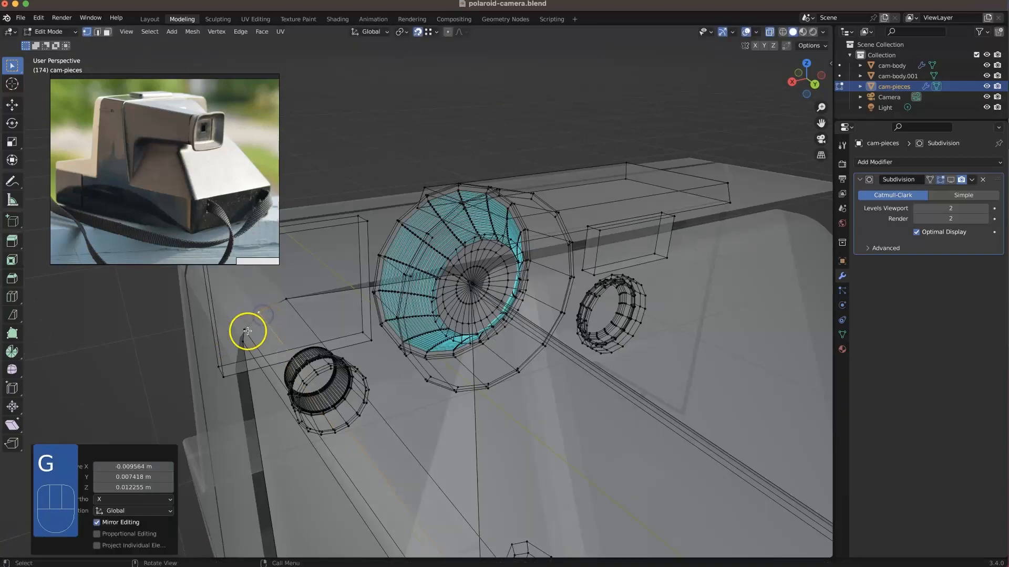
{"action": "key", "text": "g"}
{"action": "left_click", "coordinate": [241, 371]}
{"action": "key", "text": "g"}
{"action": "left_click", "coordinate": [225, 368]}
{"action": "middle_click_drag", "start_coordinate": [225, 367], "coordinate": [240, 352]}
{"action": "key", "text": "alt+z"}
Step: Try to move the upper rear corner vertices of the viewfinder housing vertically to meet the camera body's bevel
{"action": "middle_click_drag", "start_coordinate": [392, 368], "coordinate": [355, 362]}
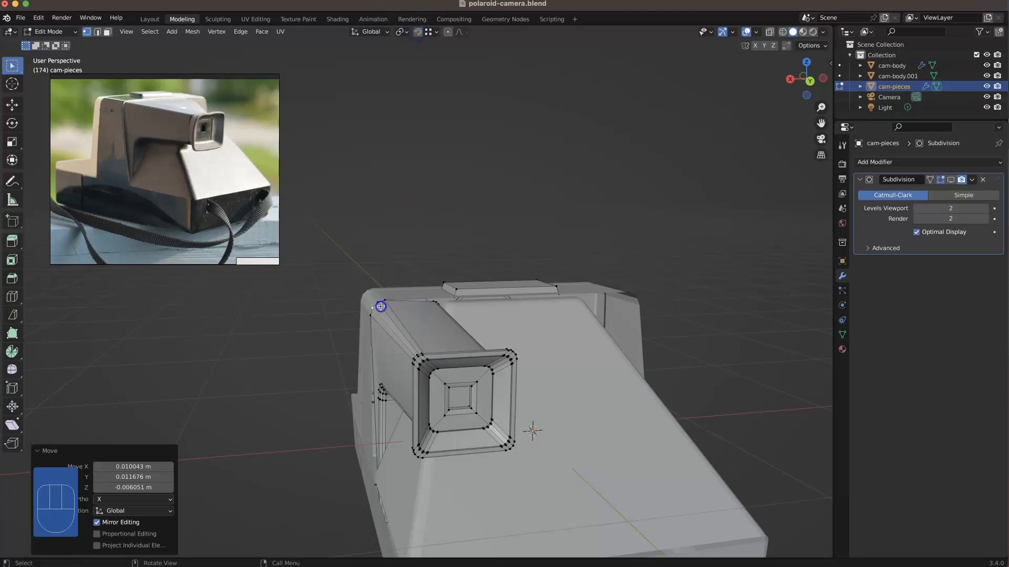
{"action": "left_click_drag", "start_coordinate": [386, 300], "coordinate": [360, 327]}
{"action": "scroll", "coordinate": [385, 336], "scroll_direction": "up", "scroll_amount": 3}
{"action": "middle_click_drag", "start_coordinate": [386, 338], "coordinate": [373, 334]}
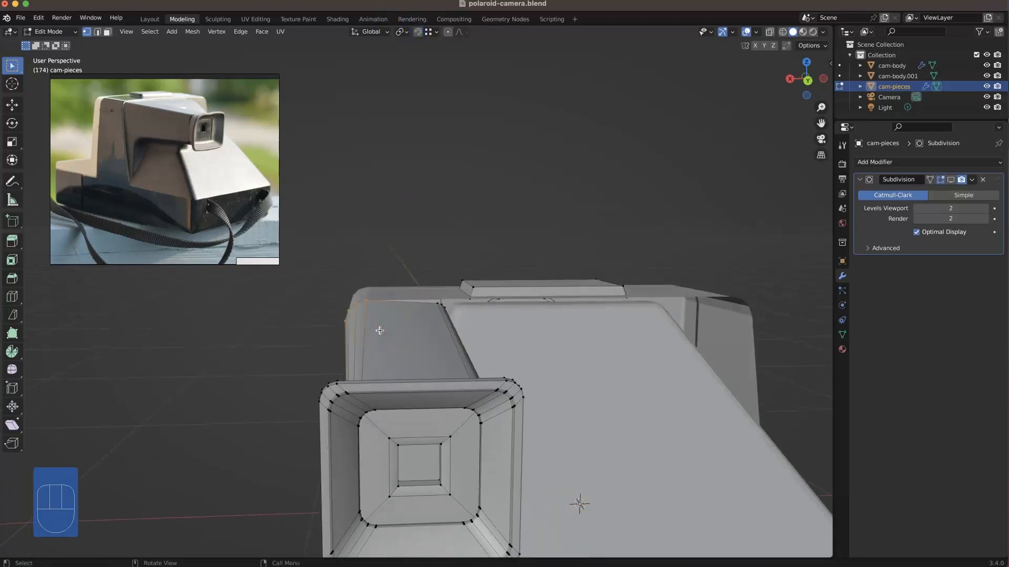
{"action": "key", "text": "g"}
{"action": "key", "text": "z"}
{"action": "left_click", "coordinate": [342, 315]}
{"action": "middle_click_drag", "start_coordinate": [342, 316], "coordinate": [402, 292]}
{"action": "key", "text": "super+z"}
{"action": "key", "text": "super+z"}
{"action": "key", "text": "shift"}
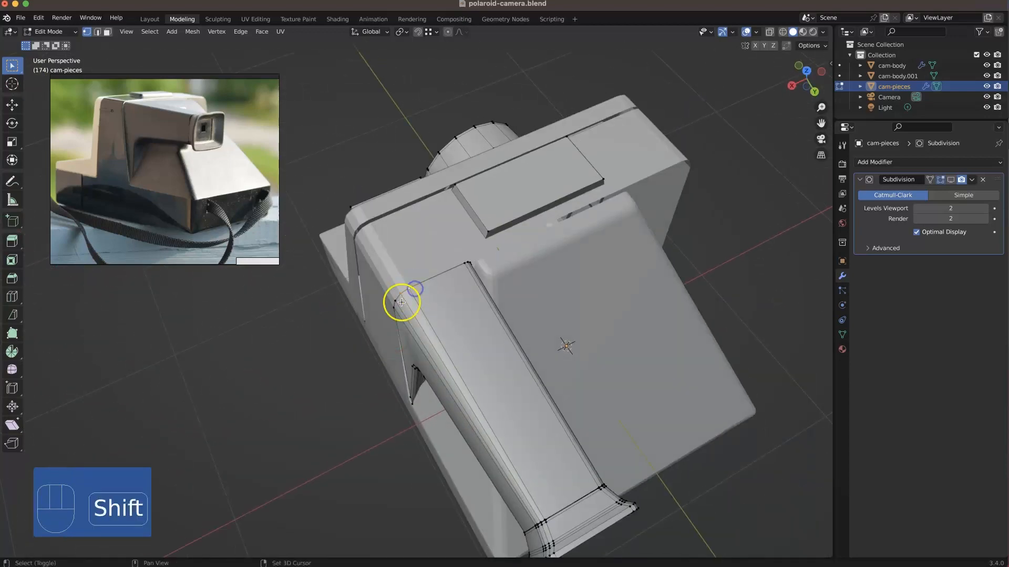
Step: Lower the side vertex of the viewfinder housing's rounded rear corner about 0.025 m, and shift it along X to follow the body's bevel
{"action": "middle_click_drag", "start_coordinate": [413, 331], "coordinate": [412, 293]}
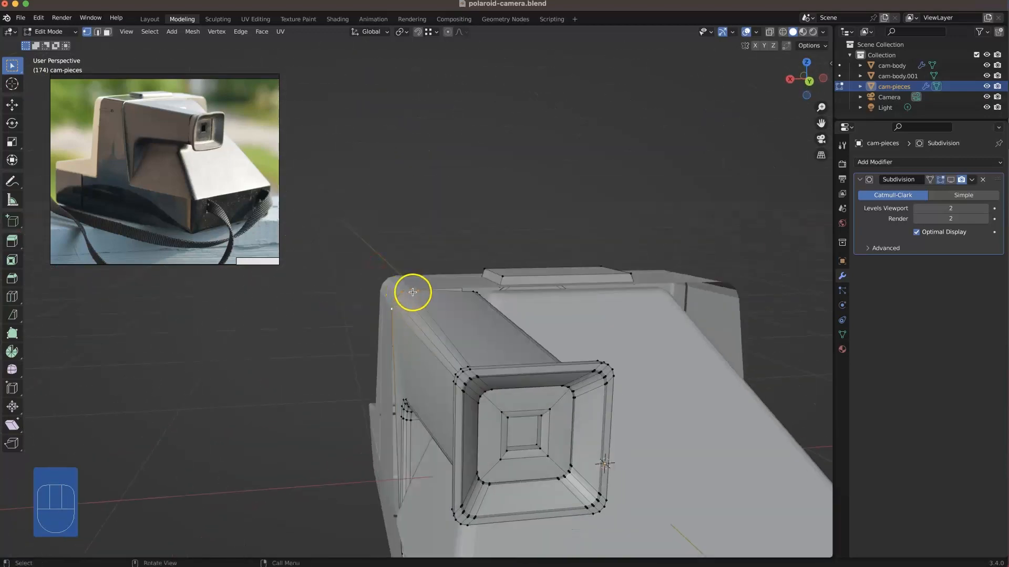
{"action": "key", "text": "g"}
{"action": "left_click", "coordinate": [436, 305]}
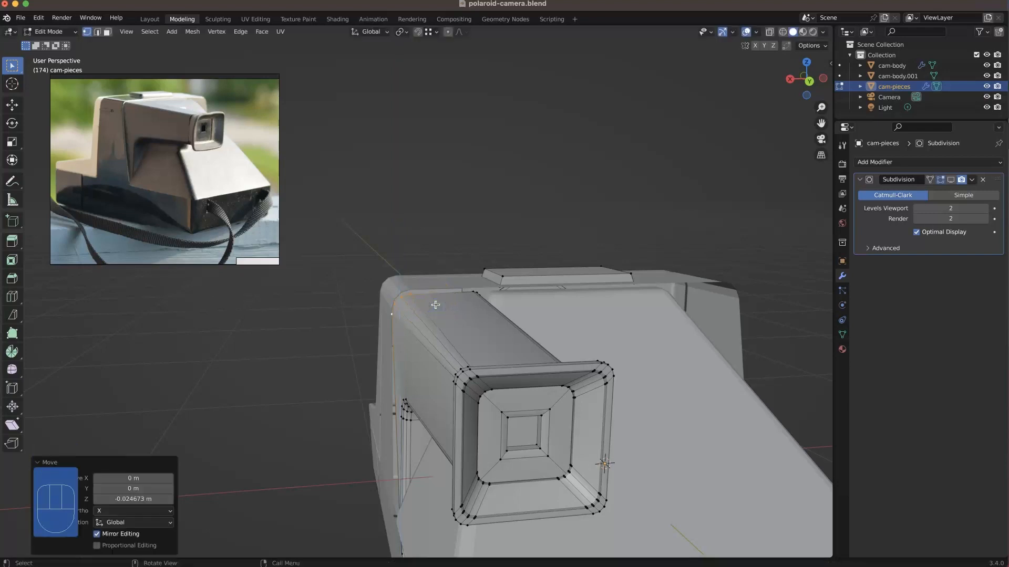
{"action": "key", "text": "g"}
{"action": "key", "text": "z"}
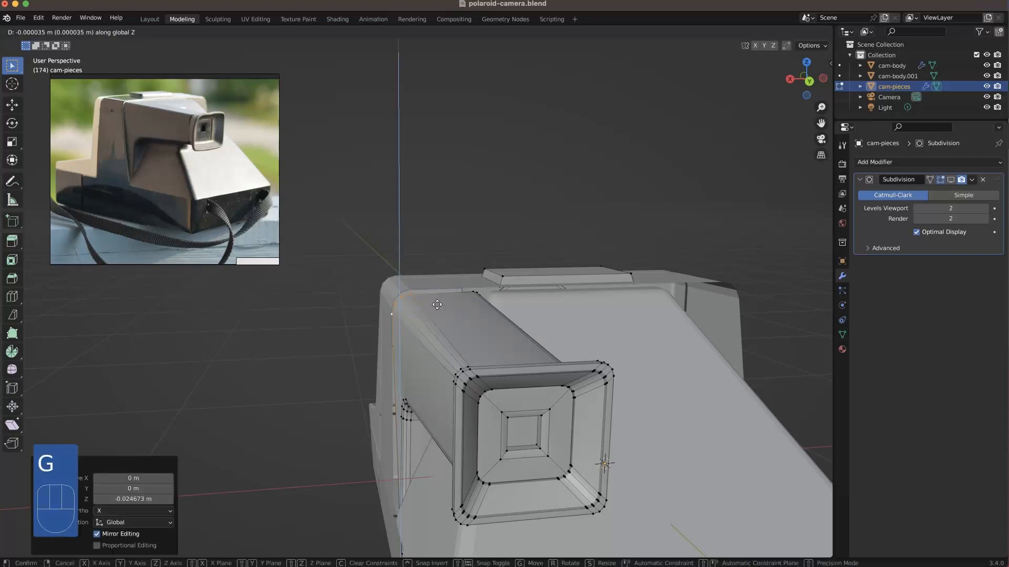
{"action": "left_click", "coordinate": [438, 304]}
{"action": "middle_click_drag", "start_coordinate": [438, 304], "coordinate": [433, 311]}
{"action": "key", "text": "g"}
{"action": "key", "text": "x"}
{"action": "left_click", "coordinate": [409, 304]}
{"action": "middle_click_drag", "start_coordinate": [410, 305], "coordinate": [489, 325]}
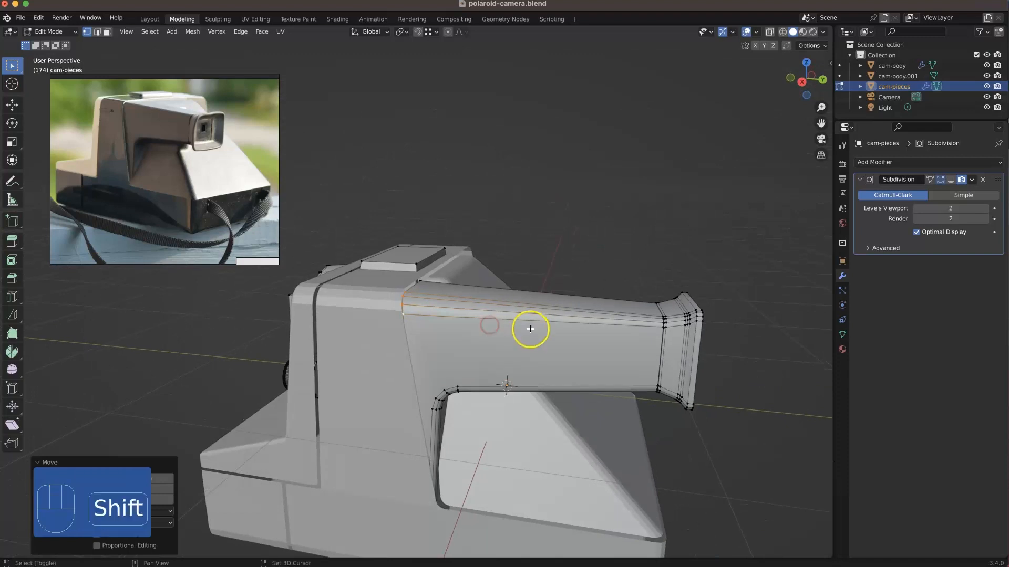
Step: Move the entire viewfinder housing together with its flared eyepiece about 0.02 m forward along Y, away from the camera body
{"action": "key", "text": "3"}
{"action": "left_click", "coordinate": [534, 332]}
{"action": "key", "text": "l"}
{"action": "left_click", "coordinate": [673, 351], "text": "shift"}
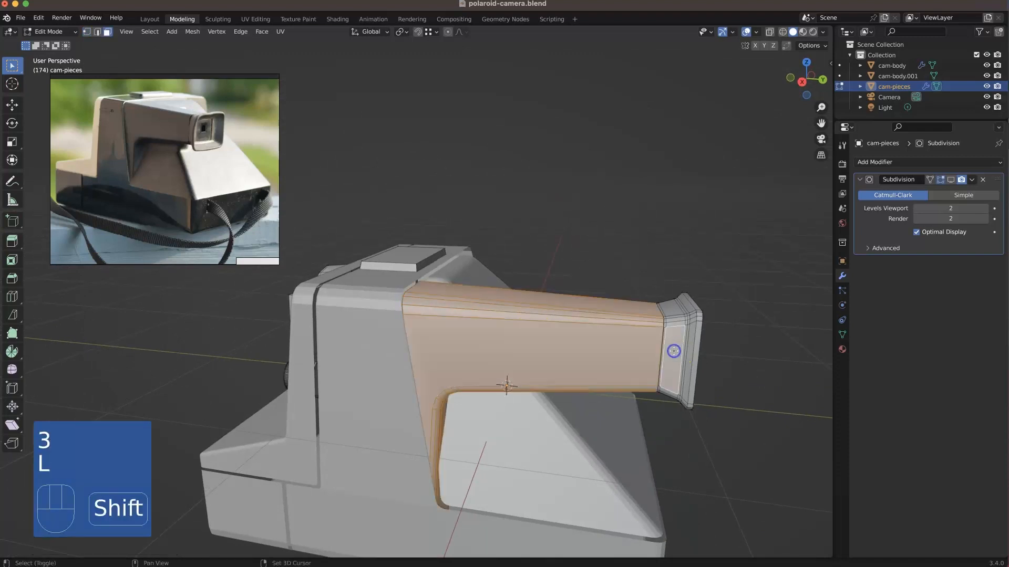
{"action": "key", "text": "l"}
{"action": "mouse_move", "coordinate": [673, 351]}
{"action": "middle_mouse_down"}
{"action": "mouse_move", "coordinate": [599, 342]}
{"action": "mouse_move", "coordinate": [730, 360]}
{"action": "mouse_move", "coordinate": [674, 361]}
{"action": "middle_mouse_up"}
{"action": "left_click", "coordinate": [673, 350], "text": "shift"}
{"action": "key", "text": "l"}
{"action": "key", "text": "g"}
{"action": "key", "text": "y"}
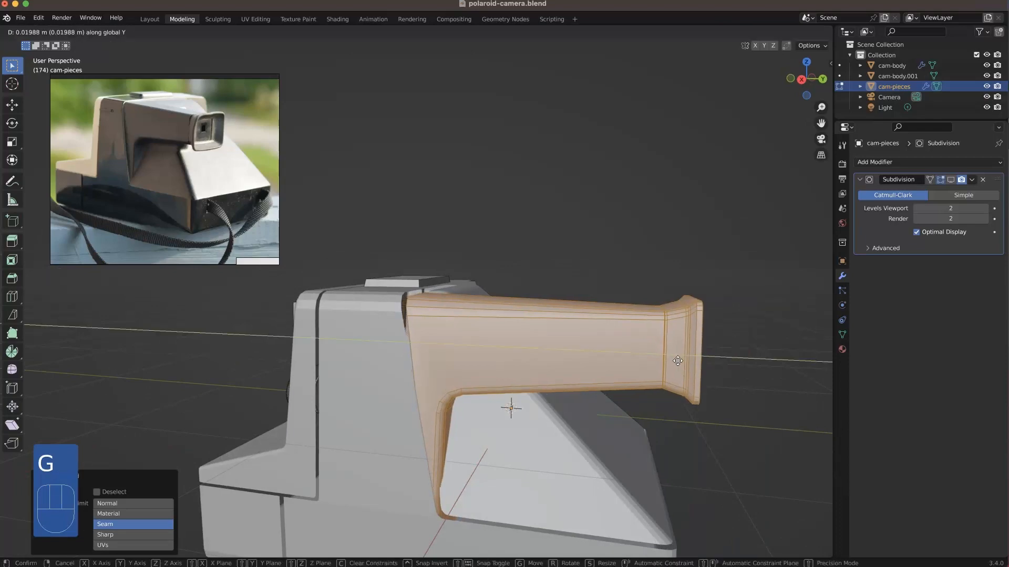
{"action": "left_click", "coordinate": [533, 320]}
{"action": "middle_click_drag", "start_coordinate": [533, 320], "coordinate": [553, 311]}
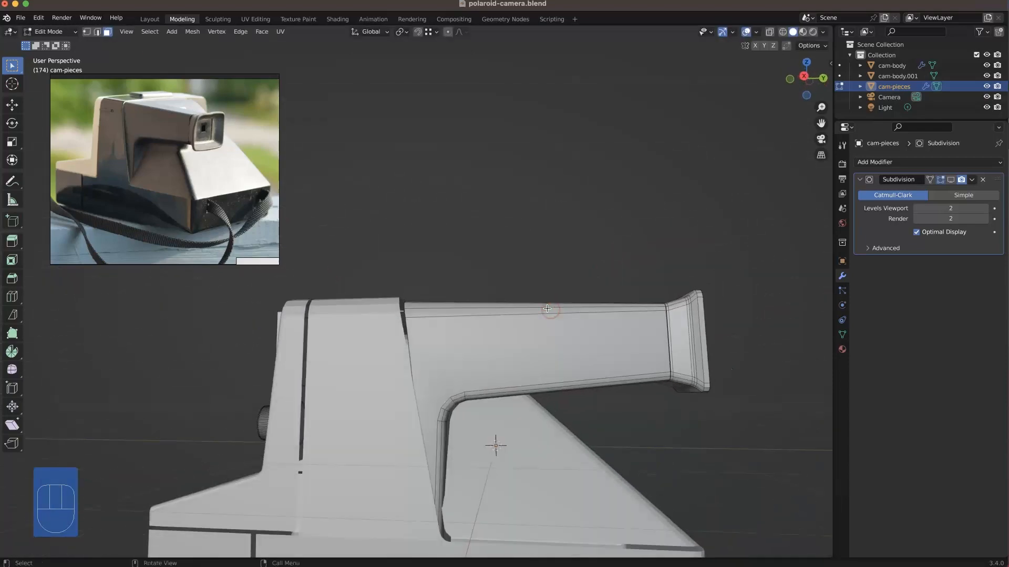
Step: In the right side view with see-through display, move the housing's rear edge vertices about 0.02 m back along Y into the camera body
{"action": "key", "text": "KP_3"}
{"action": "scroll", "coordinate": [512, 462], "scroll_direction": "up", "scroll_amount": 2}
{"action": "middle_click_drag", "start_coordinate": [514, 468], "coordinate": [417, 346], "text": "shift"}
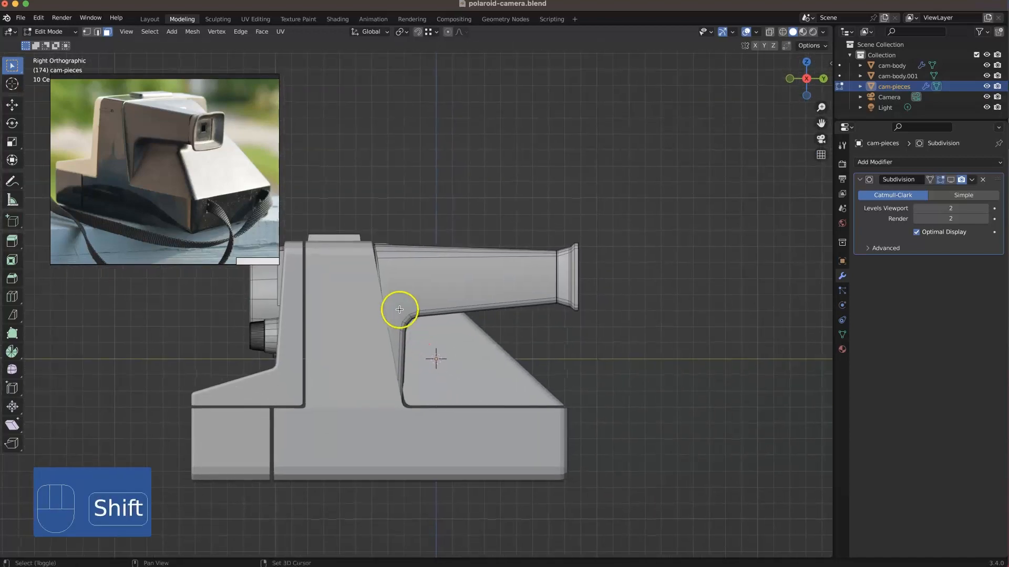
{"action": "scroll", "coordinate": [375, 252], "scroll_direction": "up", "scroll_amount": 5}
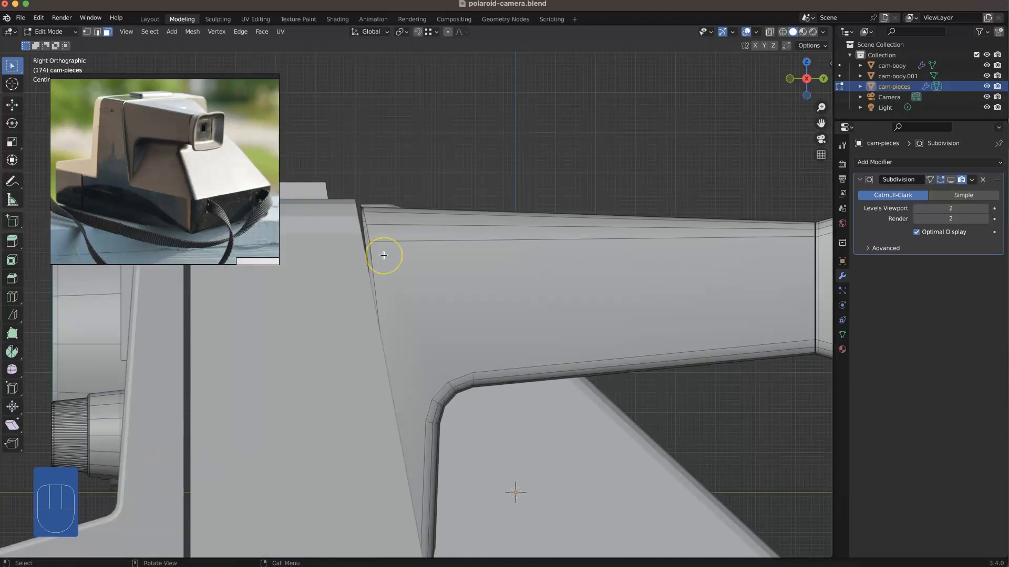
{"action": "left_click", "coordinate": [375, 225]}
{"action": "key", "text": "alt+z"}
{"action": "left_click", "coordinate": [351, 162]}
{"action": "key", "text": "1"}
{"action": "left_click_drag", "start_coordinate": [399, 162], "coordinate": [311, 292]}
{"action": "left_click_drag", "start_coordinate": [396, 270], "coordinate": [349, 179]}
{"action": "key", "text": "g"}
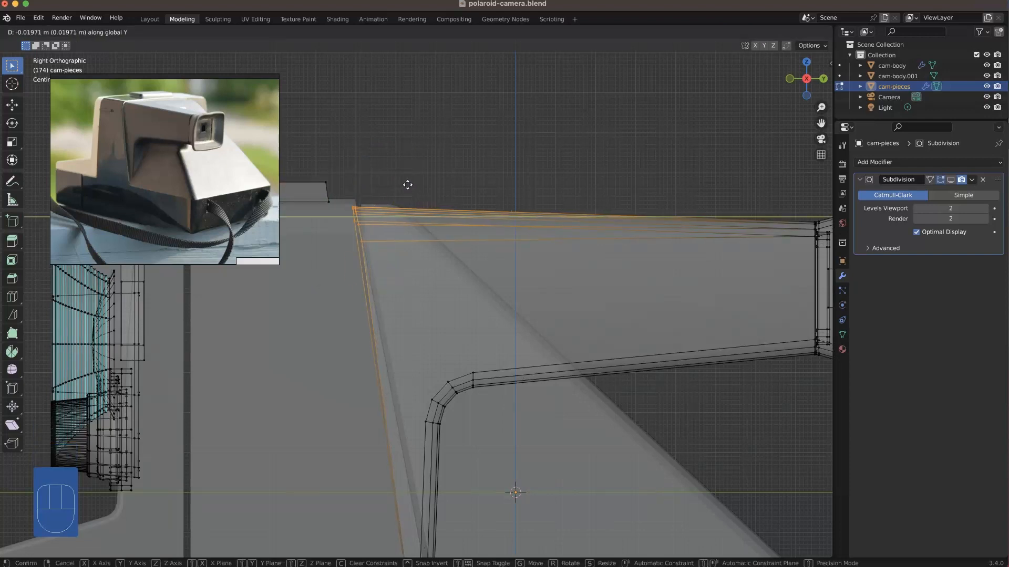
{"action": "left_click", "coordinate": [407, 185]}
{"action": "left_click", "coordinate": [408, 184]}
{"action": "scroll", "coordinate": [408, 183], "scroll_direction": "down", "scroll_amount": 1}
Step: Bisect the linked viewfinder housing mesh with a slanted cut running from its top rear corner down past its lower tip
{"action": "key", "text": "3"}
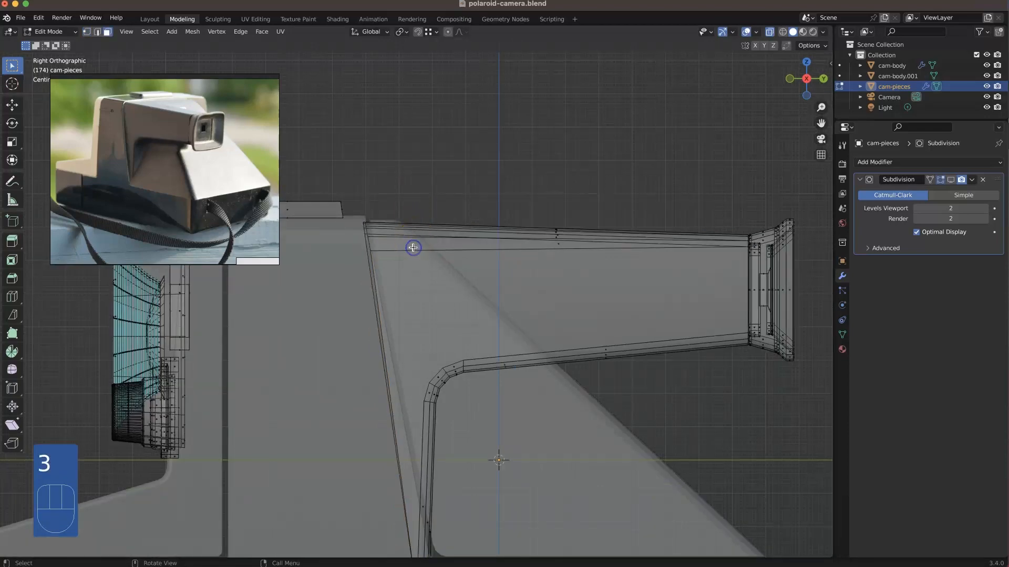
{"action": "key", "text": "l"}
{"action": "scroll", "coordinate": [462, 368], "scroll_direction": "down", "scroll_amount": 1}
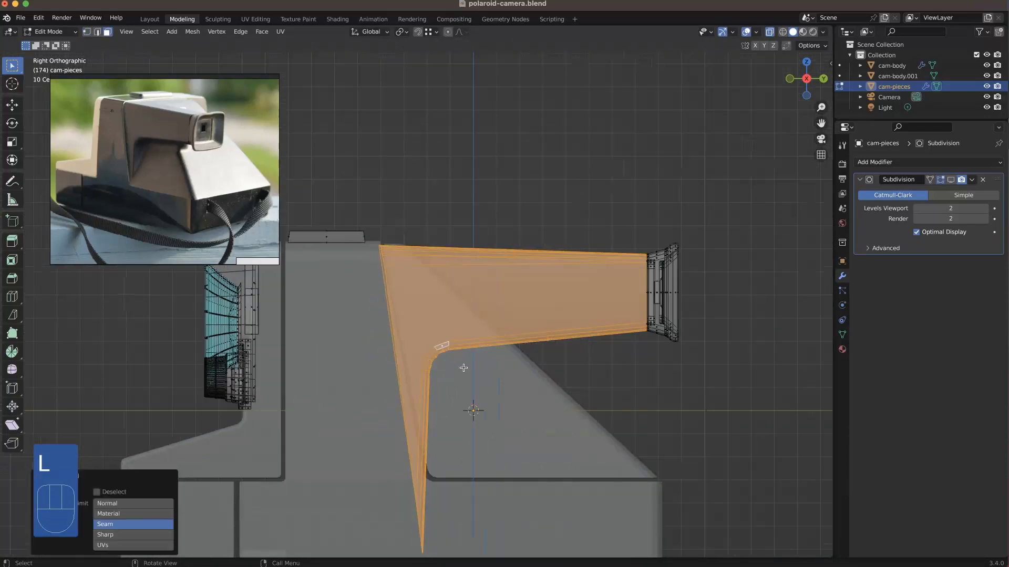
{"action": "left_click", "coordinate": [12, 315]}
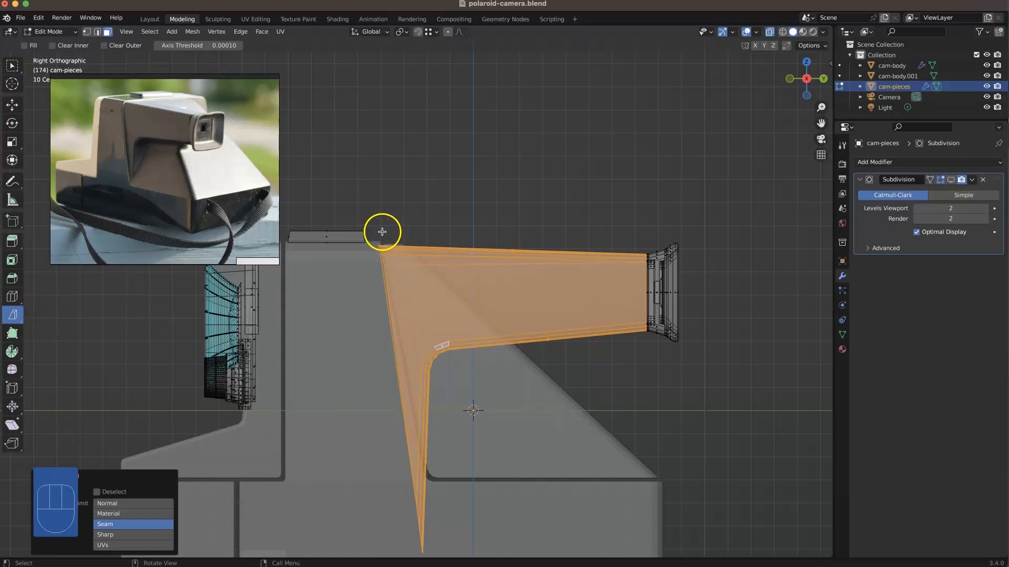
{"action": "left_click_drag", "start_coordinate": [383, 230], "coordinate": [420, 405]}
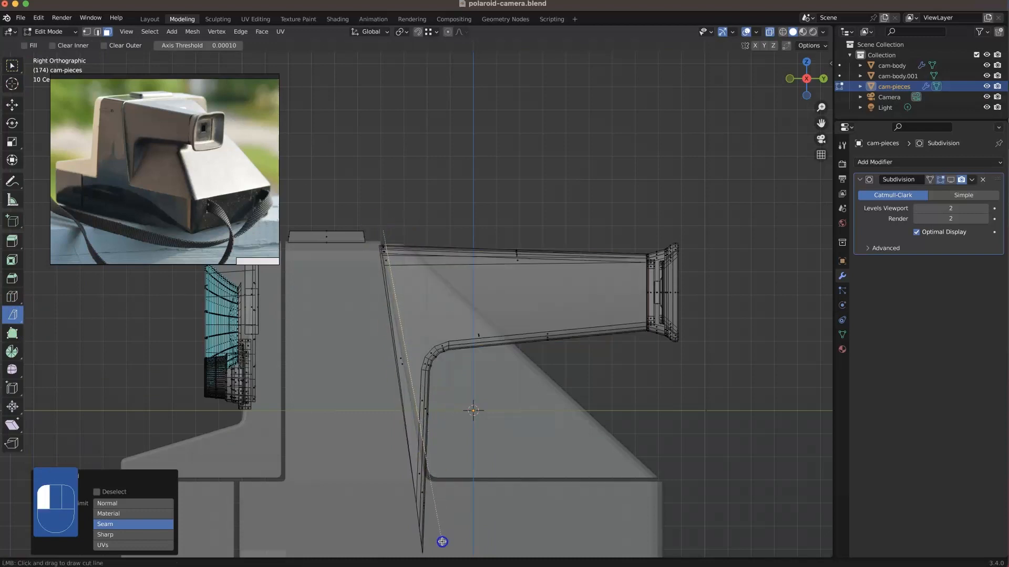
{"action": "left_click_drag", "start_coordinate": [441, 543], "coordinate": [440, 541]}
{"action": "left_click", "coordinate": [455, 530]}
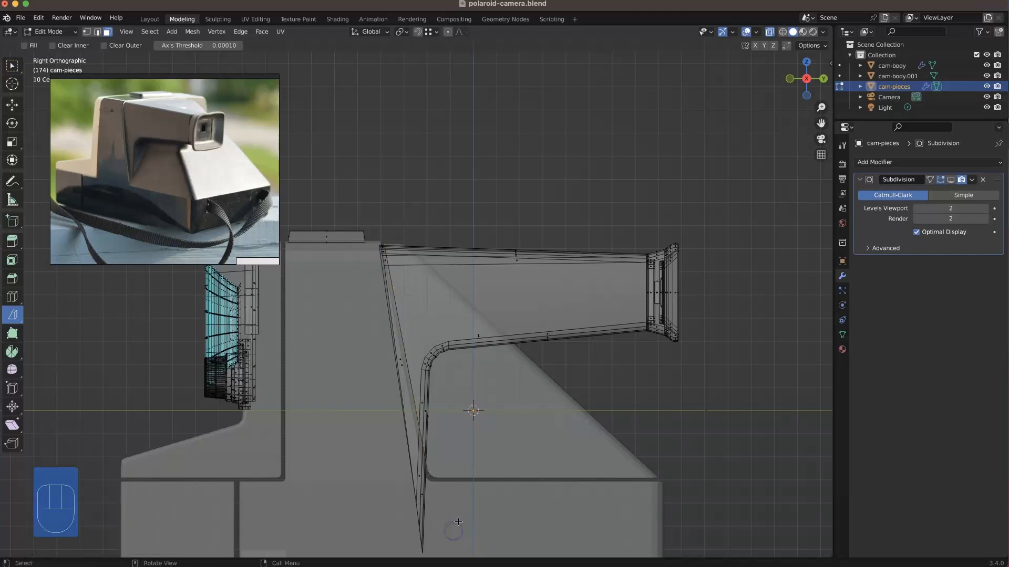
Step: Delete the sliver of the viewfinder housing that lies behind the bisect cut
{"action": "left_click", "coordinate": [421, 476]}
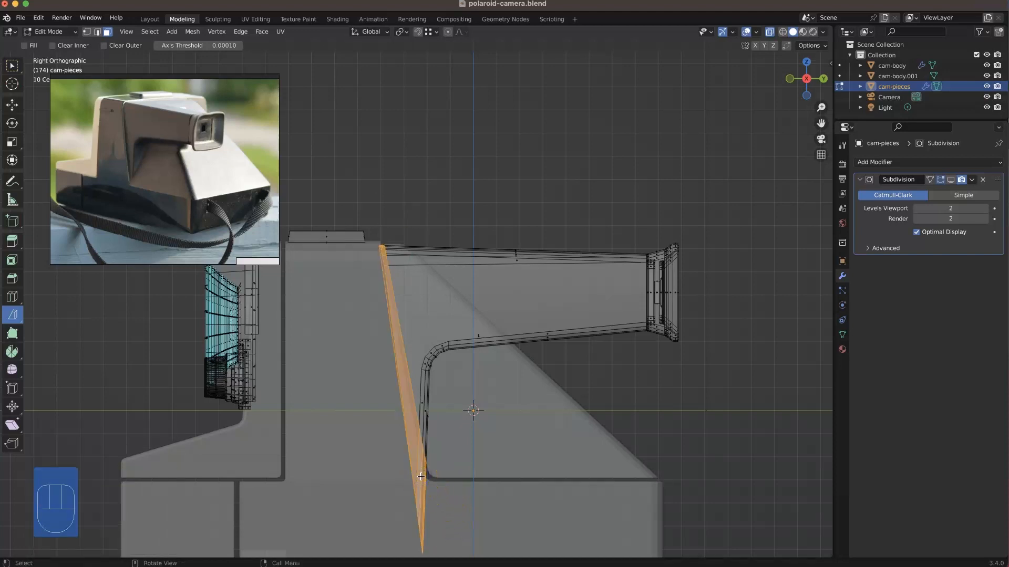
{"action": "key", "text": "x"}
{"action": "left_click", "coordinate": [405, 462]}
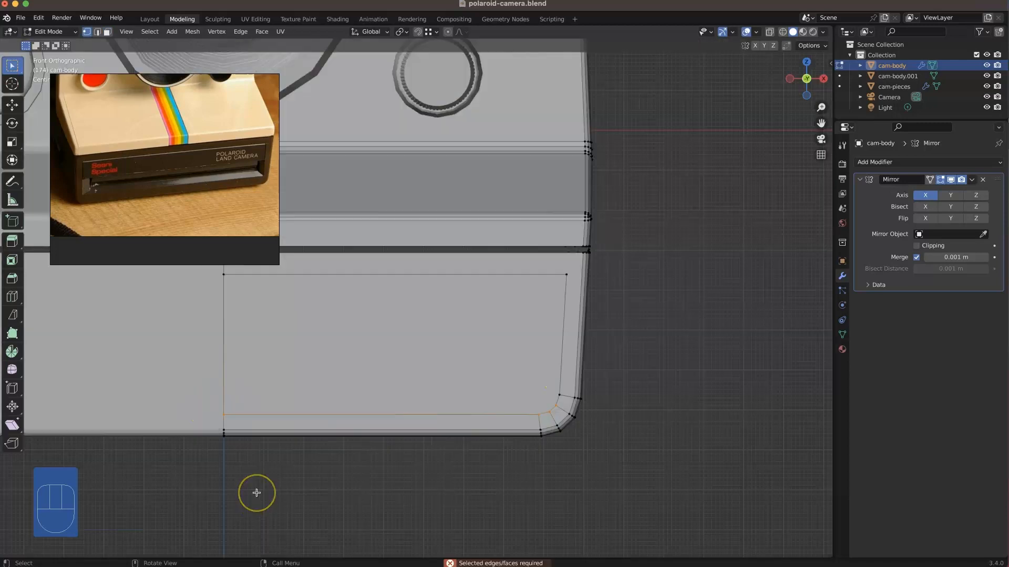
Step: Raise the bottom edge of the inset face on the camera body's lower front about 0.016 m, and adjust its rounded corner vertices
{"action": "key", "text": "g"}
{"action": "key", "text": "z"}
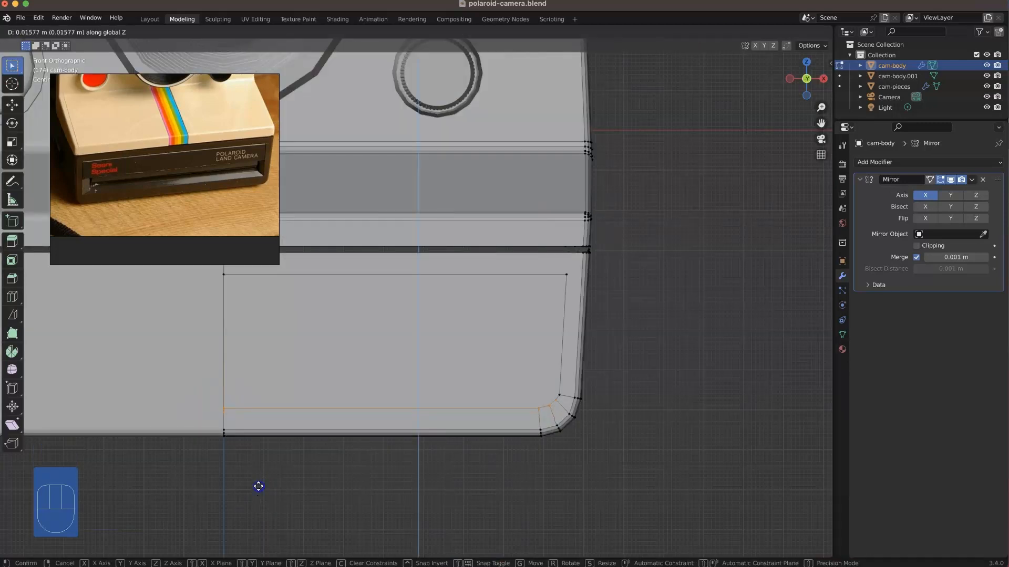
{"action": "left_click", "coordinate": [258, 486]}
{"action": "left_click_drag", "start_coordinate": [581, 399], "coordinate": [544, 402], "text": "ctrl"}
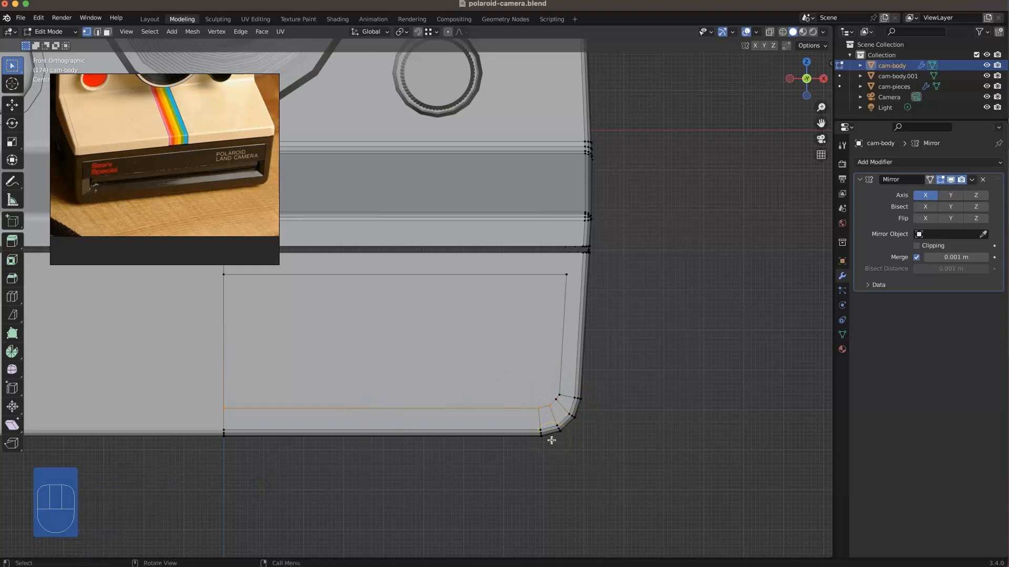
{"action": "key", "text": "g"}
{"action": "left_click", "coordinate": [558, 410], "text": "ctrl"}
{"action": "left_click_drag", "start_coordinate": [558, 411], "coordinate": [532, 395], "text": "ctrl"}
{"action": "key", "text": "g"}
{"action": "key", "text": "x"}
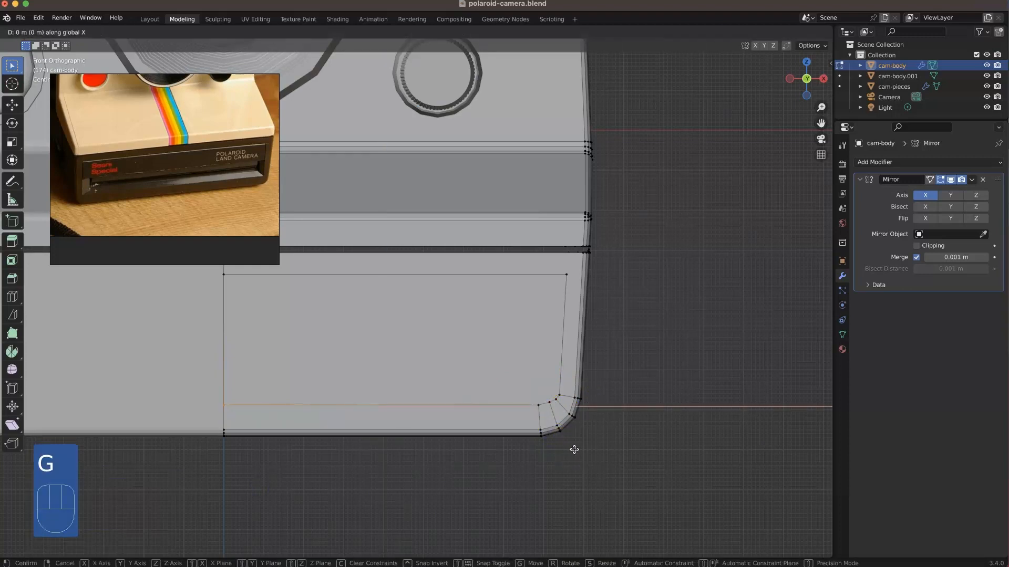
{"action": "right_click", "coordinate": [576, 446]}
Step: Raise the bottom edge of the inset face slightly further along Z to sit closer to the corner vertices
{"action": "left_click", "coordinate": [531, 403], "text": "shift"}
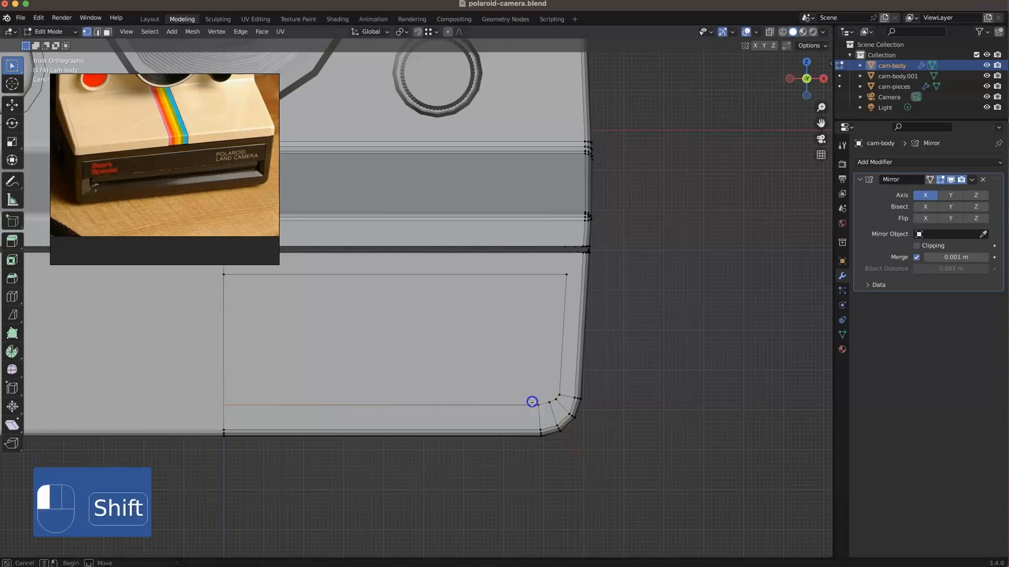
{"action": "key", "text": "g"}
{"action": "key", "text": "z"}
{"action": "left_click", "coordinate": [540, 439]}
Step: Shift the vertices of the inset face's rounded bottom corner outward along X to tighten the curve
{"action": "left_click_drag", "start_coordinate": [542, 423], "coordinate": [525, 392]}
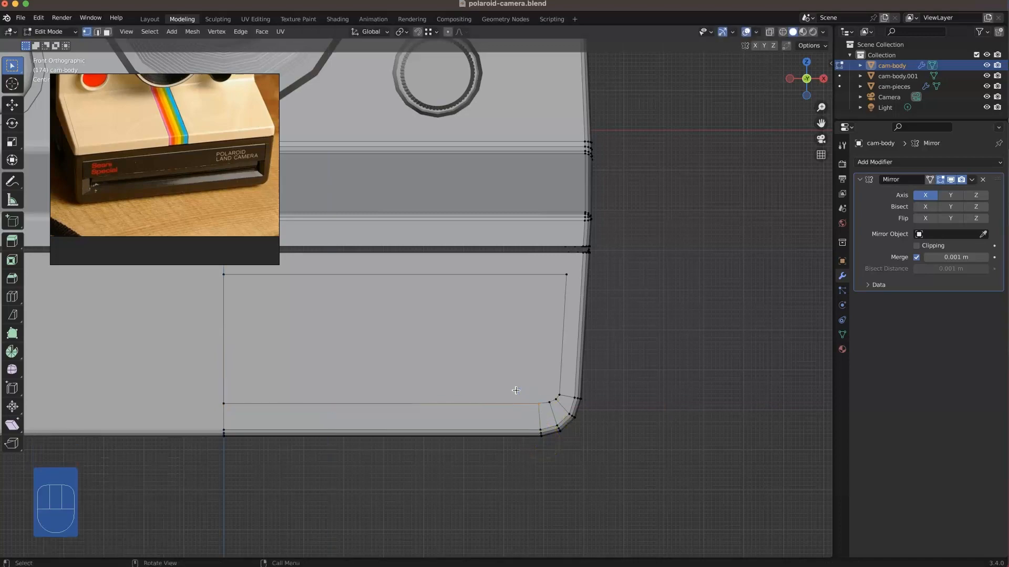
{"action": "key", "text": "g"}
{"action": "key", "text": "x"}
{"action": "left_click", "coordinate": [522, 392]}
{"action": "left_click_drag", "start_coordinate": [554, 407], "coordinate": [564, 388]}
{"action": "key", "text": "g"}
{"action": "key", "text": "x"}
{"action": "left_click", "coordinate": [535, 405]}
{"action": "key", "text": "g"}
{"action": "key", "text": "x"}
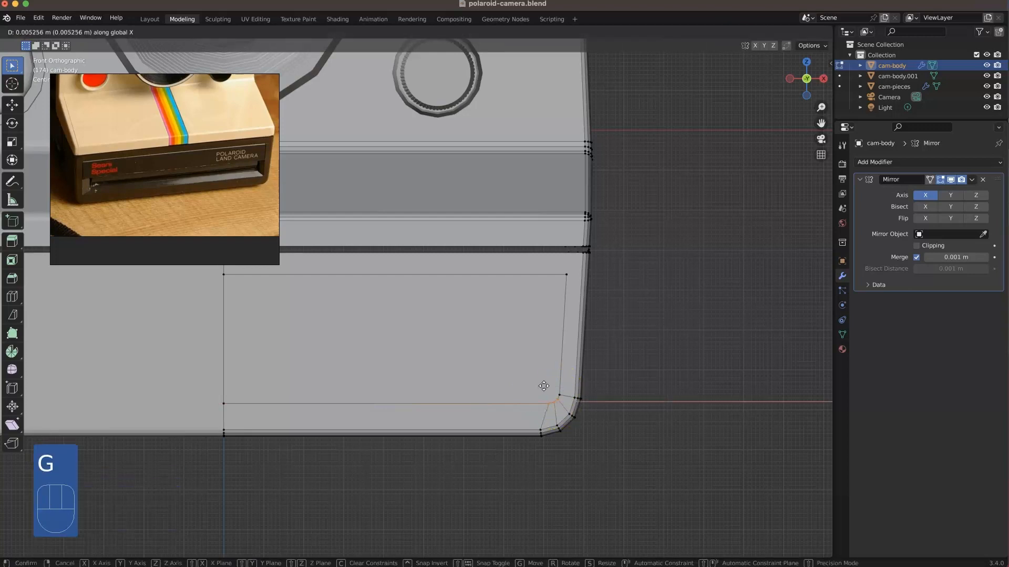
{"action": "left_click", "coordinate": [544, 385]}
Step: Nudge the inset's lower corner vertices further outward along X in small moves, the last about 0.0026 m
{"action": "left_click_drag", "start_coordinate": [536, 400], "coordinate": [565, 398]}
{"action": "key", "text": "g"}
{"action": "key", "text": "x"}
{"action": "left_click", "coordinate": [464, 397]}
{"action": "key", "text": "g"}
{"action": "key", "text": "x"}
{"action": "left_click", "coordinate": [434, 361]}
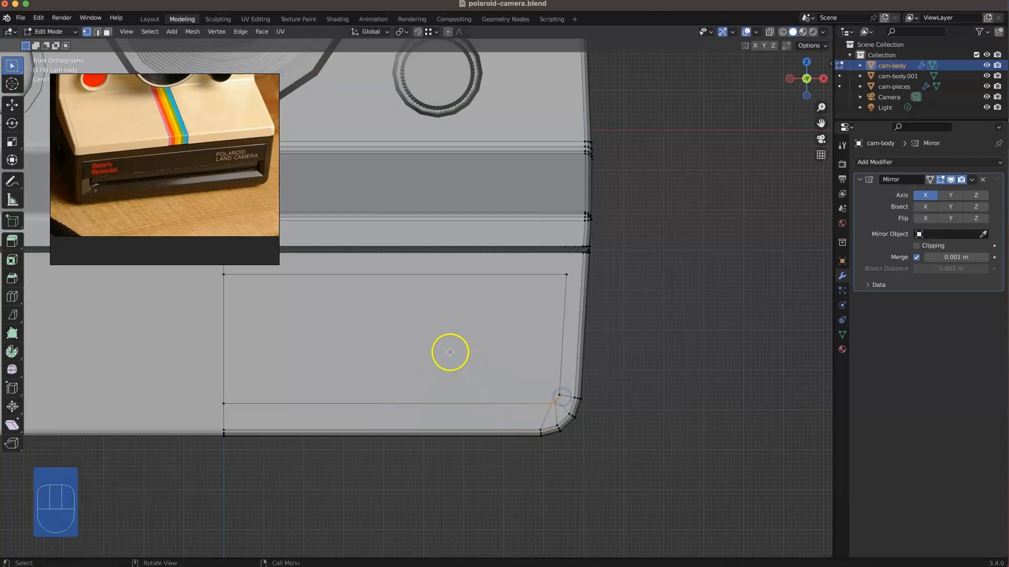
{"action": "key", "text": "g"}
{"action": "key", "text": "x"}
{"action": "left_click", "coordinate": [447, 350]}
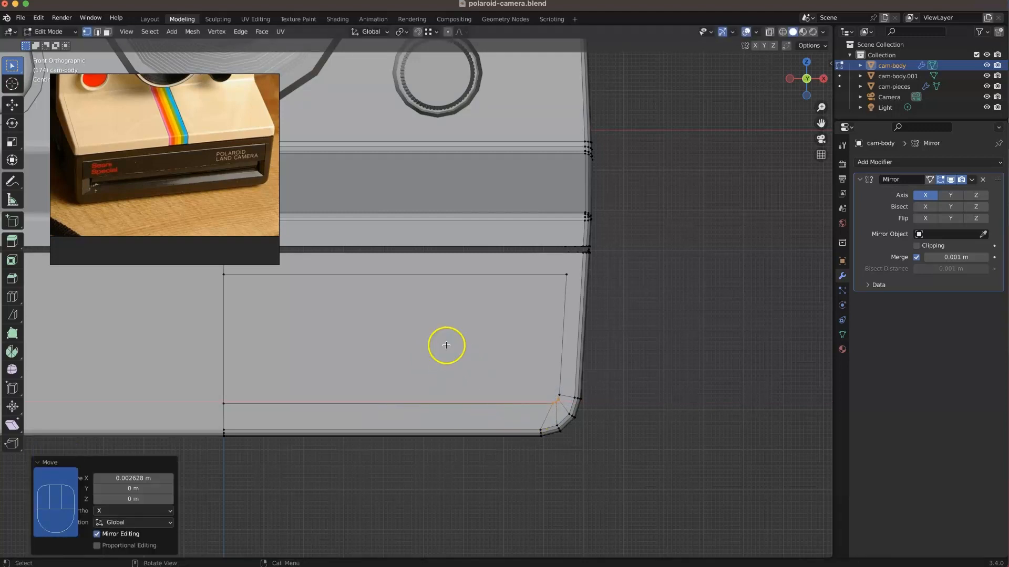
Step: Select the bottom edge vertices of the inset face and raise them about 0.0026 m along Z
{"action": "left_click", "coordinate": [482, 363]}
{"action": "left_click", "coordinate": [566, 411]}
{"action": "left_click", "coordinate": [216, 386], "text": "shift"}
{"action": "key", "text": "g"}
{"action": "key", "text": "z"}
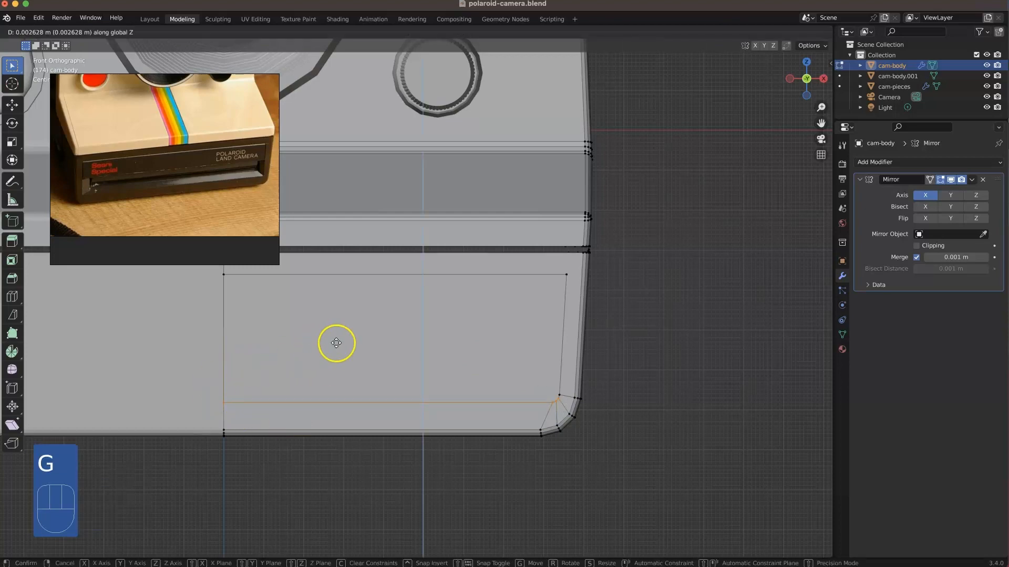
{"action": "left_click", "coordinate": [337, 344]}
Step: Fine-tune the inset's bottom edge along Z and its outer end vertex along X to smooth the rounded corner
{"action": "scroll", "coordinate": [572, 454], "scroll_direction": "up", "scroll_amount": 2}
{"action": "mouse_move", "coordinate": [635, 459]}
{"action": "left_mouse_down"}
{"action": "mouse_move", "coordinate": [595, 436]}
{"action": "mouse_move", "coordinate": [623, 446]}
{"action": "left_mouse_up"}
{"action": "left_click", "coordinate": [210, 399], "text": "shift"}
{"action": "key", "text": "g"}
{"action": "key", "text": "z"}
{"action": "left_click", "coordinate": [210, 399]}
{"action": "left_click", "coordinate": [531, 444]}
{"action": "left_click", "coordinate": [611, 457]}
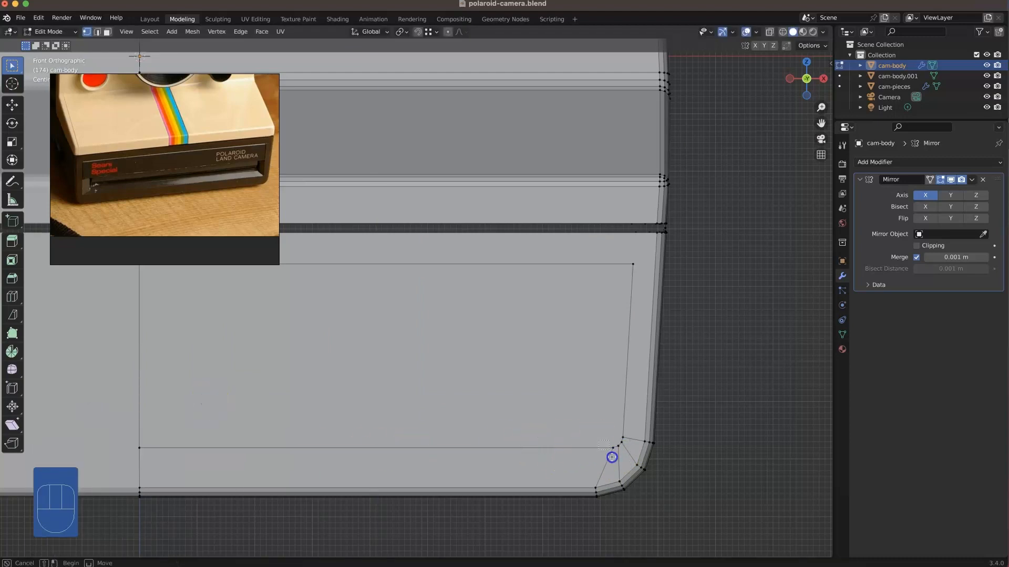
{"action": "key", "text": "g"}
{"action": "key", "text": "x"}
{"action": "left_click", "coordinate": [573, 459]}
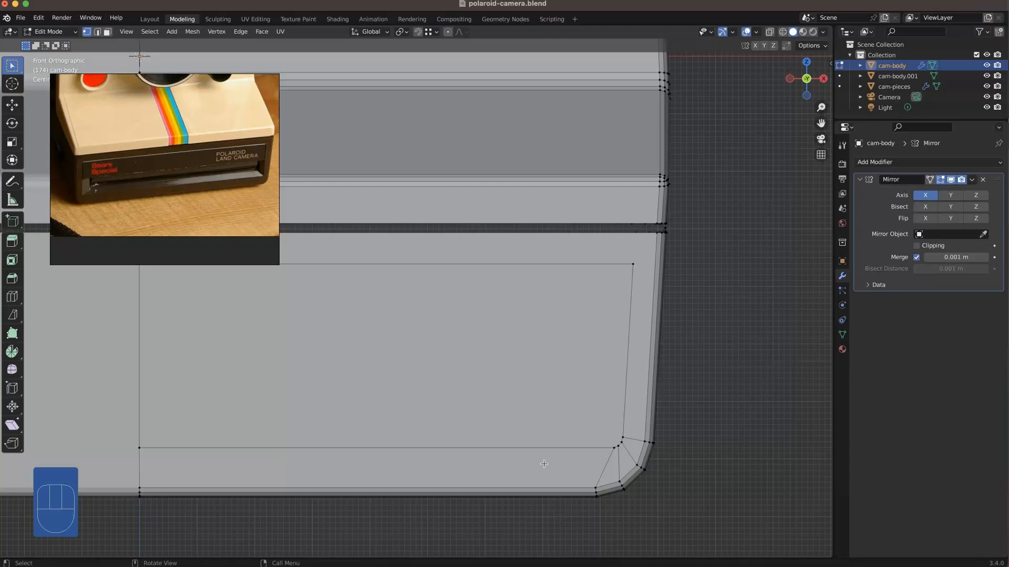
Step: Extrude the inset front face about 0.089 m inward along Y, and delete the unwanted wall face at the mirror centre
{"action": "middle_click_drag", "start_coordinate": [537, 369], "coordinate": [421, 362]}
{"action": "scroll", "coordinate": [412, 367], "scroll_direction": "down", "scroll_amount": 6}
{"action": "middle_click_drag", "start_coordinate": [354, 423], "coordinate": [598, 305], "text": "shift"}
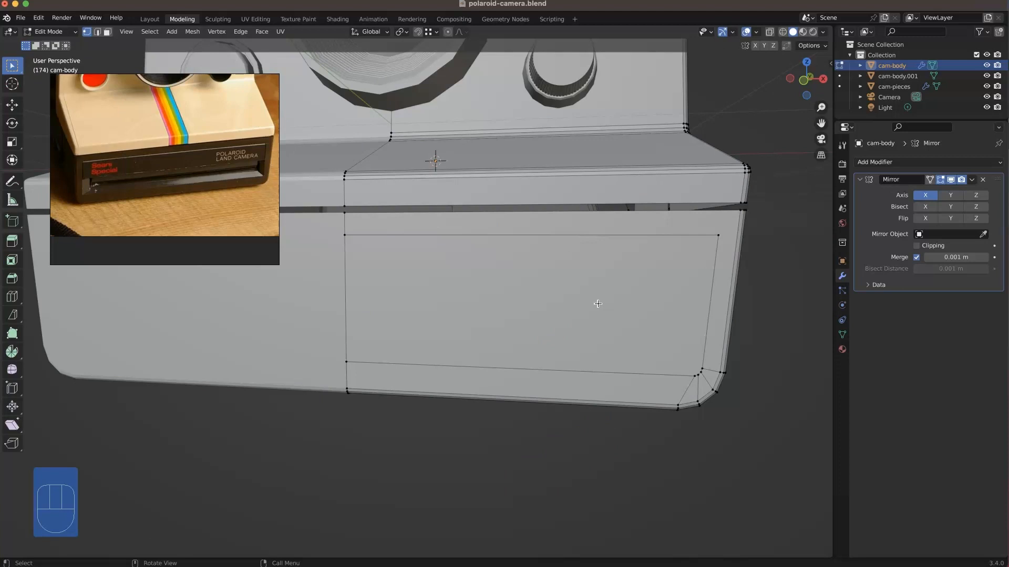
{"action": "key", "text": "3"}
{"action": "left_click", "coordinate": [533, 280]}
{"action": "middle_click_drag", "start_coordinate": [559, 308], "coordinate": [505, 316]}
{"action": "key", "text": "e"}
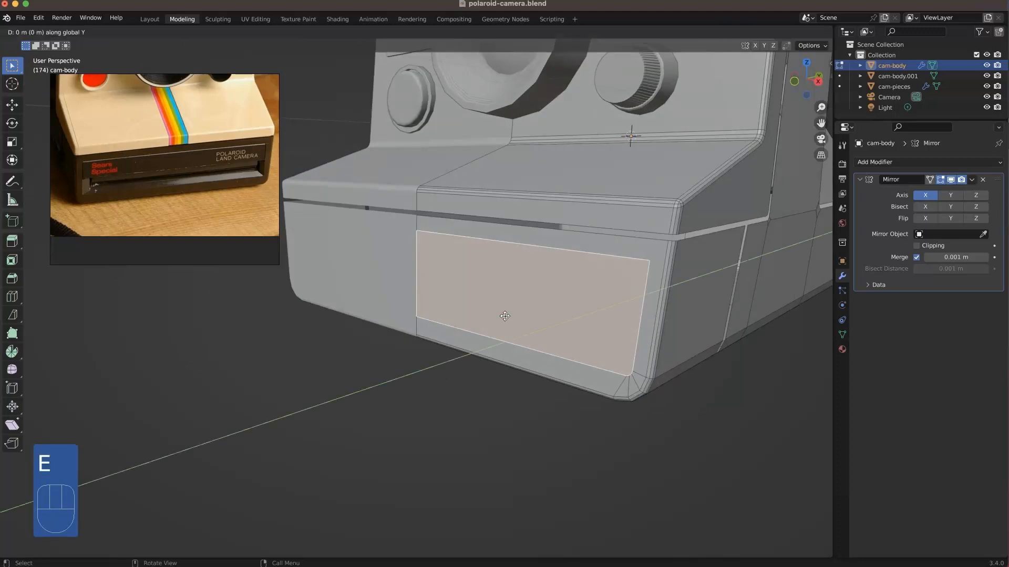
{"action": "left_click", "coordinate": [515, 310]}
{"action": "left_click", "coordinate": [421, 260]}
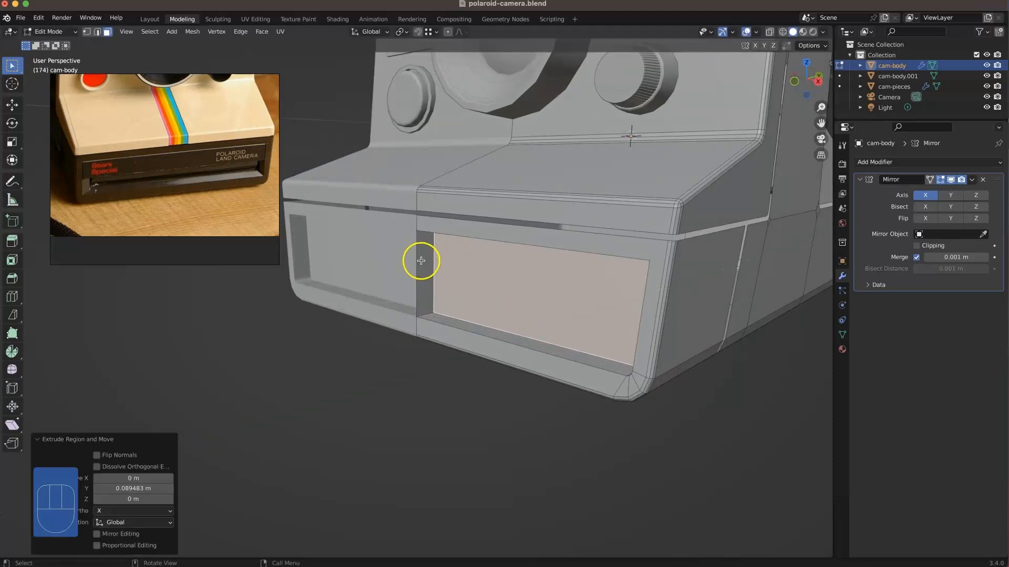
{"action": "key", "text": "Delete"}
Step: Raise the recess's rear bottom edge about 0.048 m along Z so the recess floor slopes
{"action": "middle_click_drag", "start_coordinate": [419, 296], "coordinate": [609, 327]}
{"action": "key", "text": "g"}
{"action": "key", "text": "z"}
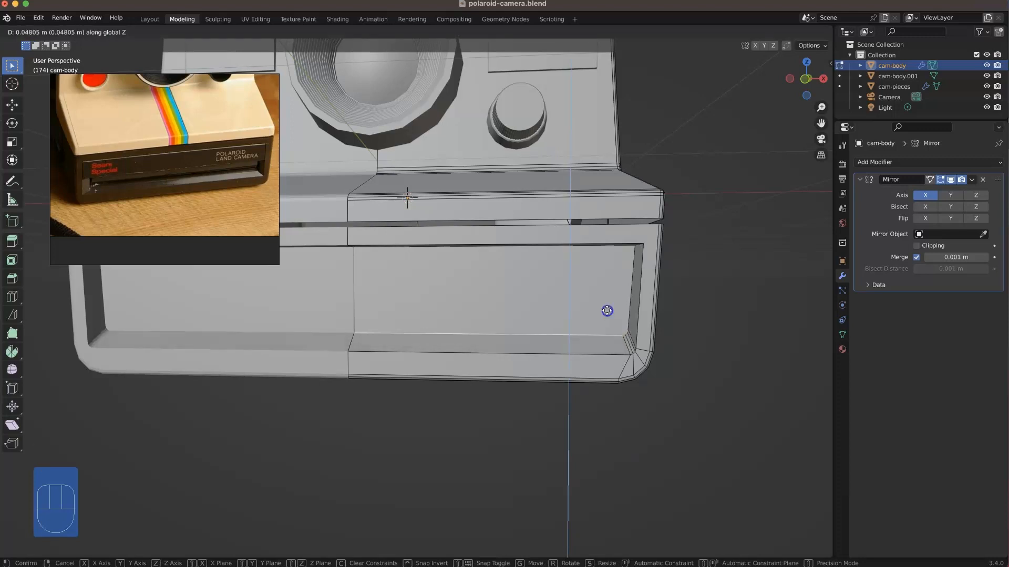
{"action": "left_click", "coordinate": [606, 311]}
{"action": "left_click", "coordinate": [585, 336], "text": "shift"}
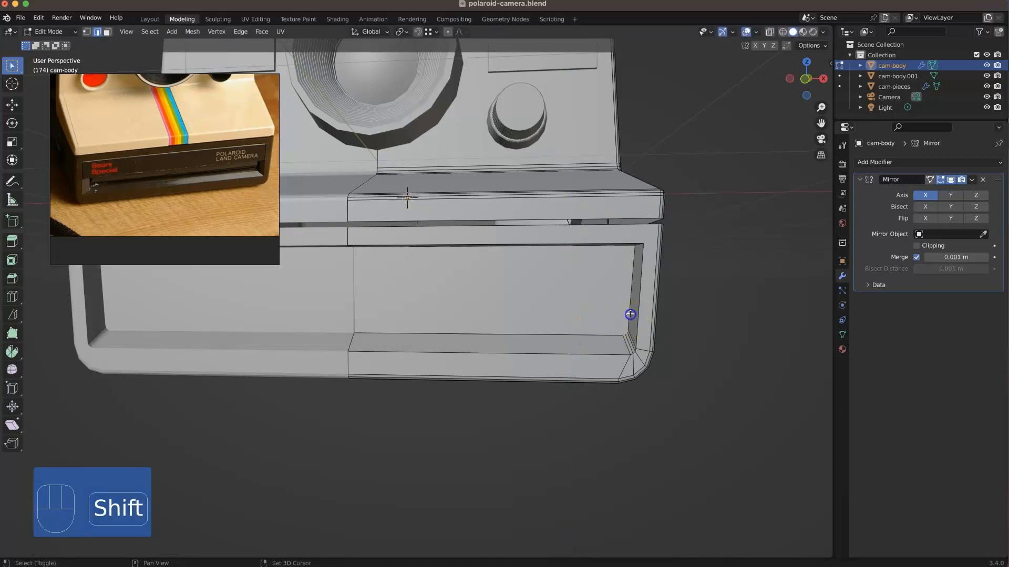
Step: Move the recess's rear end edge about 0.046 m inward along X, and nudge it about 0.008 m further
{"action": "left_click", "coordinate": [630, 314], "text": "shift"}
{"action": "key", "text": "g"}
{"action": "key", "text": "x"}
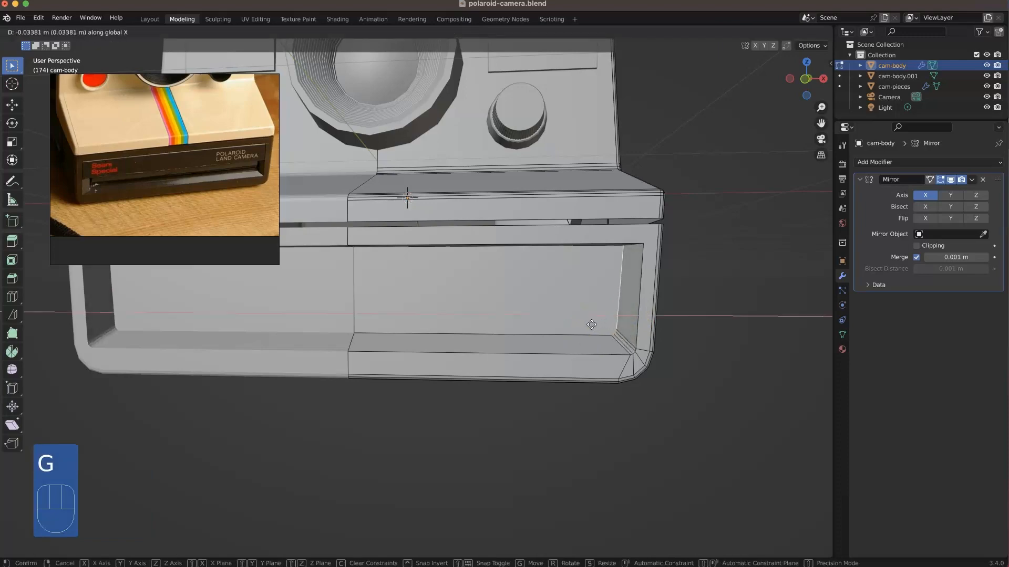
{"action": "left_click", "coordinate": [587, 327]}
{"action": "middle_click_drag", "start_coordinate": [585, 326], "coordinate": [592, 354]}
{"action": "key", "text": "KP_1"}
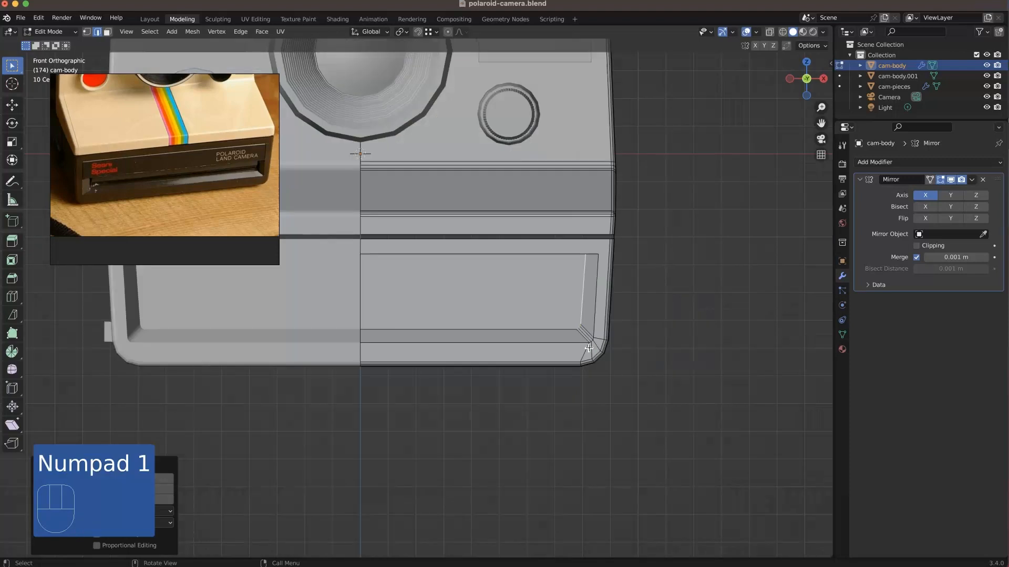
{"action": "key", "text": "g"}
{"action": "key", "text": "x"}
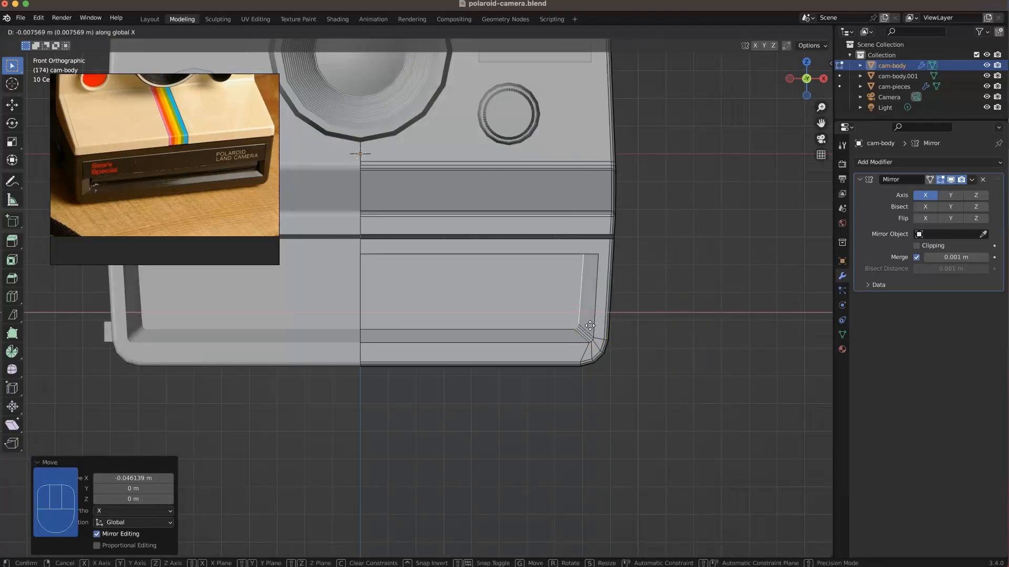
{"action": "left_click", "coordinate": [590, 325]}
Step: Move the recess's back face about 0.0585 m forward along Y
{"action": "mouse_move", "coordinate": [589, 326]}
{"action": "middle_mouse_down"}
{"action": "mouse_move", "coordinate": [613, 342]}
{"action": "mouse_move", "coordinate": [583, 313]}
{"action": "middle_mouse_up"}
{"action": "key", "text": "3"}
{"action": "left_click", "coordinate": [584, 312]}
{"action": "key", "text": "g"}
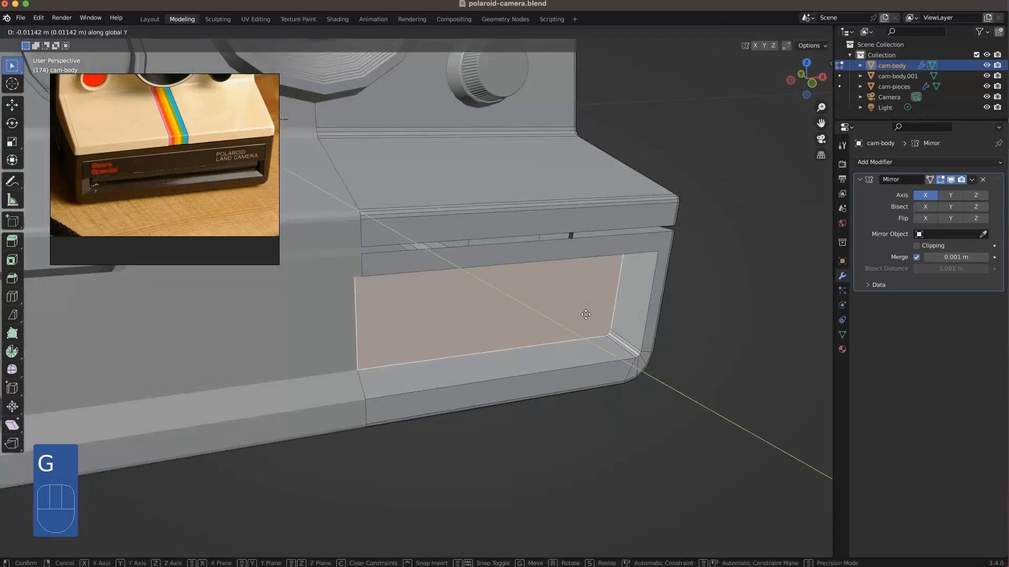
{"action": "left_click", "coordinate": [592, 326]}
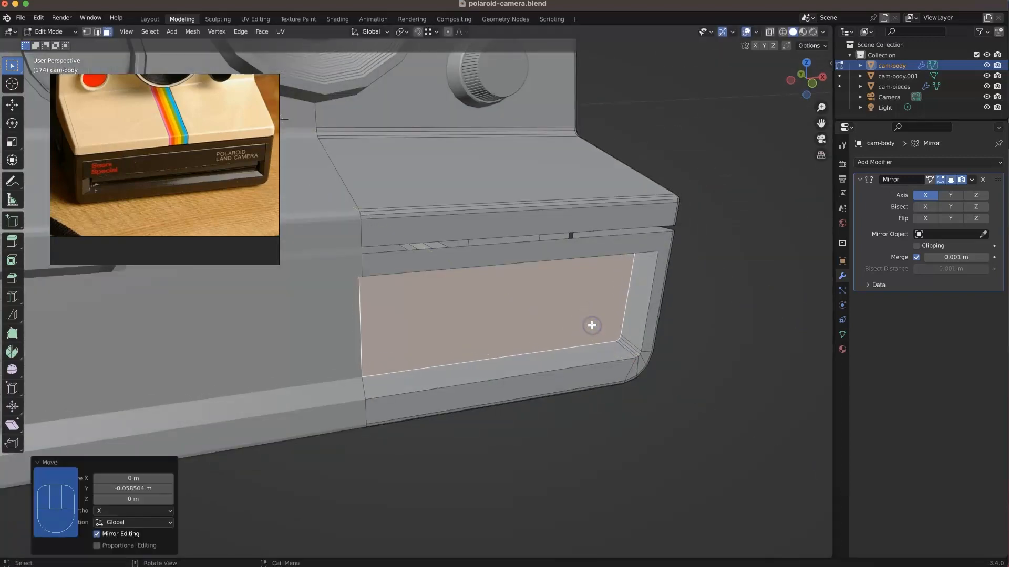
Step: Extrude the recess's back face about 0.059 m inward along Y
{"action": "key", "text": "KP_1"}
{"action": "key", "text": "e"}
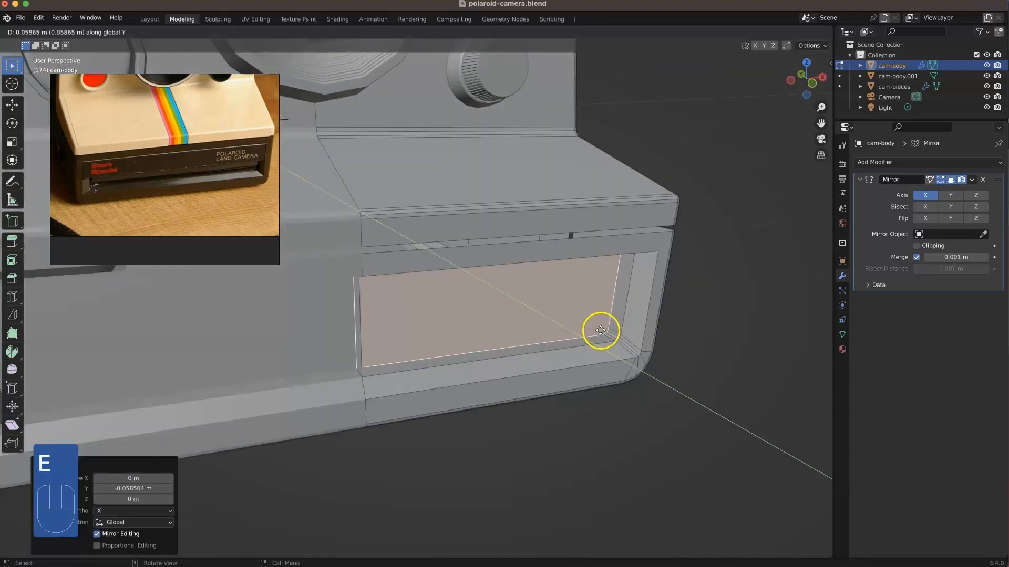
{"action": "left_click", "coordinate": [604, 332]}
{"action": "left_click", "coordinate": [750, 318]}
Step: Delete the extruded wall at the mirror centre, and move the recess's back face deeper along Y
{"action": "middle_click_drag", "start_coordinate": [557, 323], "coordinate": [462, 299]}
{"action": "middle_click_drag", "start_coordinate": [612, 279], "coordinate": [491, 316]}
{"action": "left_click", "coordinate": [468, 300]}
{"action": "left_click", "coordinate": [479, 320]}
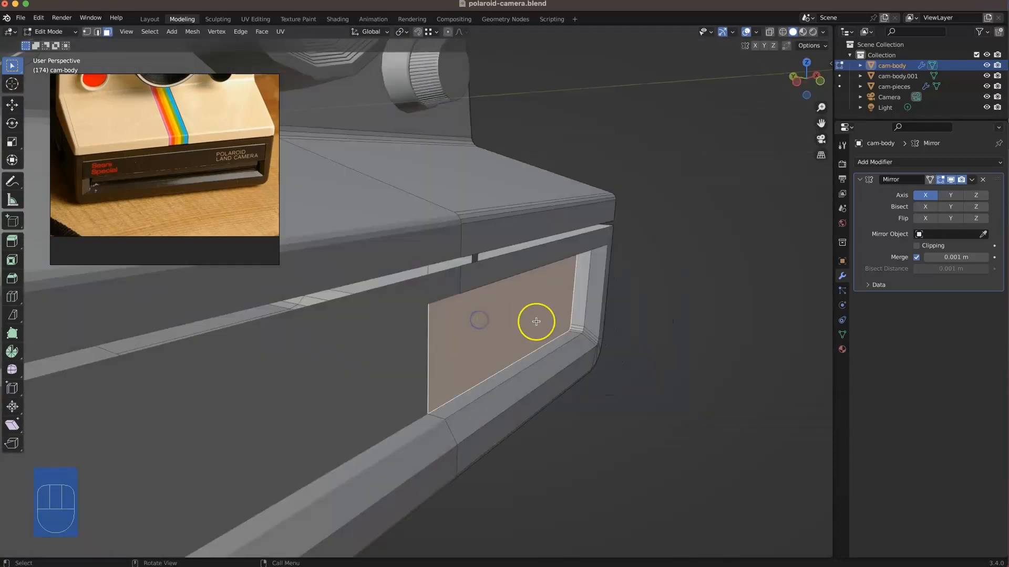
{"action": "key", "text": "g"}
{"action": "key", "text": "y"}
{"action": "left_click", "coordinate": [486, 313]}
{"action": "left_click", "coordinate": [641, 381]}
Step: Duplicate the recess's back face and place the copy about 0.136 m forward along Y
{"action": "middle_click_drag", "start_coordinate": [642, 382], "coordinate": [506, 335]}
{"action": "left_click", "coordinate": [480, 302]}
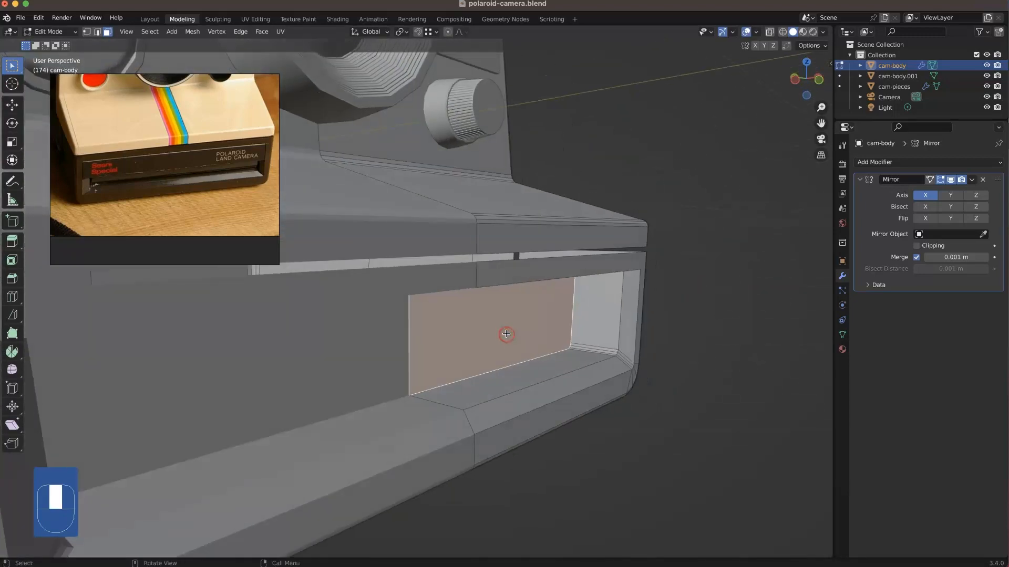
{"action": "key", "text": "shift+d"}
{"action": "key", "text": "y"}
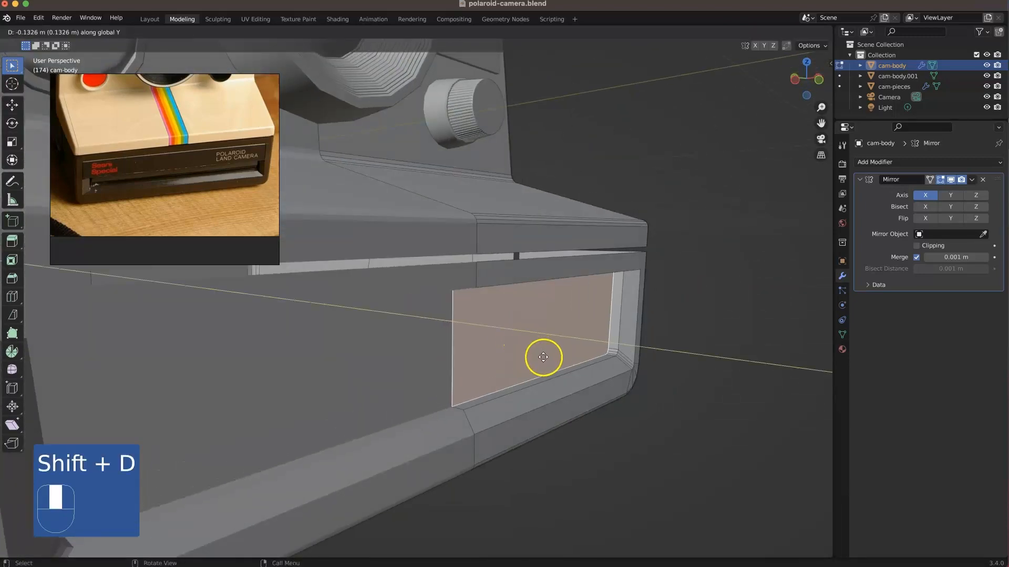
{"action": "left_click", "coordinate": [565, 372]}
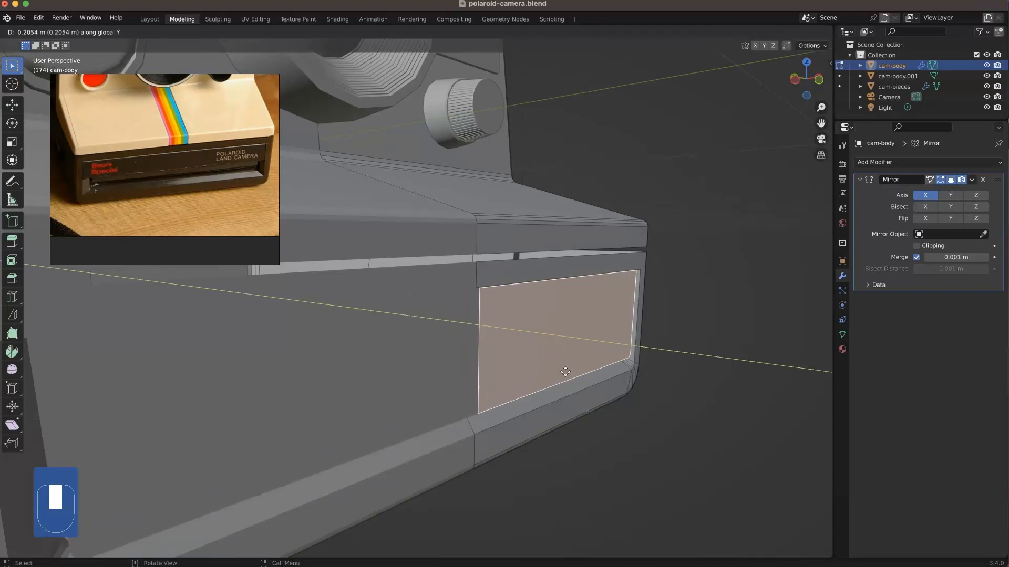
{"action": "left_click", "coordinate": [546, 366]}
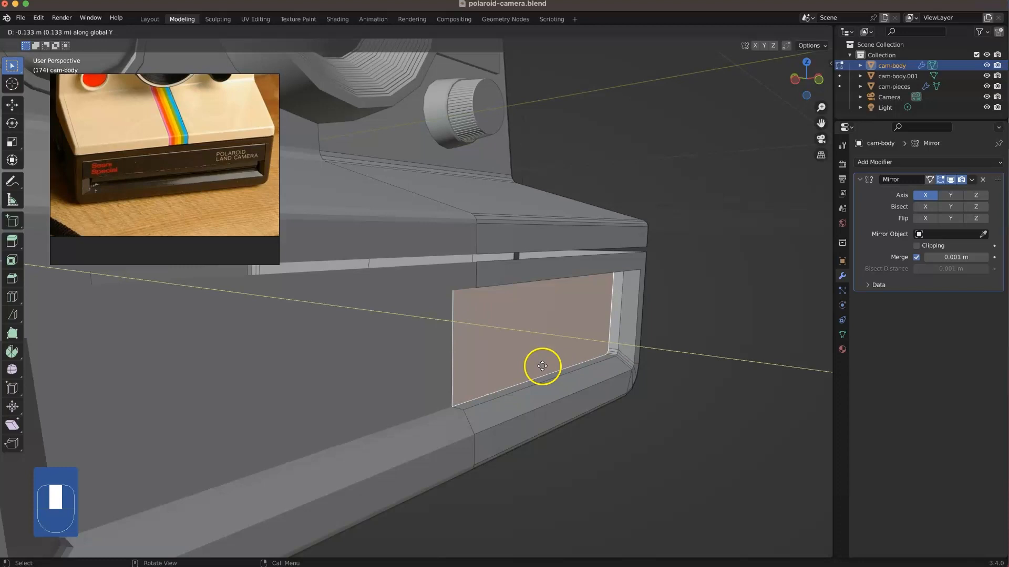
{"action": "left_click", "coordinate": [608, 457]}
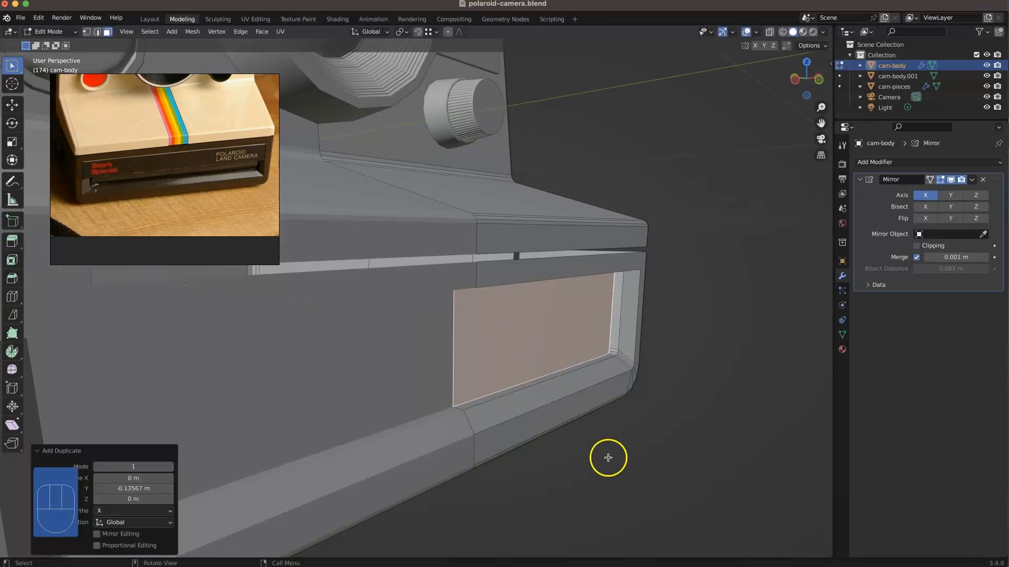
Step: Bisect the duplicated face horizontally just above its lower edge in front view, and delete the thin lower strip
{"action": "key", "text": "KP_1"}
{"action": "left_click", "coordinate": [116, 294]}
{"action": "left_click", "coordinate": [13, 314]}
{"action": "left_click_drag", "start_coordinate": [641, 347], "coordinate": [354, 344]}
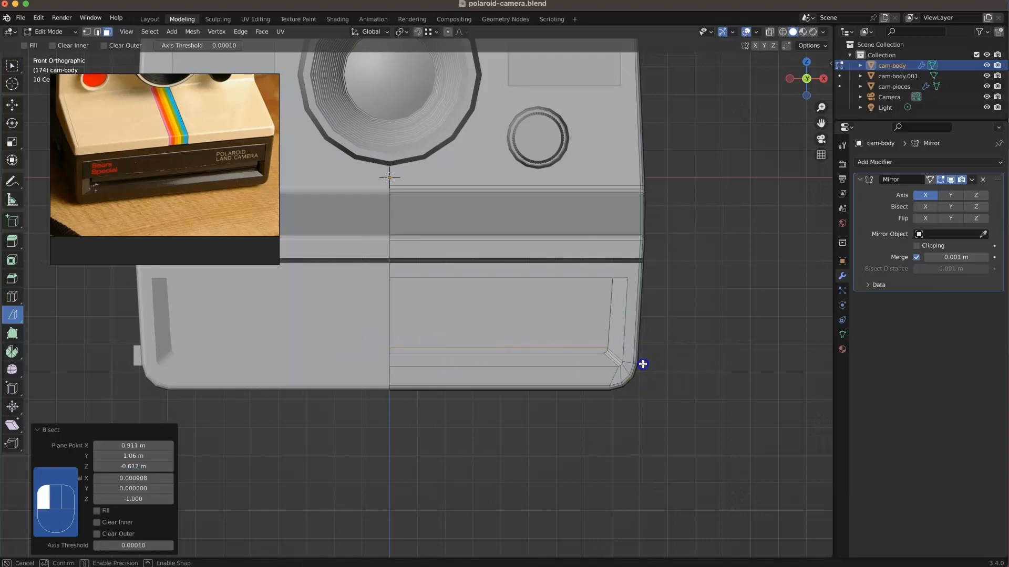
{"action": "left_click", "coordinate": [732, 347]}
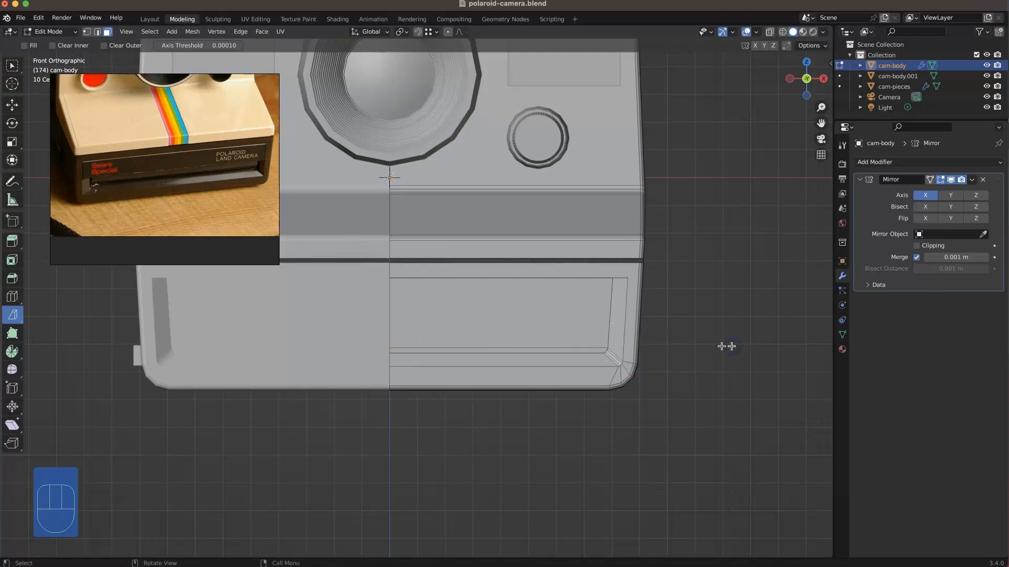
{"action": "key", "text": "Delete"}
{"action": "left_click", "coordinate": [599, 350]}
{"action": "middle_click_drag", "start_coordinate": [598, 336], "coordinate": [645, 344]}
{"action": "key", "text": "1"}
{"action": "left_click", "coordinate": [711, 367]}
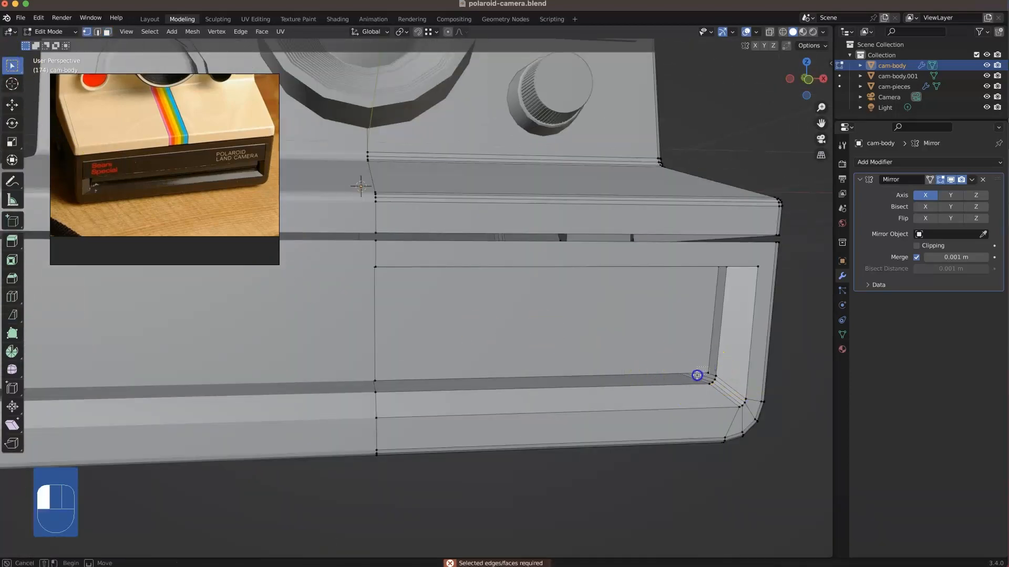
{"action": "right_click", "coordinate": [697, 375]}
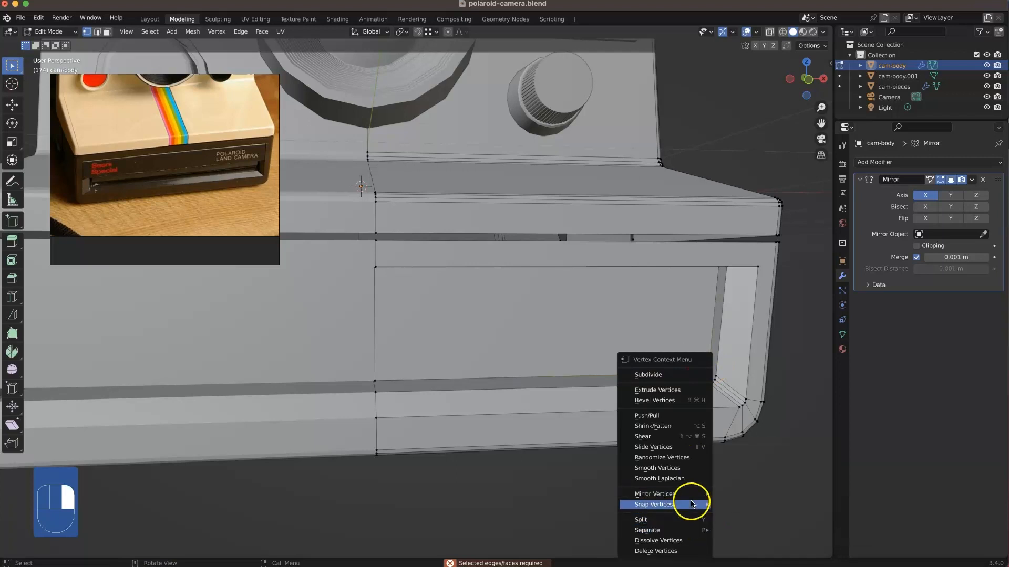
{"action": "mouse_move", "coordinate": [692, 504]}
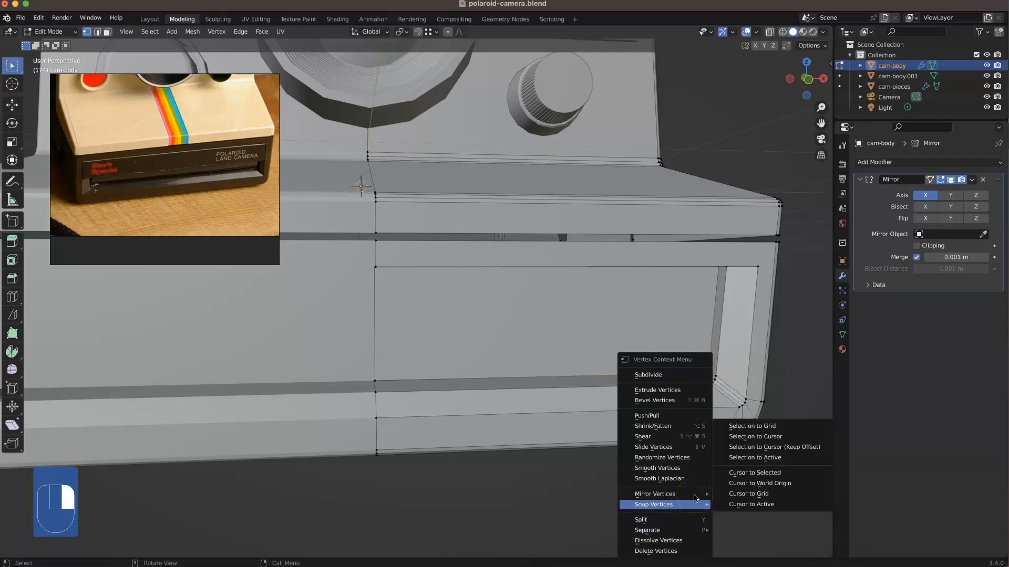
{"action": "left_click", "coordinate": [549, 382]}
{"action": "right_click", "coordinate": [719, 389]}
{"action": "left_click", "coordinate": [571, 380]}
{"action": "left_click", "coordinate": [703, 359]}
{"action": "right_click", "coordinate": [711, 377]}
{"action": "left_click", "coordinate": [763, 366]}
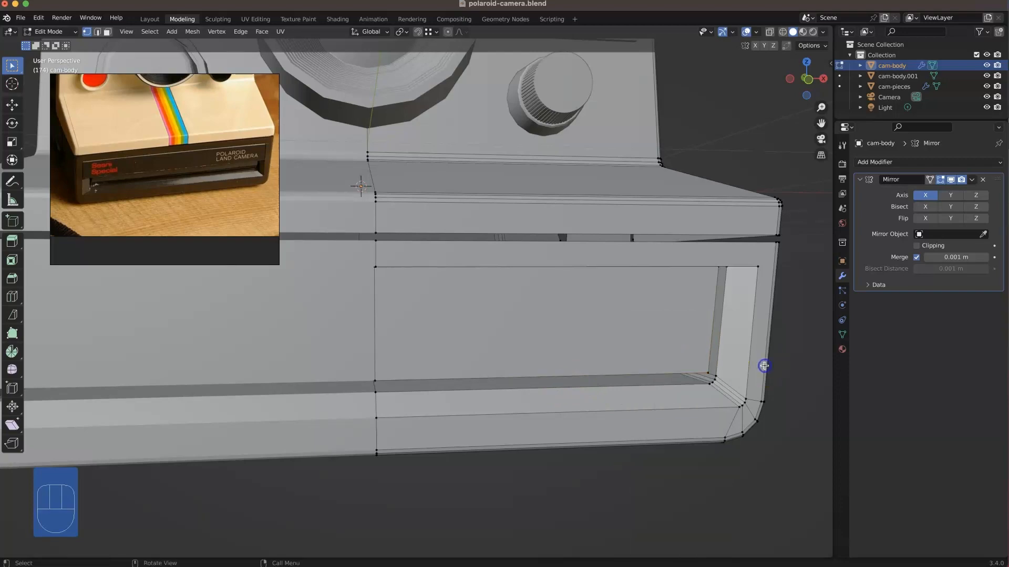
Step: Extrude the duplicated panel face about 0.098 m inward along Y
{"action": "middle_click_drag", "start_coordinate": [730, 380], "coordinate": [667, 356]}
{"action": "key", "text": "3"}
{"action": "left_click", "coordinate": [653, 356]}
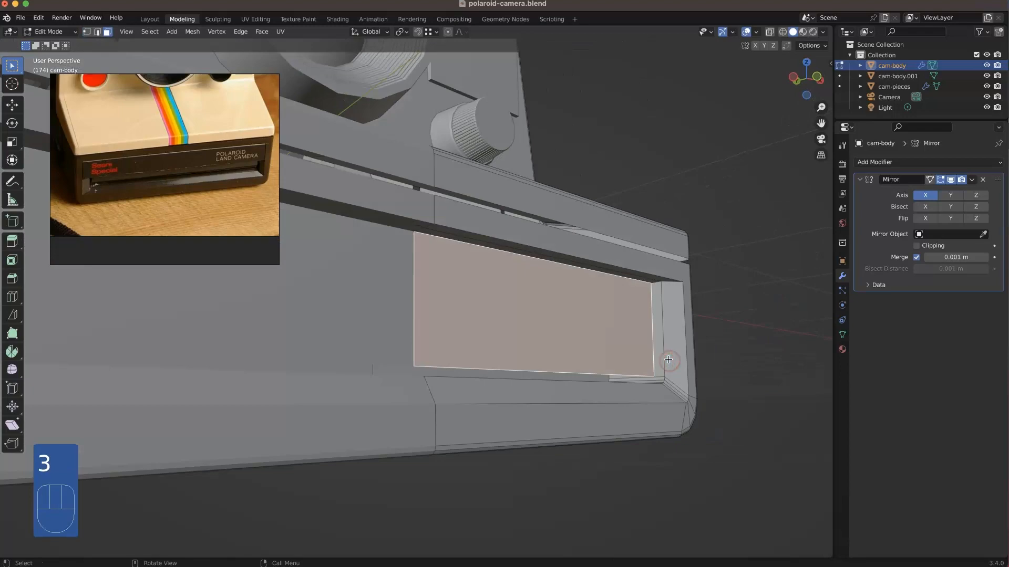
{"action": "key", "text": "e"}
{"action": "left_click", "coordinate": [635, 361]}
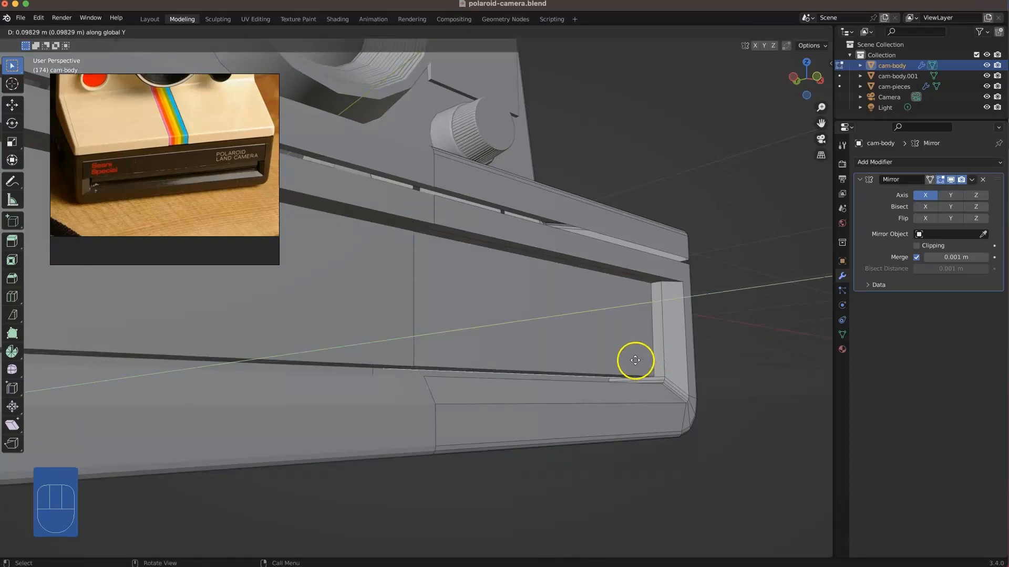
Step: Delete the panel's extruded wall face at the mirror centre, using X-ray to reach it
{"action": "middle_click_drag", "start_coordinate": [638, 336], "coordinate": [394, 286]}
{"action": "scroll", "coordinate": [396, 289], "scroll_direction": "up", "scroll_amount": 3}
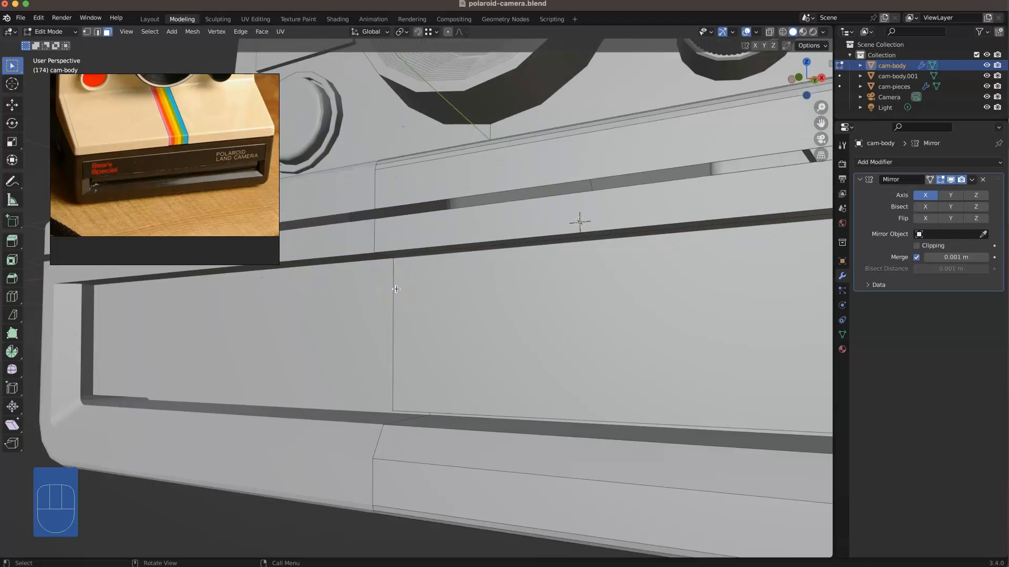
{"action": "key", "text": "alt+z"}
{"action": "left_click", "coordinate": [408, 316]}
{"action": "key", "text": "Delete"}
{"action": "left_click", "coordinate": [414, 329]}
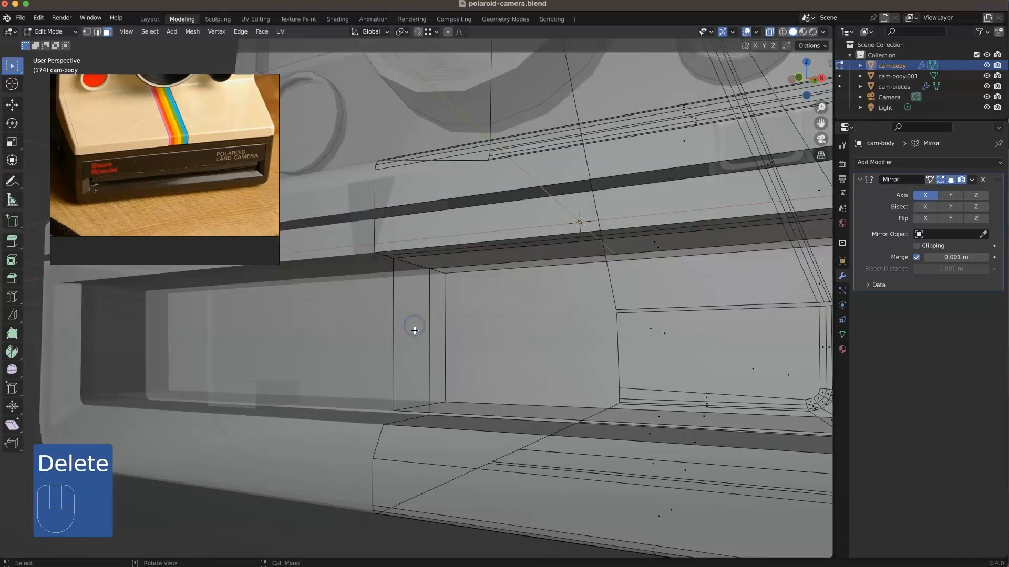
{"action": "scroll", "coordinate": [415, 330], "scroll_direction": "down", "scroll_amount": 3}
{"action": "middle_click_drag", "start_coordinate": [408, 313], "coordinate": [441, 326]}
{"action": "key", "text": "alt+z"}
Step: Select the recess's outer rim edges and extrude them about 0.062 m forward along Y
{"action": "key", "text": "2"}
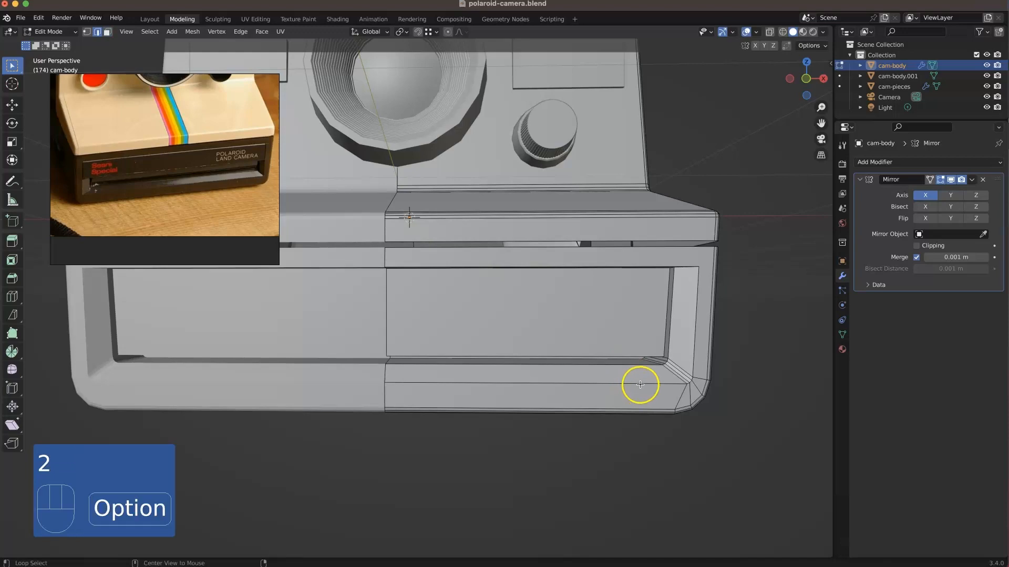
{"action": "middle_click_drag", "start_coordinate": [628, 389], "coordinate": [675, 383]}
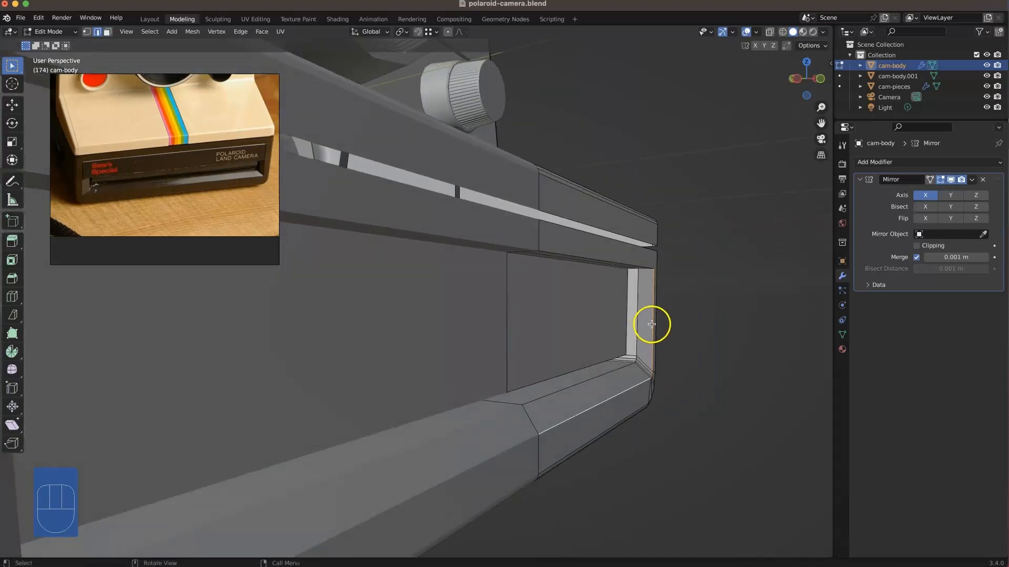
{"action": "middle_click_drag", "start_coordinate": [651, 323], "coordinate": [644, 317]}
{"action": "left_click", "coordinate": [573, 231], "text": "shift"}
{"action": "middle_click_drag", "start_coordinate": [675, 404], "coordinate": [679, 413]}
{"action": "key", "text": "e"}
{"action": "left_click", "coordinate": [699, 411]}
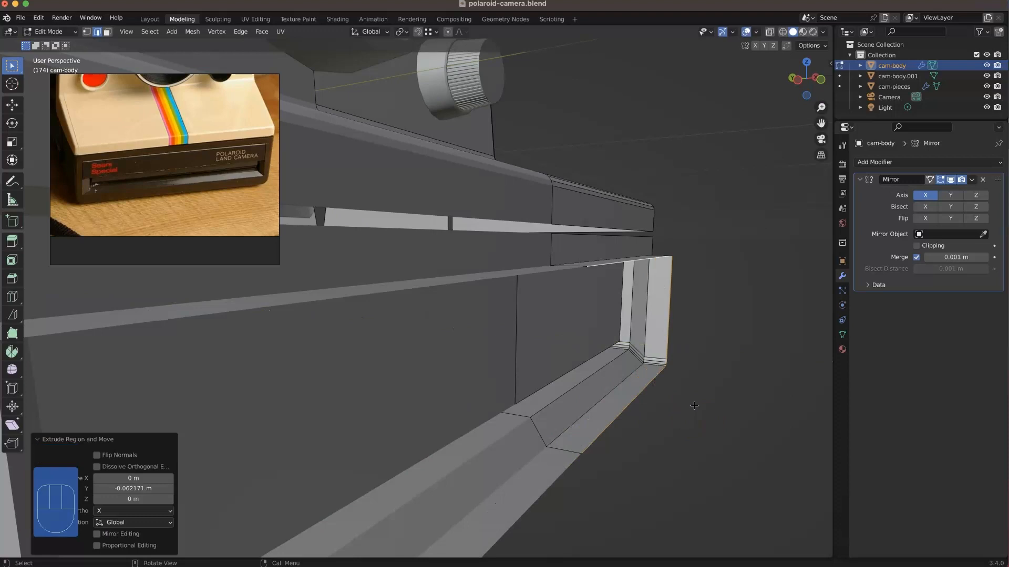
Step: Close the extruded rim with a new face across the front of the recess
{"action": "middle_click_drag", "start_coordinate": [679, 392], "coordinate": [636, 389]}
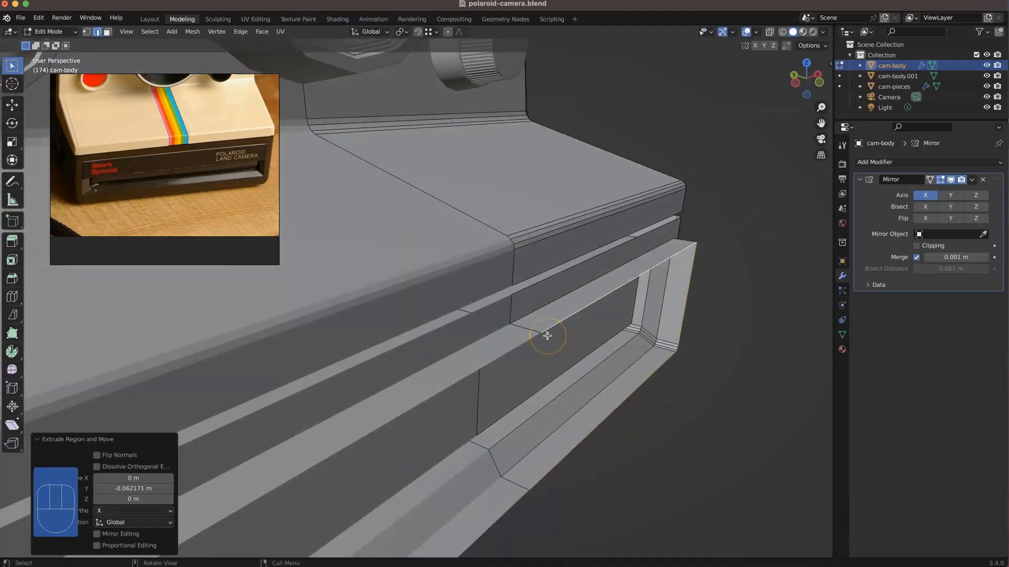
{"action": "key", "text": "f"}
{"action": "left_click", "coordinate": [676, 288]}
Step: Delete the extruded side faces around the new front face so only the flat cover face is left
{"action": "middle_click_drag", "start_coordinate": [675, 288], "coordinate": [561, 236]}
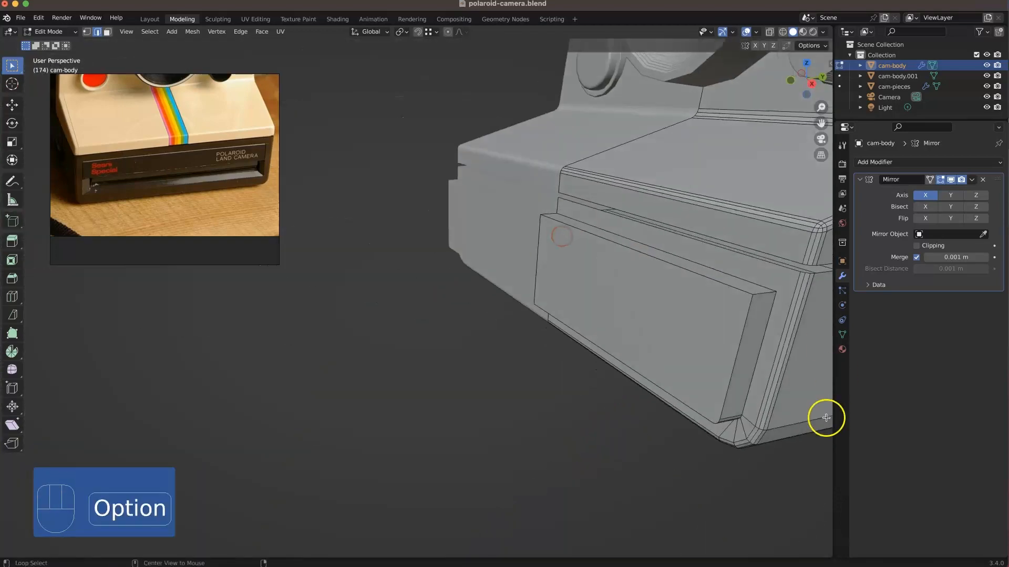
{"action": "left_click", "coordinate": [740, 422], "text": "alt"}
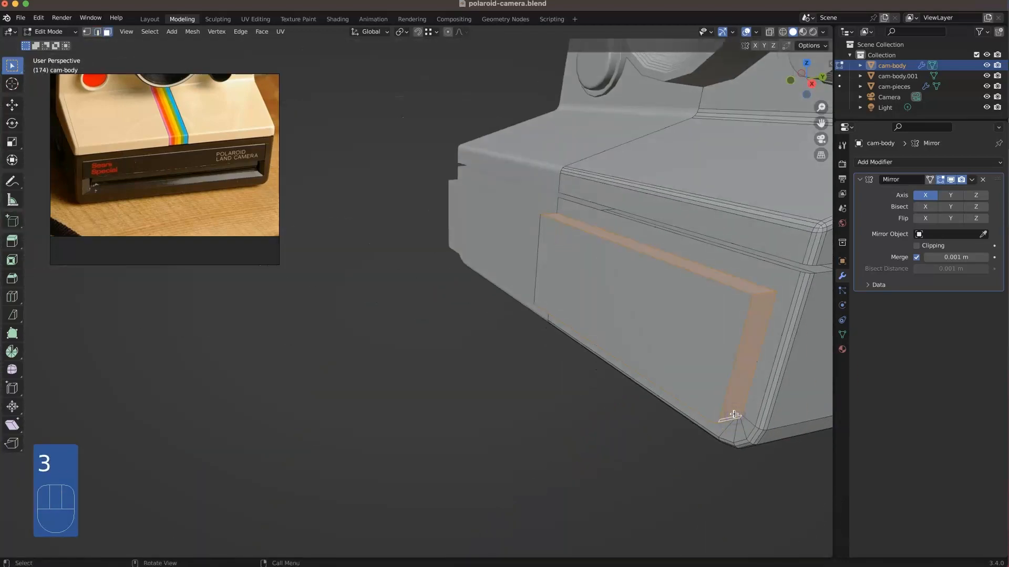
{"action": "key", "text": "x"}
{"action": "left_click", "coordinate": [664, 468]}
{"action": "middle_click_drag", "start_coordinate": [664, 468], "coordinate": [743, 443]}
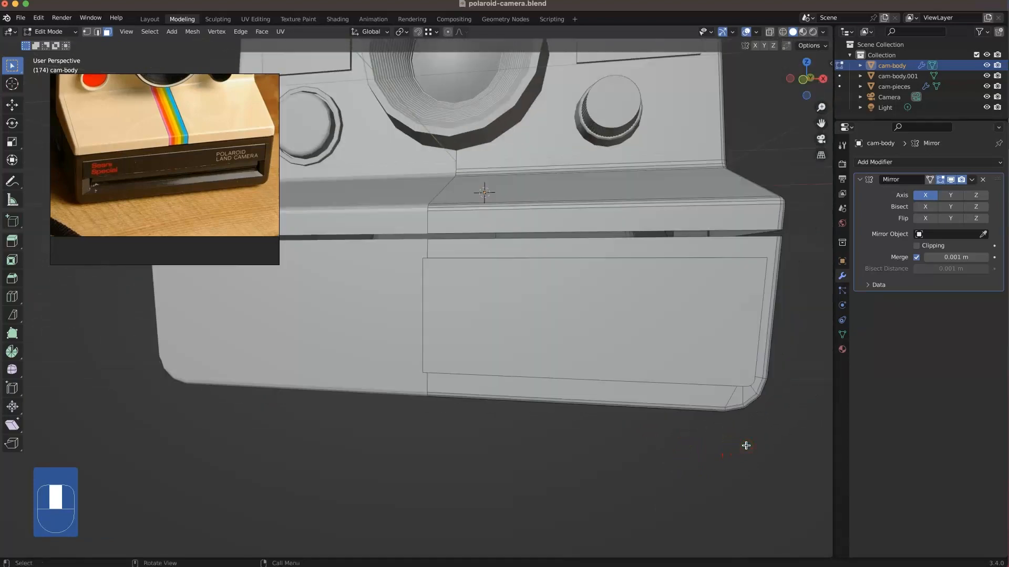
Step: Bisect the front cover face horizontally near its middle in front view, and delete the lower half
{"action": "key", "text": "KP_1"}
{"action": "left_click", "coordinate": [670, 285]}
{"action": "left_click", "coordinate": [12, 315]}
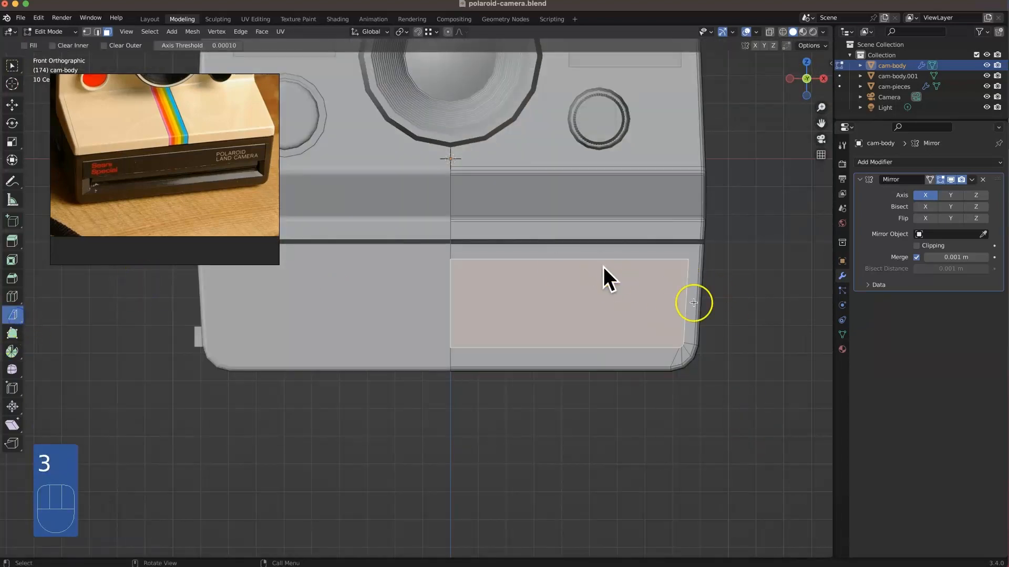
{"action": "left_click_drag", "start_coordinate": [720, 294], "coordinate": [329, 290]}
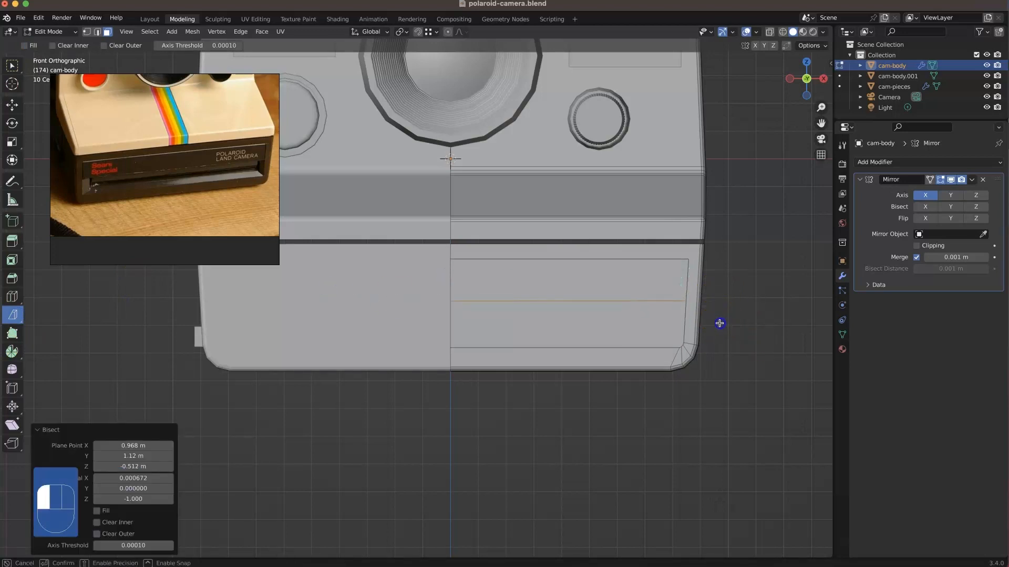
{"action": "left_click", "coordinate": [714, 327]}
{"action": "left_click", "coordinate": [667, 329]}
{"action": "key", "text": "3"}
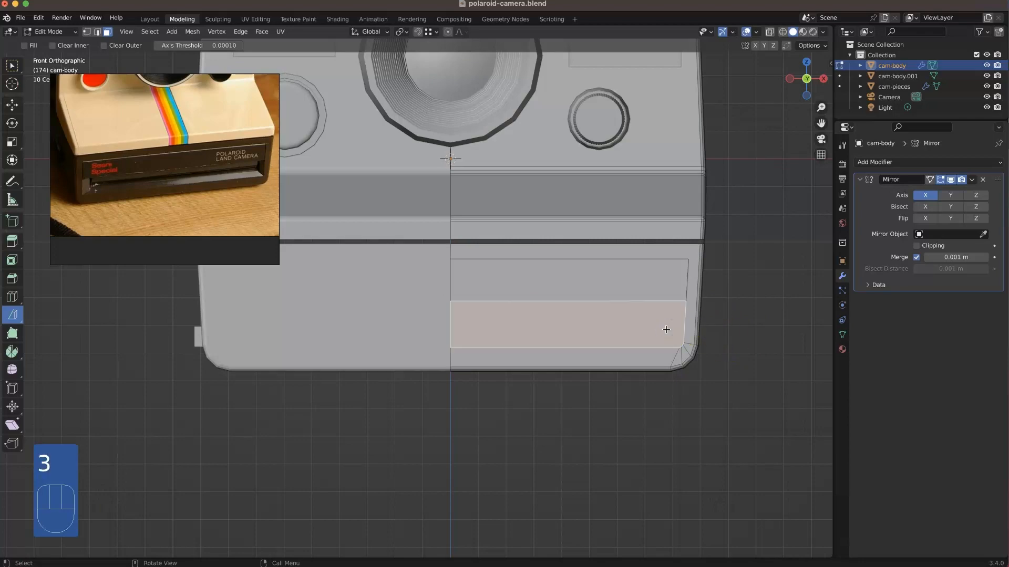
{"action": "key", "text": "Delete"}
Step: Extrude the remaining upper cover face about 0.023 m along Y to give it thickness
{"action": "middle_click_drag", "start_coordinate": [626, 313], "coordinate": [571, 313]}
{"action": "left_click", "coordinate": [606, 306]}
{"action": "key", "text": "e"}
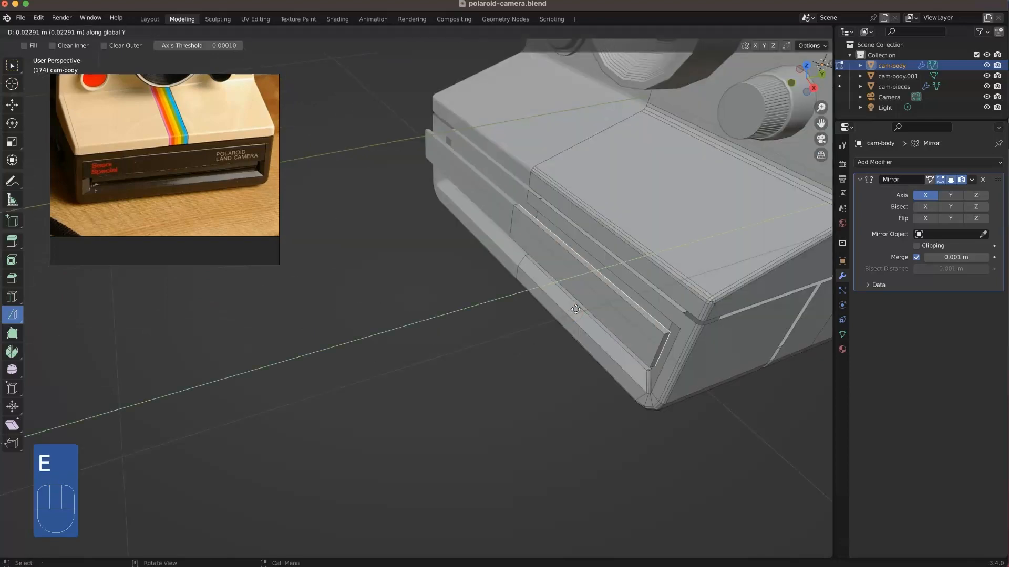
{"action": "left_click", "coordinate": [577, 309]}
Step: Delete the upper cover's side face at the mirror centre, using X-ray to reach it
{"action": "middle_click_drag", "start_coordinate": [525, 209], "coordinate": [563, 189]}
{"action": "key", "text": "alt+z"}
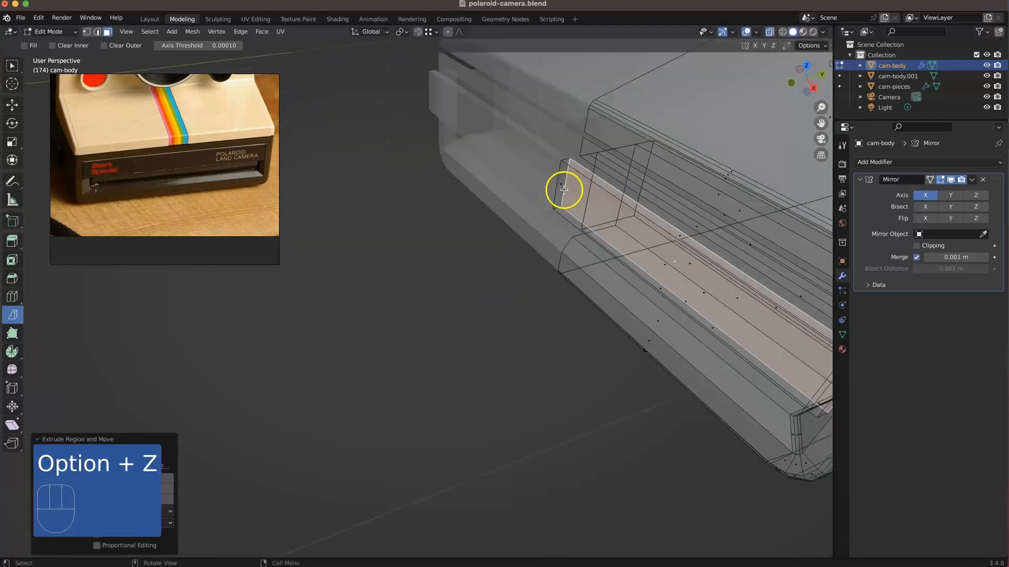
{"action": "key", "text": "Delete"}
{"action": "left_click", "coordinate": [563, 188]}
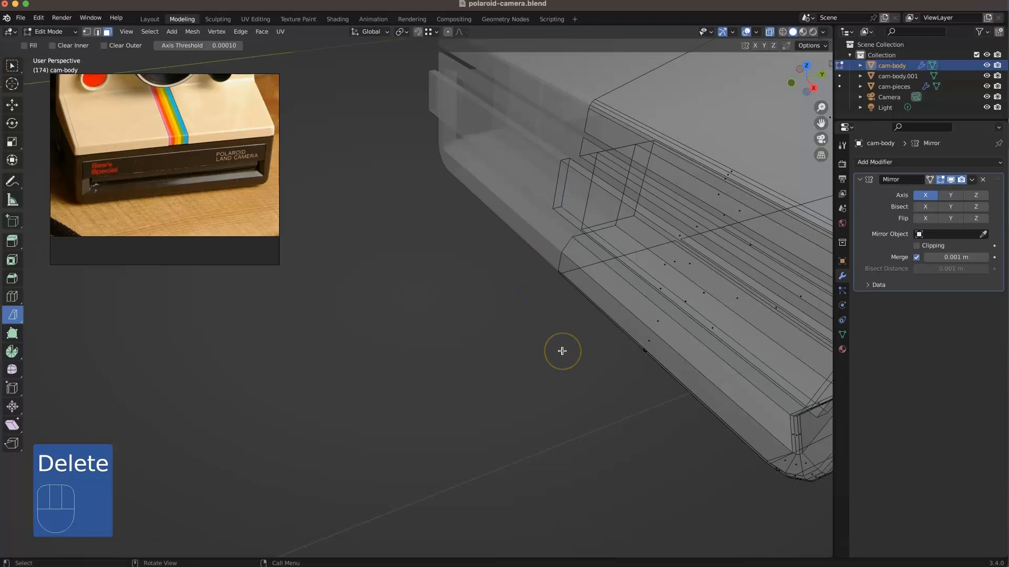
{"action": "key", "text": "alt+z"}
Step: Select the whole upper front cover piece and move it about 0.054 m along Y
{"action": "mouse_move", "coordinate": [562, 336]}
{"action": "middle_mouse_down"}
{"action": "mouse_move", "coordinate": [595, 317]}
{"action": "mouse_move", "coordinate": [601, 336]}
{"action": "mouse_move", "coordinate": [635, 301]}
{"action": "middle_mouse_up"}
{"action": "key", "text": "l"}
{"action": "key", "text": "g"}
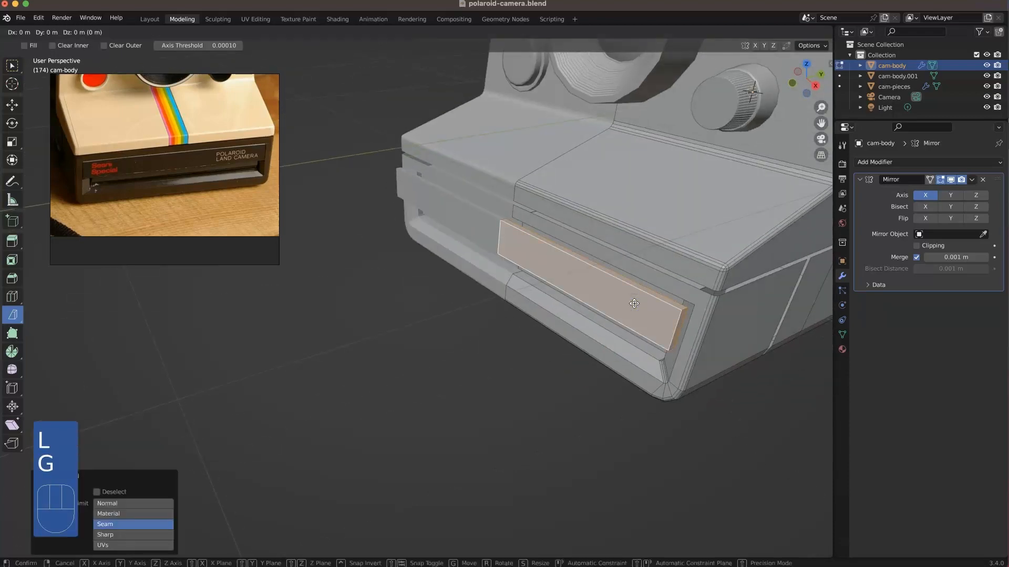
{"action": "key", "text": "y"}
{"action": "left_click", "coordinate": [643, 297]}
Step: Bevel the lower edge of the recessed film slot panel with one segment, about 0.012 m wide
{"action": "middle_click_drag", "start_coordinate": [641, 295], "coordinate": [624, 341]}
{"action": "scroll", "coordinate": [665, 326], "scroll_direction": "up", "scroll_amount": 3}
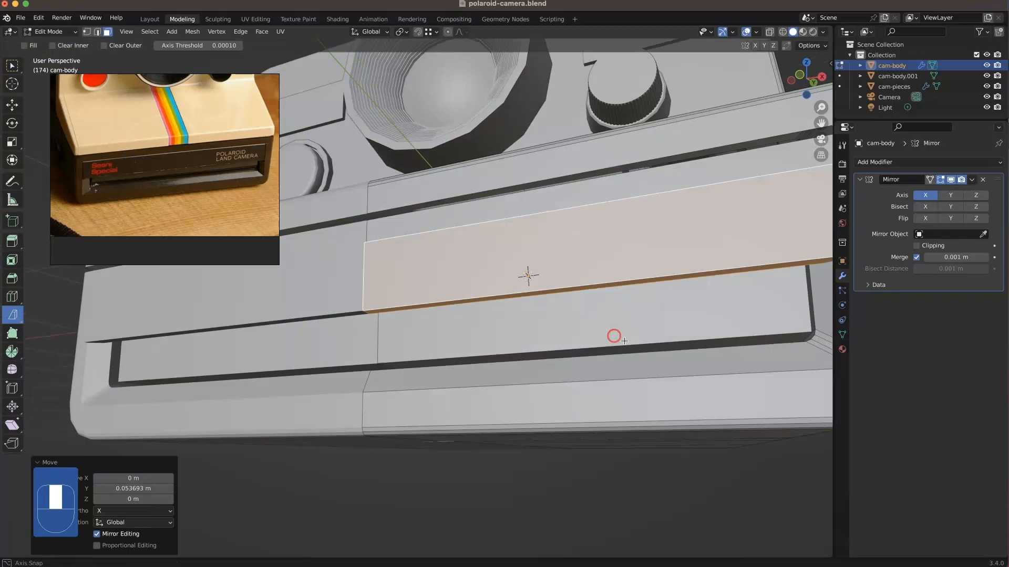
{"action": "key", "text": "2"}
{"action": "key", "text": "alt+b"}
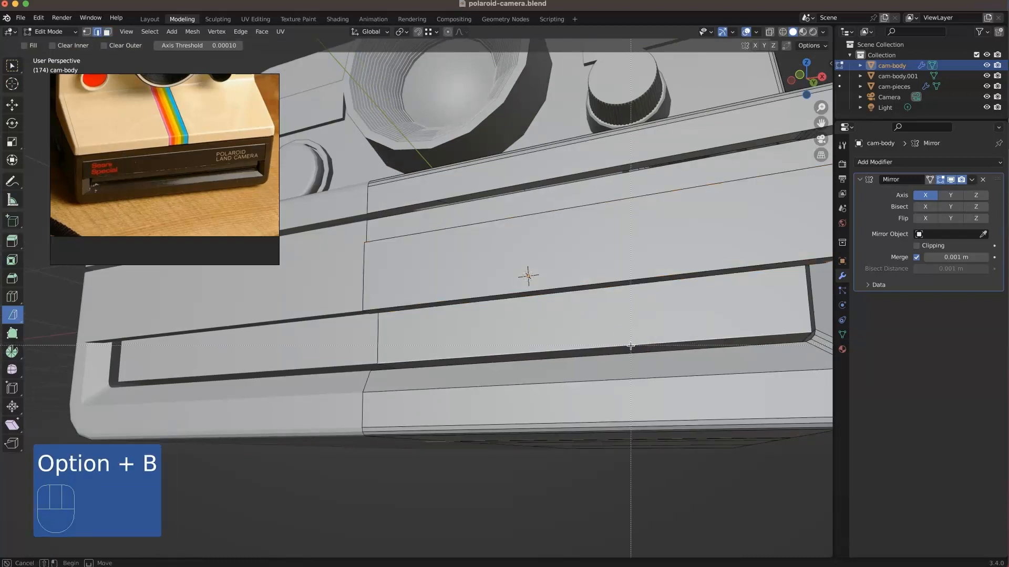
{"action": "key", "text": "super+b"}
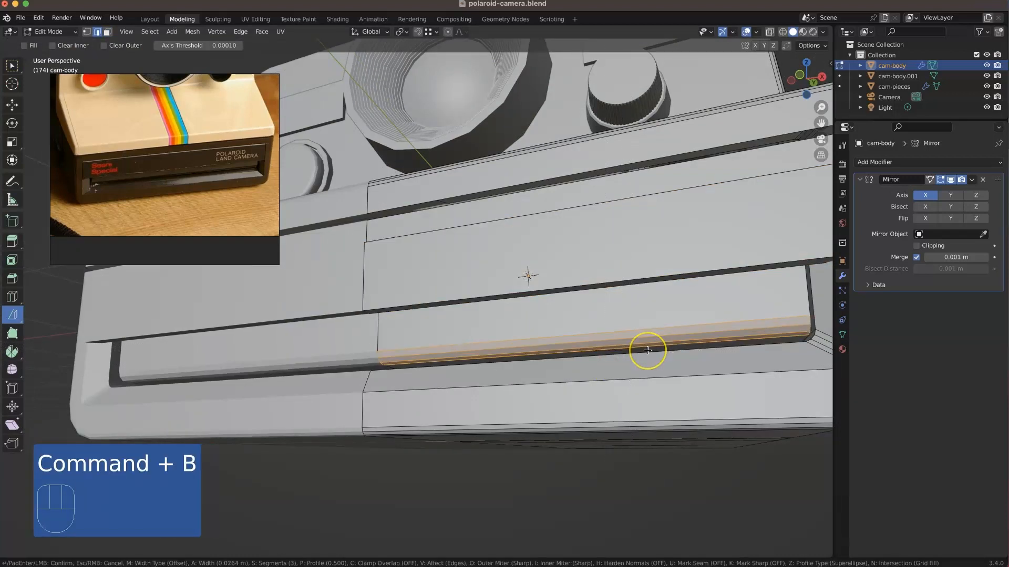
{"action": "scroll", "coordinate": [647, 351], "scroll_direction": "down", "scroll_amount": 2}
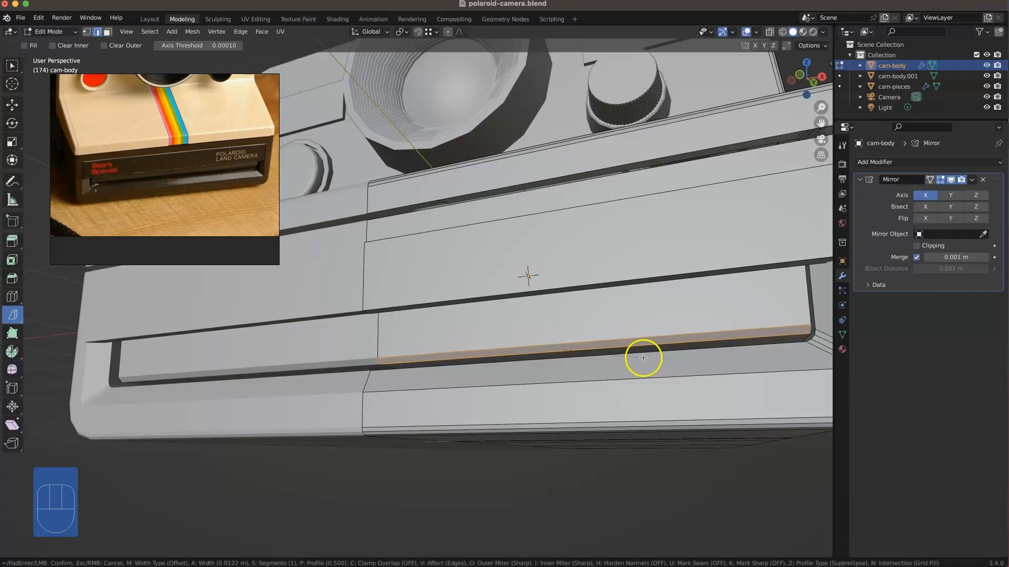
{"action": "left_click", "coordinate": [643, 356]}
{"action": "left_click", "coordinate": [664, 491]}
Step: Inset the front face of the upper cover by about 0.0077 m
{"action": "middle_click_drag", "start_coordinate": [495, 390], "coordinate": [534, 409]}
{"action": "middle_click_drag", "start_coordinate": [476, 312], "coordinate": [602, 266]}
{"action": "middle_click_drag", "start_coordinate": [674, 243], "coordinate": [603, 255]}
{"action": "key", "text": "3"}
{"action": "left_click", "coordinate": [604, 256]}
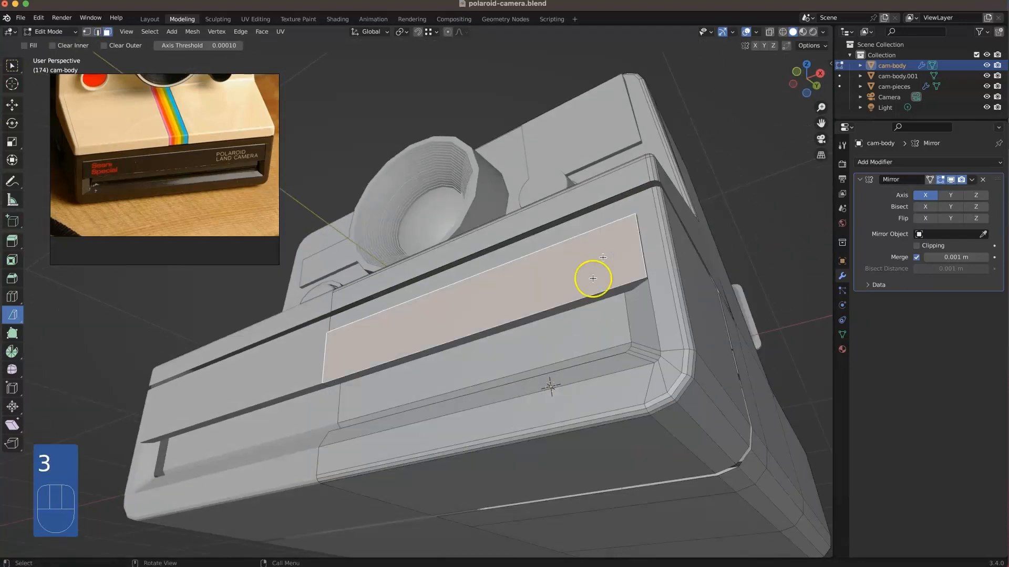
{"action": "key", "text": "i"}
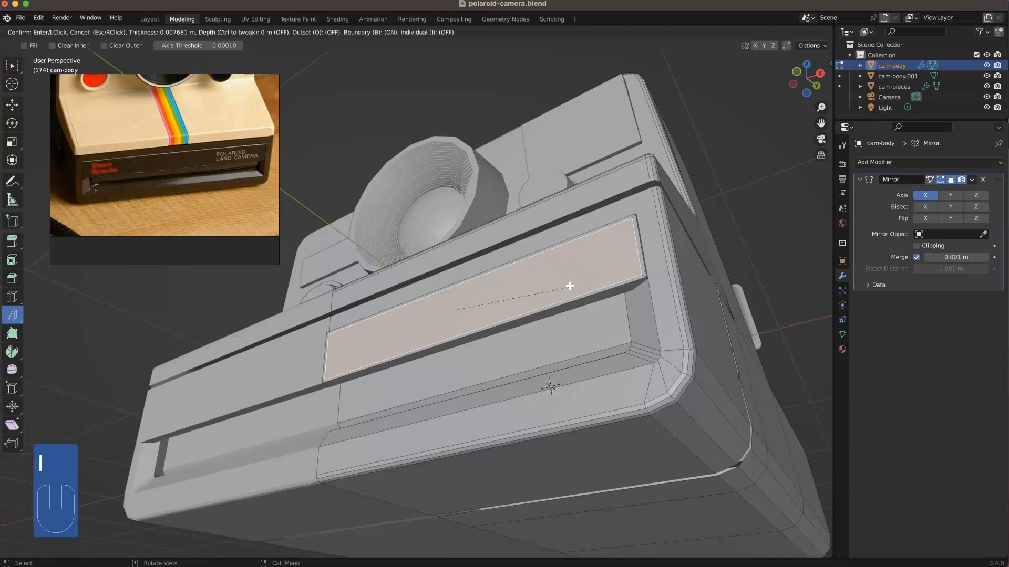
{"action": "left_click", "coordinate": [569, 285]}
Step: Delete the narrow inset face at the mirror centre and move the inner edge about -0.0064 m along X to the centre
{"action": "scroll", "coordinate": [310, 336], "scroll_direction": "up", "scroll_amount": 3}
{"action": "middle_click_drag", "start_coordinate": [293, 351], "coordinate": [361, 387]}
{"action": "left_click", "coordinate": [365, 385]}
{"action": "key", "text": "Delete"}
{"action": "left_click", "coordinate": [364, 385]}
{"action": "left_click", "coordinate": [364, 386]}
{"action": "key", "text": "2"}
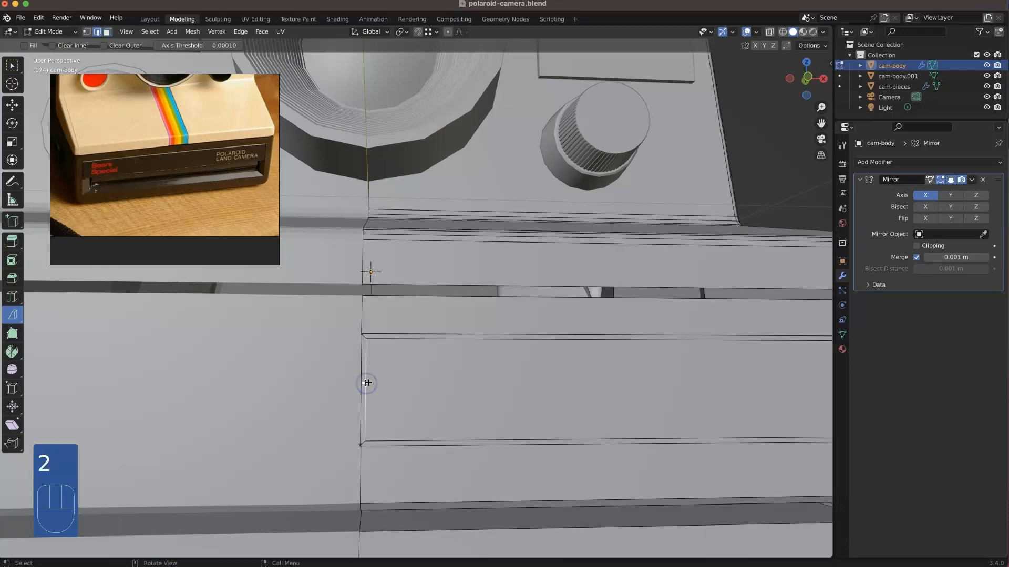
{"action": "key", "text": "g"}
{"action": "left_click", "coordinate": [397, 377]}
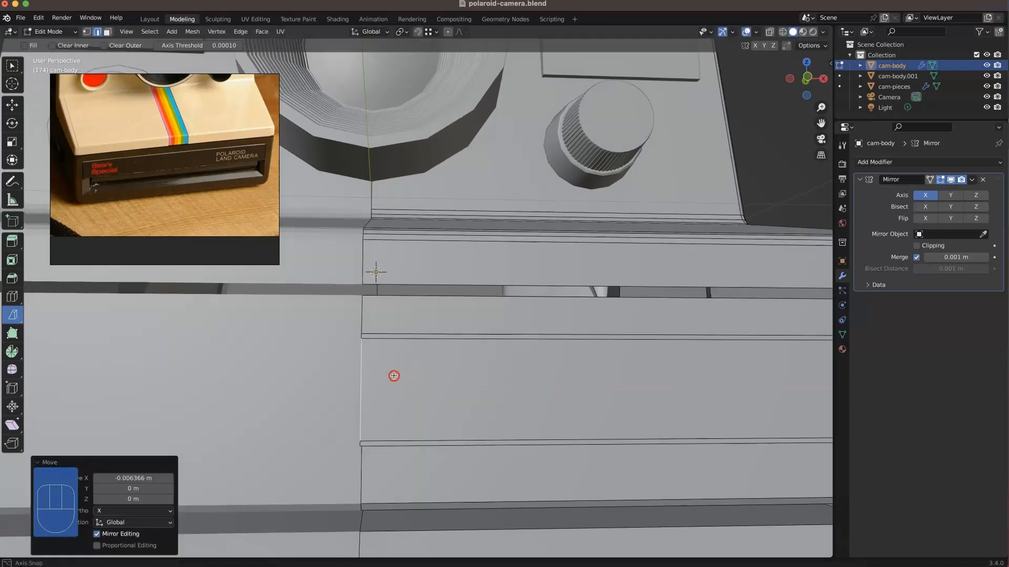
{"action": "middle_click_drag", "start_coordinate": [394, 376], "coordinate": [389, 374]}
{"action": "scroll", "coordinate": [391, 374], "scroll_direction": "down", "scroll_amount": 2}
{"action": "left_click", "coordinate": [455, 419]}
Step: Select the outer and inner edge loops of the cover's inset border and move them along Y
{"action": "middle_click_drag", "start_coordinate": [456, 420], "coordinate": [536, 270]}
{"action": "key", "text": "3"}
{"action": "left_click", "coordinate": [613, 226], "text": "alt"}
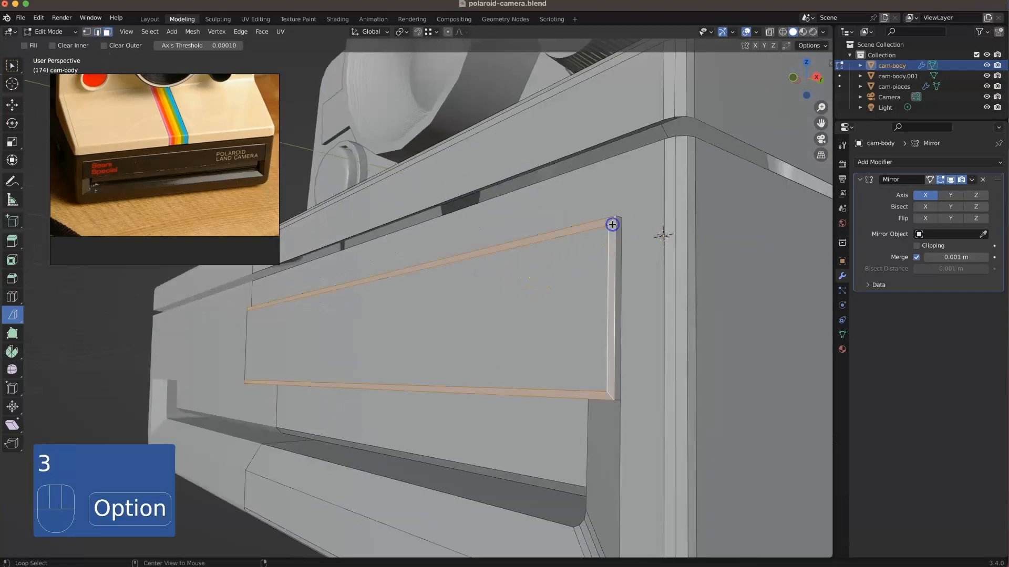
{"action": "left_click", "coordinate": [544, 405]}
{"action": "middle_click_drag", "start_coordinate": [617, 404], "coordinate": [591, 419]}
{"action": "key", "text": "2"}
{"action": "left_click", "coordinate": [463, 347], "text": "alt"}
{"action": "key", "text": "g"}
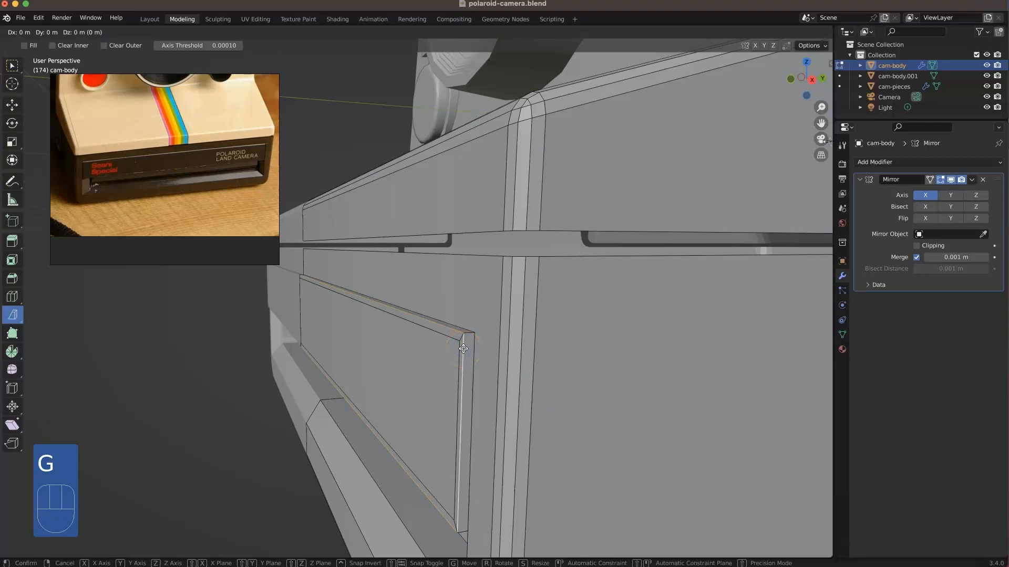
{"action": "left_click", "coordinate": [467, 350]}
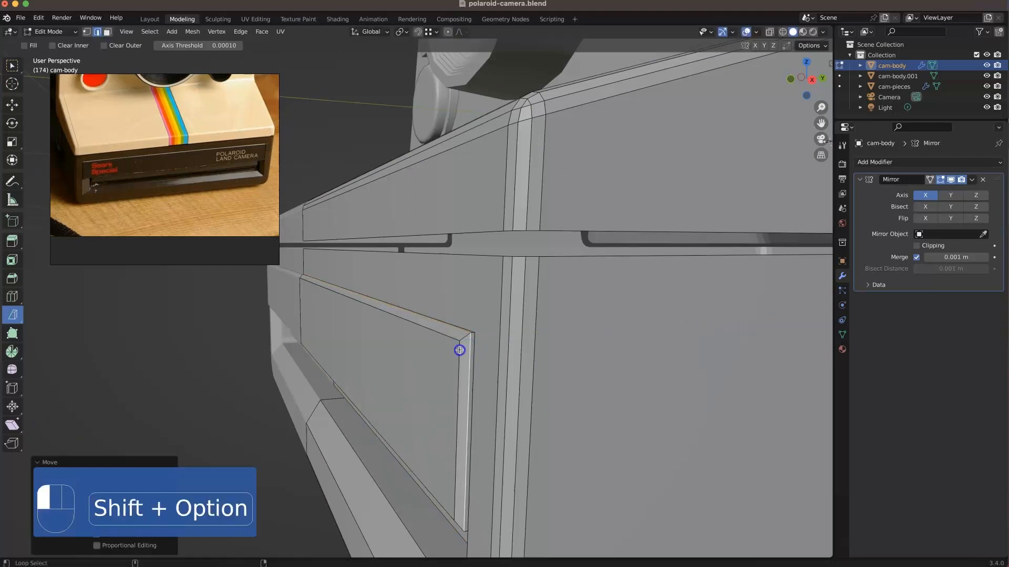
{"action": "left_click", "coordinate": [457, 342], "text": "alt+shift"}
{"action": "key", "text": "g"}
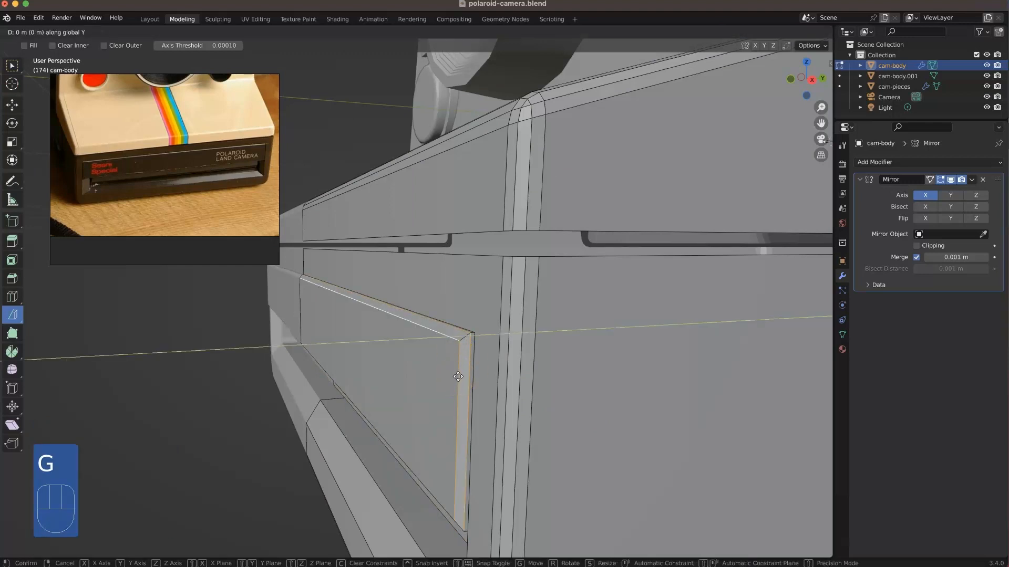
{"action": "left_click", "coordinate": [457, 389]}
Step: Bevel the inner edge loop of the film slot's recessed frame with two segments
{"action": "scroll", "coordinate": [457, 390], "scroll_direction": "down", "scroll_amount": 3}
{"action": "scroll", "coordinate": [457, 390], "scroll_direction": "down", "scroll_amount": 3}
{"action": "middle_click_drag", "start_coordinate": [383, 344], "coordinate": [410, 347]}
{"action": "left_click", "coordinate": [536, 504]}
{"action": "middle_click_drag", "start_coordinate": [505, 428], "coordinate": [537, 442]}
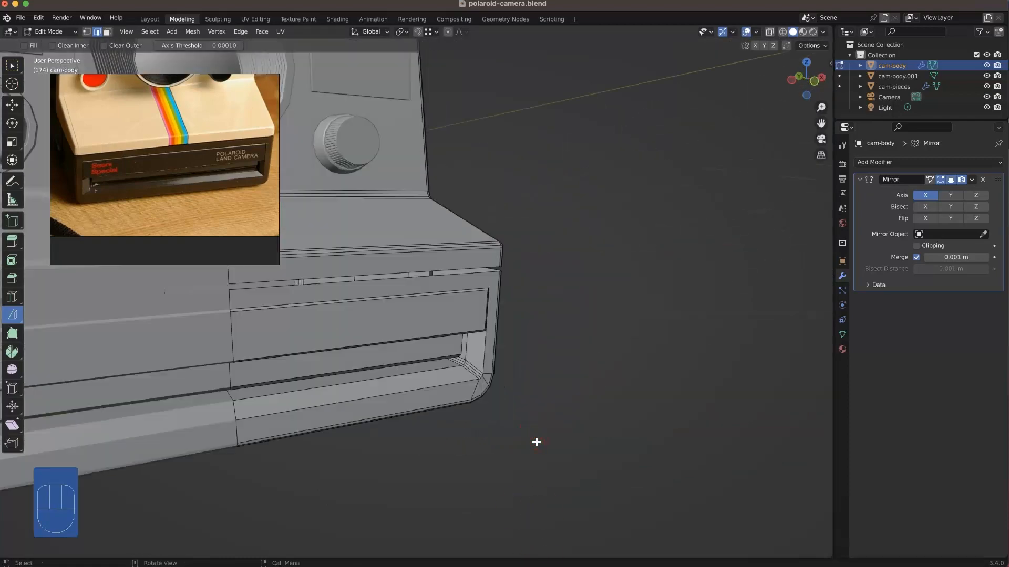
{"action": "left_click", "coordinate": [451, 366], "text": "alt"}
{"action": "key", "text": "super+b"}
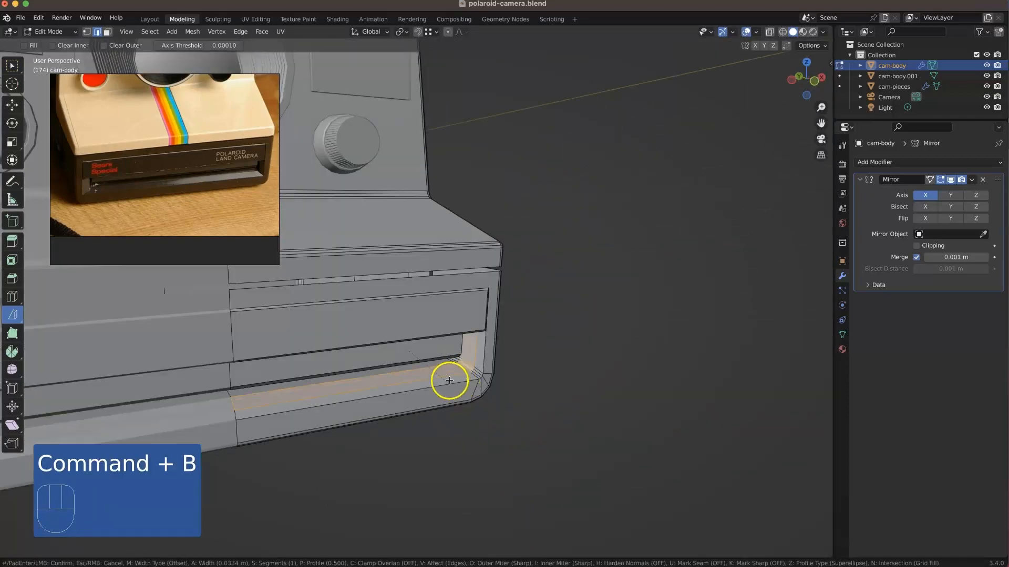
{"action": "scroll", "coordinate": [447, 379], "scroll_direction": "up", "scroll_amount": 1}
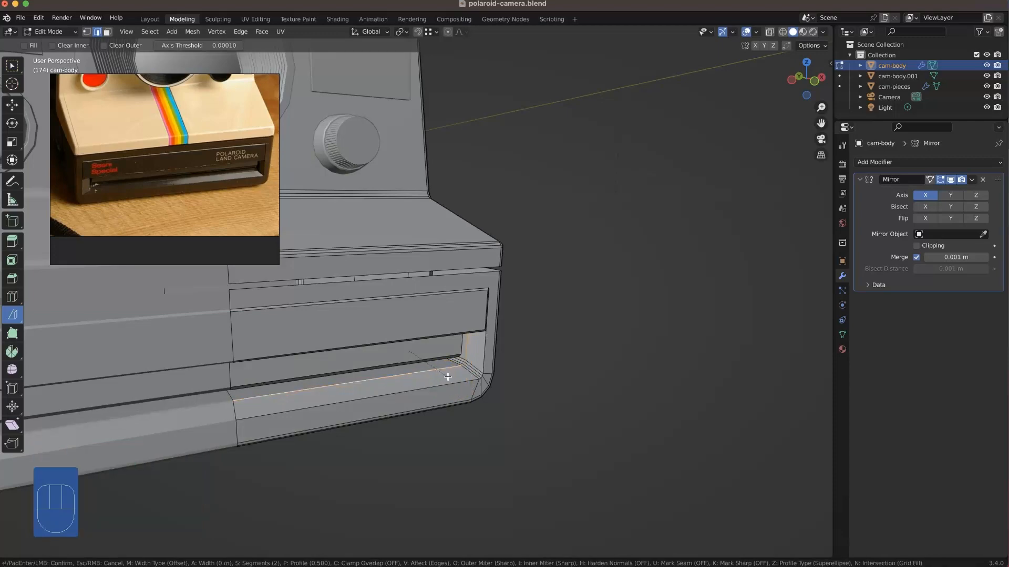
{"action": "left_click", "coordinate": [447, 379]}
Step: Leave edit mode and examine the whole camera model with its film slot and front cover
{"action": "middle_click_drag", "start_coordinate": [531, 458], "coordinate": [393, 383]}
{"action": "scroll", "coordinate": [396, 324], "scroll_direction": "down", "scroll_amount": 1}
{"action": "middle_click_drag", "start_coordinate": [396, 324], "coordinate": [429, 361]}
{"action": "key", "text": "Tab"}
{"action": "scroll", "coordinate": [417, 362], "scroll_direction": "down", "scroll_amount": 3}
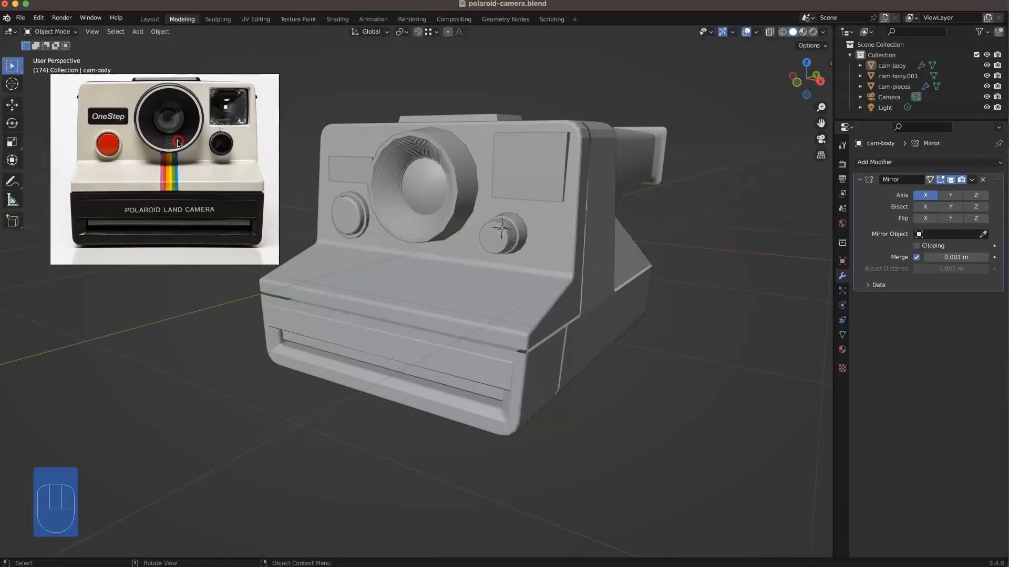
{"action": "scroll", "coordinate": [177, 139], "scroll_direction": "up", "scroll_amount": 3}
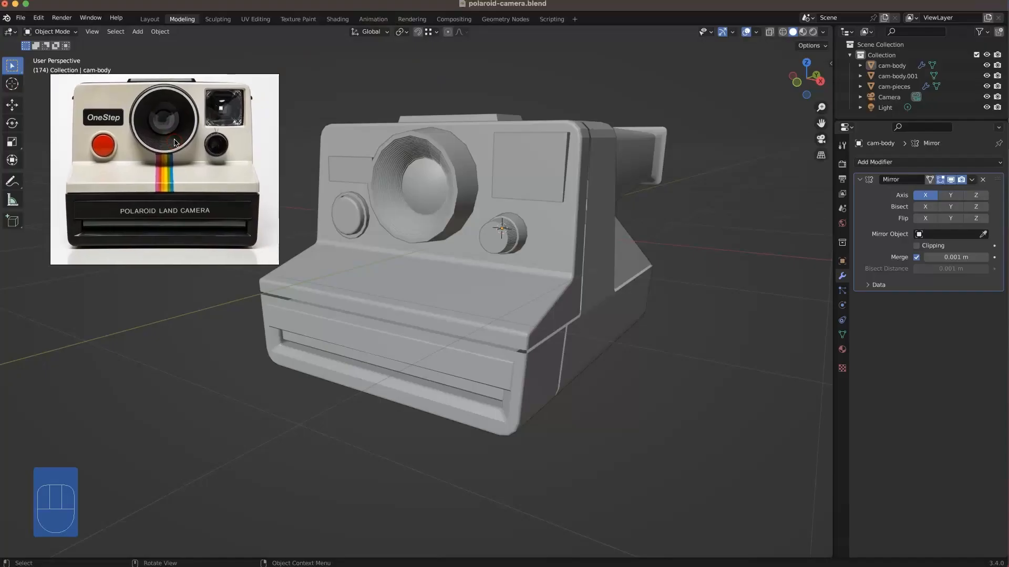
{"action": "middle_click_drag", "start_coordinate": [431, 182], "coordinate": [528, 199]}
{"action": "left_click", "coordinate": [539, 175]}
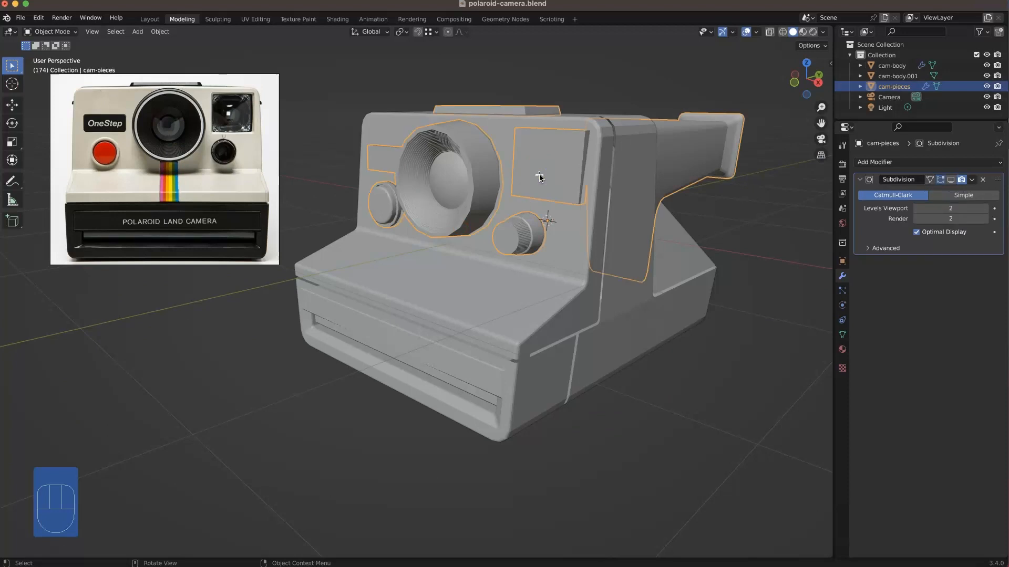
{"action": "key", "text": "Tab"}
Step: Add a cube to the cam-body mesh, scale it down, and move it about 1.08 m along X beside the camera
{"action": "key", "text": "Tab"}
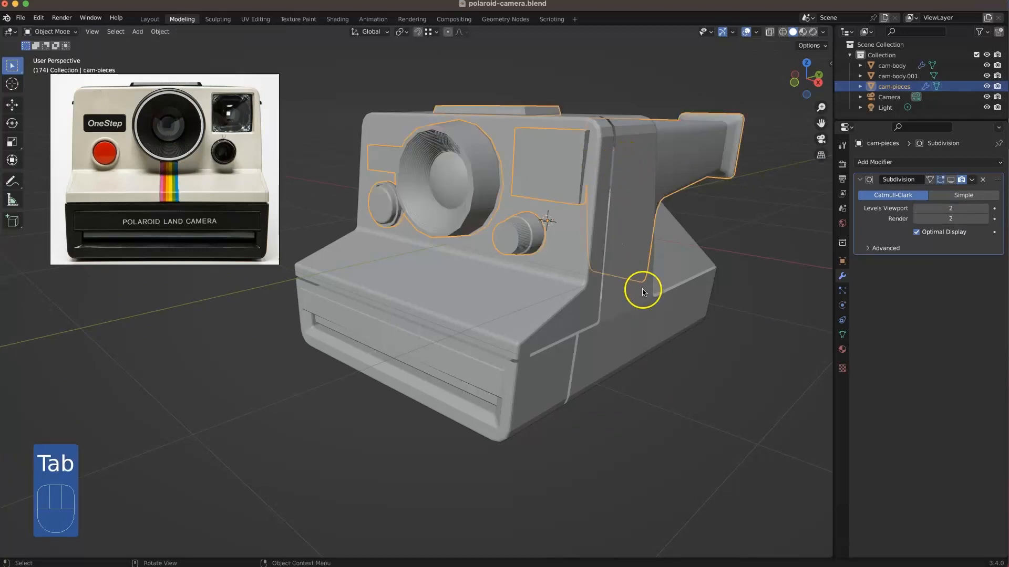
{"action": "left_click", "coordinate": [629, 275]}
{"action": "key", "text": "Tab"}
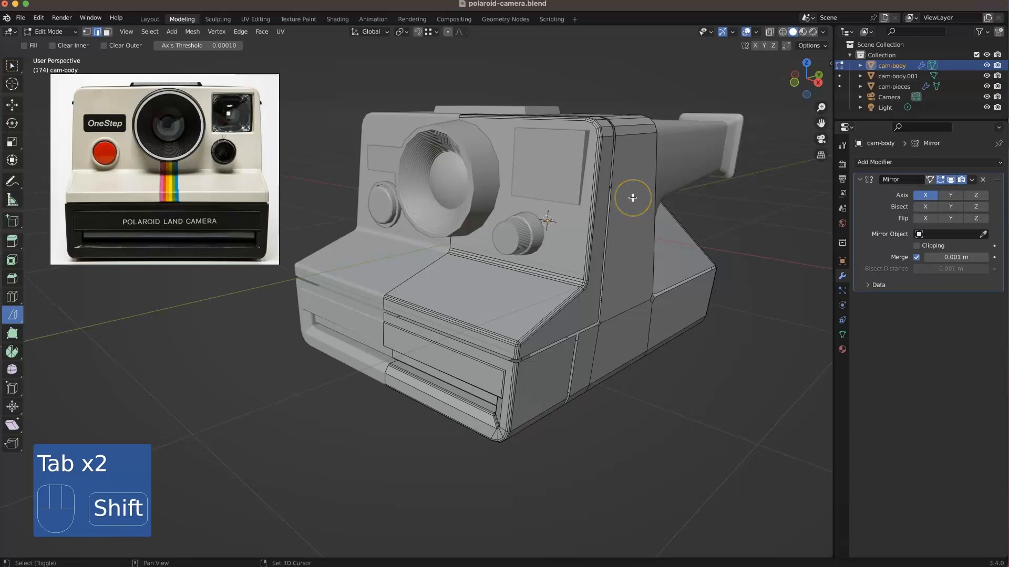
{"action": "key", "text": "shift+a"}
{"action": "left_click", "coordinate": [625, 168]}
{"action": "key", "text": "s"}
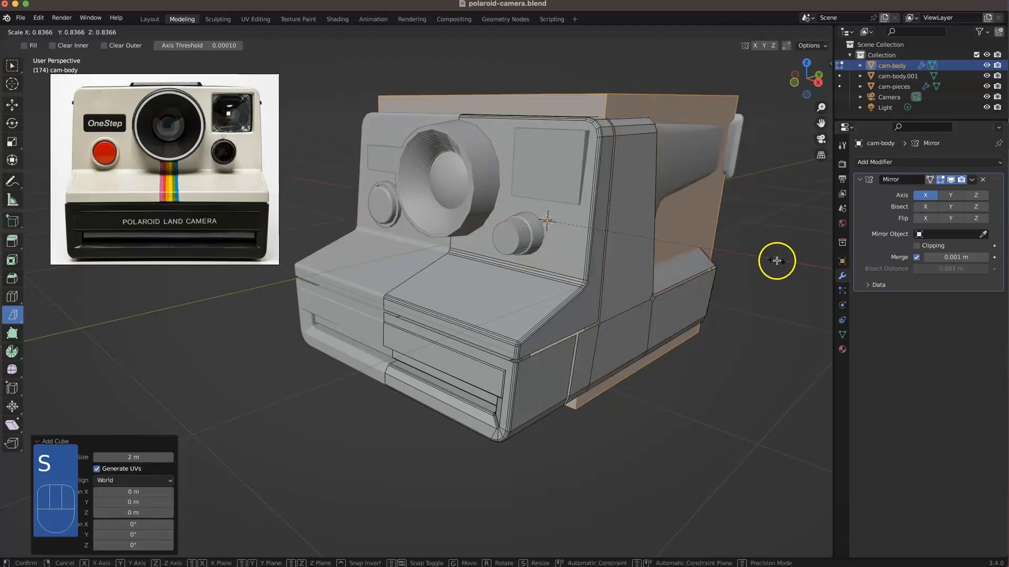
{"action": "left_click", "coordinate": [676, 255]}
{"action": "key", "text": "g"}
{"action": "left_click", "coordinate": [820, 324]}
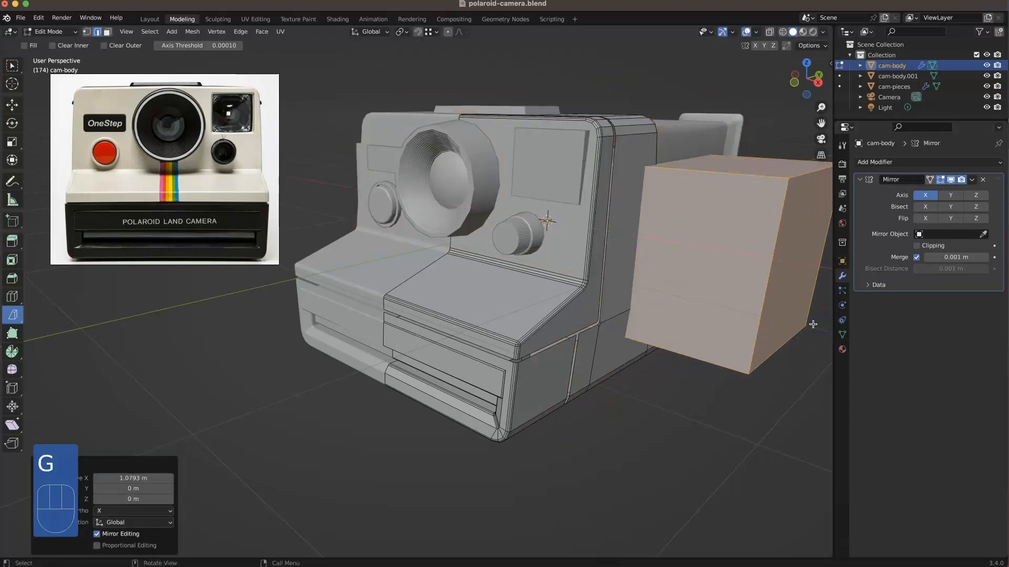
Step: Scale the cube to 0.176 and move it level with the upper part of the camera's side wall
{"action": "key", "text": "s"}
{"action": "left_click", "coordinate": [679, 277]}
{"action": "middle_click_drag", "start_coordinate": [686, 277], "coordinate": [657, 274]}
{"action": "key", "text": "g"}
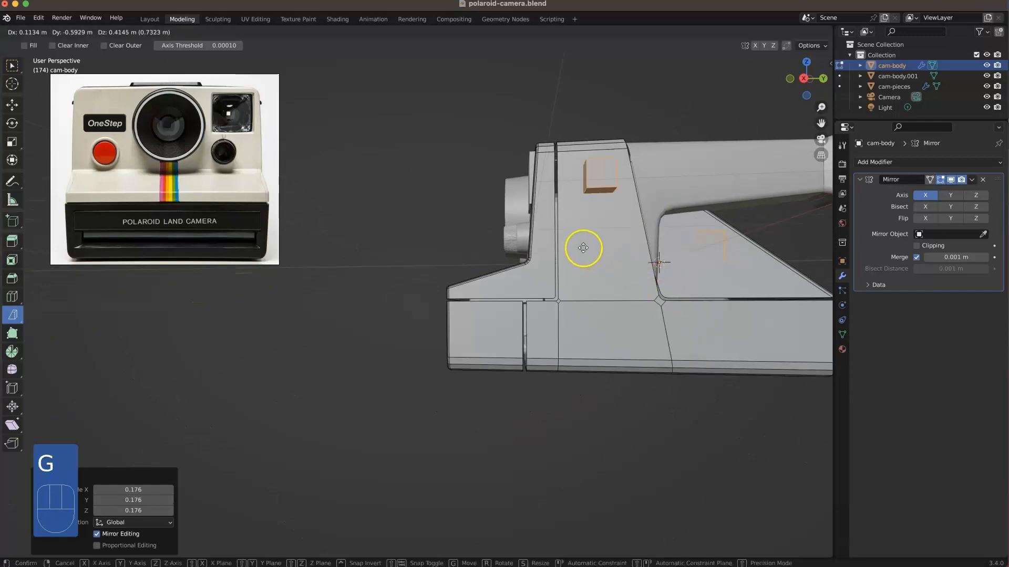
{"action": "left_click", "coordinate": [578, 246]}
Step: Move the cube about -0.306 m along X against the camera's side wall and scale it to 0.263
{"action": "middle_click_drag", "start_coordinate": [453, 232], "coordinate": [655, 242]}
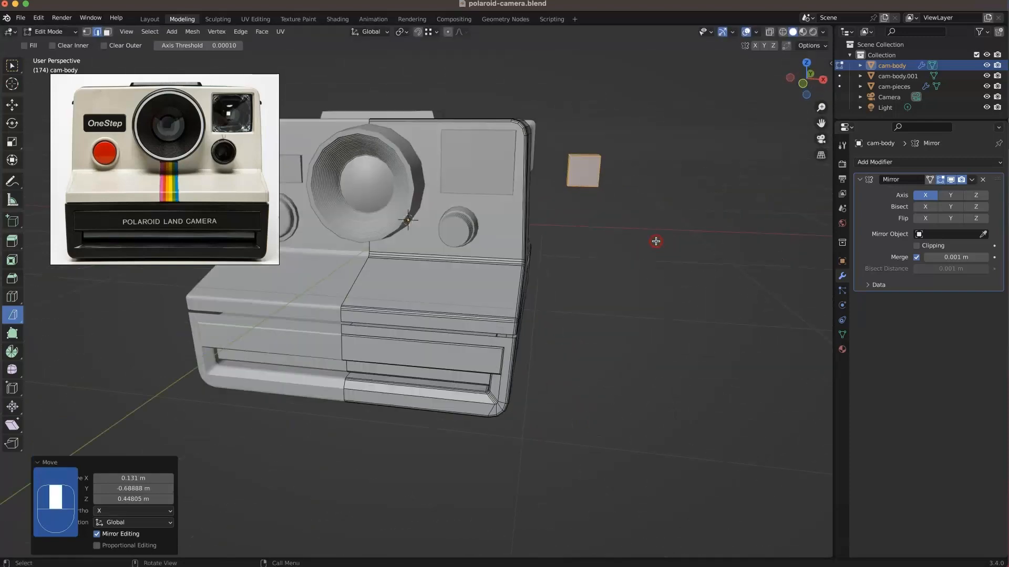
{"action": "key", "text": "g"}
{"action": "middle_click", "coordinate": [635, 241]}
{"action": "key", "text": "s"}
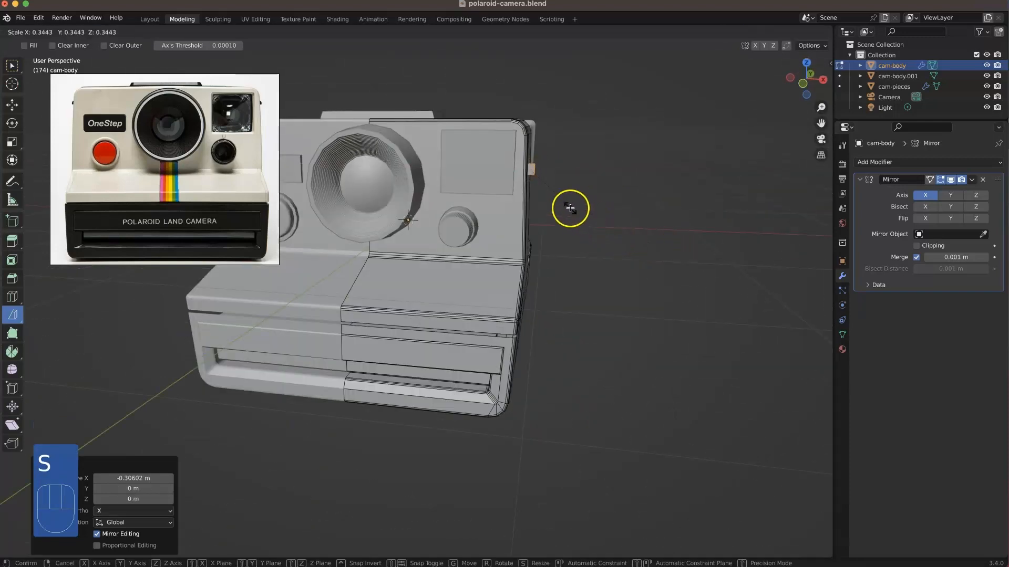
{"action": "left_click", "coordinate": [558, 202]}
Step: Stretch the small cube along Y by 4.77 and again by 1.075 to form an elongated side tab
{"action": "middle_click_drag", "start_coordinate": [513, 191], "coordinate": [475, 184]}
{"action": "scroll", "coordinate": [549, 174], "scroll_direction": "up", "scroll_amount": 3}
{"action": "middle_click_drag", "start_coordinate": [612, 157], "coordinate": [441, 267], "text": "shift"}
{"action": "key", "text": "s"}
{"action": "key", "text": "y"}
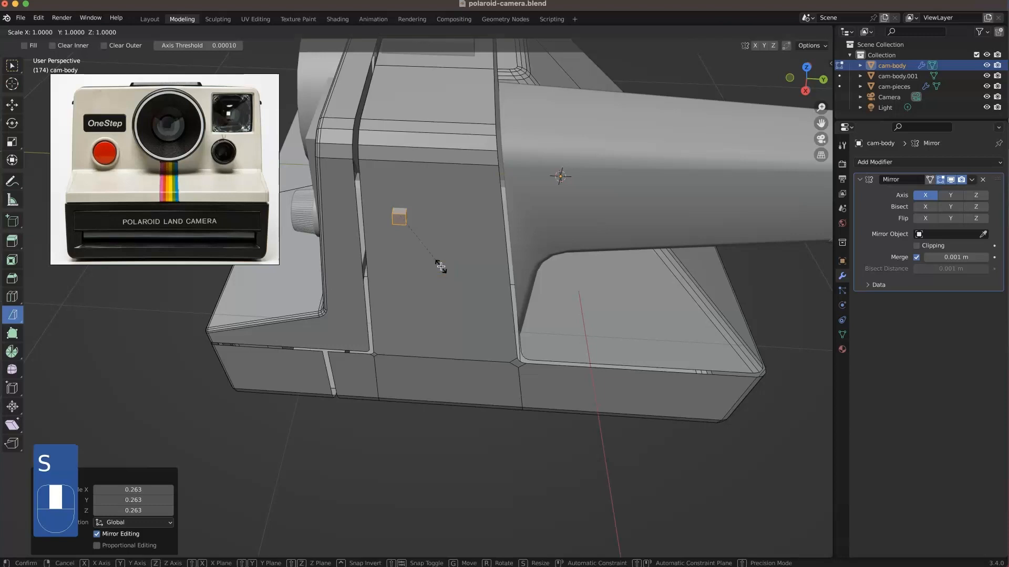
{"action": "left_click", "coordinate": [739, 288]}
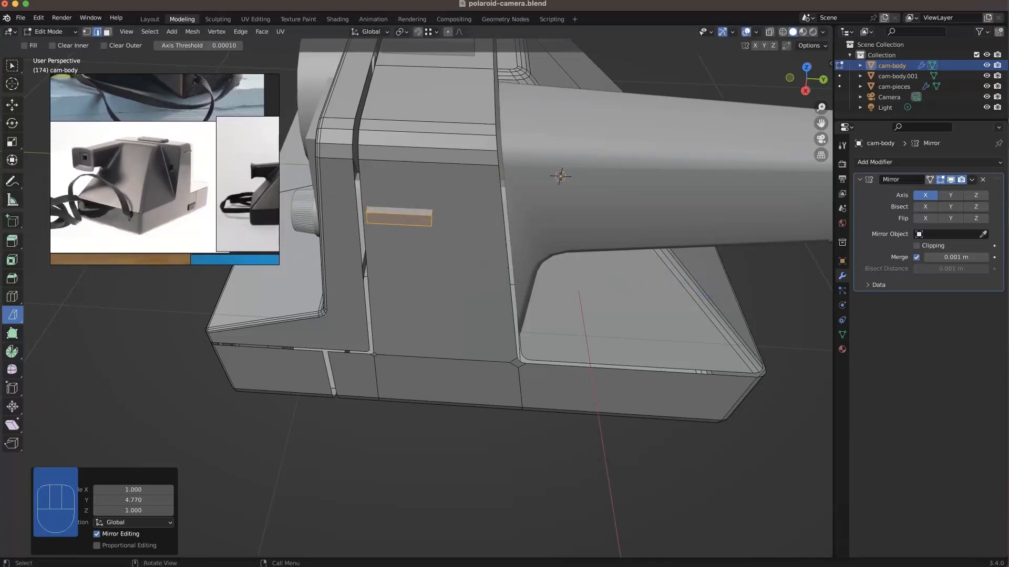
{"action": "key", "text": "s"}
{"action": "key", "text": "y"}
{"action": "left_click", "coordinate": [460, 226]}
Step: Raise the side tab about 0.068 m along Z
{"action": "middle_click_drag", "start_coordinate": [458, 262], "coordinate": [524, 252]}
{"action": "key", "text": "g"}
{"action": "key", "text": "z"}
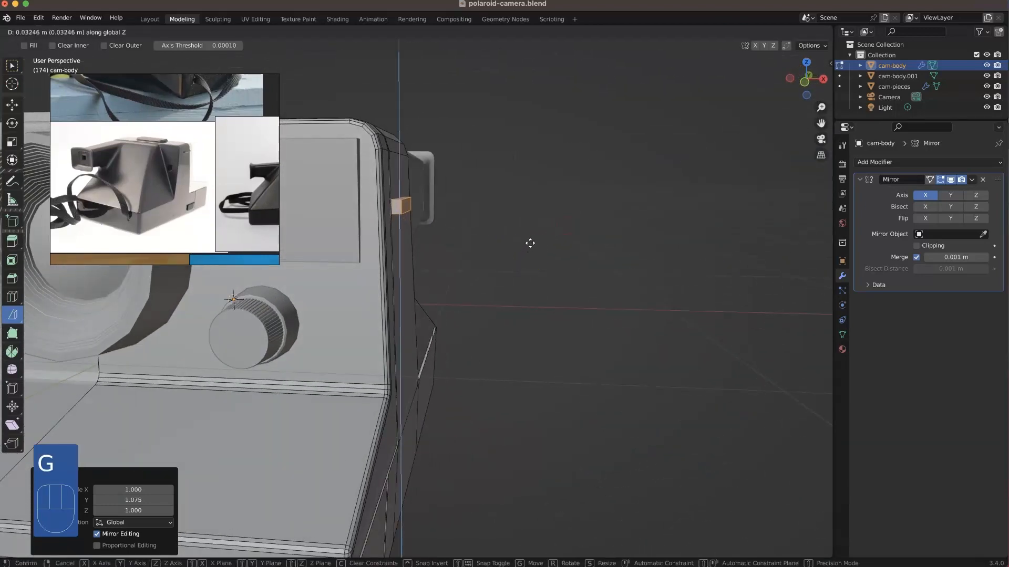
{"action": "left_click", "coordinate": [490, 224]}
Step: Bevel the side tab's upper outer edge with three segments, about 0.023 m wide
{"action": "middle_click_drag", "start_coordinate": [490, 225], "coordinate": [411, 208]}
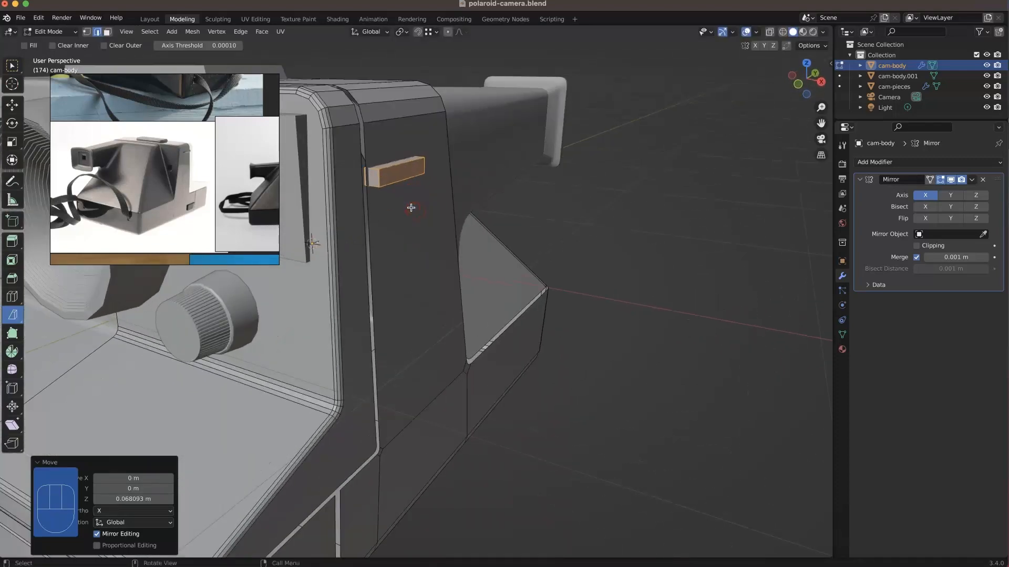
{"action": "left_click", "coordinate": [402, 167], "text": "alt"}
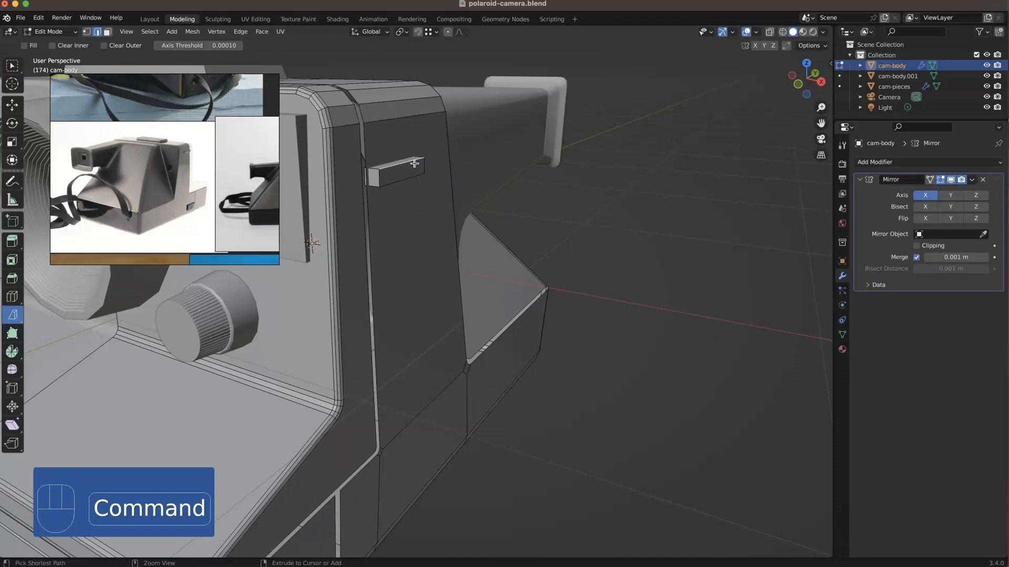
{"action": "key", "text": "super+b"}
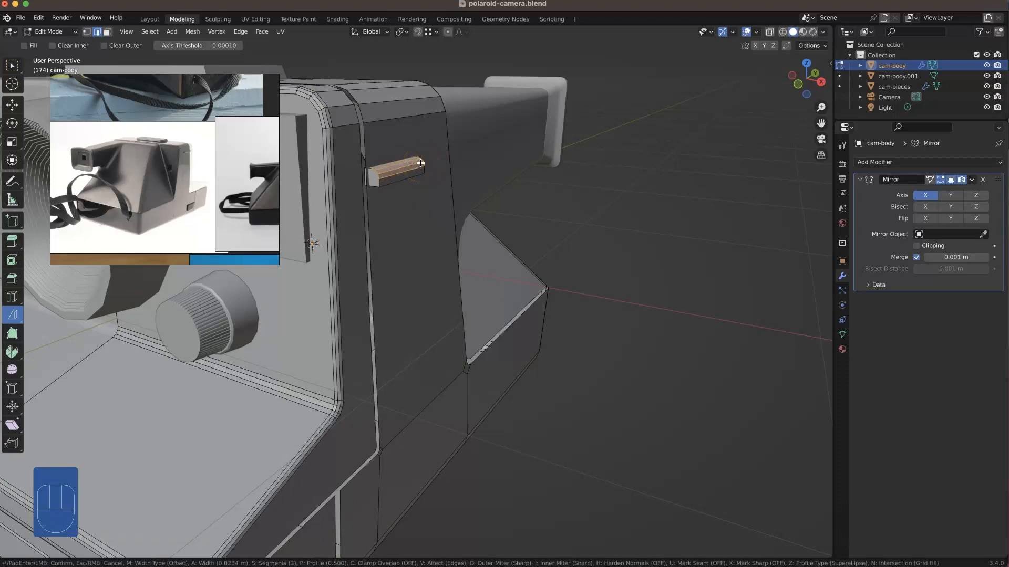
{"action": "left_click", "coordinate": [421, 166]}
Step: Save the camera file
{"action": "middle_click_drag", "start_coordinate": [417, 164], "coordinate": [619, 172]}
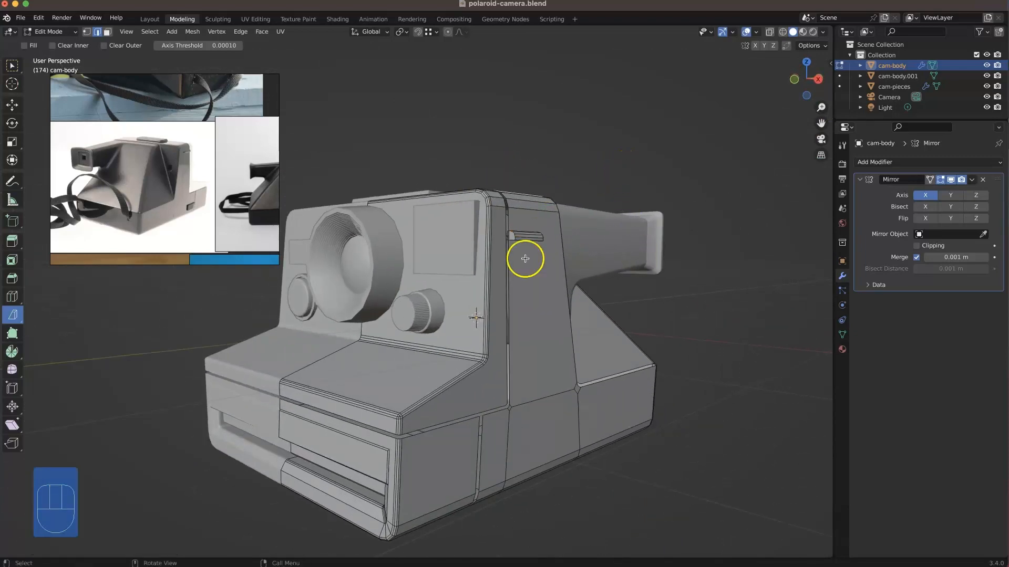
{"action": "middle_click_drag", "start_coordinate": [525, 259], "coordinate": [536, 328]}
{"action": "key", "text": "super+s"}
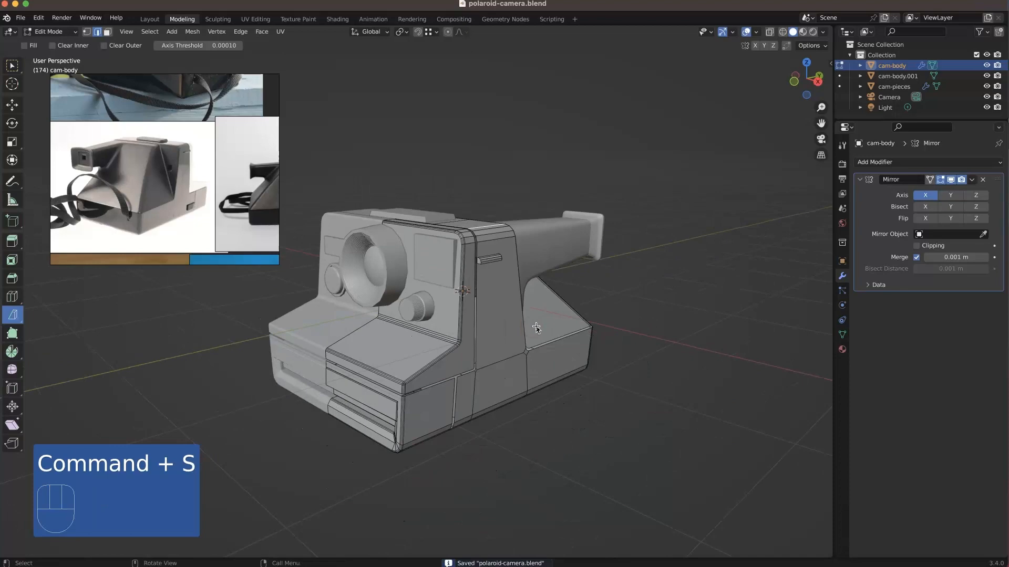
{"action": "scroll", "coordinate": [501, 263], "scroll_direction": "up", "scroll_amount": 3}
{"action": "middle_click_drag", "start_coordinate": [503, 273], "coordinate": [569, 228], "text": "shift"}
{"action": "middle_click_drag", "start_coordinate": [520, 304], "coordinate": [497, 313]}
{"action": "middle_click_drag", "start_coordinate": [498, 253], "coordinate": [453, 220]}
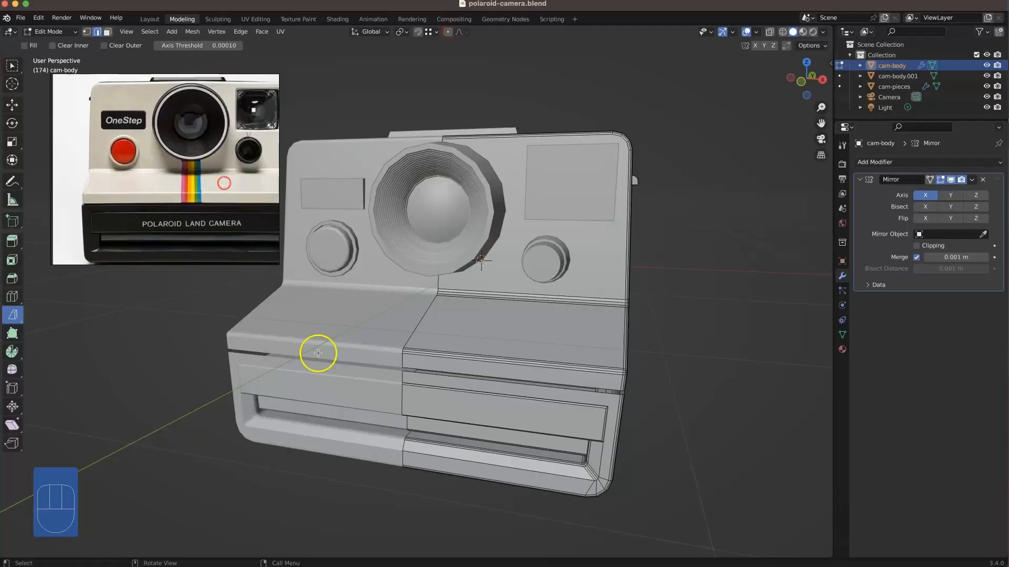
{"action": "left_click", "coordinate": [386, 416]}
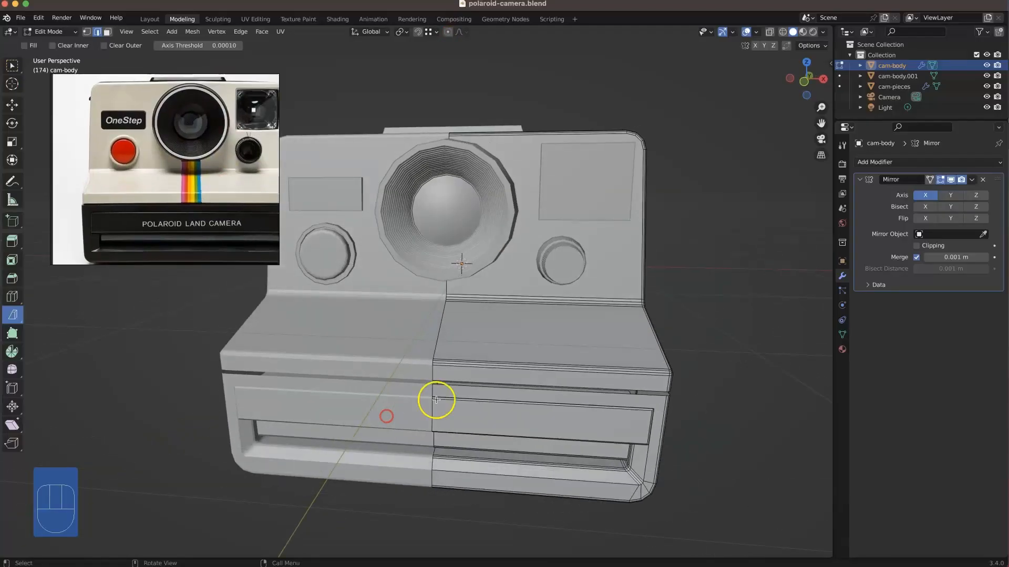
{"action": "key", "text": "super+r"}
{"action": "left_click", "coordinate": [470, 378]}
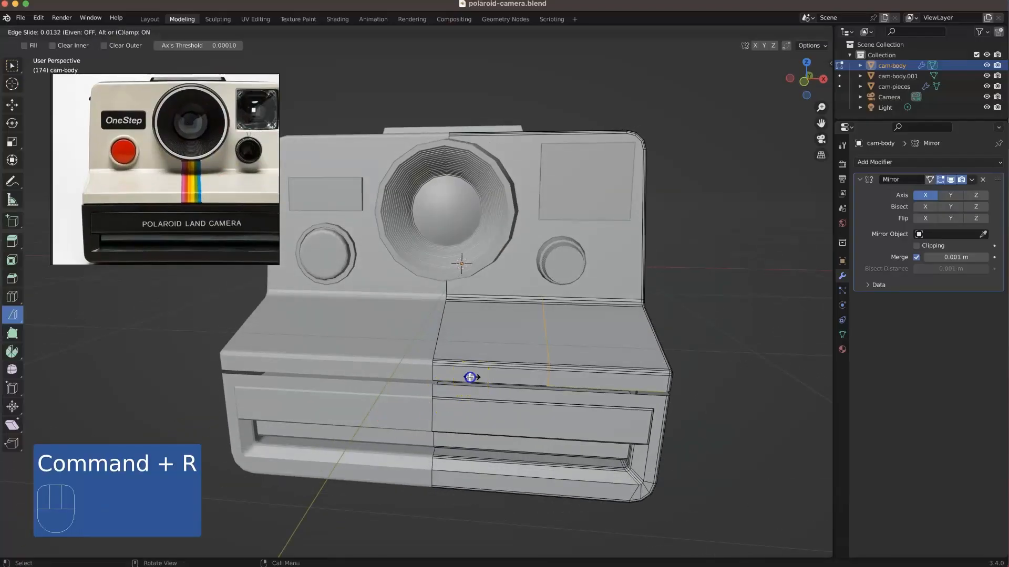
{"action": "right_click", "coordinate": [414, 380]}
{"action": "middle_click_drag", "start_coordinate": [413, 379], "coordinate": [471, 338]}
{"action": "key", "text": "super+z"}
Step: Add loop cuts beside the centre line on the sloped deck and the body's top, slid to about -0.82
{"action": "key", "text": "super+r"}
{"action": "left_click", "coordinate": [466, 322]}
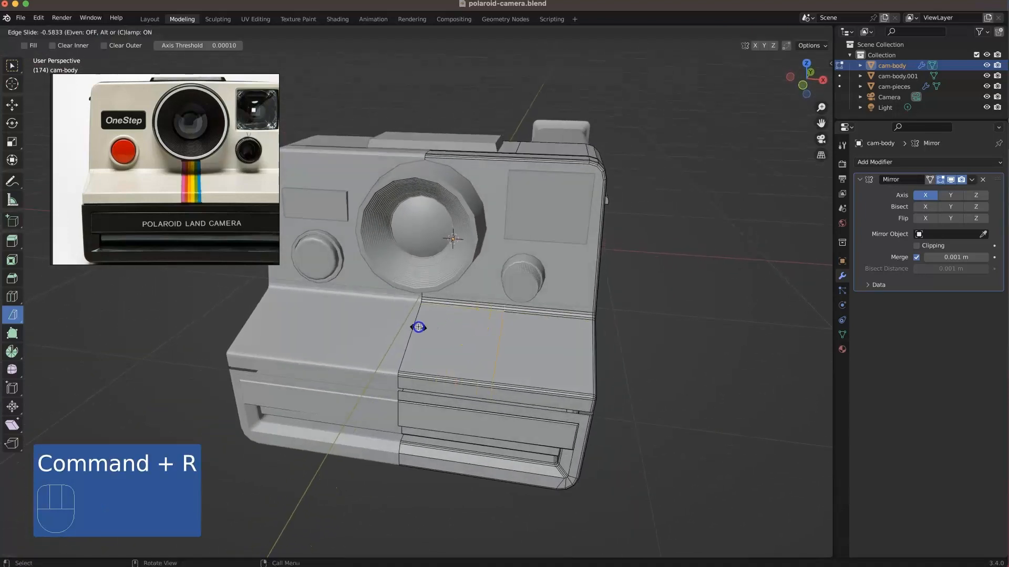
{"action": "left_click", "coordinate": [395, 359]}
{"action": "middle_click_drag", "start_coordinate": [394, 355], "coordinate": [444, 210]}
{"action": "key", "text": "super+r"}
{"action": "left_click", "coordinate": [426, 150]}
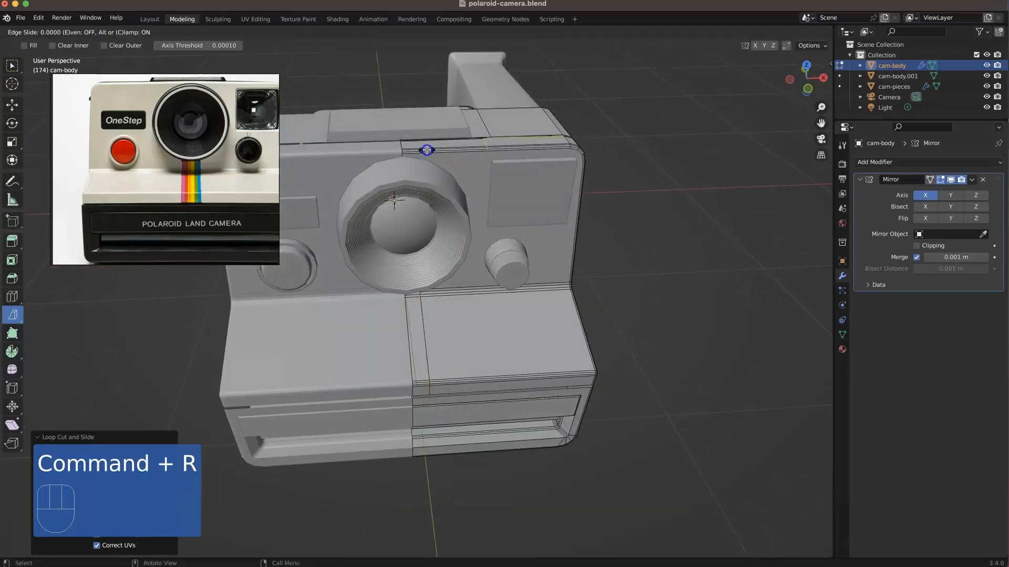
{"action": "left_click", "coordinate": [359, 169]}
Step: Isolate the camera body and knife-cut a vertical line down its upper front face, joining the two new loop cuts
{"action": "middle_click_drag", "start_coordinate": [242, 122], "coordinate": [173, 102]}
{"action": "mouse_move", "coordinate": [391, 327]}
{"action": "middle_mouse_down"}
{"action": "mouse_move", "coordinate": [382, 312]}
{"action": "mouse_move", "coordinate": [396, 295]}
{"action": "mouse_move", "coordinate": [395, 318]}
{"action": "middle_mouse_up"}
{"action": "key", "text": "KP_Divide"}
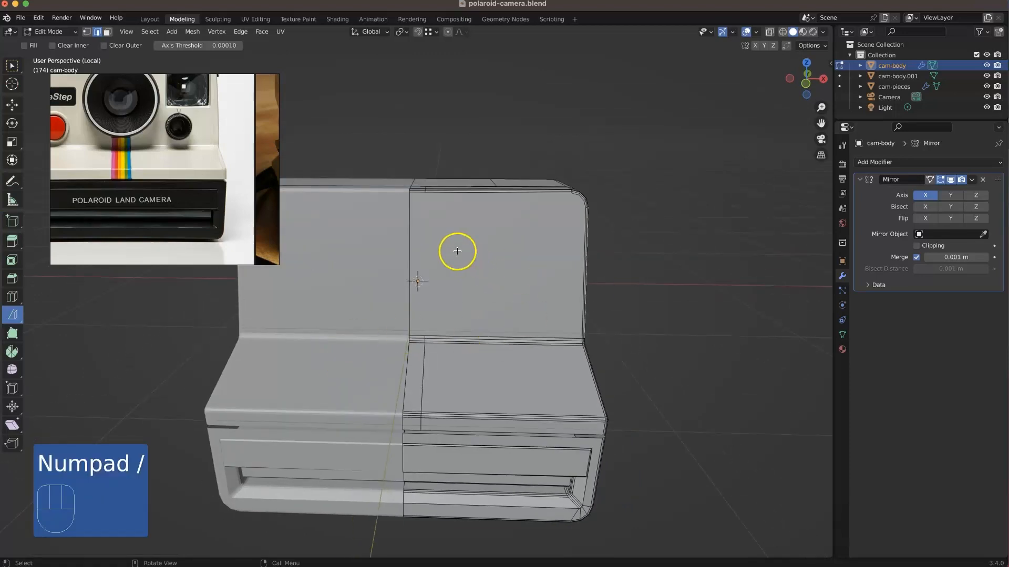
{"action": "scroll", "coordinate": [446, 217], "scroll_direction": "up", "scroll_amount": 1}
{"action": "scroll", "coordinate": [446, 217], "scroll_direction": "up", "scroll_amount": 1}
{"action": "key", "text": "k"}
{"action": "left_click", "coordinate": [431, 125]}
{"action": "left_click", "coordinate": [434, 358]}
{"action": "middle_click_drag", "start_coordinate": [424, 312], "coordinate": [444, 247]}
{"action": "key", "text": "Return"}
{"action": "key", "text": "KP_Divide"}
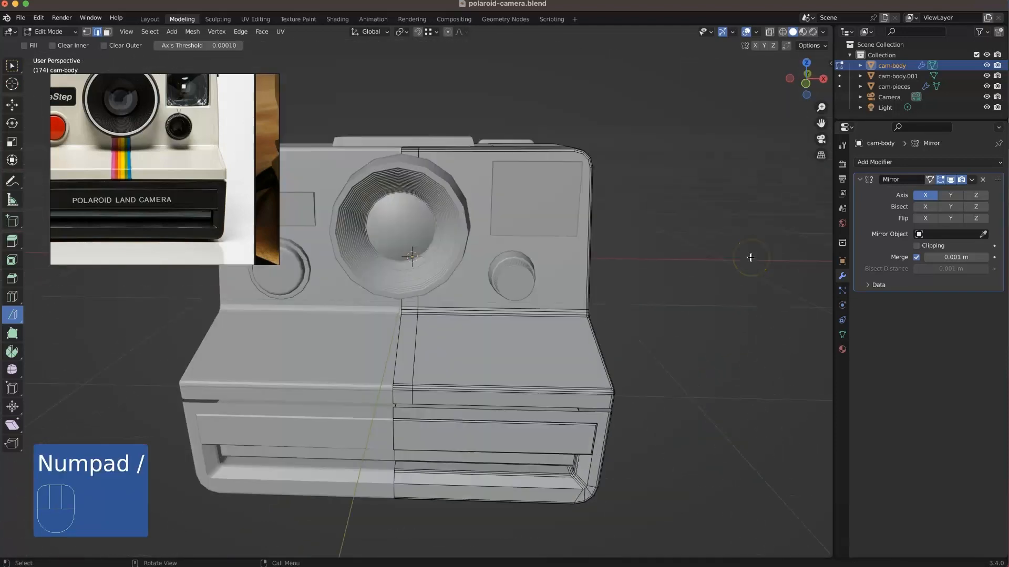
Step: In front view, knife-cut a half-circle outline into the body's front face around the lens ring, ending on the centre line
{"action": "key", "text": "KP_1"}
{"action": "scroll", "coordinate": [420, 219], "scroll_direction": "up", "scroll_amount": 3}
{"action": "middle_click_drag", "start_coordinate": [481, 238], "coordinate": [473, 333], "text": "shift"}
{"action": "key", "text": "k"}
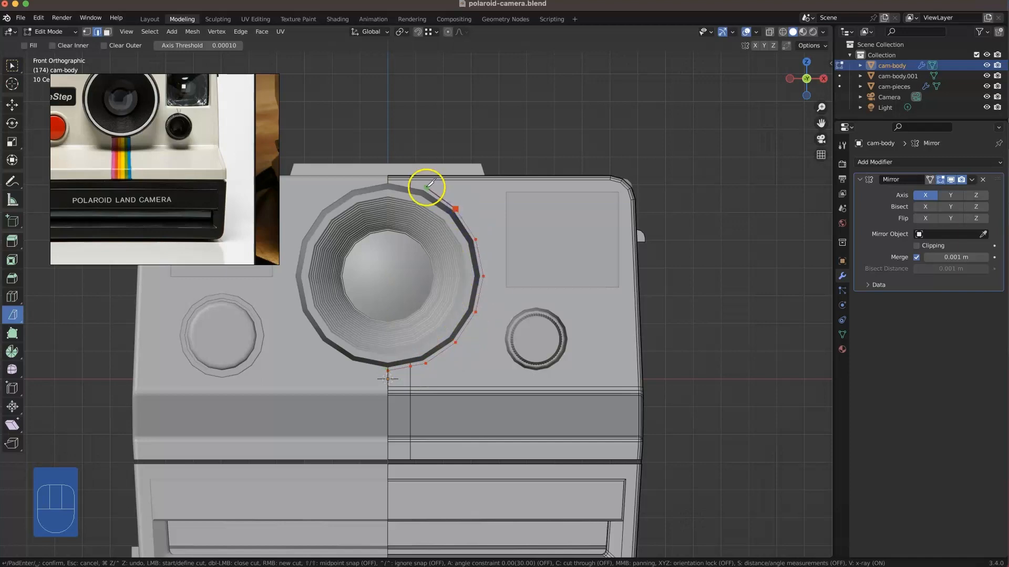
{"action": "scroll", "coordinate": [400, 182], "scroll_direction": "up", "scroll_amount": 3}
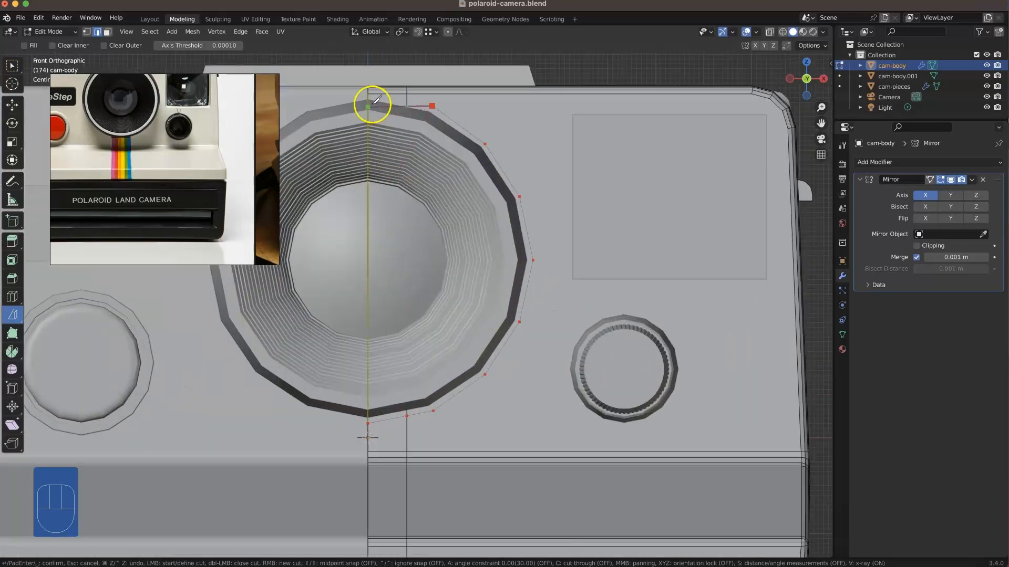
{"action": "key", "text": "Return"}
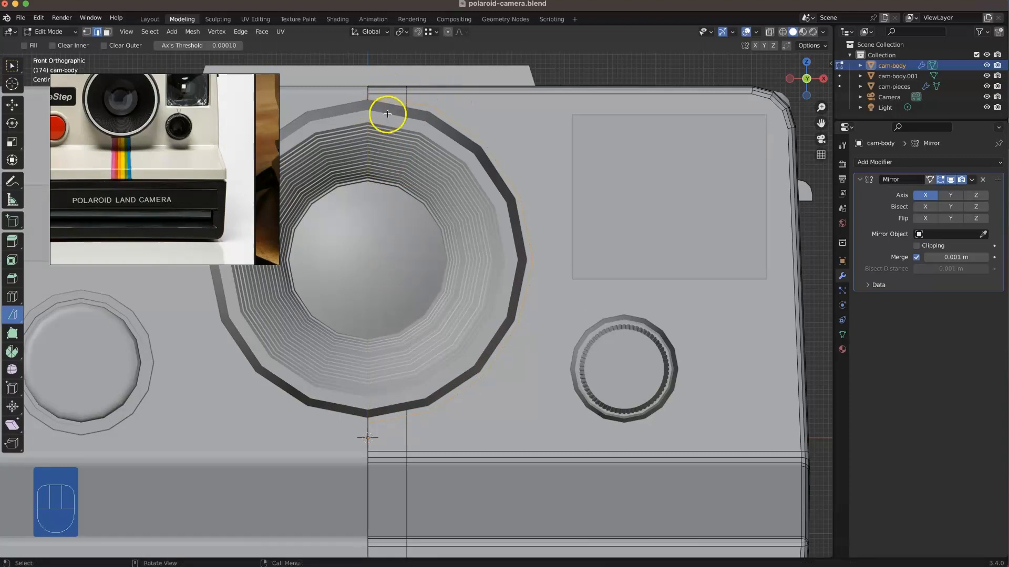
{"action": "middle_click_drag", "start_coordinate": [406, 194], "coordinate": [468, 295]}
{"action": "key", "text": "KP_1"}
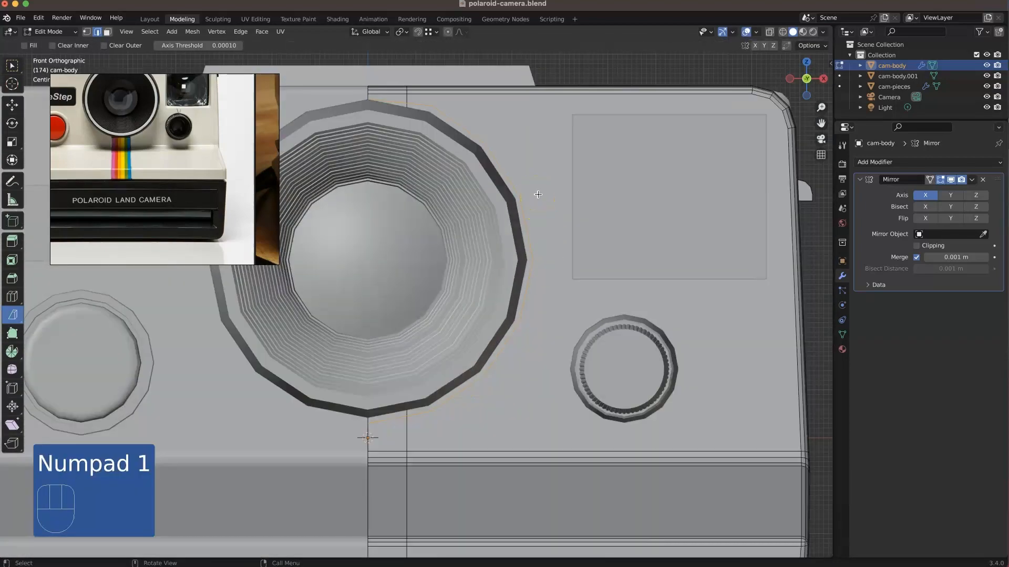
Step: Try to move an upper vertex of the lens outline onto the lens ring with edge snapping enabled
{"action": "key", "text": "1"}
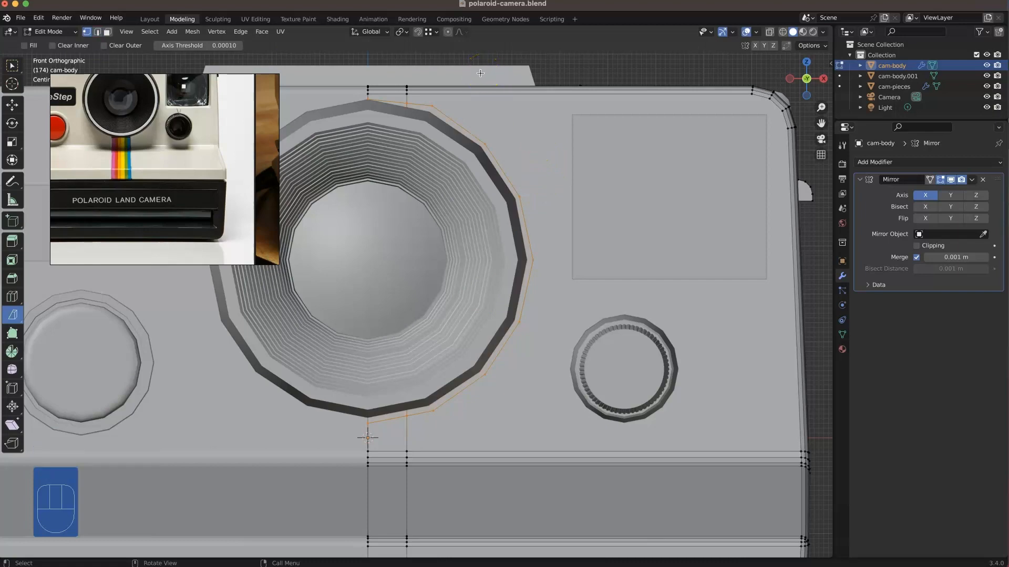
{"action": "scroll", "coordinate": [422, 108], "scroll_direction": "up", "scroll_amount": 2}
{"action": "middle_click_drag", "start_coordinate": [501, 138], "coordinate": [557, 243], "text": "shift"}
{"action": "left_click", "coordinate": [419, 32]}
{"action": "left_click", "coordinate": [437, 31]}
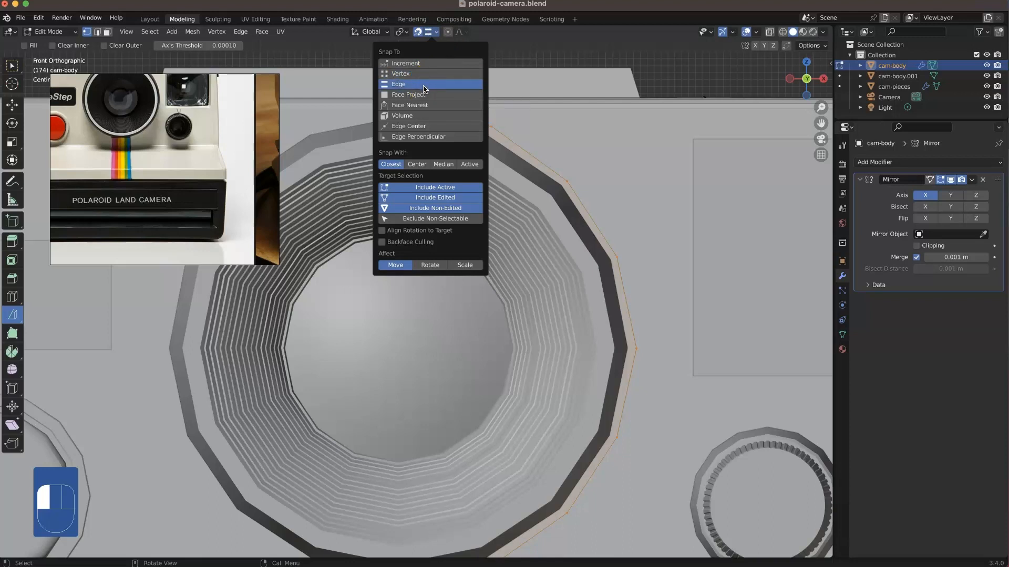
{"action": "key", "text": "g"}
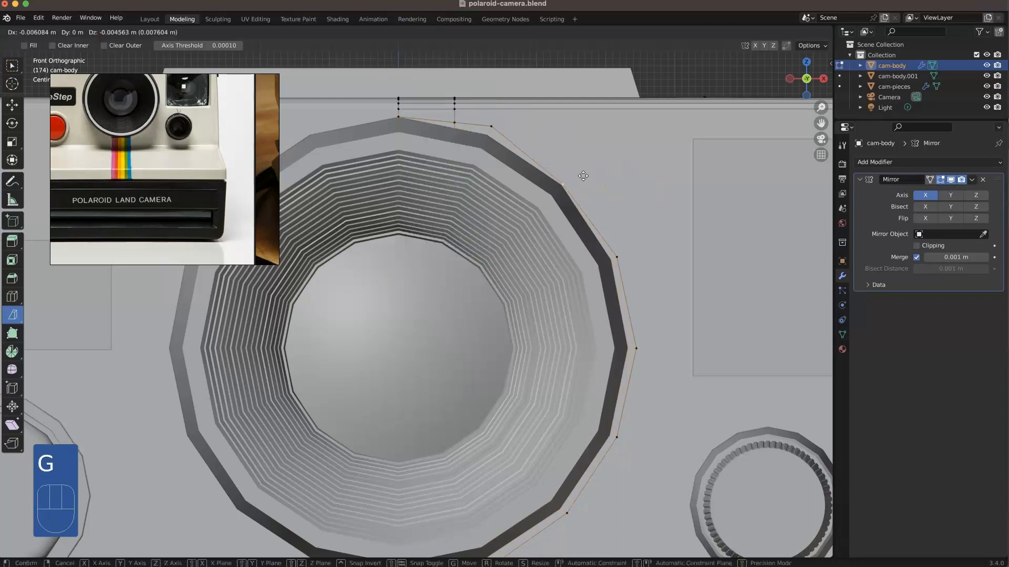
{"action": "left_click", "coordinate": [584, 177]}
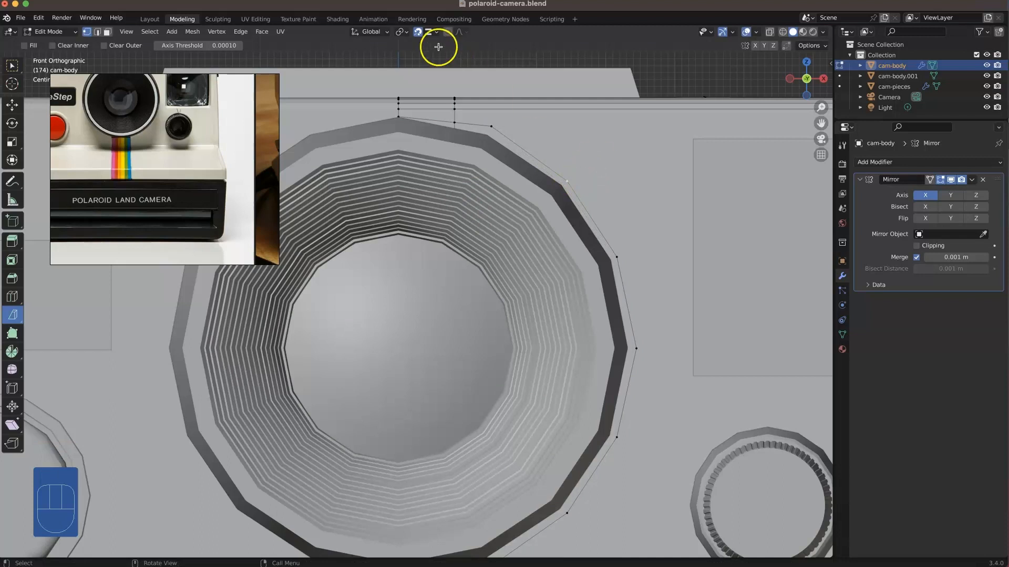
Step: Move four vertices of the cut outline inward so they sit on the lens ring's outer edge
{"action": "key", "text": "g"}
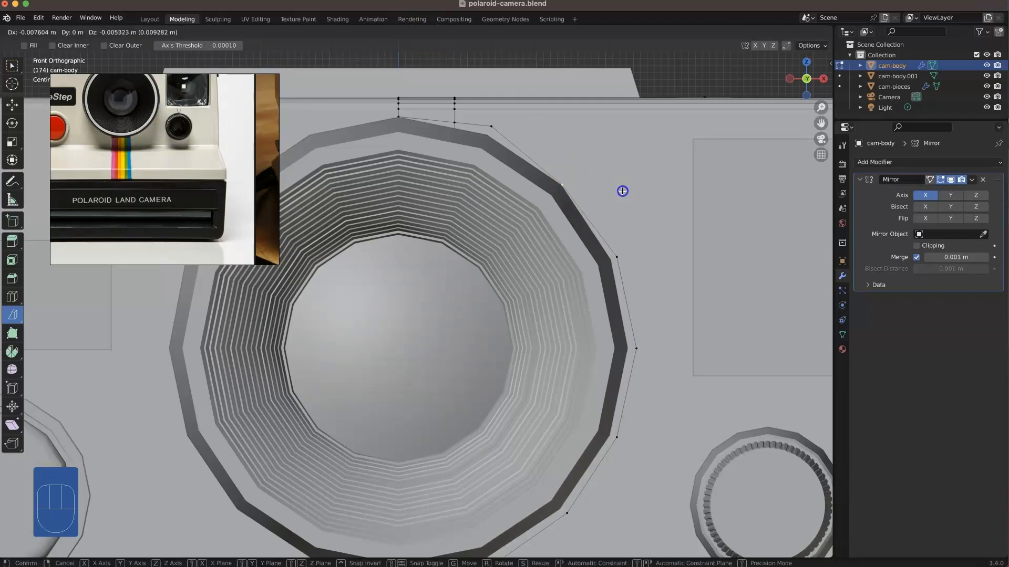
{"action": "left_click", "coordinate": [502, 125]}
{"action": "key", "text": "g"}
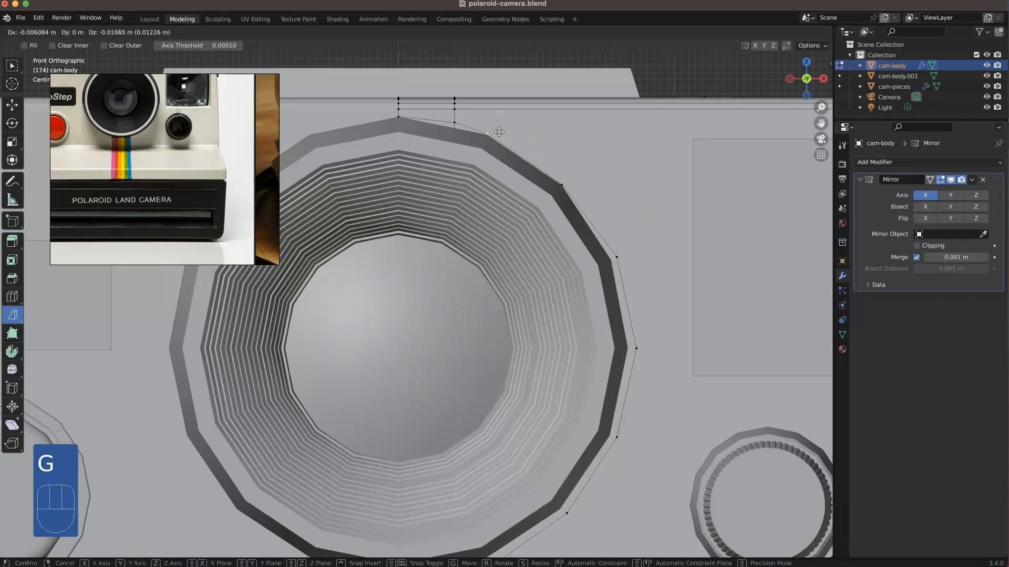
{"action": "left_click", "coordinate": [499, 133]}
{"action": "left_click", "coordinate": [410, 121]}
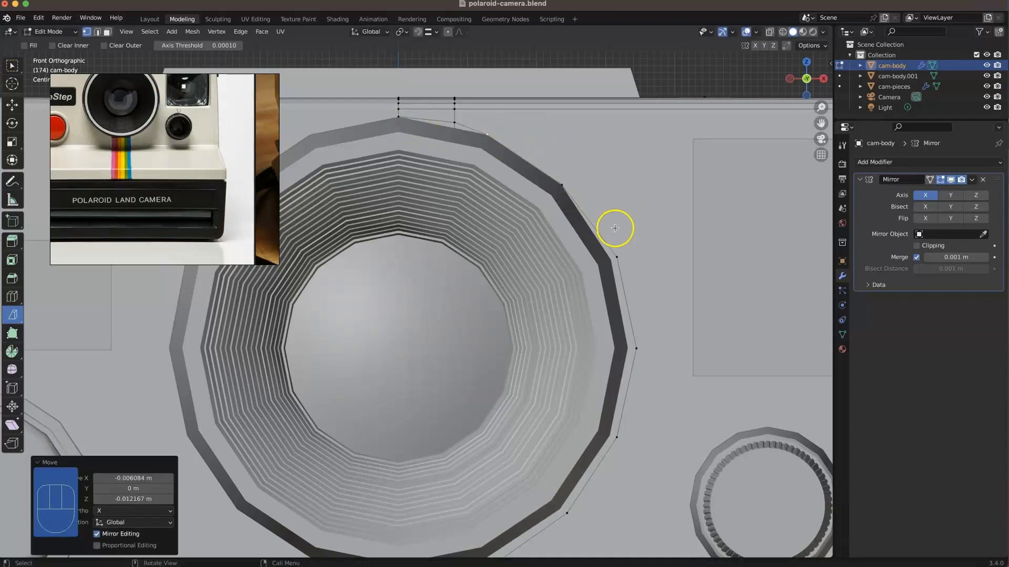
{"action": "left_click", "coordinate": [621, 260]}
{"action": "key", "text": "g"}
{"action": "left_click", "coordinate": [644, 266]}
{"action": "left_click", "coordinate": [648, 360]}
{"action": "key", "text": "g"}
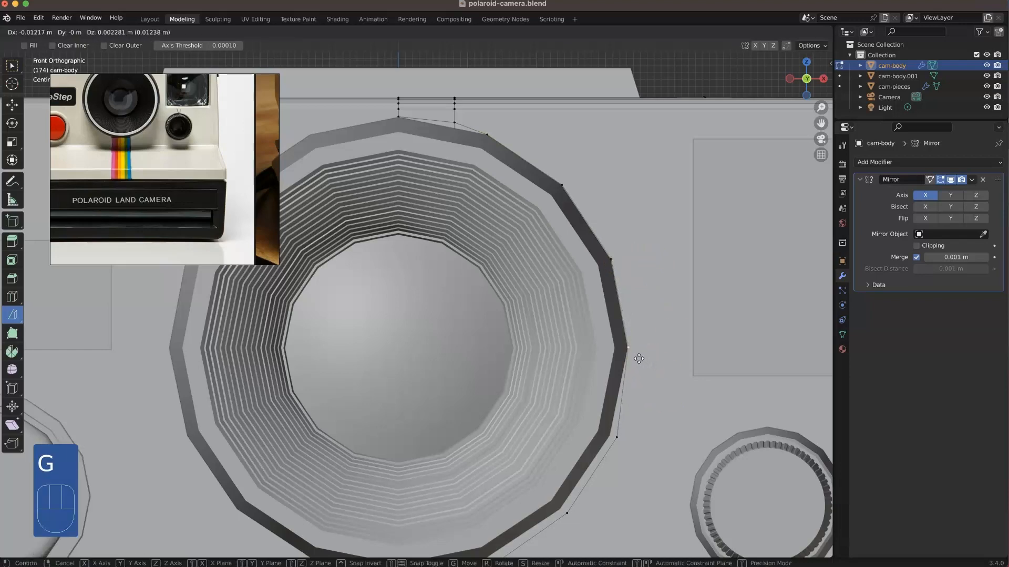
Step: Isolate the camera body and delete the faces inside the lens outline to open a round hole
{"action": "key", "text": "KP_Divide"}
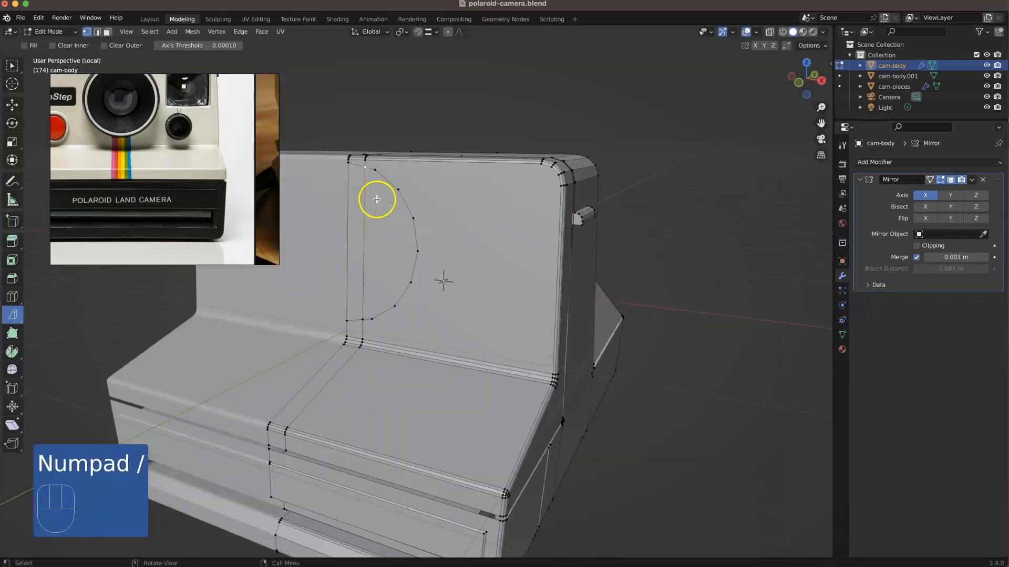
{"action": "middle_click_drag", "start_coordinate": [392, 211], "coordinate": [494, 286], "text": "shift"}
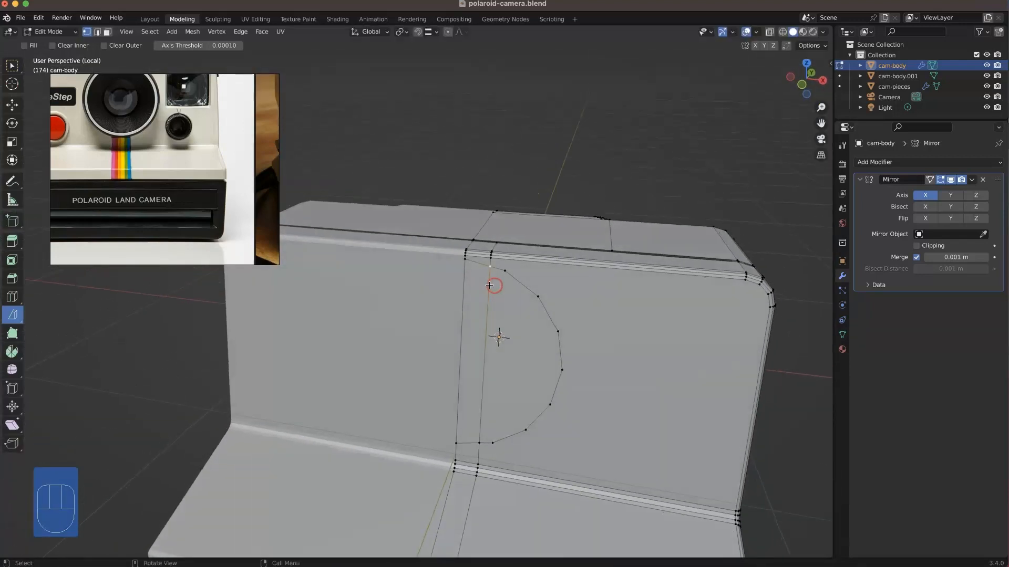
{"action": "left_click", "coordinate": [489, 285]}
{"action": "left_click", "coordinate": [515, 299], "text": "shift"}
{"action": "key", "text": "Delete"}
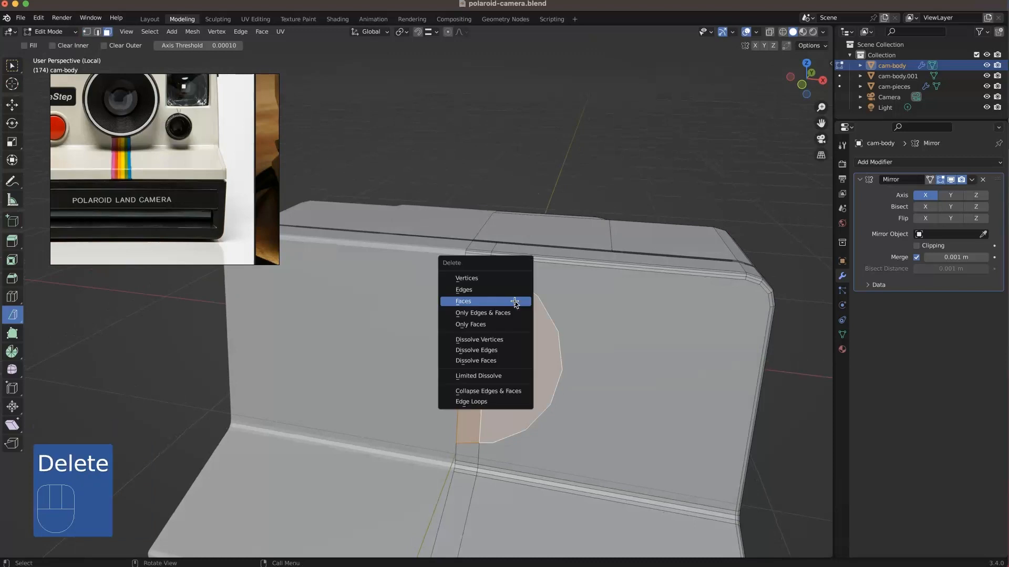
{"action": "left_click", "coordinate": [515, 301]}
Step: Dissolve the short vertical edge between the top of the lens hole and the body's upper rim
{"action": "scroll", "coordinate": [499, 247], "scroll_direction": "up", "scroll_amount": 2}
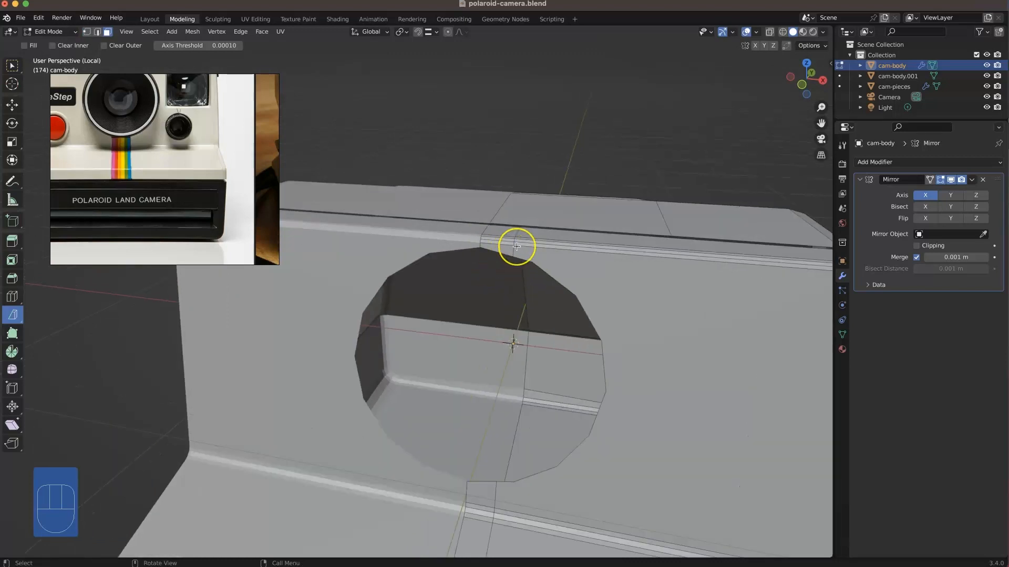
{"action": "key", "text": "2"}
{"action": "left_click", "coordinate": [514, 248], "text": "alt"}
{"action": "right_click", "coordinate": [514, 249]}
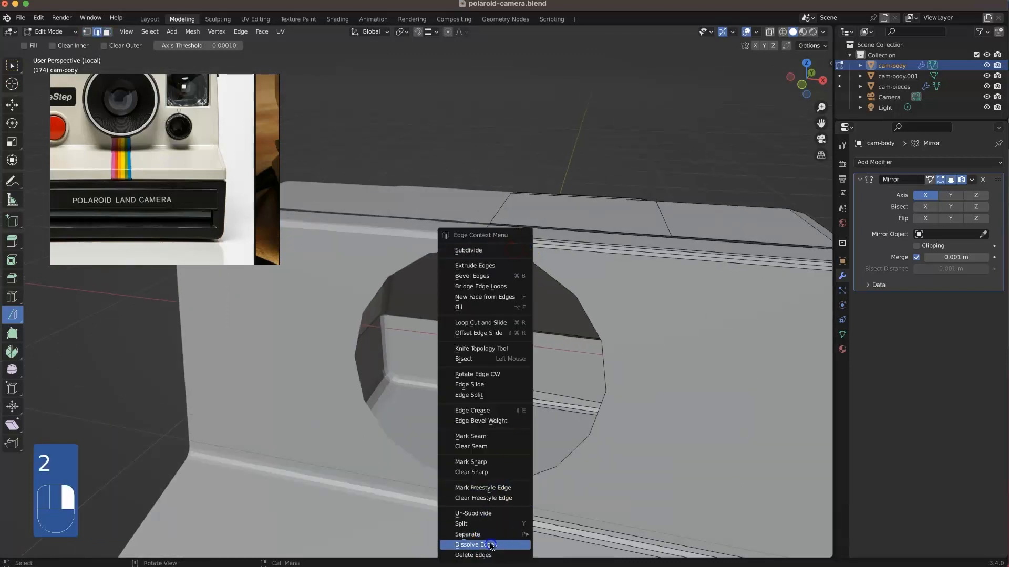
{"action": "left_click", "coordinate": [491, 544]}
{"action": "key", "text": "1"}
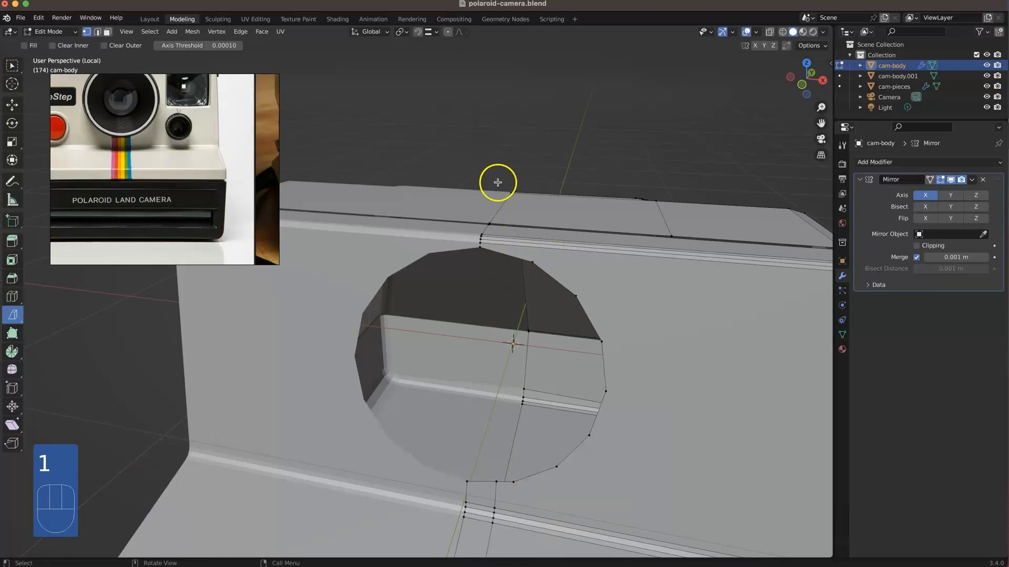
{"action": "key", "text": "2"}
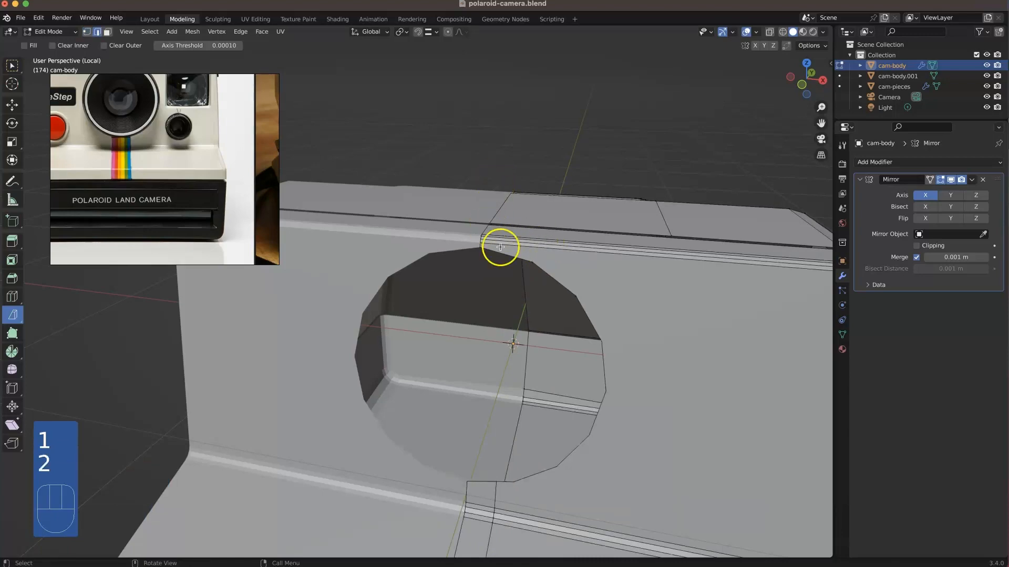
Step: Apply Edge Split to the centre stripe's outer edge below the lens hole
{"action": "scroll", "coordinate": [488, 226], "scroll_direction": "down", "scroll_amount": 3}
{"action": "middle_click_drag", "start_coordinate": [466, 363], "coordinate": [486, 333]}
{"action": "middle_click_drag", "start_coordinate": [478, 449], "coordinate": [463, 368], "text": "shift"}
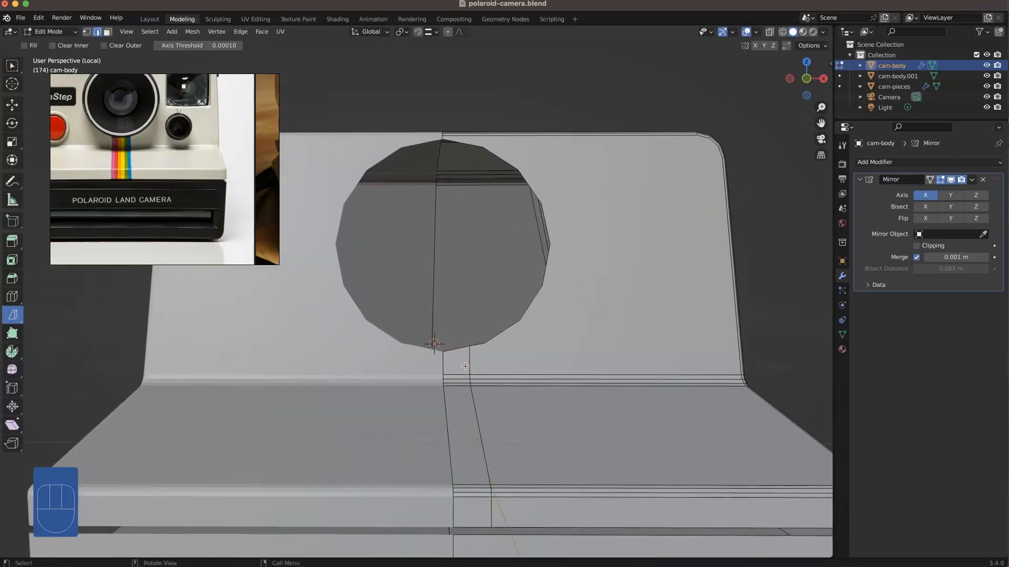
{"action": "left_click", "coordinate": [468, 361], "text": "alt"}
{"action": "right_click", "coordinate": [468, 360]}
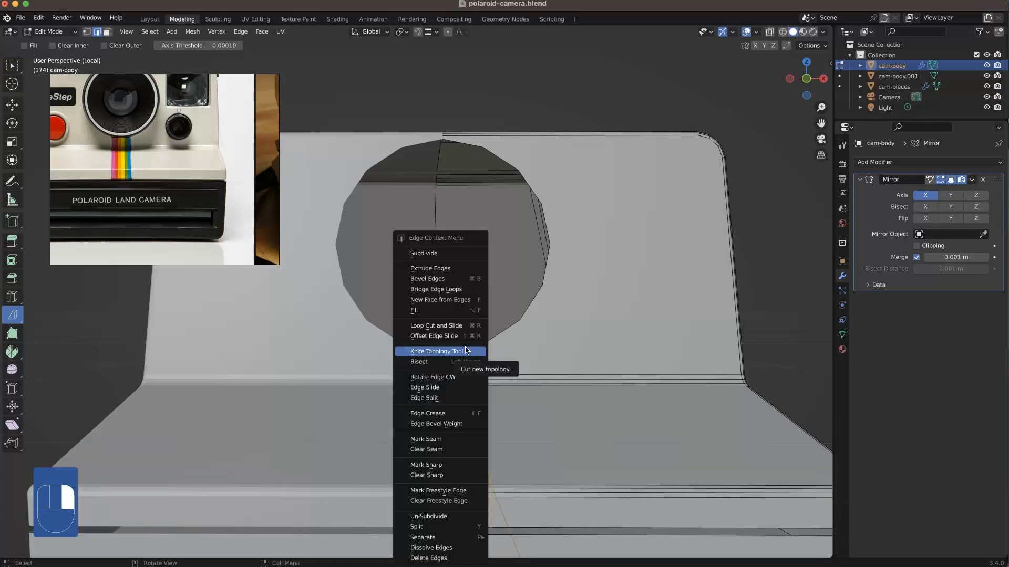
{"action": "left_click", "coordinate": [445, 398]}
Step: Try to extrude the centre stripe's face loop inward along its normals by about 0.0134 m
{"action": "middle_click_drag", "start_coordinate": [475, 408], "coordinate": [508, 414]}
{"action": "key", "text": "3"}
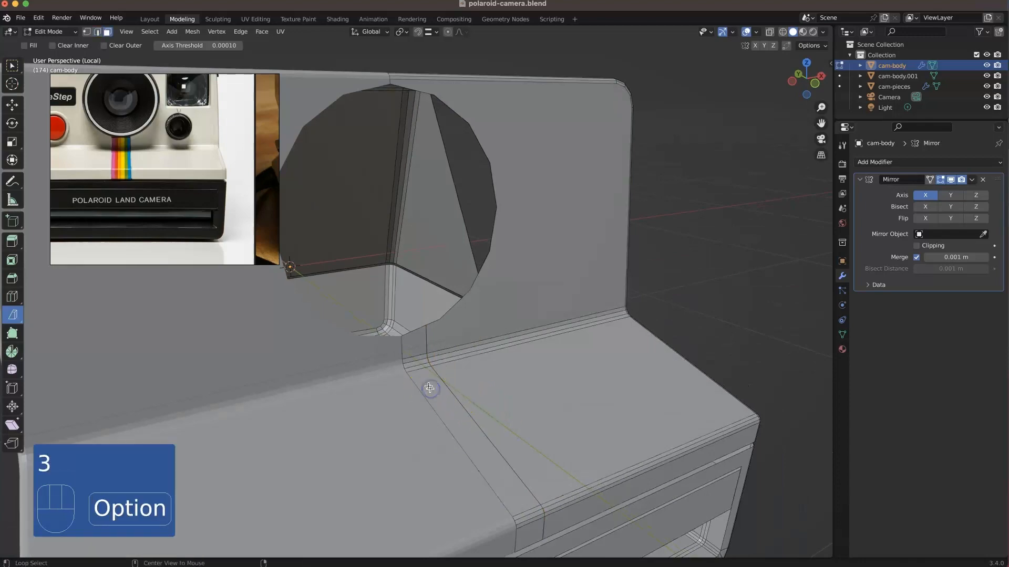
{"action": "left_click", "coordinate": [429, 388], "text": "alt"}
{"action": "middle_click_drag", "start_coordinate": [417, 368], "coordinate": [469, 346]}
{"action": "left_click_drag", "start_coordinate": [13, 247], "coordinate": [44, 292]}
{"action": "left_click_drag", "start_coordinate": [490, 417], "coordinate": [496, 416]}
{"action": "scroll", "coordinate": [428, 361], "scroll_direction": "up", "scroll_amount": 1}
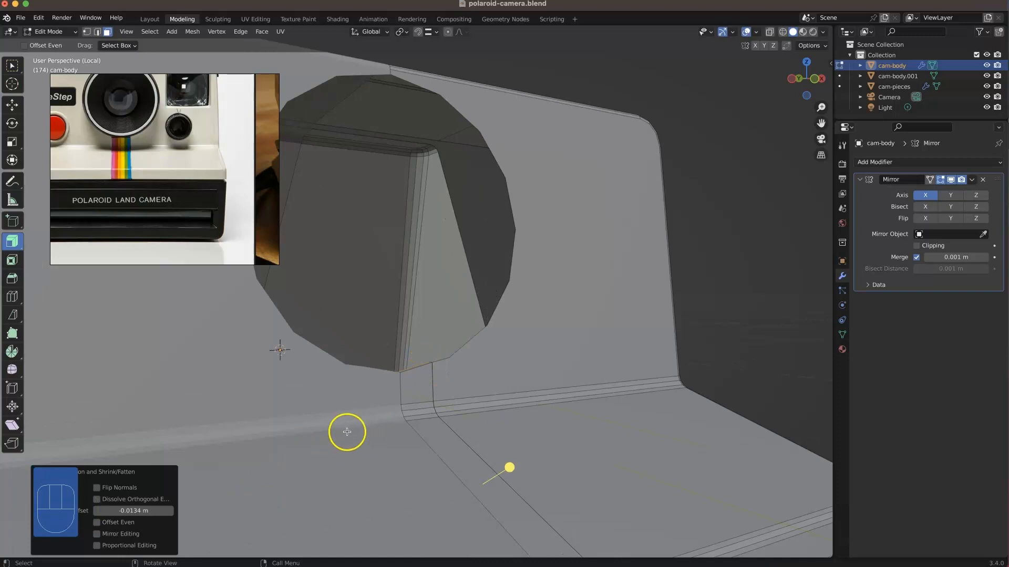
{"action": "middle_click_drag", "start_coordinate": [419, 372], "coordinate": [467, 421]}
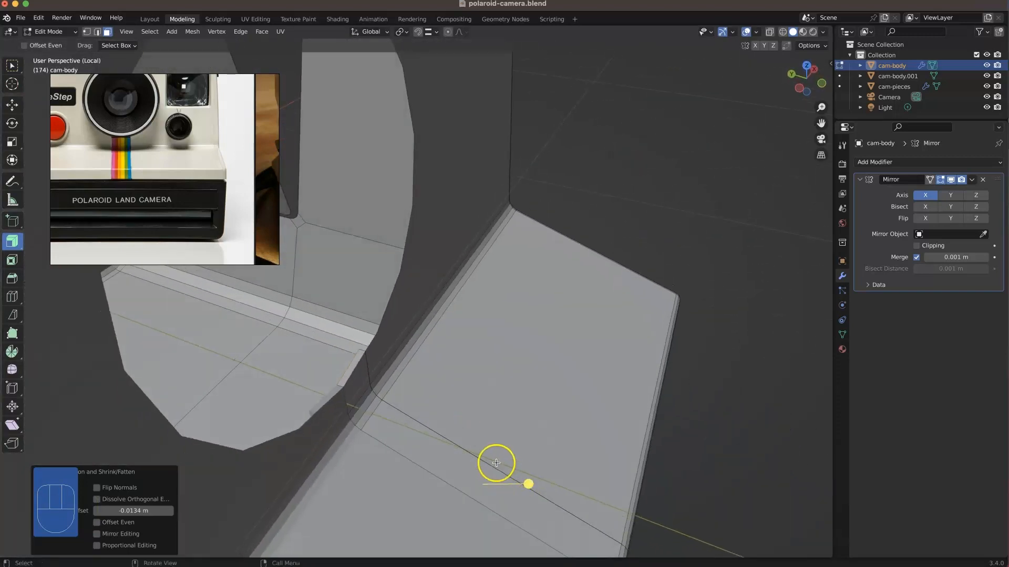
{"action": "key", "text": "super+z"}
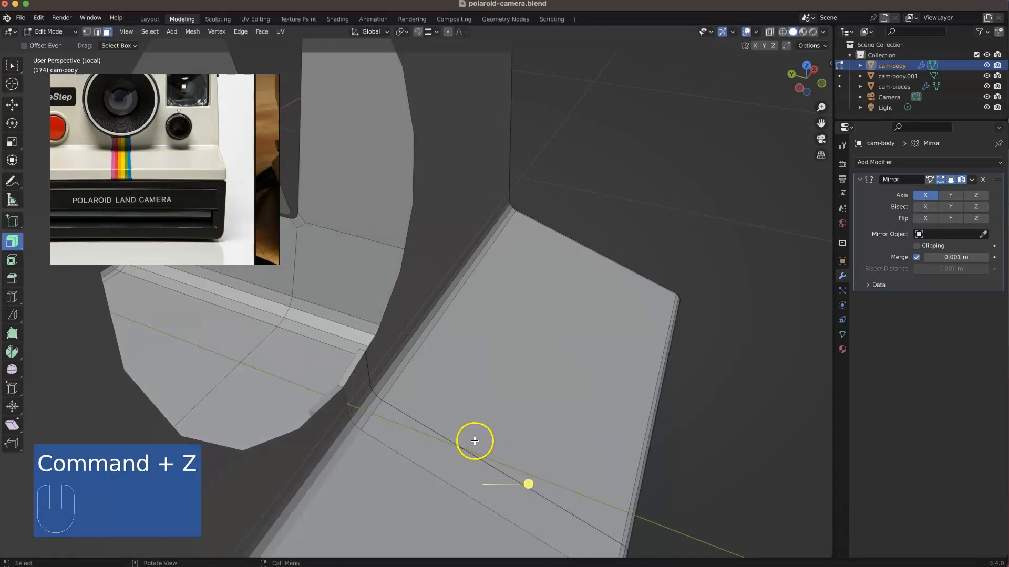
Step: Select only the centre stripe's faces from the lens hole to the front lip and extrude them inward along their normals
{"action": "key", "text": "space"}
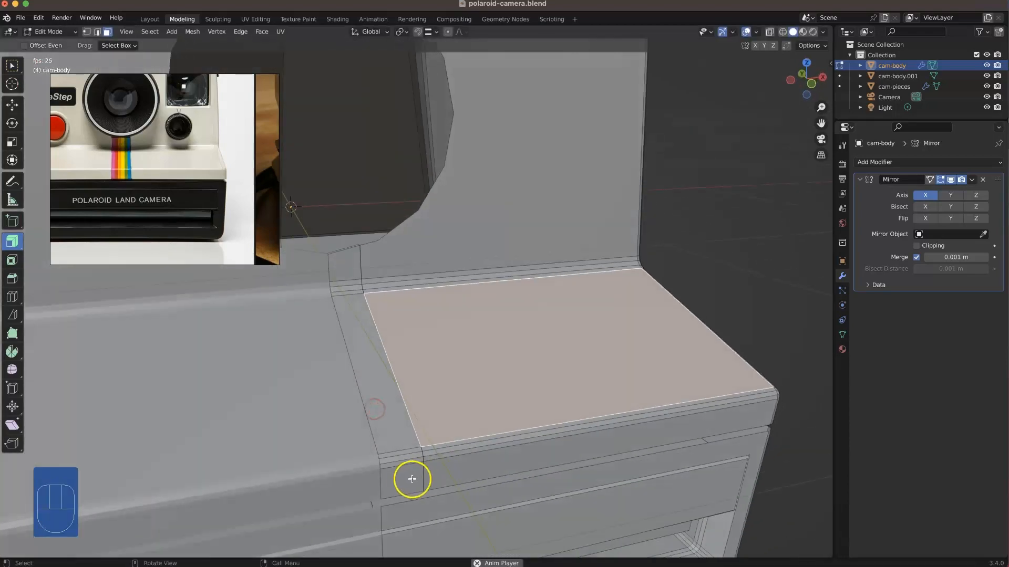
{"action": "left_click", "coordinate": [410, 476], "text": "alt"}
{"action": "left_click", "coordinate": [404, 457], "text": "shift"}
{"action": "left_click", "coordinate": [397, 431], "text": "shift"}
{"action": "left_click", "coordinate": [350, 289], "text": "shift"}
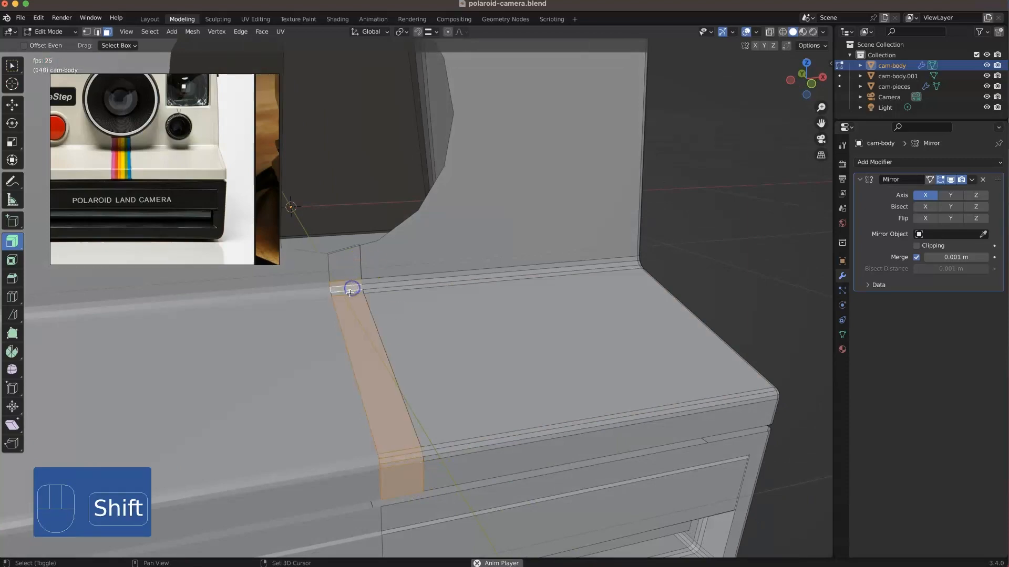
{"action": "scroll", "coordinate": [345, 254], "scroll_direction": "up", "scroll_amount": 3}
{"action": "middle_click_drag", "start_coordinate": [307, 209], "coordinate": [336, 241]}
{"action": "middle_click_drag", "start_coordinate": [483, 305], "coordinate": [544, 334], "text": "shift"}
Step: Delete the wall face closing the lower front end of the stripe recess
{"action": "left_click", "coordinate": [536, 322], "text": "shift"}
{"action": "scroll", "coordinate": [536, 358], "scroll_direction": "down", "scroll_amount": 5}
{"action": "middle_click_drag", "start_coordinate": [541, 441], "coordinate": [505, 339]}
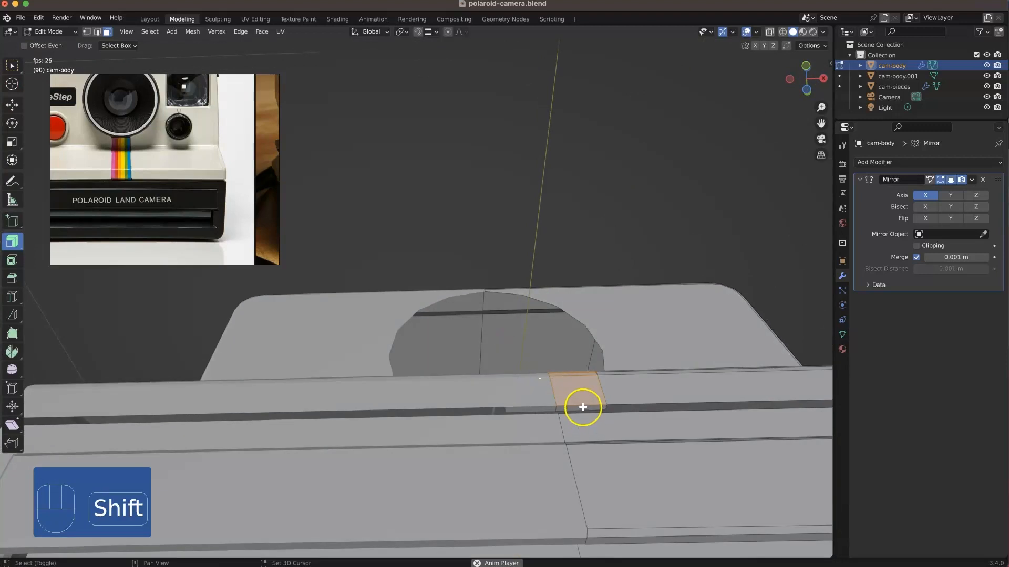
{"action": "key", "text": "Delete"}
{"action": "left_click", "coordinate": [581, 406]}
{"action": "middle_click_drag", "start_coordinate": [581, 408], "coordinate": [493, 463]}
Step: Delete the loop of wall faces running along the centre line inside the stripe recess
{"action": "left_click", "coordinate": [450, 500], "text": "alt"}
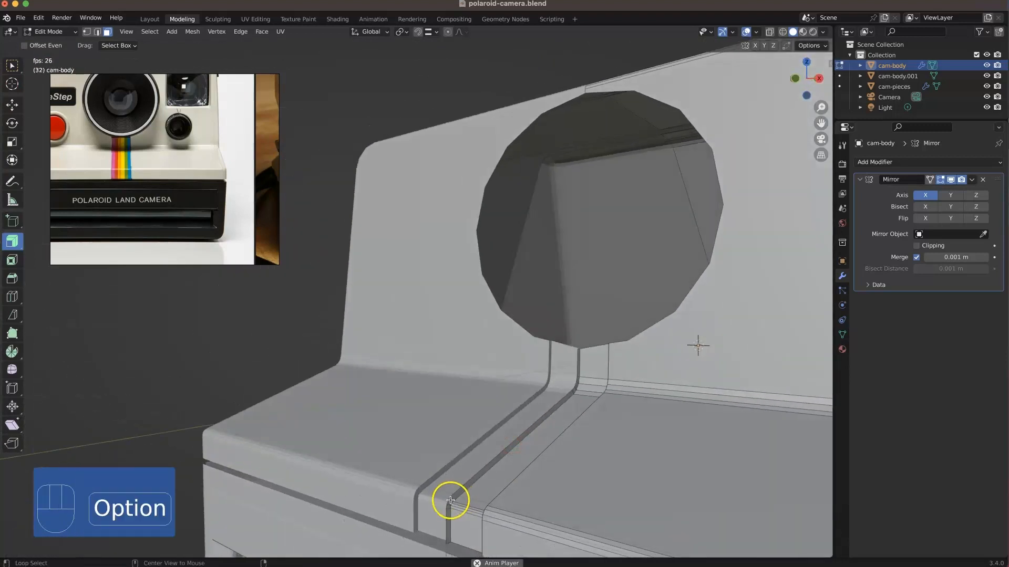
{"action": "key", "text": "Delete"}
{"action": "left_click", "coordinate": [459, 478]}
{"action": "key", "text": "super+z"}
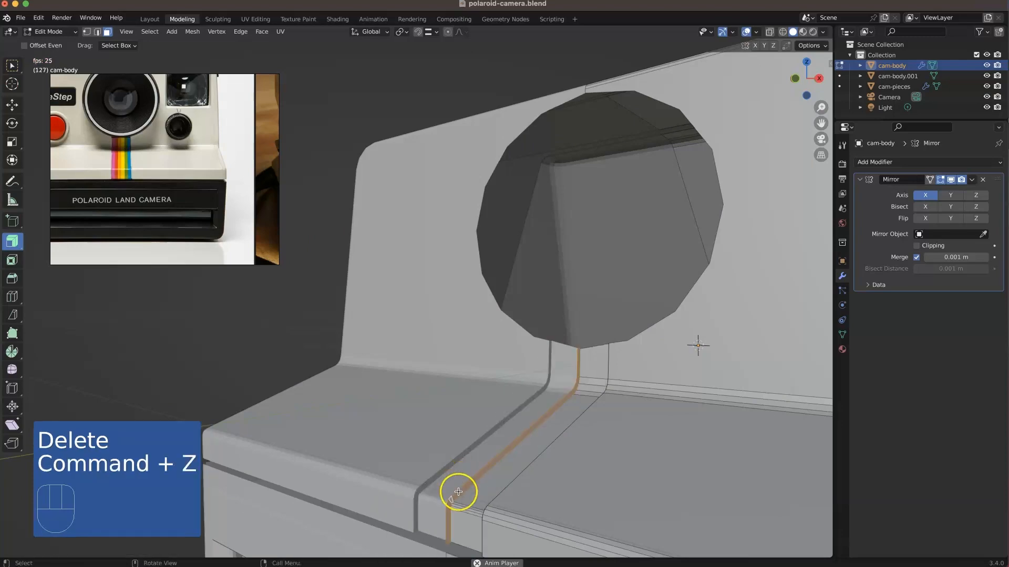
{"action": "key", "text": "Delete"}
{"action": "left_click", "coordinate": [450, 488]}
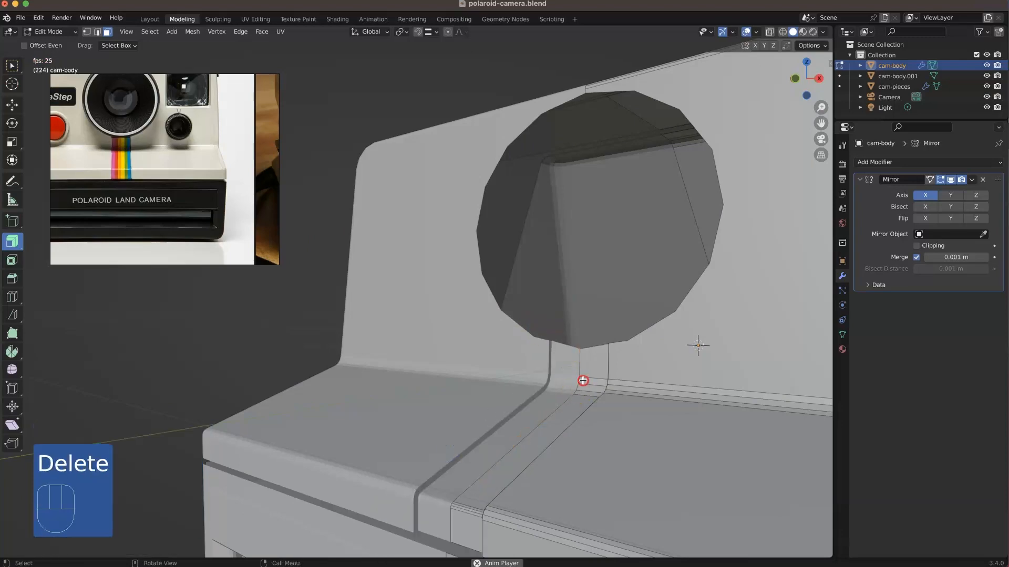
{"action": "middle_click_drag", "start_coordinate": [583, 380], "coordinate": [637, 394]}
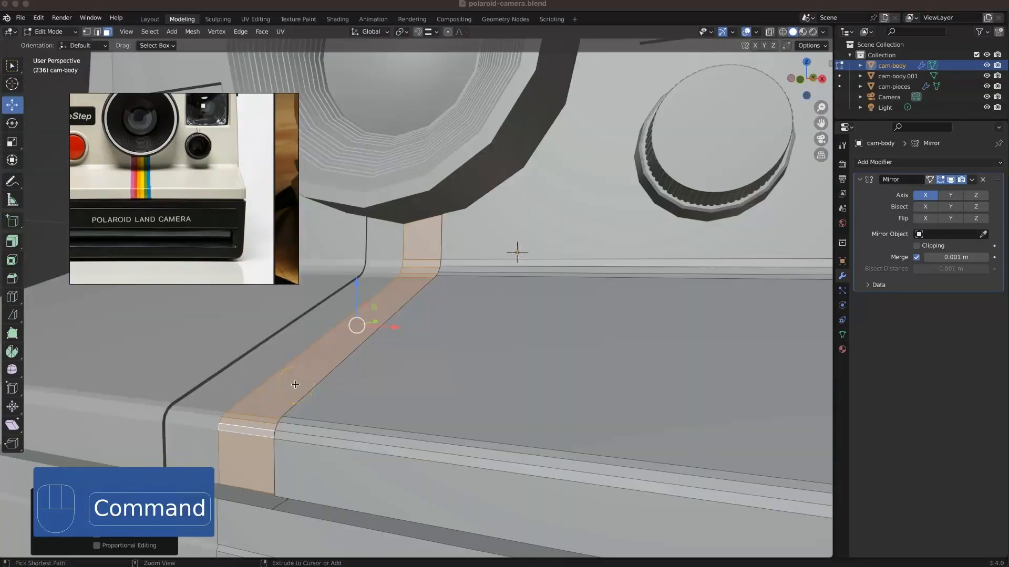
Step: Offset the centre stripe's faces along their normals and split the edge loop along the stripe's side
{"action": "key", "text": "alt+s"}
{"action": "left_click", "coordinate": [295, 388]}
{"action": "middle_click_drag", "start_coordinate": [297, 394], "coordinate": [472, 457]}
{"action": "key", "text": "2"}
{"action": "left_click", "coordinate": [492, 424], "text": "alt"}
{"action": "right_click", "coordinate": [497, 395]}
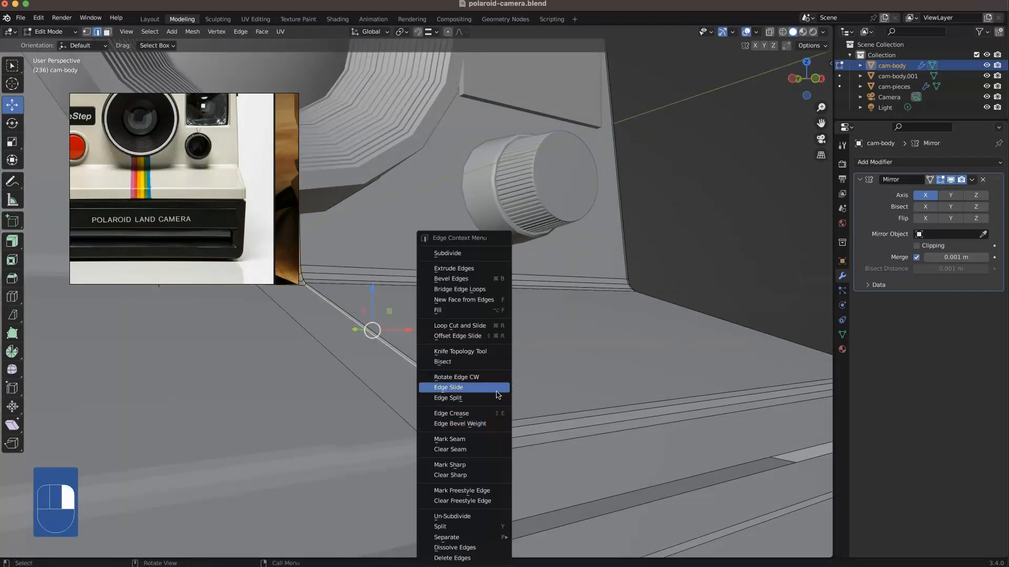
{"action": "left_click", "coordinate": [488, 401]}
Step: Select the centre stripe's face loop from the lens hole to the front lip and hide it
{"action": "middle_click_drag", "start_coordinate": [455, 394], "coordinate": [578, 409], "text": "shift"}
{"action": "key", "text": "3"}
{"action": "left_click", "coordinate": [608, 423], "text": "alt"}
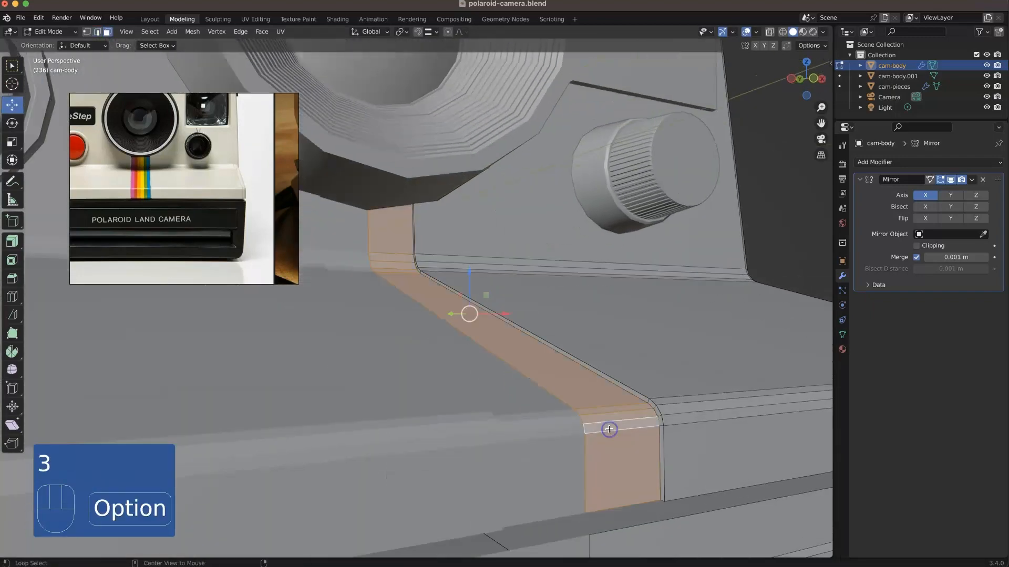
{"action": "key", "text": "h"}
Step: Merge the overlapping vertices along the stripe recess's side wall in a see-through front view, and reveal the hidden stripe
{"action": "key", "text": "KP_1"}
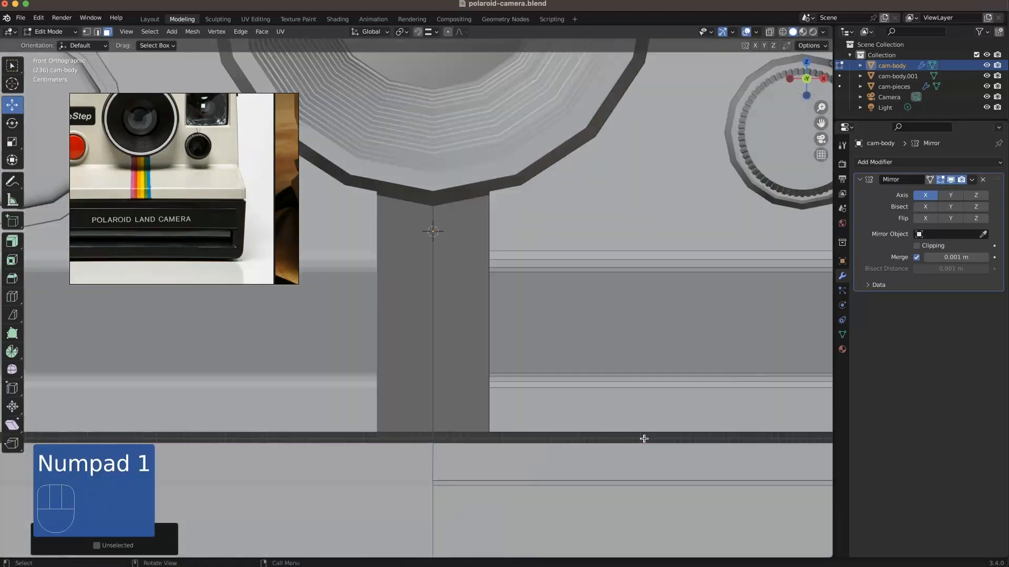
{"action": "key", "text": "alt+z"}
{"action": "left_click_drag", "start_coordinate": [478, 378], "coordinate": [442, 224]}
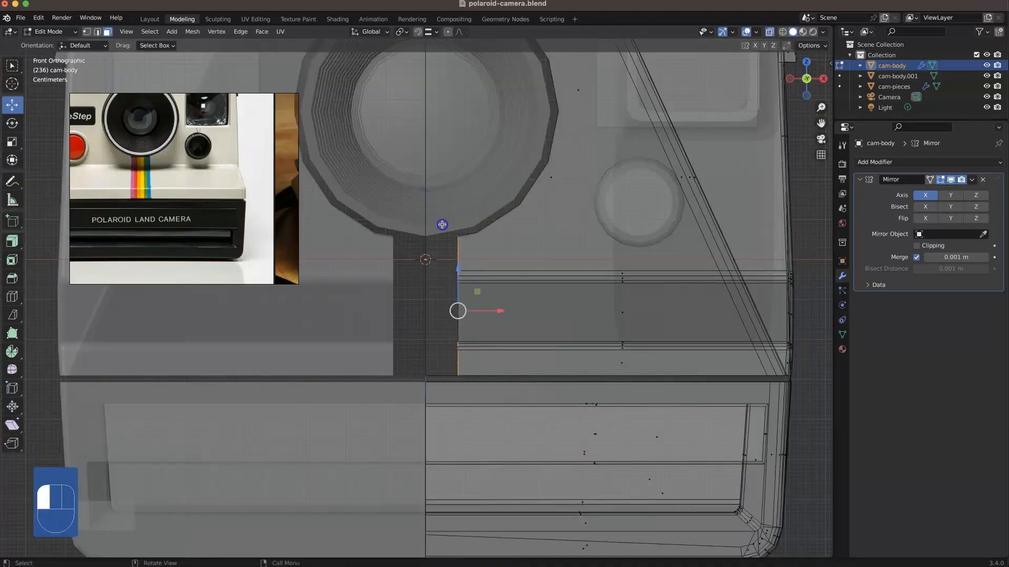
{"action": "left_click_drag", "start_coordinate": [474, 378], "coordinate": [474, 379]}
{"action": "right_click", "coordinate": [460, 382]}
{"action": "left_click", "coordinate": [505, 517]}
{"action": "middle_click_drag", "start_coordinate": [473, 408], "coordinate": [509, 327]}
{"action": "key", "text": "alt+z"}
{"action": "key", "text": "alt+h"}
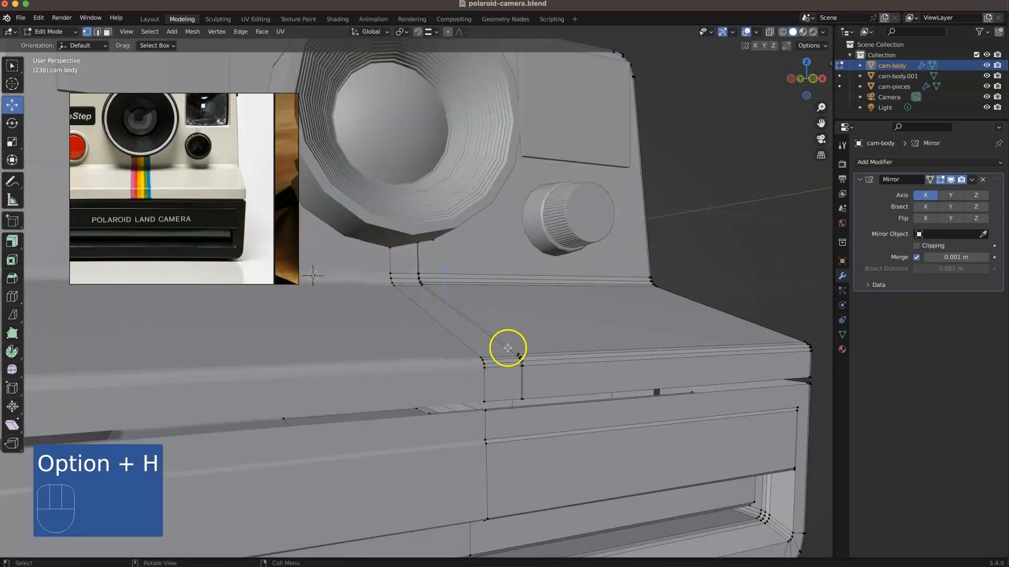
Step: Start a knife cut in front view tracing the outer outline of the round knob below the square window
{"action": "left_click", "coordinate": [592, 334]}
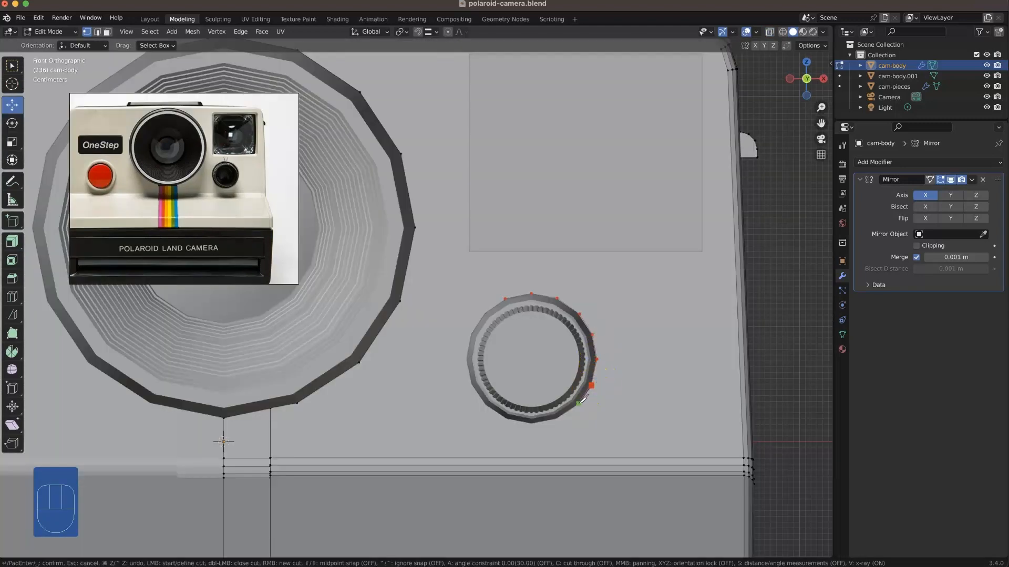
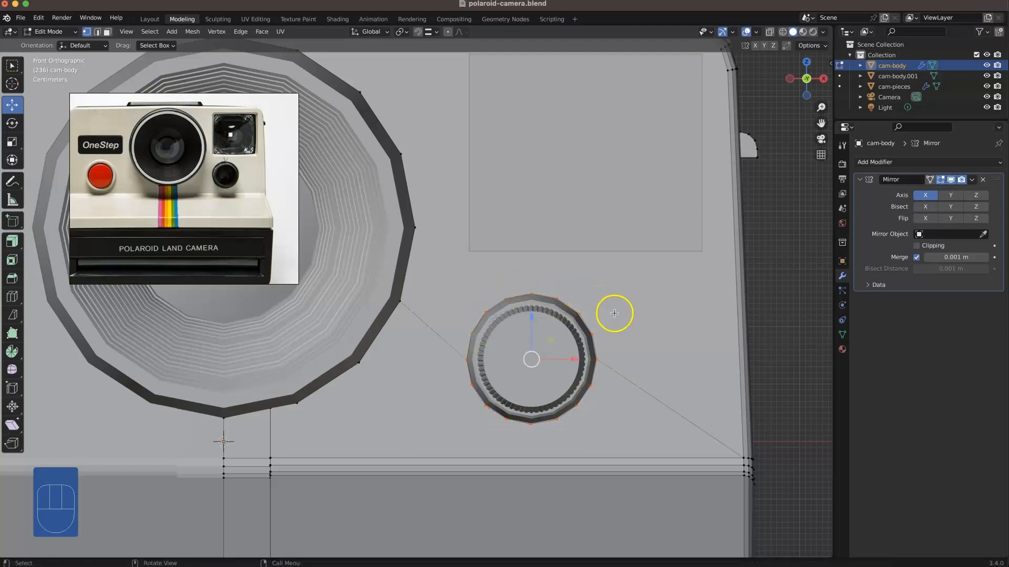
Step: Nudge the lower vertices of the cut ring onto the round knob's outer outline with the box select tool active
{"action": "scroll", "coordinate": [610, 416], "scroll_direction": "up", "scroll_amount": 4}
{"action": "middle_click_drag", "start_coordinate": [659, 476], "coordinate": [501, 348], "text": "shift"}
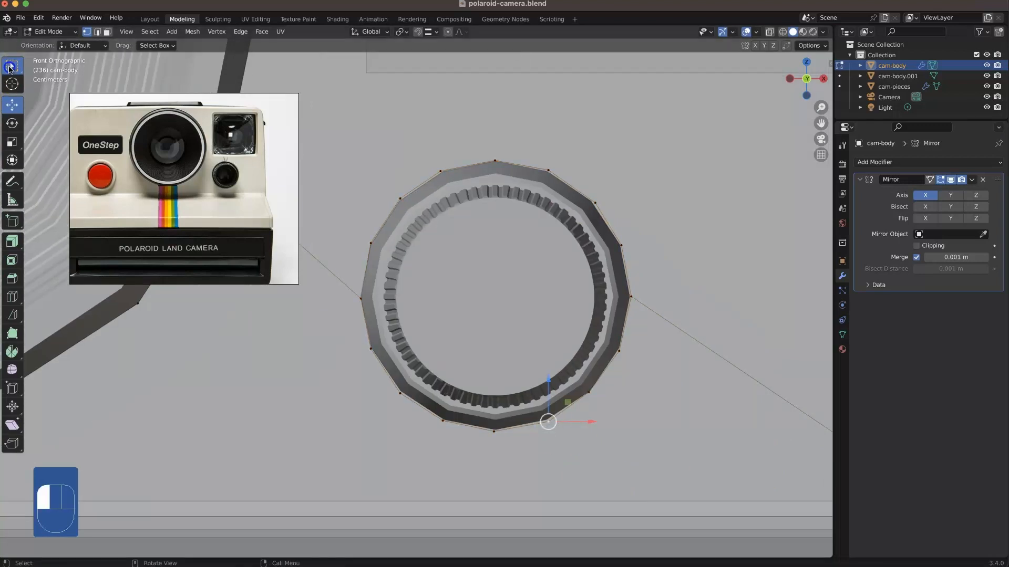
{"action": "left_click", "coordinate": [638, 464]}
{"action": "left_click", "coordinate": [508, 451]}
{"action": "key", "text": "g"}
{"action": "left_click", "coordinate": [509, 451]}
{"action": "left_click", "coordinate": [443, 435]}
{"action": "key", "text": "g"}
{"action": "left_click", "coordinate": [444, 434]}
{"action": "left_click", "coordinate": [399, 407]}
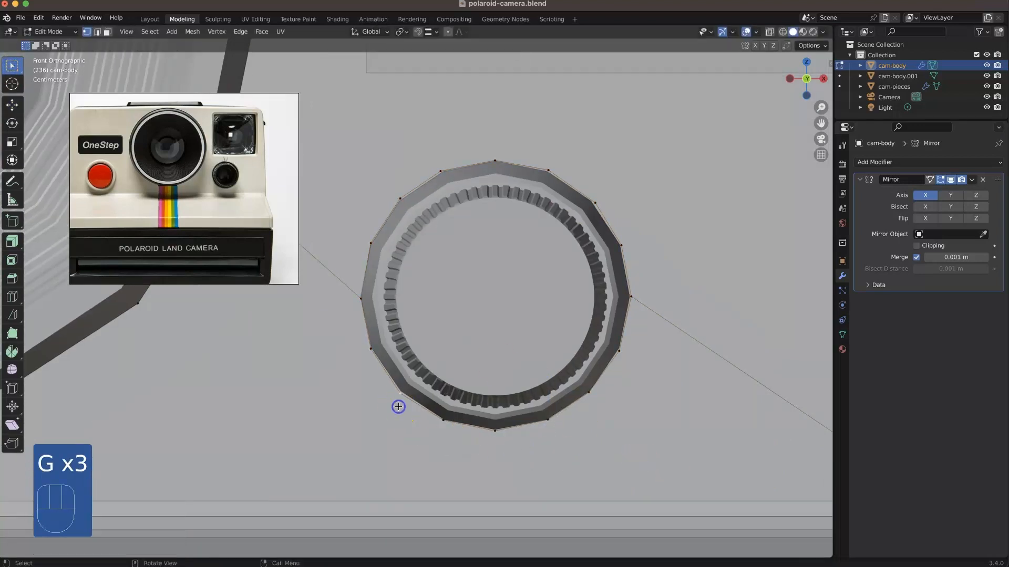
Step: Align the upper and right-hand vertices of the cut ring with the round knob's outer outline
{"action": "left_click", "coordinate": [386, 205]}
{"action": "key", "text": "g"}
{"action": "left_click", "coordinate": [385, 207]}
{"action": "left_click", "coordinate": [449, 163]}
{"action": "key", "text": "g"}
{"action": "left_click", "coordinate": [450, 163]}
{"action": "left_click", "coordinate": [601, 205]}
{"action": "key", "text": "g"}
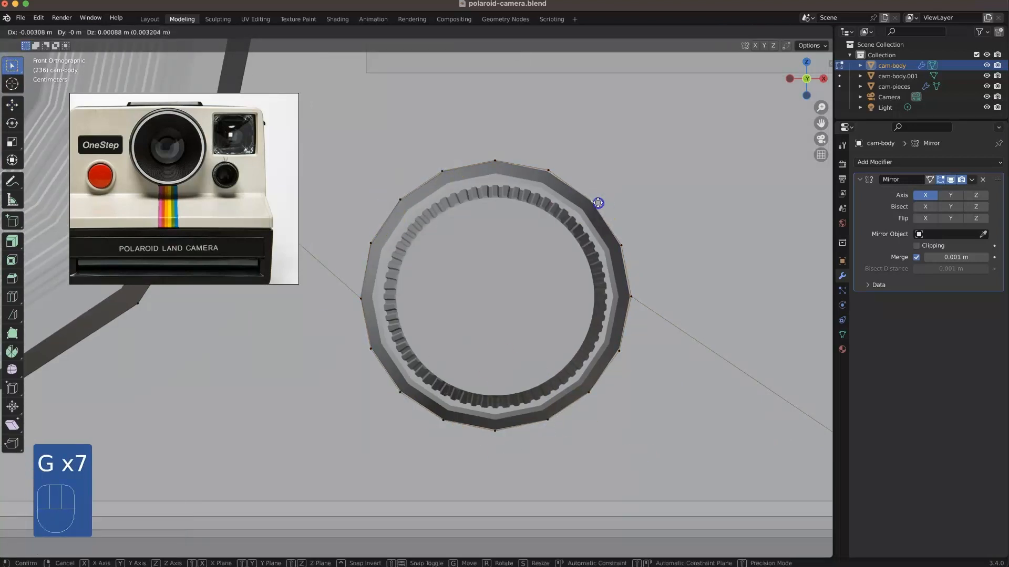
{"action": "left_click", "coordinate": [648, 299]}
{"action": "key", "text": "g"}
{"action": "left_click", "coordinate": [648, 298]}
{"action": "left_click", "coordinate": [632, 353]}
{"action": "key", "text": "g"}
{"action": "left_click", "coordinate": [632, 355]}
{"action": "left_click", "coordinate": [601, 400]}
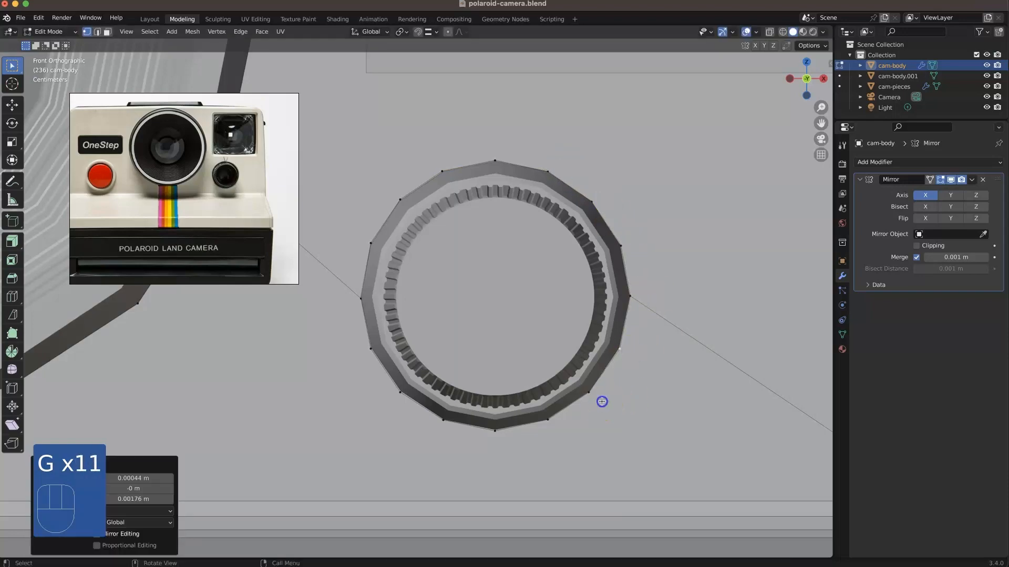
Step: Select the face inside the knob's cut outline in an isolated view and bevel its border into a ring of faces
{"action": "scroll", "coordinate": [425, 366], "scroll_direction": "down", "scroll_amount": 8}
{"action": "middle_click_drag", "start_coordinate": [425, 365], "coordinate": [367, 282]}
{"action": "key", "text": "KP_Divide"}
{"action": "middle_click_drag", "start_coordinate": [521, 296], "coordinate": [567, 276]}
{"action": "key", "text": "3"}
{"action": "left_click", "coordinate": [571, 301]}
{"action": "key", "text": "KP_Divide"}
{"action": "key", "text": "KP_3"}
{"action": "left_click", "coordinate": [536, 248]}
{"action": "key", "text": "super+z"}
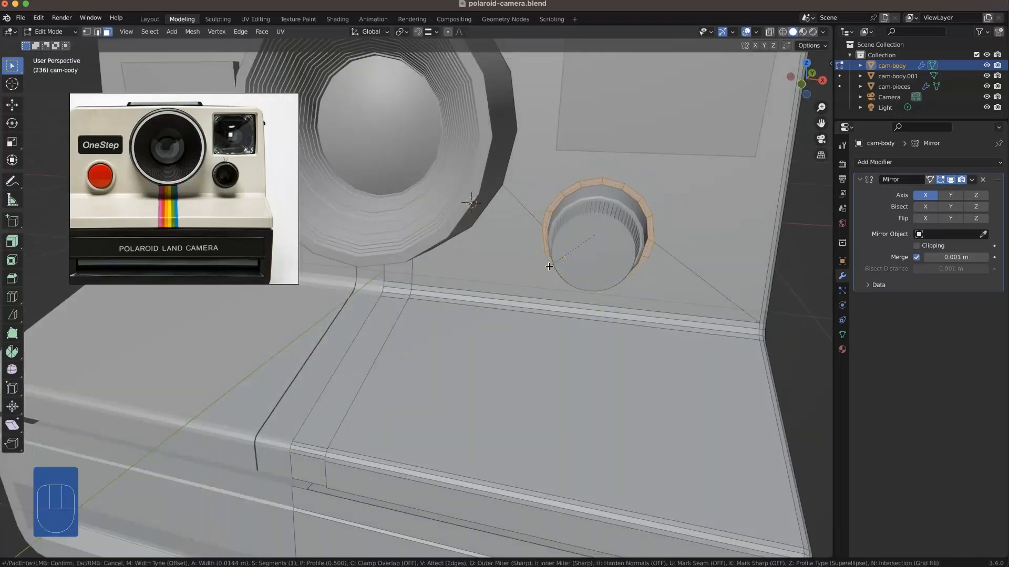
{"action": "left_click", "coordinate": [648, 235]}
{"action": "middle_click_drag", "start_coordinate": [648, 234], "coordinate": [641, 268]}
Step: Isolate the body and dissolve the innermost ring of faces behind the knob into the centre face
{"action": "key", "text": "KP_Divide"}
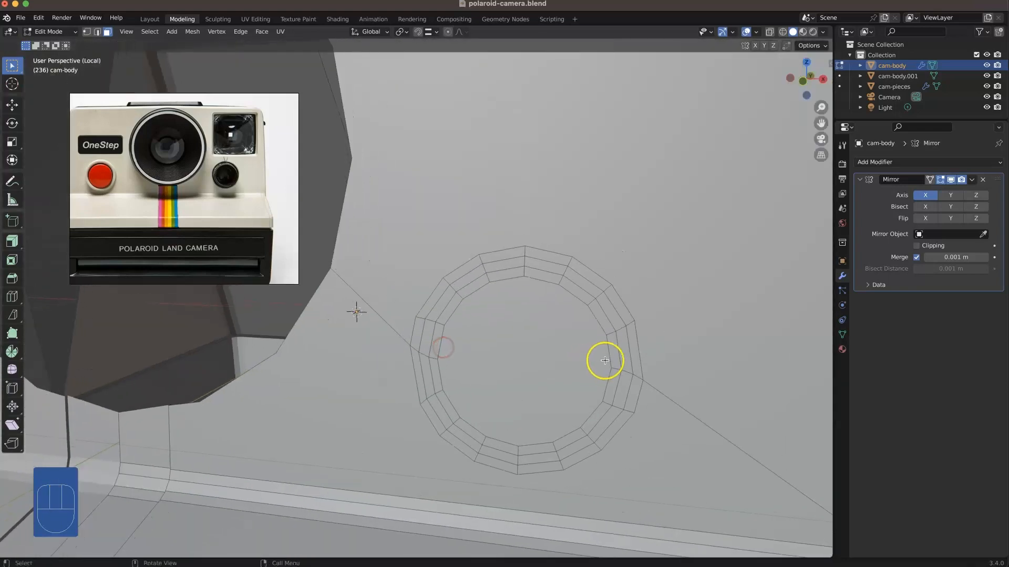
{"action": "left_click", "coordinate": [615, 367], "text": "alt"}
{"action": "left_click", "coordinate": [571, 367], "text": "shift"}
{"action": "mouse_move", "coordinate": [572, 367]}
{"action": "middle_mouse_down"}
{"action": "mouse_move", "coordinate": [522, 367]}
{"action": "mouse_move", "coordinate": [566, 362]}
{"action": "middle_mouse_up"}
{"action": "right_click", "coordinate": [529, 534]}
{"action": "left_click", "coordinate": [530, 534]}
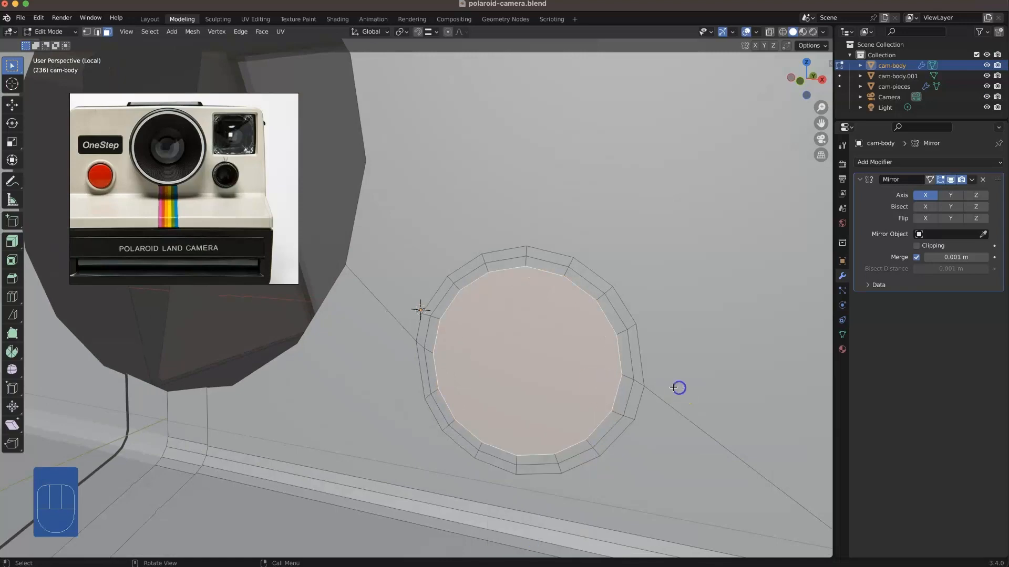
{"action": "left_click", "coordinate": [679, 388]}
Step: Show all objects again, select the front panel's faces around the knob, and snap the 3D cursor to the selection
{"action": "key", "text": "KP_Divide"}
{"action": "middle_click_drag", "start_coordinate": [613, 331], "coordinate": [604, 294]}
{"action": "scroll", "coordinate": [605, 294], "scroll_direction": "up", "scroll_amount": 2}
{"action": "middle_click_drag", "start_coordinate": [604, 294], "coordinate": [567, 288], "text": "shift"}
{"action": "mouse_move", "coordinate": [567, 288]}
{"action": "middle_mouse_down"}
{"action": "mouse_move", "coordinate": [615, 284]}
{"action": "mouse_move", "coordinate": [596, 268]}
{"action": "mouse_move", "coordinate": [581, 289]}
{"action": "middle_mouse_up"}
{"action": "left_click", "coordinate": [582, 290], "text": "shift"}
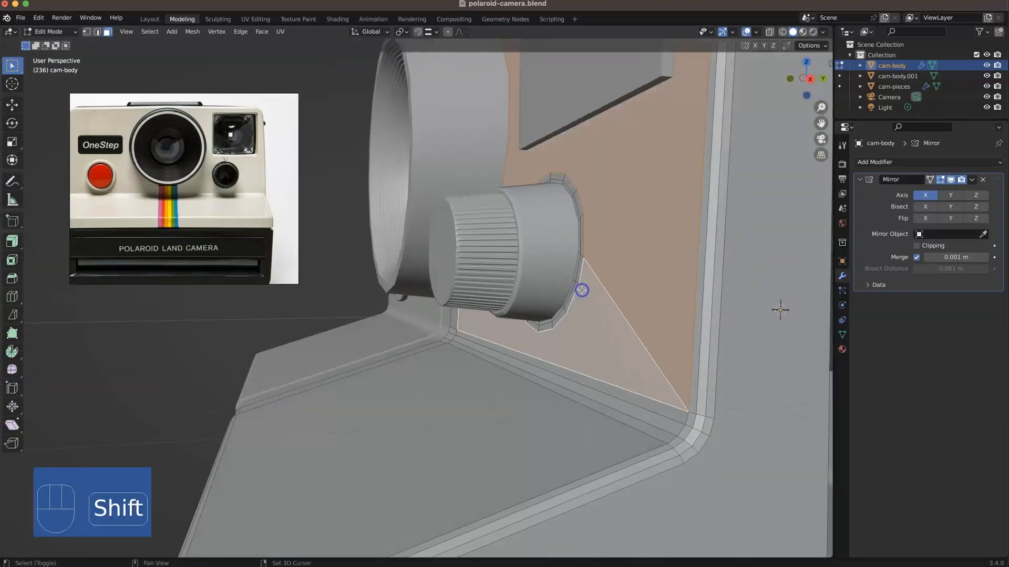
{"action": "left_click", "coordinate": [435, 34]}
{"action": "left_click", "coordinate": [435, 35]}
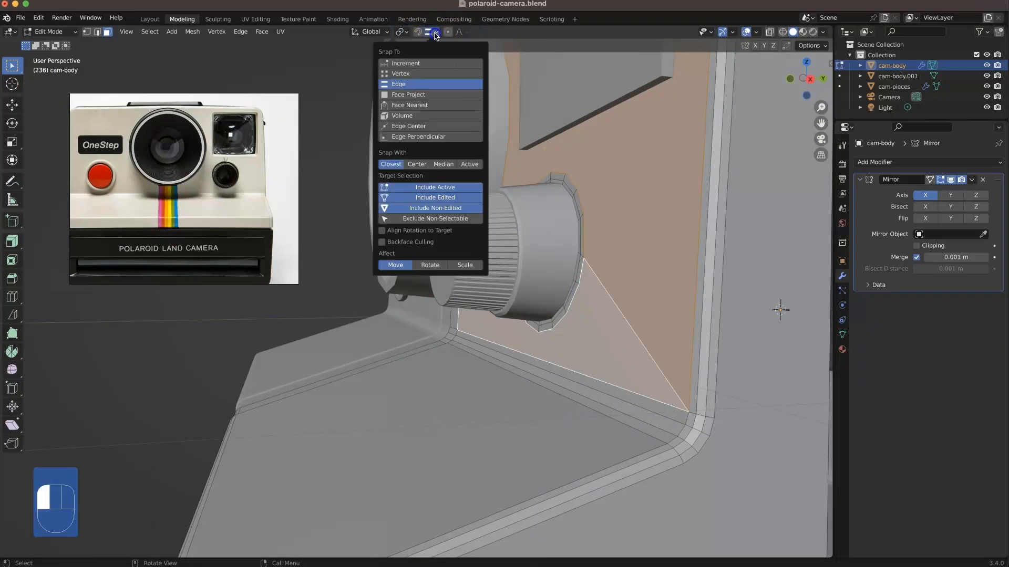
{"action": "middle_click_drag", "start_coordinate": [520, 148], "coordinate": [518, 244]}
{"action": "key", "text": "shift+s"}
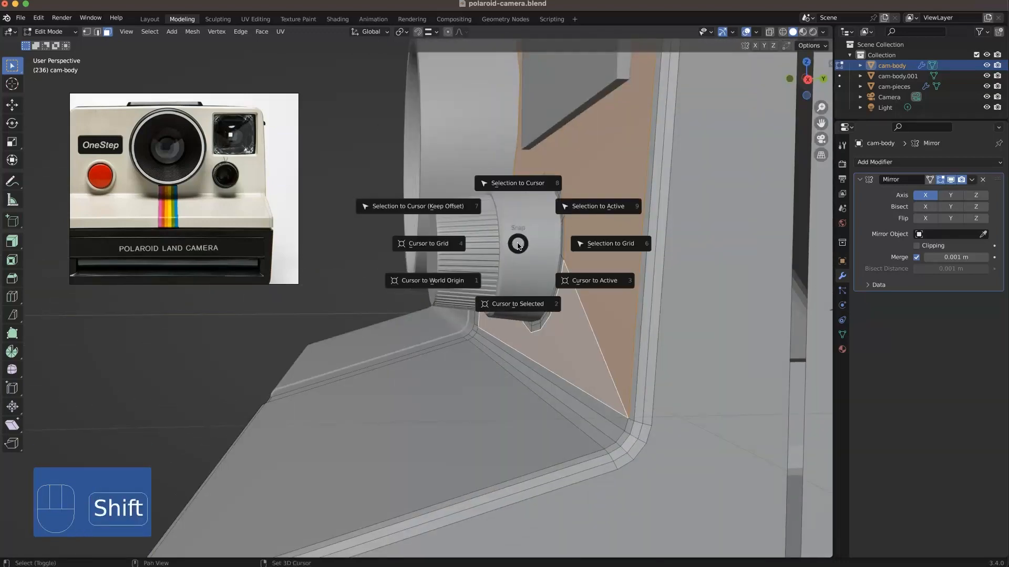
{"action": "left_click", "coordinate": [518, 305]}
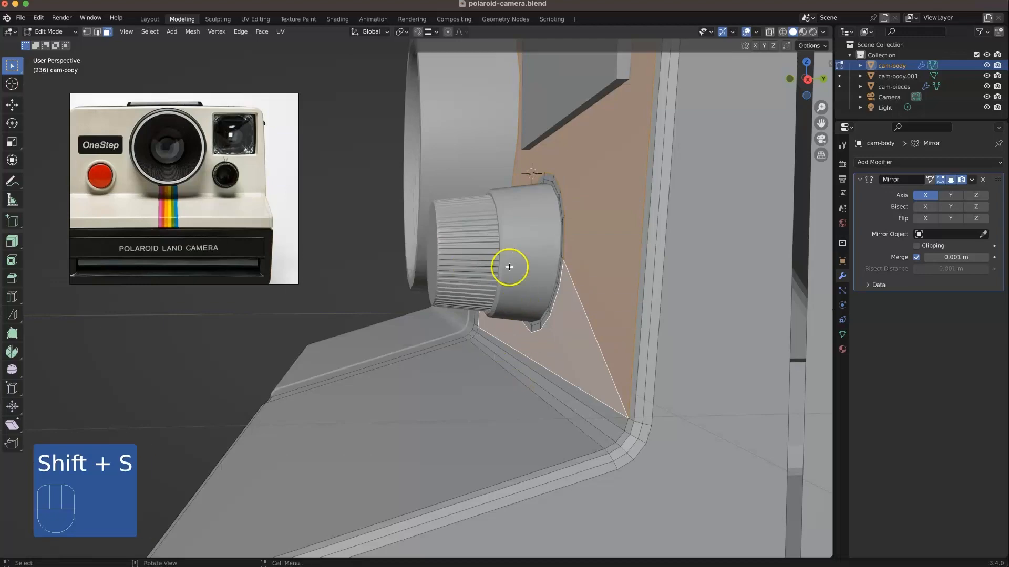
Step: Set the transform orientation to Normal, snap the 3D cursor to the selected front panel faces, and check it in side view
{"action": "key", "text": "KP_3"}
{"action": "scroll", "coordinate": [559, 175], "scroll_direction": "up", "scroll_amount": 4}
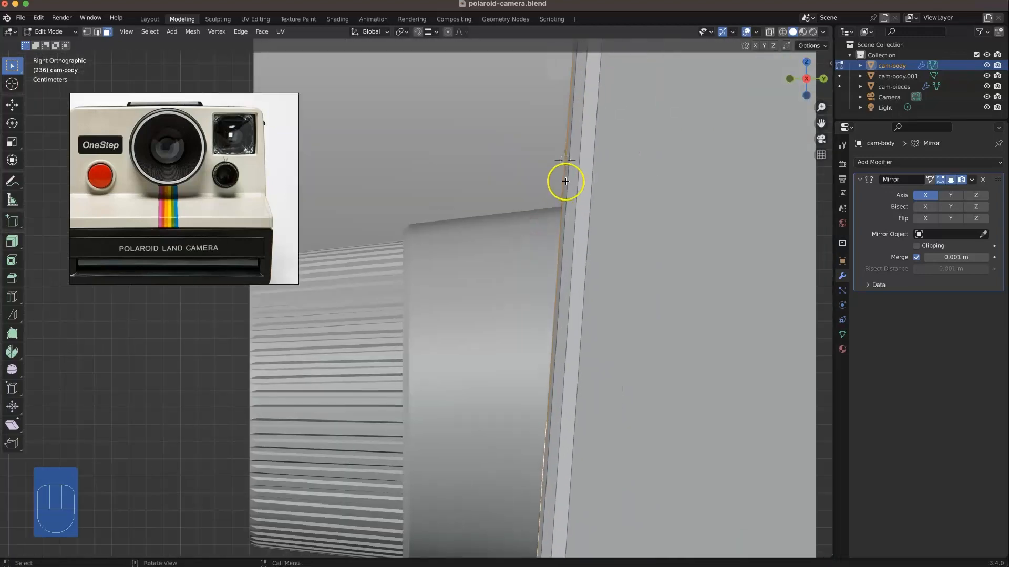
{"action": "key", "text": "shift+s"}
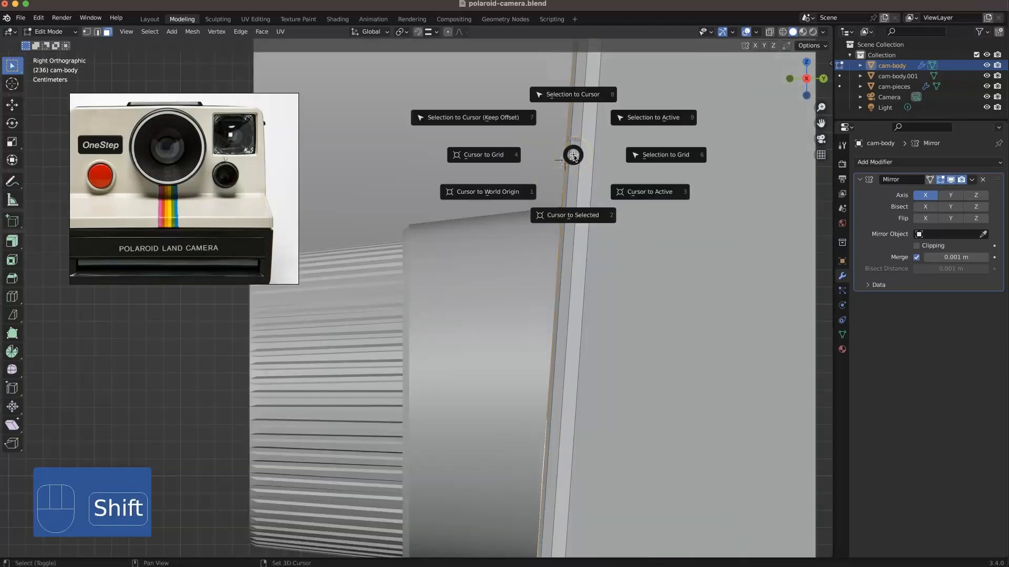
{"action": "left_click", "coordinate": [575, 156]}
{"action": "middle_click_drag", "start_coordinate": [574, 156], "coordinate": [474, 95]}
{"action": "left_click", "coordinate": [371, 31]}
{"action": "left_click", "coordinate": [376, 76]}
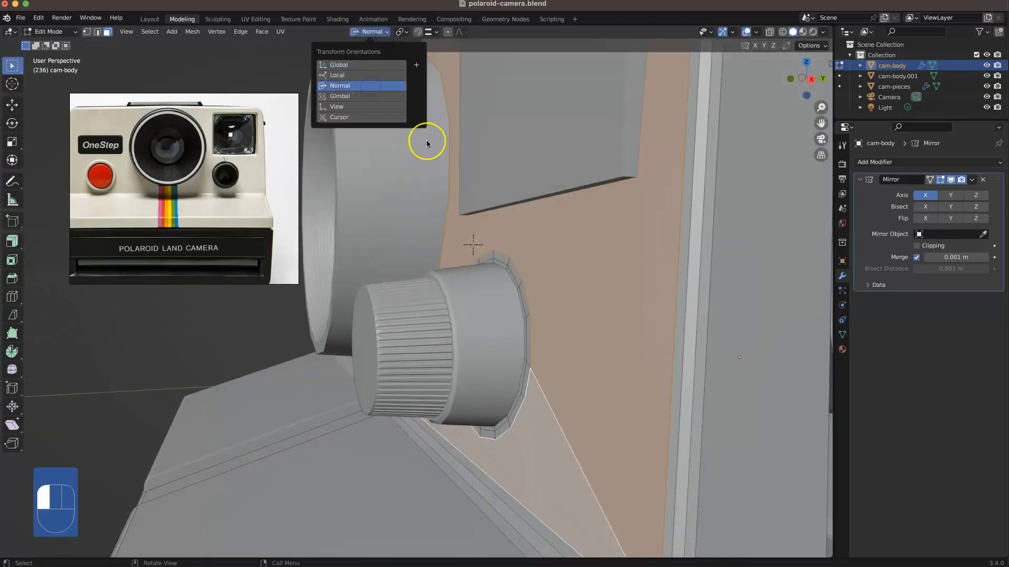
{"action": "key", "text": "shift+s"}
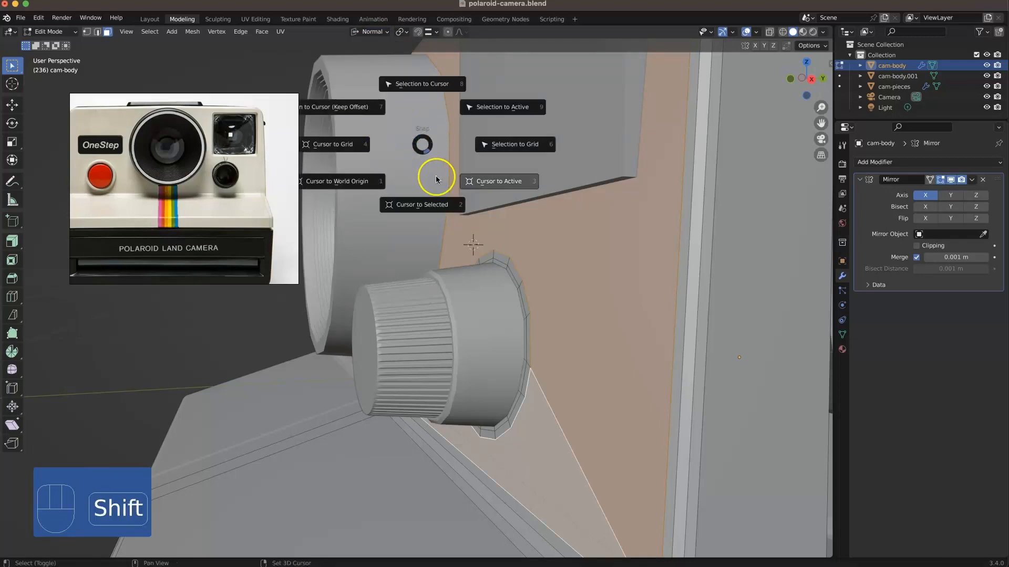
{"action": "left_click", "coordinate": [436, 205]}
{"action": "middle_click_drag", "start_coordinate": [488, 254], "coordinate": [451, 250]}
{"action": "key", "text": "KP_3"}
{"action": "scroll", "coordinate": [449, 252], "scroll_direction": "up", "scroll_amount": 2}
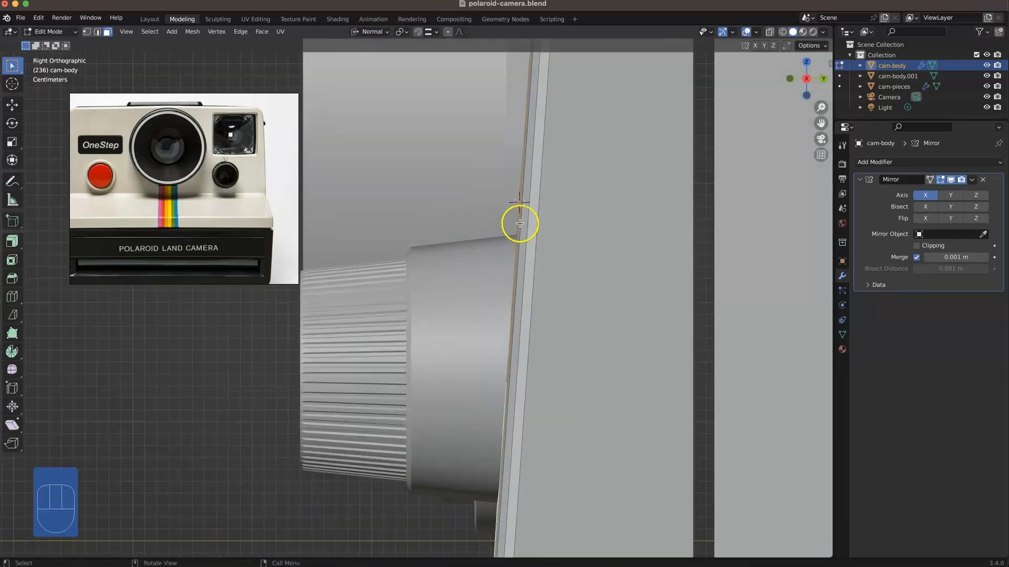
{"action": "scroll", "coordinate": [520, 184], "scroll_direction": "down", "scroll_amount": 3}
{"action": "middle_click_drag", "start_coordinate": [442, 159], "coordinate": [553, 297]}
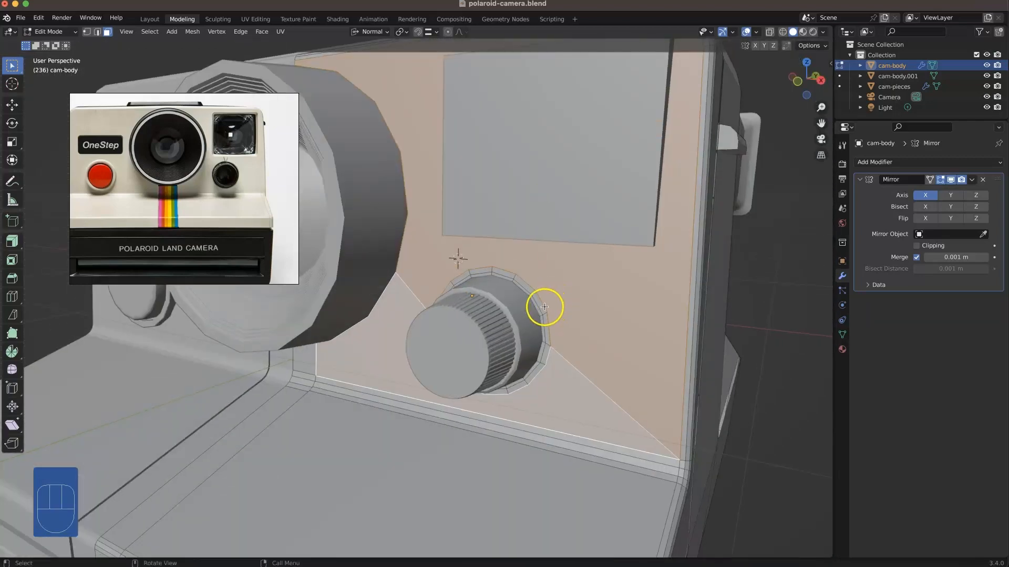
Step: Try to scale up the centre face and inner ring behind the knob
{"action": "key", "text": "KP_Divide"}
{"action": "left_click", "coordinate": [592, 282]}
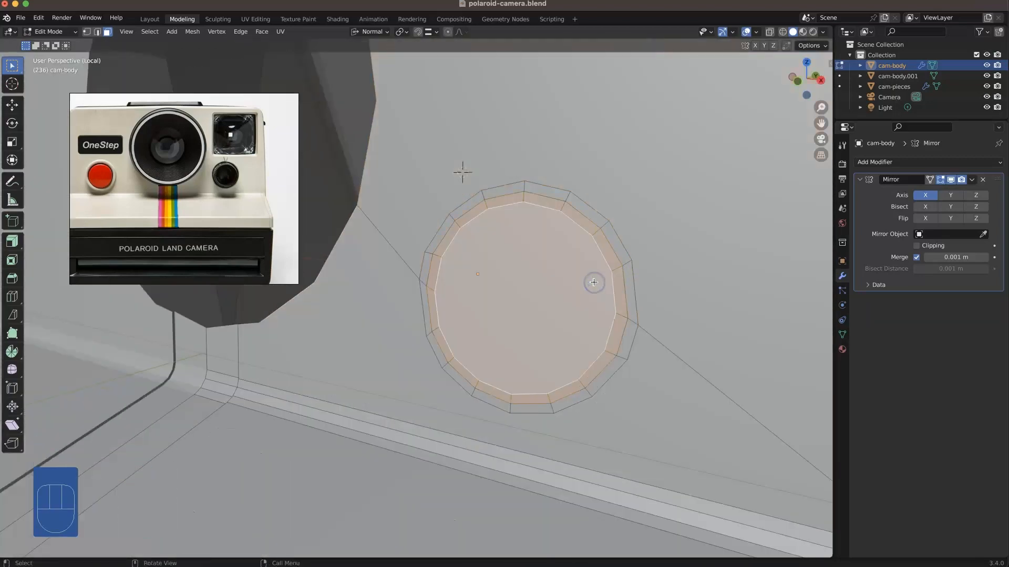
{"action": "key", "text": "KP_Divide"}
{"action": "middle_click_drag", "start_coordinate": [581, 315], "coordinate": [547, 314]}
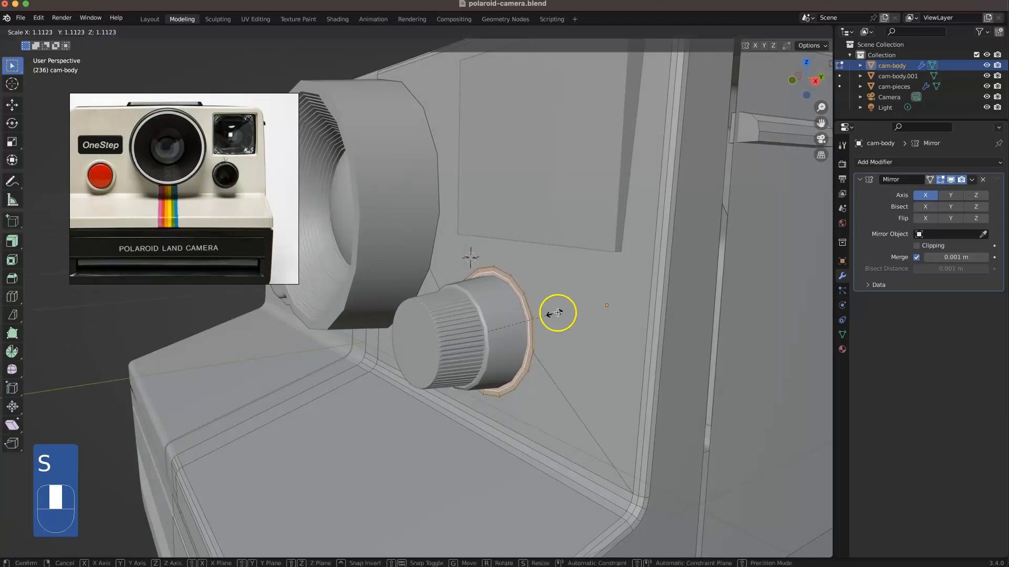
{"action": "middle_click_drag", "start_coordinate": [550, 349], "coordinate": [541, 316]}
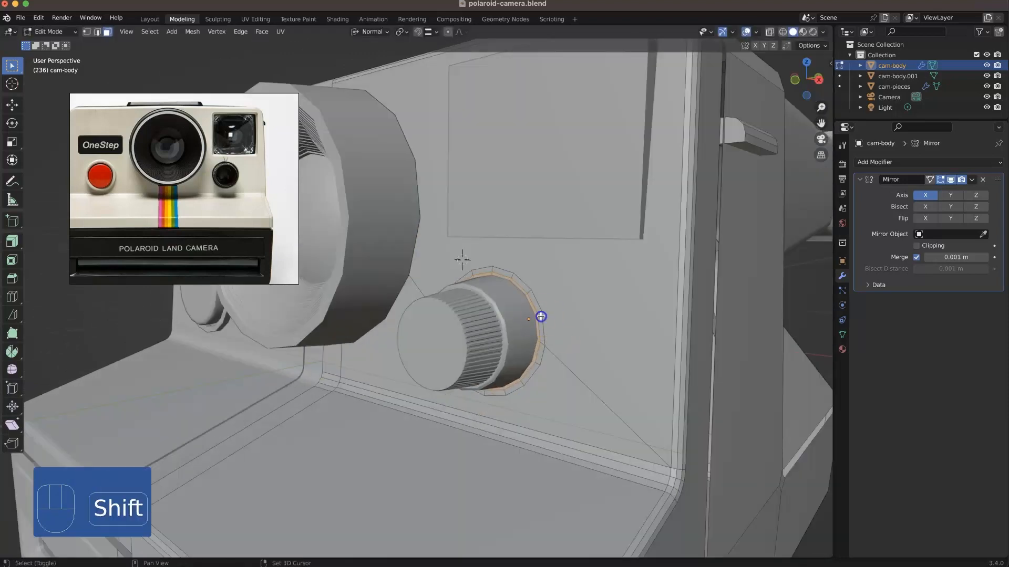
Step: Select the face rings around the knob and return the 3D cursor to the world origin
{"action": "left_click", "coordinate": [538, 312], "text": "alt+shift"}
{"action": "left_click", "coordinate": [556, 313]}
{"action": "middle_click_drag", "start_coordinate": [556, 313], "coordinate": [699, 295]}
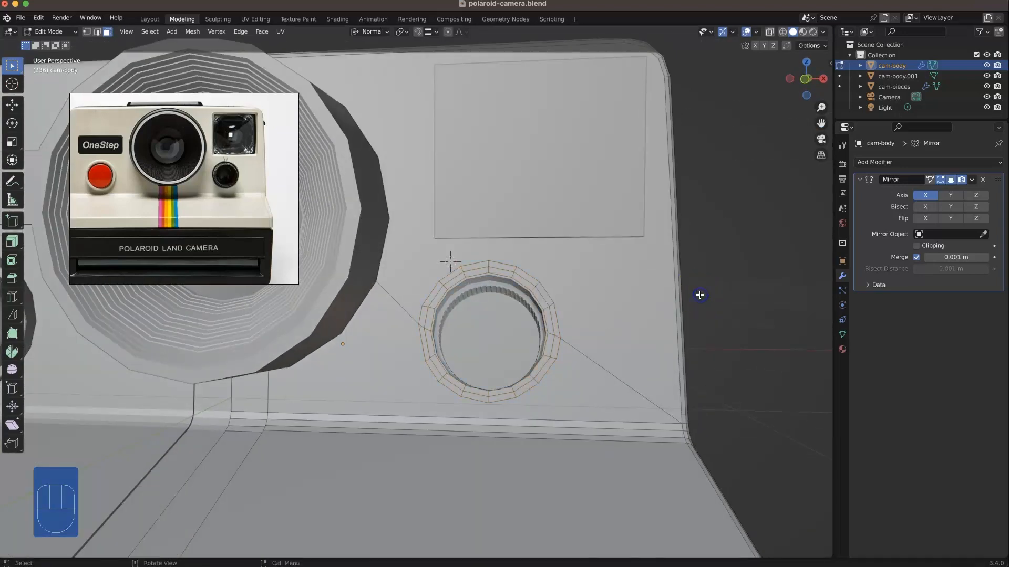
{"action": "key", "text": "shift+s"}
{"action": "left_click", "coordinate": [648, 322]}
Step: Extrude the centre face behind the knob and push it into the body along the global Y axis
{"action": "middle_click_drag", "start_coordinate": [648, 323], "coordinate": [620, 344]}
{"action": "scroll", "coordinate": [554, 311], "scroll_direction": "up", "scroll_amount": 1}
{"action": "left_click", "coordinate": [554, 310]}
{"action": "scroll", "coordinate": [554, 311], "scroll_direction": "up", "scroll_amount": 1}
{"action": "middle_click_drag", "start_coordinate": [554, 310], "coordinate": [441, 360], "text": "shift"}
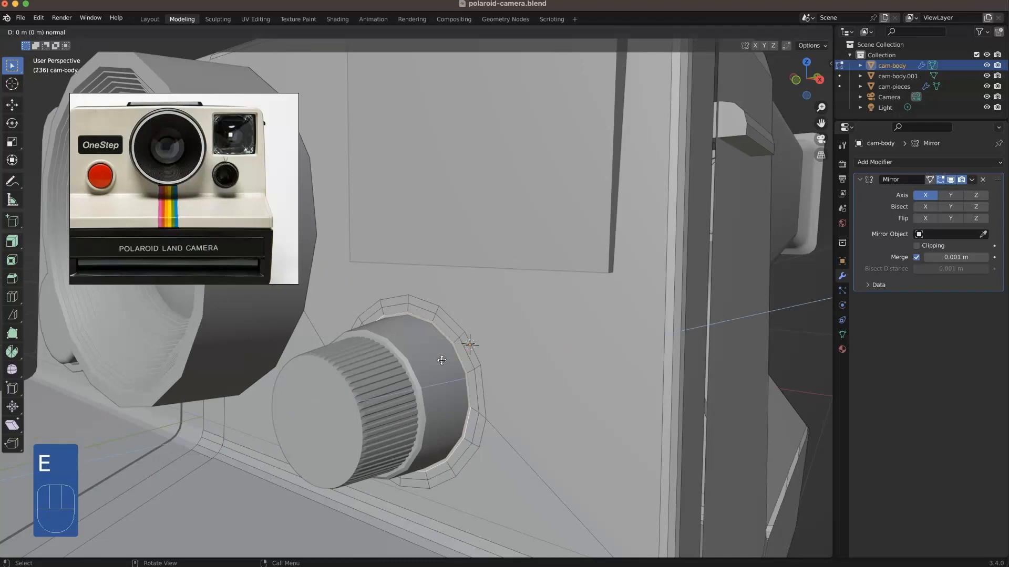
{"action": "right_click", "coordinate": [442, 361]}
{"action": "left_click", "coordinate": [370, 34]}
{"action": "left_click", "coordinate": [370, 35]}
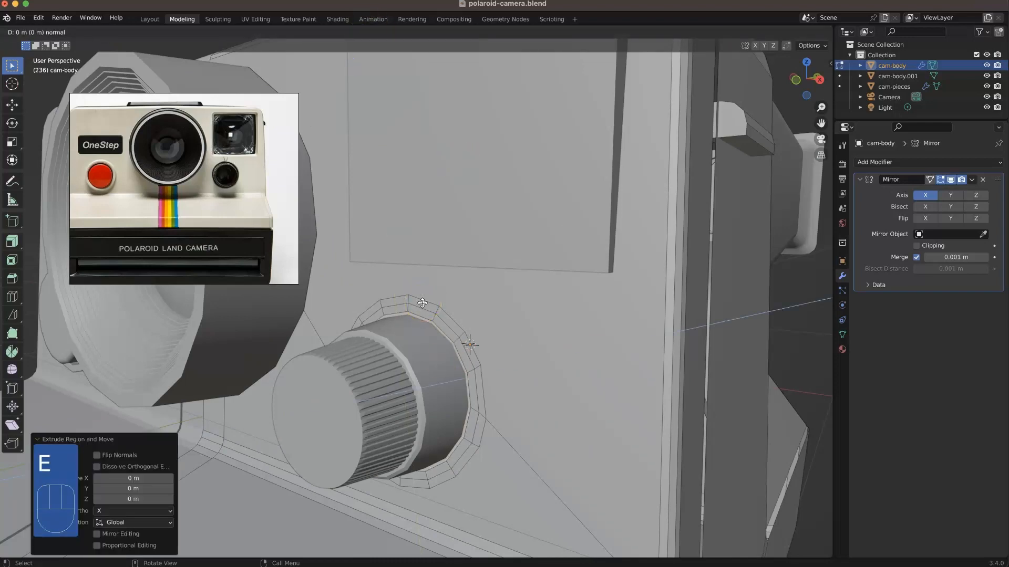
{"action": "key", "text": "g"}
{"action": "key", "text": "y"}
{"action": "left_click", "coordinate": [403, 291]}
Step: Try to bevel the rim edge loop of the knob recess with two segments
{"action": "mouse_move", "coordinate": [435, 339]}
{"action": "middle_mouse_down"}
{"action": "mouse_move", "coordinate": [450, 350]}
{"action": "mouse_move", "coordinate": [481, 336]}
{"action": "mouse_move", "coordinate": [464, 396]}
{"action": "mouse_move", "coordinate": [441, 357]}
{"action": "middle_mouse_up"}
{"action": "scroll", "coordinate": [425, 330], "scroll_direction": "up", "scroll_amount": 4}
{"action": "key", "text": "2"}
{"action": "left_click", "coordinate": [431, 318], "text": "alt"}
{"action": "scroll", "coordinate": [437, 316], "scroll_direction": "down", "scroll_amount": 3}
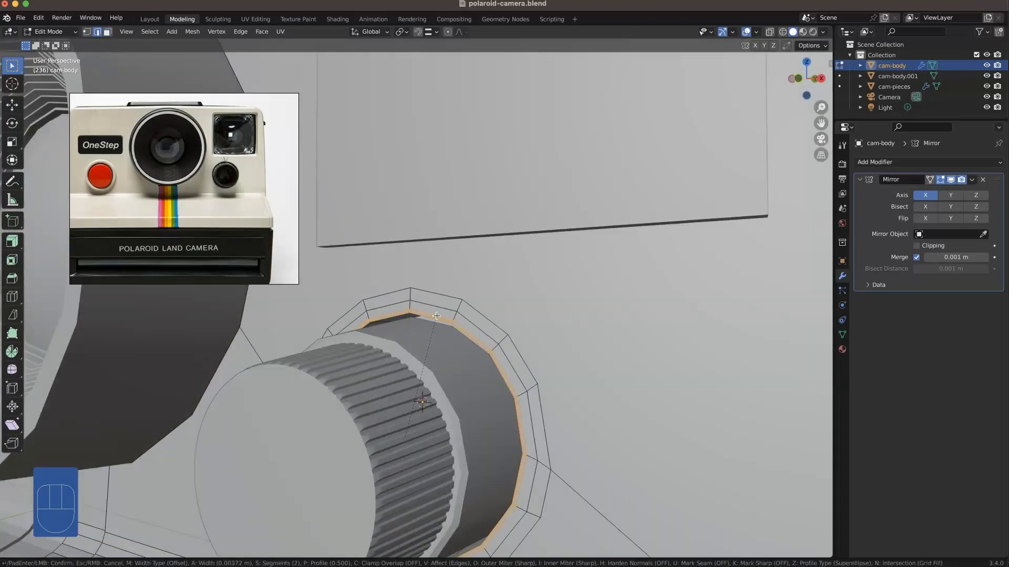
{"action": "left_click", "coordinate": [436, 321]}
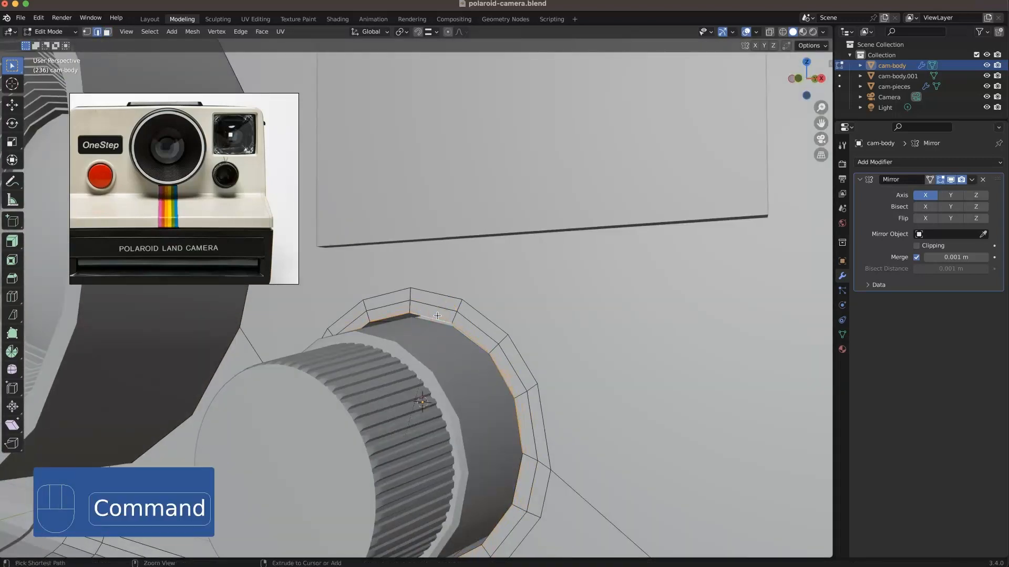
Step: Select all vertices around the knob recess in a see-through view and merge them by a distance of 0.0001 m
{"action": "middle_click_drag", "start_coordinate": [438, 317], "coordinate": [500, 372]}
{"action": "key", "text": "2"}
{"action": "key", "text": "1"}
{"action": "key", "text": "alt+z"}
{"action": "left_click_drag", "start_coordinate": [568, 465], "coordinate": [321, 283]}
{"action": "middle_click_drag", "start_coordinate": [402, 375], "coordinate": [359, 333]}
{"action": "right_click", "coordinate": [359, 333]}
{"action": "left_click", "coordinate": [399, 518]}
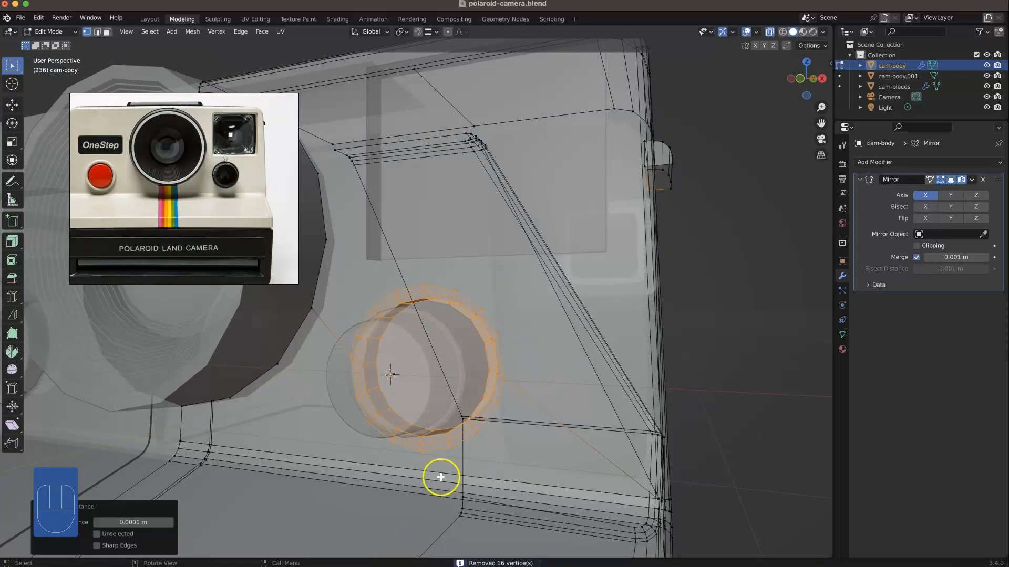
Step: Bevel the rim edge loop of the knob recess with three segments and a width of about 0.004 m
{"action": "key", "text": "2"}
{"action": "key", "text": "alt+x"}
{"action": "key", "text": "alt+x"}
{"action": "key", "text": "alt+z"}
{"action": "scroll", "coordinate": [446, 304], "scroll_direction": "up", "scroll_amount": 3}
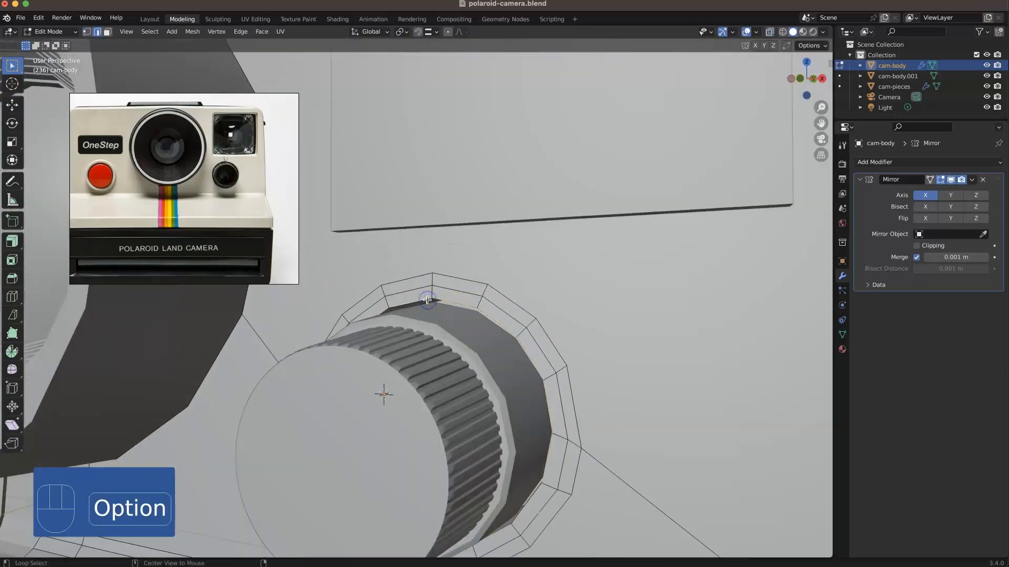
{"action": "left_click", "coordinate": [473, 294], "text": "alt"}
{"action": "key", "text": "super+b"}
{"action": "left_click", "coordinate": [480, 291]}
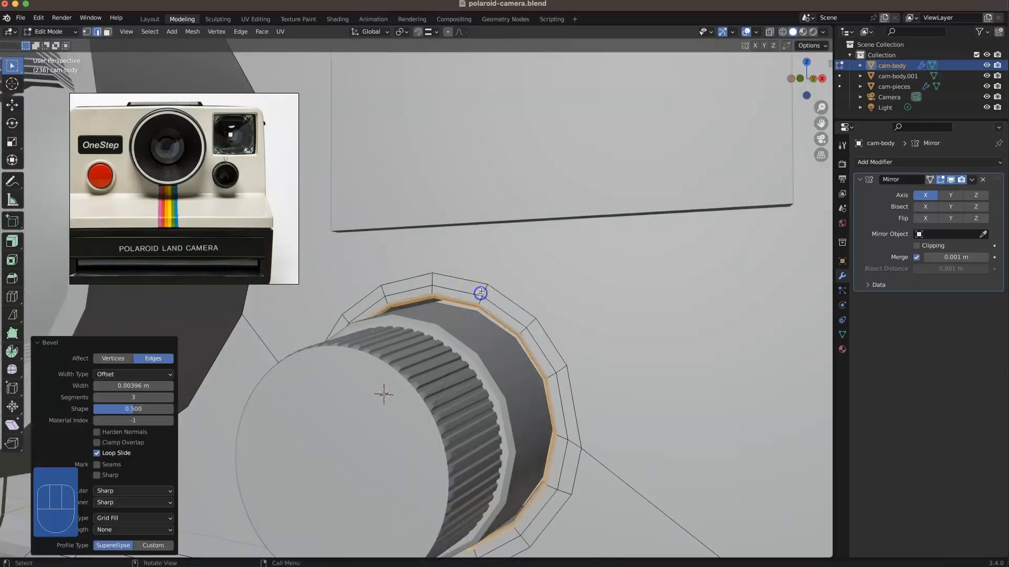
Step: Leave mesh editing and examine the camera front around the knob, lens and round button
{"action": "scroll", "coordinate": [453, 290], "scroll_direction": "down", "scroll_amount": 5}
{"action": "middle_click_drag", "start_coordinate": [453, 290], "coordinate": [408, 176]}
{"action": "key", "text": "Tab"}
{"action": "left_click", "coordinate": [378, 90]}
{"action": "middle_click_drag", "start_coordinate": [406, 231], "coordinate": [452, 207]}
{"action": "scroll", "coordinate": [428, 249], "scroll_direction": "up", "scroll_amount": 3}
{"action": "middle_click_drag", "start_coordinate": [433, 266], "coordinate": [462, 323], "text": "shift"}
{"action": "scroll", "coordinate": [461, 323], "scroll_direction": "down", "scroll_amount": 1}
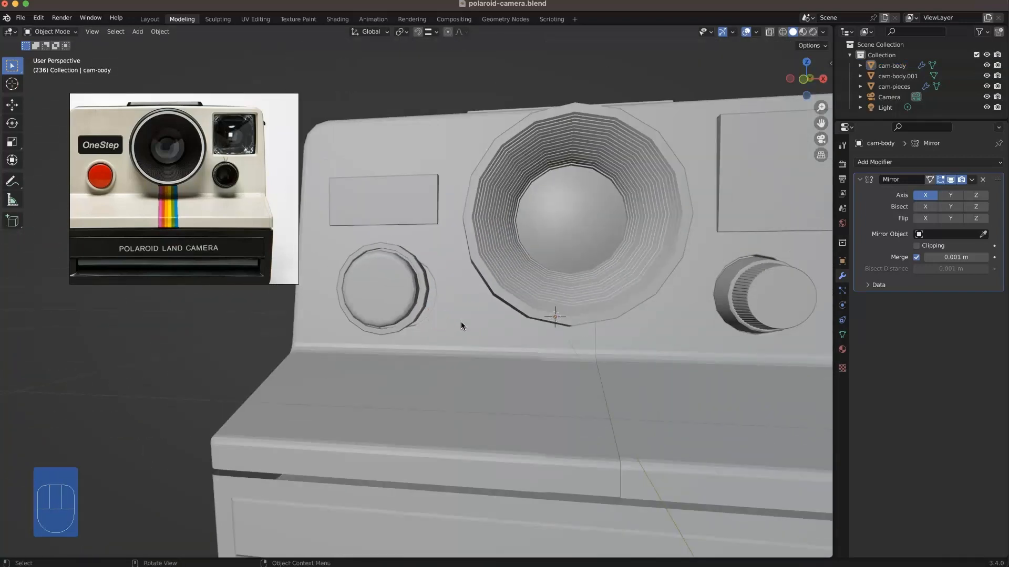
Step: Select the linked front face section of the body, delimited by seams, and separate it into its own object
{"action": "key", "text": "l"}
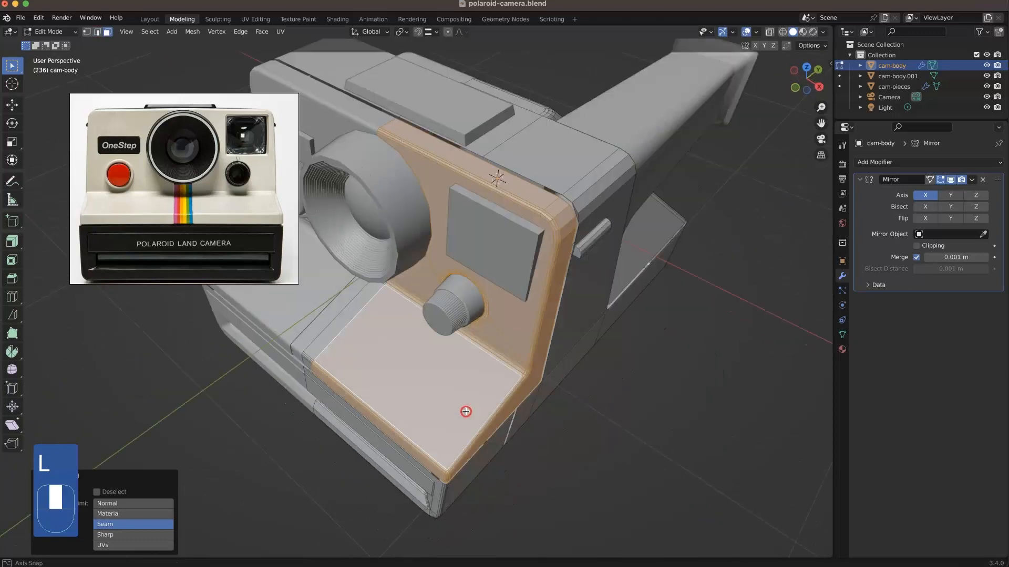
{"action": "middle_click_drag", "start_coordinate": [466, 412], "coordinate": [492, 366]}
{"action": "scroll", "coordinate": [486, 366], "scroll_direction": "up", "scroll_amount": 3}
{"action": "middle_click_drag", "start_coordinate": [481, 366], "coordinate": [421, 322], "text": "shift"}
{"action": "left_click", "coordinate": [412, 314], "text": "shift"}
{"action": "key", "text": "l"}
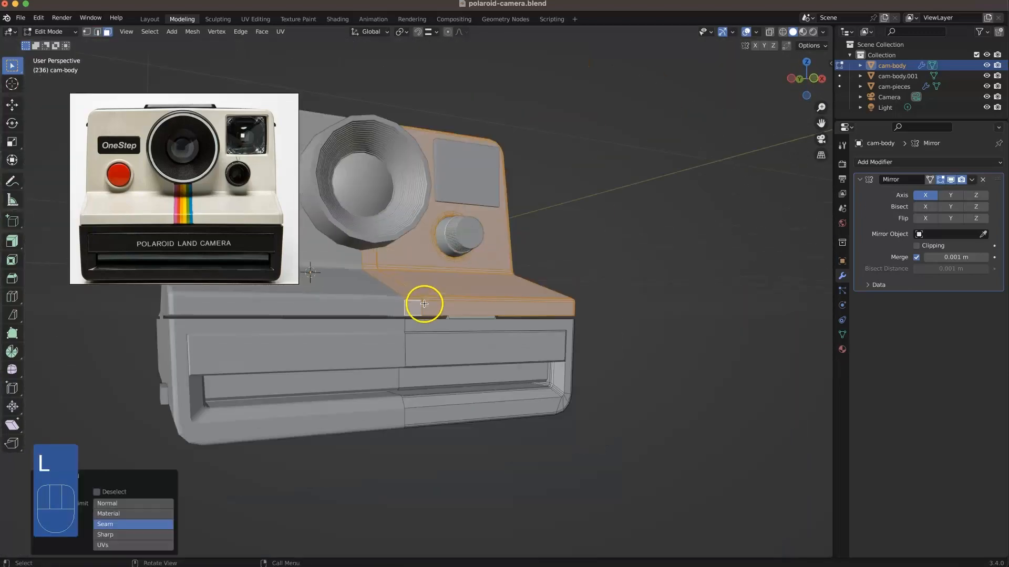
{"action": "middle_click_drag", "start_coordinate": [424, 304], "coordinate": [411, 439]}
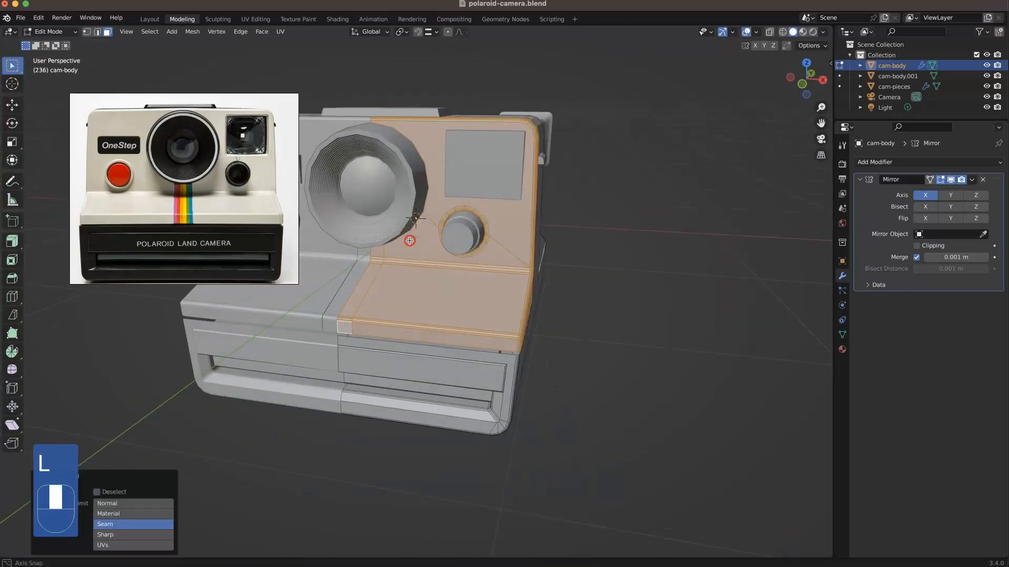
{"action": "right_click", "coordinate": [411, 437]}
{"action": "left_click", "coordinate": [476, 453]}
Step: Apply the Mirror modifier on cam-body-face and reopen its mesh for editing in front view
{"action": "key", "text": "Tab"}
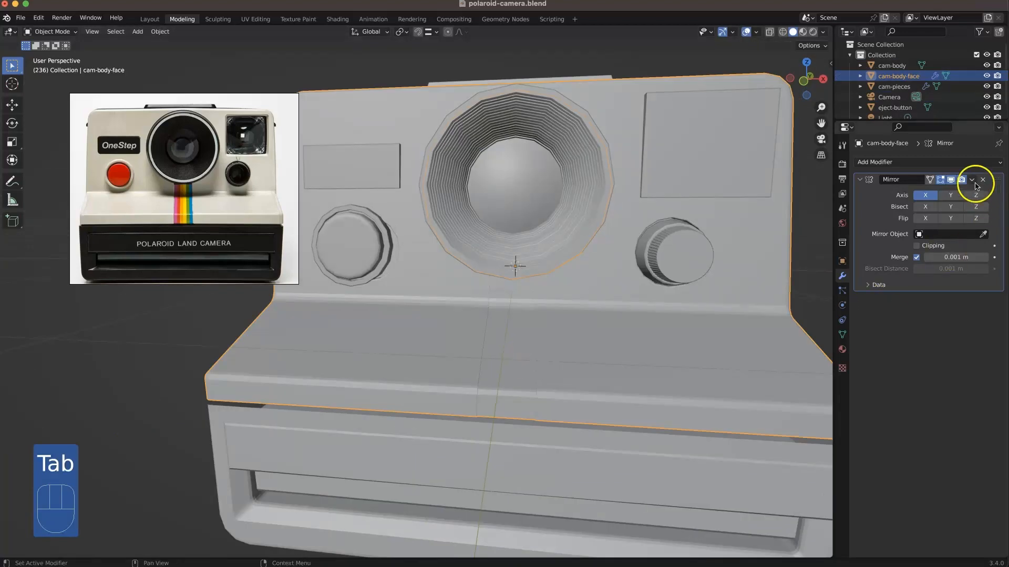
{"action": "left_click", "coordinate": [576, 272]}
{"action": "key", "text": "Tab"}
{"action": "key", "text": "KP_1"}
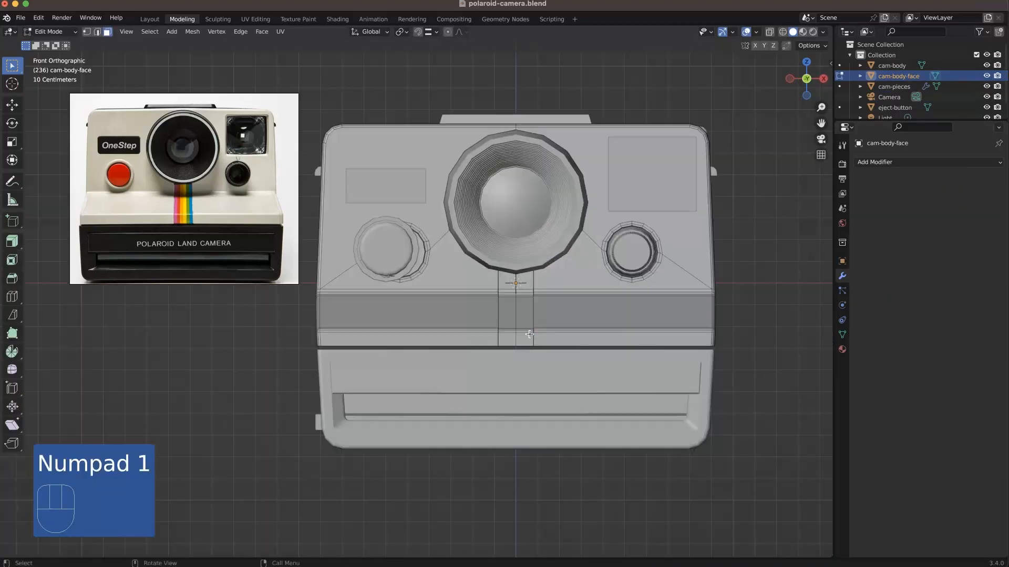
Step: Select the vertices at the top centre of the face mesh in a see-through view and merge them by distance
{"action": "key", "text": "1"}
{"action": "key", "text": "alt+z"}
{"action": "left_click_drag", "start_coordinate": [500, 154], "coordinate": [504, 150]}
{"action": "right_click", "coordinate": [513, 147]}
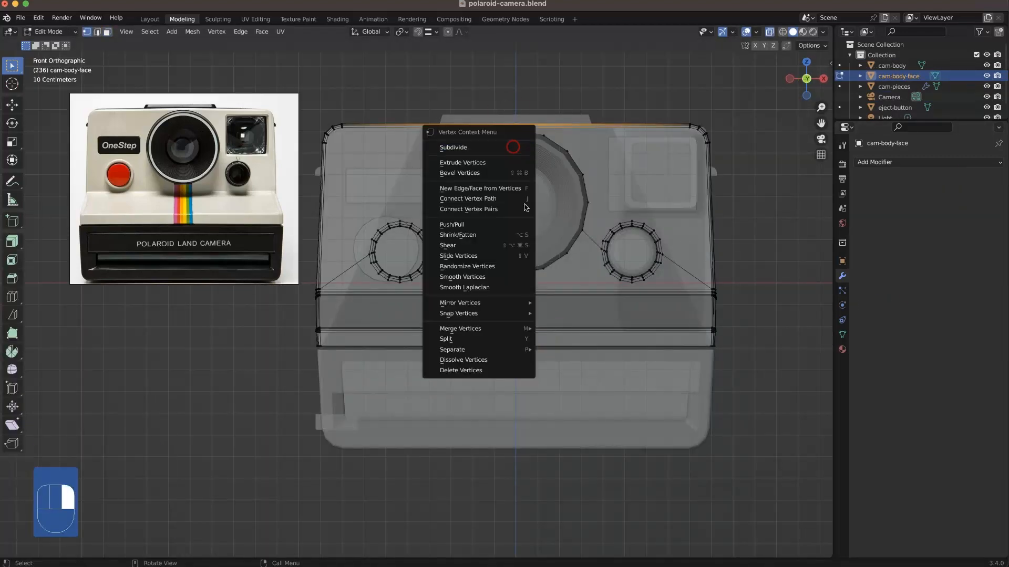
{"action": "left_click", "coordinate": [576, 367]}
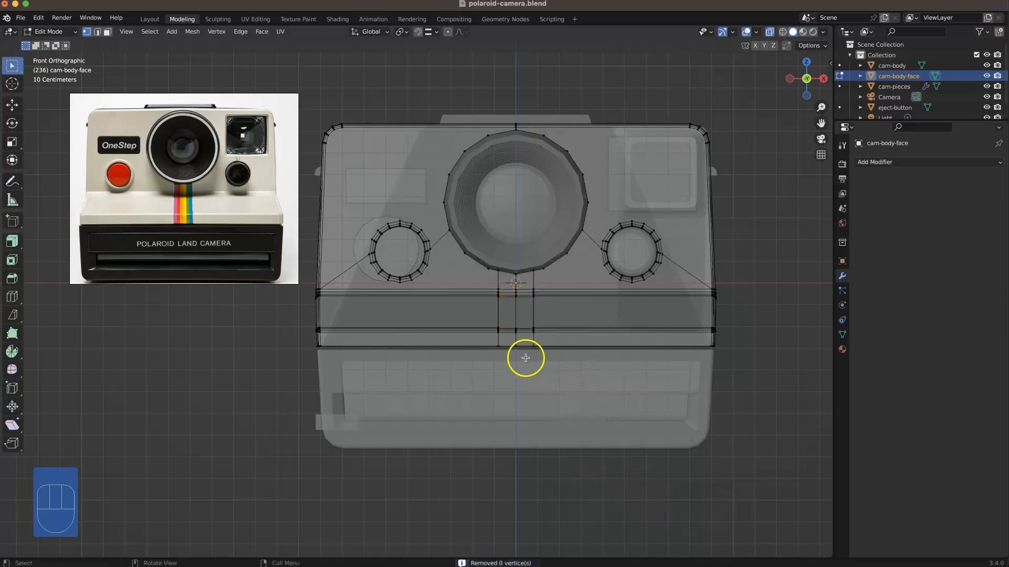
Step: Select the vertices along the stripe's centre line below the lens and examine them
{"action": "left_click_drag", "start_coordinate": [525, 264], "coordinate": [525, 268]}
{"action": "scroll", "coordinate": [525, 273], "scroll_direction": "up", "scroll_amount": 3}
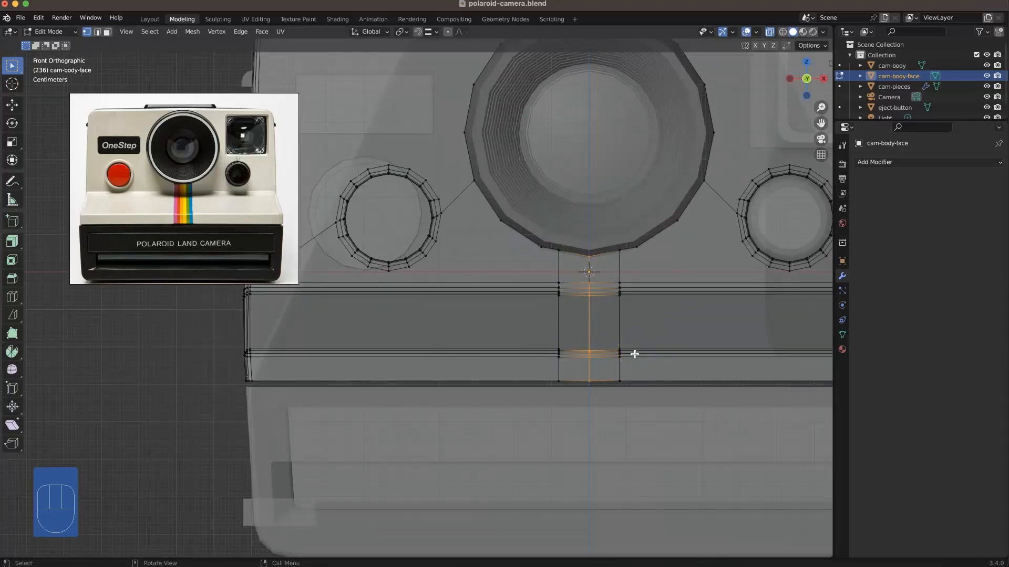
{"action": "middle_click_drag", "start_coordinate": [631, 347], "coordinate": [491, 346]}
Step: Move the round recess beside the lens about -0.064 m in X and 0.012 m in Z to align it with the shutter button
{"action": "key", "text": "KP_1"}
{"action": "scroll", "coordinate": [457, 279], "scroll_direction": "up", "scroll_amount": 3}
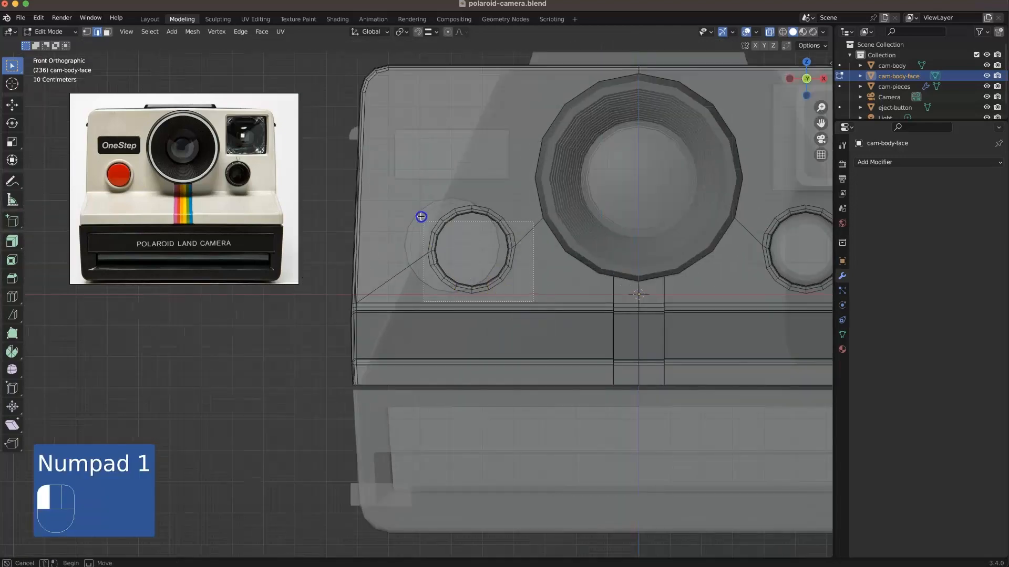
{"action": "left_click", "coordinate": [435, 241], "text": "alt"}
{"action": "key", "text": "g"}
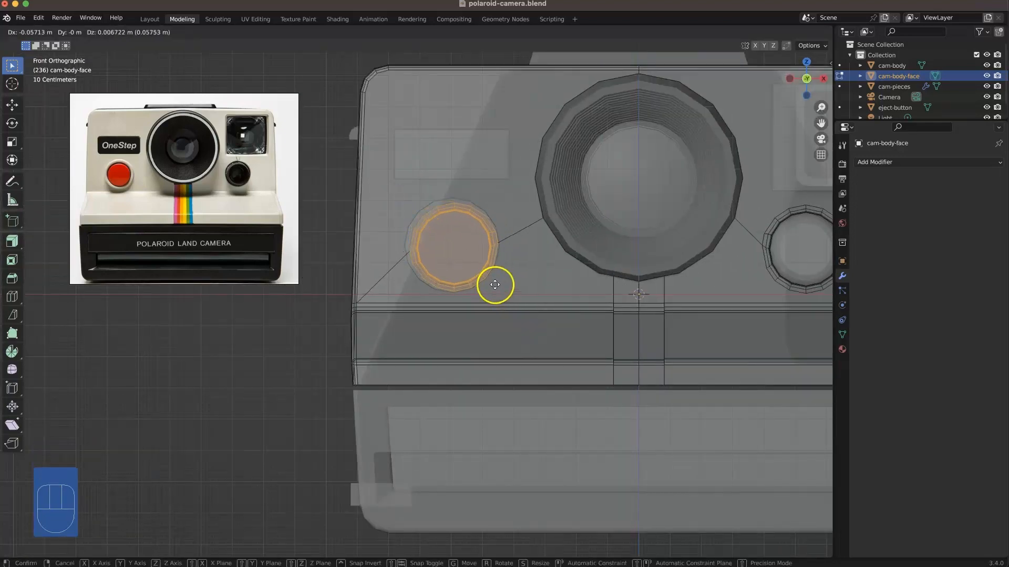
{"action": "left_click", "coordinate": [493, 283]}
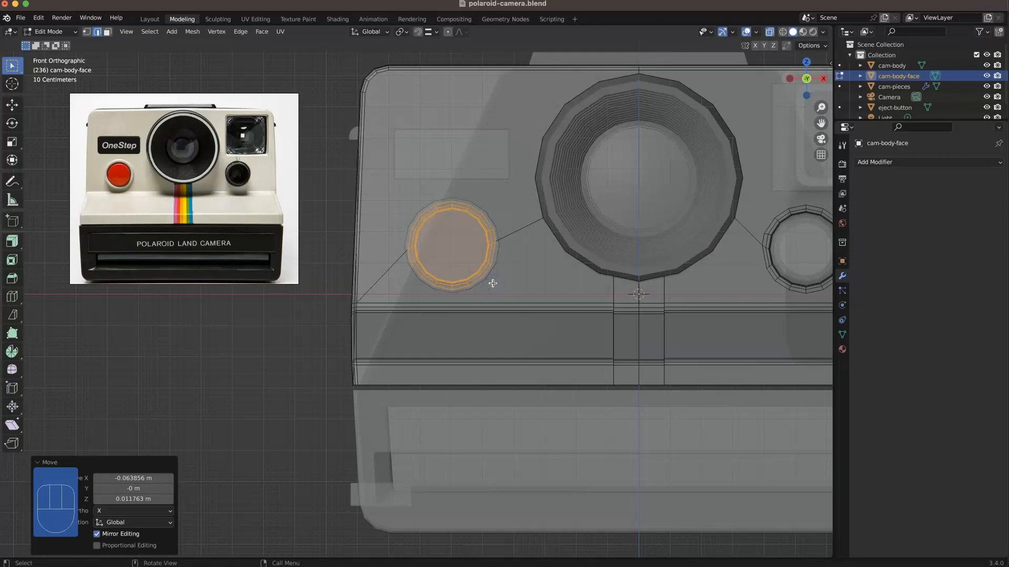
{"action": "key", "text": "s"}
{"action": "right_click", "coordinate": [480, 242]}
Step: Delete the inner face loop and the cap face of the shutter button recess
{"action": "middle_click_drag", "start_coordinate": [480, 242], "coordinate": [503, 226]}
{"action": "scroll", "coordinate": [561, 218], "scroll_direction": "up", "scroll_amount": 5}
{"action": "scroll", "coordinate": [648, 218], "scroll_direction": "up", "scroll_amount": 2}
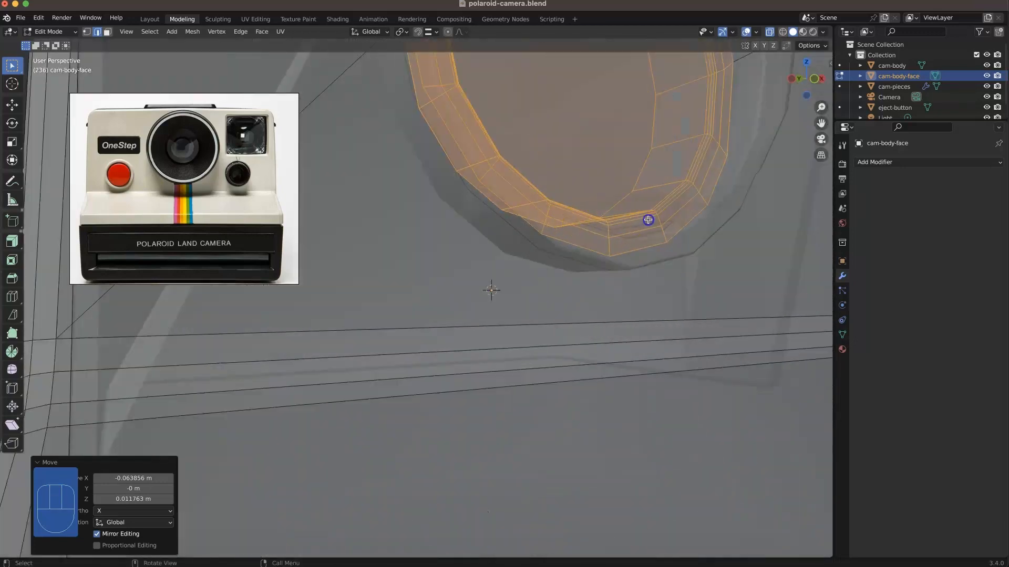
{"action": "key", "text": "3"}
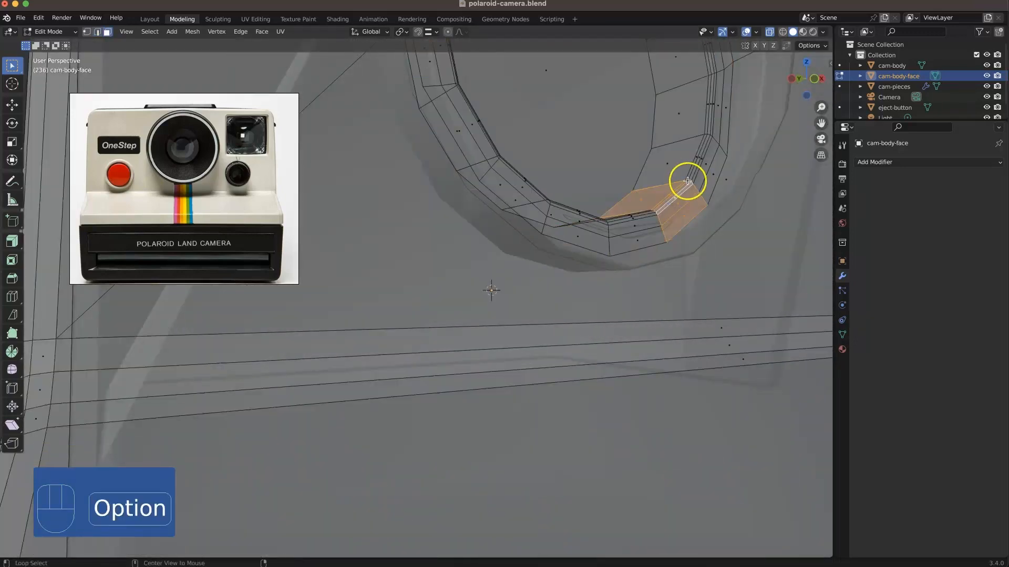
{"action": "left_click", "coordinate": [688, 179], "text": "alt"}
{"action": "key", "text": "Delete"}
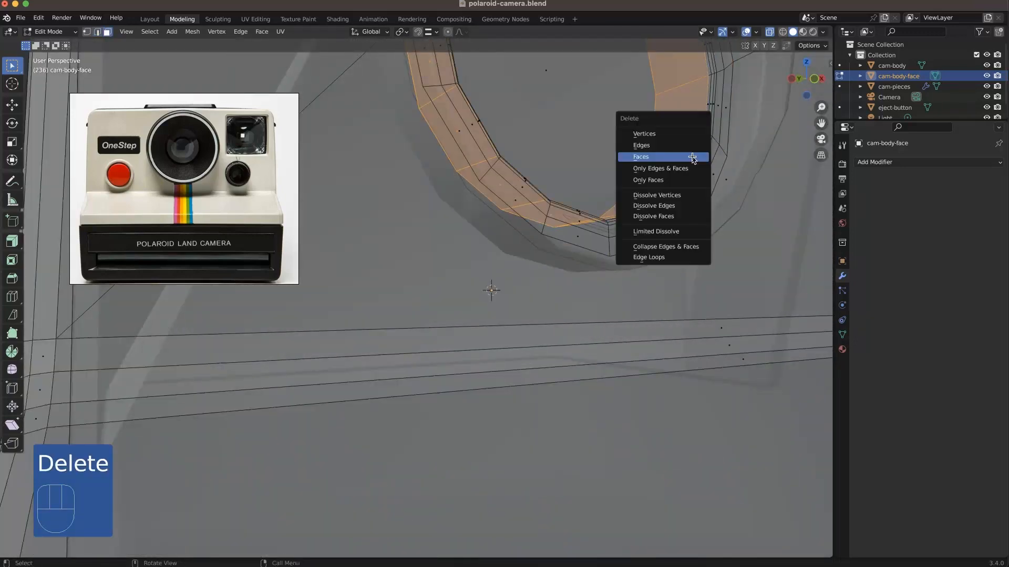
{"action": "left_click", "coordinate": [701, 155]}
{"action": "left_click", "coordinate": [678, 131]}
{"action": "key", "text": "Delete"}
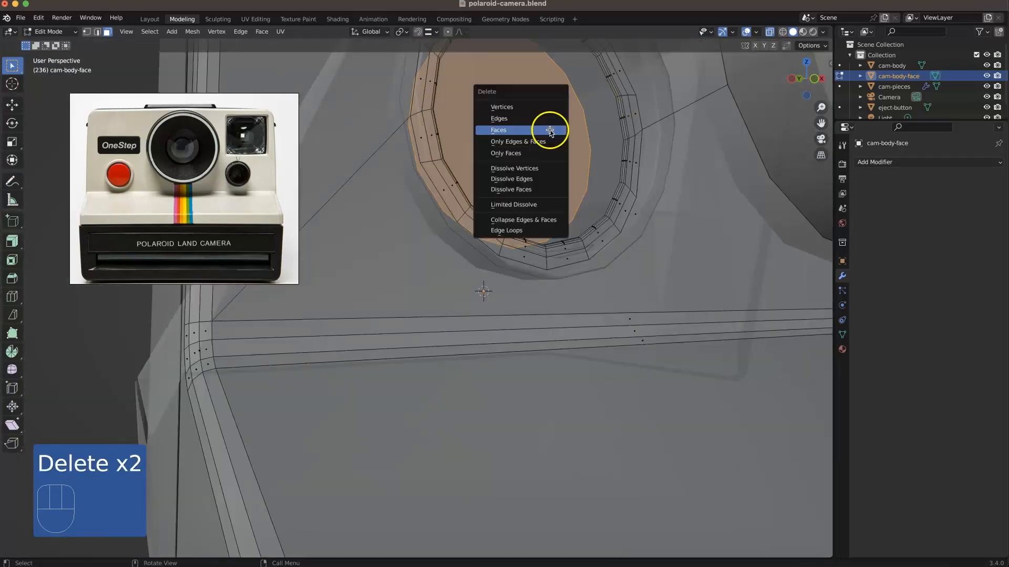
{"action": "left_click", "coordinate": [675, 133]}
Step: Delete the leftover linked ring of faces inside the shutter button recess
{"action": "key", "text": "alt+z"}
{"action": "middle_click_drag", "start_coordinate": [660, 228], "coordinate": [620, 147]}
{"action": "key", "text": "alt+z"}
{"action": "left_click", "coordinate": [620, 148], "text": "alt"}
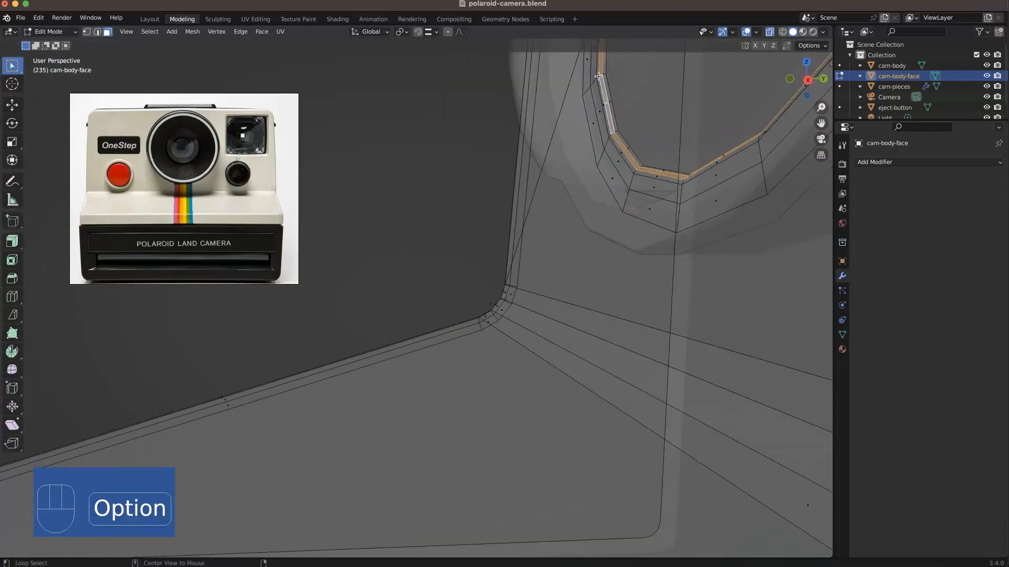
{"action": "key", "text": "Delete"}
{"action": "left_click", "coordinate": [599, 77]}
{"action": "left_click", "coordinate": [609, 83]}
{"action": "key", "text": "l"}
{"action": "key", "text": "Delete"}
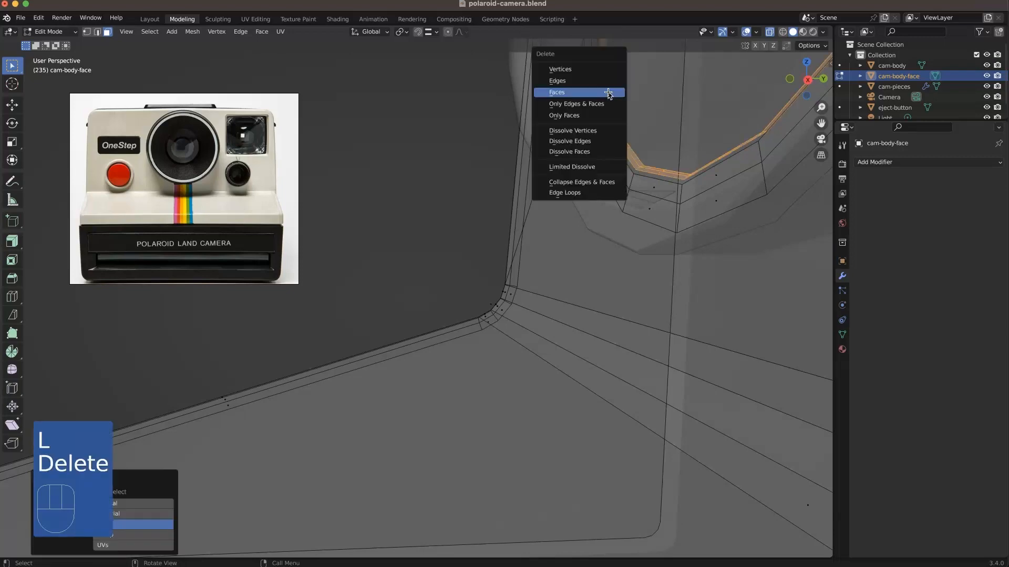
{"action": "left_click", "coordinate": [608, 92]}
Step: Fill the open edge loop of the shutter button recess with a new face
{"action": "middle_click_drag", "start_coordinate": [608, 93], "coordinate": [587, 228]}
{"action": "key", "text": "2"}
{"action": "left_click", "coordinate": [593, 202], "text": "alt"}
{"action": "key", "text": "f"}
{"action": "key", "text": "alt+z"}
{"action": "key", "text": "alt+z"}
Step: Set the transform orientation to Normal and scale the recess's cap face together with its surrounding face ring
{"action": "key", "text": "3"}
{"action": "left_click", "coordinate": [590, 227], "text": "alt+shift"}
{"action": "left_click", "coordinate": [457, 126], "text": "shift"}
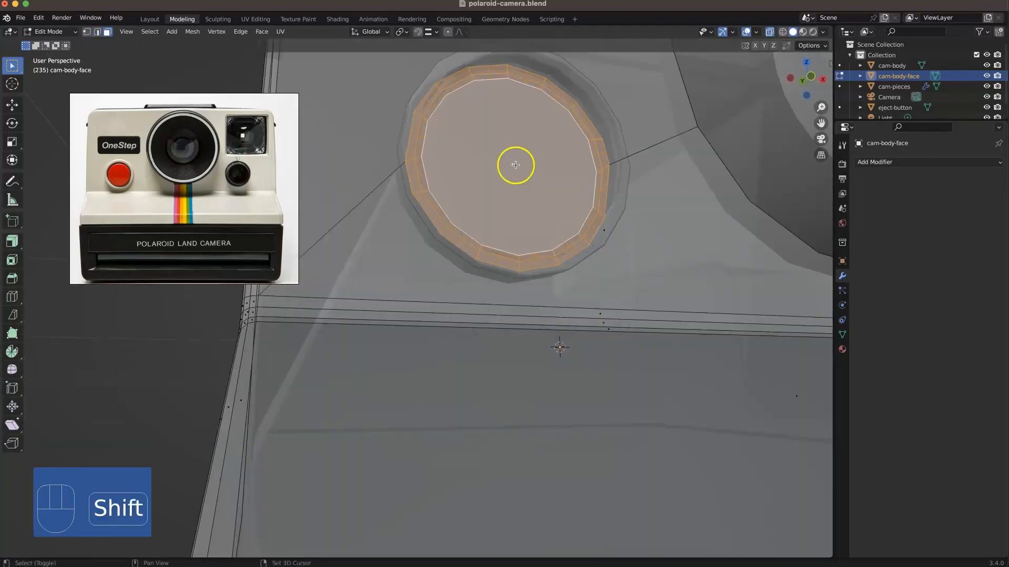
{"action": "left_click", "coordinate": [371, 32]}
{"action": "left_click", "coordinate": [368, 84]}
{"action": "middle_click_drag", "start_coordinate": [468, 176], "coordinate": [406, 248]}
{"action": "key", "text": "s"}
{"action": "left_click", "coordinate": [427, 249]}
{"action": "key", "text": "KP_1"}
{"action": "scroll", "coordinate": [408, 244], "scroll_direction": "up", "scroll_amount": 4}
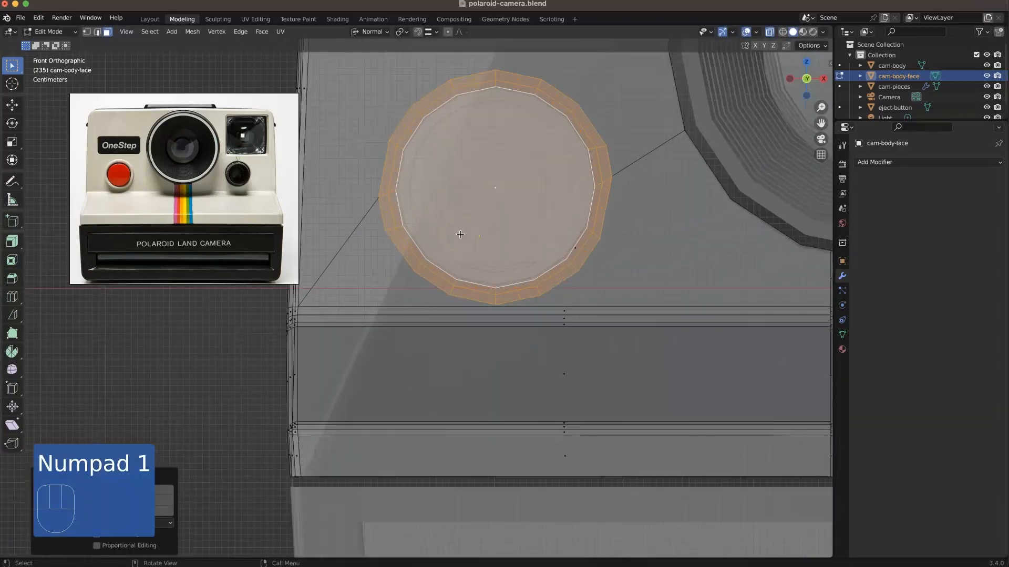
Step: Scale the outer edge loop around the shutter button recess slightly inward
{"action": "scroll", "coordinate": [338, 189], "scroll_direction": "down", "scroll_amount": 5}
{"action": "key", "text": "alt+z"}
{"action": "middle_click_drag", "start_coordinate": [338, 190], "coordinate": [450, 293]}
{"action": "scroll", "coordinate": [451, 292], "scroll_direction": "up", "scroll_amount": 3}
{"action": "key", "text": "2"}
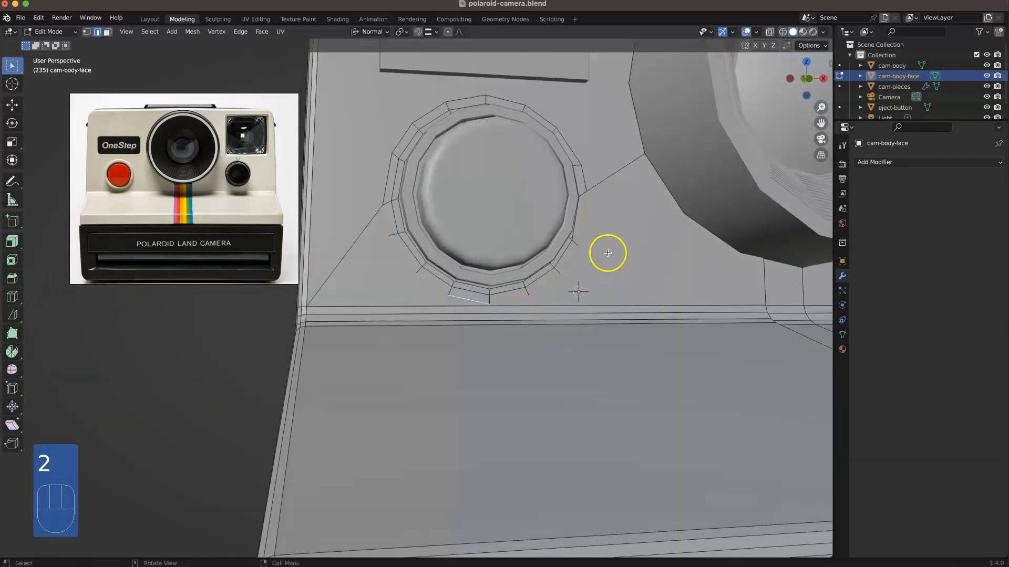
{"action": "left_click", "coordinate": [590, 174]}
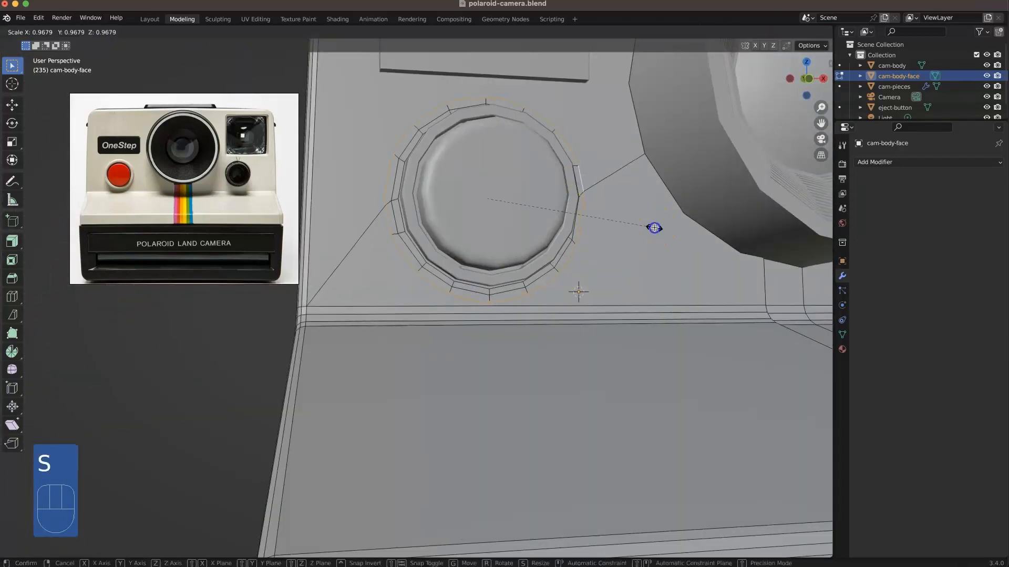
{"action": "left_click", "coordinate": [605, 243]}
Step: Separate the linked ring around the shutter button from cam-pieces into its own object
{"action": "middle_click_drag", "start_coordinate": [606, 243], "coordinate": [337, 166]}
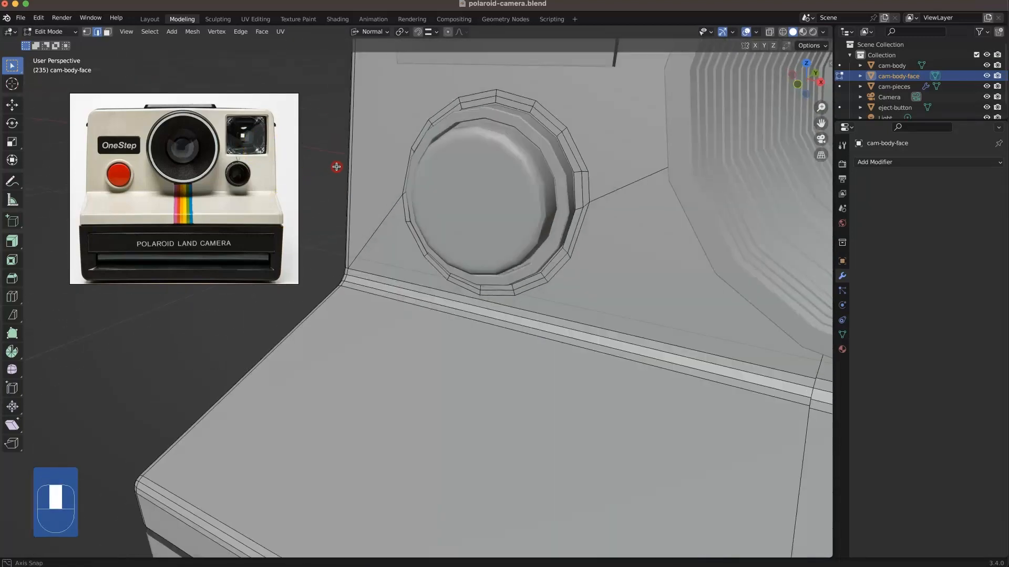
{"action": "middle_click_drag", "start_coordinate": [553, 128], "coordinate": [495, 219], "text": "shift"}
{"action": "scroll", "coordinate": [495, 219], "scroll_direction": "up", "scroll_amount": 4}
{"action": "key", "text": "Tab"}
{"action": "left_click", "coordinate": [513, 199]}
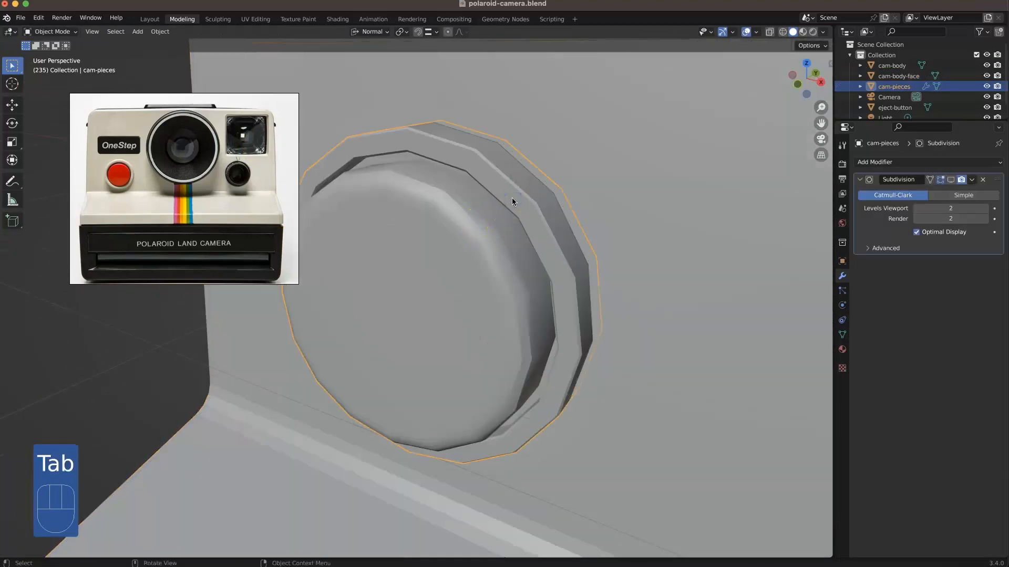
{"action": "key", "text": "Tab"}
{"action": "key", "text": "3"}
{"action": "left_click", "coordinate": [520, 193]}
{"action": "key", "text": "l"}
{"action": "right_click", "coordinate": [512, 356]}
{"action": "mouse_move", "coordinate": [511, 356]}
{"action": "left_click", "coordinate": [573, 357]}
{"action": "key", "text": "Tab"}
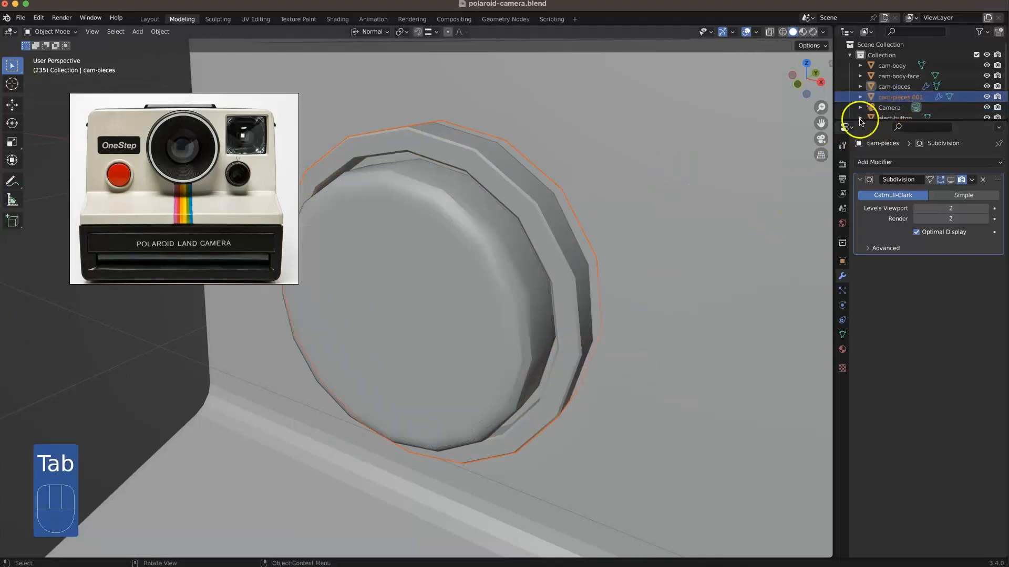
Step: Join cam-body-face with the separated button ring and rename the combined object cam-body-face
{"action": "left_click", "coordinate": [916, 77], "text": "super"}
{"action": "key", "text": "super+j"}
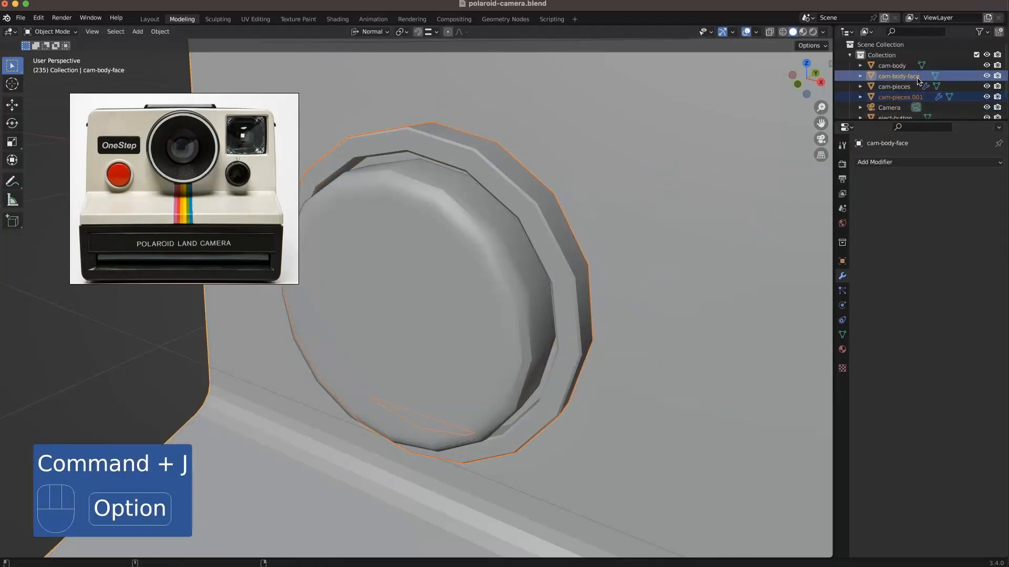
{"action": "left_click", "coordinate": [900, 87], "text": "super"}
{"action": "left_click", "coordinate": [915, 98], "text": "super"}
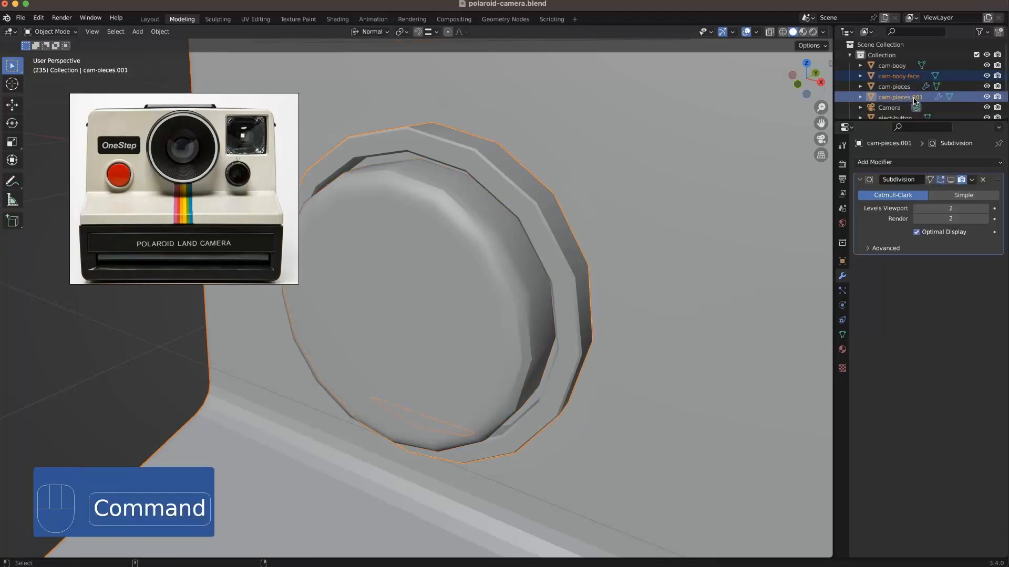
{"action": "key", "text": "super+j"}
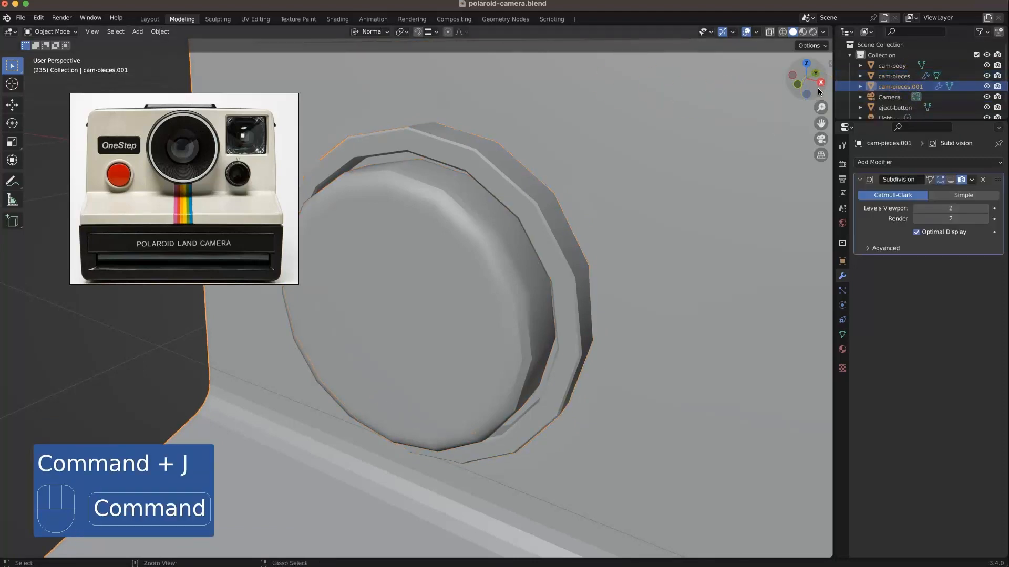
{"action": "double_click", "coordinate": [891, 82]}
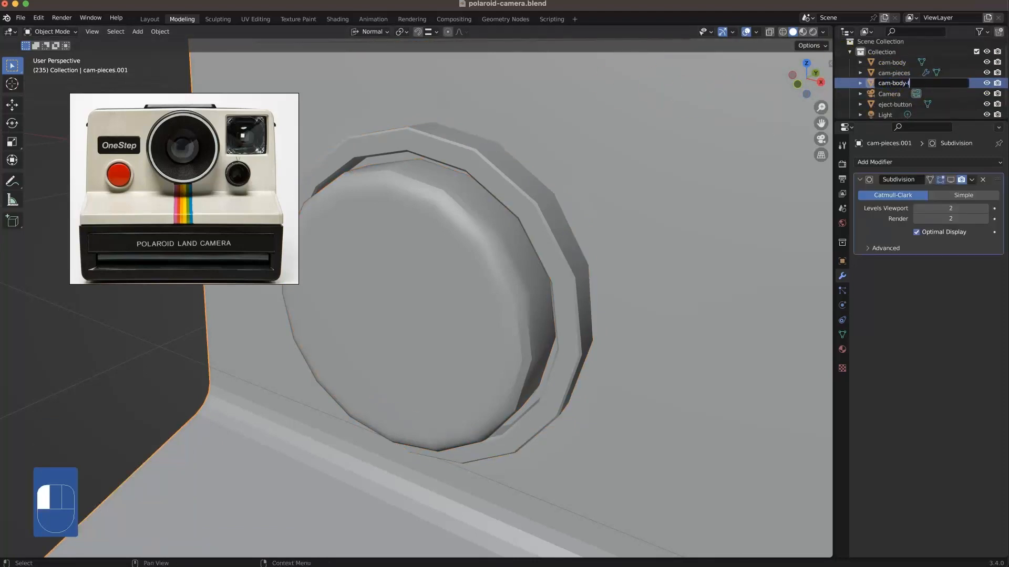
Step: Hide the button ring in the mesh, delete the recess faces behind it, and unhide the ring
{"action": "key", "text": "Tab"}
{"action": "middle_click_drag", "start_coordinate": [590, 307], "coordinate": [559, 244]}
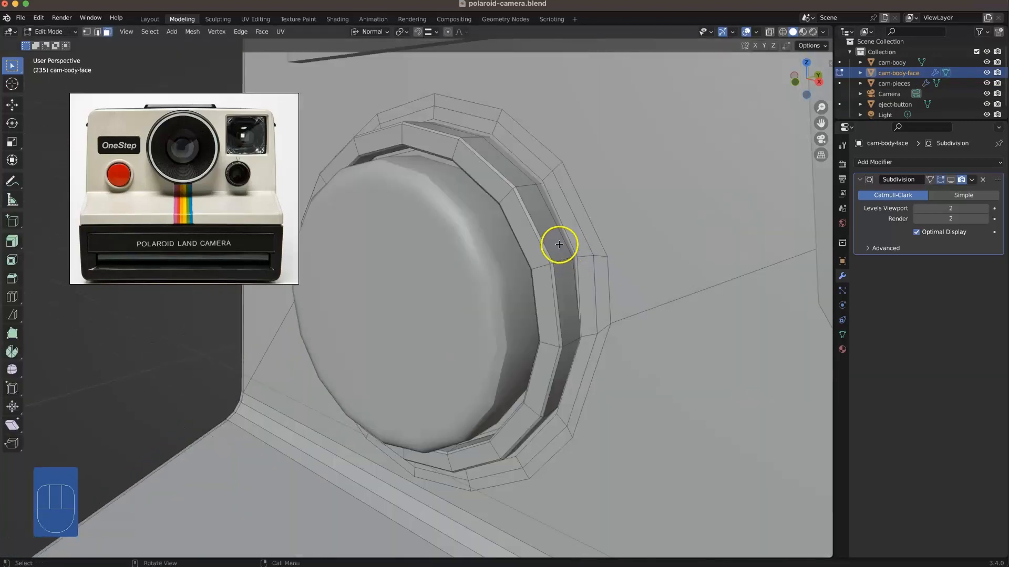
{"action": "key", "text": "l"}
{"action": "key", "text": "h"}
{"action": "middle_click_drag", "start_coordinate": [566, 234], "coordinate": [512, 381]}
{"action": "left_click", "coordinate": [473, 263]}
{"action": "key", "text": "x"}
{"action": "left_click", "coordinate": [474, 264]}
{"action": "left_click", "coordinate": [532, 286], "text": "alt"}
{"action": "key", "text": "Delete"}
{"action": "left_click", "coordinate": [534, 284]}
{"action": "key", "text": "alt+h"}
Step: Turn on vertex snapping and start snapping the rim vertices around the shutter button onto the matching ring vertices
{"action": "middle_click_drag", "start_coordinate": [518, 419], "coordinate": [456, 334]}
{"action": "scroll", "coordinate": [457, 334], "scroll_direction": "down", "scroll_amount": 4}
{"action": "middle_click_drag", "start_coordinate": [456, 334], "coordinate": [415, 354], "text": "shift"}
{"action": "scroll", "coordinate": [415, 353], "scroll_direction": "up", "scroll_amount": 5}
{"action": "middle_click_drag", "start_coordinate": [415, 353], "coordinate": [422, 332]}
{"action": "left_click", "coordinate": [675, 362]}
{"action": "key", "text": "1"}
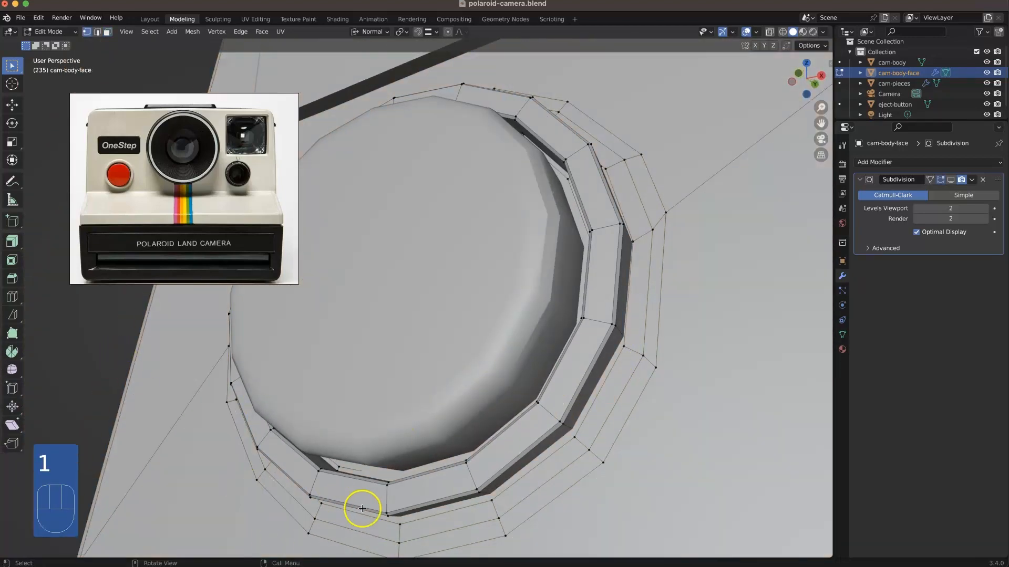
{"action": "left_click", "coordinate": [432, 33]}
{"action": "left_click", "coordinate": [428, 74]}
{"action": "left_click", "coordinate": [406, 520]}
{"action": "middle_click_drag", "start_coordinate": [407, 520], "coordinate": [401, 495]}
Step: Snap the remaining rim vertices around the shutter button together in a see-through view
{"action": "key", "text": "alt+z"}
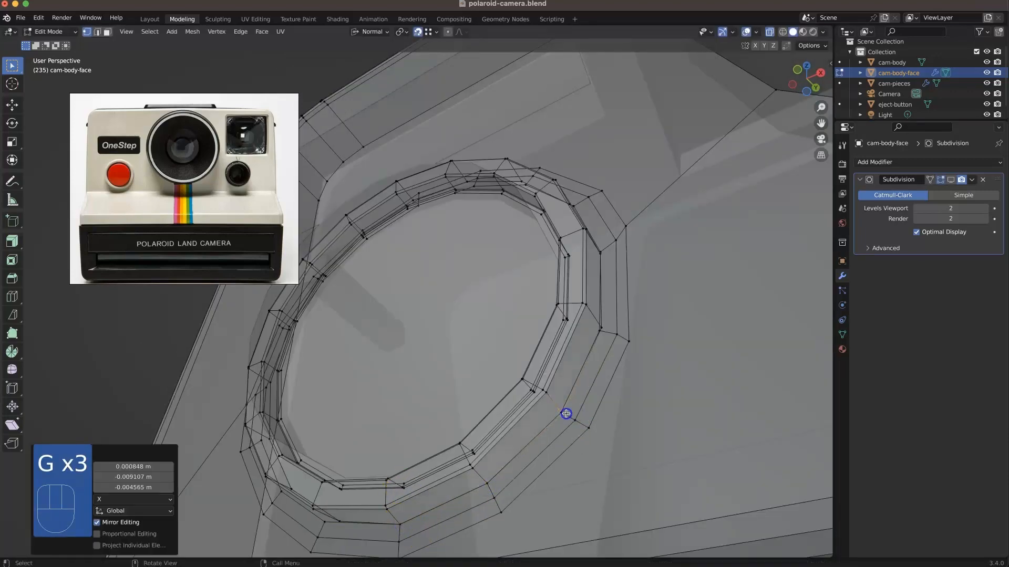
{"action": "middle_click_drag", "start_coordinate": [627, 274], "coordinate": [625, 231]}
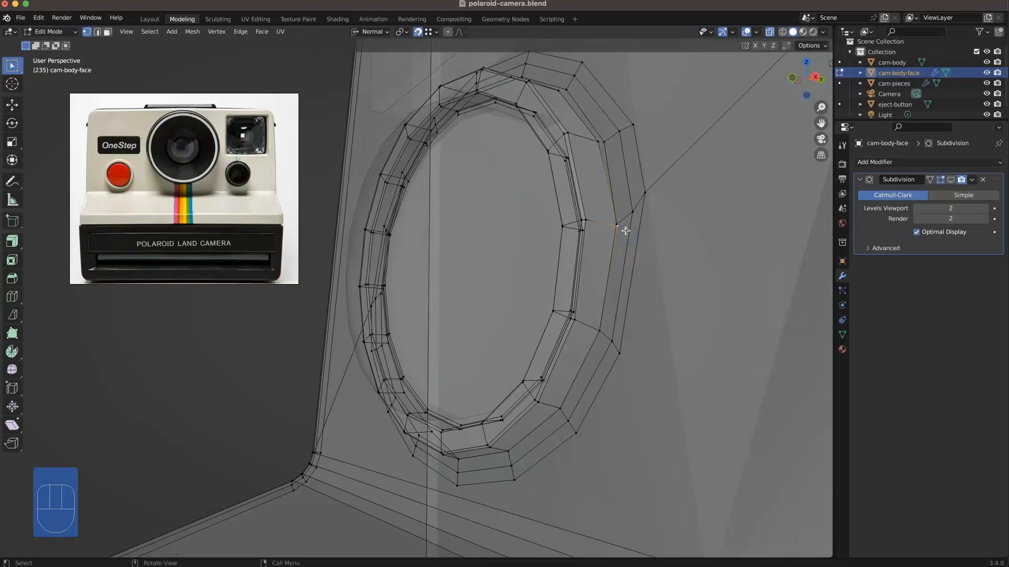
{"action": "left_click", "coordinate": [562, 93]}
{"action": "middle_click_drag", "start_coordinate": [562, 94], "coordinate": [545, 117], "text": "alt"}
{"action": "middle_click_drag", "start_coordinate": [553, 158], "coordinate": [526, 470]}
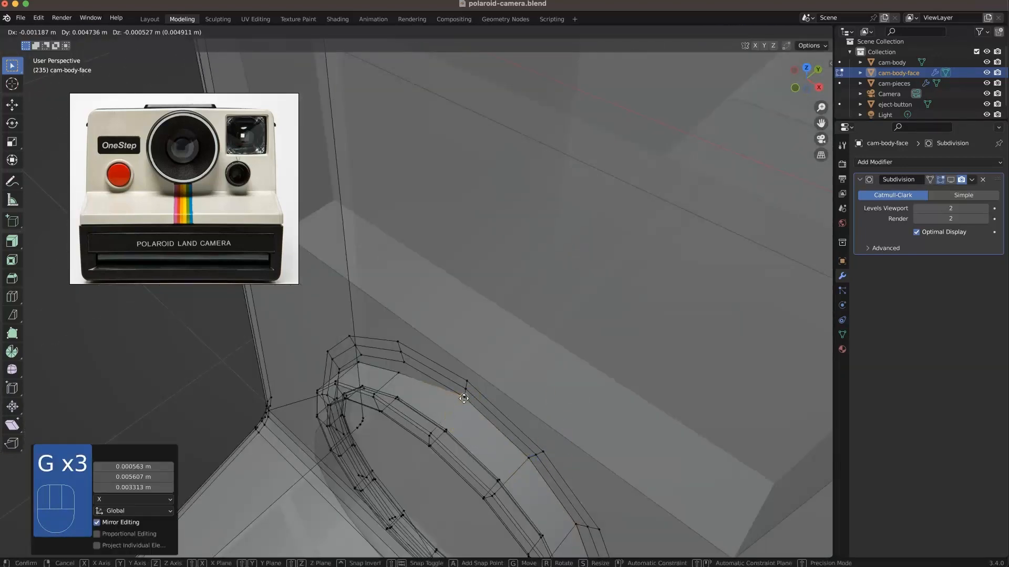
{"action": "left_click", "coordinate": [403, 366]}
{"action": "middle_click_drag", "start_coordinate": [403, 366], "coordinate": [350, 409]}
{"action": "left_click", "coordinate": [318, 458]}
{"action": "middle_click_drag", "start_coordinate": [313, 511], "coordinate": [337, 466]}
{"action": "middle_click_drag", "start_coordinate": [336, 465], "coordinate": [336, 354], "text": "shift"}
{"action": "left_click", "coordinate": [343, 365]}
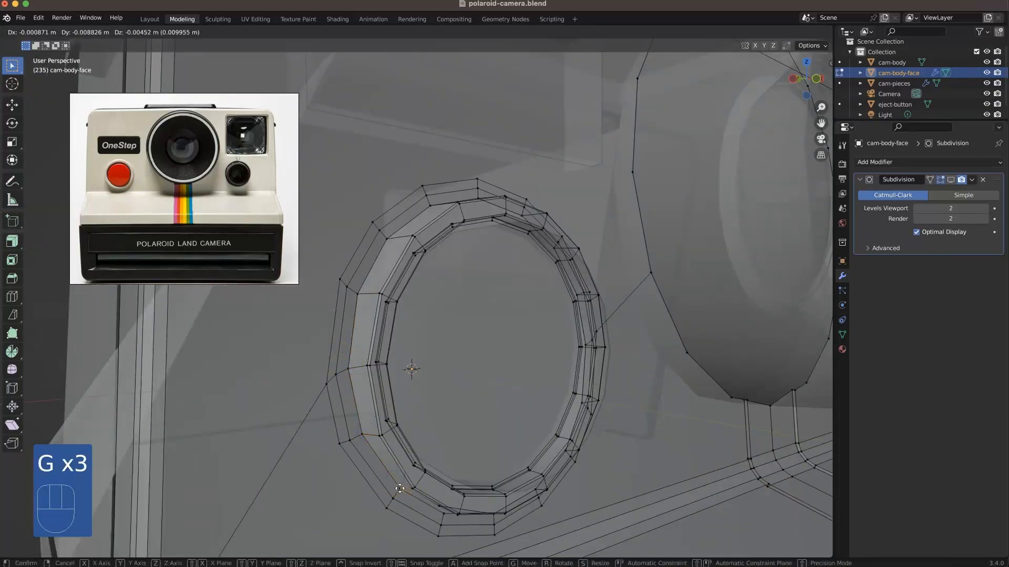
{"action": "left_click", "coordinate": [444, 513]}
{"action": "middle_click_drag", "start_coordinate": [444, 513], "coordinate": [441, 407]}
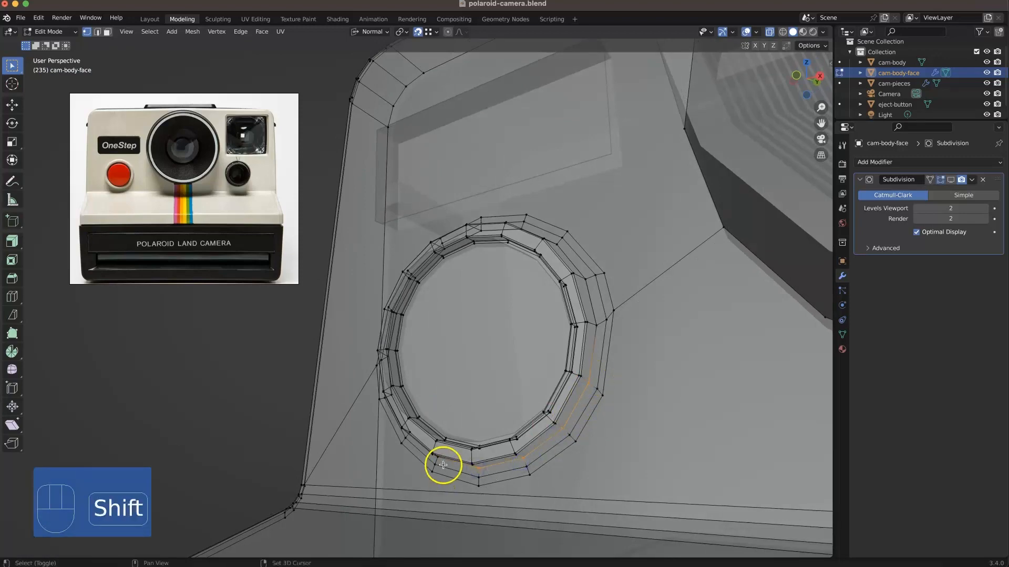
Step: Select all the snapped vertices around the button rim and merge them by distance
{"action": "middle_click_drag", "start_coordinate": [443, 468], "coordinate": [433, 474]}
{"action": "middle_click_drag", "start_coordinate": [356, 412], "coordinate": [336, 348]}
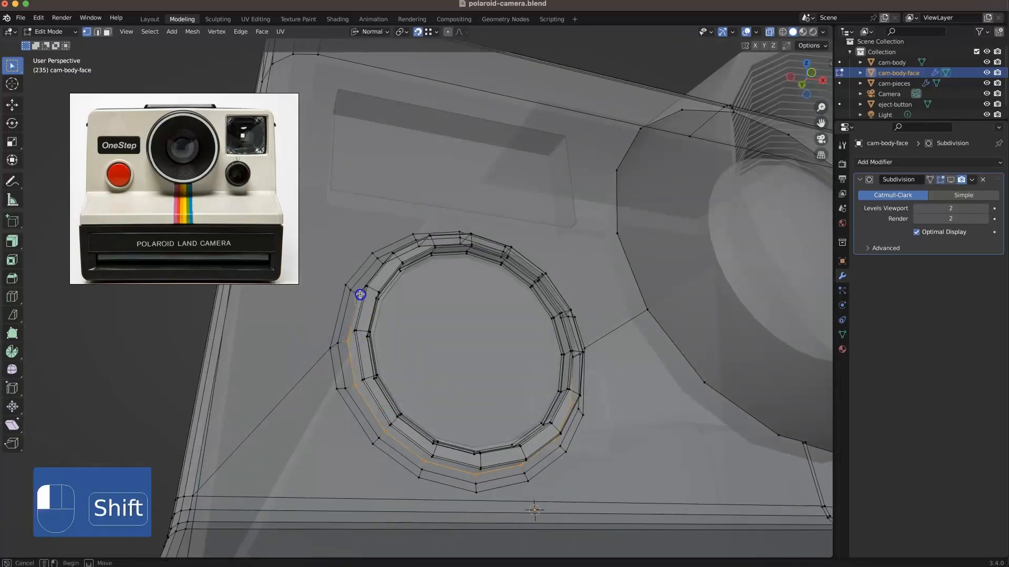
{"action": "middle_click_drag", "start_coordinate": [361, 296], "coordinate": [366, 243]}
{"action": "middle_click_drag", "start_coordinate": [474, 214], "coordinate": [547, 250]}
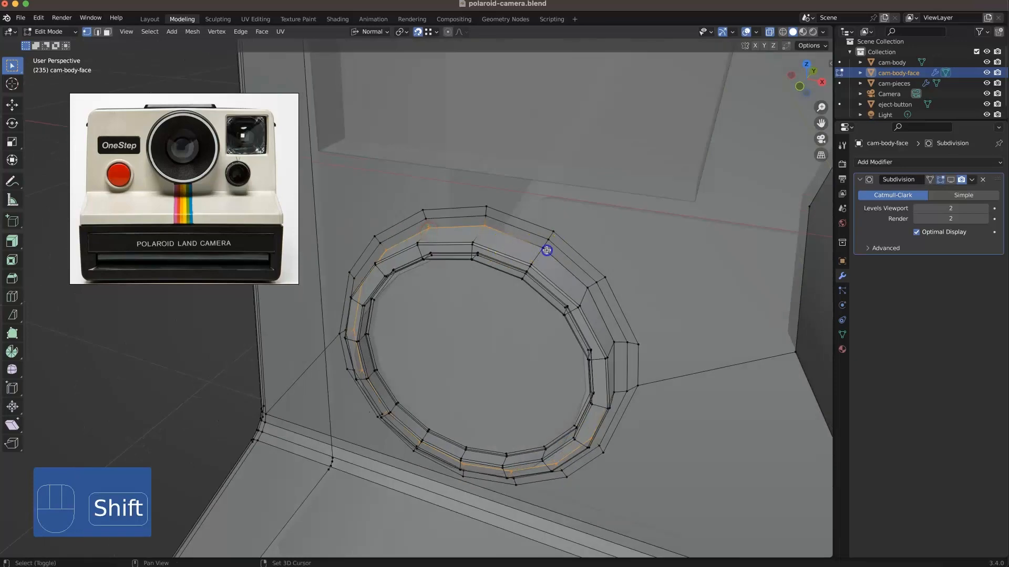
{"action": "left_click_drag", "start_coordinate": [612, 390], "coordinate": [619, 398], "text": "shift"}
{"action": "middle_click_drag", "start_coordinate": [619, 395], "coordinate": [603, 374]}
{"action": "right_click", "coordinate": [596, 499]}
{"action": "mouse_move", "coordinate": [595, 515]}
{"action": "left_click", "coordinate": [644, 523]}
{"action": "left_click", "coordinate": [644, 521]}
Step: Try to bevel the merged edge loop around the shutter button
{"action": "middle_click_drag", "start_coordinate": [644, 520], "coordinate": [365, 379]}
{"action": "scroll", "coordinate": [645, 467], "scroll_direction": "down", "scroll_amount": 5}
{"action": "key", "text": "alt+z"}
{"action": "scroll", "coordinate": [440, 300], "scroll_direction": "up", "scroll_amount": 6}
{"action": "key", "text": "2"}
{"action": "left_click", "coordinate": [363, 384], "text": "alt"}
{"action": "key", "text": "super+b"}
Step: Delete the leftover faces behind the button rim and bevel its merged edge loop with 3 segments
{"action": "middle_click_drag", "start_coordinate": [281, 531], "coordinate": [314, 353]}
{"action": "key", "text": "Delete"}
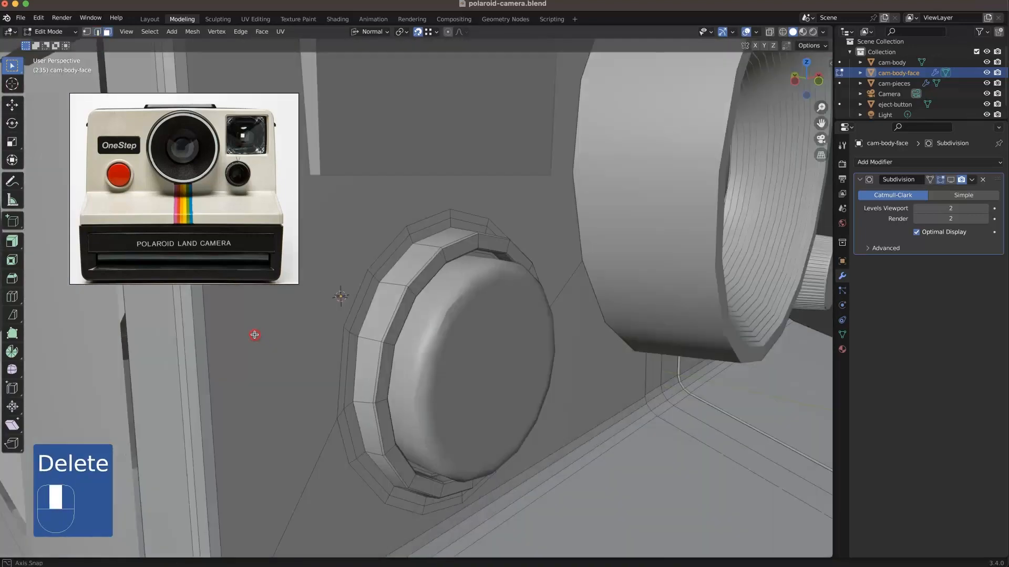
{"action": "left_click", "coordinate": [368, 336], "text": "alt"}
{"action": "key", "text": "super+b"}
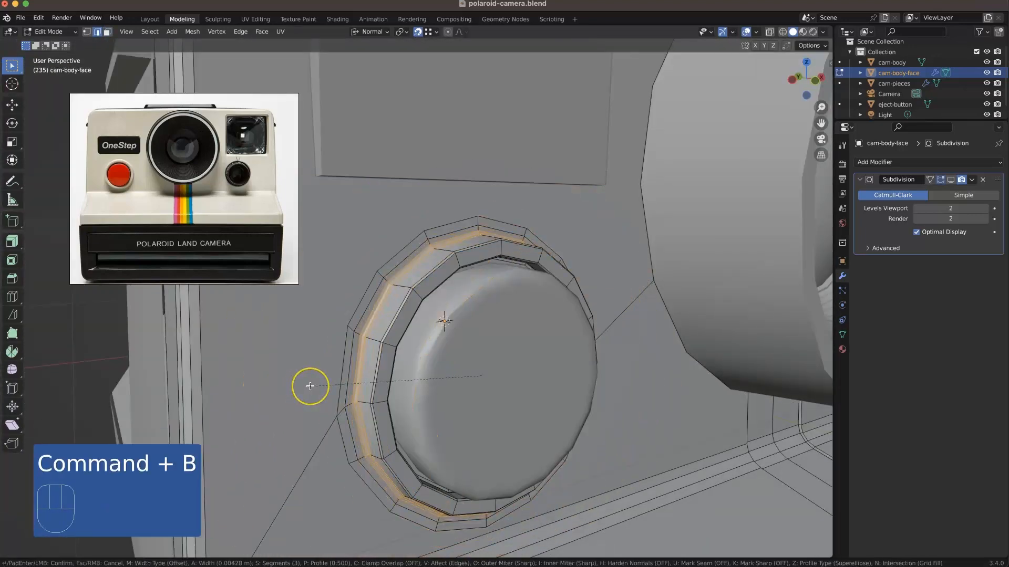
{"action": "middle_click_drag", "start_coordinate": [266, 394], "coordinate": [308, 411]}
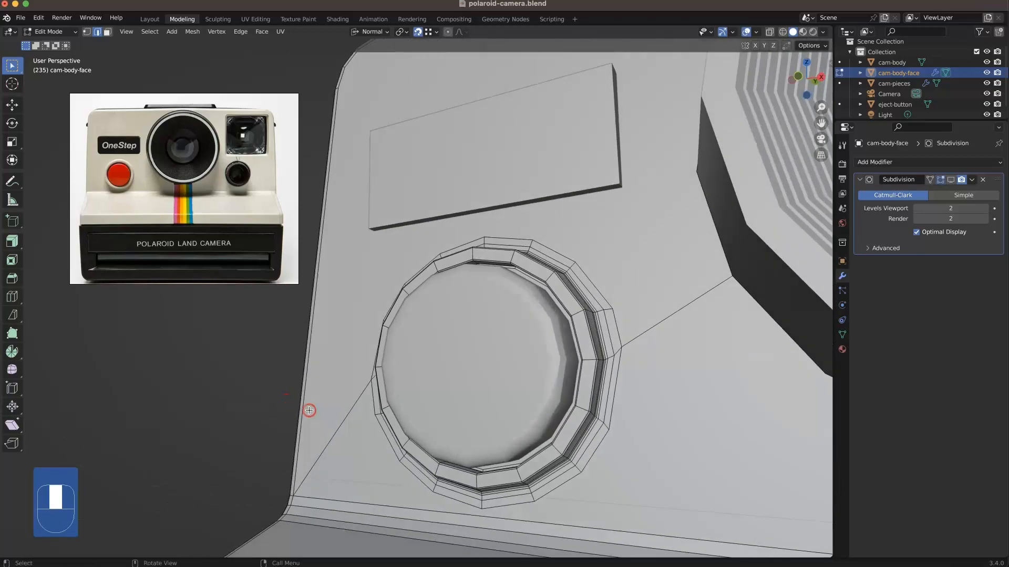
Step: Knife-cut the name plate's rectangular outline into the camera's front face in the front view
{"action": "scroll", "coordinate": [479, 397], "scroll_direction": "down", "scroll_amount": 5}
{"action": "middle_click_drag", "start_coordinate": [462, 412], "coordinate": [513, 417]}
{"action": "middle_click_drag", "start_coordinate": [513, 417], "coordinate": [435, 370], "text": "shift"}
{"action": "middle_click_drag", "start_coordinate": [541, 349], "coordinate": [399, 264]}
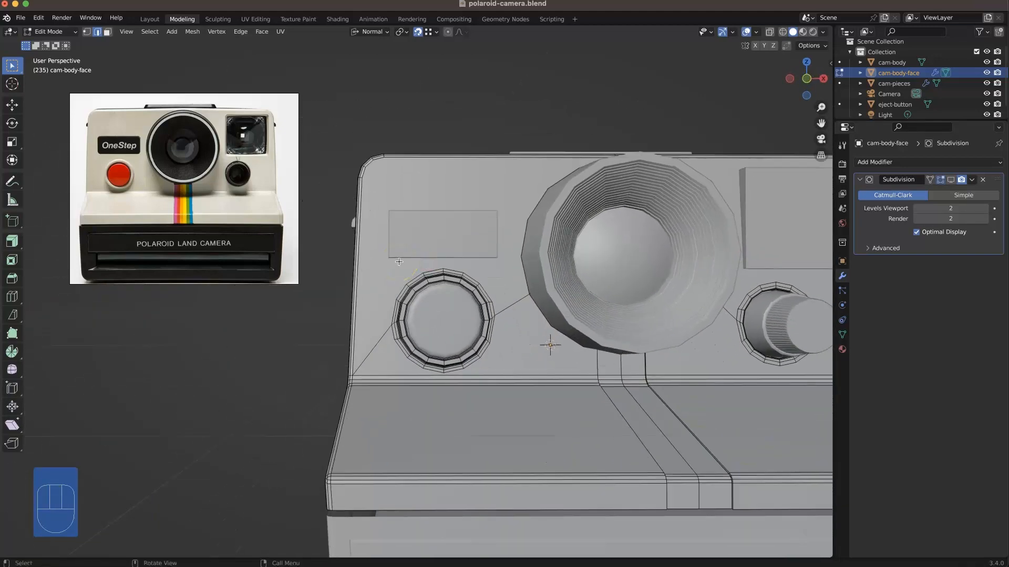
{"action": "mouse_move", "coordinate": [347, 251]}
{"action": "middle_mouse_down"}
{"action": "mouse_move", "coordinate": [415, 246]}
{"action": "mouse_move", "coordinate": [368, 263]}
{"action": "mouse_move", "coordinate": [335, 249]}
{"action": "middle_mouse_up"}
{"action": "key", "text": "KP_1"}
{"action": "scroll", "coordinate": [412, 236], "scroll_direction": "up", "scroll_amount": 3}
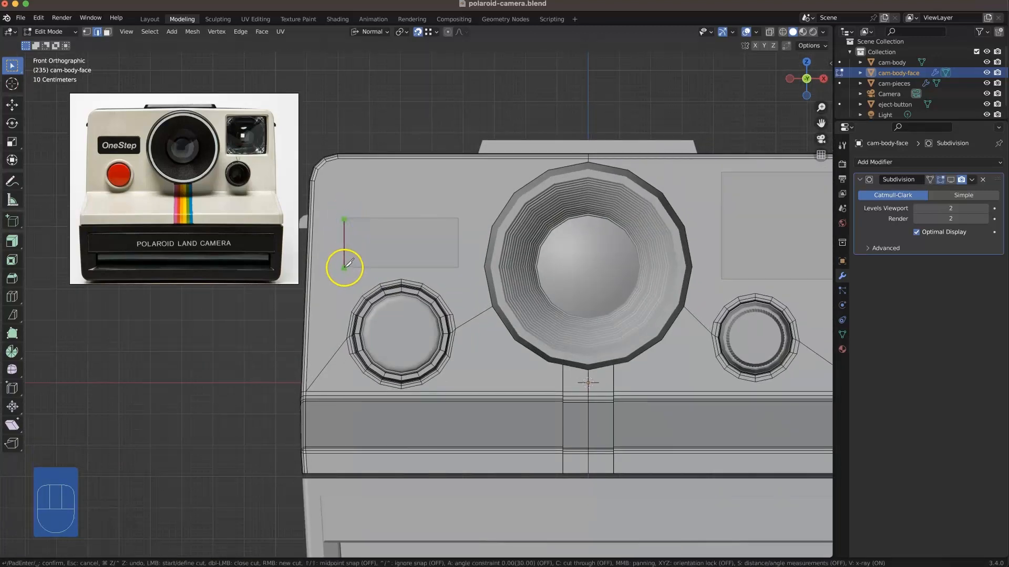
{"action": "left_click", "coordinate": [344, 267]}
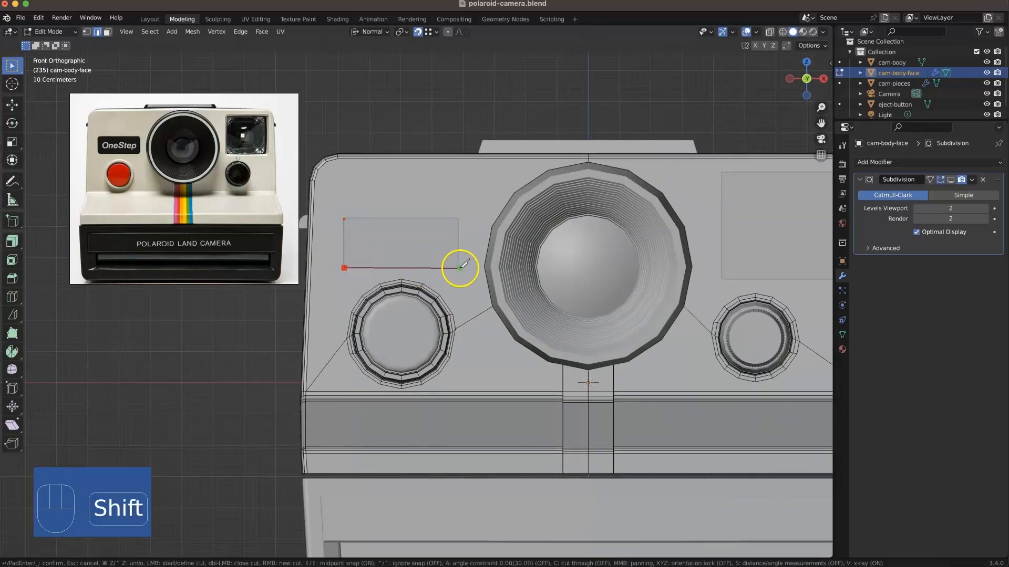
Step: Delete the separate name plate block from the cam-pieces object
{"action": "middle_click_drag", "start_coordinate": [394, 194], "coordinate": [365, 332]}
{"action": "key", "text": "Tab"}
{"action": "left_click", "coordinate": [469, 217]}
{"action": "key", "text": "Tab"}
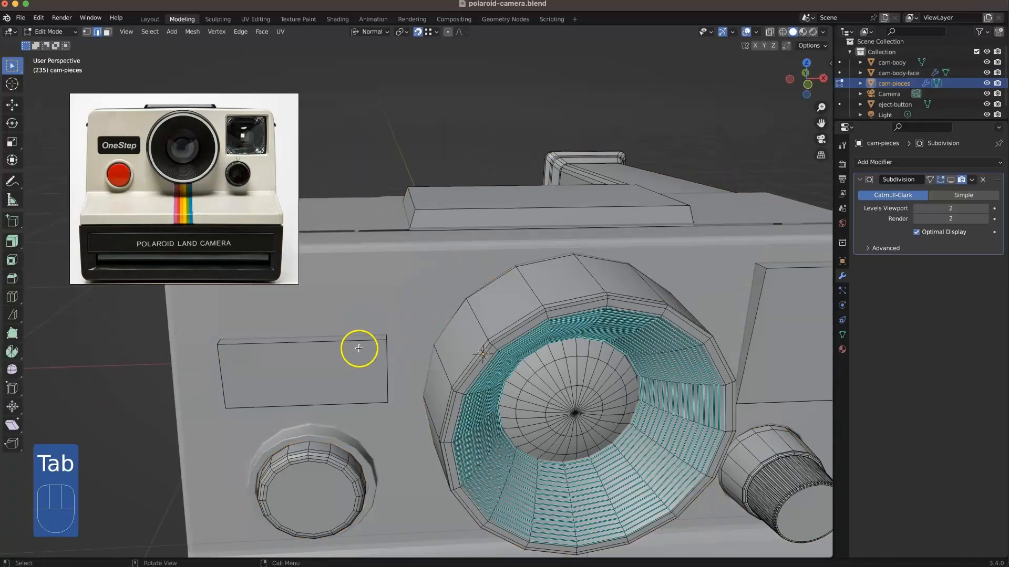
{"action": "key", "text": "3"}
{"action": "key", "text": "l"}
{"action": "key", "text": "Delete"}
{"action": "left_click", "coordinate": [341, 351]}
{"action": "key", "text": "Tab"}
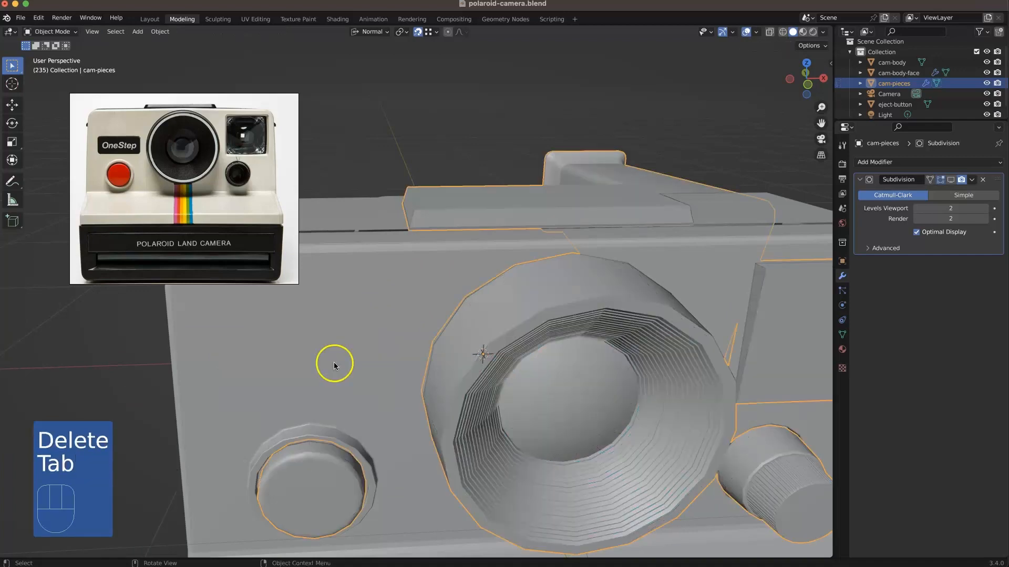
Step: Recess the name plate face of cam-body-face inward along the Y axis, using global orientation
{"action": "left_click", "coordinate": [337, 336]}
{"action": "key", "text": "Tab"}
{"action": "middle_click_drag", "start_coordinate": [337, 335], "coordinate": [495, 337], "text": "shift"}
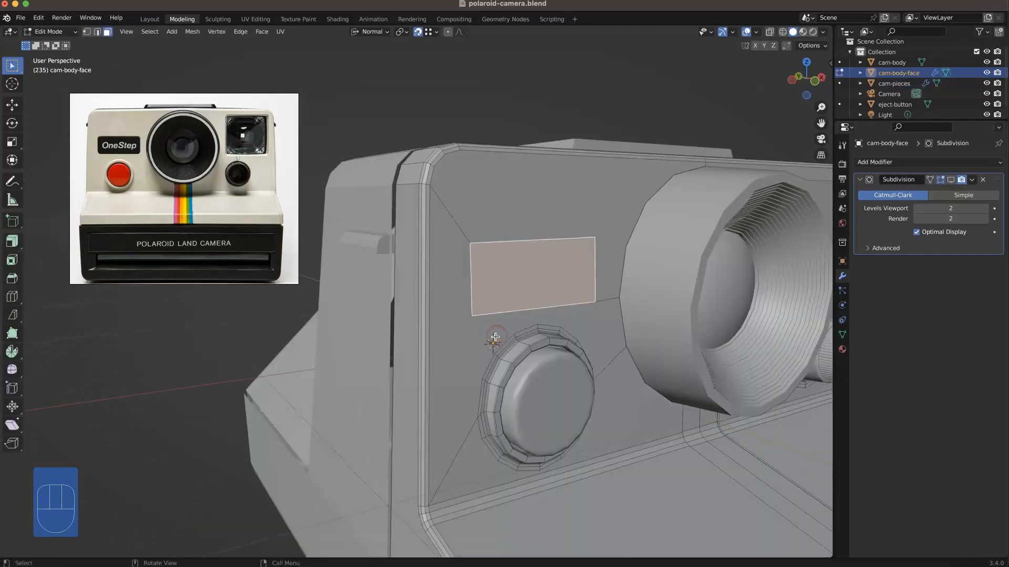
{"action": "right_click", "coordinate": [484, 340]}
{"action": "left_click", "coordinate": [369, 31]}
{"action": "left_click", "coordinate": [369, 59]}
{"action": "key", "text": "g"}
{"action": "key", "text": "y"}
{"action": "left_click", "coordinate": [550, 242]}
{"action": "middle_click_drag", "start_coordinate": [551, 242], "coordinate": [535, 313]}
{"action": "key", "text": "alt+a"}
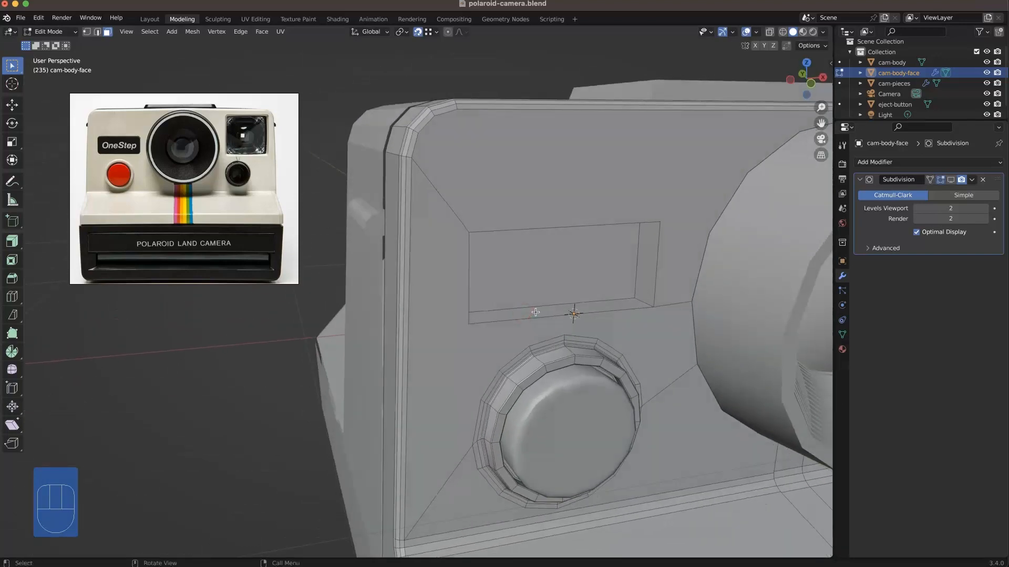
Step: Delete the back face of the name plate recess
{"action": "left_click", "coordinate": [538, 289]}
{"action": "key", "text": "3"}
{"action": "key", "text": "Delete"}
{"action": "left_click", "coordinate": [538, 289]}
Step: Bevel the four corner edges of the name plate opening with 3 segments
{"action": "key", "text": "2"}
{"action": "middle_click_drag", "start_coordinate": [642, 300], "coordinate": [573, 234]}
{"action": "left_click", "coordinate": [482, 239], "text": "shift"}
{"action": "left_click", "coordinate": [666, 245], "text": "shift"}
{"action": "middle_click_drag", "start_coordinate": [667, 258], "coordinate": [663, 347]}
{"action": "key", "text": "super+b"}
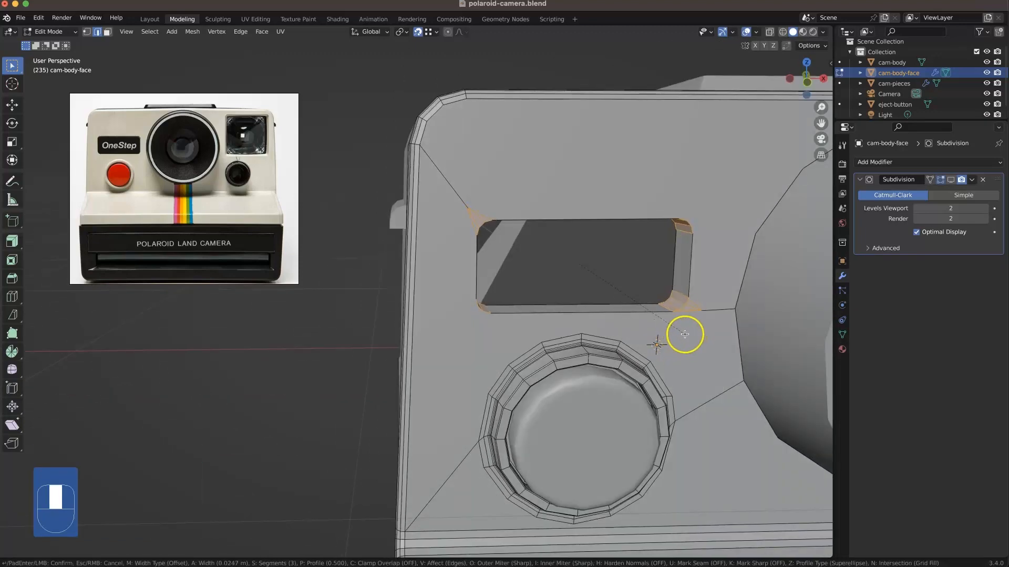
{"action": "left_click", "coordinate": [684, 333]}
Step: Delete the loop of inner wall faces around the rounded name plate opening
{"action": "middle_click_drag", "start_coordinate": [684, 334], "coordinate": [468, 324]}
{"action": "key", "text": "3"}
{"action": "left_click", "coordinate": [666, 242], "text": "alt"}
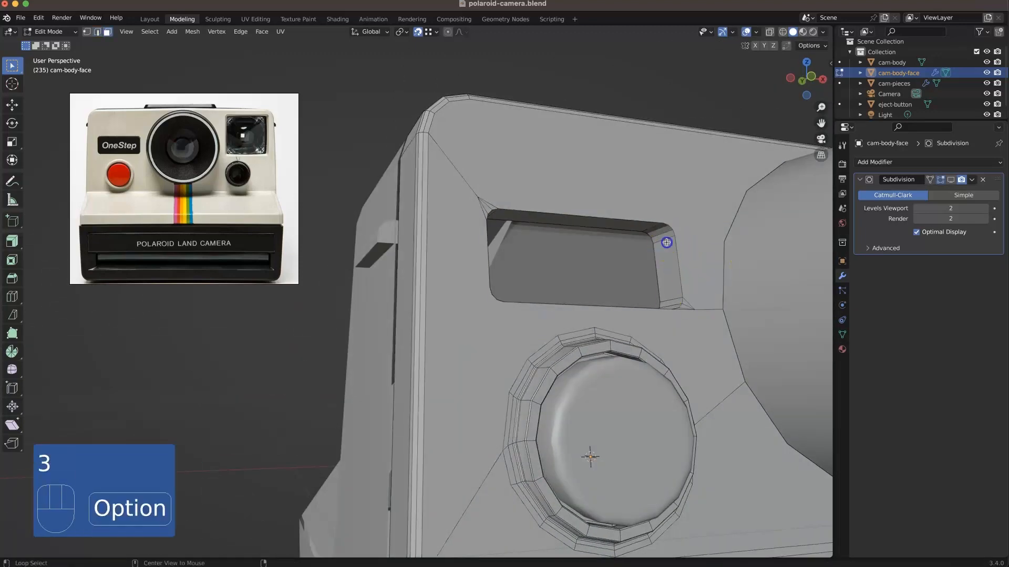
{"action": "key", "text": "Delete"}
{"action": "left_click", "coordinate": [666, 242]}
Step: Fill the rounded name plate opening with a single face from its border edges
{"action": "key", "text": "2"}
{"action": "left_click", "coordinate": [495, 227], "text": "alt"}
{"action": "left_click", "coordinate": [486, 244], "text": "alt+shift"}
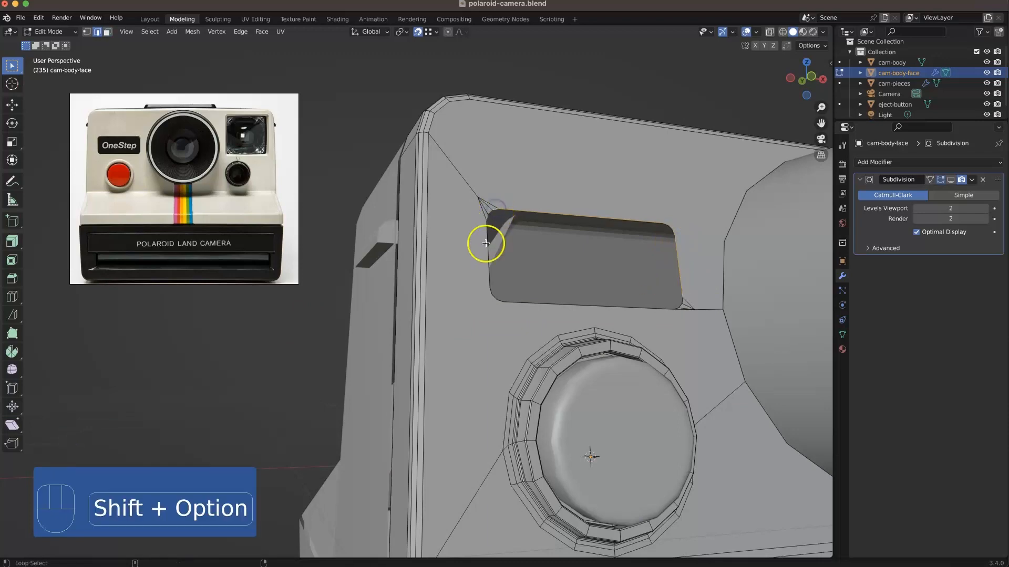
{"action": "key", "text": "f"}
{"action": "left_click", "coordinate": [600, 83]}
Step: Extrude the filled name plate face and push it slightly into the front of the camera
{"action": "middle_click_drag", "start_coordinate": [645, 253], "coordinate": [650, 274]}
{"action": "scroll", "coordinate": [113, 142], "scroll_direction": "up", "scroll_amount": 5}
{"action": "scroll", "coordinate": [114, 141], "scroll_direction": "down", "scroll_amount": 8}
{"action": "middle_click_drag", "start_coordinate": [202, 172], "coordinate": [104, 156]}
{"action": "scroll", "coordinate": [140, 180], "scroll_direction": "up", "scroll_amount": 3}
{"action": "scroll", "coordinate": [142, 188], "scroll_direction": "up", "scroll_amount": 8}
{"action": "scroll", "coordinate": [143, 188], "scroll_direction": "down", "scroll_amount": 5}
{"action": "key", "text": "3"}
{"action": "left_click", "coordinate": [525, 301]}
{"action": "middle_click_drag", "start_coordinate": [526, 301], "coordinate": [693, 313]}
{"action": "key", "text": "e"}
{"action": "right_click", "coordinate": [692, 313]}
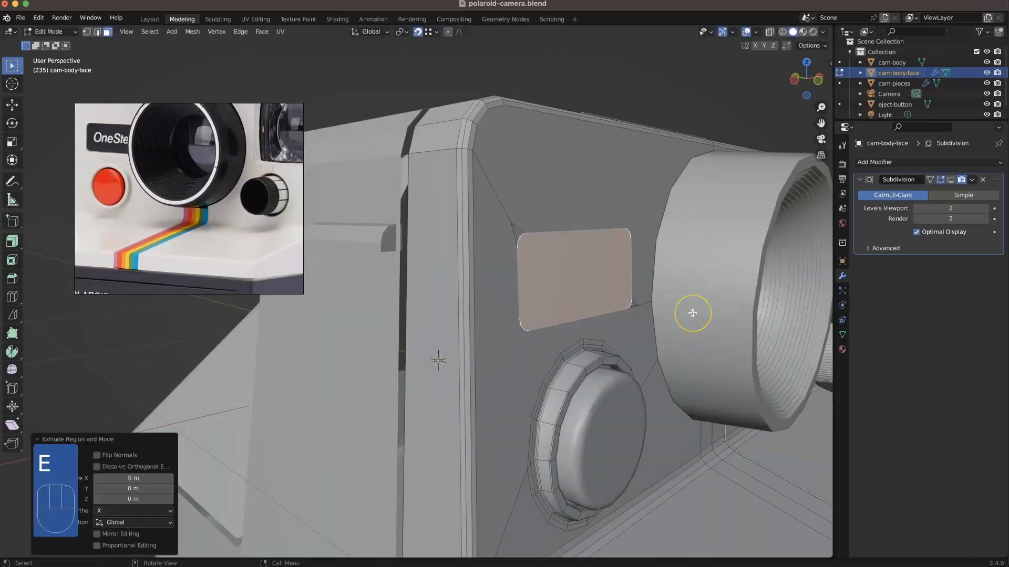
{"action": "left_click", "coordinate": [689, 312]}
{"action": "left_click", "coordinate": [577, 234]}
Step: Try to dissolve the front faces around the name plate together with their small corner triangles
{"action": "middle_click_drag", "start_coordinate": [628, 227], "coordinate": [484, 278]}
{"action": "scroll", "coordinate": [485, 278], "scroll_direction": "down", "scroll_amount": 4}
{"action": "middle_click_drag", "start_coordinate": [511, 322], "coordinate": [514, 283]}
{"action": "middle_click_drag", "start_coordinate": [548, 323], "coordinate": [532, 341]}
{"action": "scroll", "coordinate": [472, 273], "scroll_direction": "up", "scroll_amount": 2}
{"action": "middle_click_drag", "start_coordinate": [358, 200], "coordinate": [457, 218], "text": "shift"}
{"action": "scroll", "coordinate": [452, 210], "scroll_direction": "up", "scroll_amount": 1}
{"action": "key", "text": "3"}
{"action": "left_click", "coordinate": [465, 173], "text": "shift"}
{"action": "left_click", "coordinate": [473, 169], "text": "shift"}
{"action": "left_click", "coordinate": [477, 165], "text": "shift"}
{"action": "left_click", "coordinate": [487, 154], "text": "shift"}
{"action": "left_click", "coordinate": [674, 249], "text": "shift"}
{"action": "scroll", "coordinate": [670, 255], "scroll_direction": "up", "scroll_amount": 2}
{"action": "middle_click_drag", "start_coordinate": [683, 254], "coordinate": [524, 301], "text": "shift"}
{"action": "scroll", "coordinate": [523, 302], "scroll_direction": "up", "scroll_amount": 4}
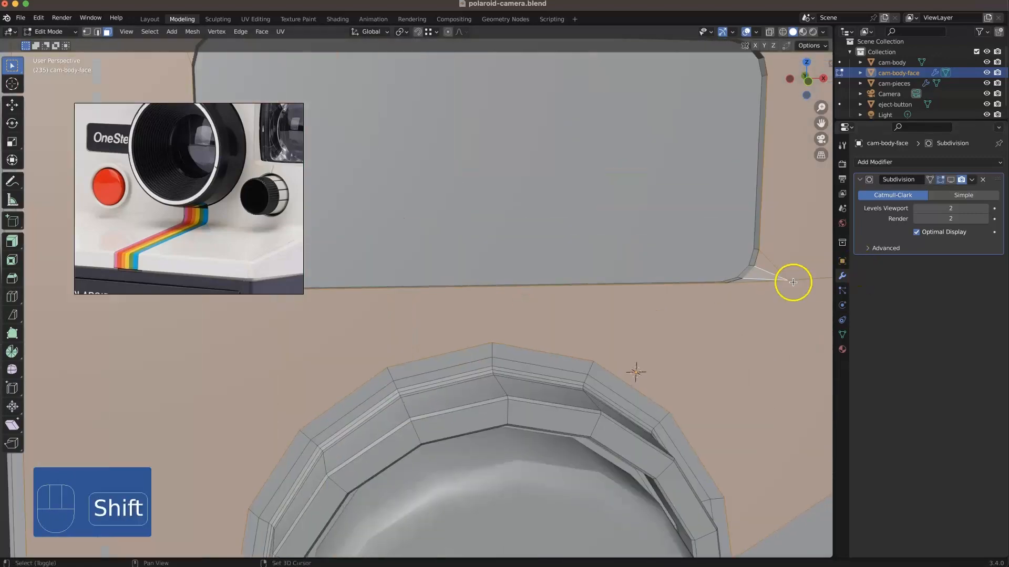
{"action": "key", "text": "x"}
{"action": "left_click", "coordinate": [716, 413]}
{"action": "scroll", "coordinate": [716, 414], "scroll_direction": "down", "scroll_amount": 4}
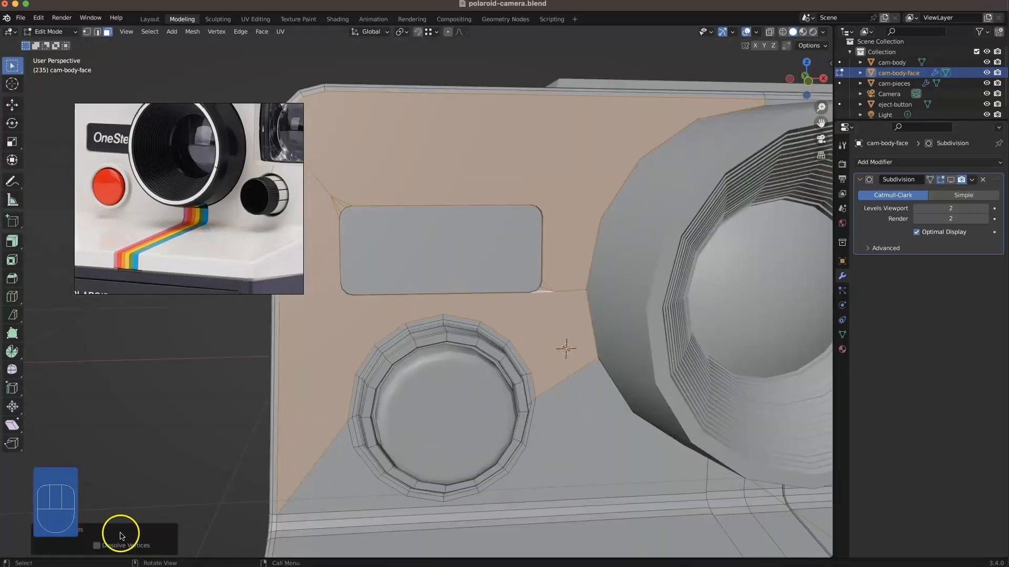
Step: Dissolve the small corner triangles into the front face above the name plate
{"action": "left_click", "coordinate": [500, 321]}
{"action": "left_click", "coordinate": [547, 290]}
{"action": "left_click", "coordinate": [545, 290], "text": "shift"}
{"action": "scroll", "coordinate": [547, 290], "scroll_direction": "up", "scroll_amount": 2}
{"action": "left_click", "coordinate": [613, 286], "text": "shift"}
{"action": "scroll", "coordinate": [613, 286], "scroll_direction": "down", "scroll_amount": 3}
{"action": "left_click", "coordinate": [554, 204], "text": "shift"}
{"action": "scroll", "coordinate": [554, 203], "scroll_direction": "up", "scroll_amount": 5}
{"action": "left_click", "coordinate": [255, 95], "text": "shift"}
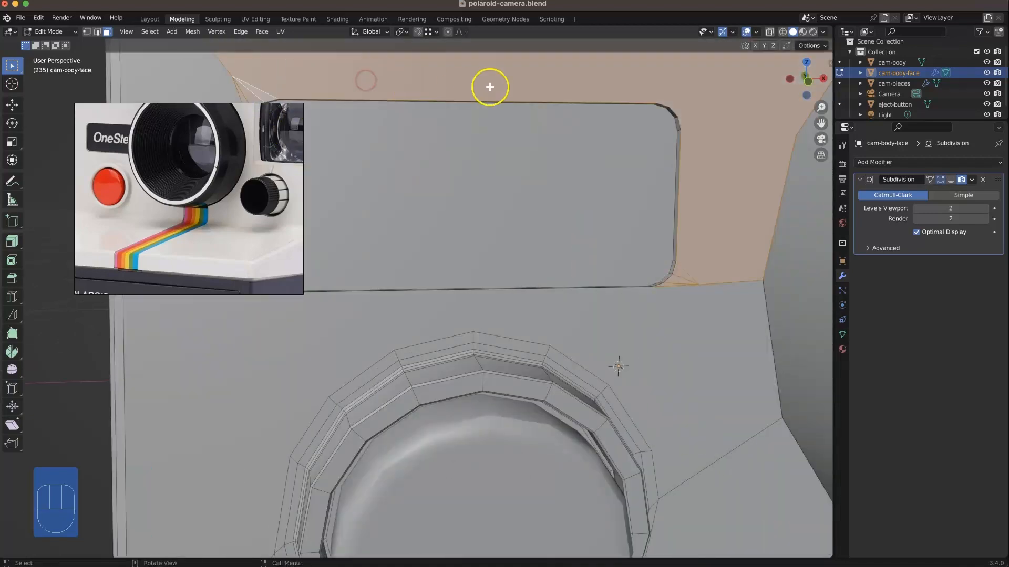
{"action": "key", "text": "x"}
{"action": "left_click", "coordinate": [471, 268]}
Step: Dissolve the two stray vertices on the edges leading to the name plate's corners
{"action": "scroll", "coordinate": [471, 268], "scroll_direction": "down", "scroll_amount": 4}
{"action": "scroll", "coordinate": [437, 221], "scroll_direction": "up", "scroll_amount": 1}
{"action": "key", "text": "1"}
{"action": "right_click", "coordinate": [411, 220]}
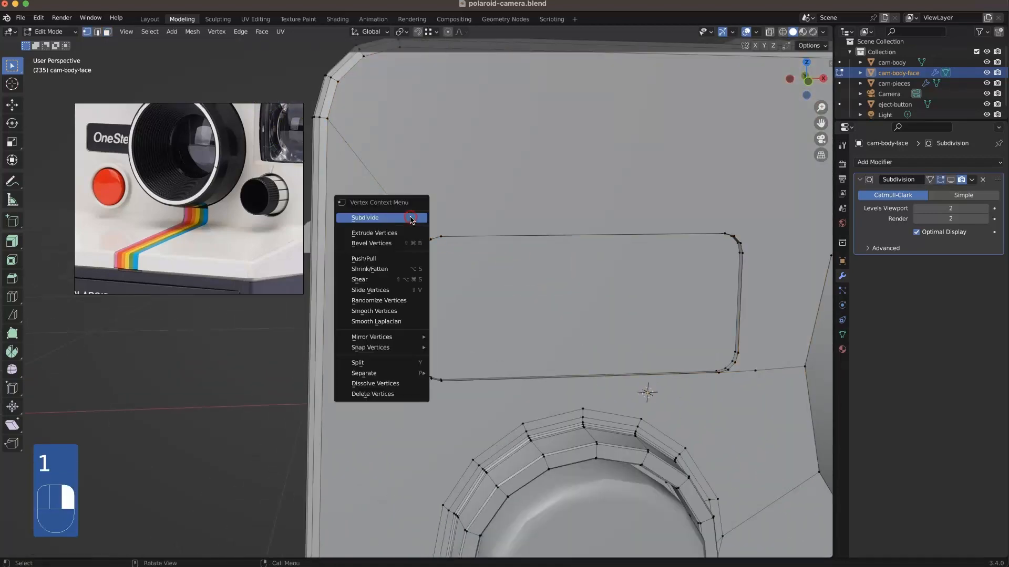
{"action": "left_click", "coordinate": [398, 384]}
{"action": "left_click", "coordinate": [756, 368]}
{"action": "right_click", "coordinate": [756, 367]}
{"action": "left_click", "coordinate": [736, 531]}
Step: Bevel the border edge loop of the name plate recess with 1 segment, about 0.008 m wide
{"action": "scroll", "coordinate": [730, 400], "scroll_direction": "down", "scroll_amount": 1}
{"action": "middle_click_drag", "start_coordinate": [727, 349], "coordinate": [721, 369], "text": "shift"}
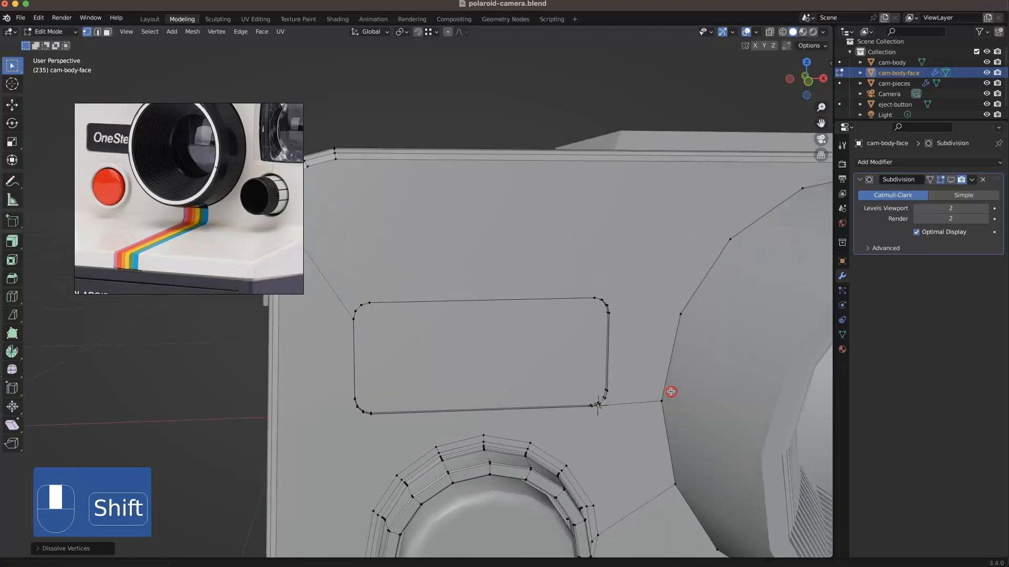
{"action": "middle_click_drag", "start_coordinate": [718, 405], "coordinate": [669, 322]}
{"action": "key", "text": "2"}
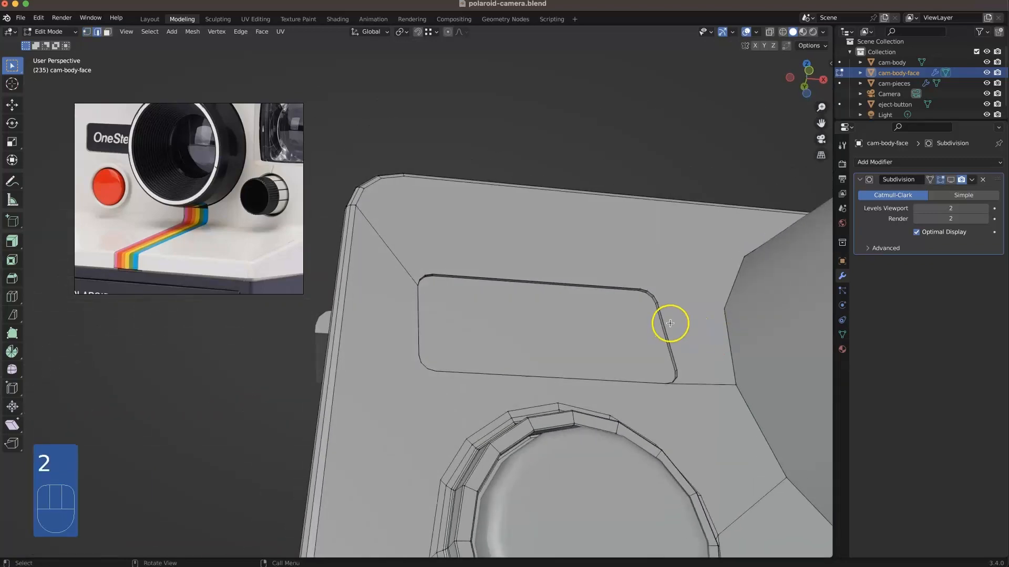
{"action": "left_click", "coordinate": [667, 325], "text": "alt"}
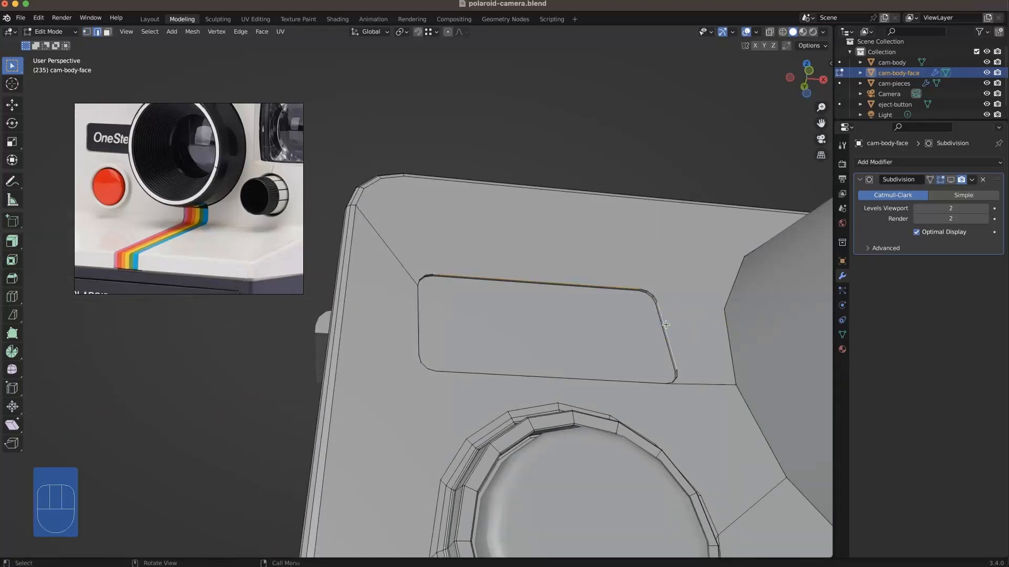
{"action": "scroll", "coordinate": [666, 324], "scroll_direction": "up", "scroll_amount": 1}
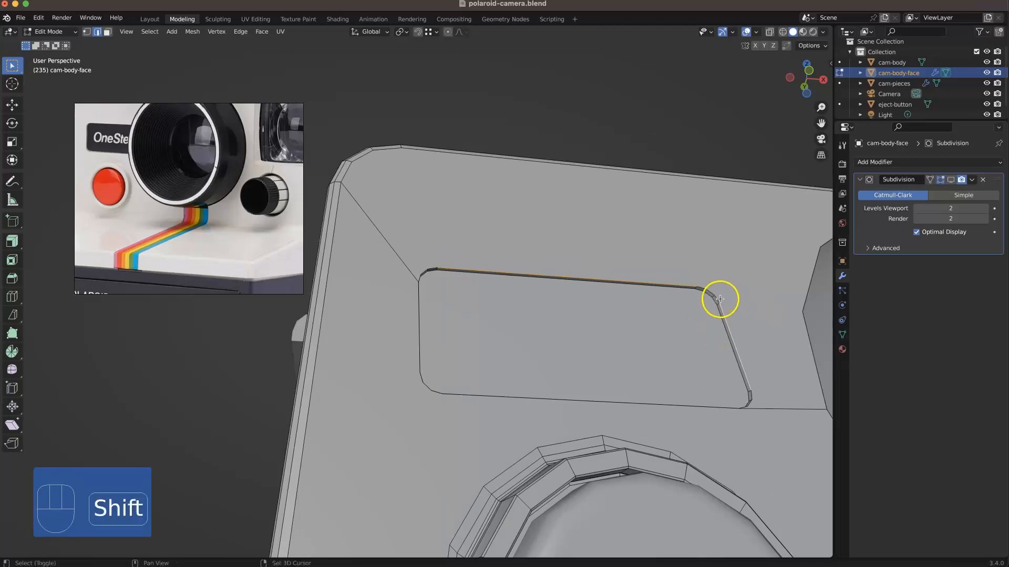
{"action": "left_click", "coordinate": [732, 407], "text": "alt+shift"}
{"action": "middle_click_drag", "start_coordinate": [489, 361], "coordinate": [477, 396]}
{"action": "key", "text": "super+b"}
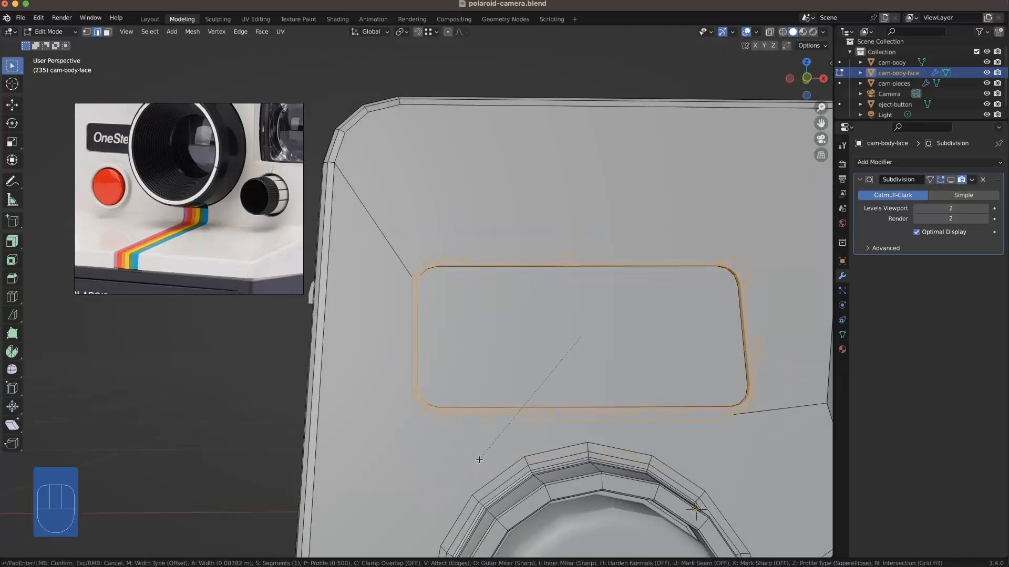
{"action": "left_click", "coordinate": [479, 462]}
Step: Select all the name plate rim vertices in a see-through view and merge them by distance
{"action": "middle_click_drag", "start_coordinate": [479, 462], "coordinate": [471, 385]}
{"action": "key", "text": "alt+z"}
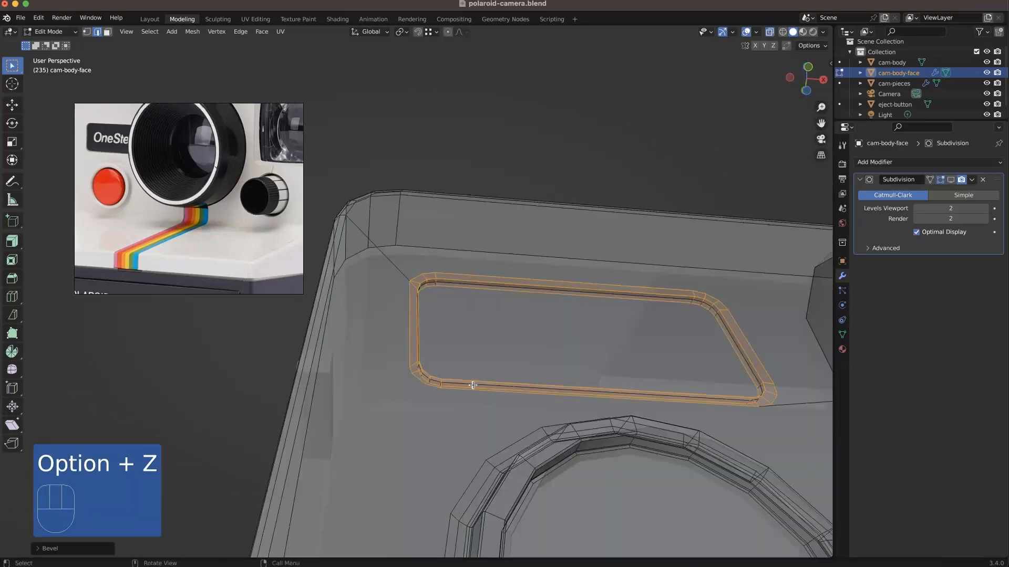
{"action": "right_click", "coordinate": [767, 528]}
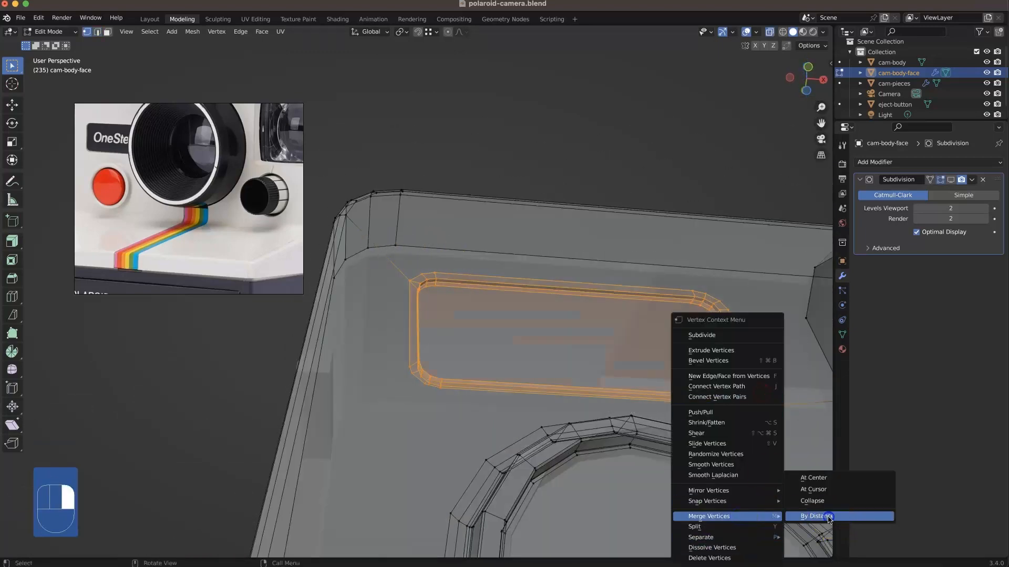
{"action": "left_click", "coordinate": [804, 515]}
{"action": "key", "text": "alt+z"}
Step: Inset the recessed name plate face slightly inside its rim
{"action": "middle_click_drag", "start_coordinate": [660, 397], "coordinate": [649, 356]}
{"action": "key", "text": "3"}
{"action": "left_click", "coordinate": [650, 356]}
{"action": "key", "text": "i"}
{"action": "left_click", "coordinate": [697, 423]}
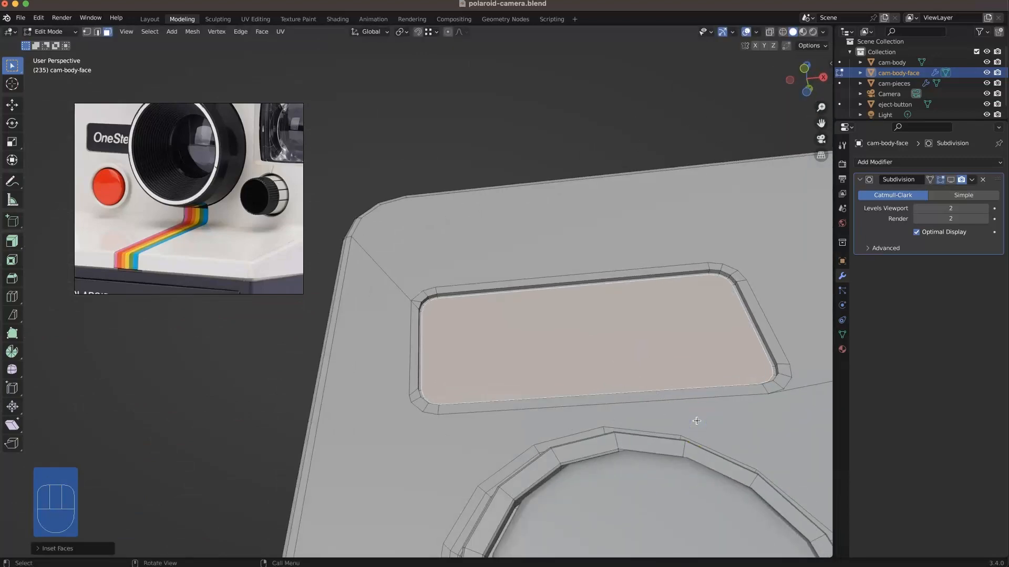
Step: Knife-cut a connecting edge at the upper-left corner of the name plate's beveled rim
{"action": "middle_click_drag", "start_coordinate": [696, 420], "coordinate": [583, 404]}
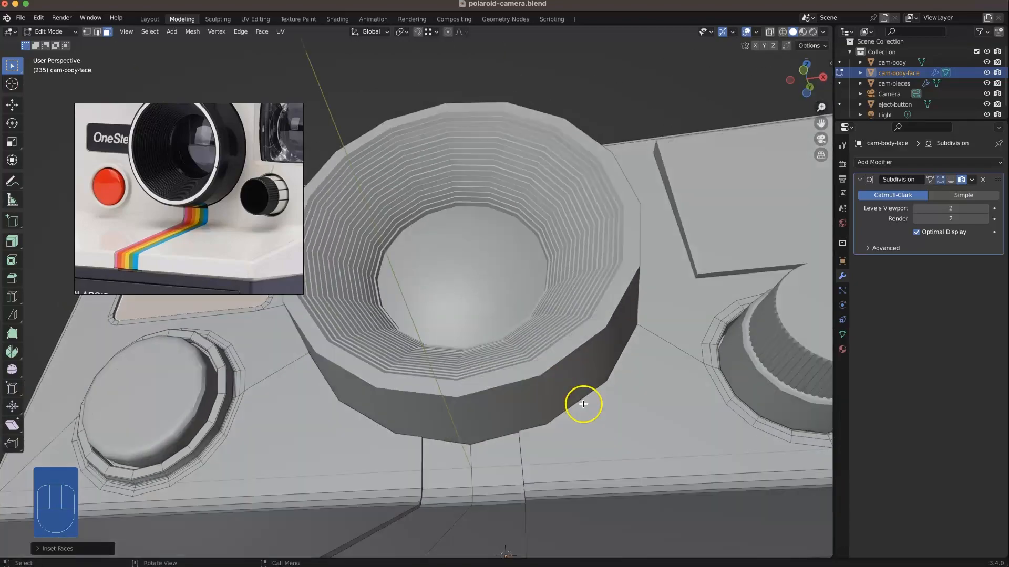
{"action": "scroll", "coordinate": [585, 401], "scroll_direction": "down", "scroll_amount": 2}
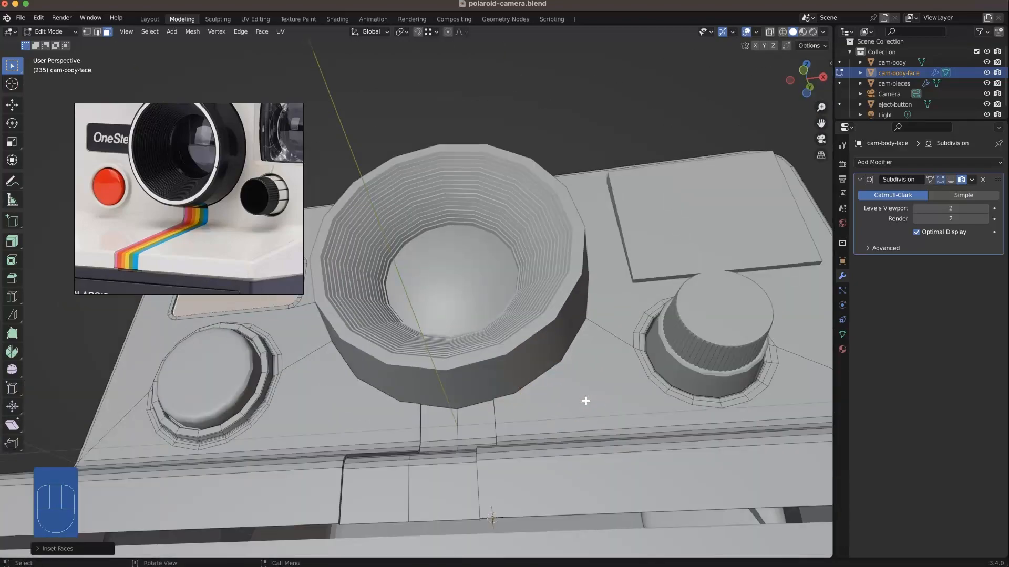
{"action": "middle_click_drag", "start_coordinate": [442, 343], "coordinate": [612, 403], "text": "shift"}
{"action": "mouse_move", "coordinate": [531, 368]}
{"action": "middle_mouse_down"}
{"action": "mouse_move", "coordinate": [561, 448]}
{"action": "mouse_move", "coordinate": [542, 383]}
{"action": "middle_mouse_up"}
{"action": "scroll", "coordinate": [320, 316], "scroll_direction": "up", "scroll_amount": 8}
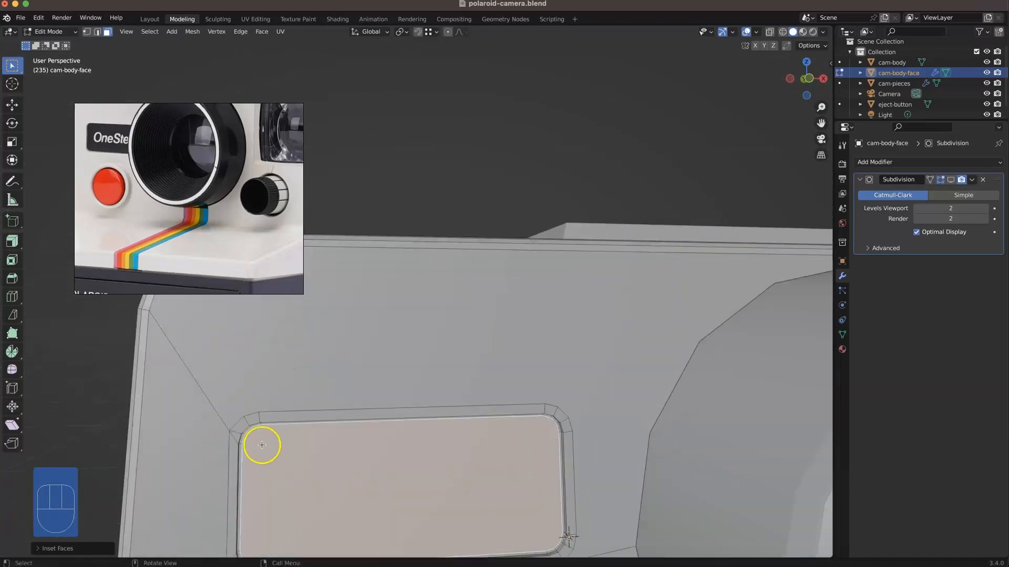
{"action": "scroll", "coordinate": [410, 418], "scroll_direction": "down", "scroll_amount": 3}
{"action": "scroll", "coordinate": [405, 383], "scroll_direction": "up", "scroll_amount": 5}
{"action": "key", "text": "k"}
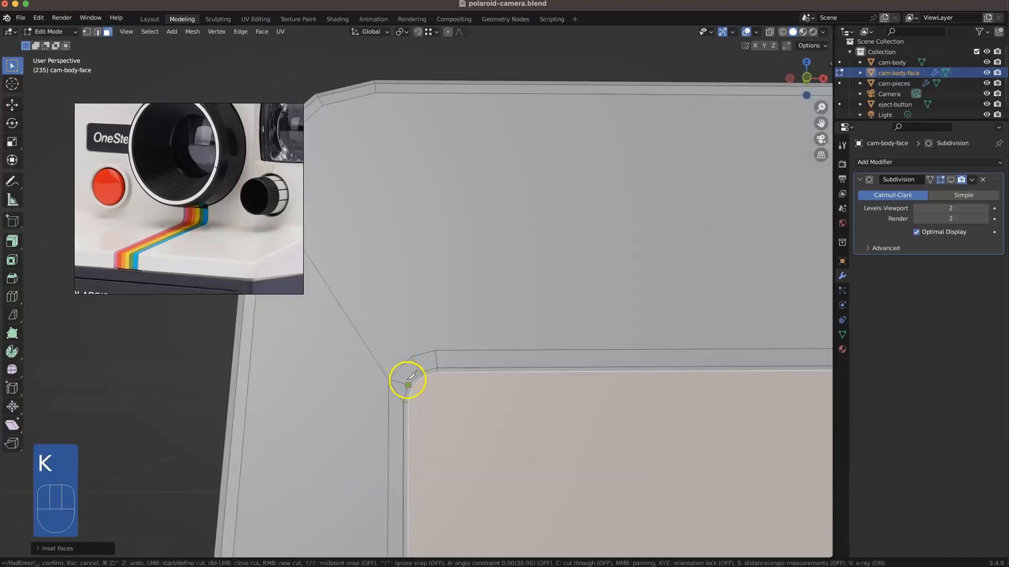
{"action": "key", "text": "Return"}
Step: Dissolve the redundant edges at the upper-left corner of the name plate rim
{"action": "key", "text": "2"}
{"action": "left_click", "coordinate": [396, 384]}
{"action": "right_click", "coordinate": [396, 385]}
{"action": "left_click", "coordinate": [384, 547]}
{"action": "right_click", "coordinate": [394, 381]}
{"action": "left_click", "coordinate": [383, 547]}
{"action": "left_click", "coordinate": [401, 415]}
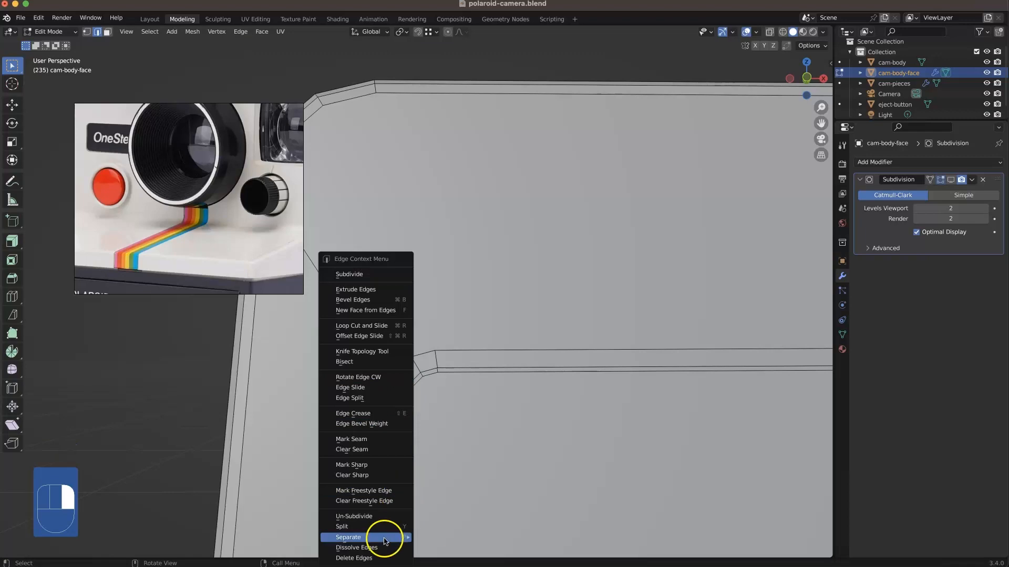
Step: Dissolve the redundant edge between the name plate rim's lower-right corner and the lens, and save the file
{"action": "scroll", "coordinate": [401, 415], "scroll_direction": "down", "scroll_amount": 3}
{"action": "scroll", "coordinate": [585, 417], "scroll_direction": "up", "scroll_amount": 3}
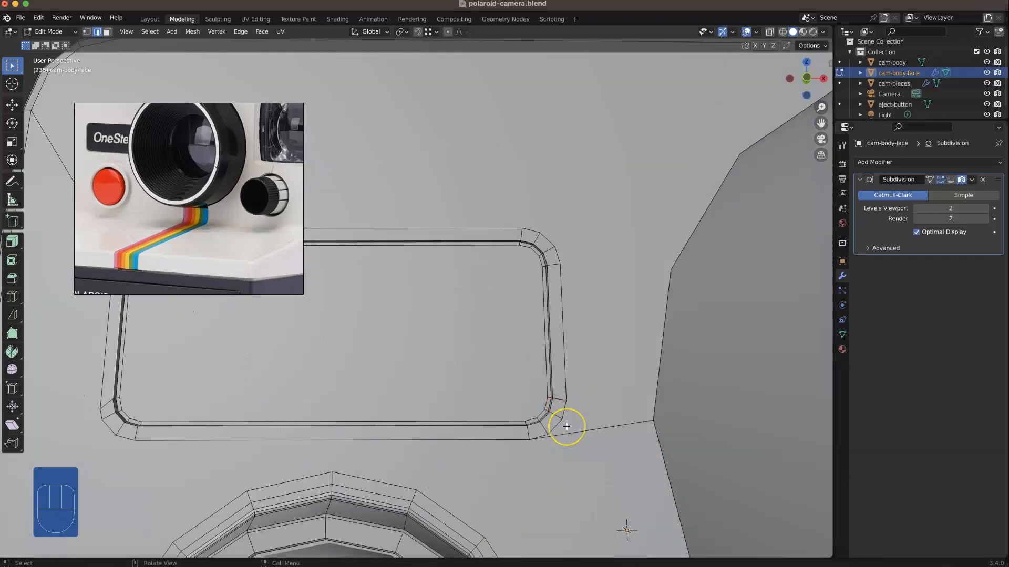
{"action": "right_click", "coordinate": [620, 426]}
{"action": "left_click", "coordinate": [591, 547]}
{"action": "scroll", "coordinate": [541, 483], "scroll_direction": "down", "scroll_amount": 4}
{"action": "middle_click_drag", "start_coordinate": [515, 486], "coordinate": [586, 404], "text": "shift"}
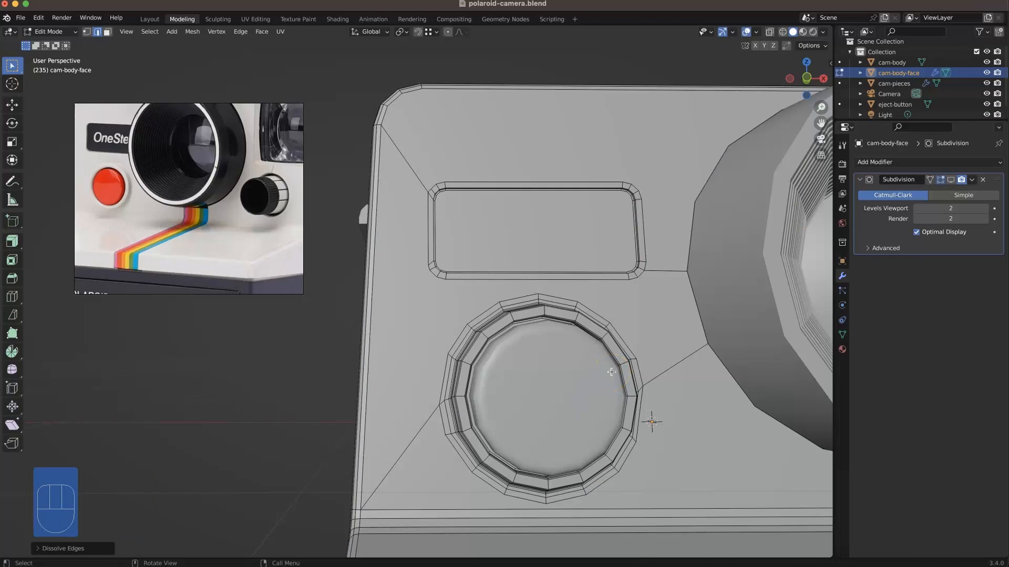
{"action": "scroll", "coordinate": [611, 372], "scroll_direction": "down", "scroll_amount": 2}
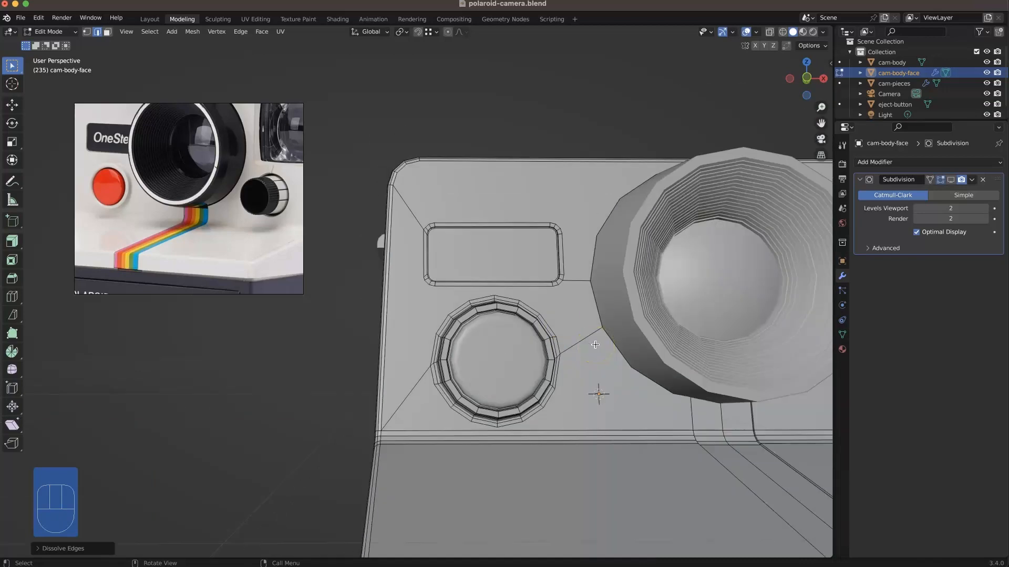
{"action": "key", "text": "super+s"}
Step: Examine the square viewfinder window beside the lens in the reference photos
{"action": "middle_click_drag", "start_coordinate": [598, 325], "coordinate": [507, 289], "text": "shift"}
{"action": "scroll", "coordinate": [526, 284], "scroll_direction": "down", "scroll_amount": 2}
{"action": "mouse_move", "coordinate": [583, 271]}
{"action": "middle_mouse_down"}
{"action": "mouse_move", "coordinate": [546, 265]}
{"action": "mouse_move", "coordinate": [588, 257]}
{"action": "middle_mouse_up"}
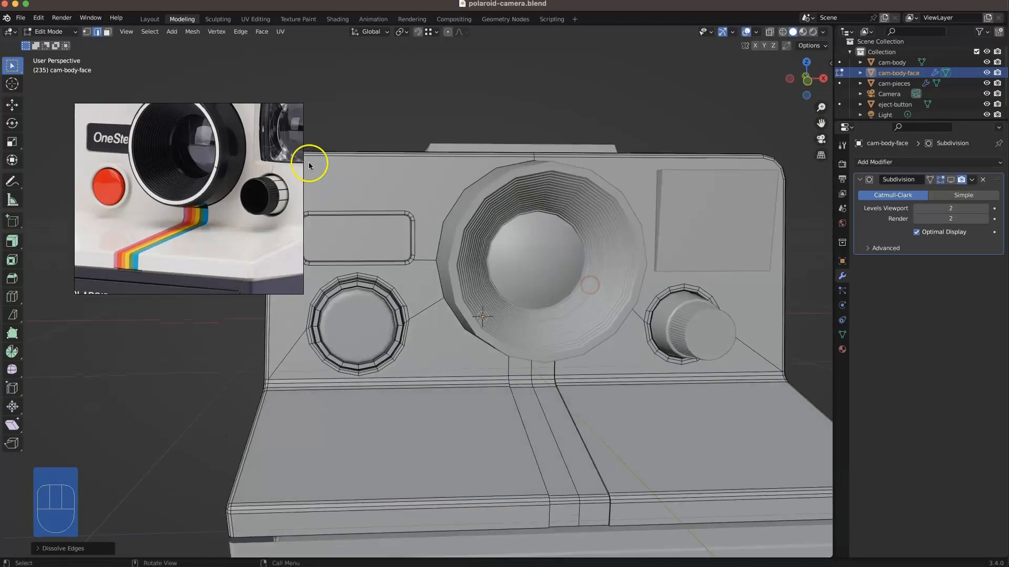
{"action": "scroll", "coordinate": [243, 184], "scroll_direction": "down", "scroll_amount": 2}
{"action": "middle_click_drag", "start_coordinate": [242, 181], "coordinate": [181, 205]}
{"action": "scroll", "coordinate": [182, 200], "scroll_direction": "down", "scroll_amount": 2}
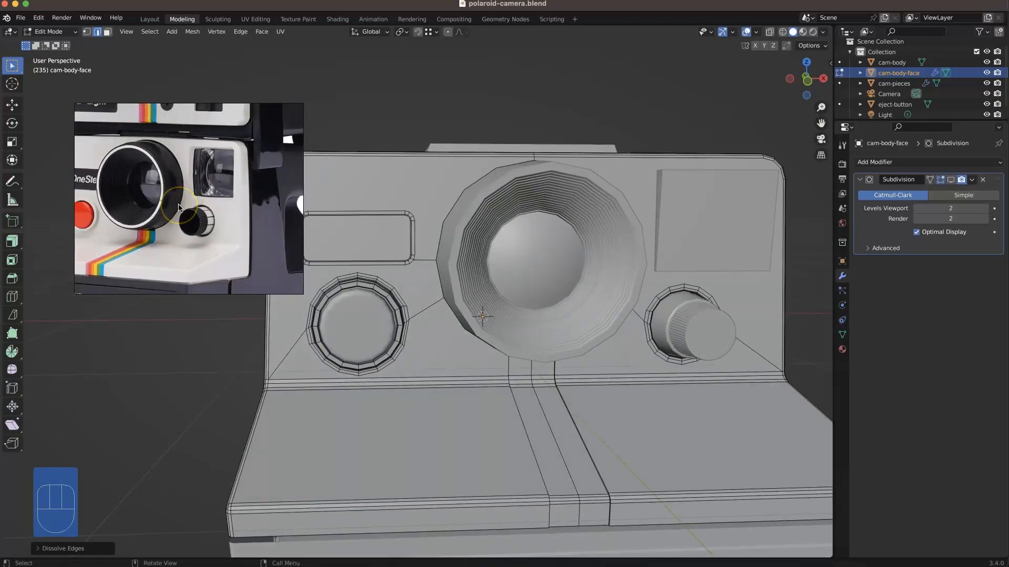
{"action": "middle_click_drag", "start_coordinate": [193, 270], "coordinate": [168, 72]}
{"action": "scroll", "coordinate": [226, 220], "scroll_direction": "up", "scroll_amount": 4}
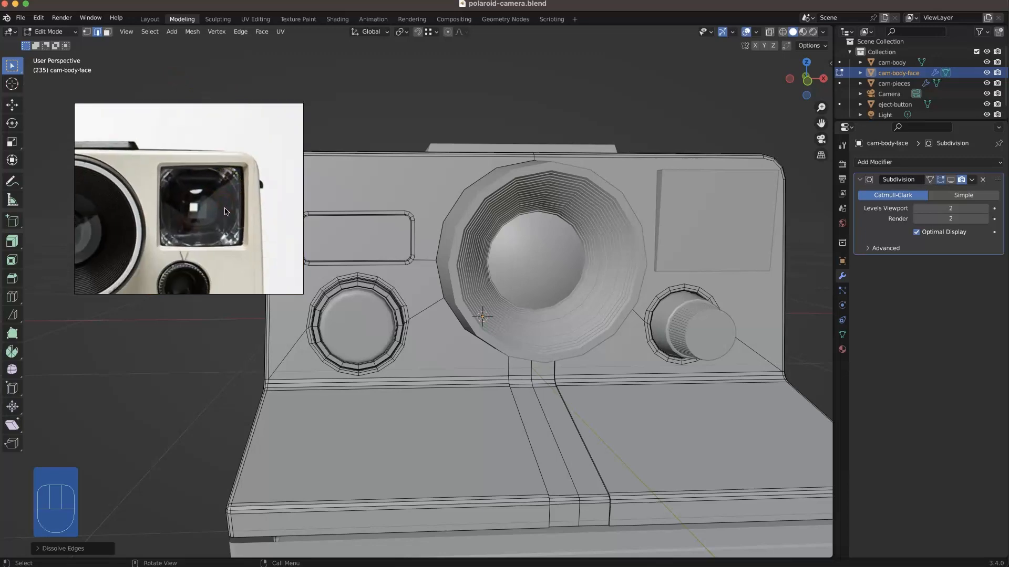
Step: Knife-cut the viewfinder's rectangular outline into the front face in the front view
{"action": "key", "text": "KP_1"}
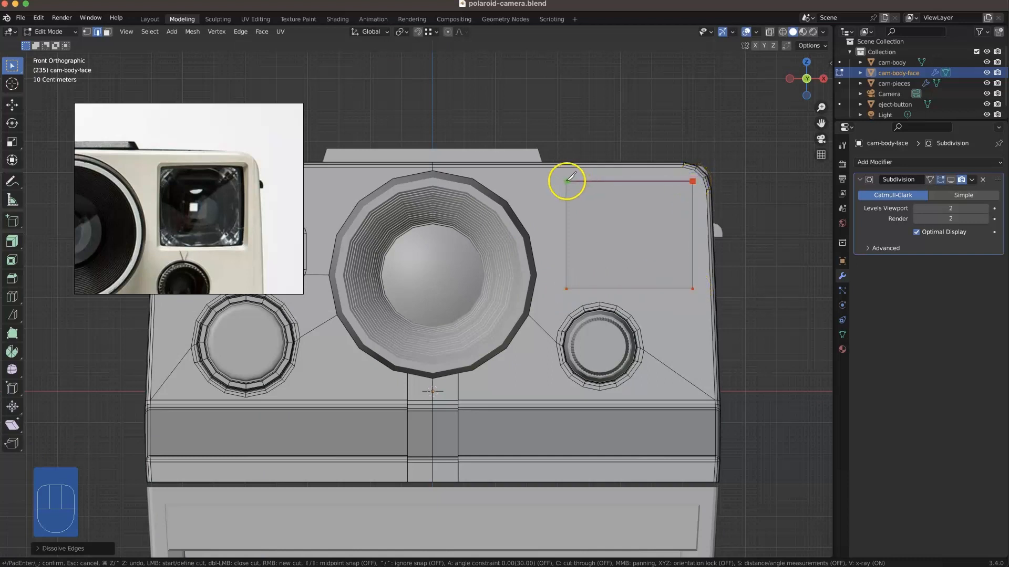
{"action": "key", "text": "1"}
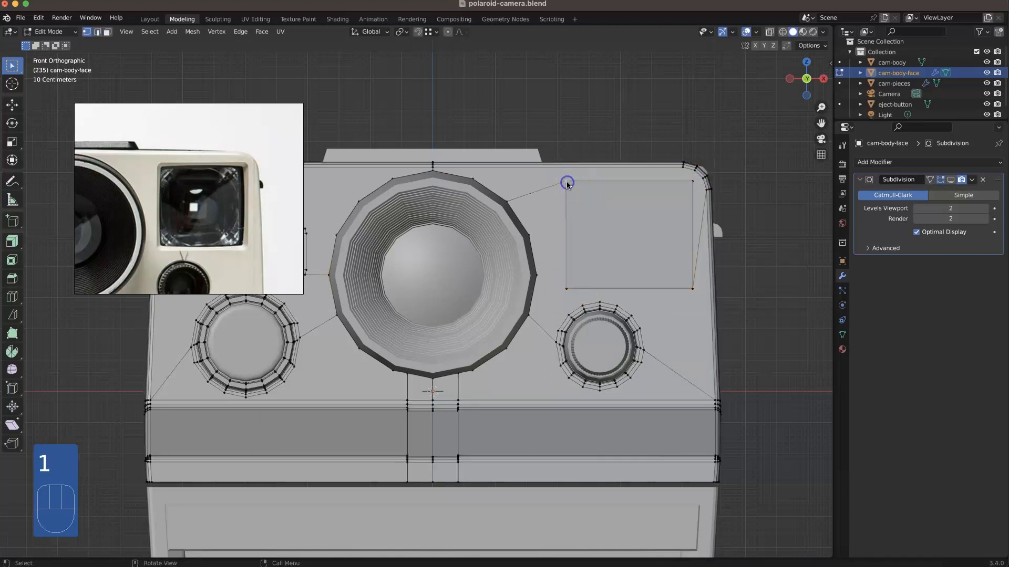
{"action": "middle_click_drag", "start_coordinate": [637, 162], "coordinate": [794, 294]}
Step: Knife-cut an edge from the viewfinder outline's lower-right corner to the outer side edge of the front face
{"action": "key", "text": "super+r"}
{"action": "left_click", "coordinate": [789, 270]}
{"action": "middle_click_drag", "start_coordinate": [788, 270], "coordinate": [536, 93]}
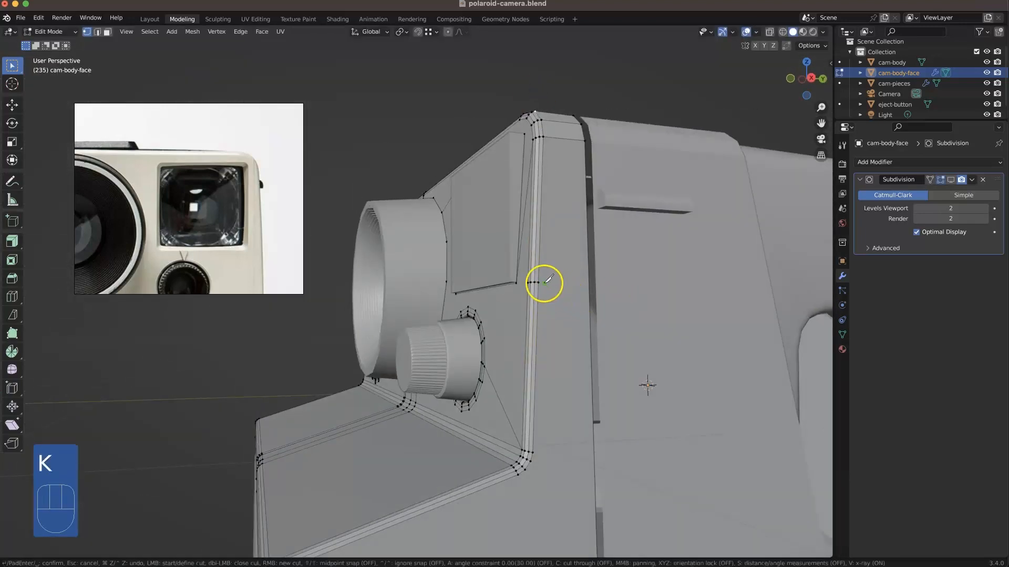
{"action": "middle_click_drag", "start_coordinate": [509, 257], "coordinate": [574, 268]}
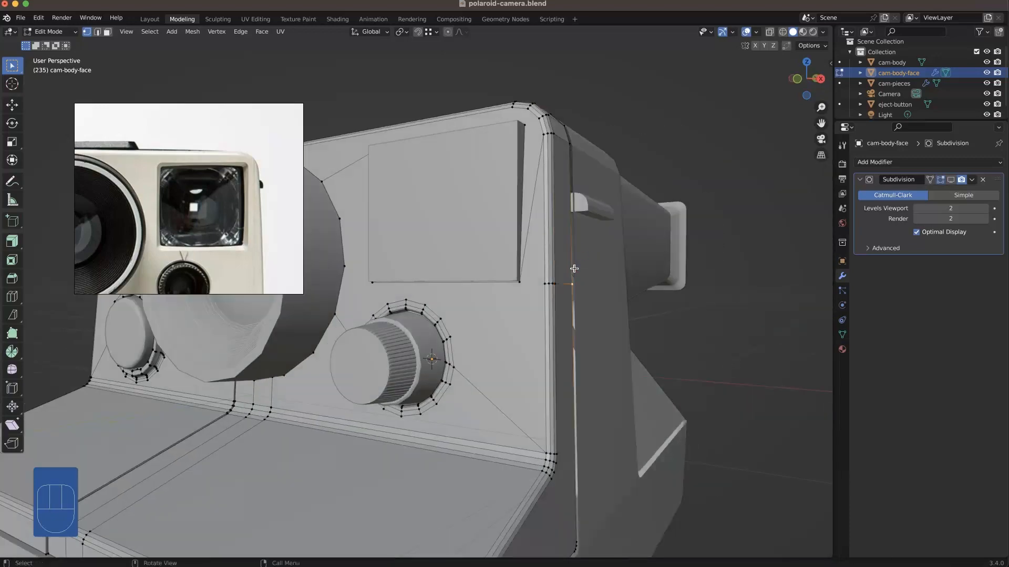
{"action": "left_click", "coordinate": [545, 284]}
{"action": "key", "text": "Return"}
Step: Dissolve the redundant diagonal edge between the viewfinder outline's right side and the edge of the face
{"action": "key", "text": "2"}
{"action": "left_click", "coordinate": [528, 232]}
{"action": "right_click", "coordinate": [529, 233]}
{"action": "left_click", "coordinate": [500, 507]}
Step: Delete the placeholder viewfinder plate from the cam-pieces mesh
{"action": "middle_click_drag", "start_coordinate": [463, 246], "coordinate": [545, 279]}
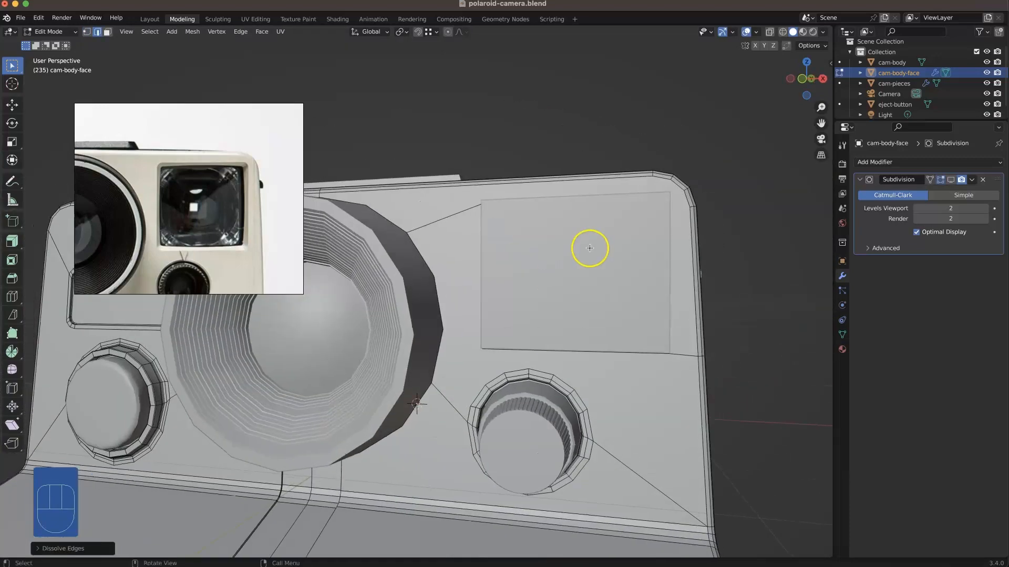
{"action": "middle_click_drag", "start_coordinate": [589, 248], "coordinate": [505, 295]}
{"action": "key", "text": "Tab"}
{"action": "left_click", "coordinate": [542, 282]}
{"action": "key", "text": "Tab"}
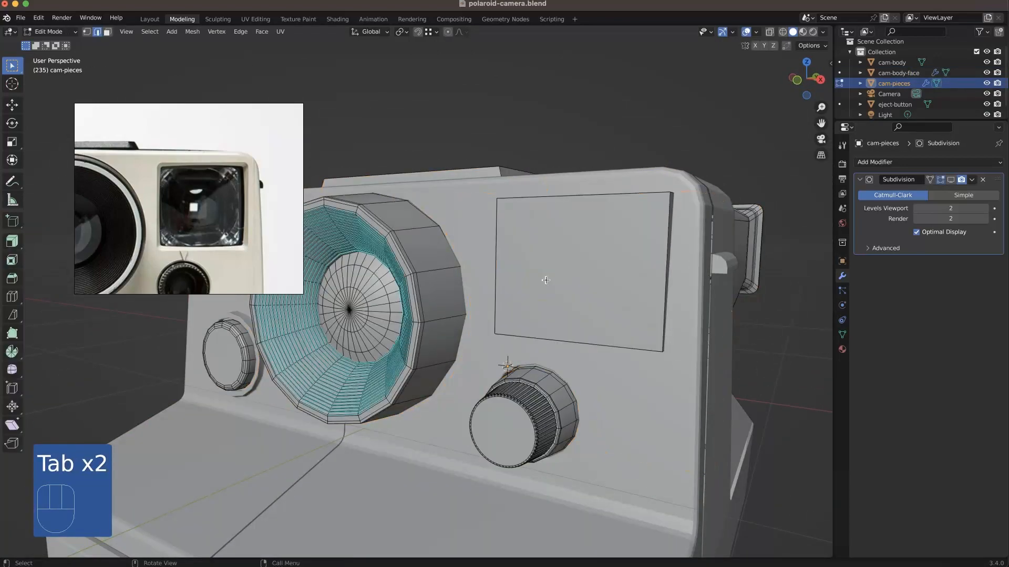
{"action": "key", "text": "3"}
{"action": "key", "text": "l"}
{"action": "key", "text": "Delete"}
{"action": "left_click", "coordinate": [547, 281]}
Step: Recess the rectangular viewfinder face of cam-body-face into the body along the Y axis
{"action": "key", "text": "Tab"}
{"action": "left_click", "coordinate": [553, 282]}
{"action": "key", "text": "Tab"}
{"action": "mouse_move", "coordinate": [554, 282]}
{"action": "middle_mouse_down"}
{"action": "mouse_move", "coordinate": [576, 289]}
{"action": "mouse_move", "coordinate": [557, 282]}
{"action": "middle_mouse_up"}
{"action": "middle_click_drag", "start_coordinate": [556, 281], "coordinate": [630, 283], "text": "ctrl"}
{"action": "key", "text": "3"}
{"action": "left_click", "coordinate": [644, 264]}
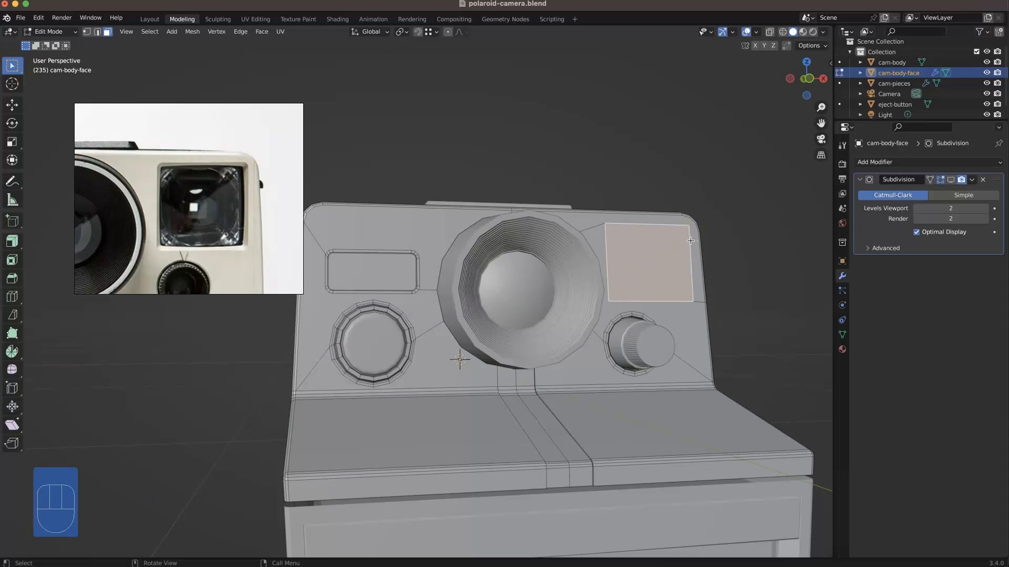
{"action": "middle_click_drag", "start_coordinate": [689, 242], "coordinate": [516, 374], "text": "shift"}
{"action": "key", "text": "g"}
{"action": "key", "text": "y"}
{"action": "left_click", "coordinate": [571, 369]}
Step: Scale the recessed viewfinder face down using Normal transform orientation and delete it to open the window
{"action": "left_click", "coordinate": [371, 31]}
{"action": "left_click", "coordinate": [368, 85]}
{"action": "key", "text": "s"}
{"action": "left_click", "coordinate": [573, 397]}
{"action": "middle_click_drag", "start_coordinate": [567, 397], "coordinate": [547, 396]}
{"action": "key", "text": "Delete"}
{"action": "left_click", "coordinate": [441, 315]}
Step: Extrude the four sloped rim faces around the viewfinder opening in place
{"action": "key", "text": "2"}
{"action": "left_click", "coordinate": [425, 302]}
{"action": "left_click", "coordinate": [424, 417], "text": "shift"}
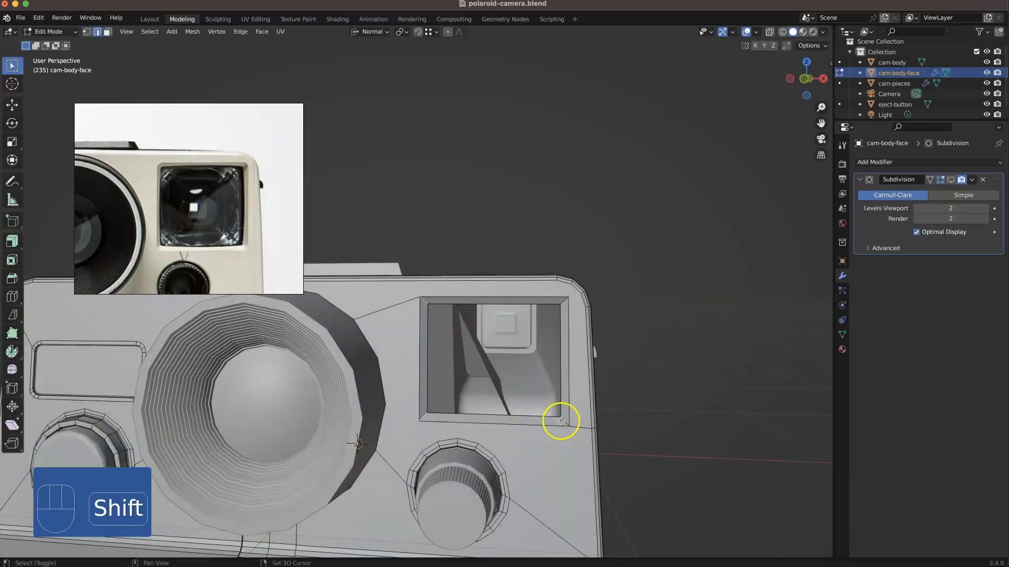
{"action": "left_click", "coordinate": [564, 301], "text": "shift"}
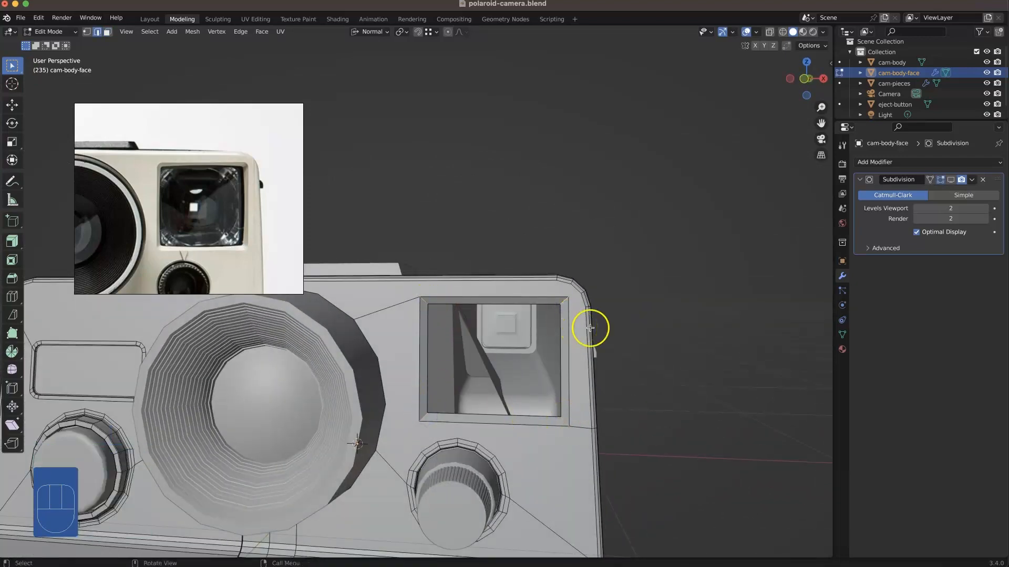
{"action": "scroll", "coordinate": [568, 311], "scroll_direction": "up", "scroll_amount": 2}
{"action": "middle_click_drag", "start_coordinate": [599, 311], "coordinate": [678, 336]}
{"action": "key", "text": "3"}
{"action": "key", "text": "e"}
{"action": "right_click", "coordinate": [669, 339]}
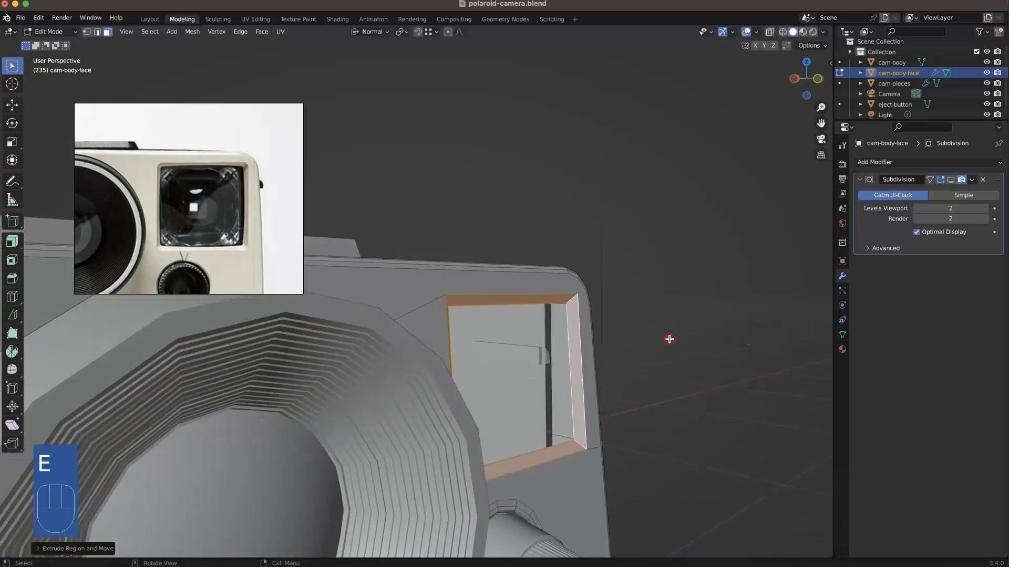
Step: Shift the extruded rim faces along the Global Y axis and delete the unneeded faces
{"action": "left_click", "coordinate": [370, 32]}
{"action": "left_click", "coordinate": [362, 62]}
{"action": "middle_click_drag", "start_coordinate": [569, 329], "coordinate": [519, 379]}
{"action": "key", "text": "g"}
{"action": "key", "text": "y"}
{"action": "left_click", "coordinate": [588, 423]}
{"action": "middle_click_drag", "start_coordinate": [588, 424], "coordinate": [580, 348]}
{"action": "left_click", "coordinate": [582, 403], "text": "alt"}
{"action": "key", "text": "Delete"}
{"action": "left_click", "coordinate": [583, 403]}
Step: Select the corner edges of the viewfinder rim and bevel them
{"action": "key", "text": "2"}
{"action": "left_click", "coordinate": [583, 383]}
{"action": "middle_click_drag", "start_coordinate": [583, 383], "coordinate": [450, 473]}
{"action": "left_click", "coordinate": [466, 430], "text": "shift"}
{"action": "left_click", "coordinate": [576, 524], "text": "shift"}
{"action": "middle_click_drag", "start_coordinate": [576, 524], "coordinate": [582, 484]}
{"action": "left_click", "coordinate": [616, 516], "text": "shift"}
{"action": "middle_click_drag", "start_coordinate": [632, 551], "coordinate": [610, 449]}
{"action": "key", "text": "super+b"}
{"action": "left_click", "coordinate": [619, 451]}
Step: Extrude the inner edges of the viewfinder frame to add an inner wall
{"action": "left_click", "coordinate": [639, 454]}
{"action": "middle_click_drag", "start_coordinate": [640, 455], "coordinate": [641, 484]}
{"action": "key", "text": "2"}
{"action": "left_click", "coordinate": [611, 455], "text": "alt"}
{"action": "middle_click_drag", "start_coordinate": [583, 471], "coordinate": [572, 425]}
{"action": "key", "text": "e"}
{"action": "left_click", "coordinate": [620, 490]}
{"action": "left_click", "coordinate": [620, 491]}
Step: Bevel the corner edges of the viewfinder frame's walls to round the opening's corners
{"action": "scroll", "coordinate": [572, 426], "scroll_direction": "up", "scroll_amount": 2}
{"action": "middle_click_drag", "start_coordinate": [619, 466], "coordinate": [466, 36]}
{"action": "middle_click_drag", "start_coordinate": [470, 468], "coordinate": [463, 253], "text": "shift"}
{"action": "middle_click_drag", "start_coordinate": [465, 315], "coordinate": [423, 478]}
{"action": "left_click", "coordinate": [462, 366], "text": "shift"}
{"action": "middle_click_drag", "start_coordinate": [522, 401], "coordinate": [593, 322]}
{"action": "left_click", "coordinate": [621, 365], "text": "shift"}
{"action": "scroll", "coordinate": [622, 364], "scroll_direction": "up", "scroll_amount": 2}
{"action": "key", "text": "super+b"}
{"action": "left_click", "coordinate": [617, 366]}
Step: Knife-cut across the viewfinder frame's upper-right corner and dissolve the edges fanning out from its center
{"action": "key", "text": "k"}
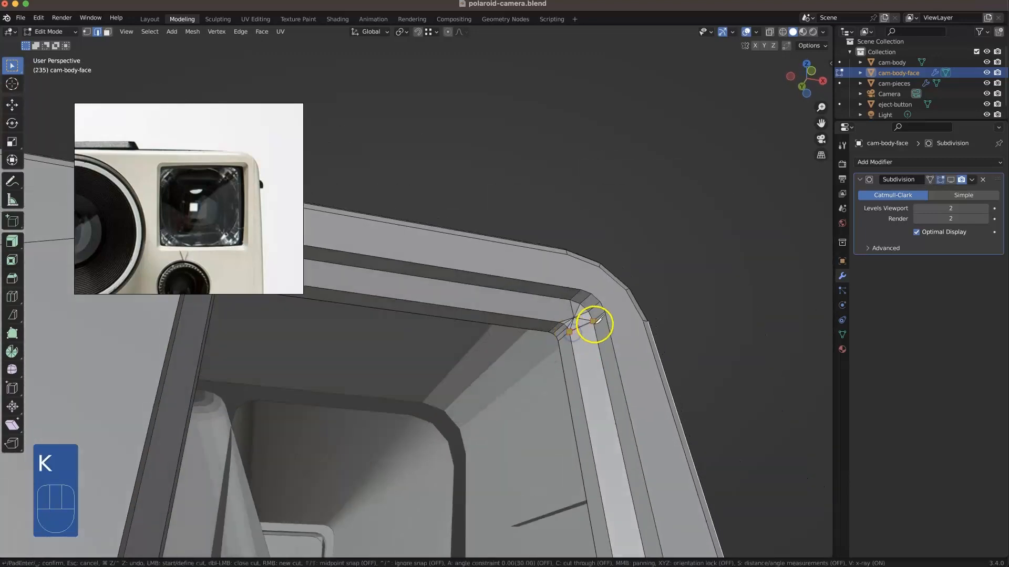
{"action": "left_click", "coordinate": [571, 301]}
{"action": "key", "text": "Return"}
{"action": "scroll", "coordinate": [585, 314], "scroll_direction": "up", "scroll_amount": 2}
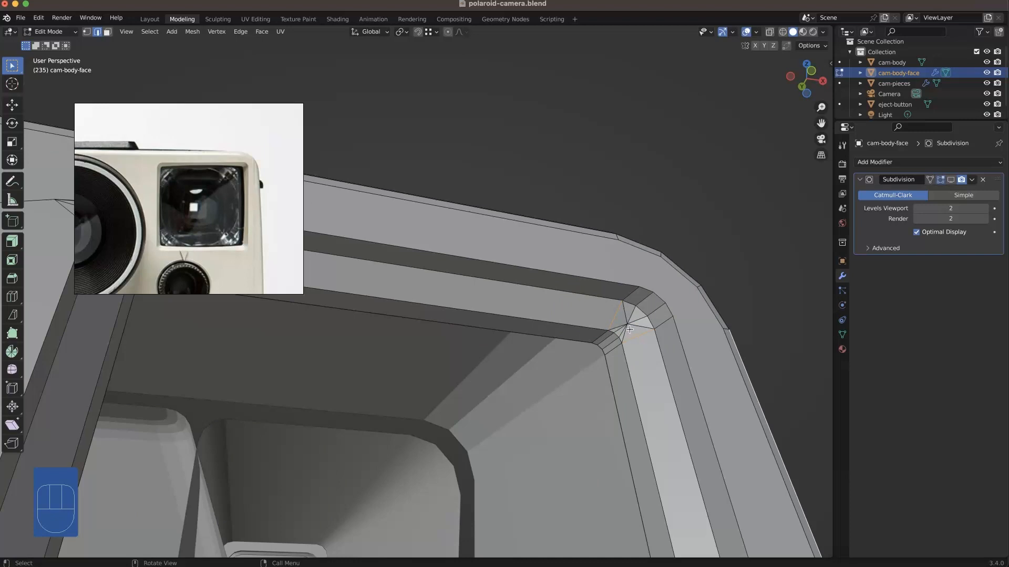
{"action": "left_click", "coordinate": [624, 330]}
{"action": "left_click", "coordinate": [633, 317], "text": "shift"}
{"action": "left_click", "coordinate": [624, 313], "text": "shift"}
{"action": "right_click", "coordinate": [624, 323]}
{"action": "left_click", "coordinate": [606, 544]}
Step: Knife-cut edges joining the inner and outer curves of the viewfinder frame's upper-right corner
{"action": "key", "text": "k"}
{"action": "left_click", "coordinate": [646, 316]}
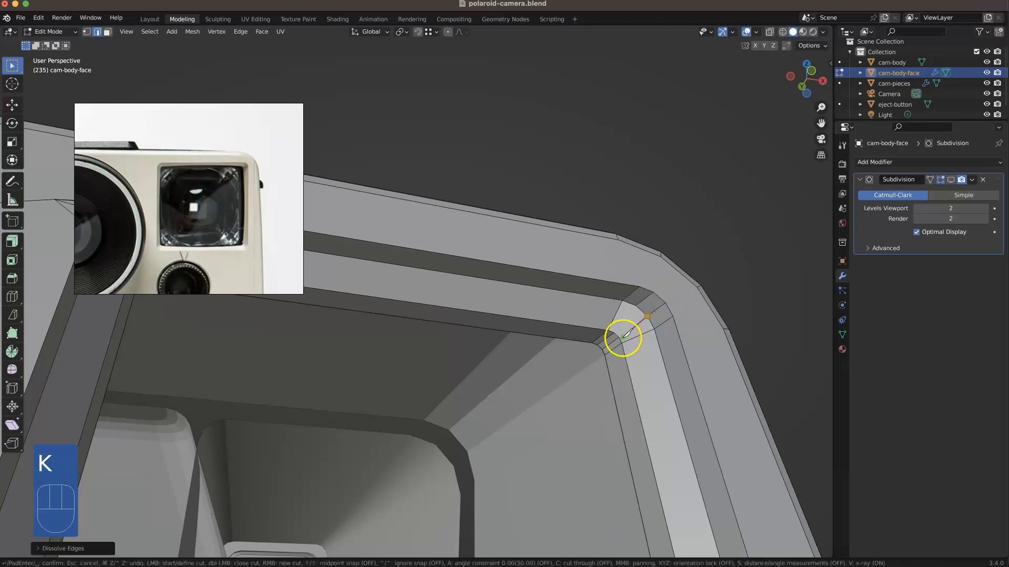
{"action": "left_click", "coordinate": [622, 338]}
{"action": "key", "text": "Return"}
{"action": "key", "text": "k"}
{"action": "left_click", "coordinate": [635, 306]}
{"action": "key", "text": "Return"}
{"action": "scroll", "coordinate": [586, 356], "scroll_direction": "down", "scroll_amount": 2}
Step: Knife-cut both ends of the viewfinder frame's upper-left corner and dissolve the fanned edges between the cuts
{"action": "middle_click_drag", "start_coordinate": [585, 356], "coordinate": [403, 340]}
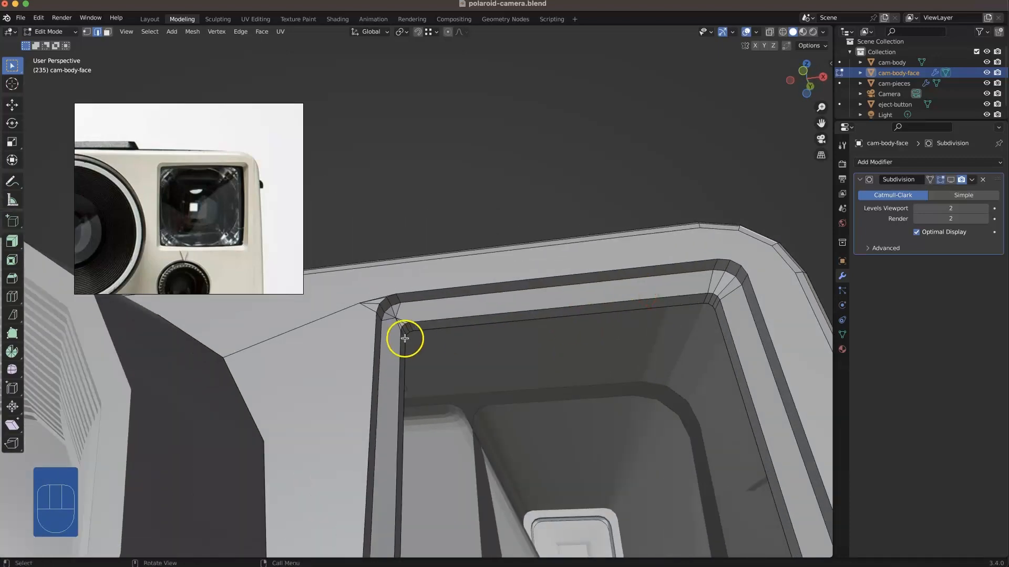
{"action": "scroll", "coordinate": [403, 340], "scroll_direction": "up", "scroll_amount": 3}
{"action": "middle_click_drag", "start_coordinate": [503, 298], "coordinate": [493, 316]}
{"action": "key", "text": "k"}
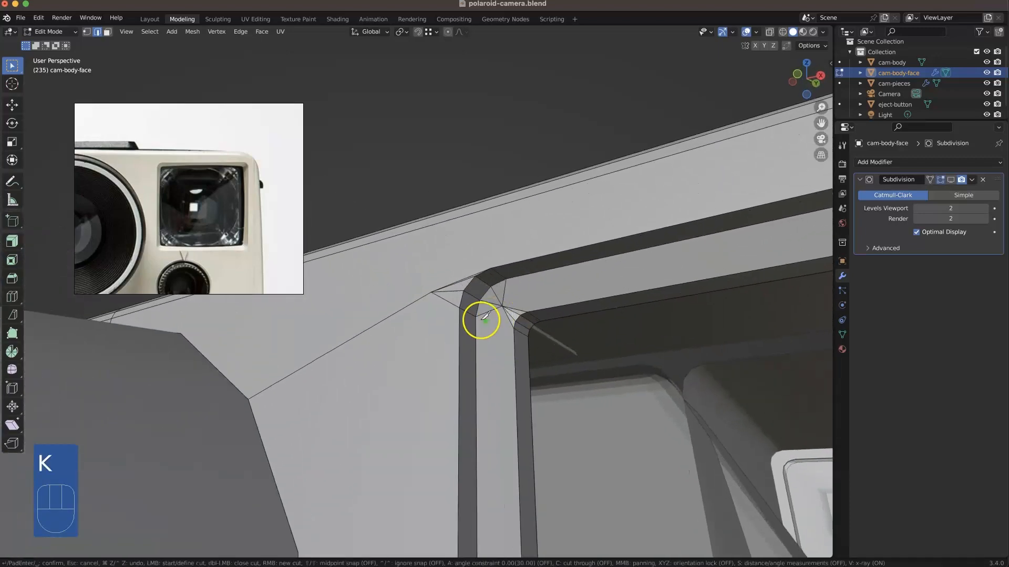
{"action": "left_click", "coordinate": [515, 331]}
{"action": "key", "text": "Return"}
{"action": "key", "text": "k"}
{"action": "left_click", "coordinate": [507, 280]}
{"action": "middle_click_drag", "start_coordinate": [515, 326], "coordinate": [523, 299]}
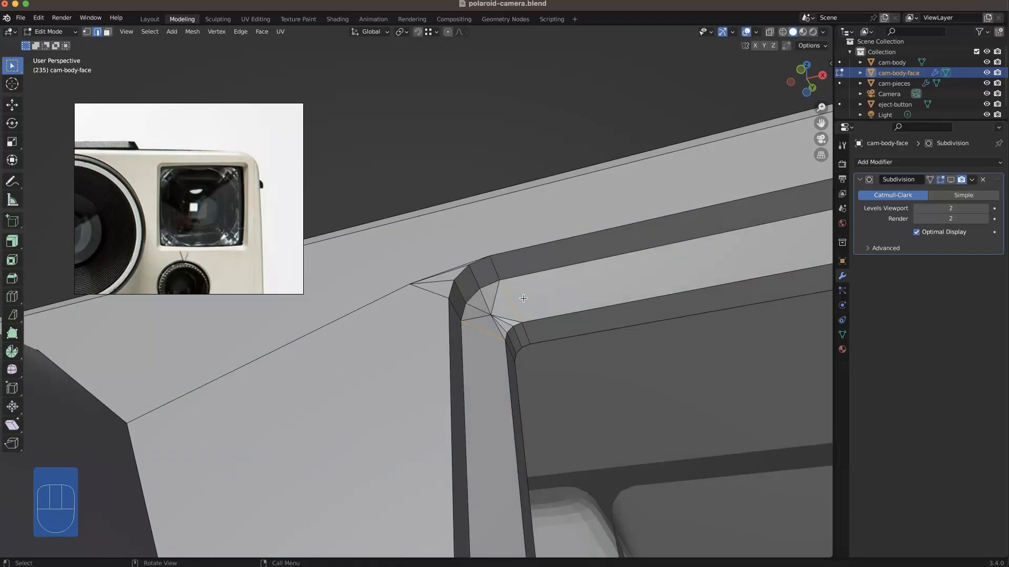
{"action": "right_click", "coordinate": [481, 326]}
{"action": "left_click", "coordinate": [457, 545]}
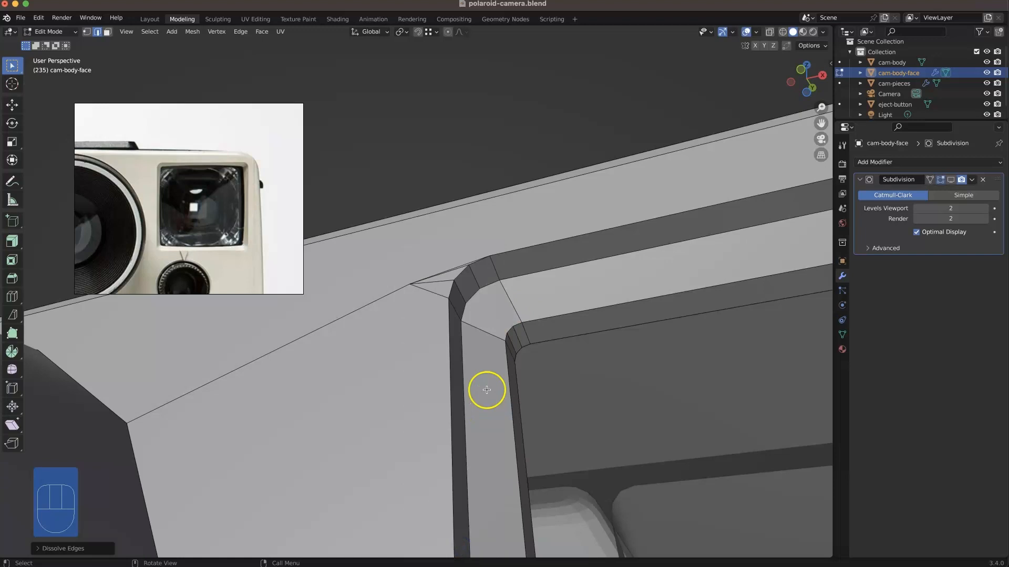
Step: Knife-cut two edges joining the inner and outer curves of the frame's upper-left corner, and save the file
{"action": "key", "text": "k"}
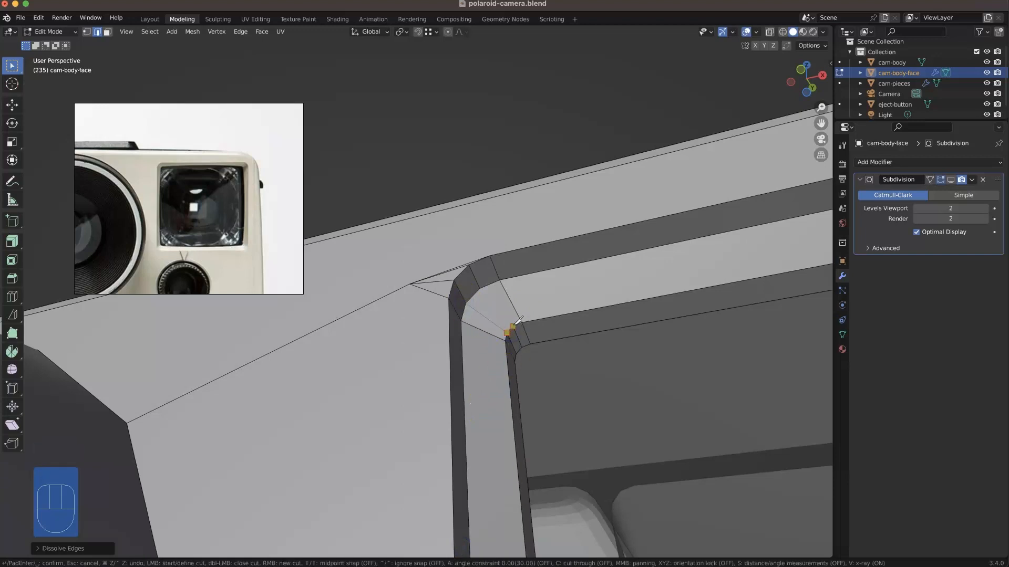
{"action": "left_click", "coordinate": [514, 326]}
{"action": "key", "text": "Return"}
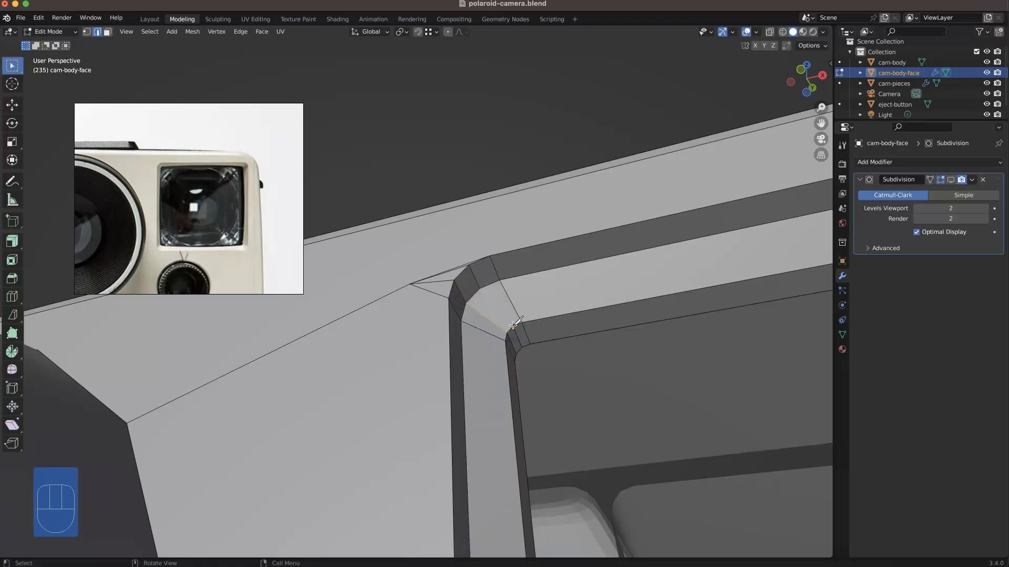
{"action": "key", "text": "k"}
{"action": "left_click", "coordinate": [514, 326]}
{"action": "left_click", "coordinate": [479, 287]}
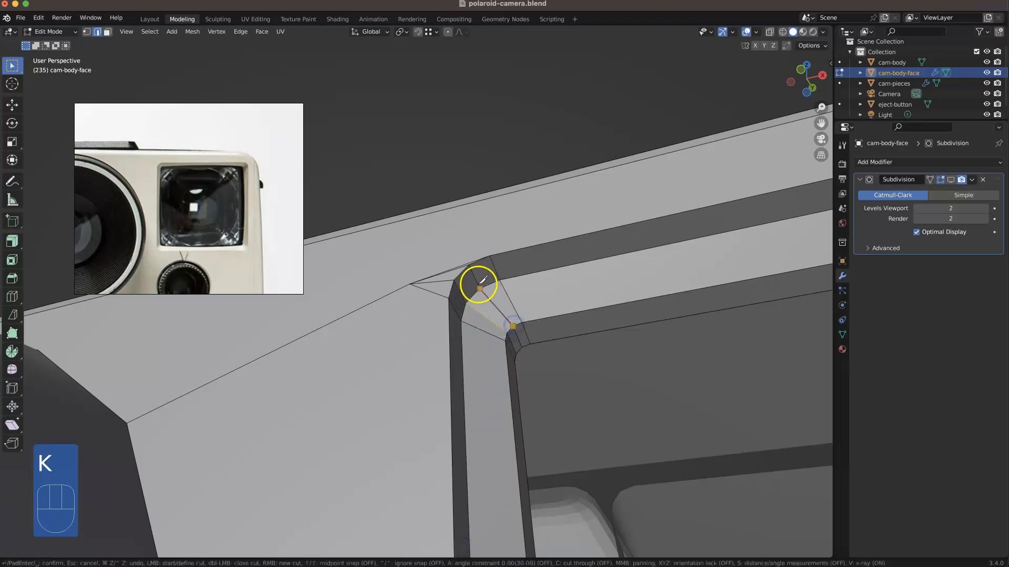
{"action": "key", "text": "Return"}
{"action": "scroll", "coordinate": [536, 294], "scroll_direction": "down", "scroll_amount": 5}
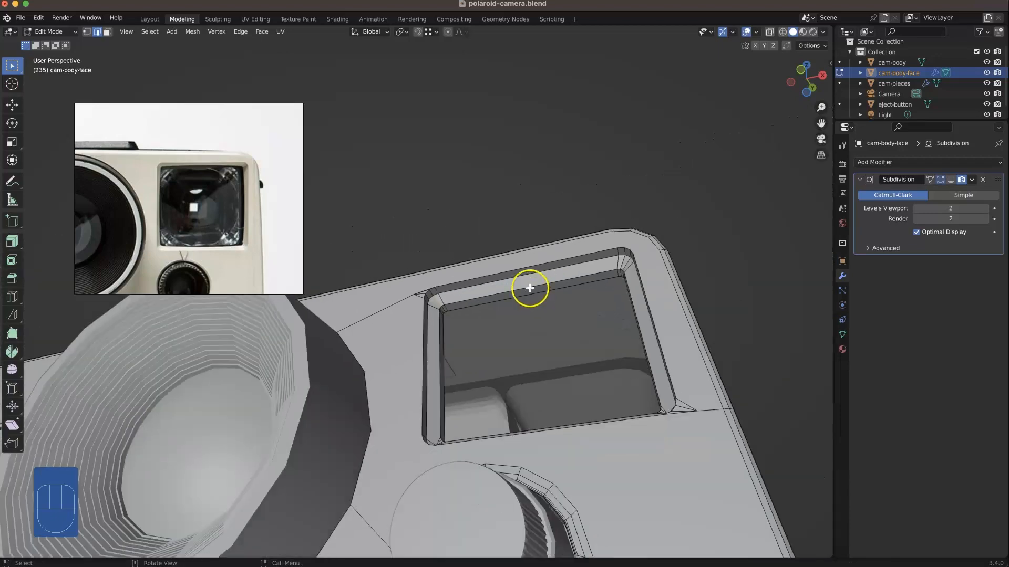
{"action": "middle_click_drag", "start_coordinate": [530, 290], "coordinate": [544, 350]}
{"action": "key", "text": "super+s"}
Step: Knife-cut edges across both ends of the viewfinder frame's lower-left corner
{"action": "middle_click_drag", "start_coordinate": [452, 463], "coordinate": [495, 301], "text": "shift"}
{"action": "scroll", "coordinate": [496, 302], "scroll_direction": "up", "scroll_amount": 8}
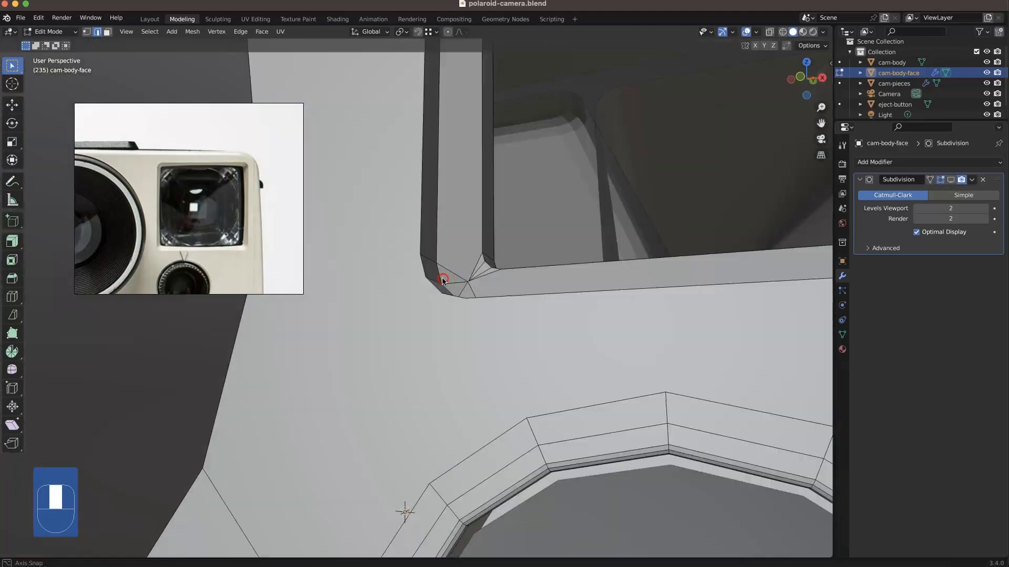
{"action": "scroll", "coordinate": [443, 279], "scroll_direction": "up", "scroll_amount": 2}
{"action": "key", "text": "k"}
{"action": "left_click", "coordinate": [483, 287]}
{"action": "middle_click_drag", "start_coordinate": [462, 337], "coordinate": [462, 322]}
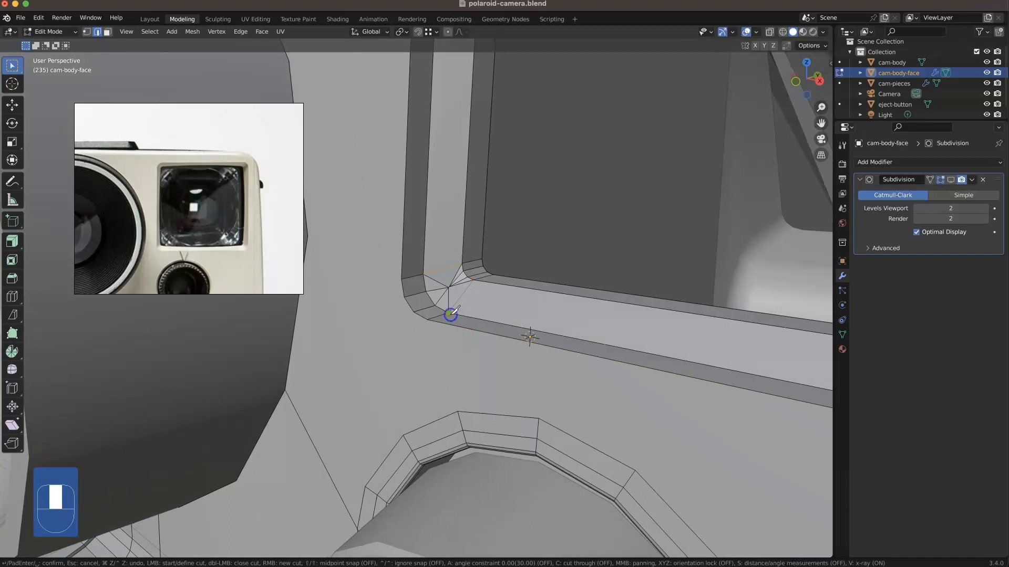
{"action": "left_click", "coordinate": [492, 273]}
{"action": "mouse_move", "coordinate": [491, 274]}
{"action": "middle_mouse_down"}
{"action": "mouse_move", "coordinate": [515, 281]}
{"action": "mouse_move", "coordinate": [498, 285]}
{"action": "middle_mouse_up"}
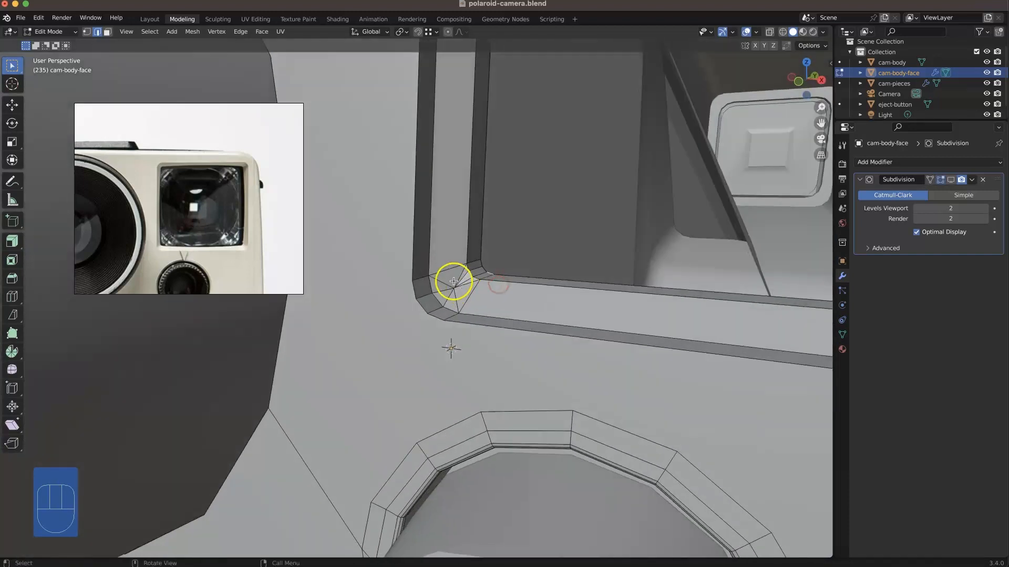
Step: Dissolve the edges fanning out from the center of the frame's lower-left corner
{"action": "key", "text": "3"}
{"action": "key", "text": "2"}
{"action": "left_click_drag", "start_coordinate": [450, 278], "coordinate": [459, 299]}
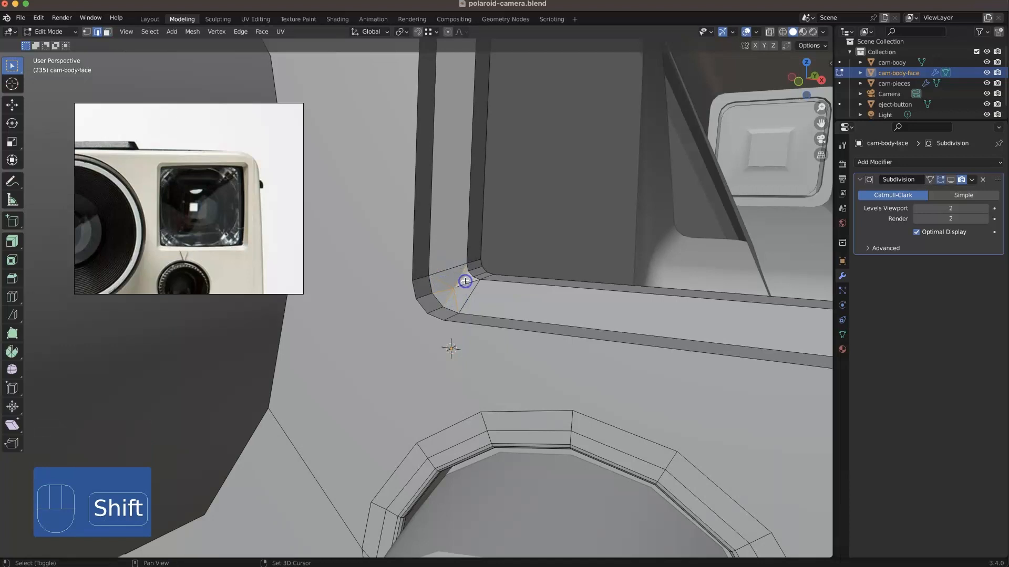
{"action": "right_click", "coordinate": [484, 499]}
{"action": "left_click", "coordinate": [455, 552]}
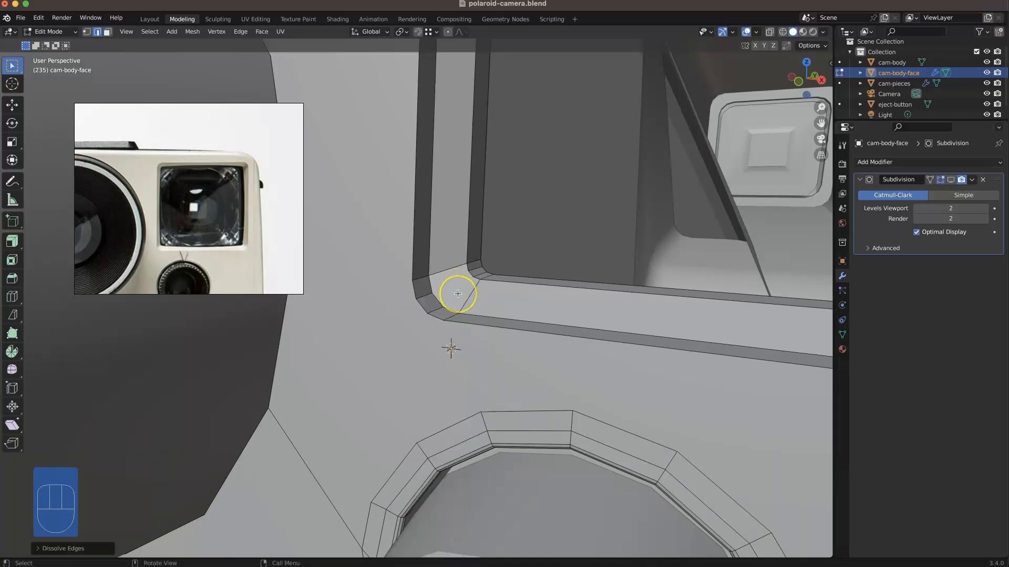
Step: Knife-cut connecting edges between the inner and outer curves of the frame's lower-left corner
{"action": "key", "text": "k"}
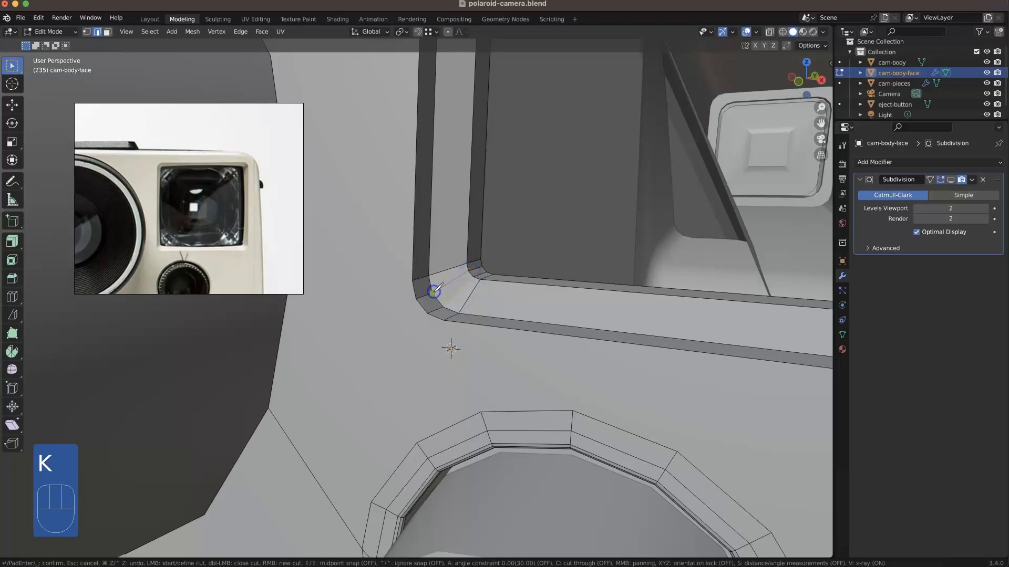
{"action": "left_click", "coordinate": [434, 292]}
{"action": "key", "text": "Return"}
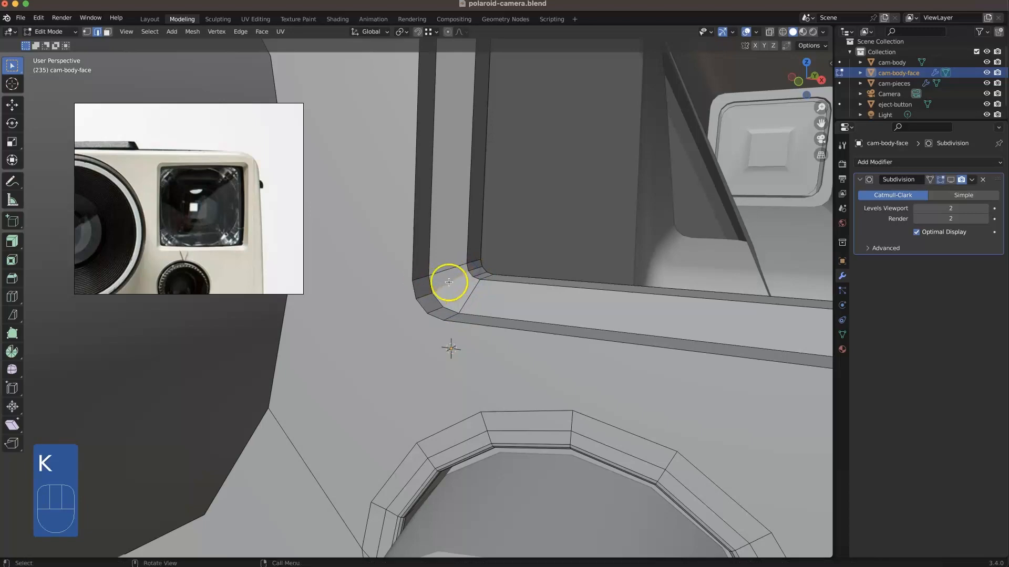
Step: Knife-cut both ends of the viewfinder frame's lower-right corner and dissolve the fanned edges between the cuts
{"action": "scroll", "coordinate": [443, 283], "scroll_direction": "down", "scroll_amount": 8}
{"action": "middle_click_drag", "start_coordinate": [488, 300], "coordinate": [510, 311]}
{"action": "scroll", "coordinate": [633, 288], "scroll_direction": "up", "scroll_amount": 3}
{"action": "middle_click_drag", "start_coordinate": [613, 294], "coordinate": [408, 333], "text": "shift"}
{"action": "scroll", "coordinate": [633, 293], "scroll_direction": "up", "scroll_amount": 2}
{"action": "scroll", "coordinate": [604, 293], "scroll_direction": "up", "scroll_amount": 1}
{"action": "key", "text": "k"}
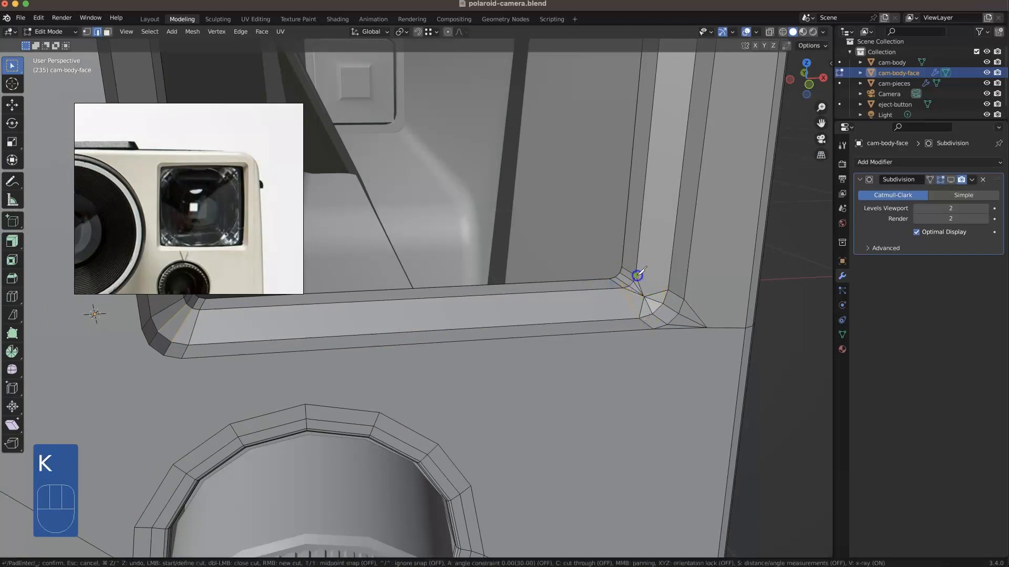
{"action": "left_click", "coordinate": [669, 292]}
{"action": "key", "text": "Return"}
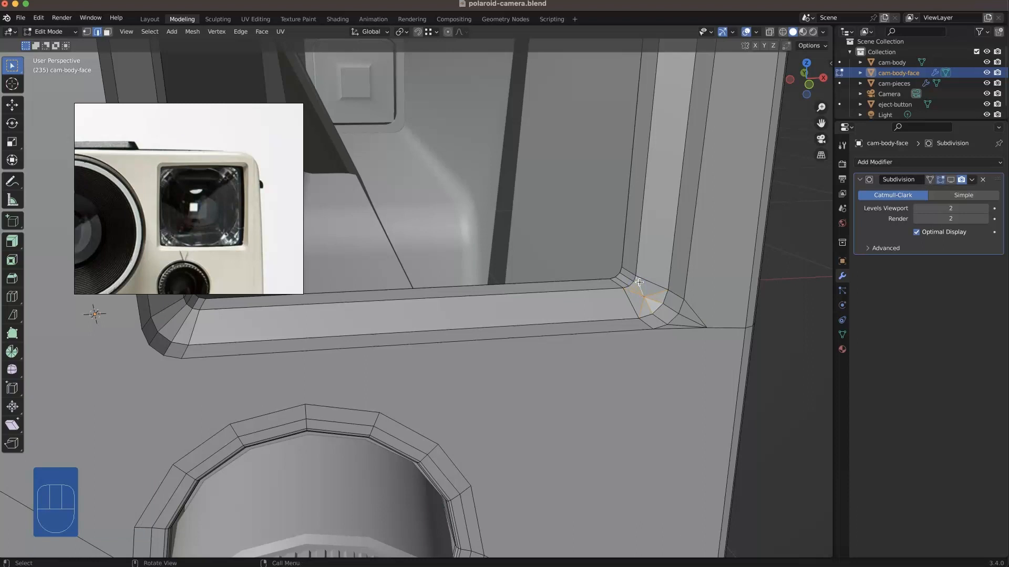
{"action": "right_click", "coordinate": [667, 504]}
{"action": "left_click", "coordinate": [626, 548]}
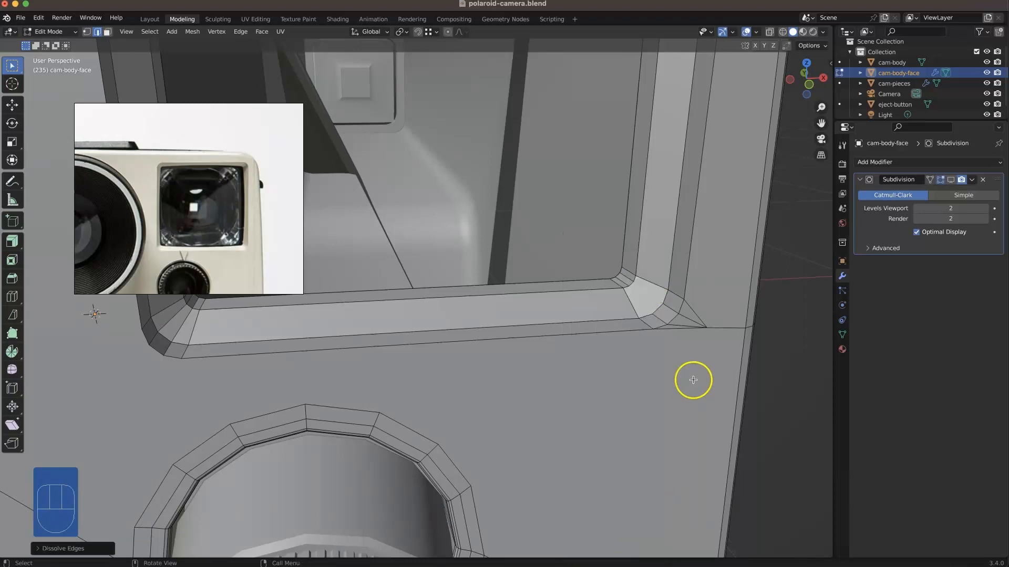
Step: Knife-cut connecting edges between the inner and outer curves of the viewfinder frame's lower-right corner
{"action": "key", "text": "k"}
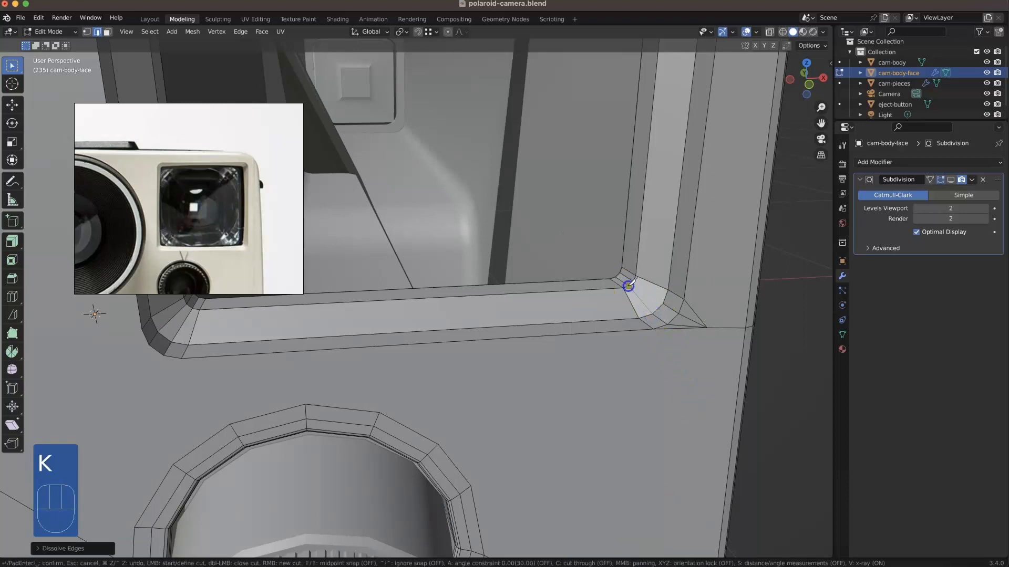
{"action": "key", "text": "Escape"}
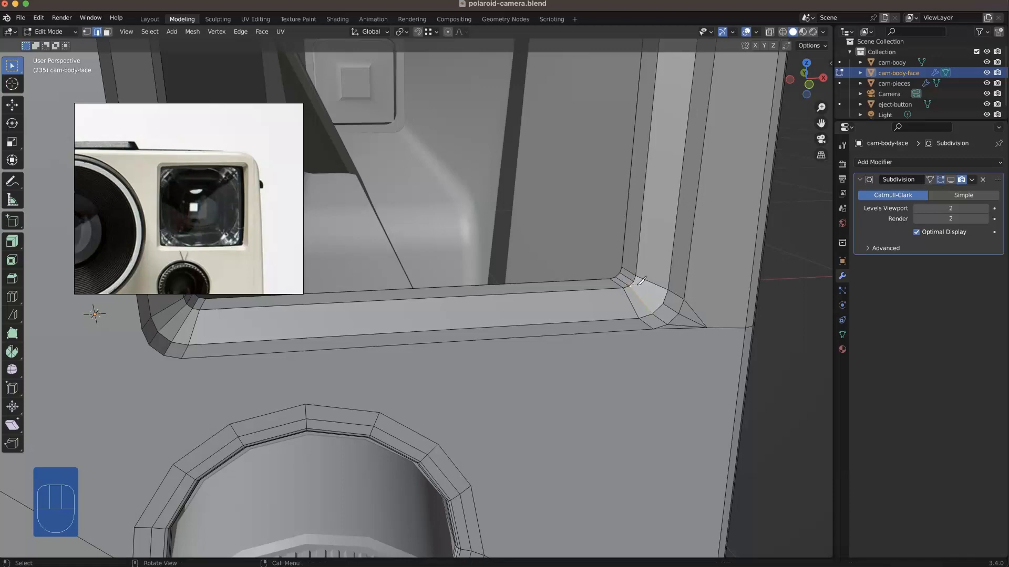
{"action": "key", "text": "k"}
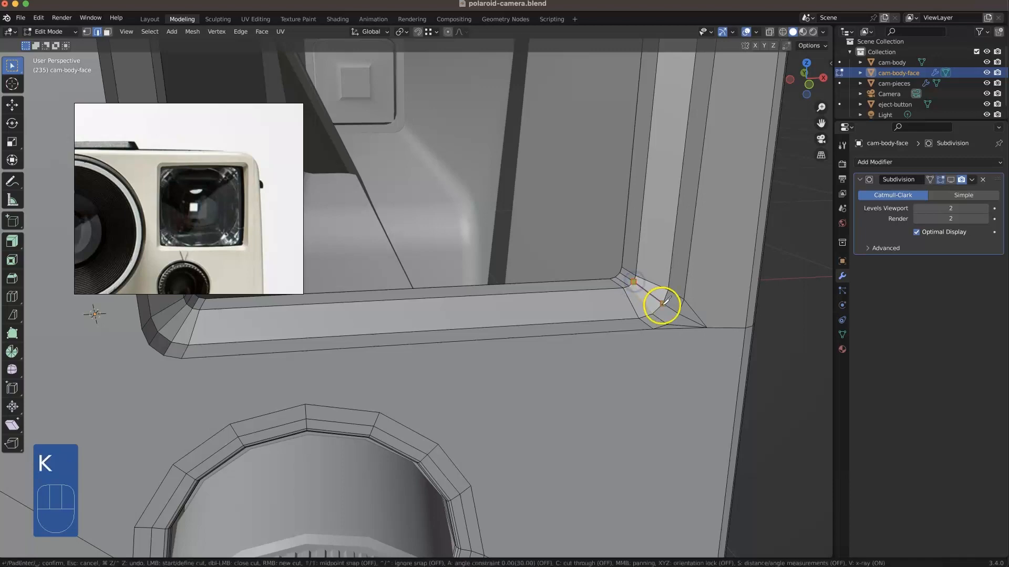
{"action": "key", "text": "Escape"}
{"action": "left_click", "coordinate": [717, 273]}
Step: Delete the ring of faces lining the inner edge of the viewfinder opening
{"action": "middle_click_drag", "start_coordinate": [620, 350], "coordinate": [581, 320]}
{"action": "middle_click_drag", "start_coordinate": [616, 371], "coordinate": [675, 428], "text": "shift"}
{"action": "scroll", "coordinate": [712, 364], "scroll_direction": "down", "scroll_amount": 3}
{"action": "middle_click_drag", "start_coordinate": [556, 411], "coordinate": [638, 437]}
{"action": "mouse_move", "coordinate": [725, 439]}
{"action": "middle_mouse_down", "text": "shift"}
{"action": "mouse_move", "coordinate": [768, 469]}
{"action": "mouse_move", "coordinate": [736, 437]}
{"action": "middle_mouse_up", "text": "shift"}
{"action": "key", "text": "3"}
{"action": "left_click", "coordinate": [700, 362], "text": "alt"}
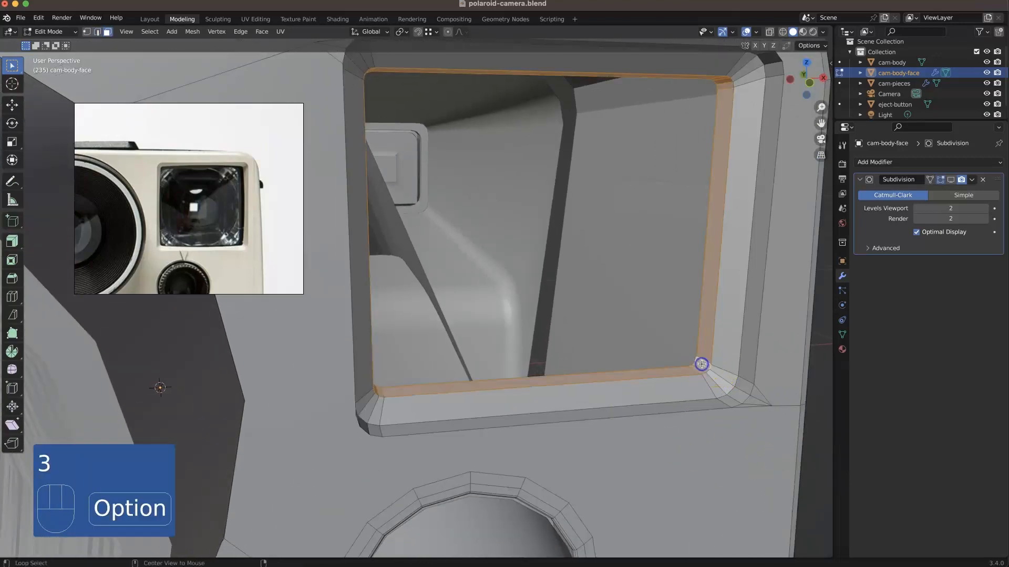
{"action": "key", "text": "Delete"}
Step: Dissolve the edge loop running around the outer bevel of the viewfinder frame
{"action": "middle_click_drag", "start_coordinate": [704, 360], "coordinate": [765, 383]}
{"action": "key", "text": "2"}
{"action": "left_click", "coordinate": [766, 381], "text": "alt"}
{"action": "right_click", "coordinate": [766, 380]}
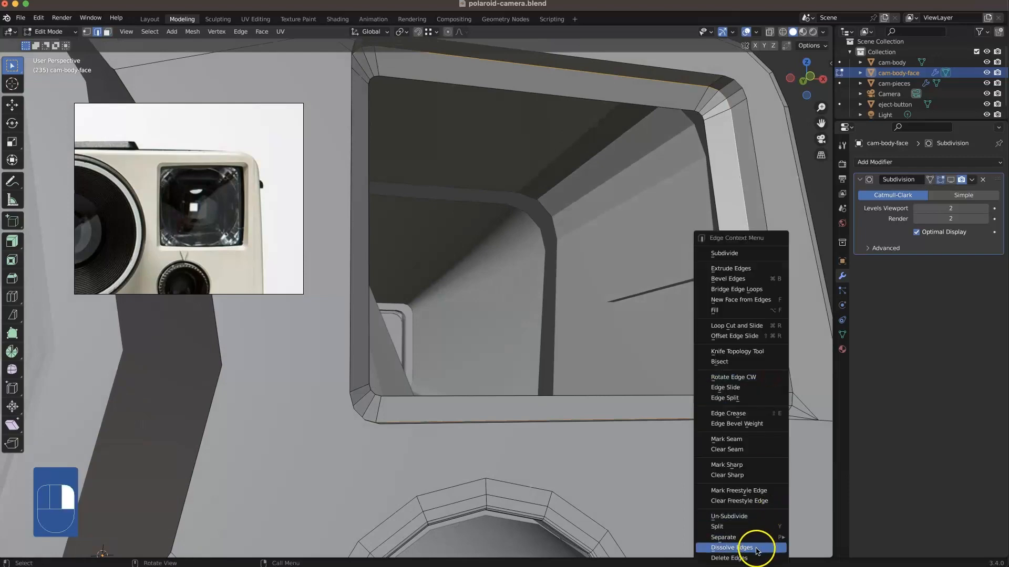
{"action": "left_click", "coordinate": [756, 548]}
Step: Move the viewfinder opening's inner edge loop about -0.009 m along the global Y axis
{"action": "middle_click_drag", "start_coordinate": [725, 435], "coordinate": [686, 386]}
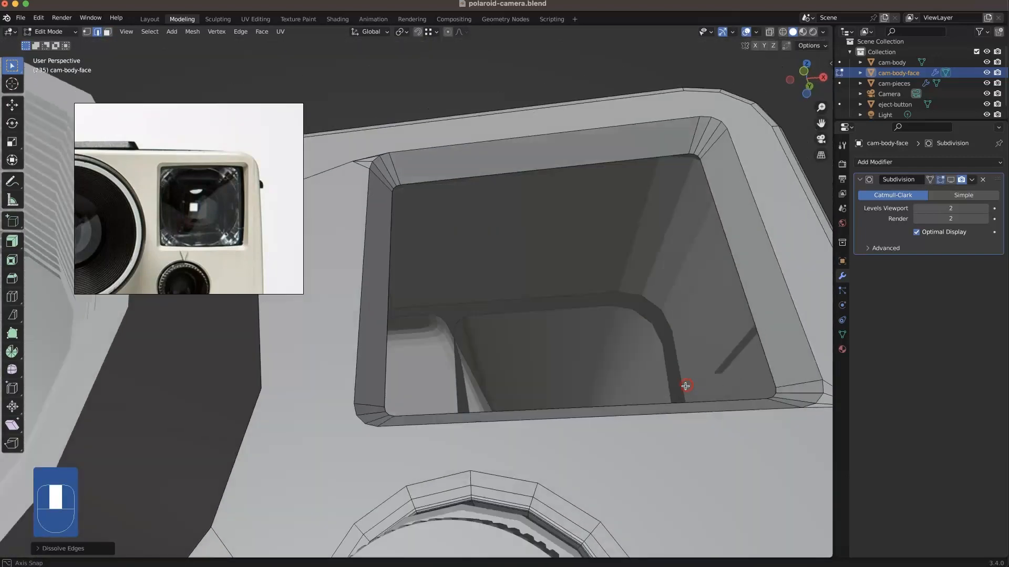
{"action": "left_click", "coordinate": [743, 407], "text": "alt"}
{"action": "middle_click_drag", "start_coordinate": [742, 408], "coordinate": [618, 351]}
{"action": "key", "text": "g"}
{"action": "key", "text": "y"}
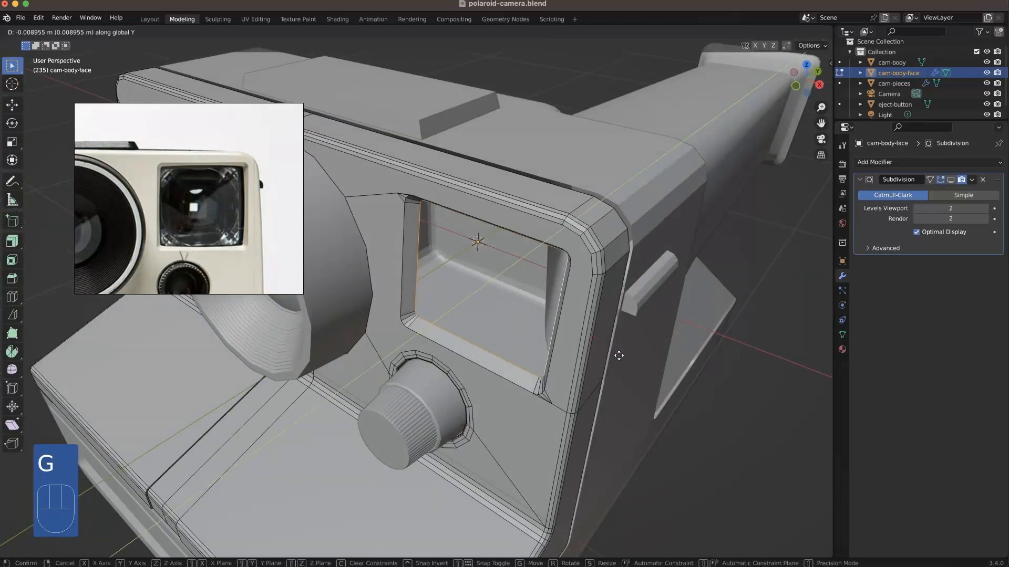
{"action": "left_click", "coordinate": [619, 358]}
Step: Knife-cut edges joining the viewfinder frame's upper-right corner vertices to the rounded upper-right corner of the camera face
{"action": "middle_click_drag", "start_coordinate": [548, 459], "coordinate": [669, 382]}
{"action": "scroll", "coordinate": [583, 224], "scroll_direction": "up", "scroll_amount": 2}
{"action": "middle_click_drag", "start_coordinate": [609, 210], "coordinate": [558, 361], "text": "shift"}
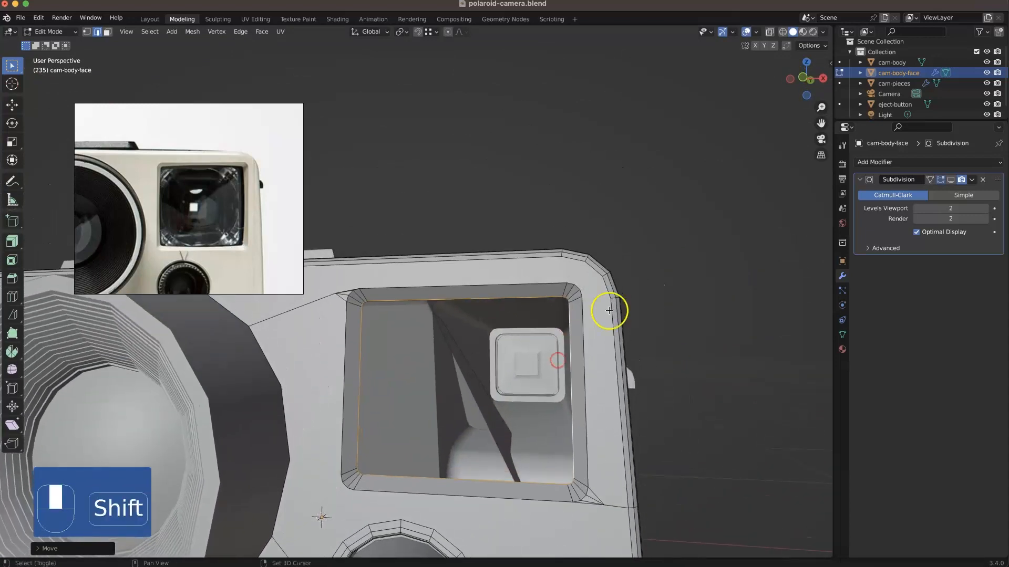
{"action": "key", "text": "k"}
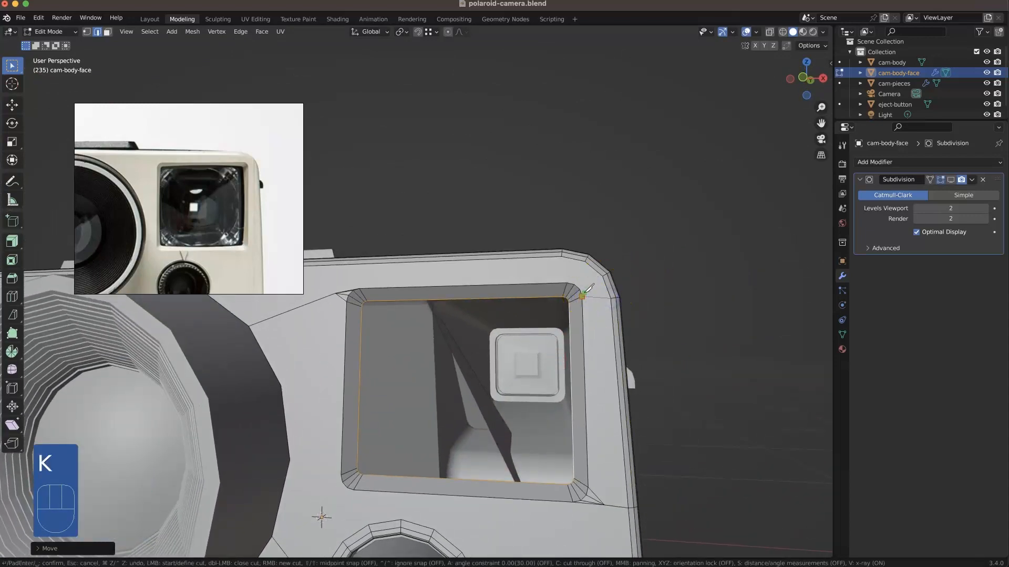
{"action": "left_click", "coordinate": [564, 265]}
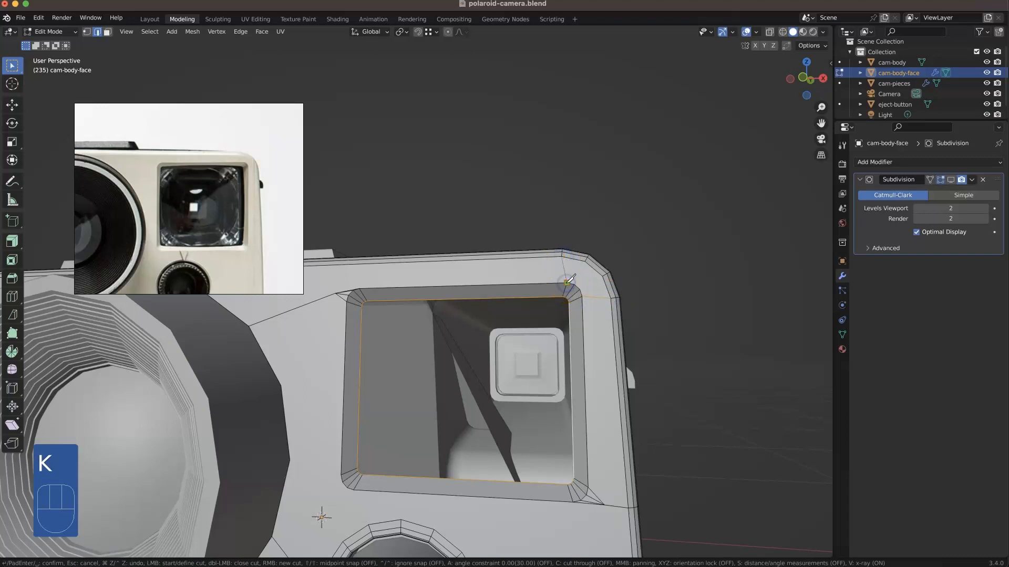
{"action": "key", "text": "k"}
{"action": "left_click", "coordinate": [586, 291]}
{"action": "left_click", "coordinate": [603, 277]}
{"action": "key", "text": "Return"}
Step: Dissolve the small triangular faces at the frame's upper-left and lower-right corners into the large surrounding front face
{"action": "middle_click_drag", "start_coordinate": [587, 336], "coordinate": [582, 334]}
{"action": "scroll", "coordinate": [581, 370], "scroll_direction": "down", "scroll_amount": 2}
{"action": "middle_click_drag", "start_coordinate": [584, 434], "coordinate": [615, 362], "text": "shift"}
{"action": "scroll", "coordinate": [626, 363], "scroll_direction": "up", "scroll_amount": 1}
{"action": "scroll", "coordinate": [612, 407], "scroll_direction": "up", "scroll_amount": 2}
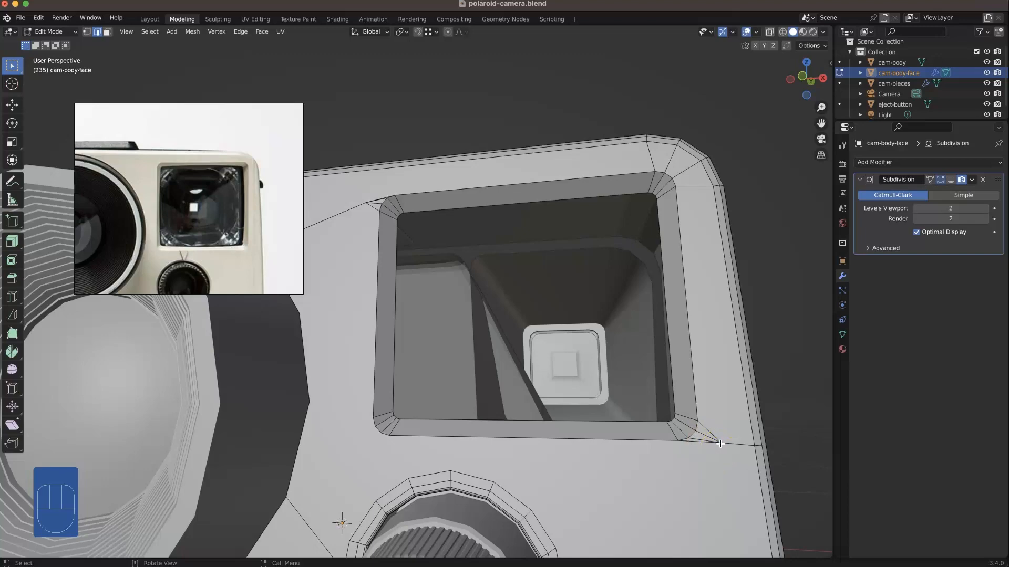
{"action": "scroll", "coordinate": [715, 438], "scroll_direction": "down", "scroll_amount": 2}
{"action": "middle_click_drag", "start_coordinate": [712, 435], "coordinate": [671, 423]}
{"action": "middle_click_drag", "start_coordinate": [556, 426], "coordinate": [703, 417], "text": "shift"}
{"action": "mouse_move", "coordinate": [534, 225]}
{"action": "middle_mouse_down"}
{"action": "mouse_move", "coordinate": [571, 285]}
{"action": "mouse_move", "coordinate": [540, 212]}
{"action": "middle_mouse_up"}
{"action": "scroll", "coordinate": [571, 151], "scroll_direction": "up", "scroll_amount": 2}
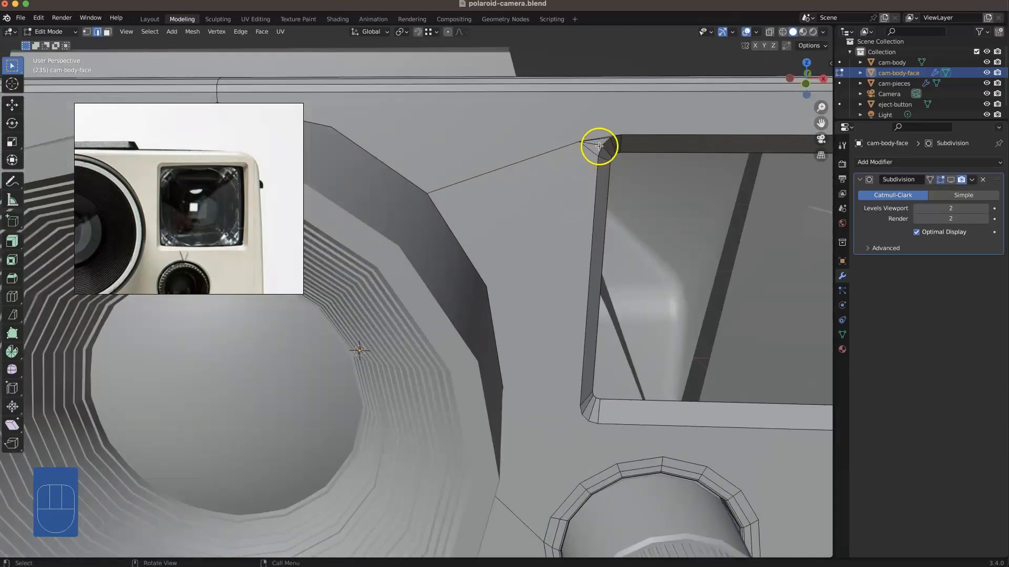
{"action": "scroll", "coordinate": [604, 143], "scroll_direction": "up", "scroll_amount": 2}
{"action": "key", "text": "3"}
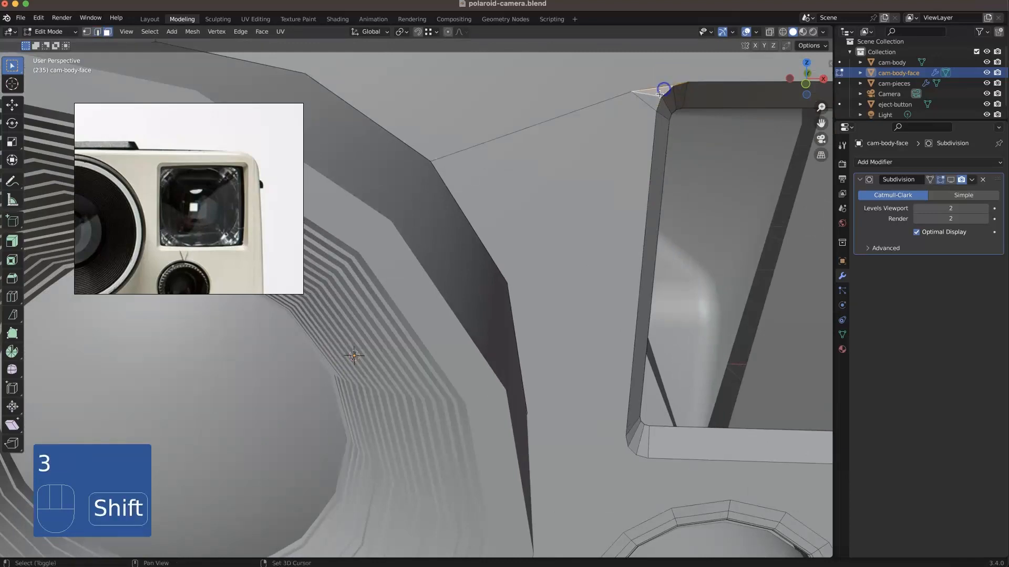
{"action": "left_click", "coordinate": [644, 112], "text": "shift"}
{"action": "middle_click_drag", "start_coordinate": [642, 113], "coordinate": [605, 517], "text": "shift"}
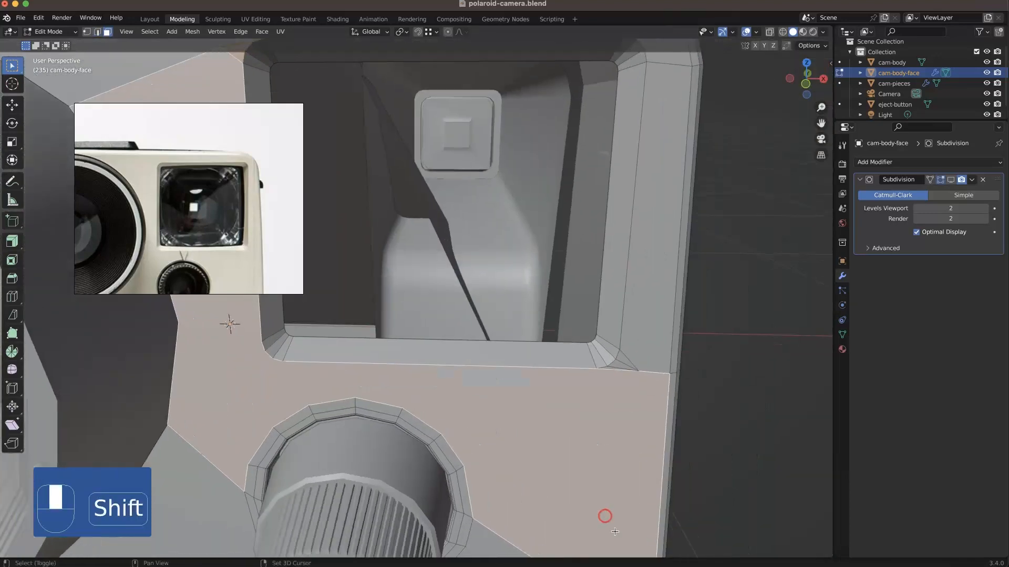
{"action": "left_click", "coordinate": [613, 368], "text": "shift"}
{"action": "right_click", "coordinate": [617, 394]}
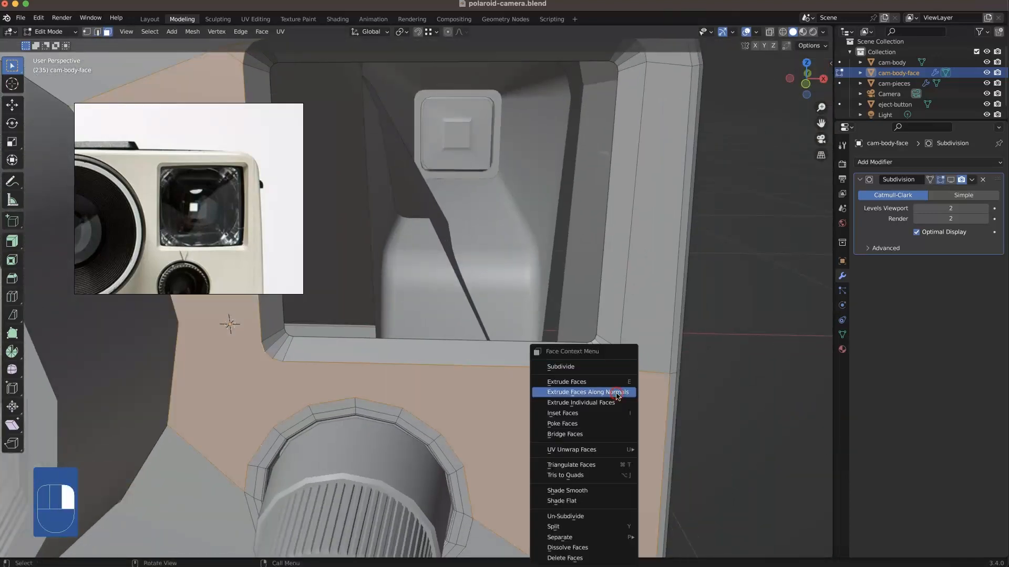
{"action": "left_click", "coordinate": [579, 548]}
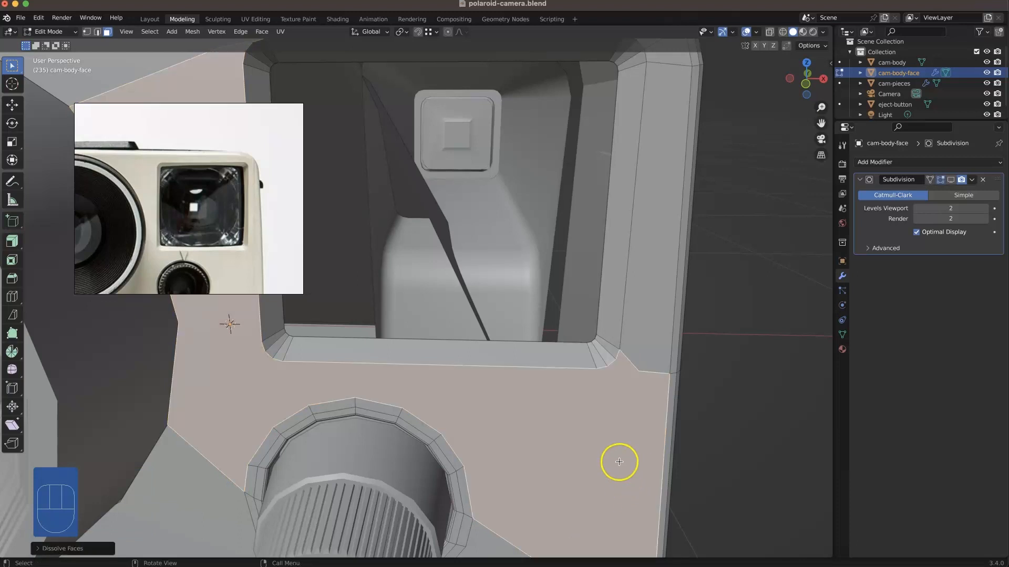
Step: Dissolve the stray vertex left just outside the viewfinder frame's lower-right corner
{"action": "key", "text": "1"}
{"action": "left_click", "coordinate": [639, 371]}
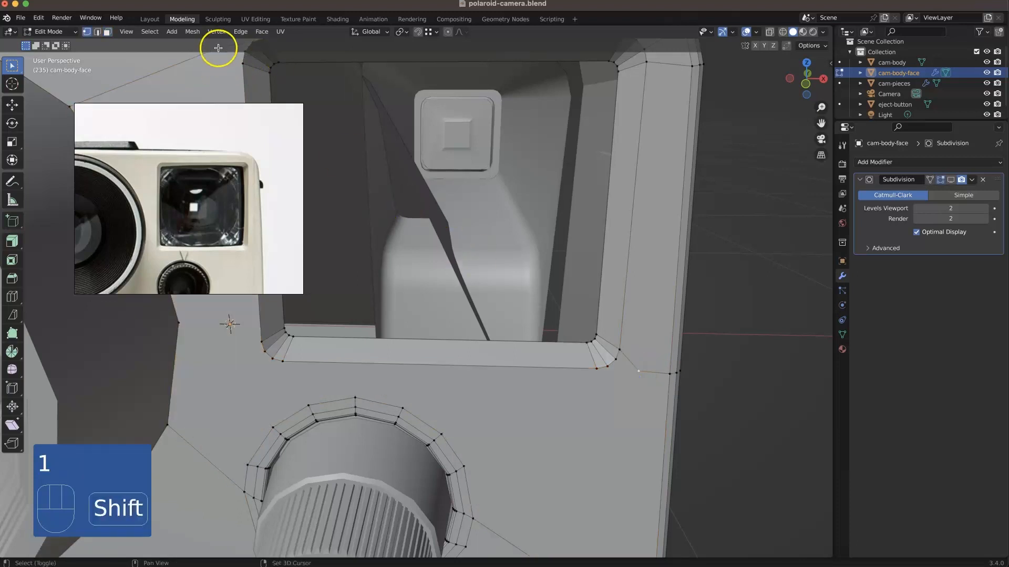
{"action": "right_click", "coordinate": [500, 139]}
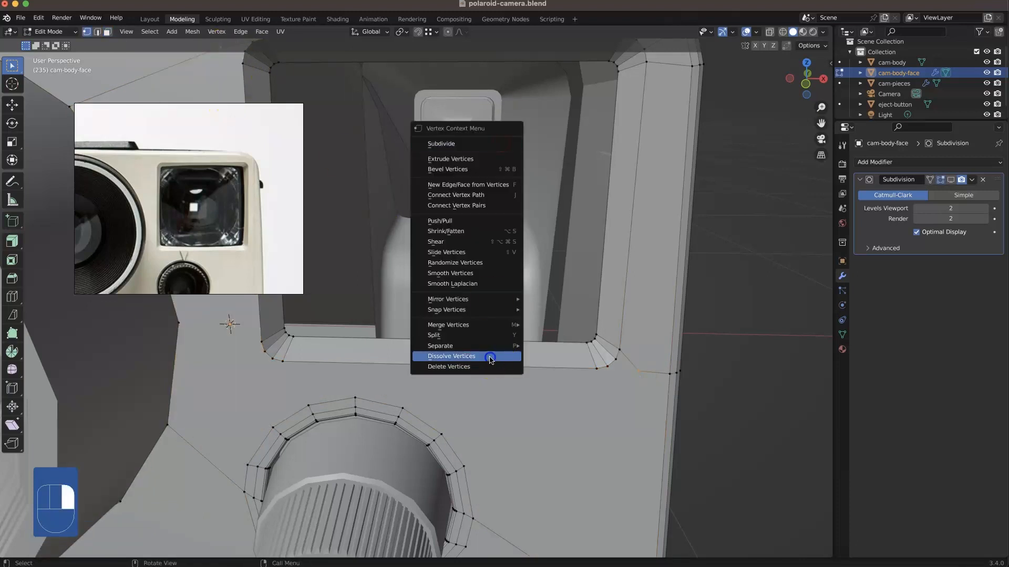
{"action": "left_click", "coordinate": [490, 358]}
{"action": "left_click", "coordinate": [732, 369]}
Step: Knife-cut an edge from the lower end of the frame's upper-left corner to the nearest lens-ring vertex
{"action": "scroll", "coordinate": [575, 398], "scroll_direction": "down", "scroll_amount": 3}
{"action": "middle_click_drag", "start_coordinate": [566, 323], "coordinate": [704, 415], "text": "shift"}
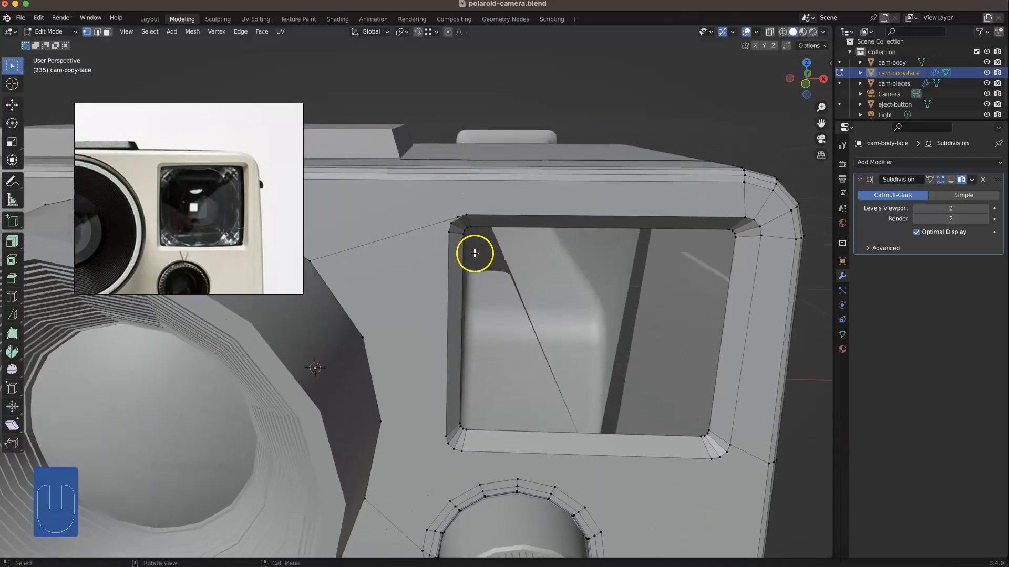
{"action": "scroll", "coordinate": [475, 253], "scroll_direction": "up", "scroll_amount": 3}
{"action": "middle_click_drag", "start_coordinate": [450, 198], "coordinate": [570, 213], "text": "shift"}
{"action": "key", "text": "k"}
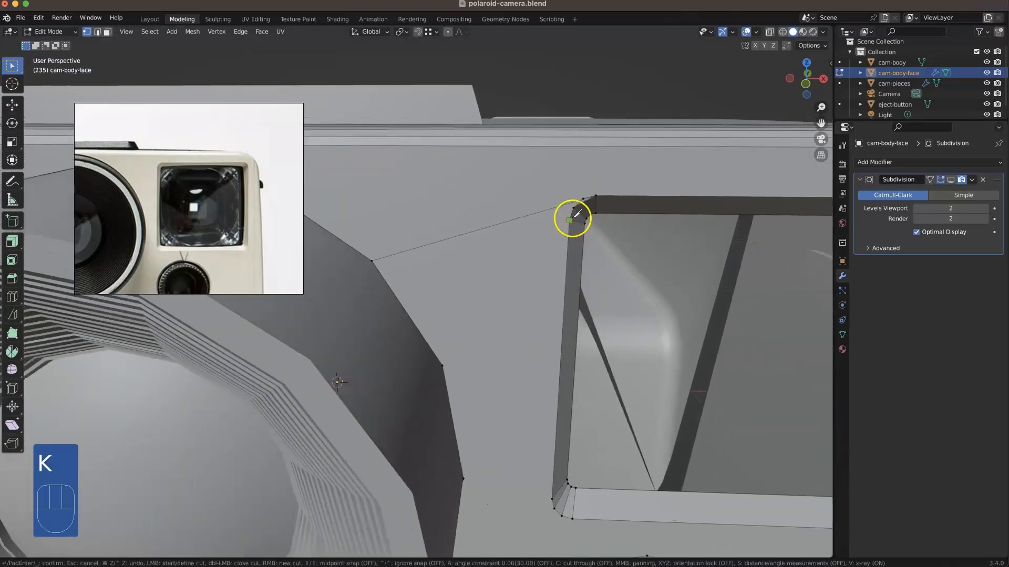
{"action": "left_click", "coordinate": [371, 261]}
{"action": "key", "text": "Return"}
Step: Dissolve the older edge running from the lens ring to the upper end of the frame's upper-left corner
{"action": "left_click", "coordinate": [445, 242]}
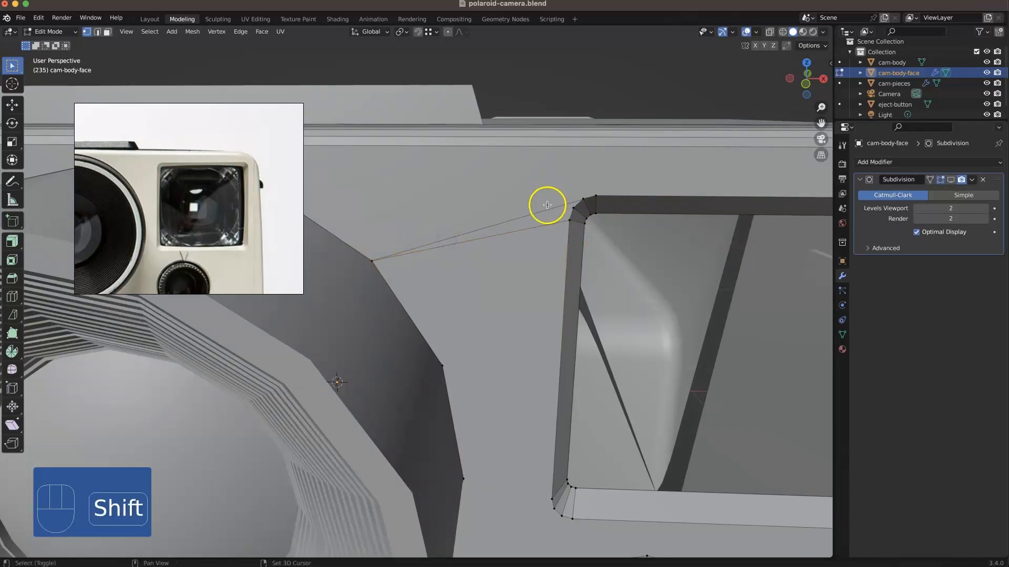
{"action": "key", "text": "2"}
{"action": "left_click", "coordinate": [541, 209]}
{"action": "right_click", "coordinate": [542, 209]}
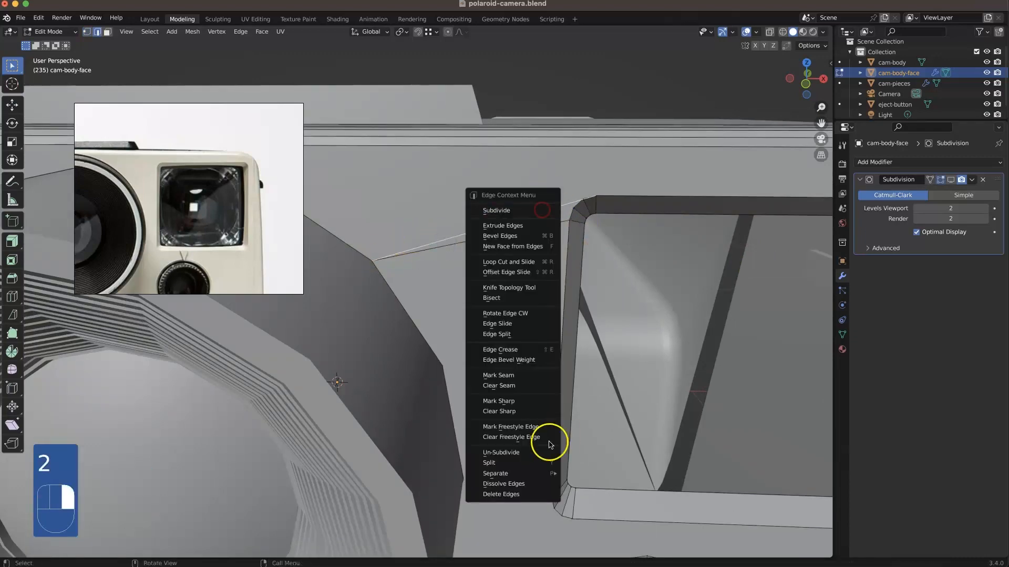
{"action": "left_click", "coordinate": [522, 482]}
Step: Bevel the viewfinder frame's outer edge loop with two segments and a width of about 0.01 m
{"action": "scroll", "coordinate": [536, 372], "scroll_direction": "down", "scroll_amount": 4}
{"action": "middle_click_drag", "start_coordinate": [683, 327], "coordinate": [687, 296]}
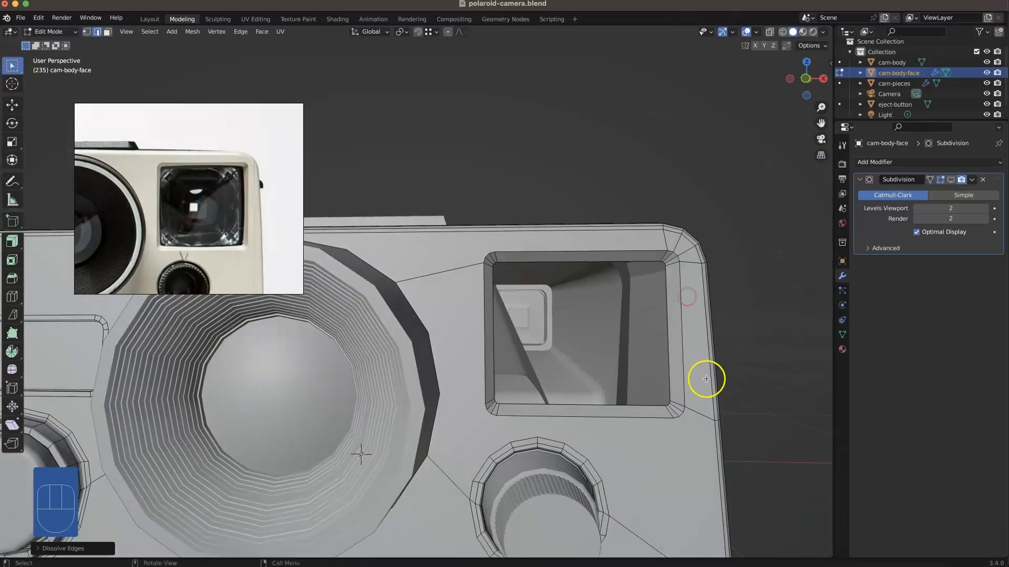
{"action": "scroll", "coordinate": [706, 379], "scroll_direction": "down", "scroll_amount": 2}
{"action": "middle_click_drag", "start_coordinate": [585, 396], "coordinate": [610, 401]}
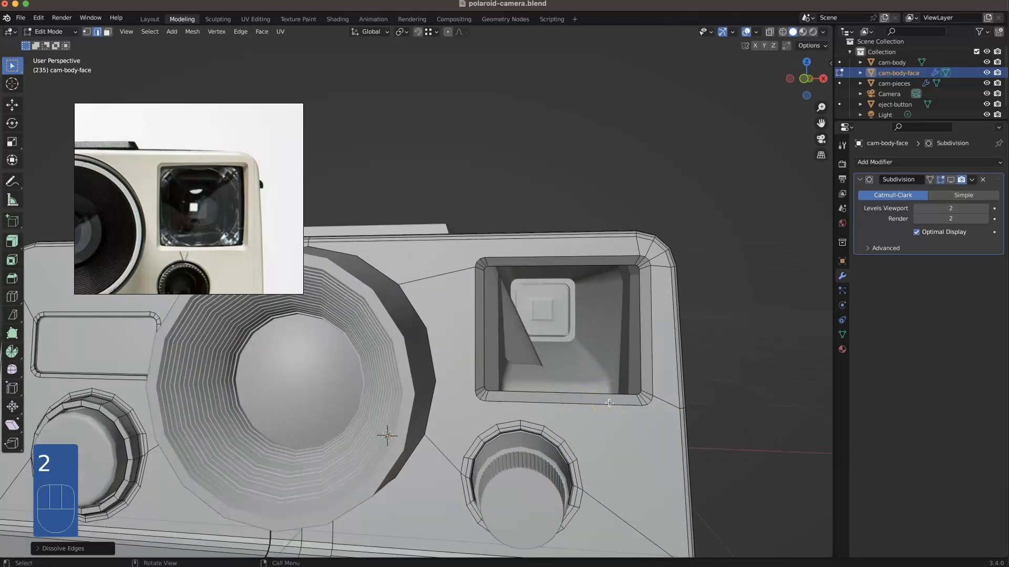
{"action": "left_click", "coordinate": [642, 390], "text": "alt"}
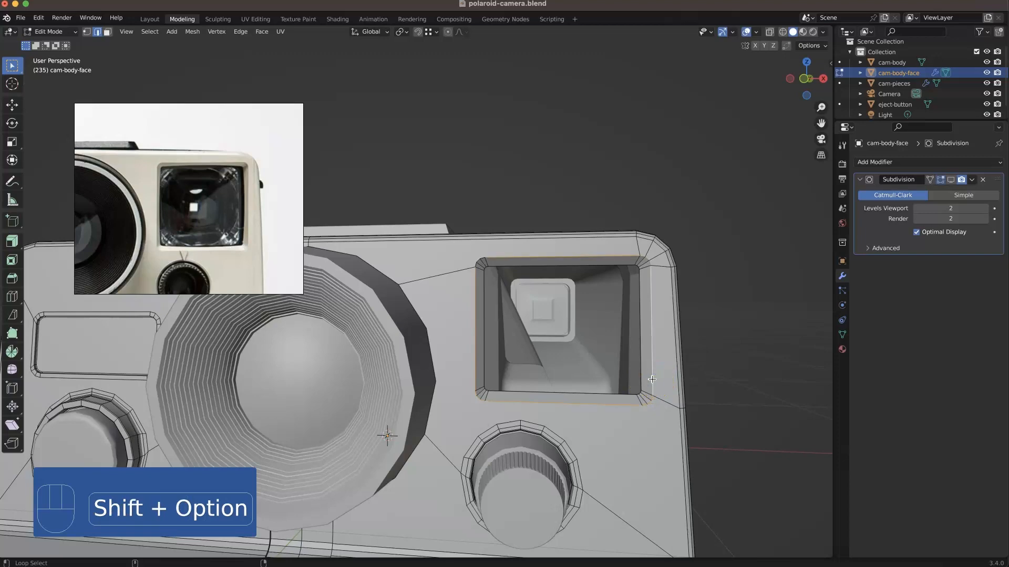
{"action": "scroll", "coordinate": [468, 241], "scroll_direction": "up", "scroll_amount": 3}
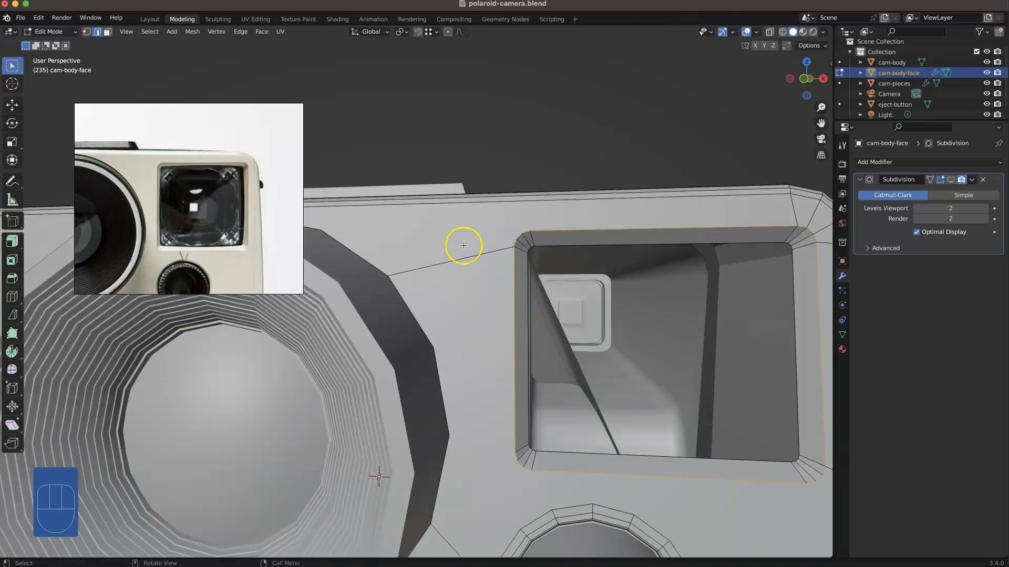
{"action": "key", "text": "super+b"}
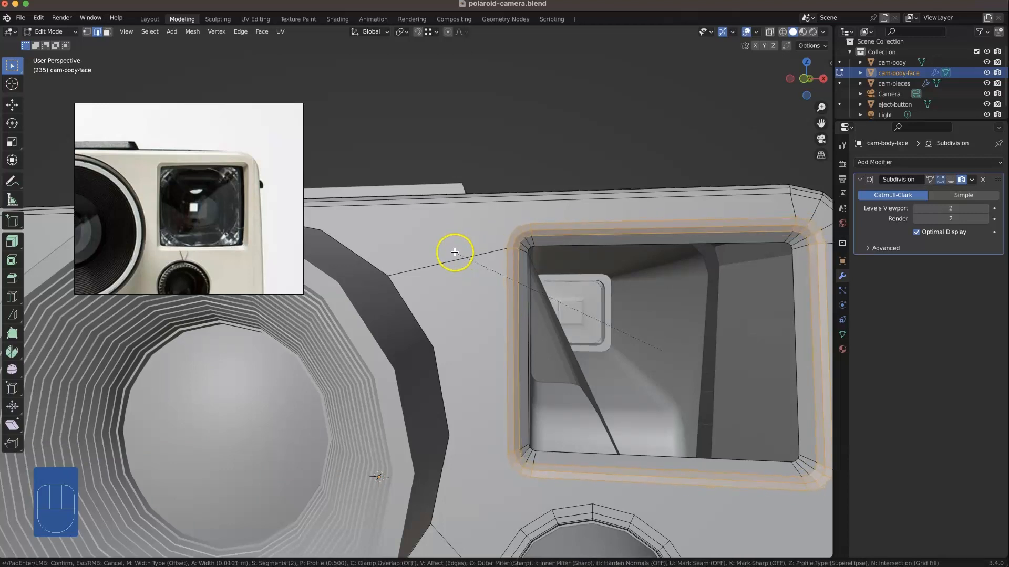
{"action": "left_click", "coordinate": [455, 252]}
Step: Dissolve the innermost edge loop of the new bevel around the viewfinder frame
{"action": "left_click", "coordinate": [760, 255]}
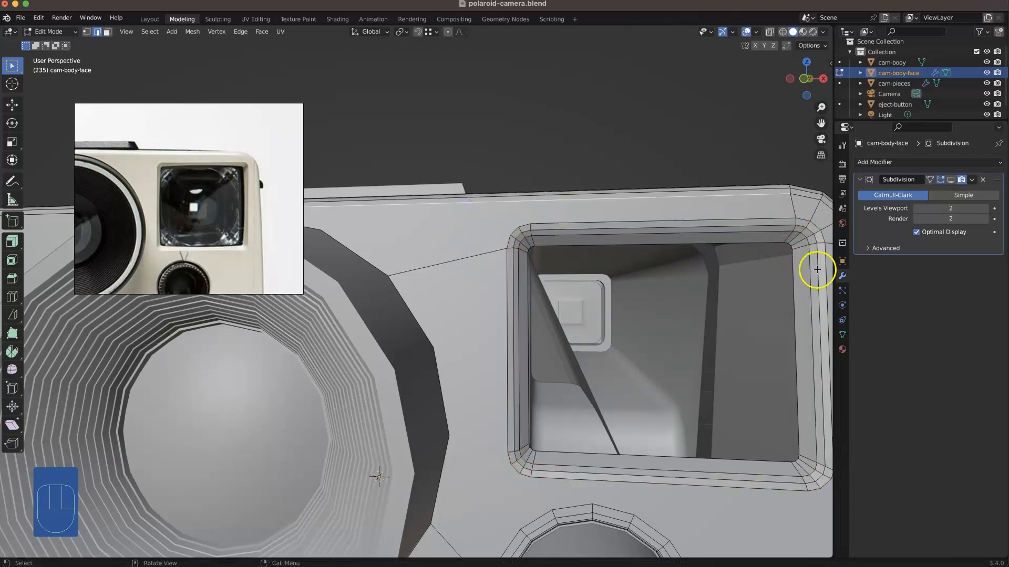
{"action": "right_click", "coordinate": [785, 537]}
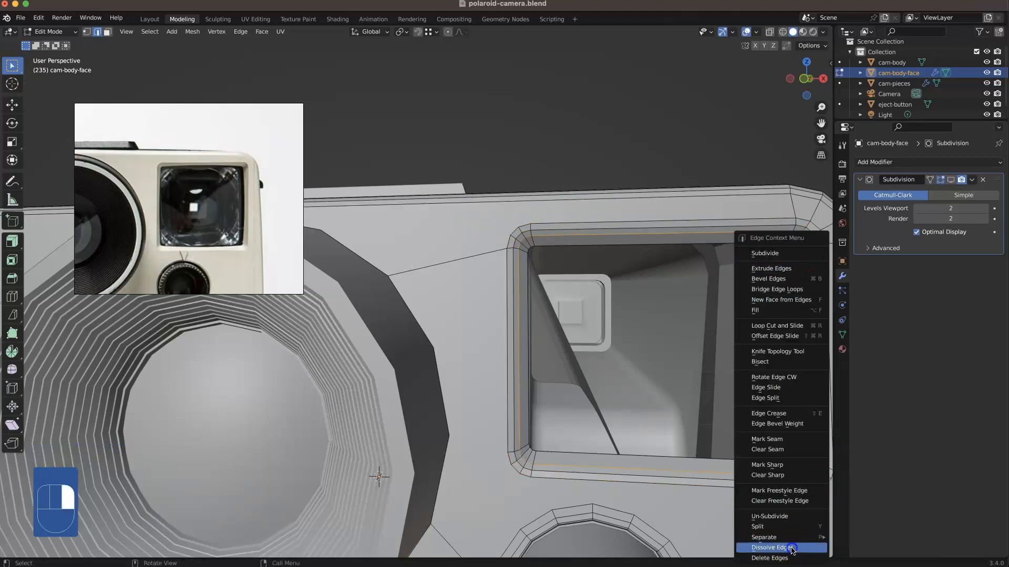
{"action": "left_click", "coordinate": [622, 290]}
Step: Fill the viewfinder opening with a face from its inner edge loop
{"action": "middle_click_drag", "start_coordinate": [622, 290], "coordinate": [639, 244]}
{"action": "left_click", "coordinate": [524, 317]}
{"action": "middle_click_drag", "start_coordinate": [639, 244], "coordinate": [437, 173], "text": "shift"}
{"action": "scroll", "coordinate": [505, 167], "scroll_direction": "up", "scroll_amount": 3}
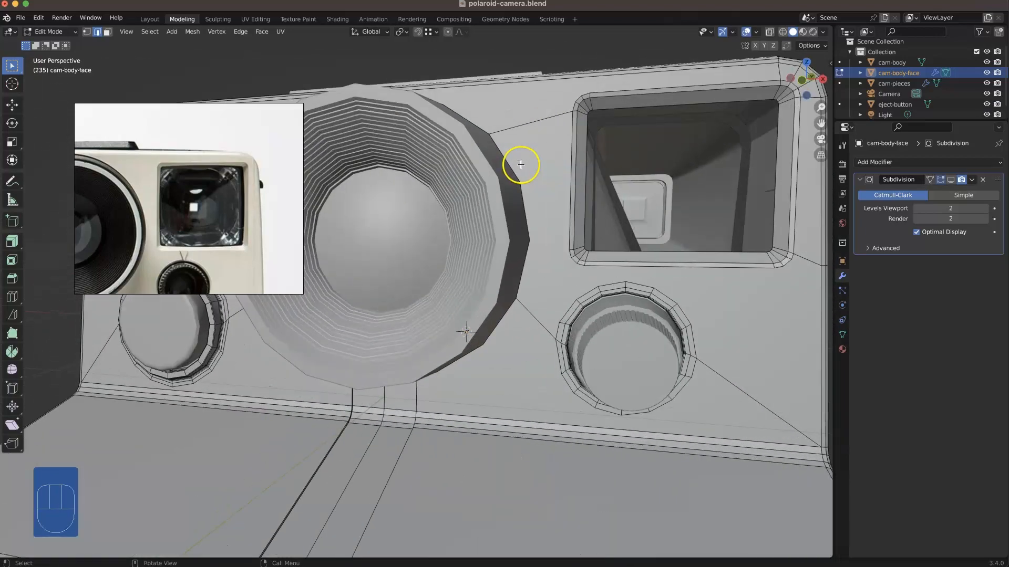
{"action": "key", "text": "f"}
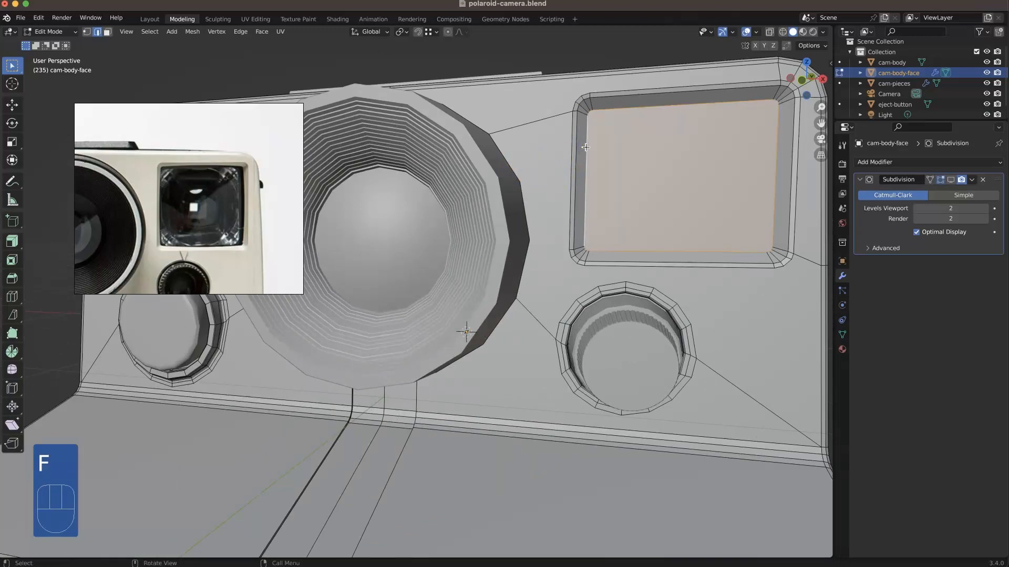
Step: Split the viewfinder's filled face from the surrounding frame geometry
{"action": "key", "text": "3"}
{"action": "middle_click_drag", "start_coordinate": [599, 146], "coordinate": [673, 256]}
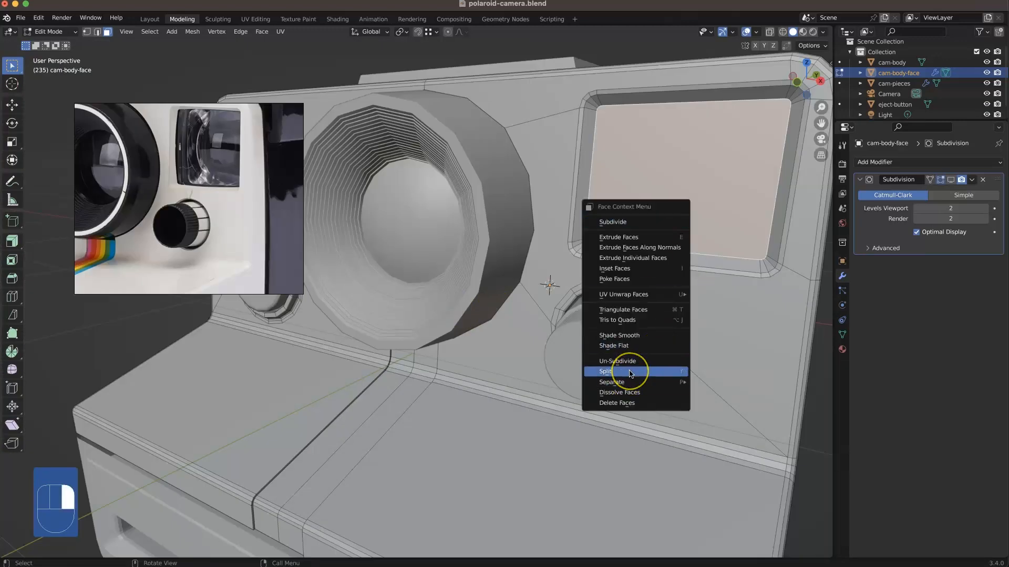
{"action": "left_click", "coordinate": [630, 373]}
Step: Examine the camera's front and side from several angles against the reference photo, ending in Object Mode
{"action": "middle_click_drag", "start_coordinate": [624, 371], "coordinate": [658, 201]}
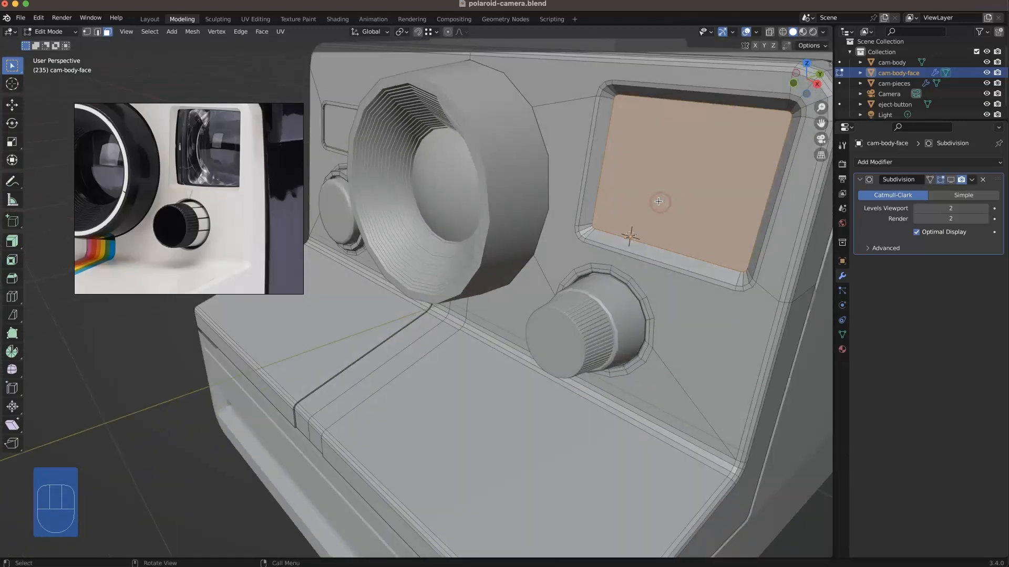
{"action": "middle_click_drag", "start_coordinate": [633, 218], "coordinate": [670, 267]}
{"action": "scroll", "coordinate": [699, 216], "scroll_direction": "down", "scroll_amount": 4}
{"action": "scroll", "coordinate": [214, 151], "scroll_direction": "down", "scroll_amount": 4}
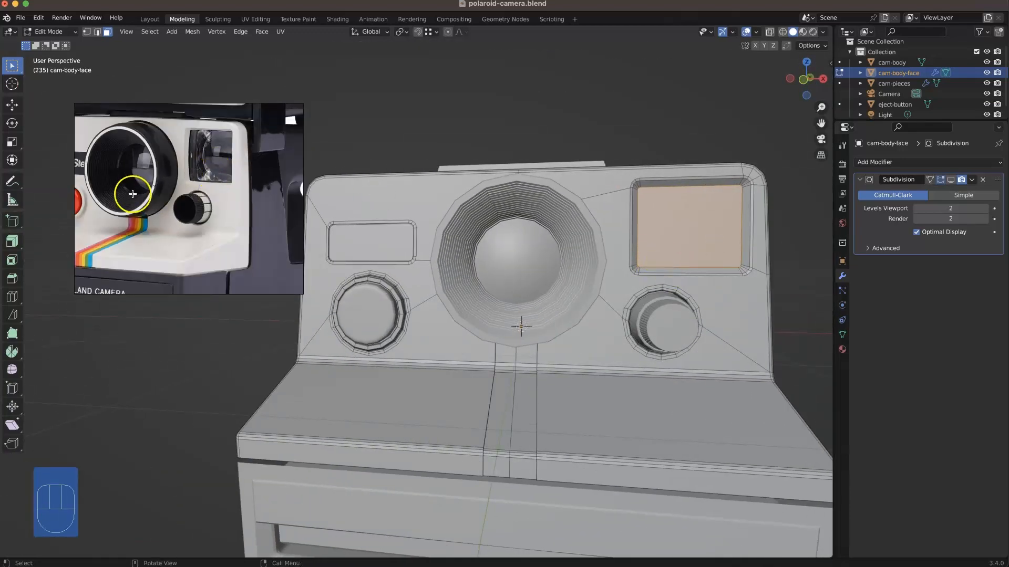
{"action": "mouse_move", "coordinate": [450, 333]}
{"action": "middle_mouse_down"}
{"action": "mouse_move", "coordinate": [407, 366]}
{"action": "mouse_move", "coordinate": [405, 308]}
{"action": "mouse_move", "coordinate": [504, 300]}
{"action": "mouse_move", "coordinate": [478, 368]}
{"action": "mouse_move", "coordinate": [423, 330]}
{"action": "mouse_move", "coordinate": [443, 342]}
{"action": "mouse_move", "coordinate": [538, 339]}
{"action": "mouse_move", "coordinate": [522, 302]}
{"action": "mouse_move", "coordinate": [477, 367]}
{"action": "mouse_move", "coordinate": [423, 299]}
{"action": "mouse_move", "coordinate": [439, 338]}
{"action": "middle_mouse_up"}
{"action": "scroll", "coordinate": [445, 355], "scroll_direction": "down", "scroll_amount": 3}
{"action": "middle_click_drag", "start_coordinate": [532, 313], "coordinate": [520, 379], "text": "shift"}
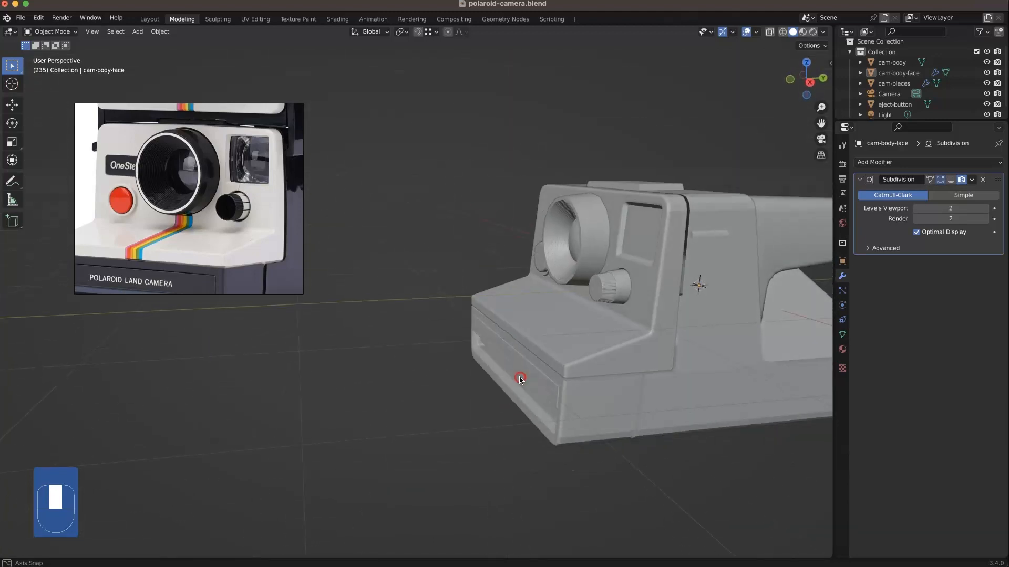